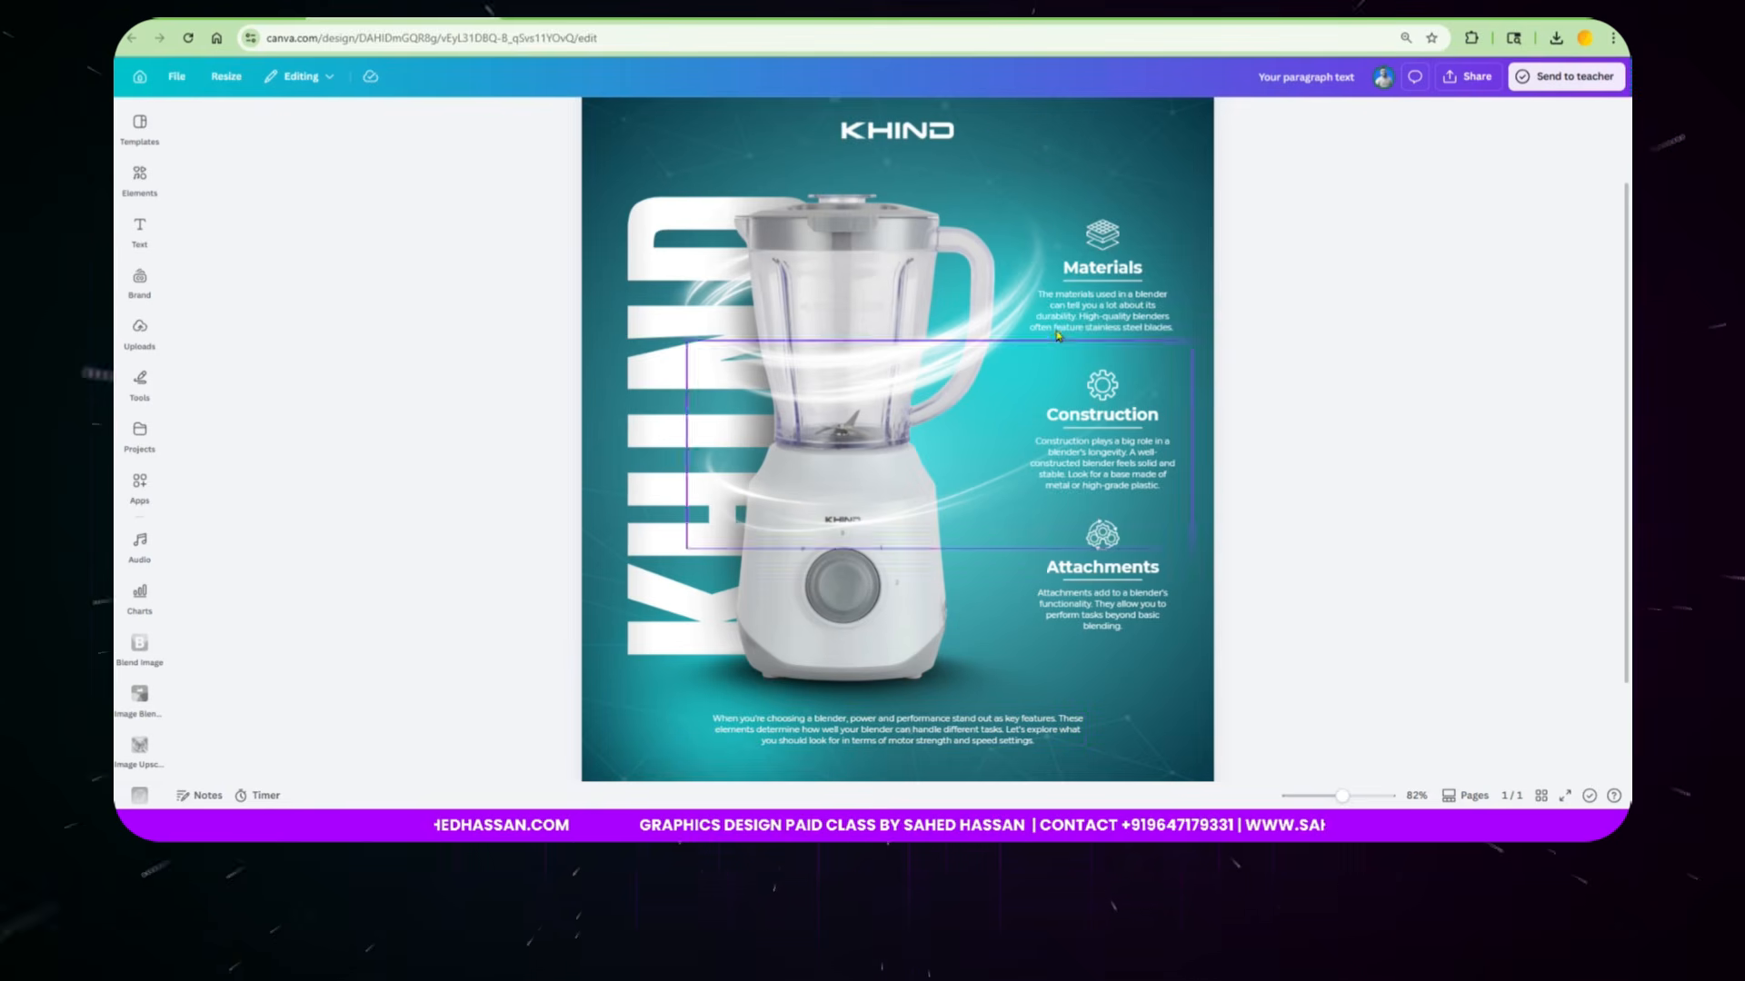
# Step: Add a blank second page below the KHIND blender poster
pyautogui.scroll(-2, 724, 590)
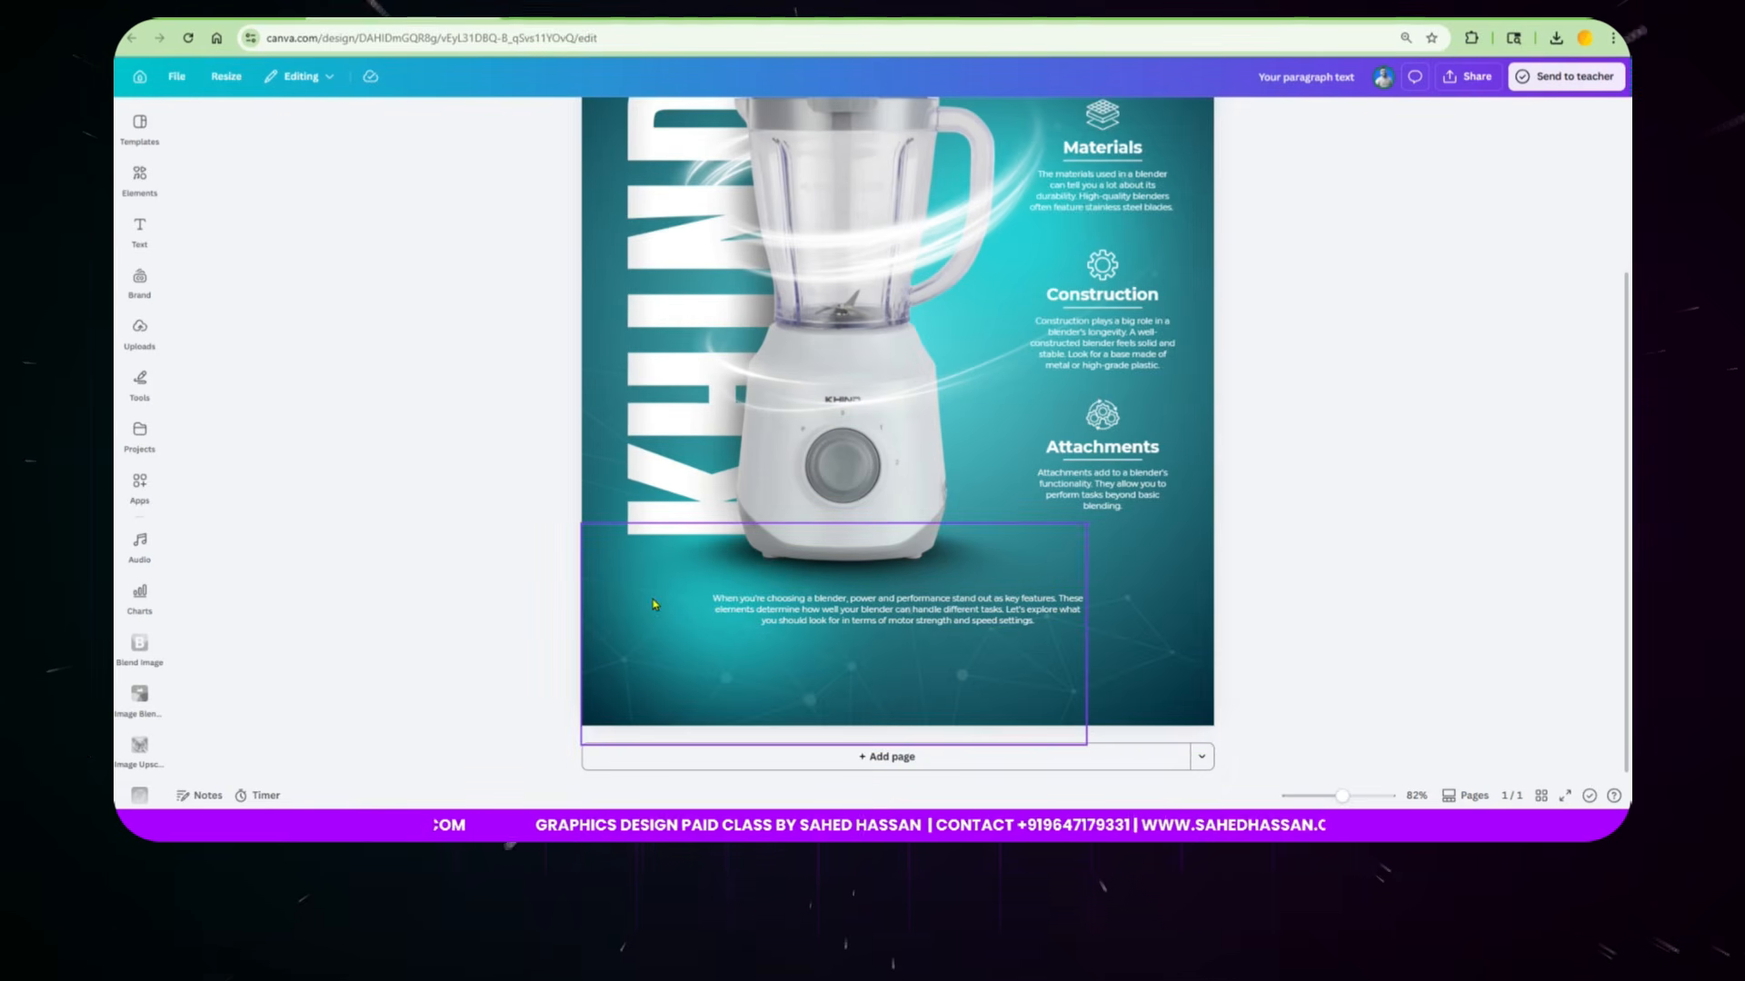
pyautogui.scroll(-2, 900, 636)
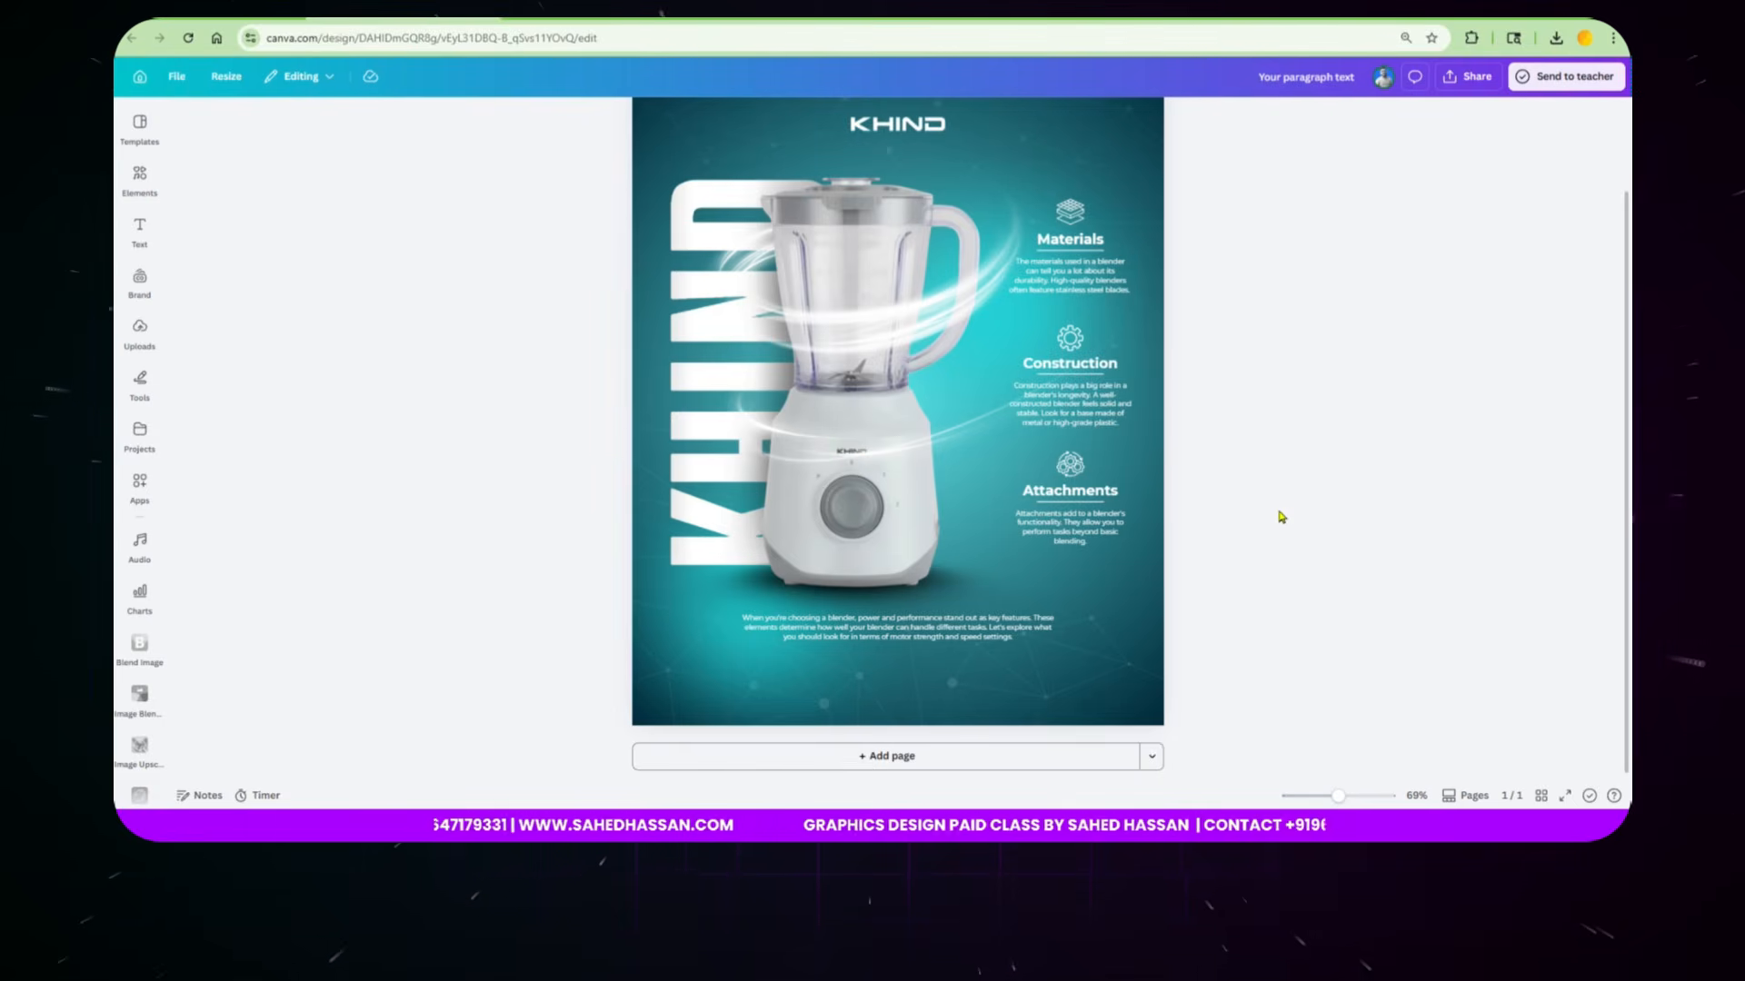
pyautogui.click(892, 759)
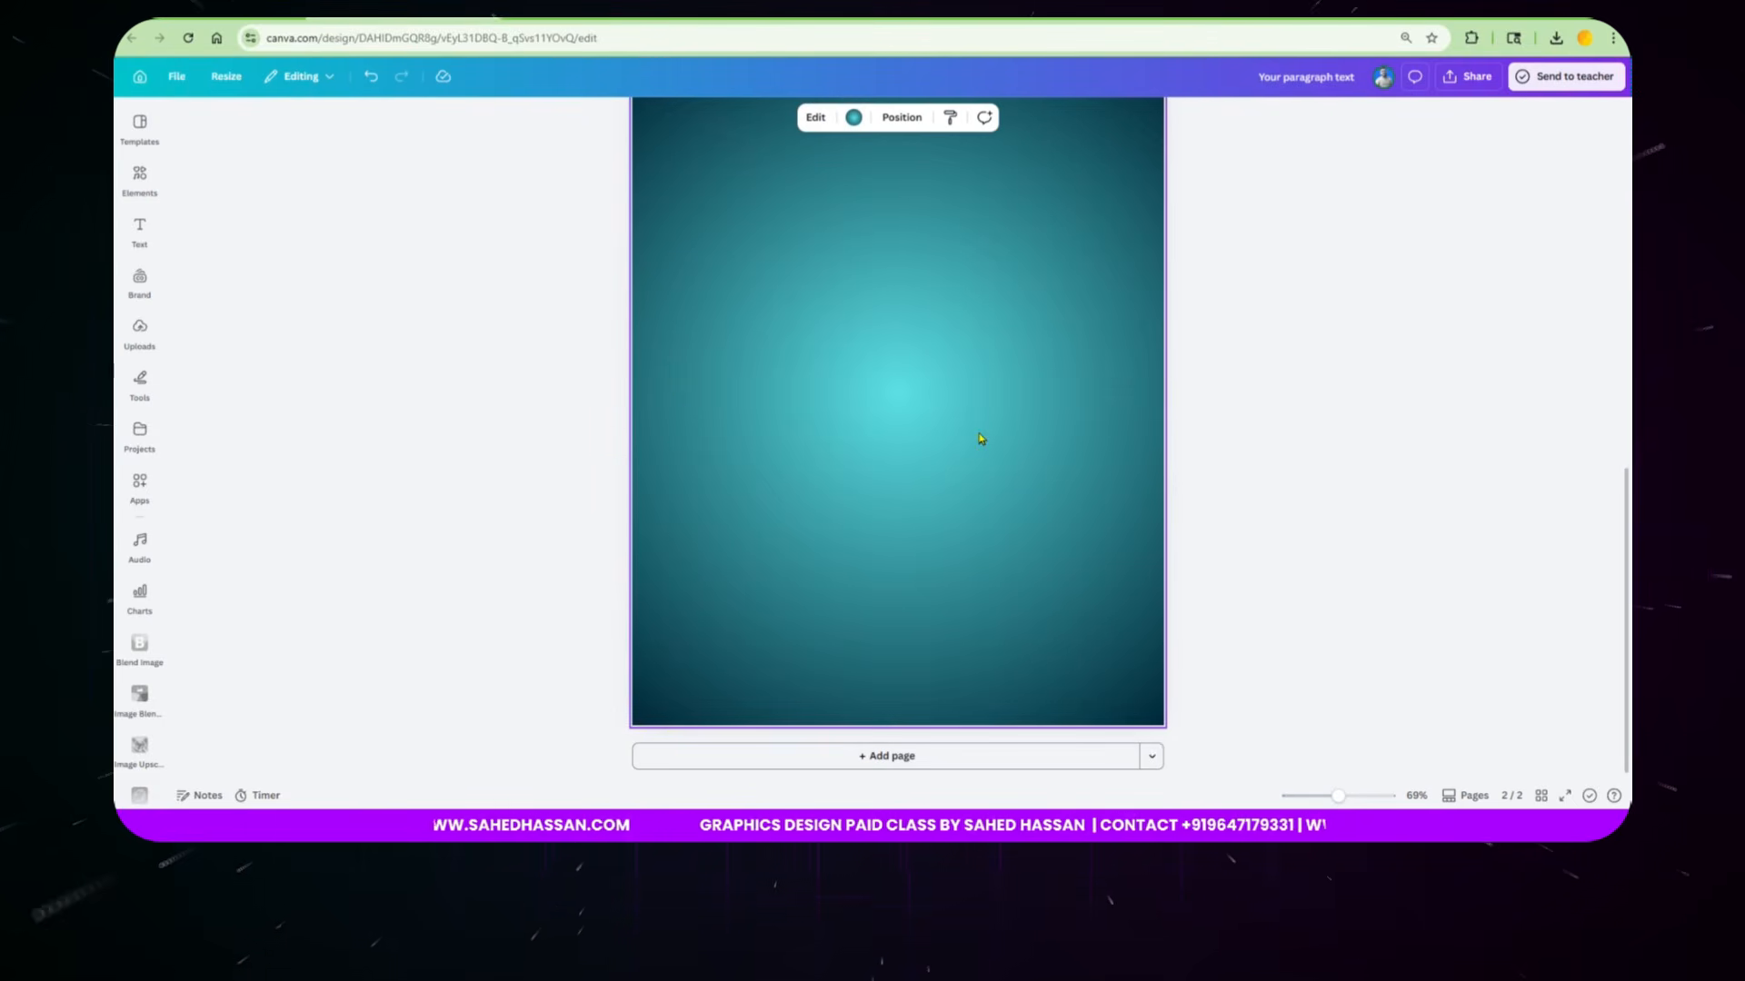
pyautogui.keyDown('ctrl'); pyautogui.scroll(-2, 988, 524); pyautogui.keyUp('ctrl')
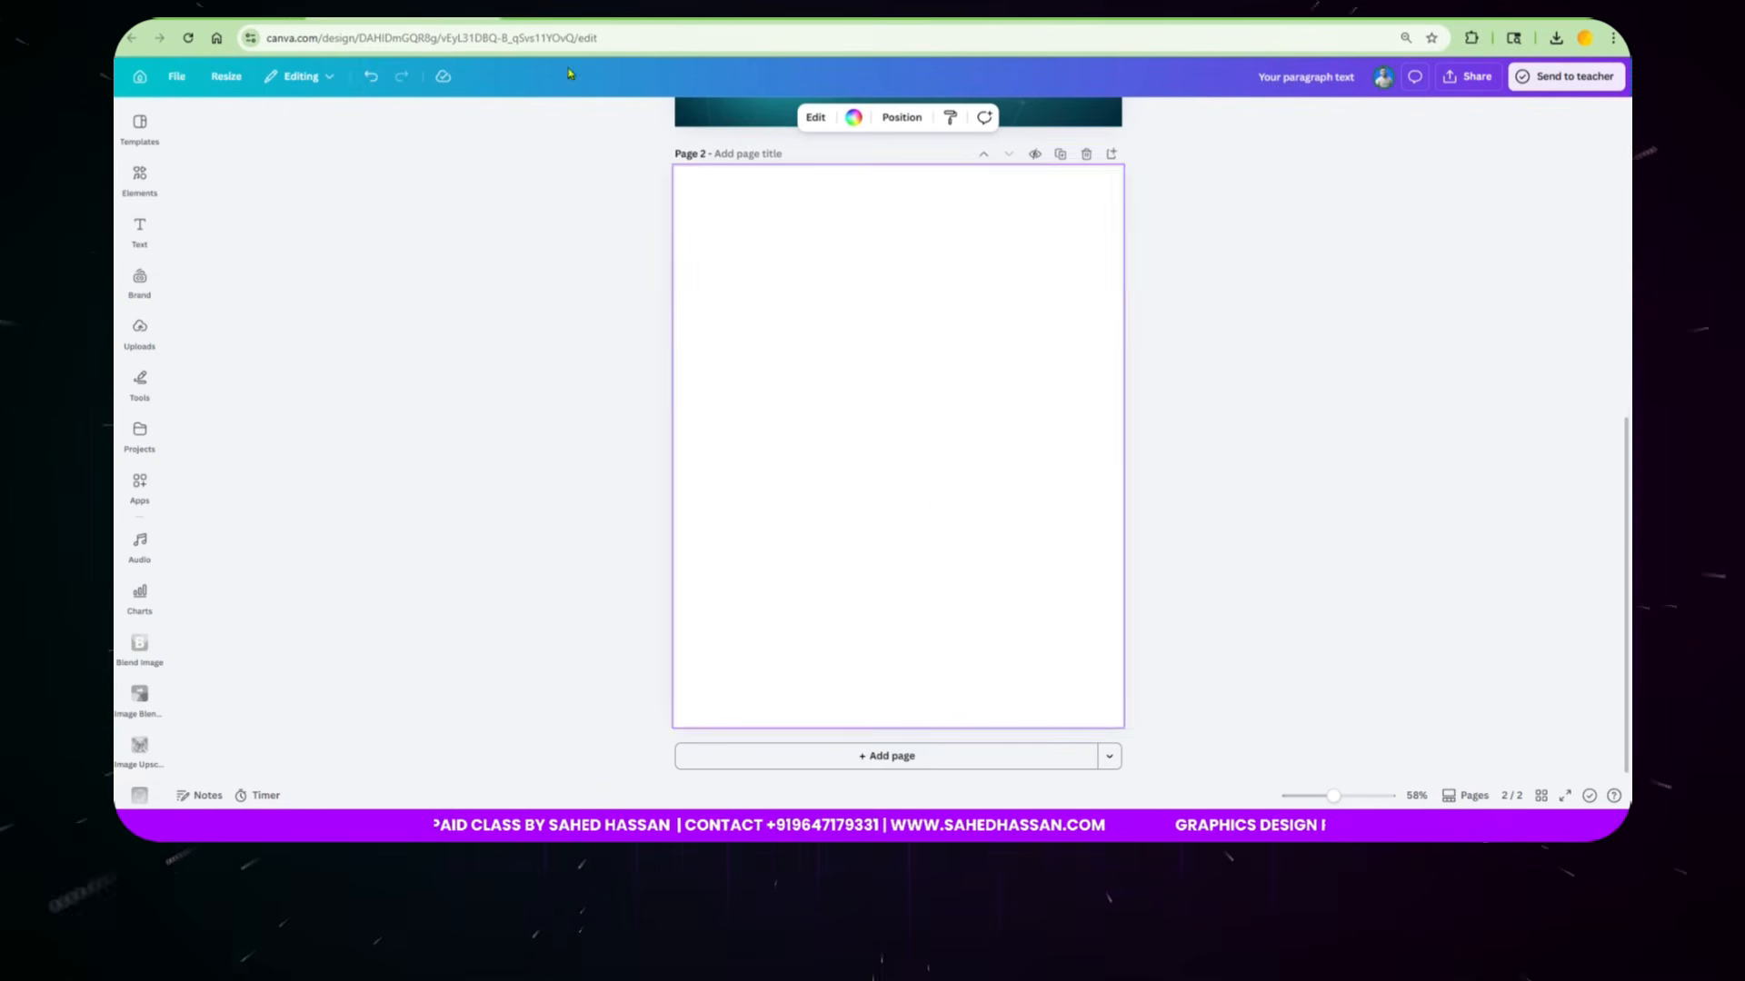
# Step: Give the blank second page a gradient background in the radial style
pyautogui.scroll(6, 932, 504)
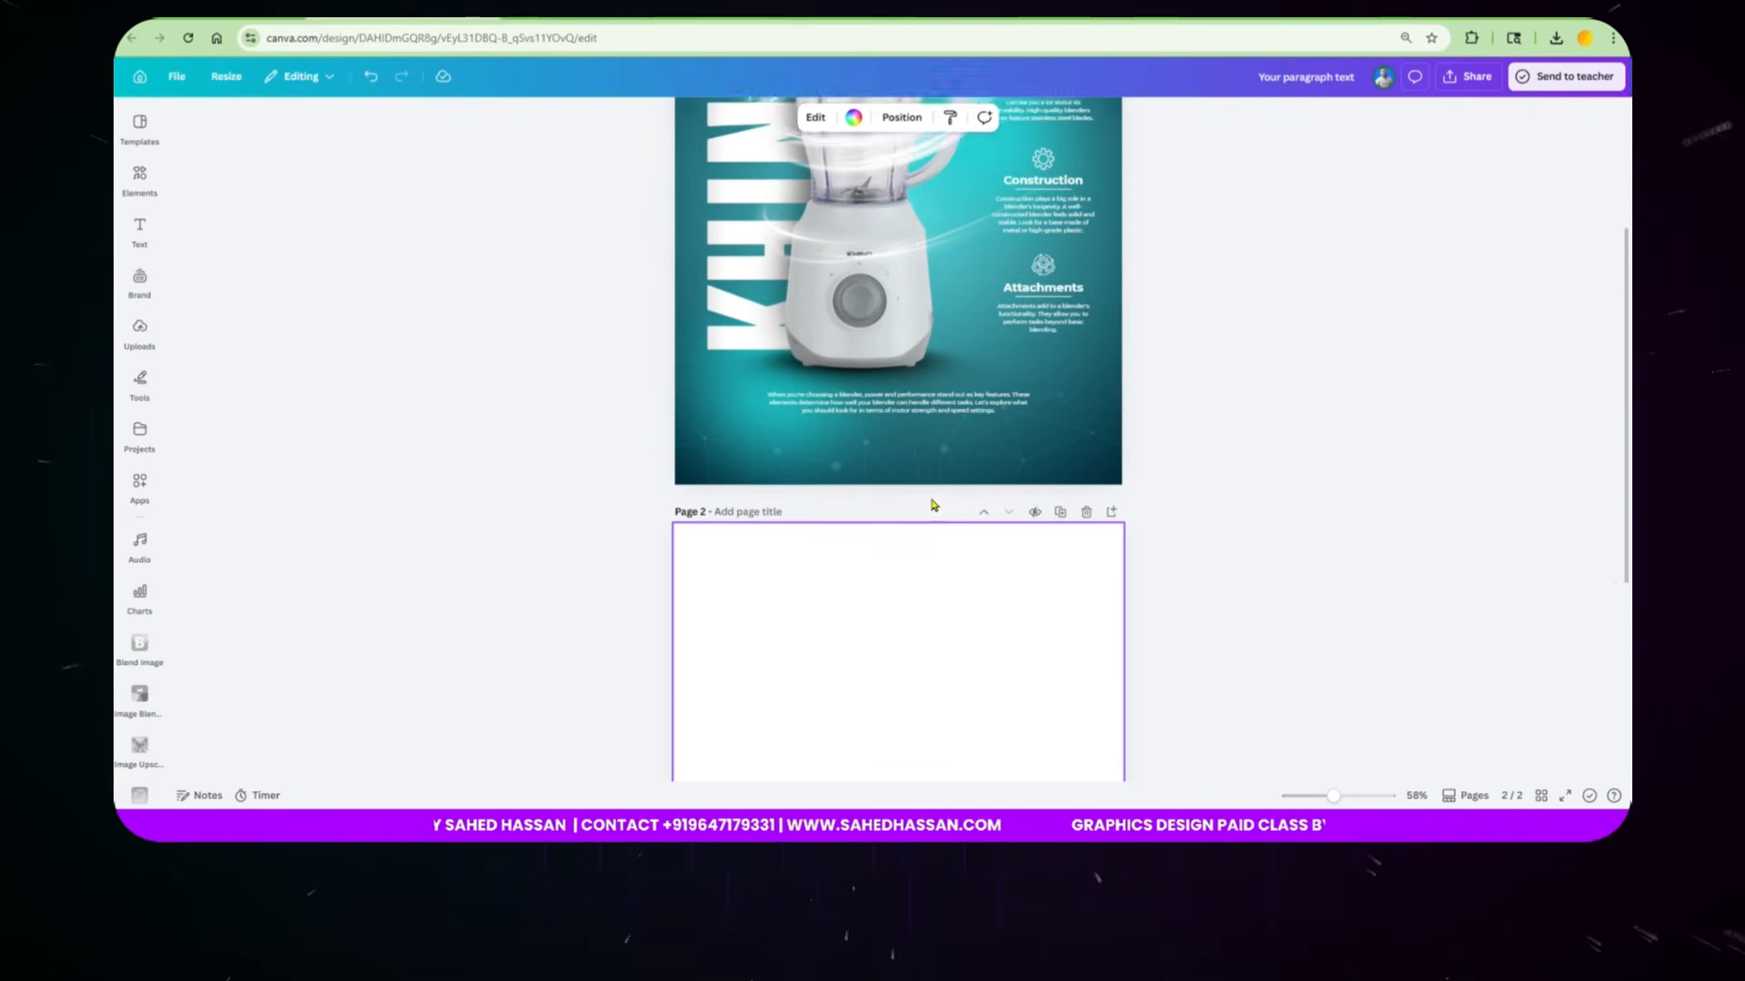
pyautogui.scroll(-5, 993, 520)
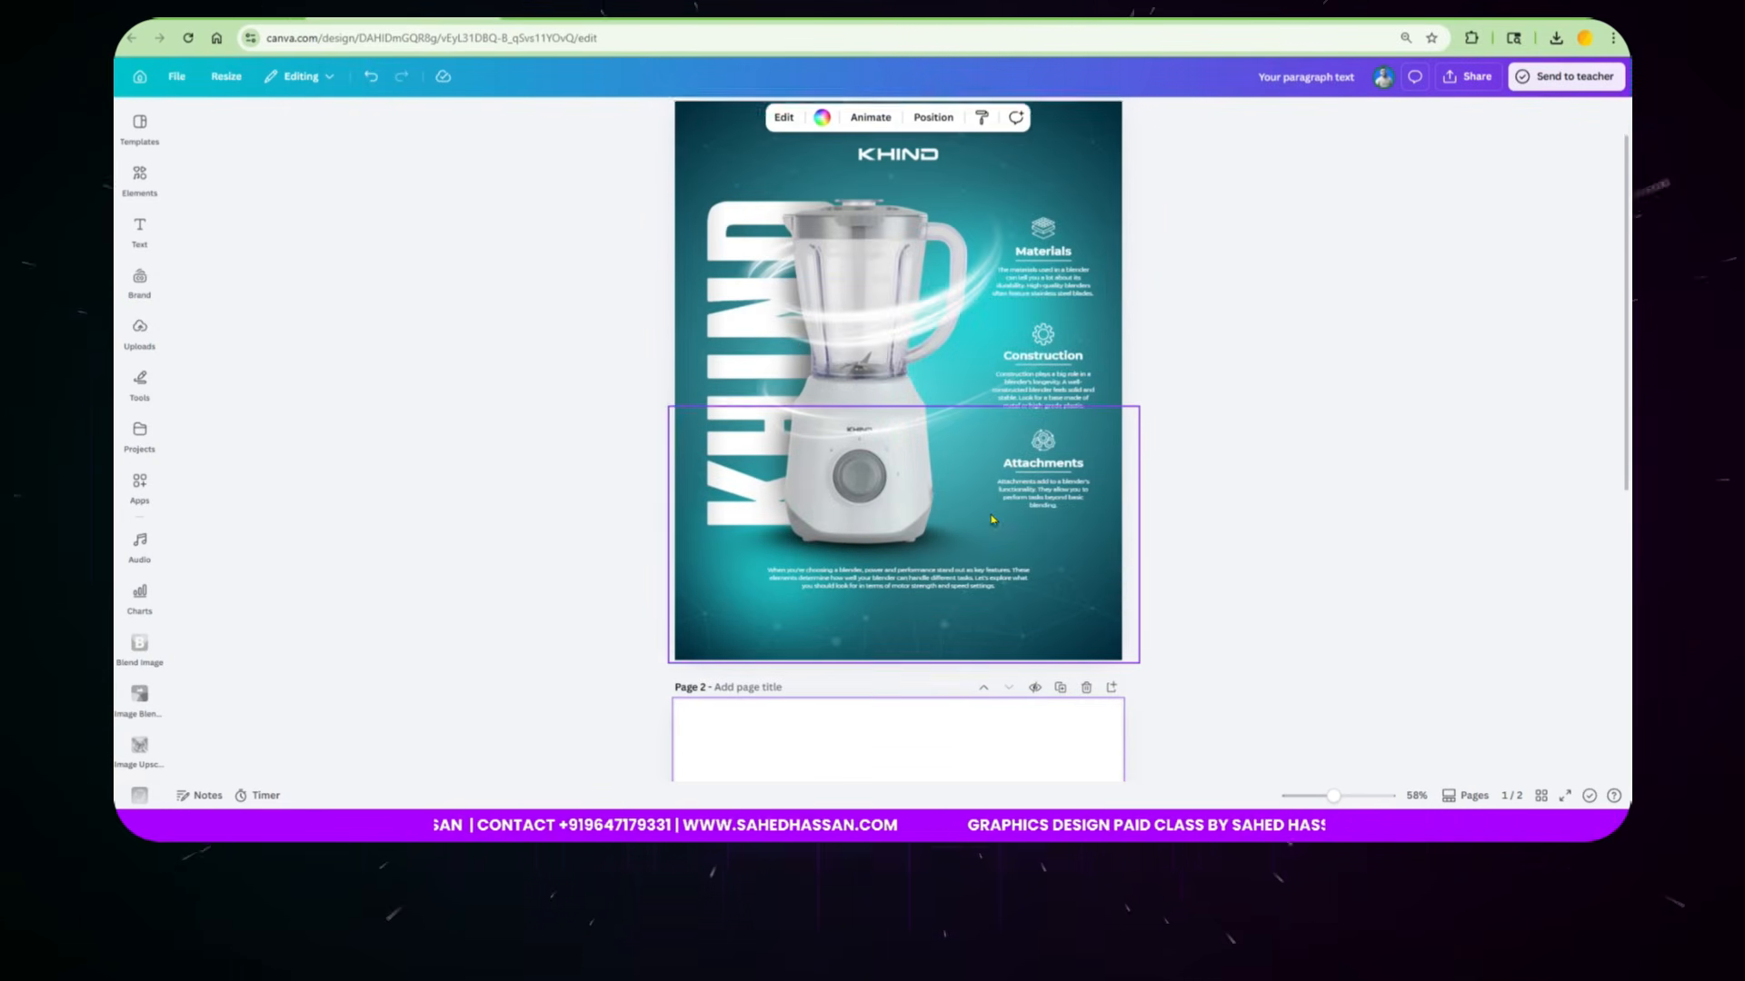
pyautogui.scroll(5, 990, 518)
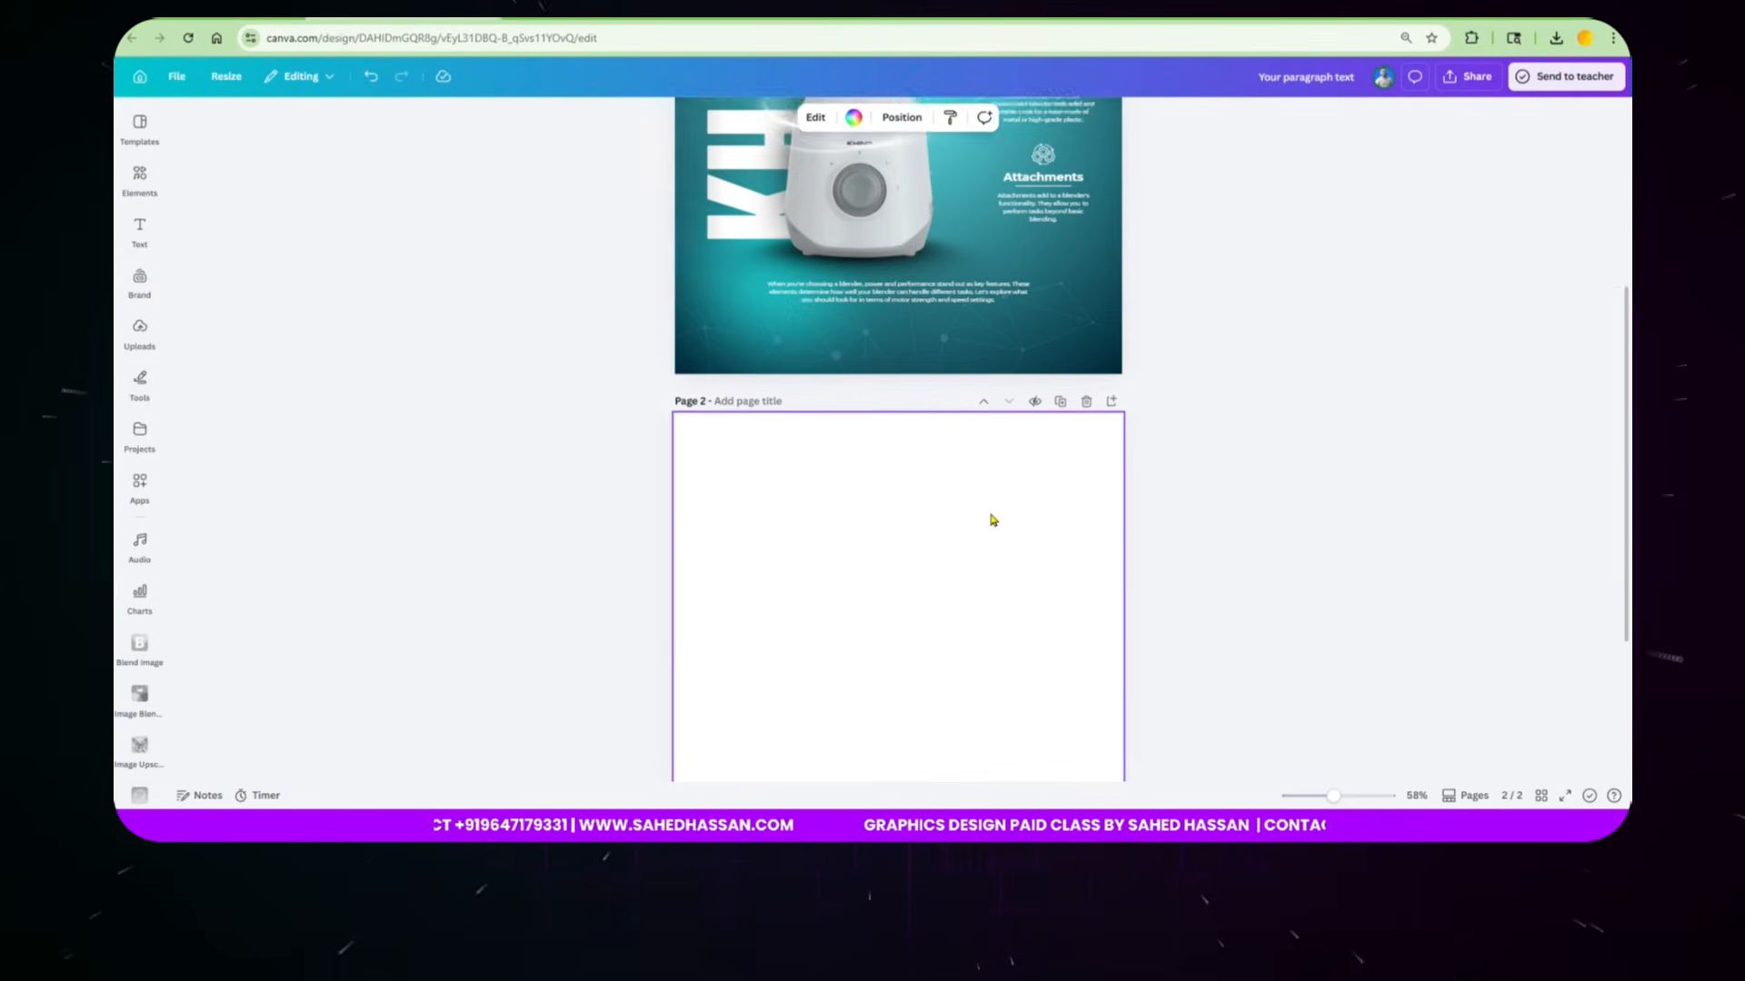
pyautogui.scroll(-5, 991, 518)
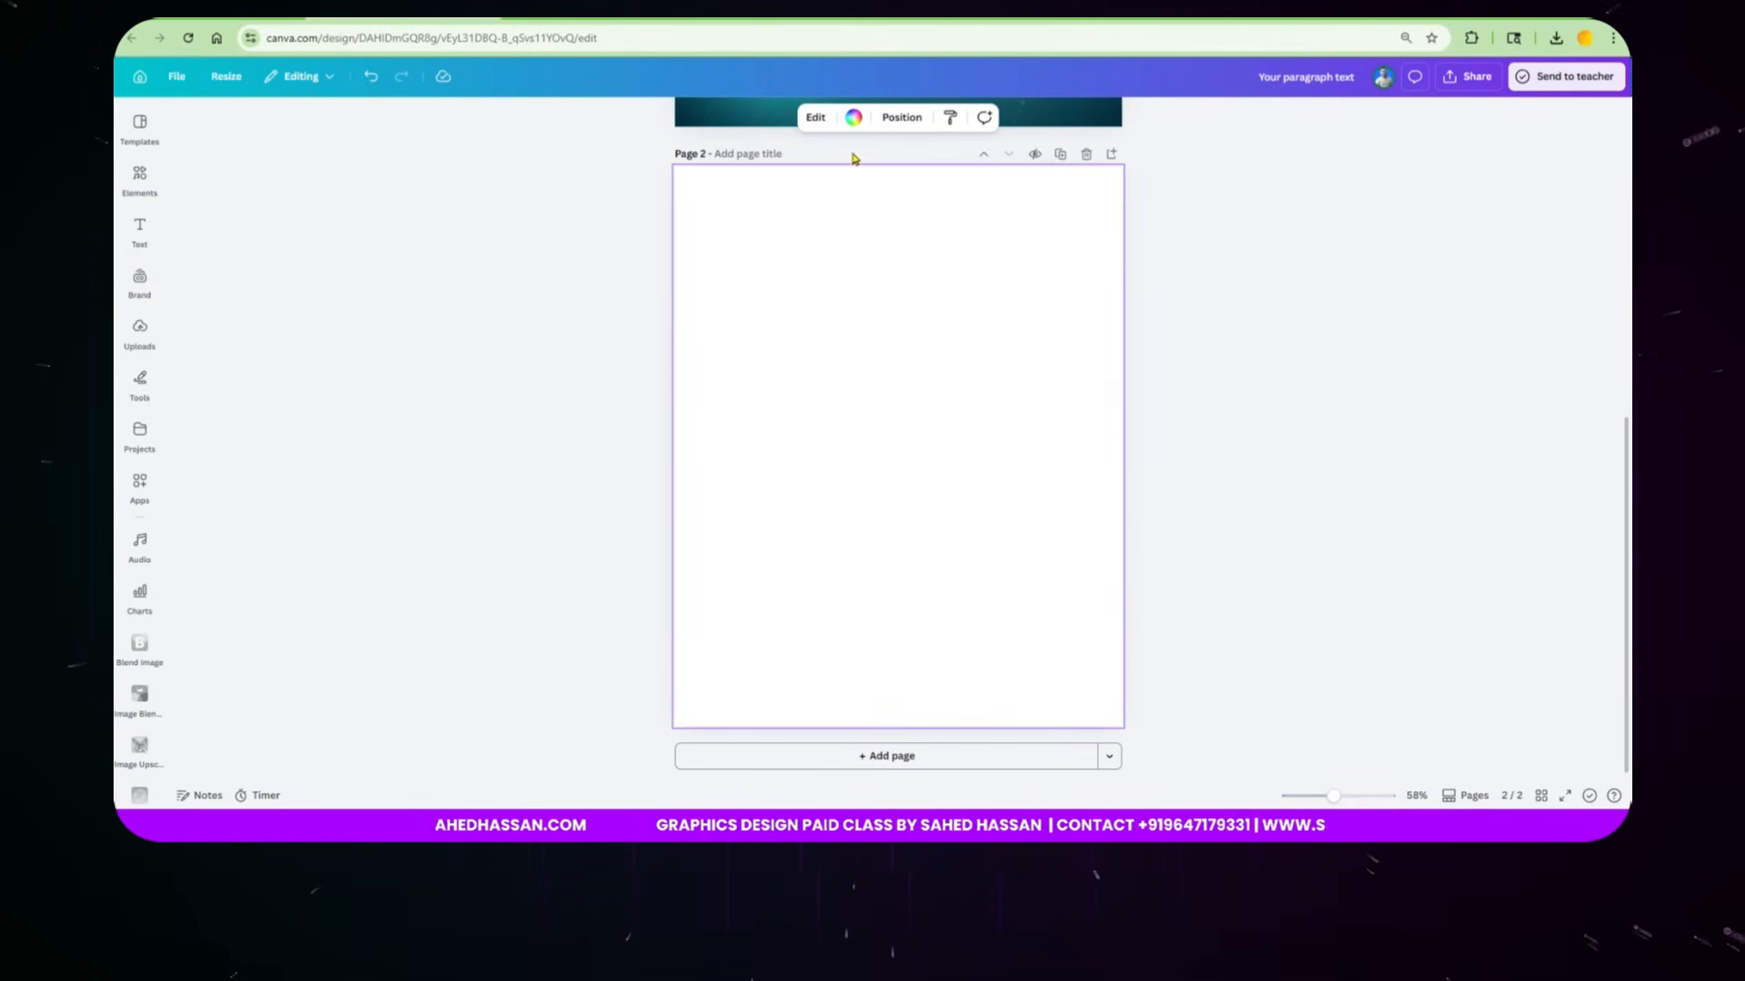
pyautogui.click(853, 119)
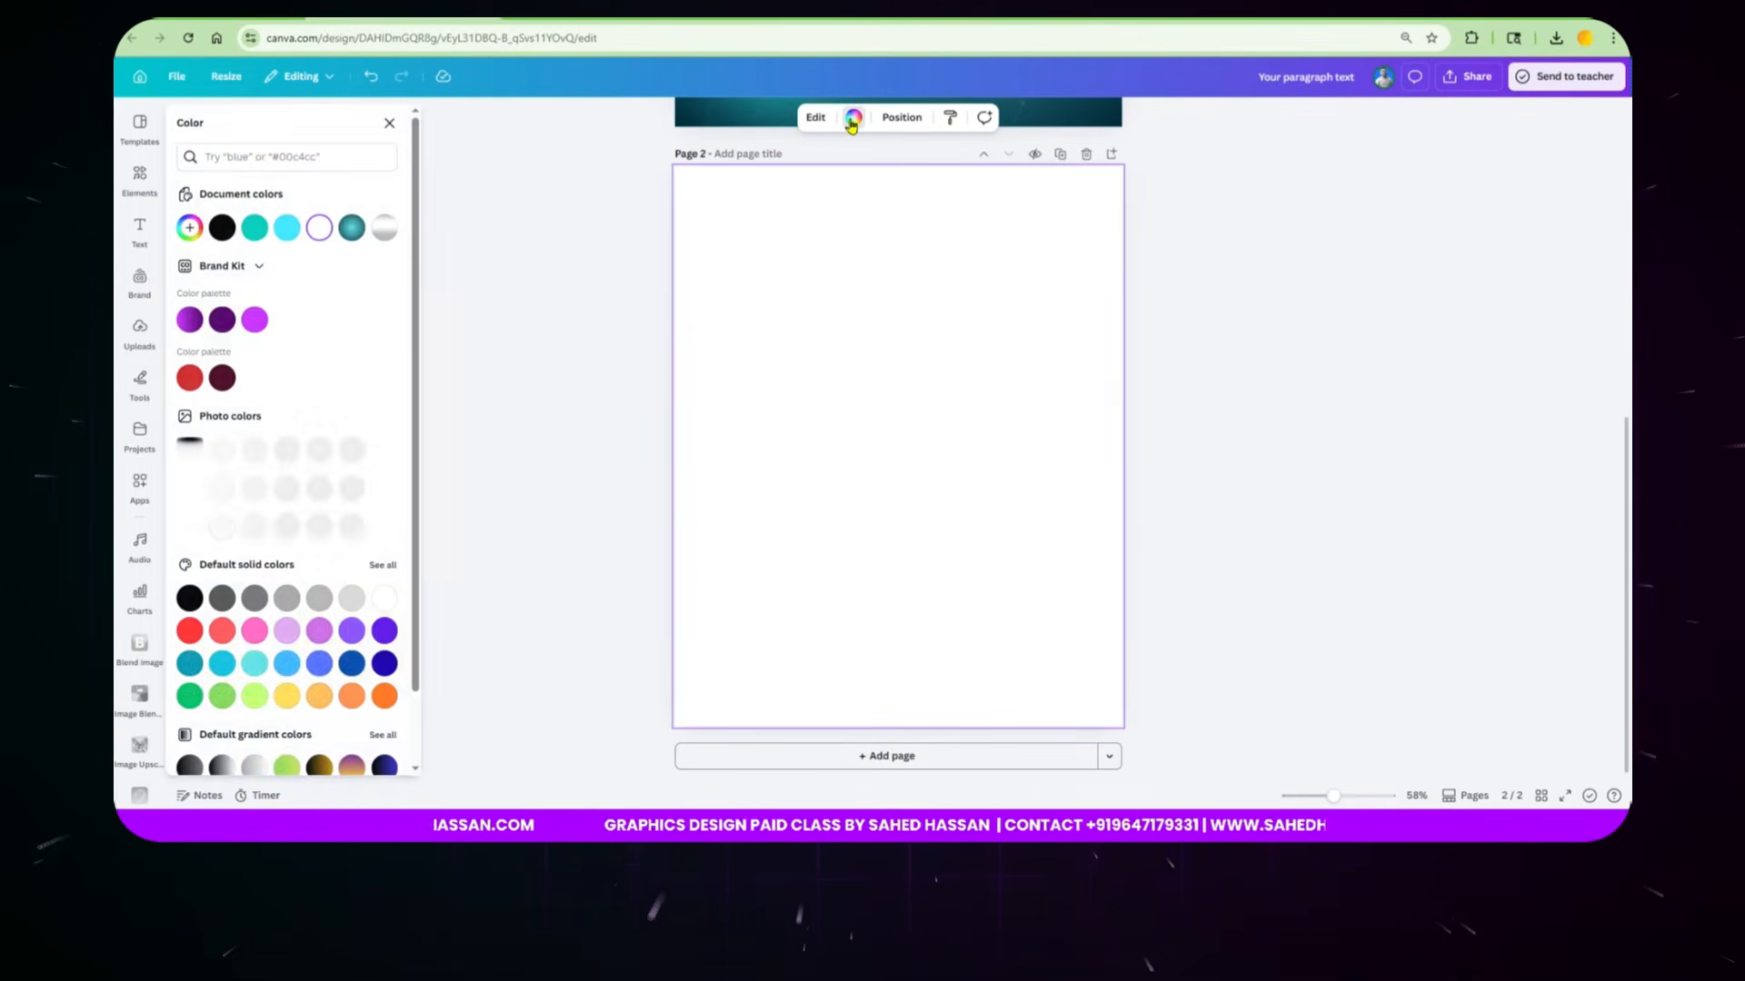
pyautogui.click(190, 228)
pyautogui.click(347, 277)
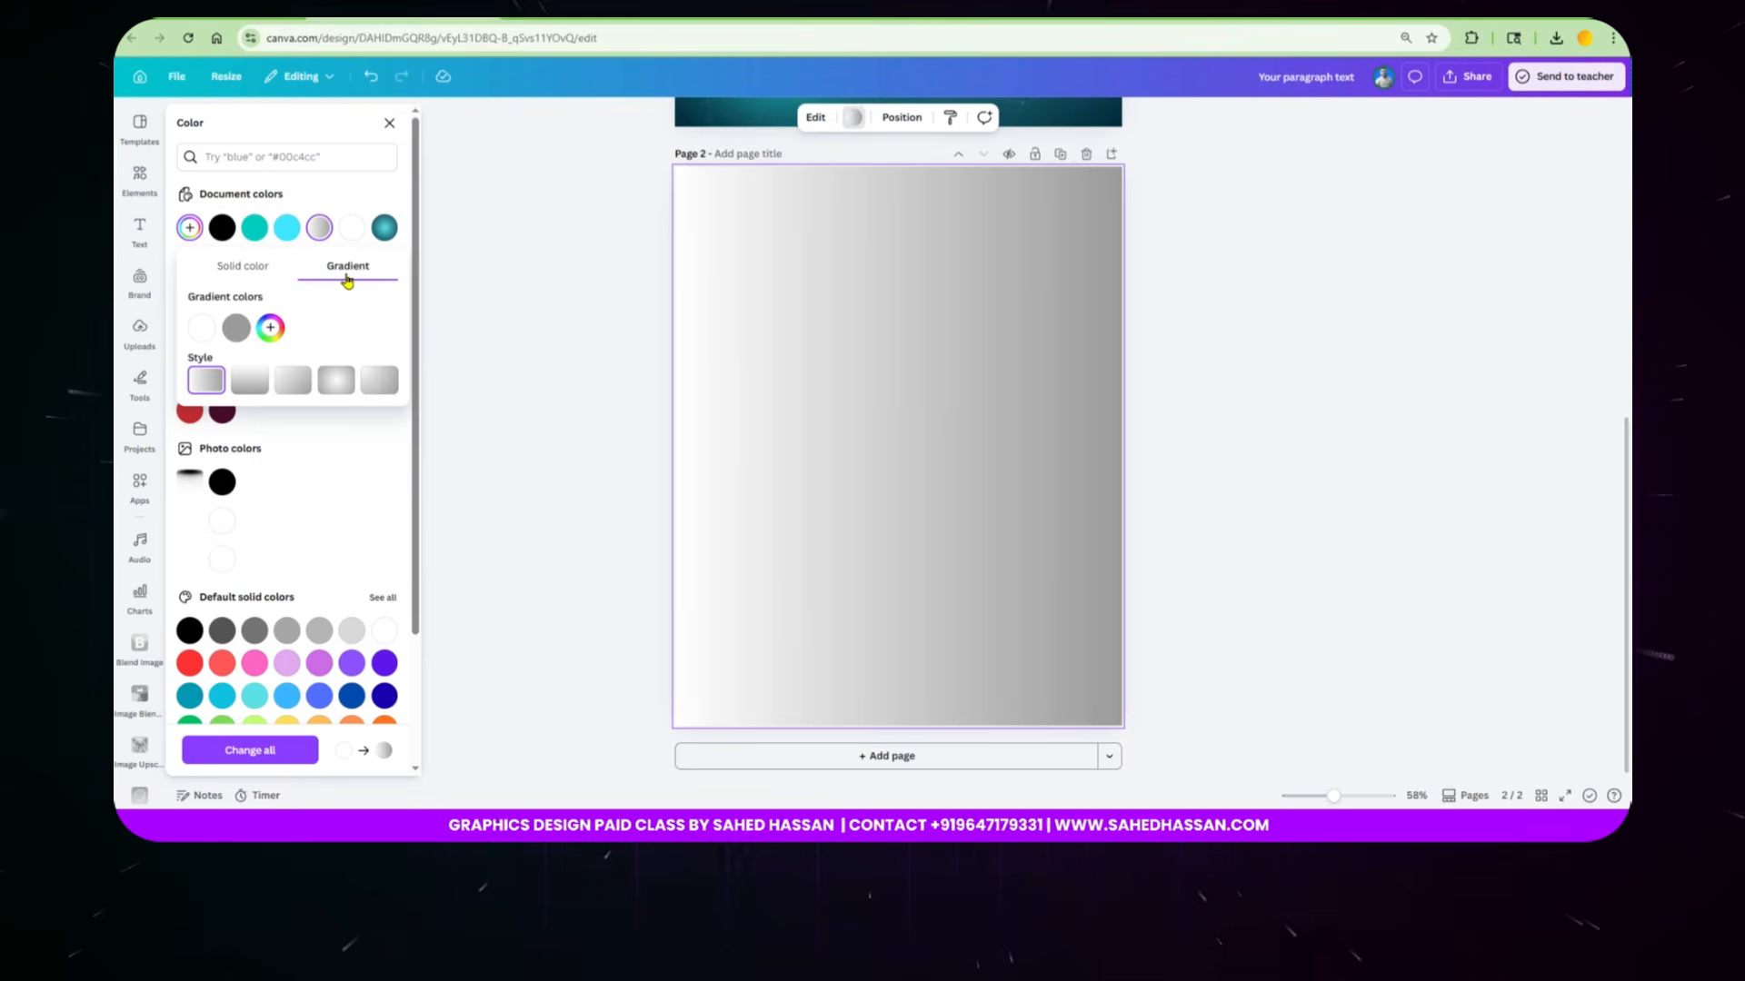
pyautogui.click(337, 381)
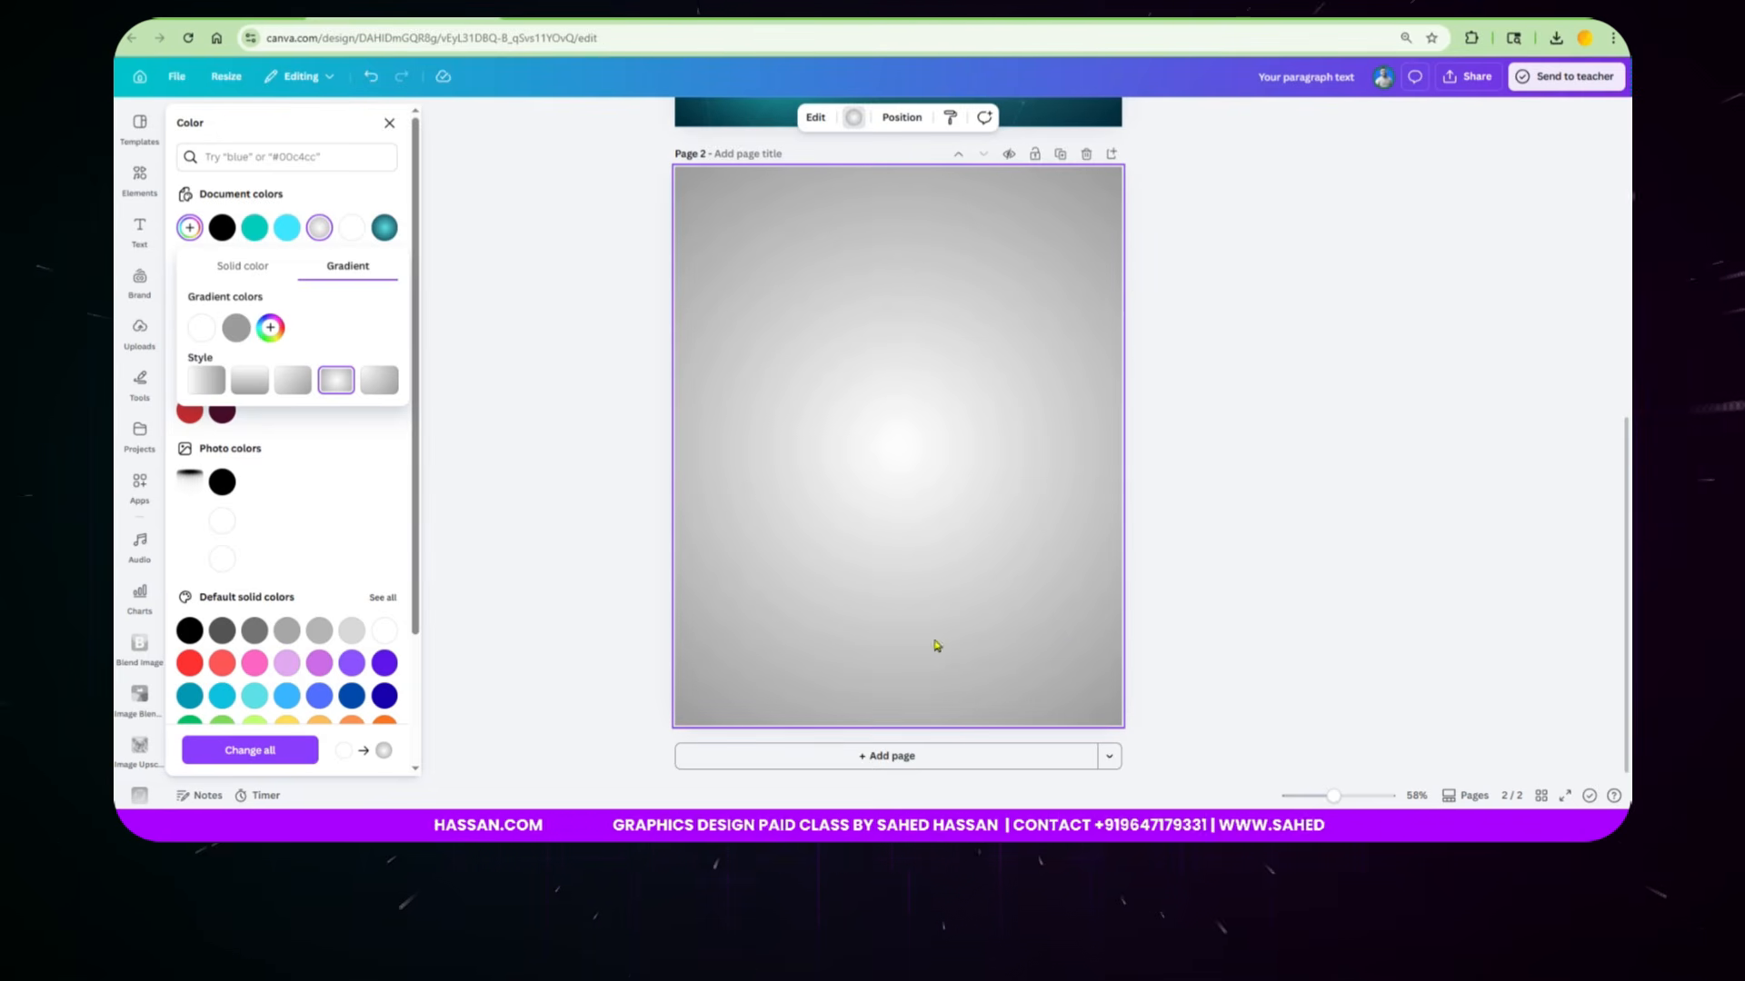
# Step: Set the background gradient's first colour to bright cyan and its second colour to black, #000000
pyautogui.click(202, 328)
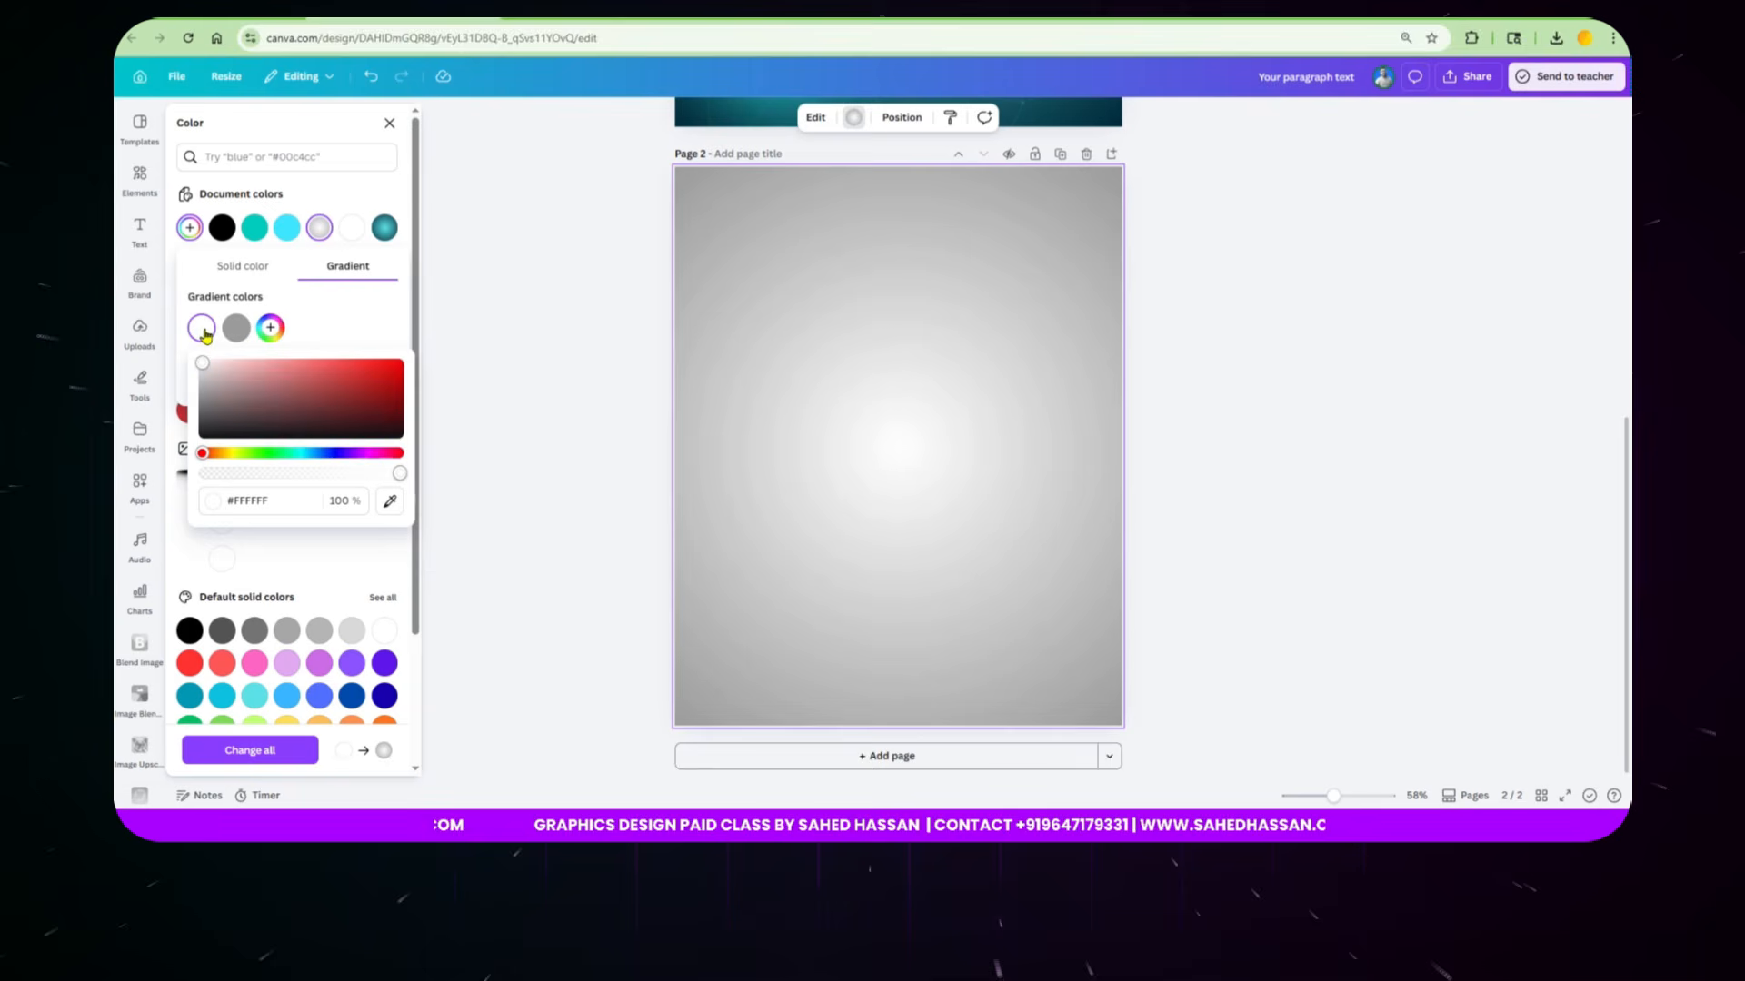
pyautogui.click(292, 452)
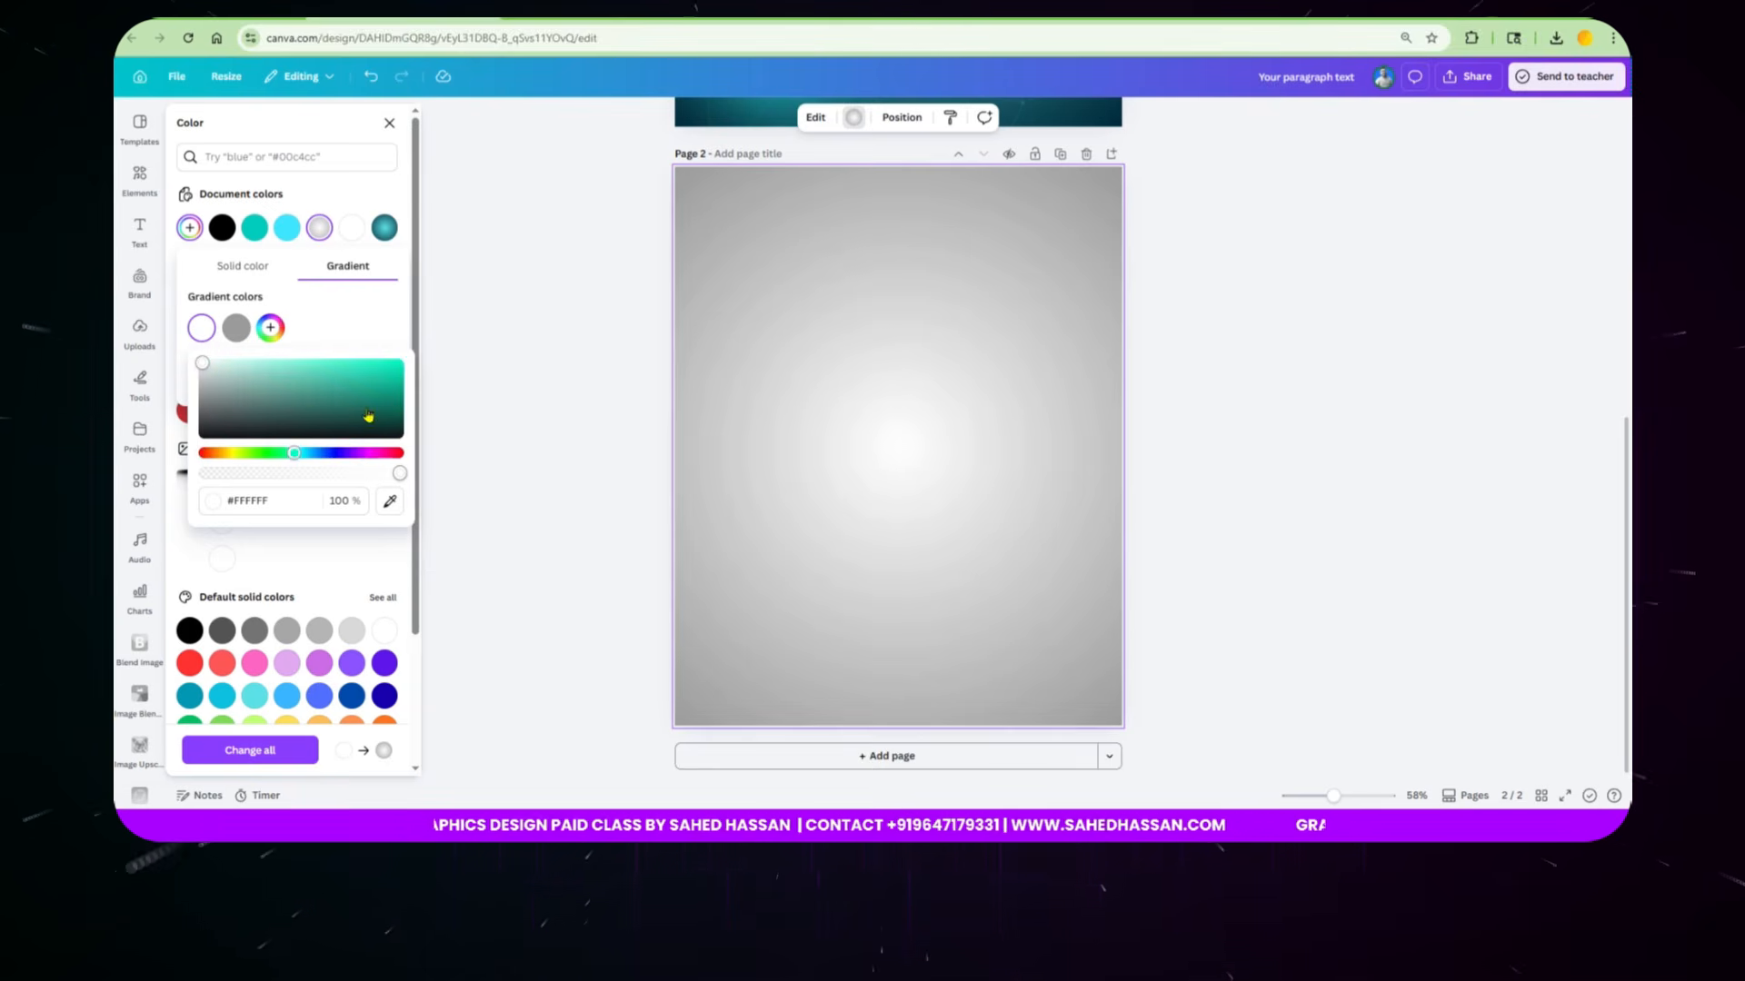
pyautogui.moveTo(378, 413); pyautogui.dragTo(424, 354)
pyautogui.moveTo(294, 454); pyautogui.dragTo(300, 459)
pyautogui.click(236, 328)
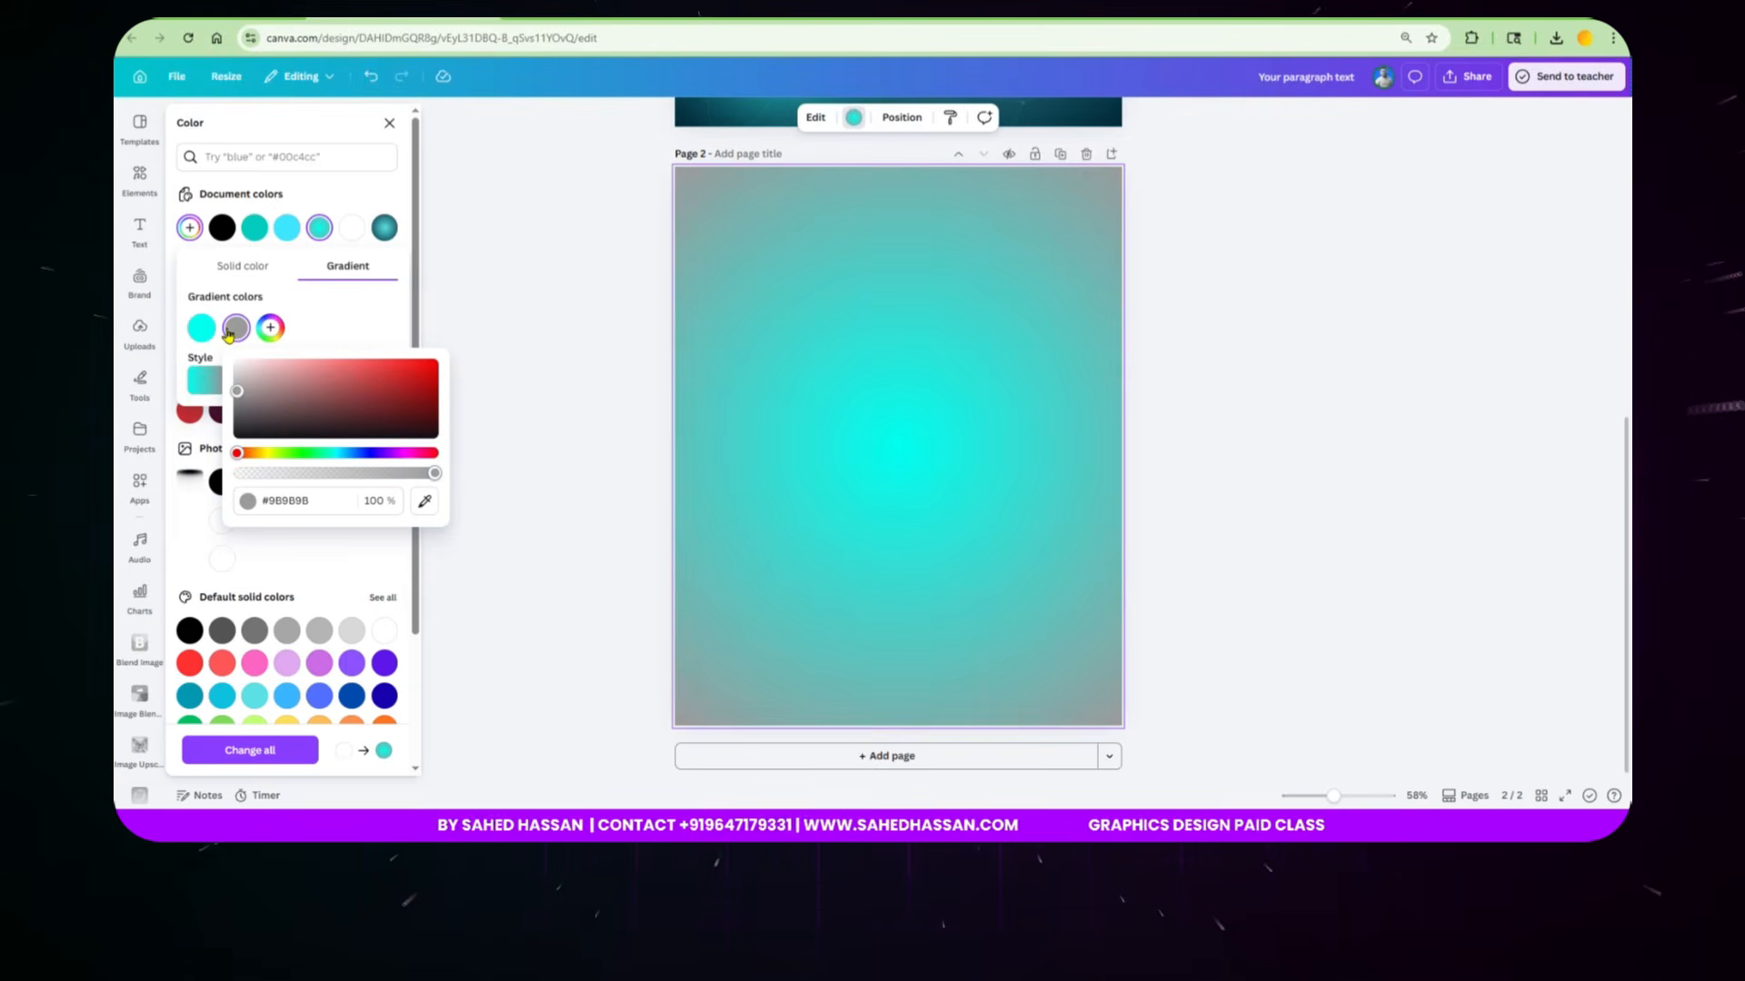
pyautogui.moveTo(237, 397); pyautogui.dragTo(194, 488)
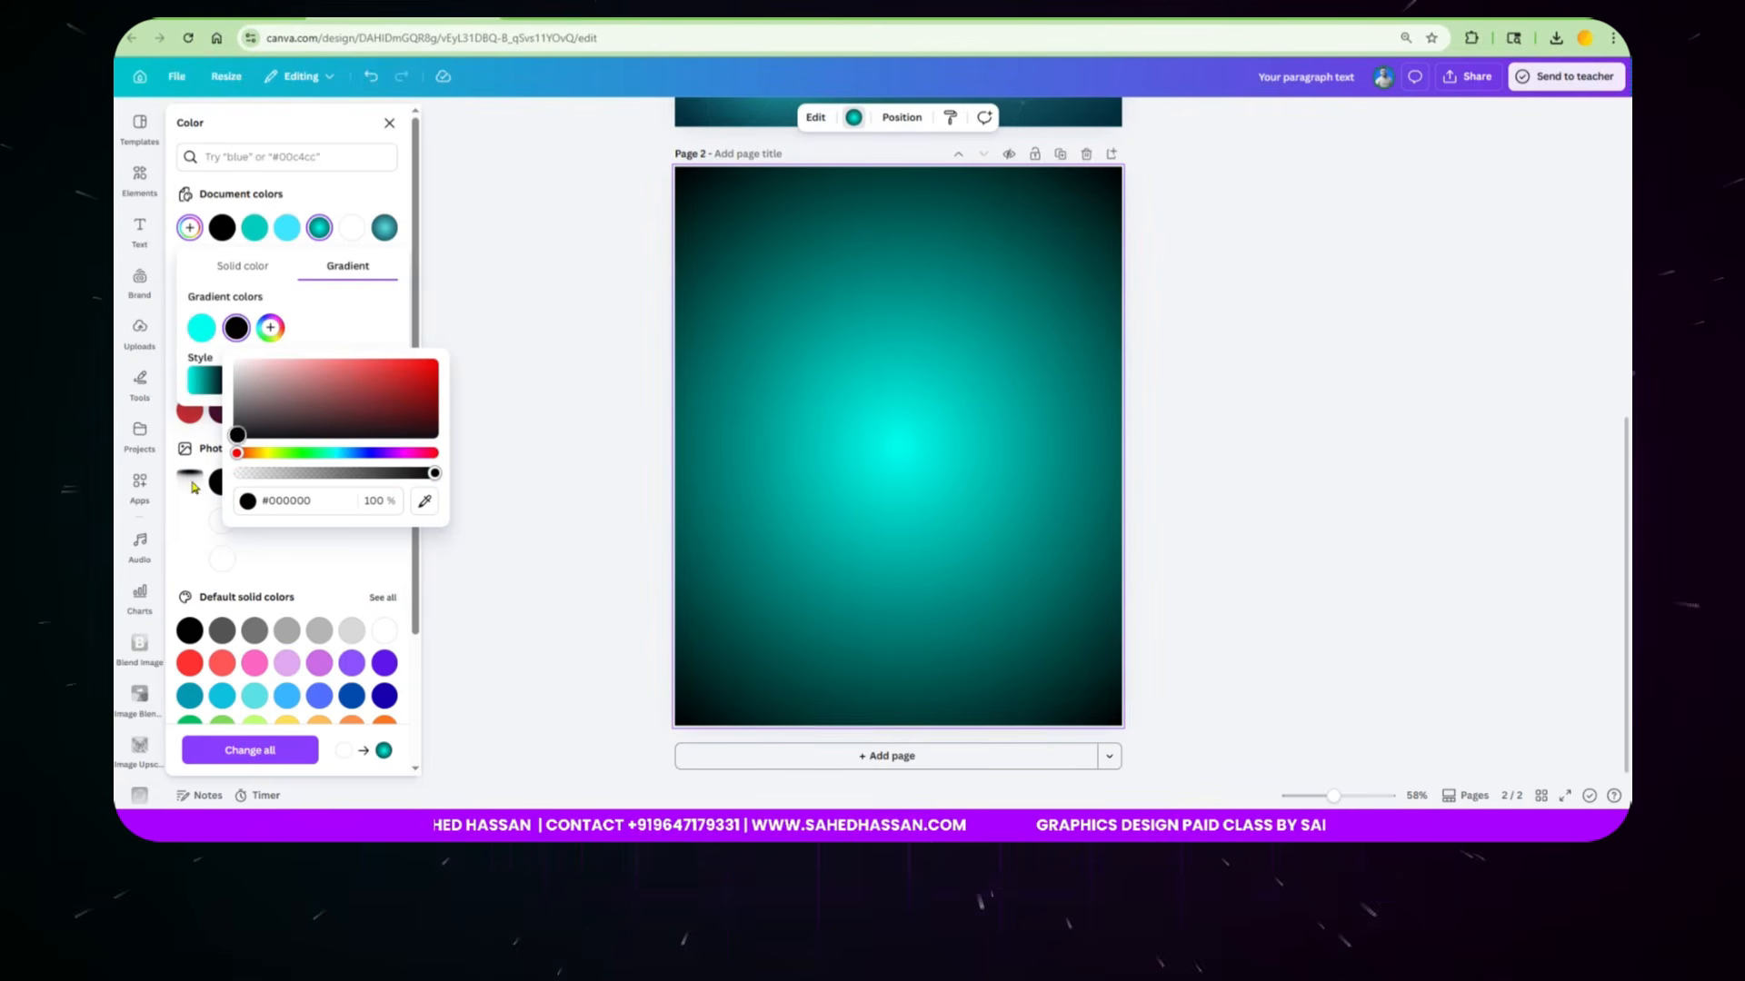
pyautogui.click(522, 494)
# Step: Insert the uploaded photo of the blender with its grinder attachment onto the second page
pyautogui.scroll(4, 682, 551)
pyautogui.scroll(3, 682, 551)
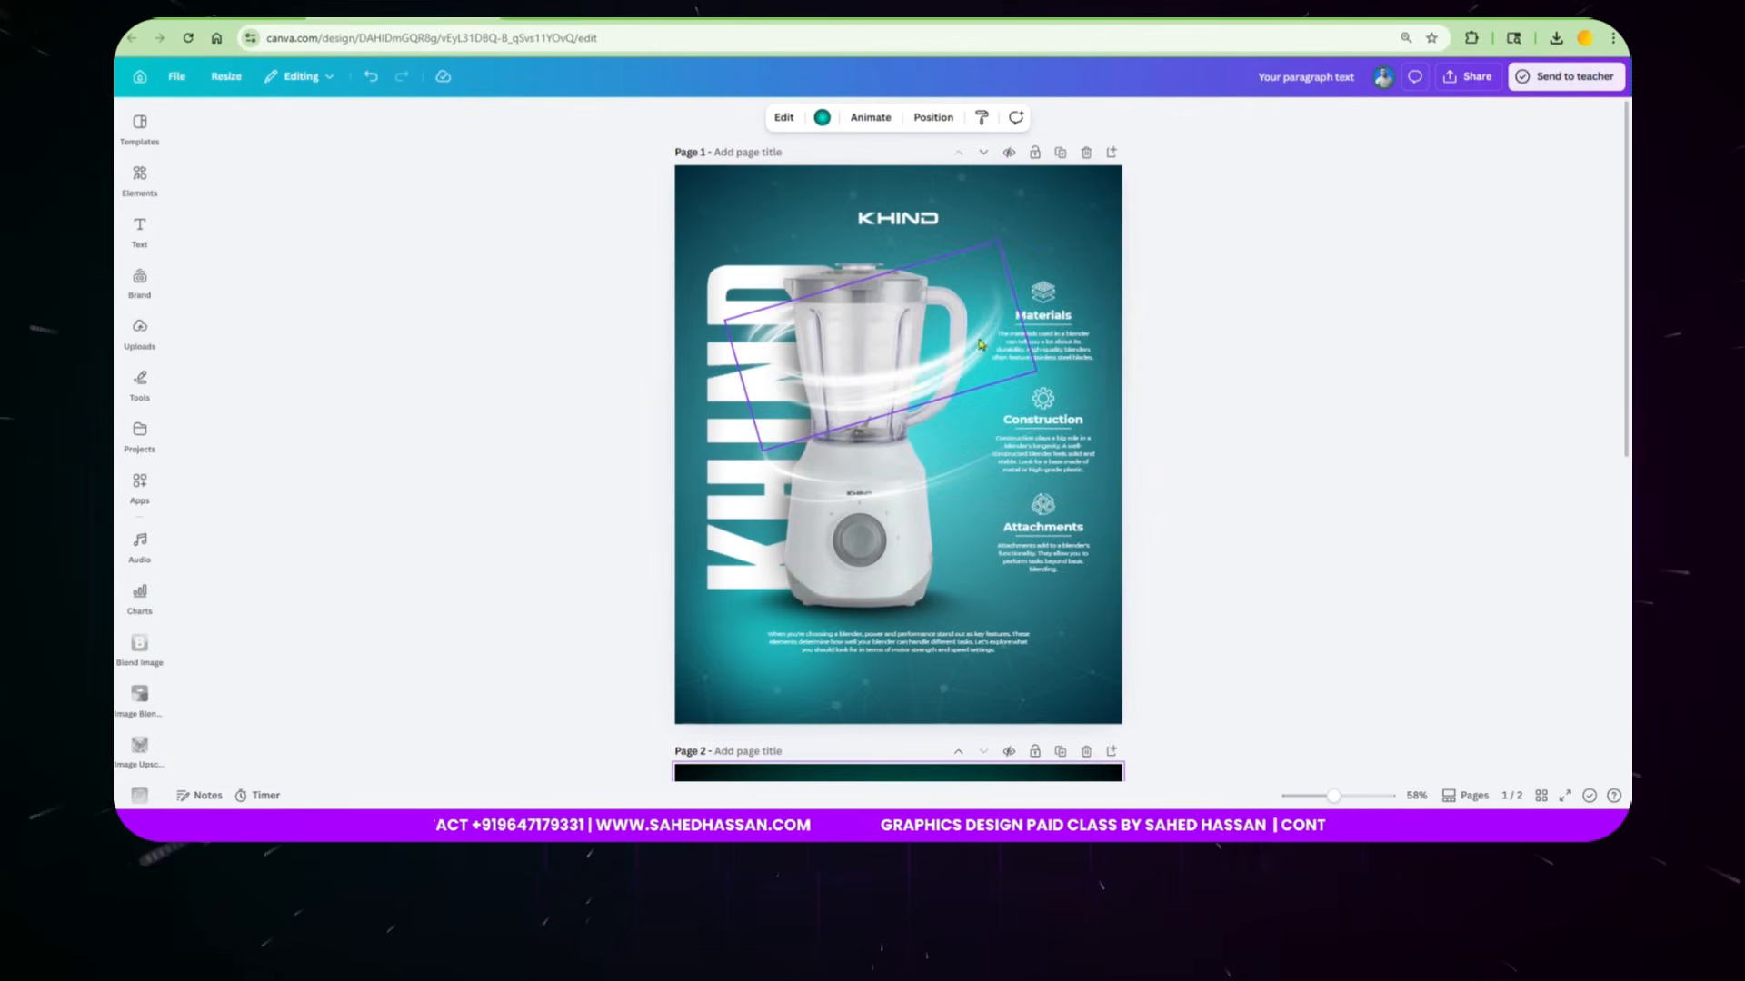
pyautogui.scroll(-4, 1010, 354)
pyautogui.scroll(-3, 1010, 353)
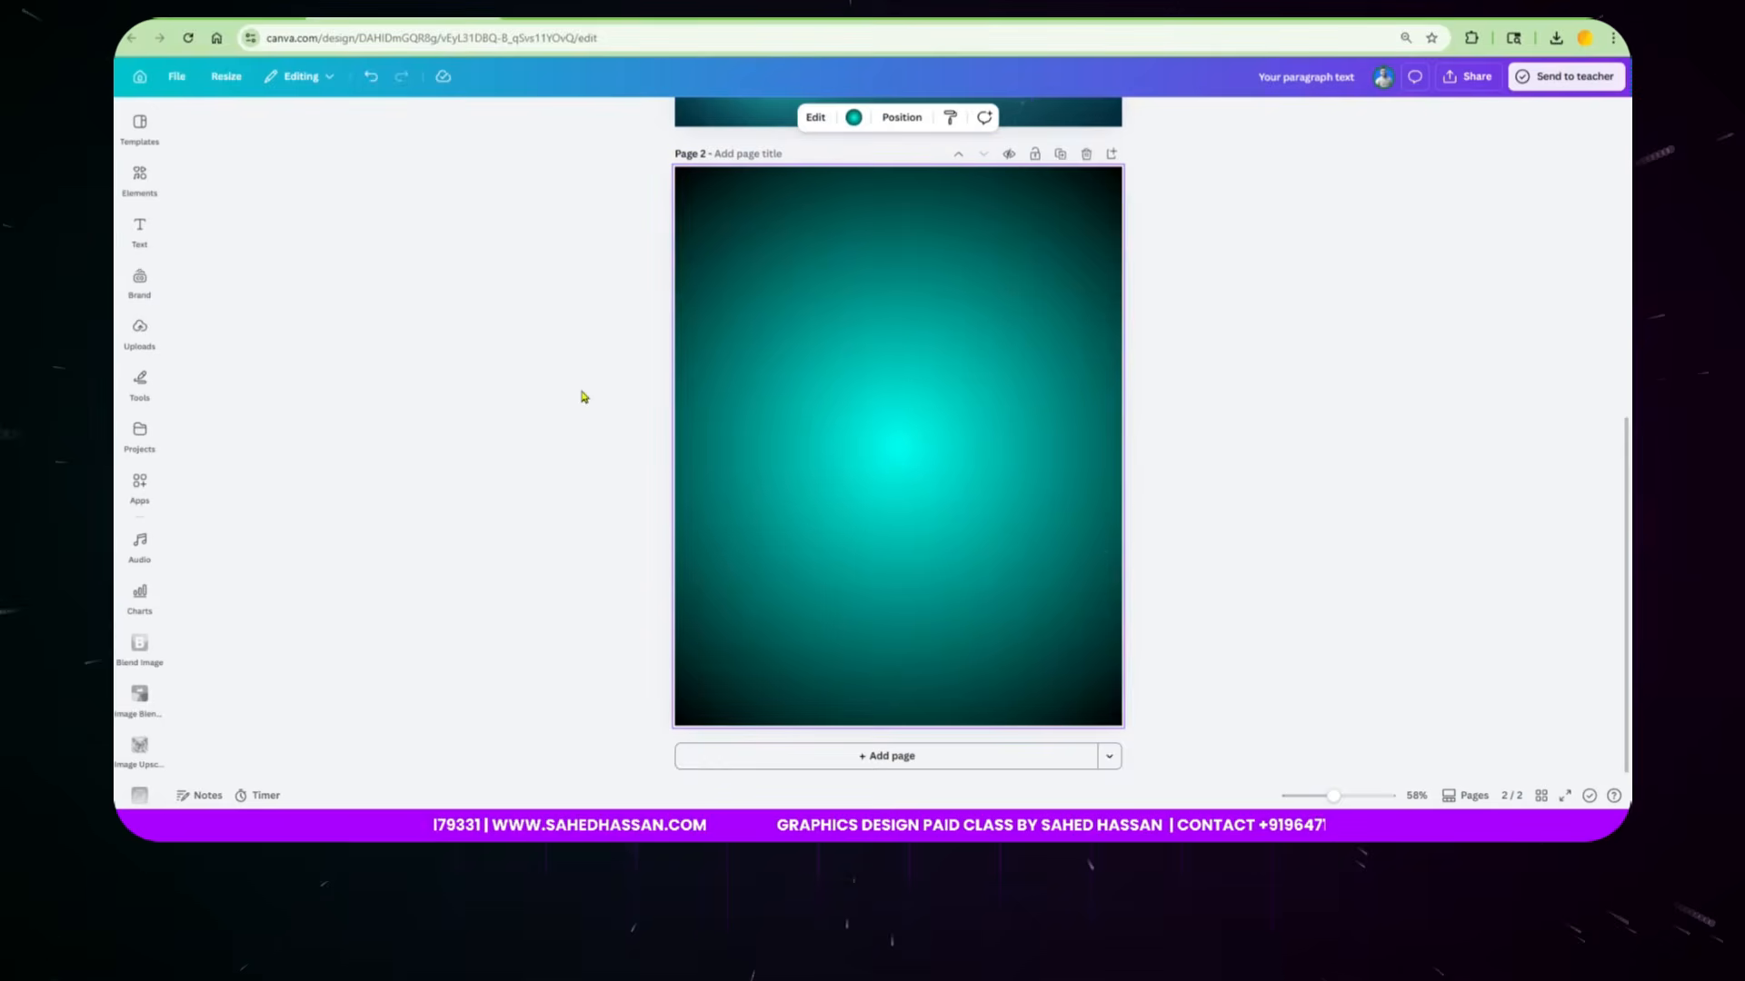
pyautogui.click(140, 334)
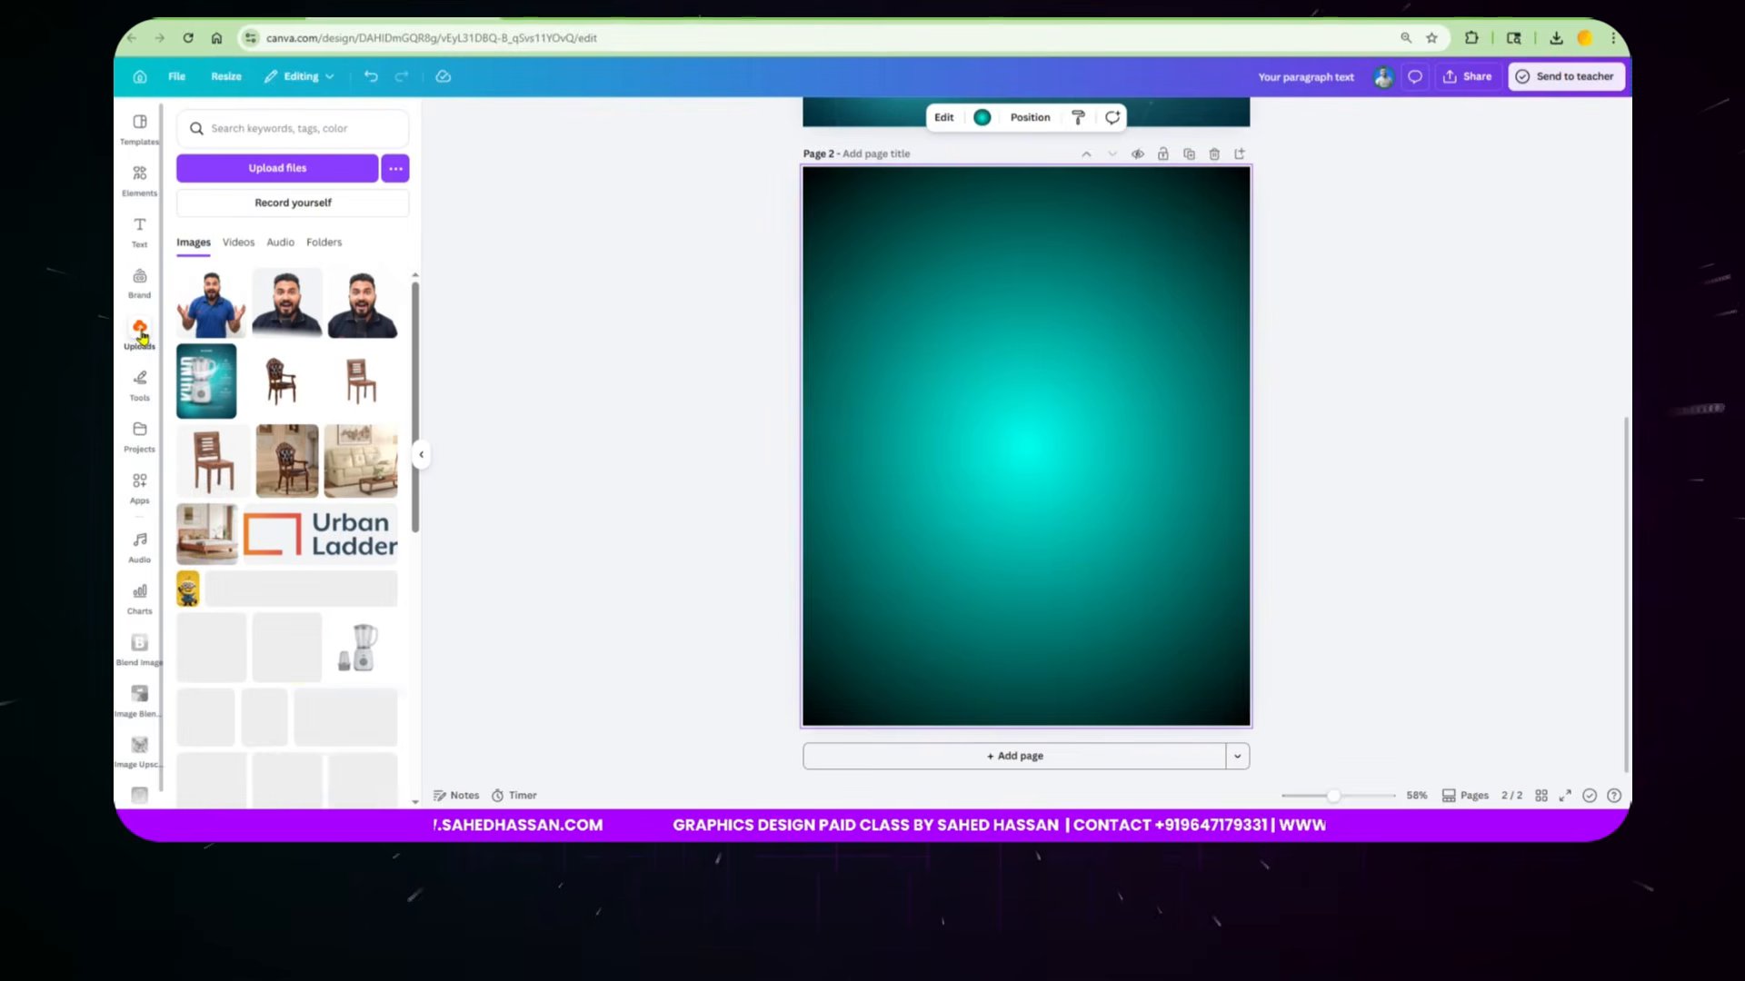
pyautogui.click(324, 171)
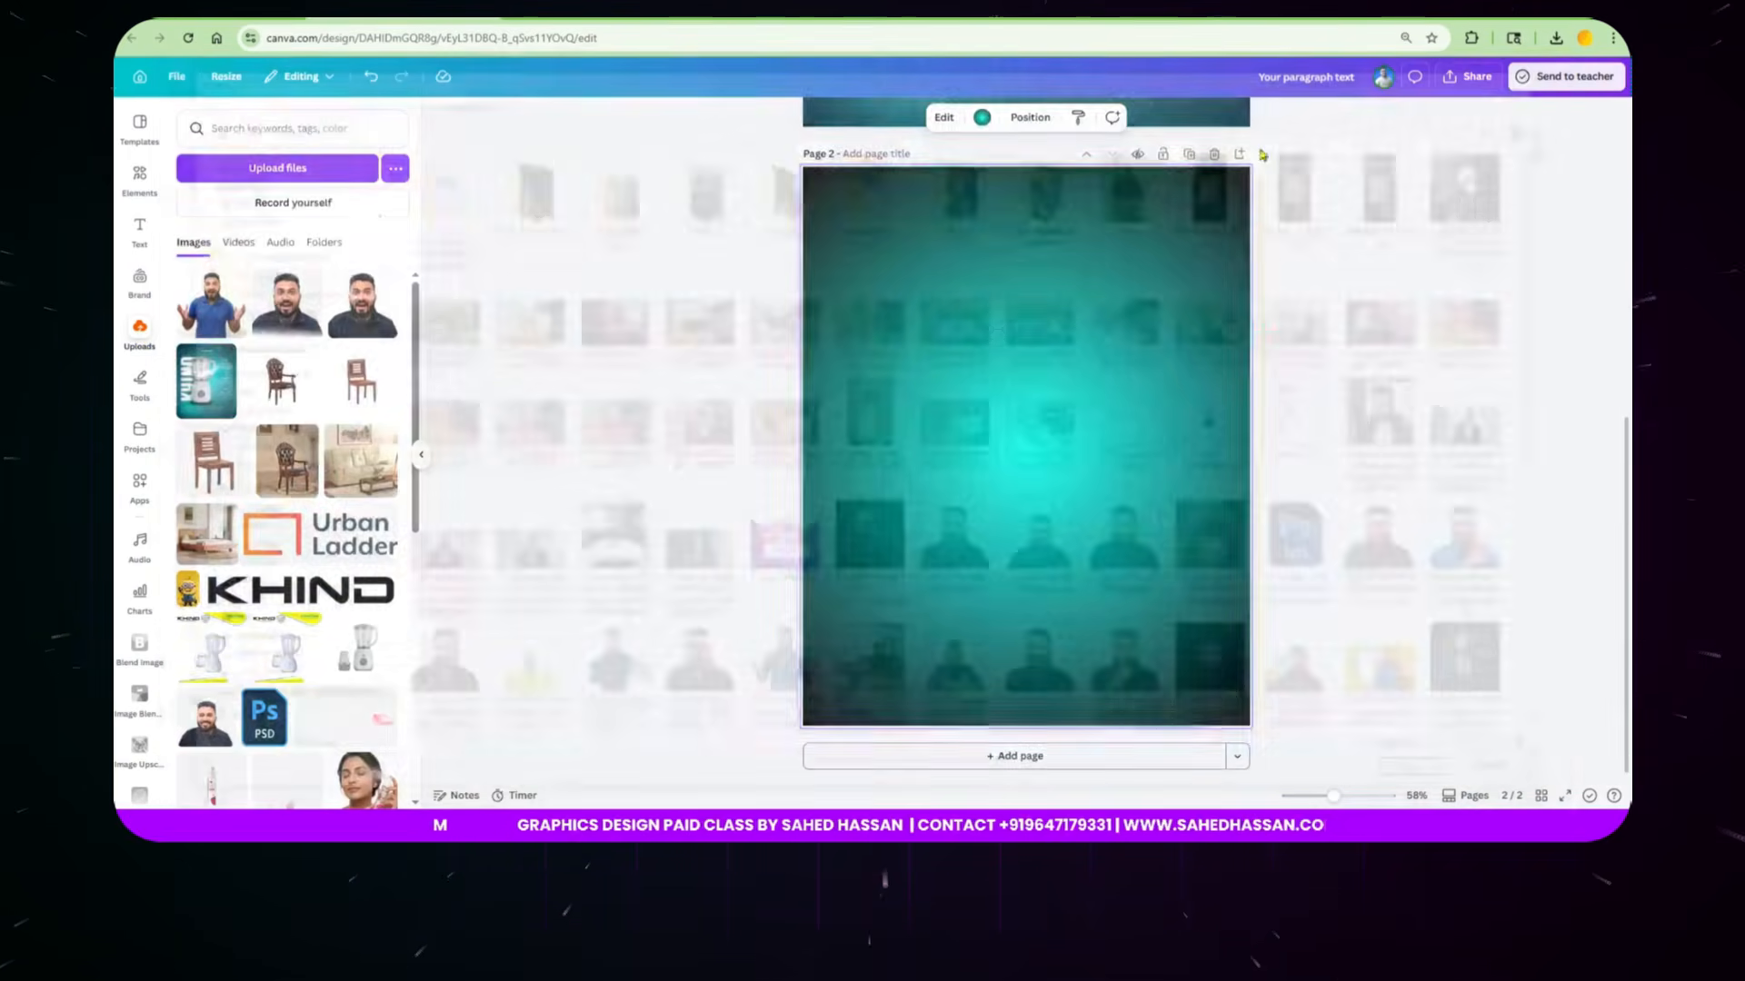
pyautogui.scroll(-3, 375, 527)
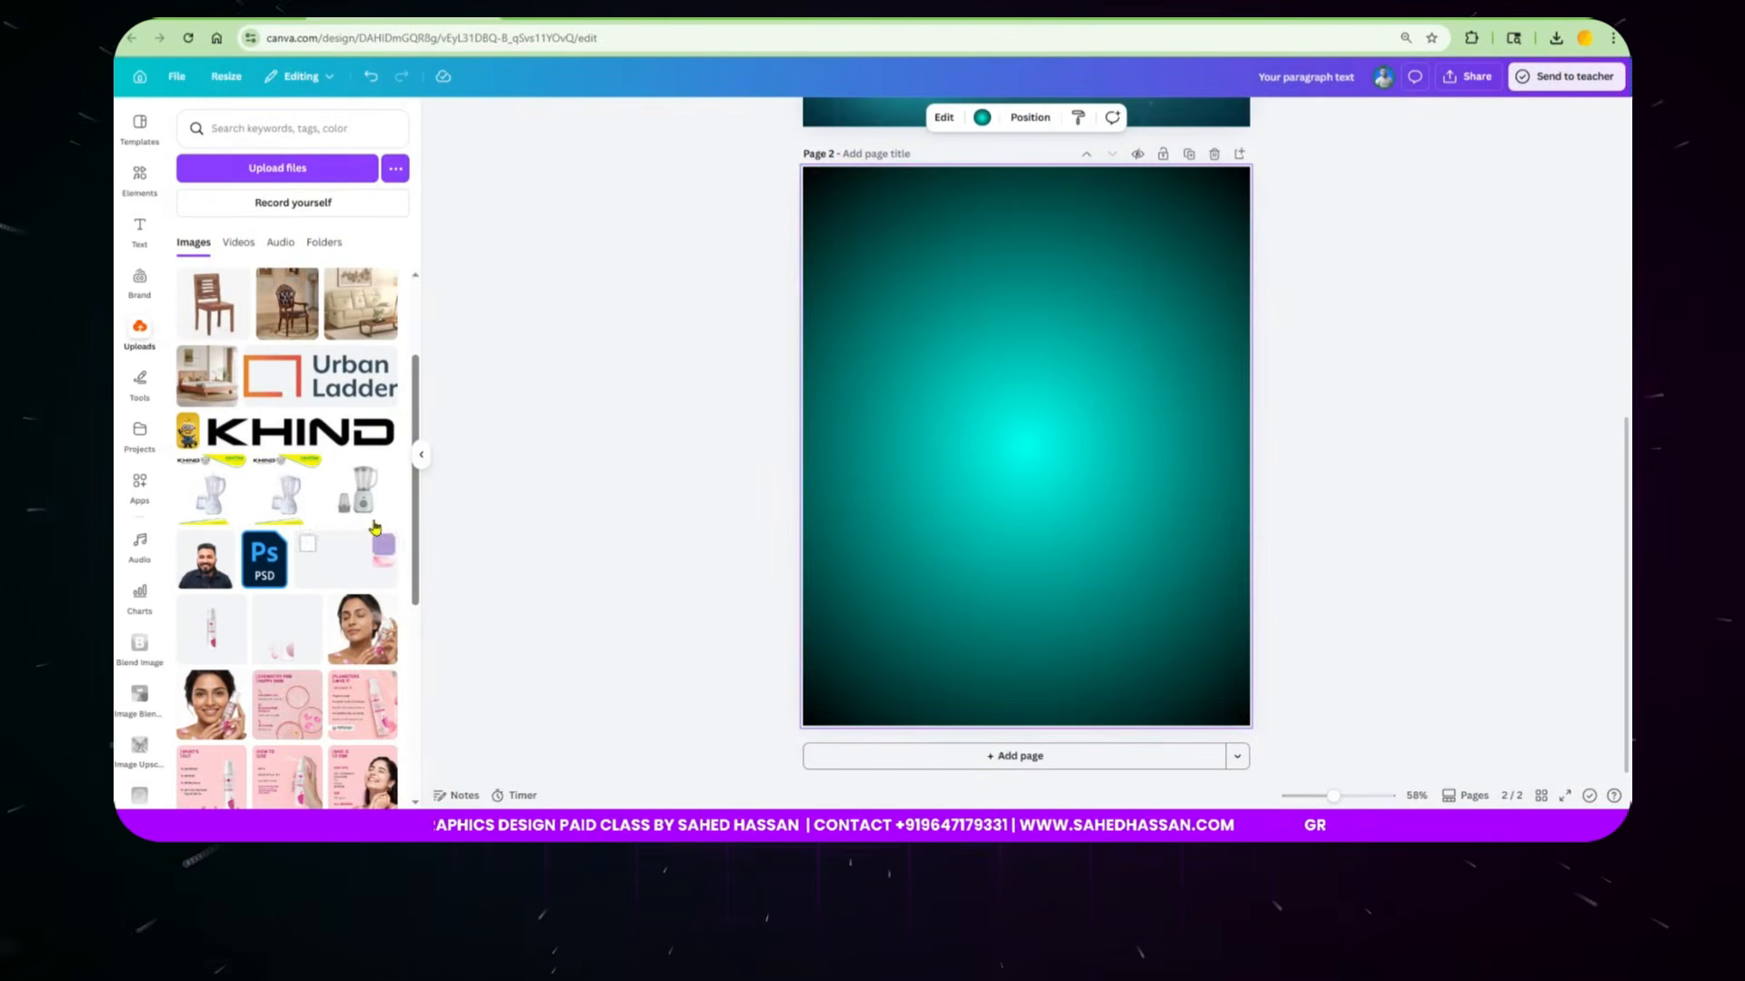
pyautogui.click(368, 509)
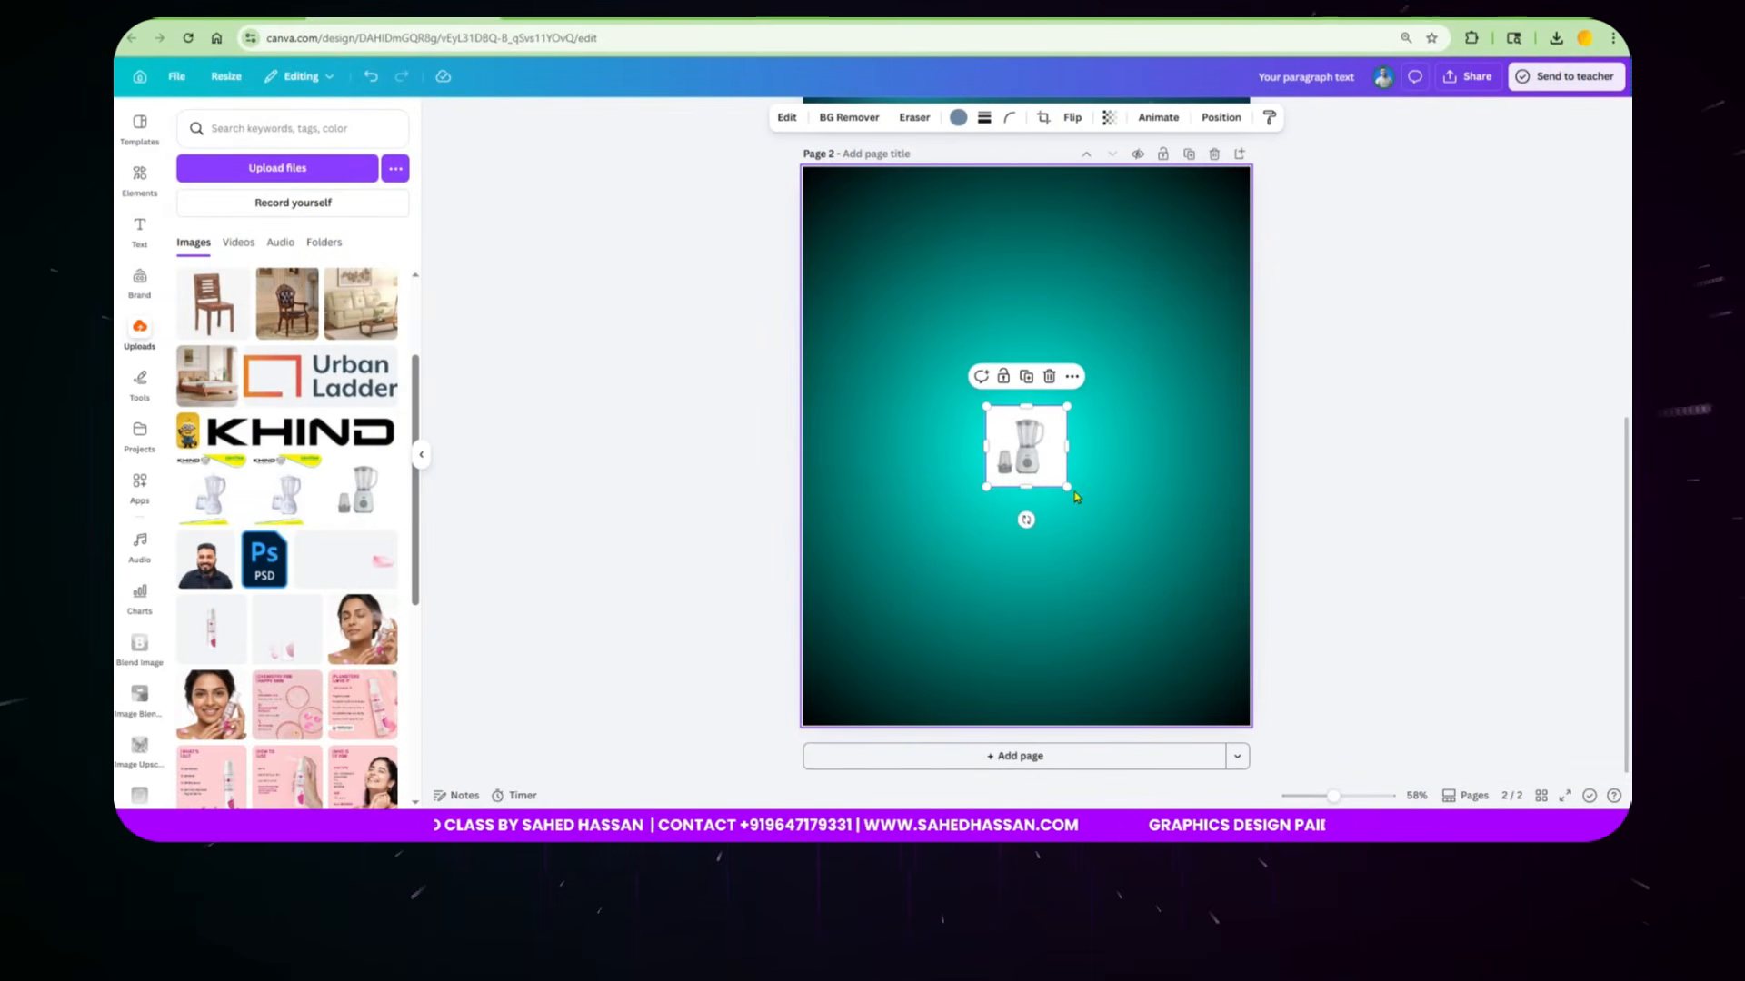
# Step: Enlarge the blender photo and crop it tightly around the blender, cutting out the small grinder attachment
pyautogui.moveTo(1066, 486); pyautogui.dragTo(1235, 654)
pyautogui.moveTo(818, 447); pyautogui.dragTo(965, 623)
pyautogui.moveTo(1232, 451); pyautogui.dragTo(1124, 609)
pyautogui.moveTo(1044, 239); pyautogui.dragTo(1008, 304)
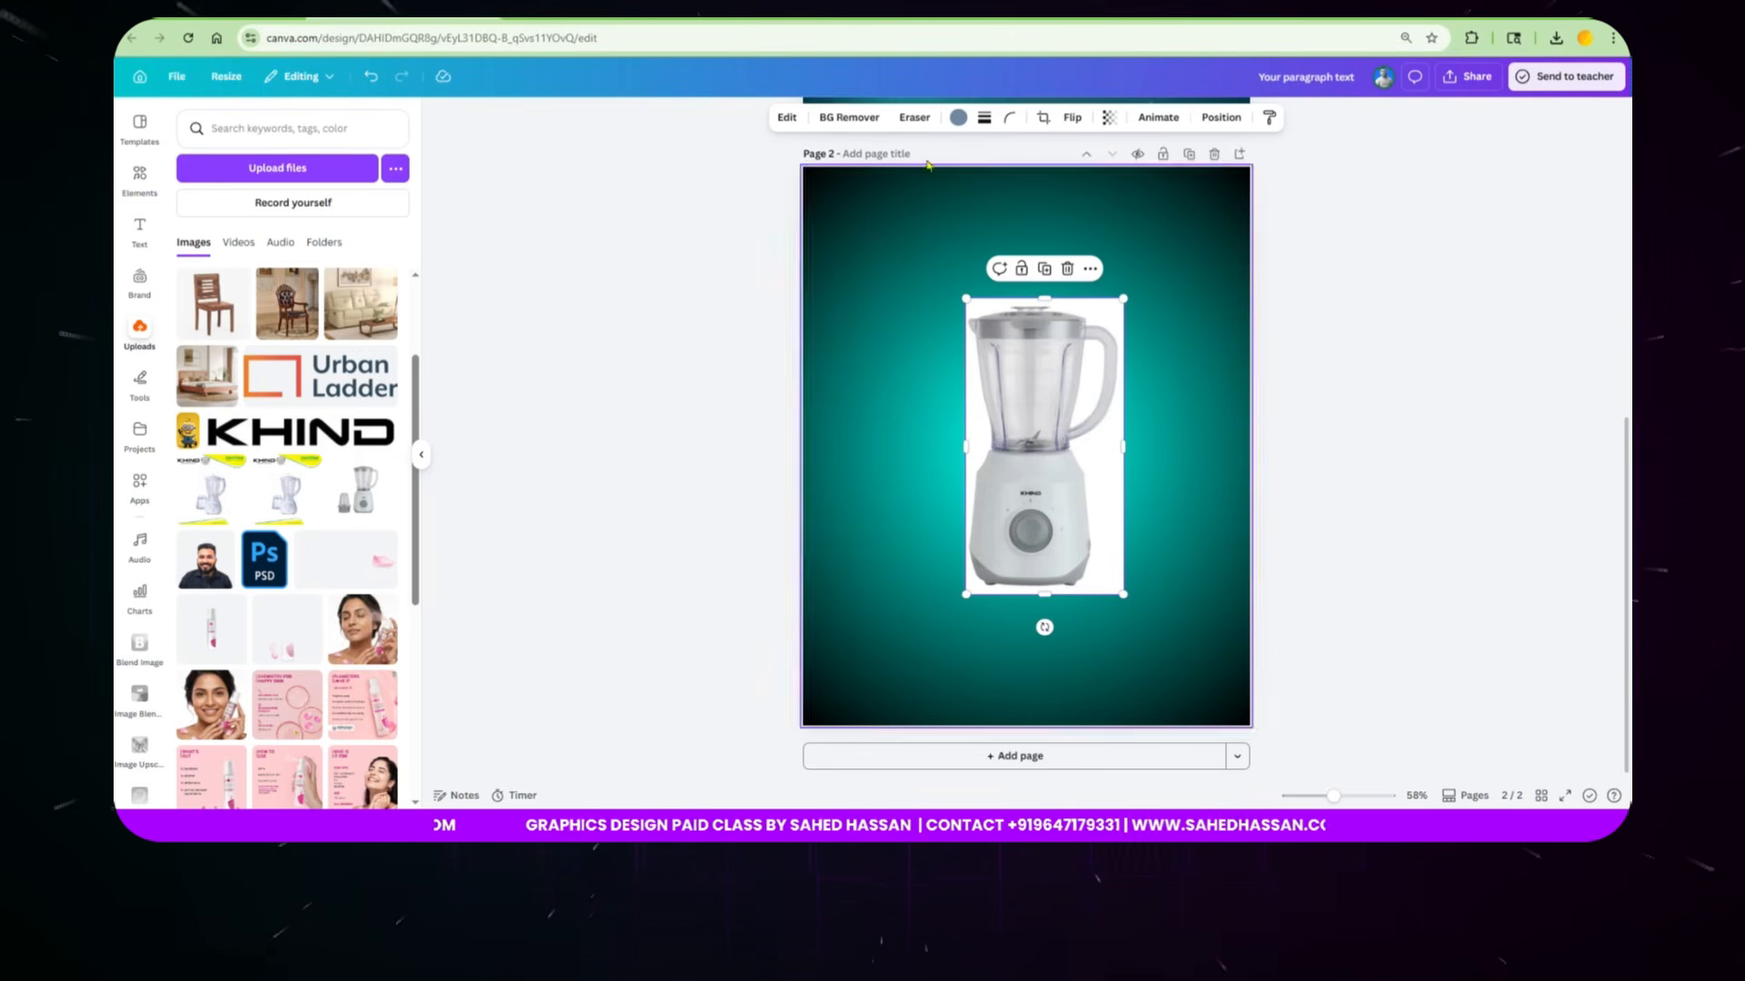
# Step: Remove the blender photo's white background and shift the cutout slightly left of the page's centre
pyautogui.click(863, 116)
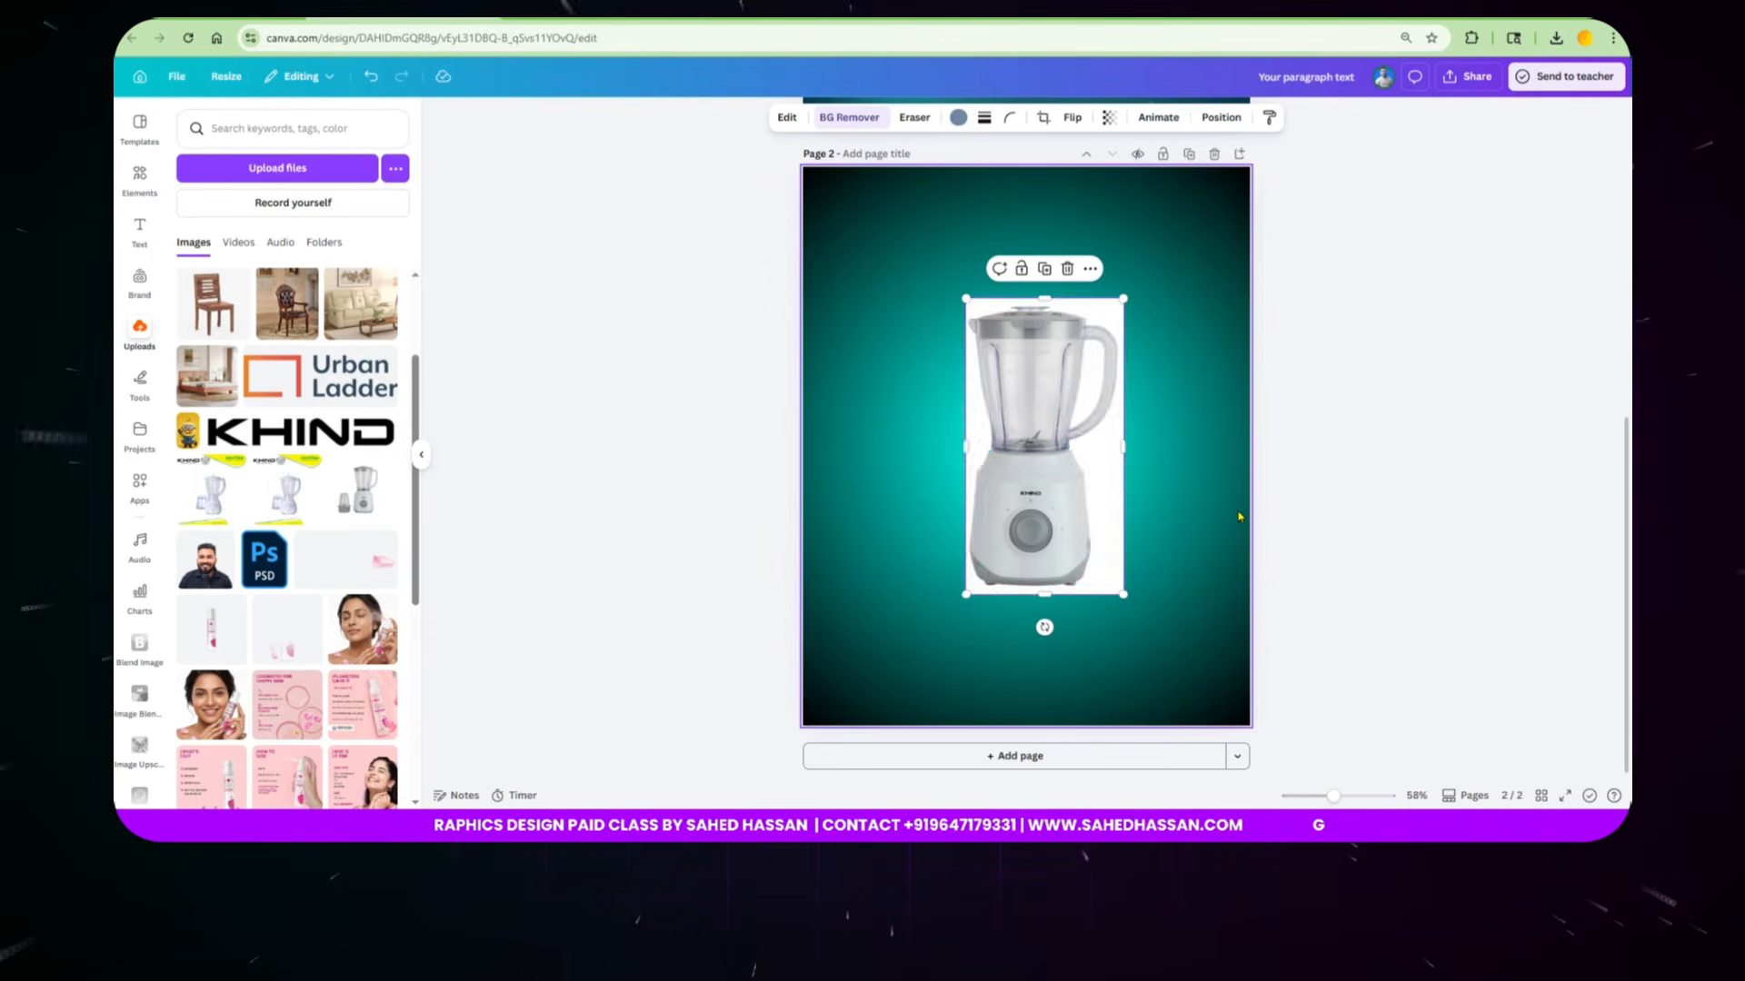
pyautogui.moveTo(1078, 525); pyautogui.dragTo(1044, 525)
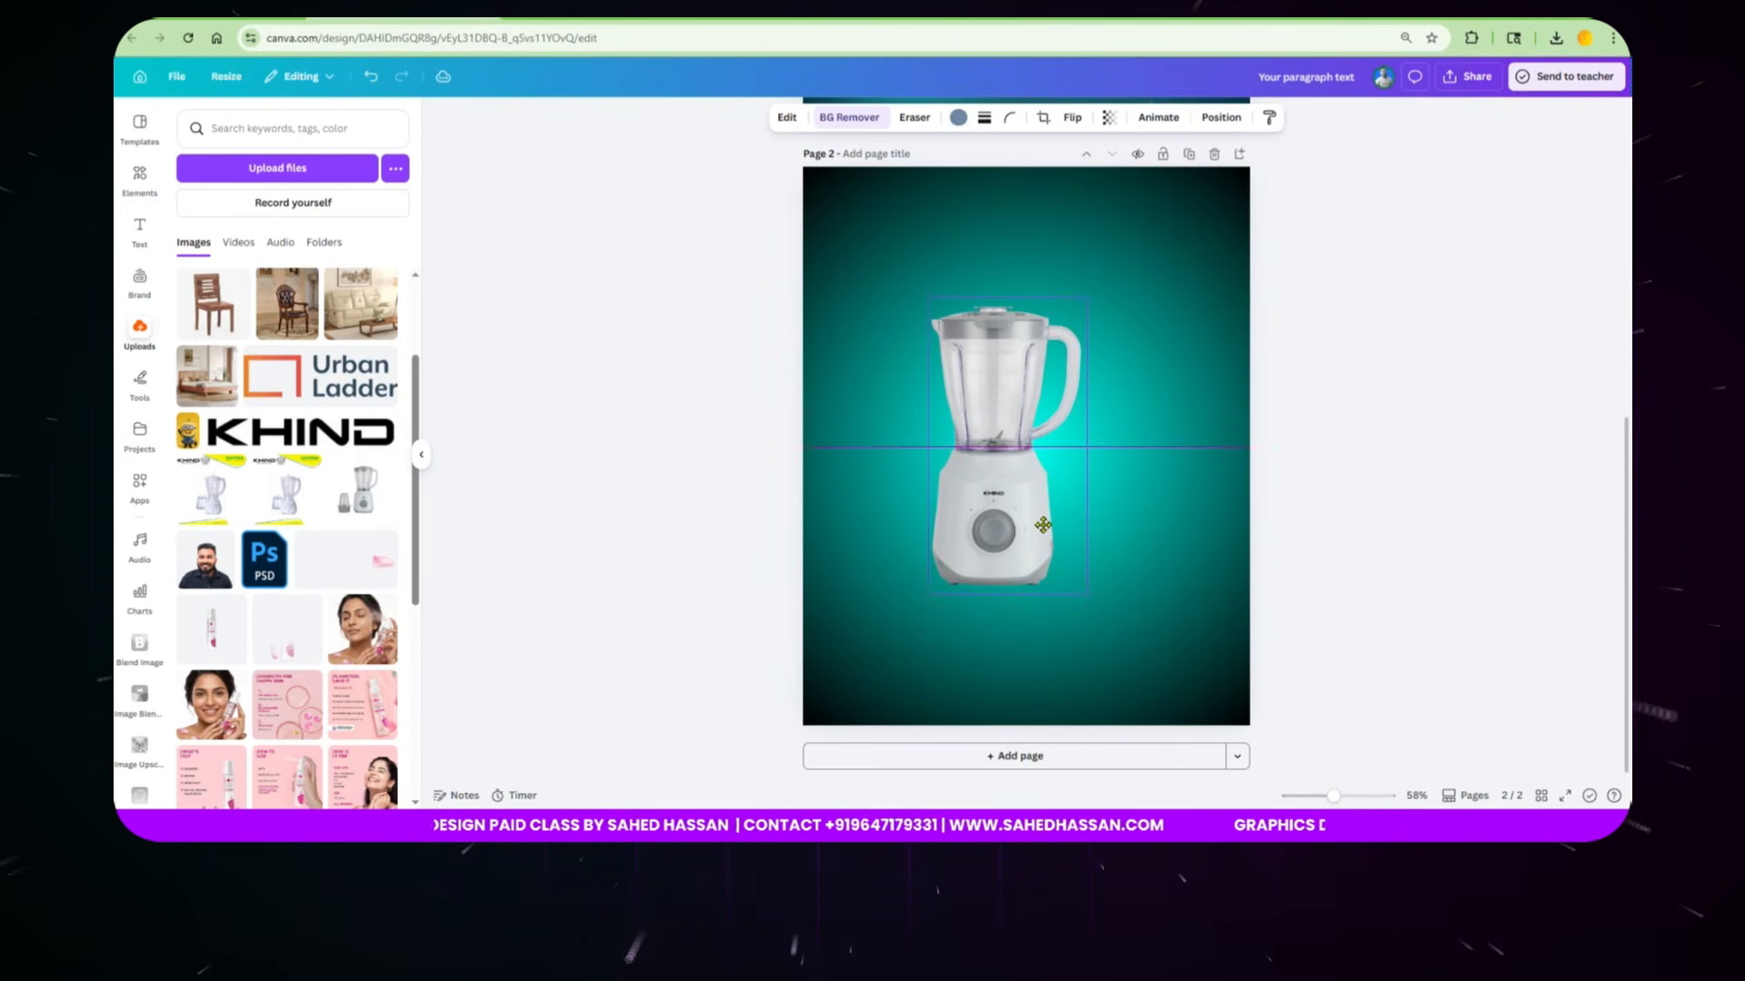
pyautogui.click(1141, 479)
# Step: Check the font of the vertical KHIND text on the first page and add a heading to the second page
pyautogui.scroll(3, 1142, 481)
pyautogui.scroll(3, 1141, 481)
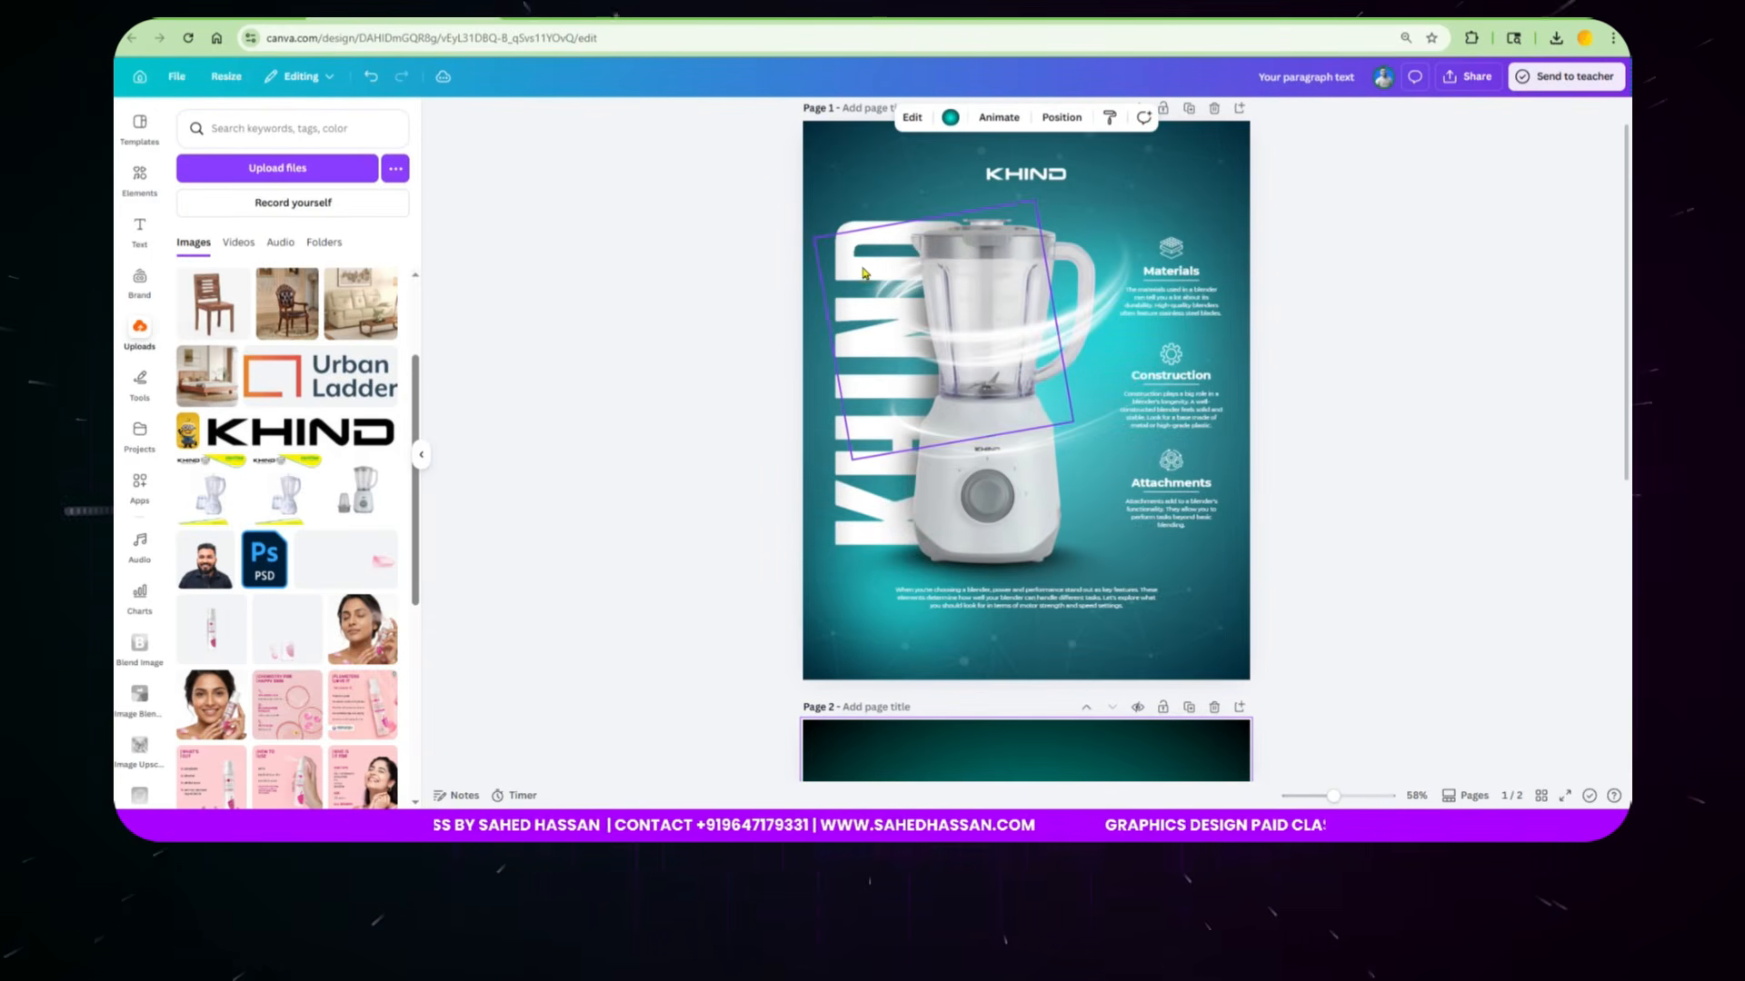
pyautogui.click(852, 228)
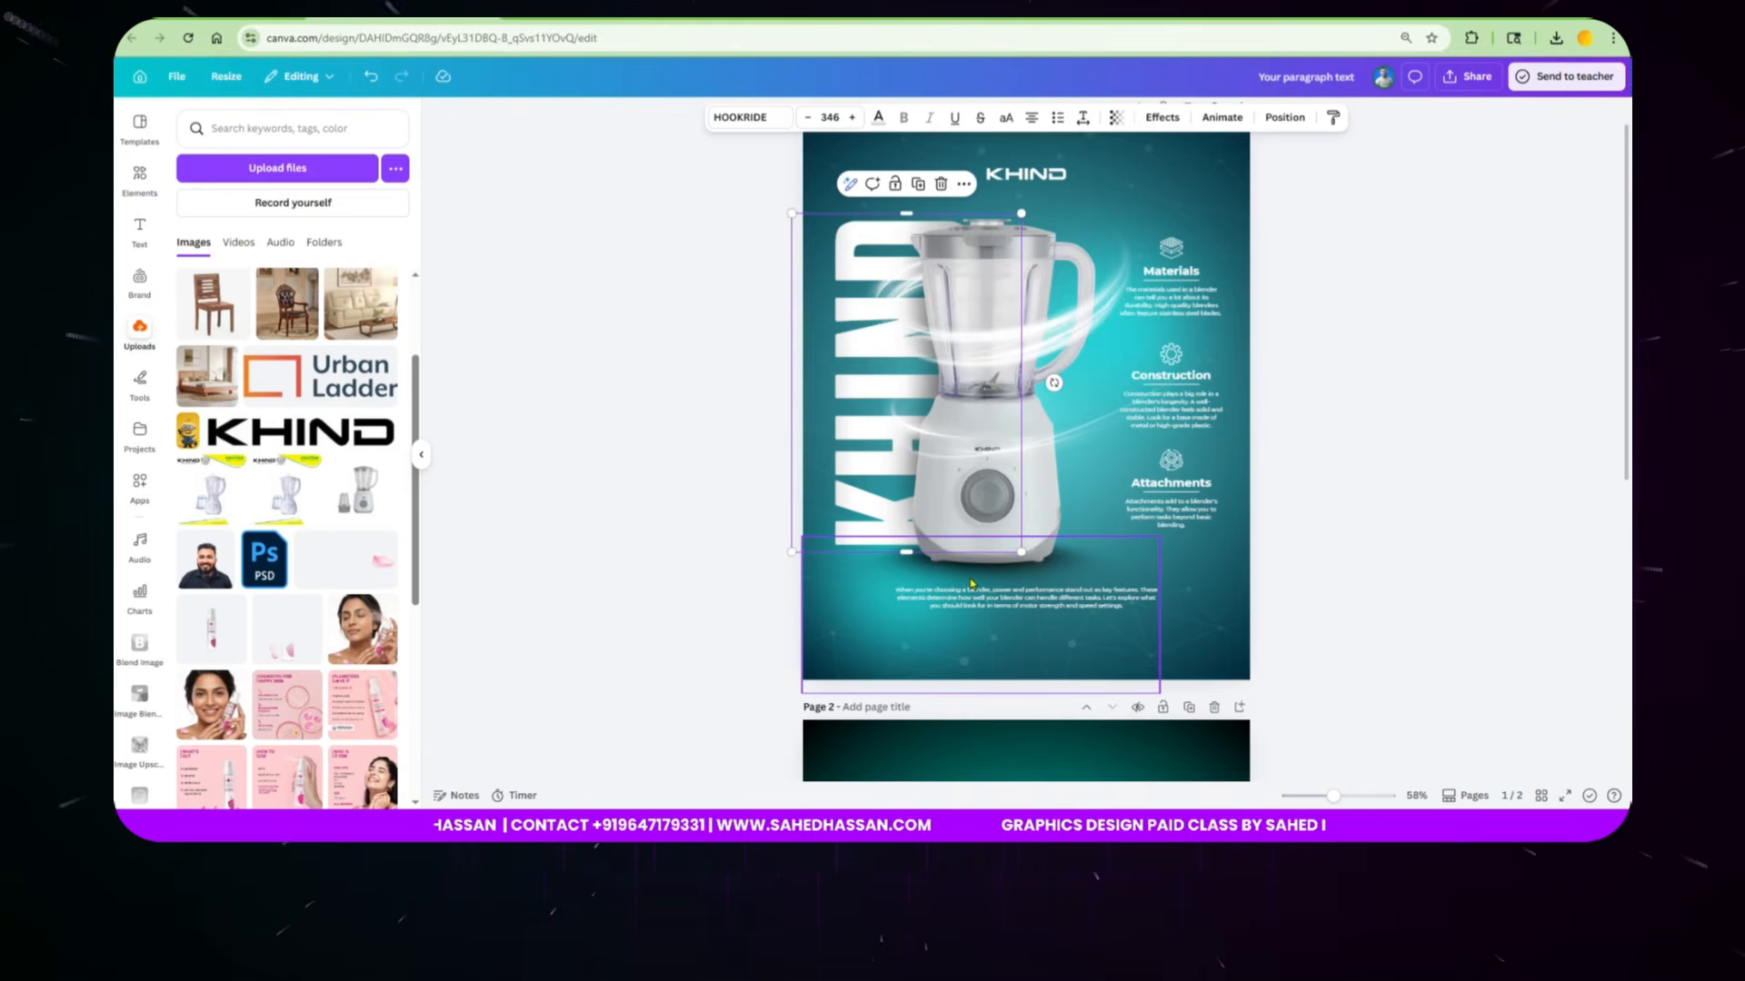
pyautogui.scroll(-5, 970, 583)
pyautogui.scroll(-1, 971, 582)
pyautogui.click(892, 615)
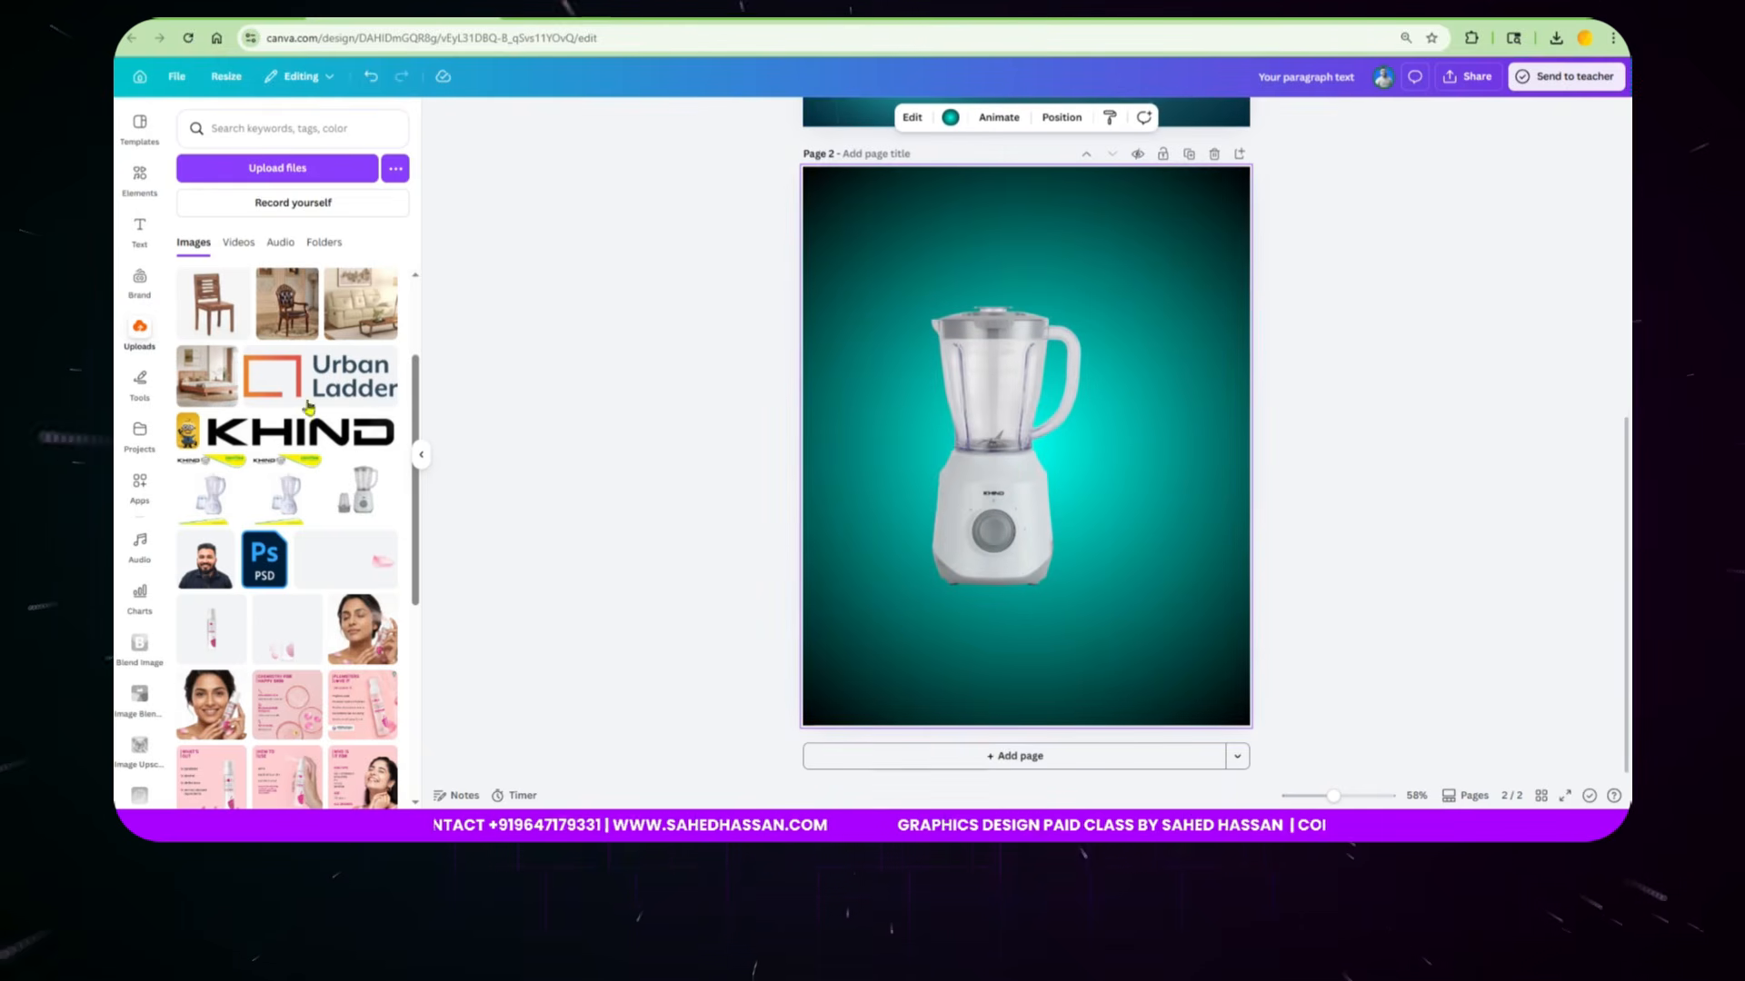
pyautogui.click(145, 247)
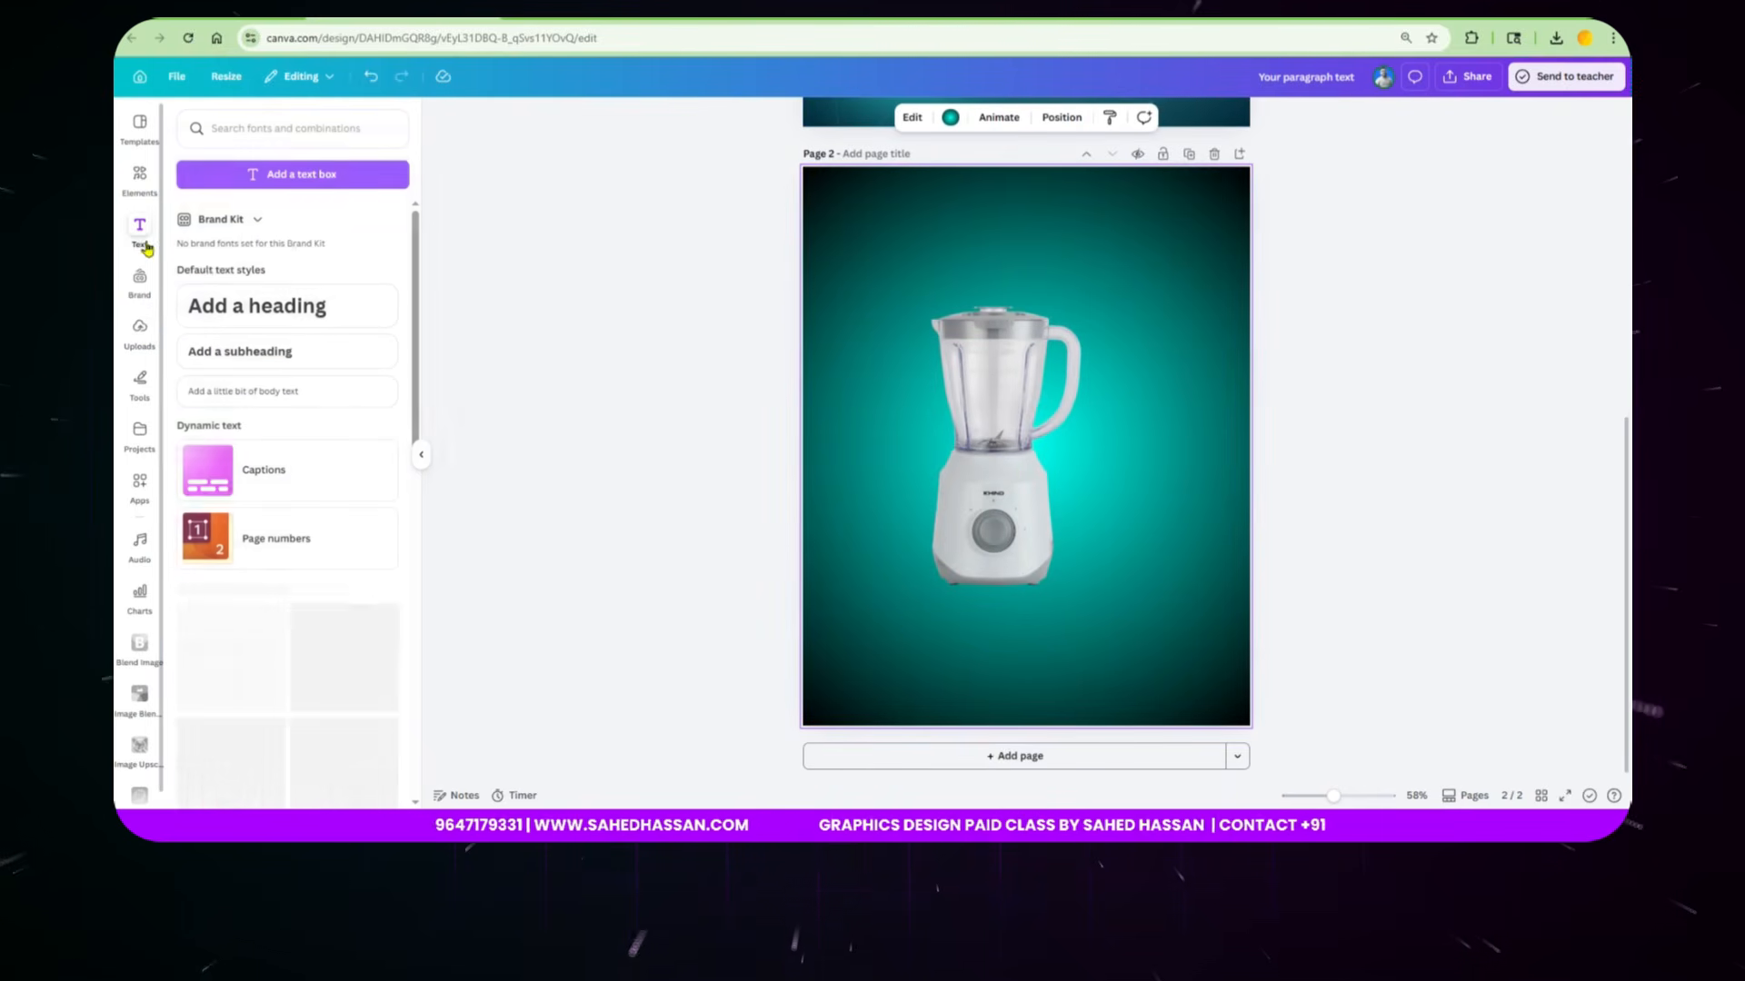
pyautogui.click(313, 307)
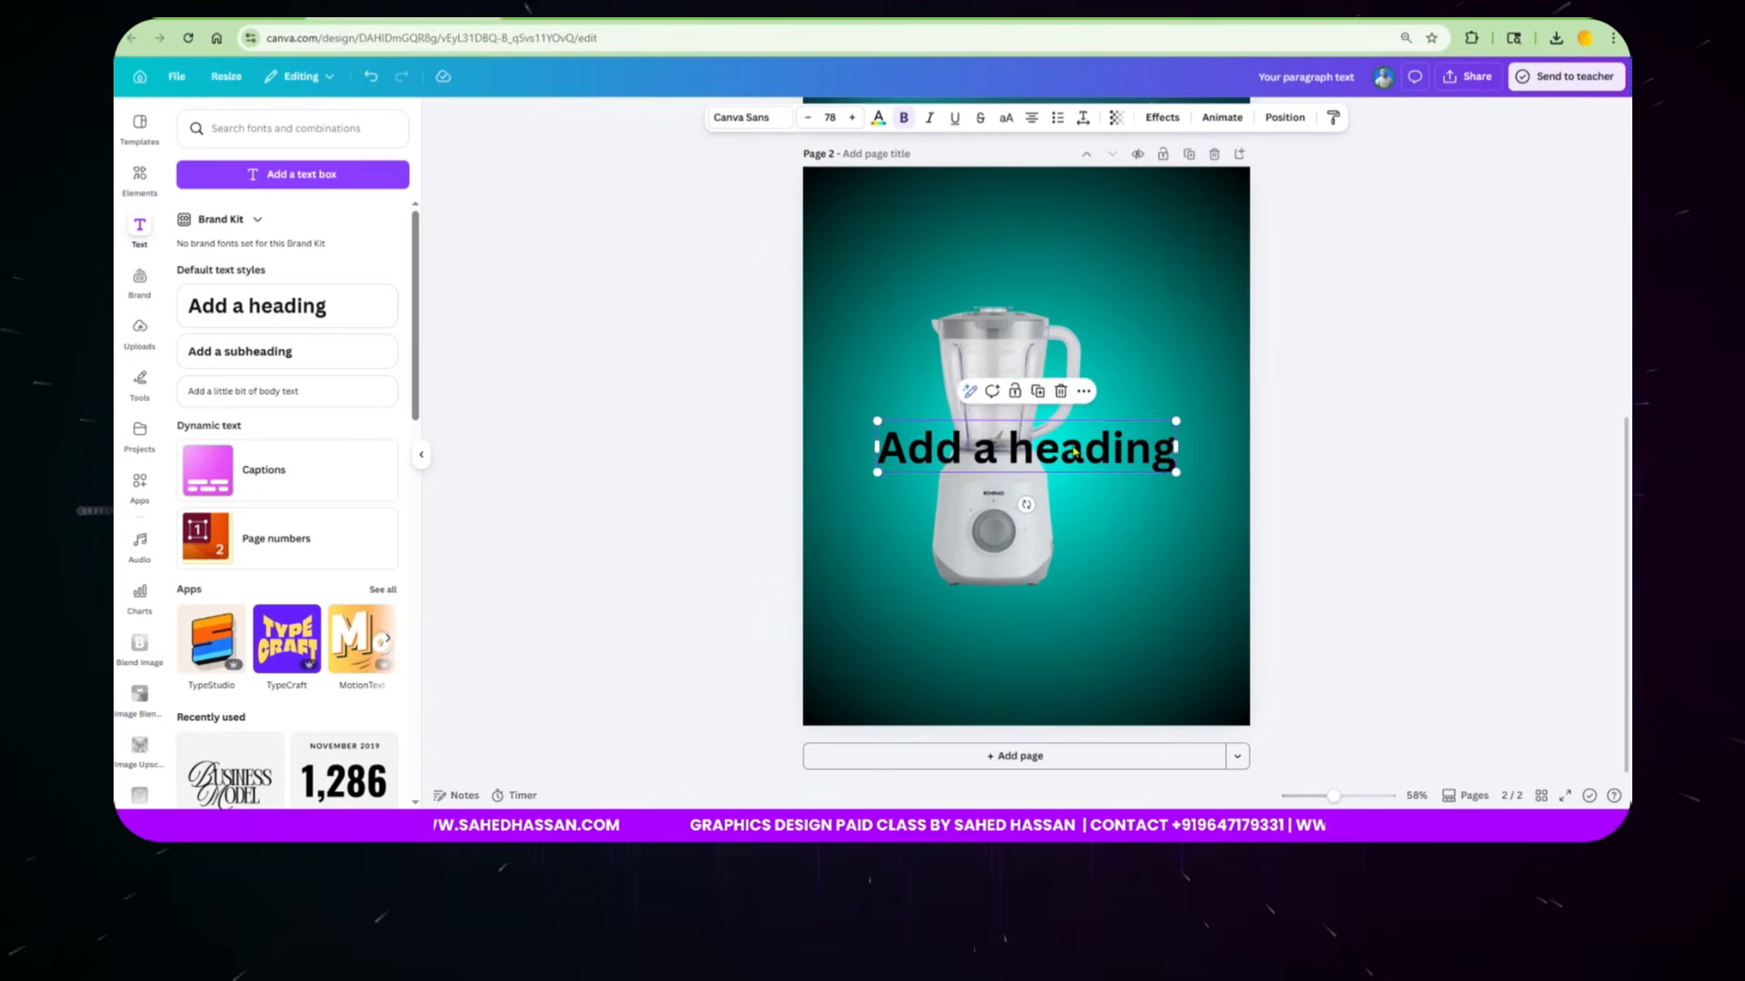
pyautogui.write('খিন্দ')
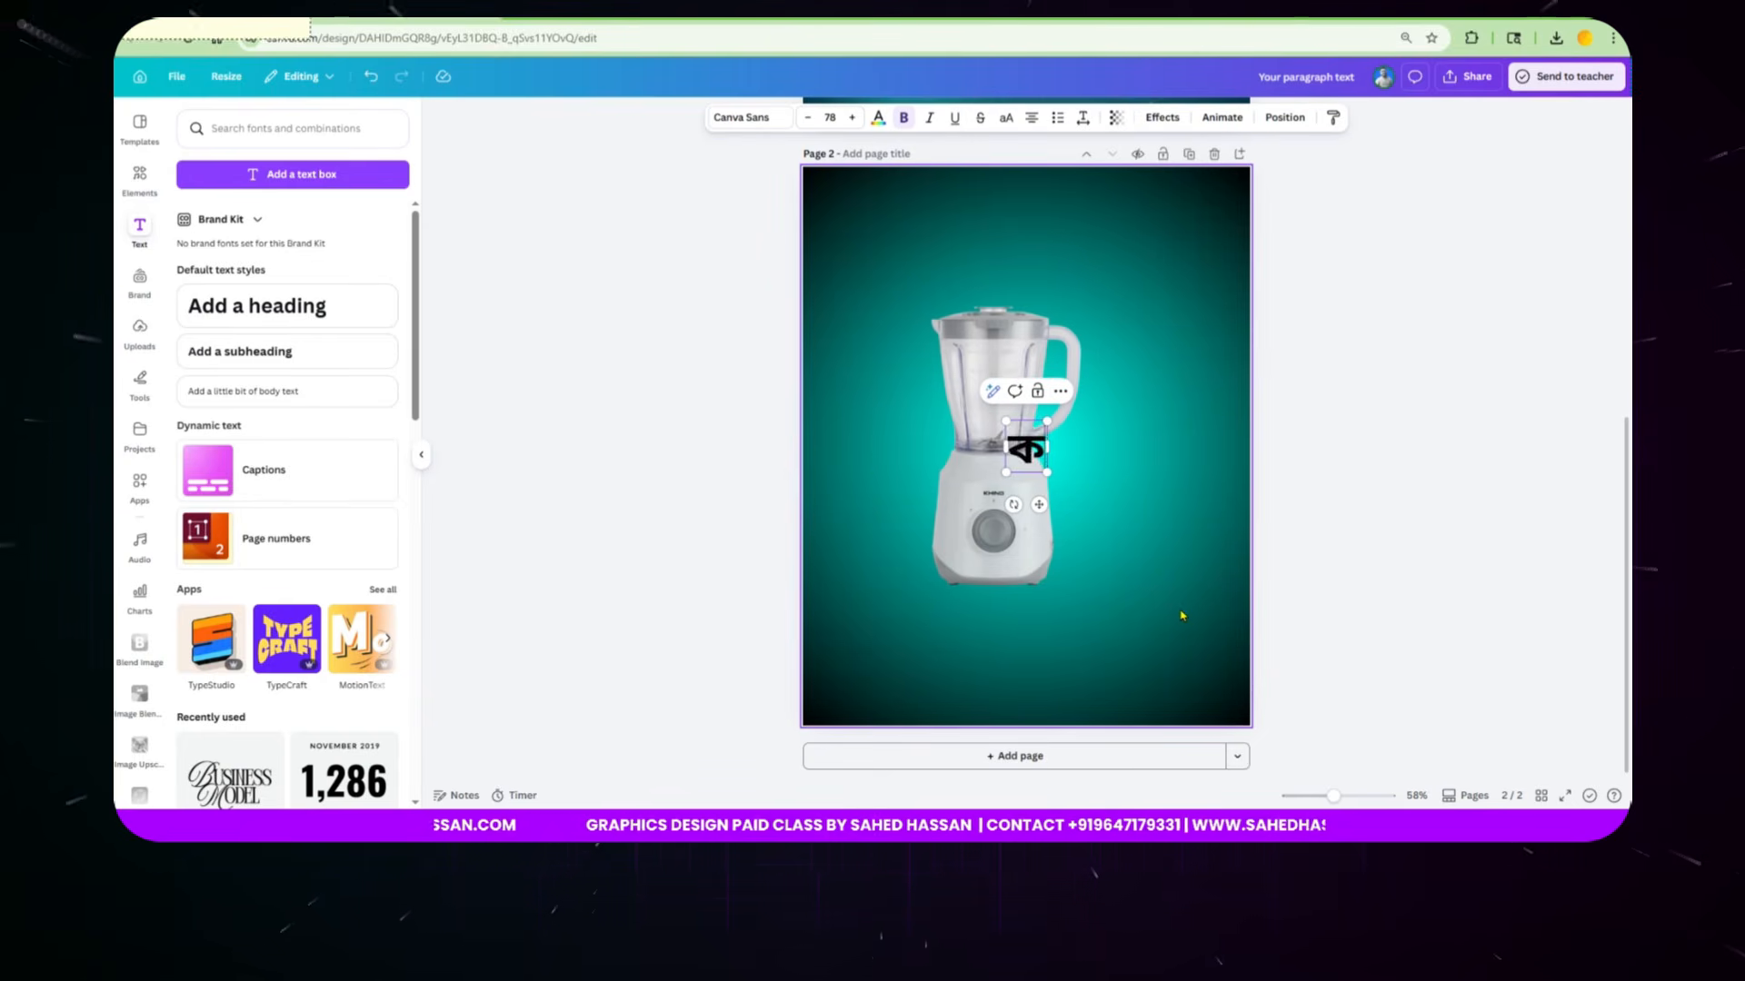
pyautogui.press('BackSpace')
pyautogui.press('BackSpace')
pyautogui.press('BackSpace')
pyautogui.press('BackSpace')
pyautogui.press('BackSpace')
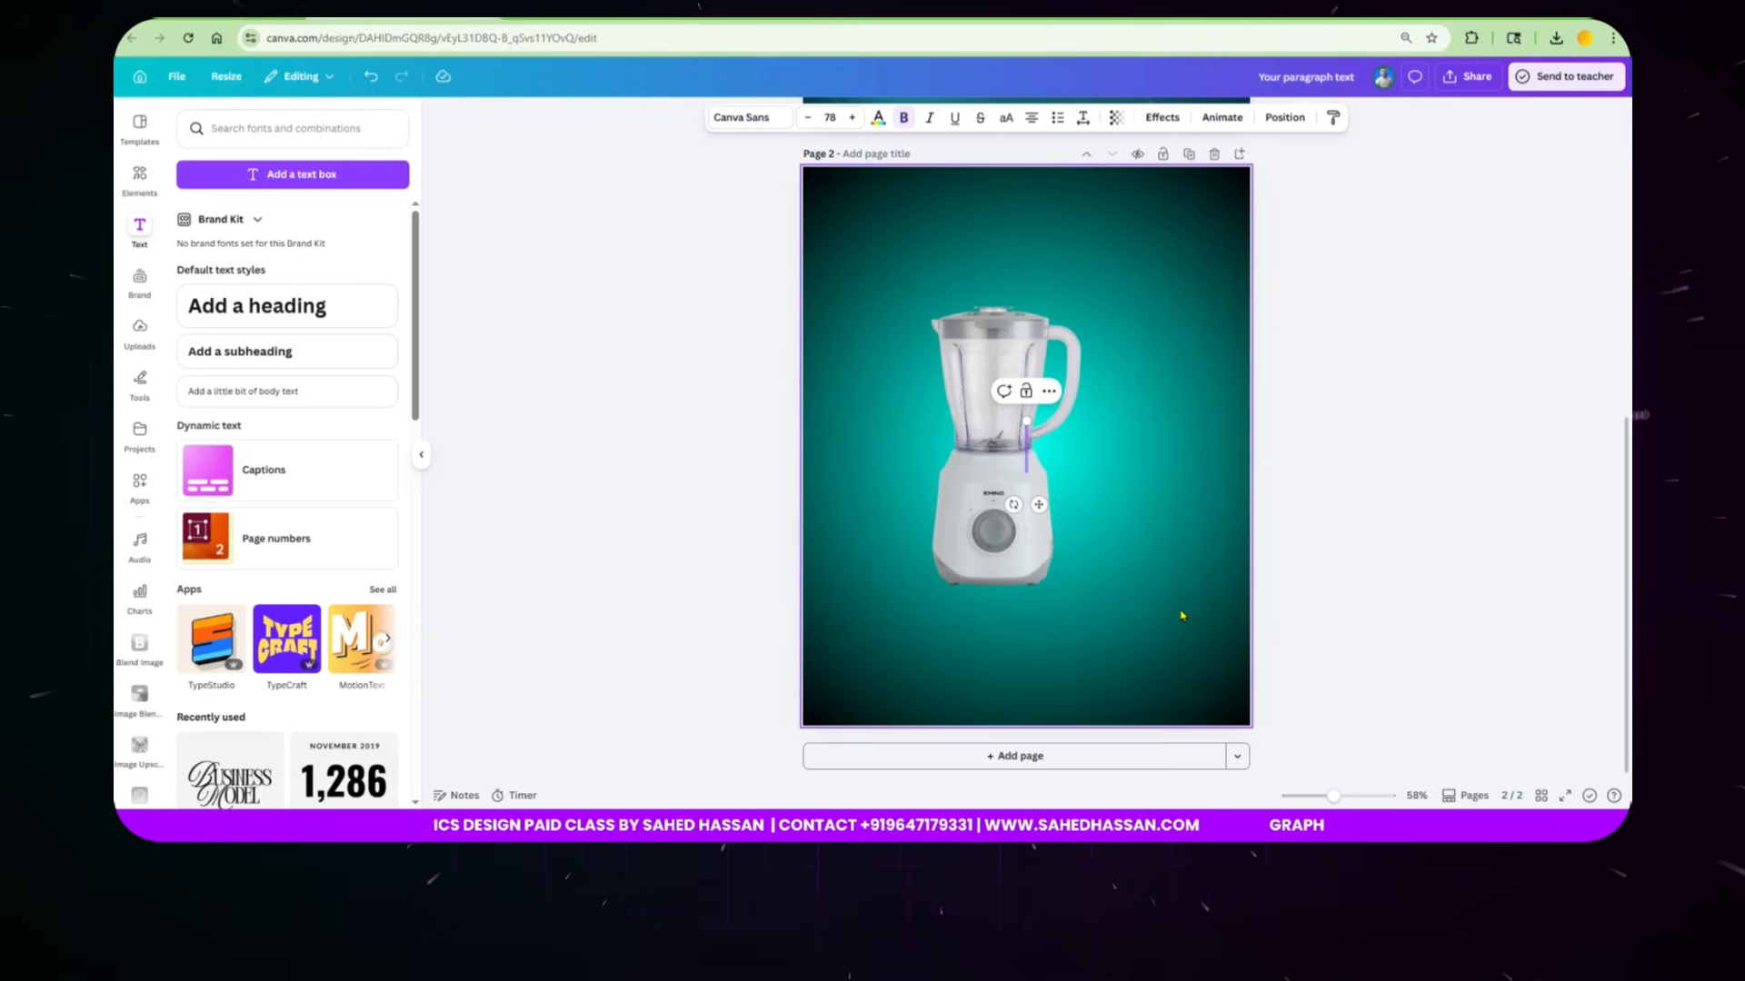
# Step: Enter "khind" as the heading's text and finish editing it
pyautogui.write('khind')
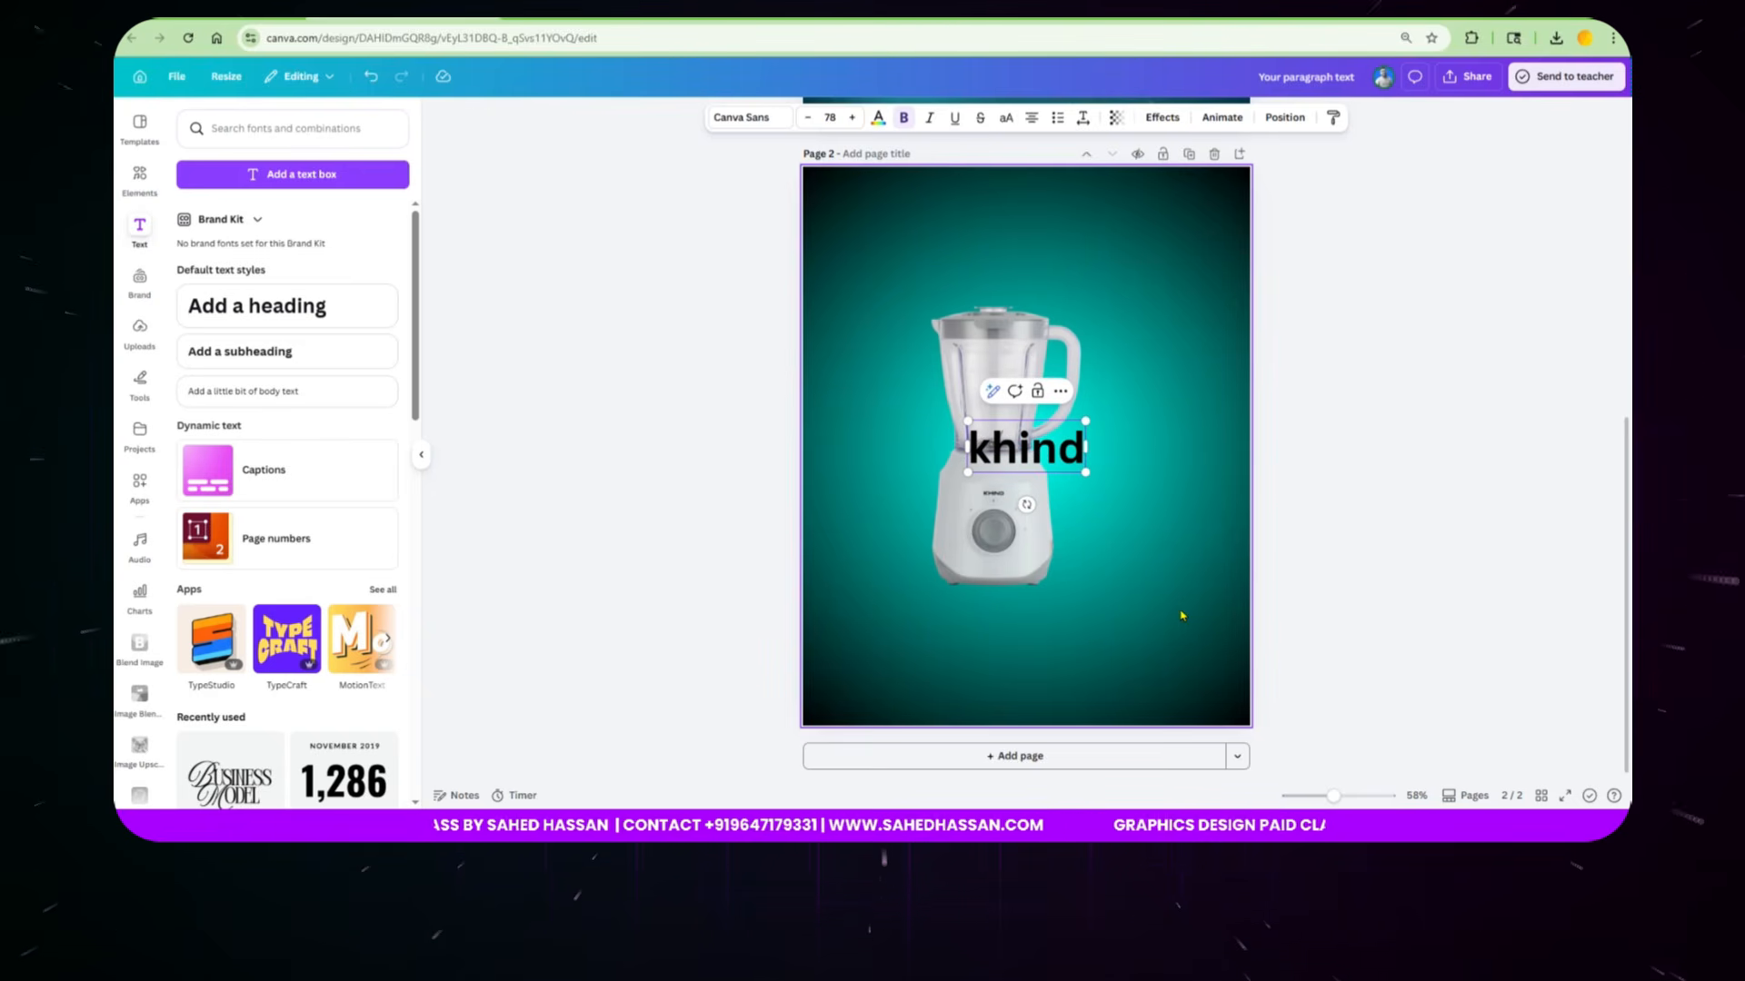
pyautogui.click(1181, 616)
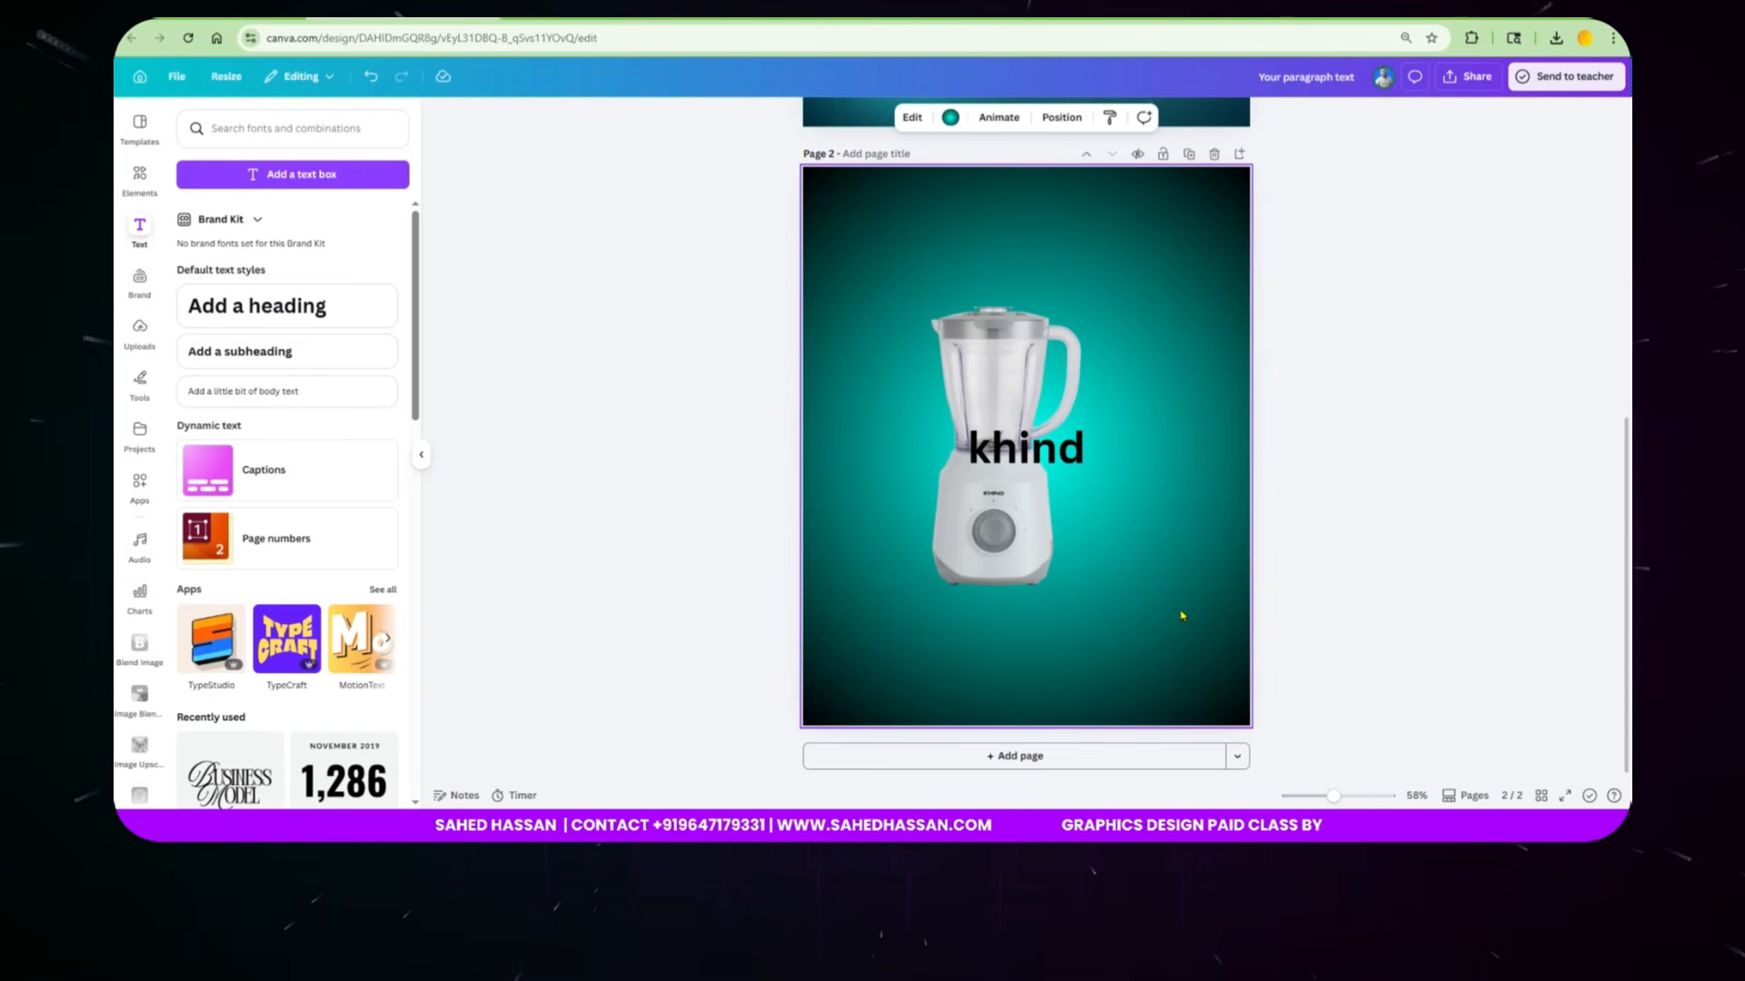
# Step: Set the khind heading's font to Hookride Regular
pyautogui.click(1045, 447)
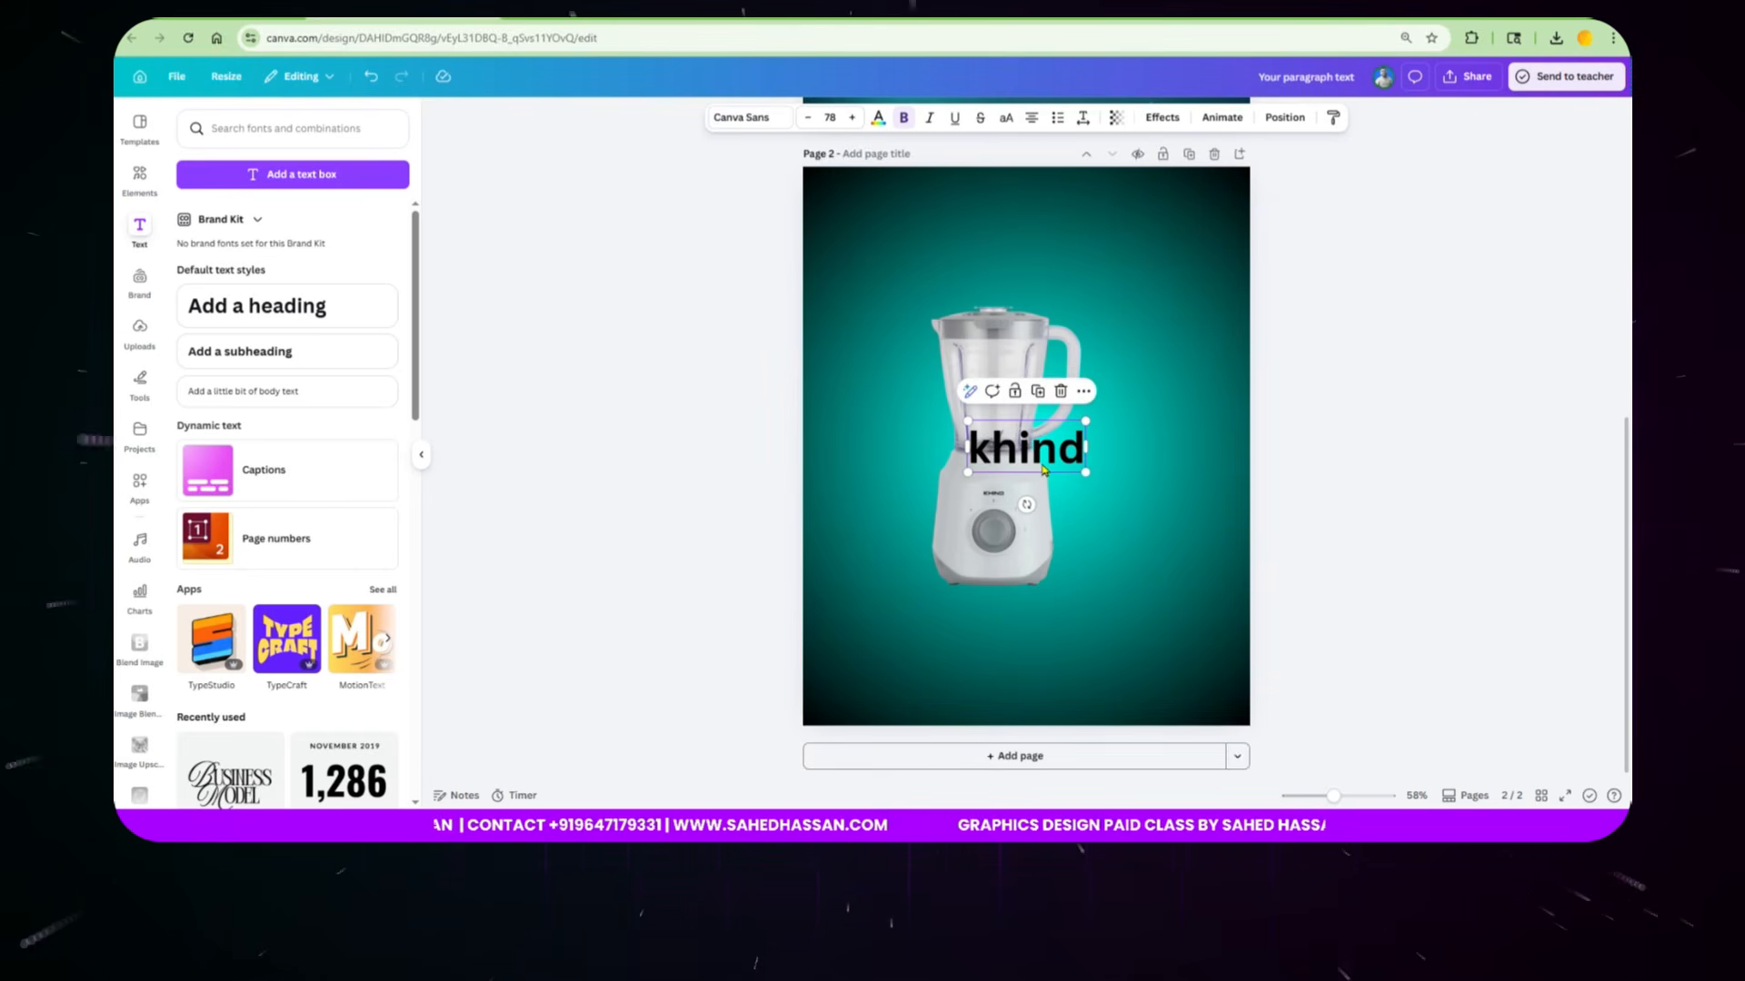
pyautogui.click(743, 117)
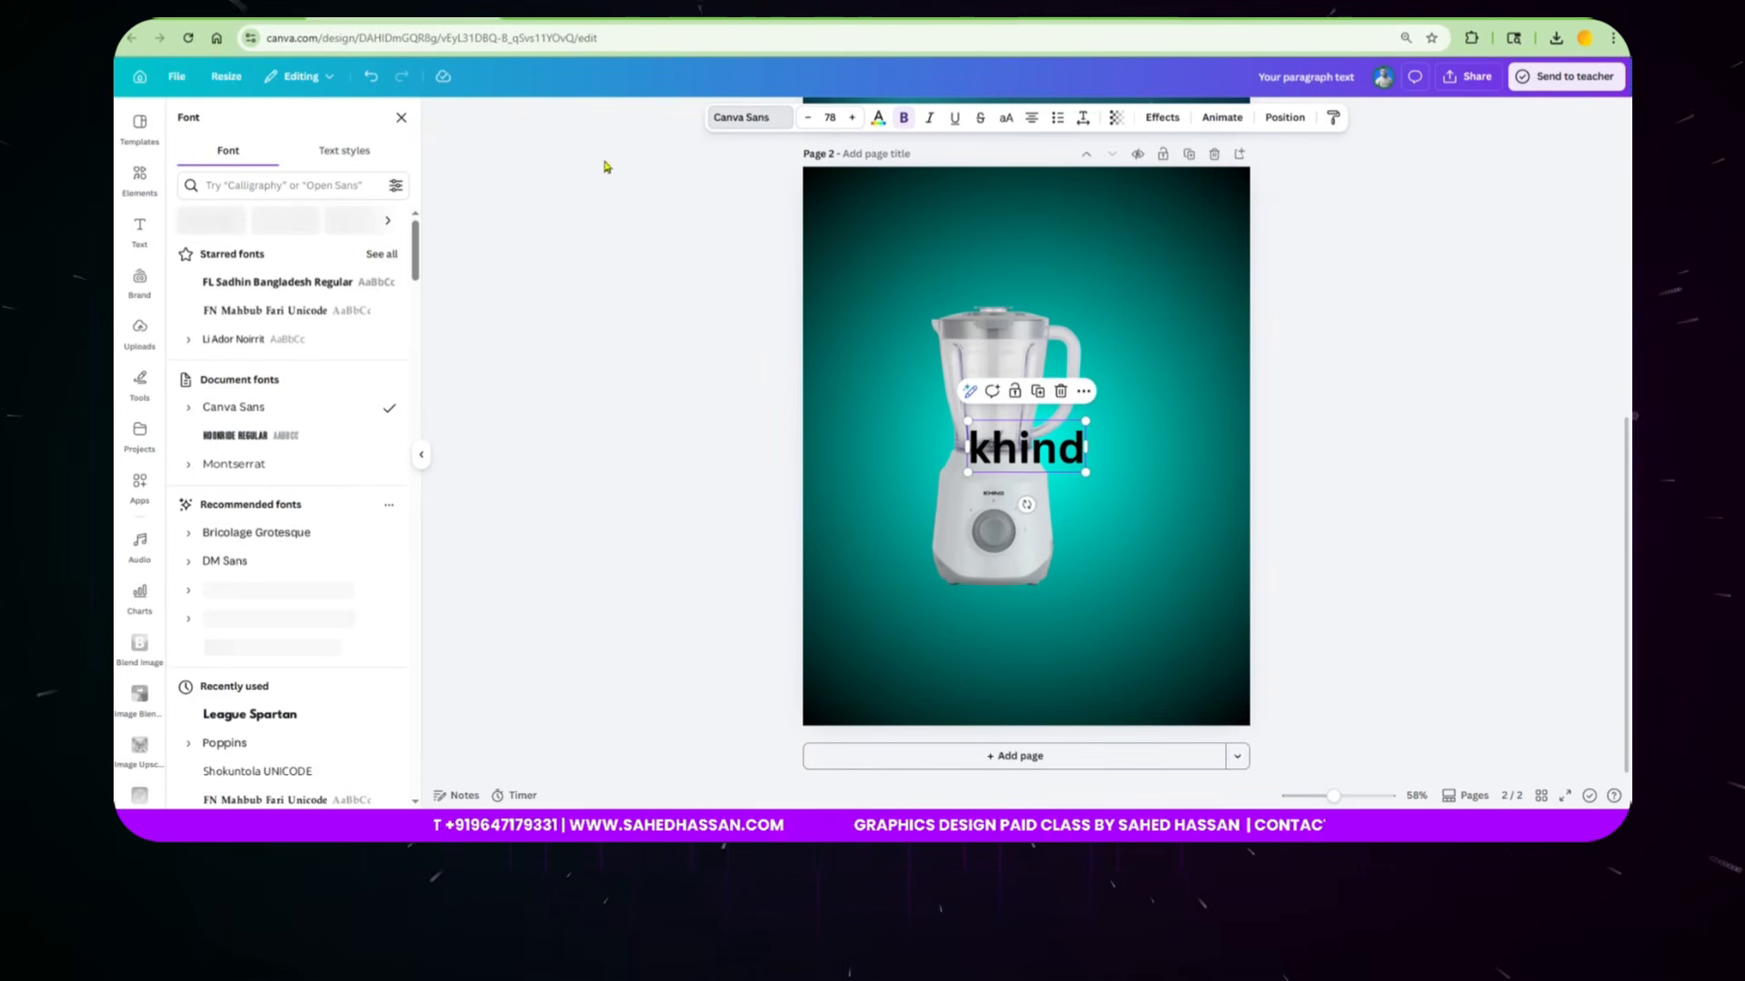
pyautogui.click(218, 436)
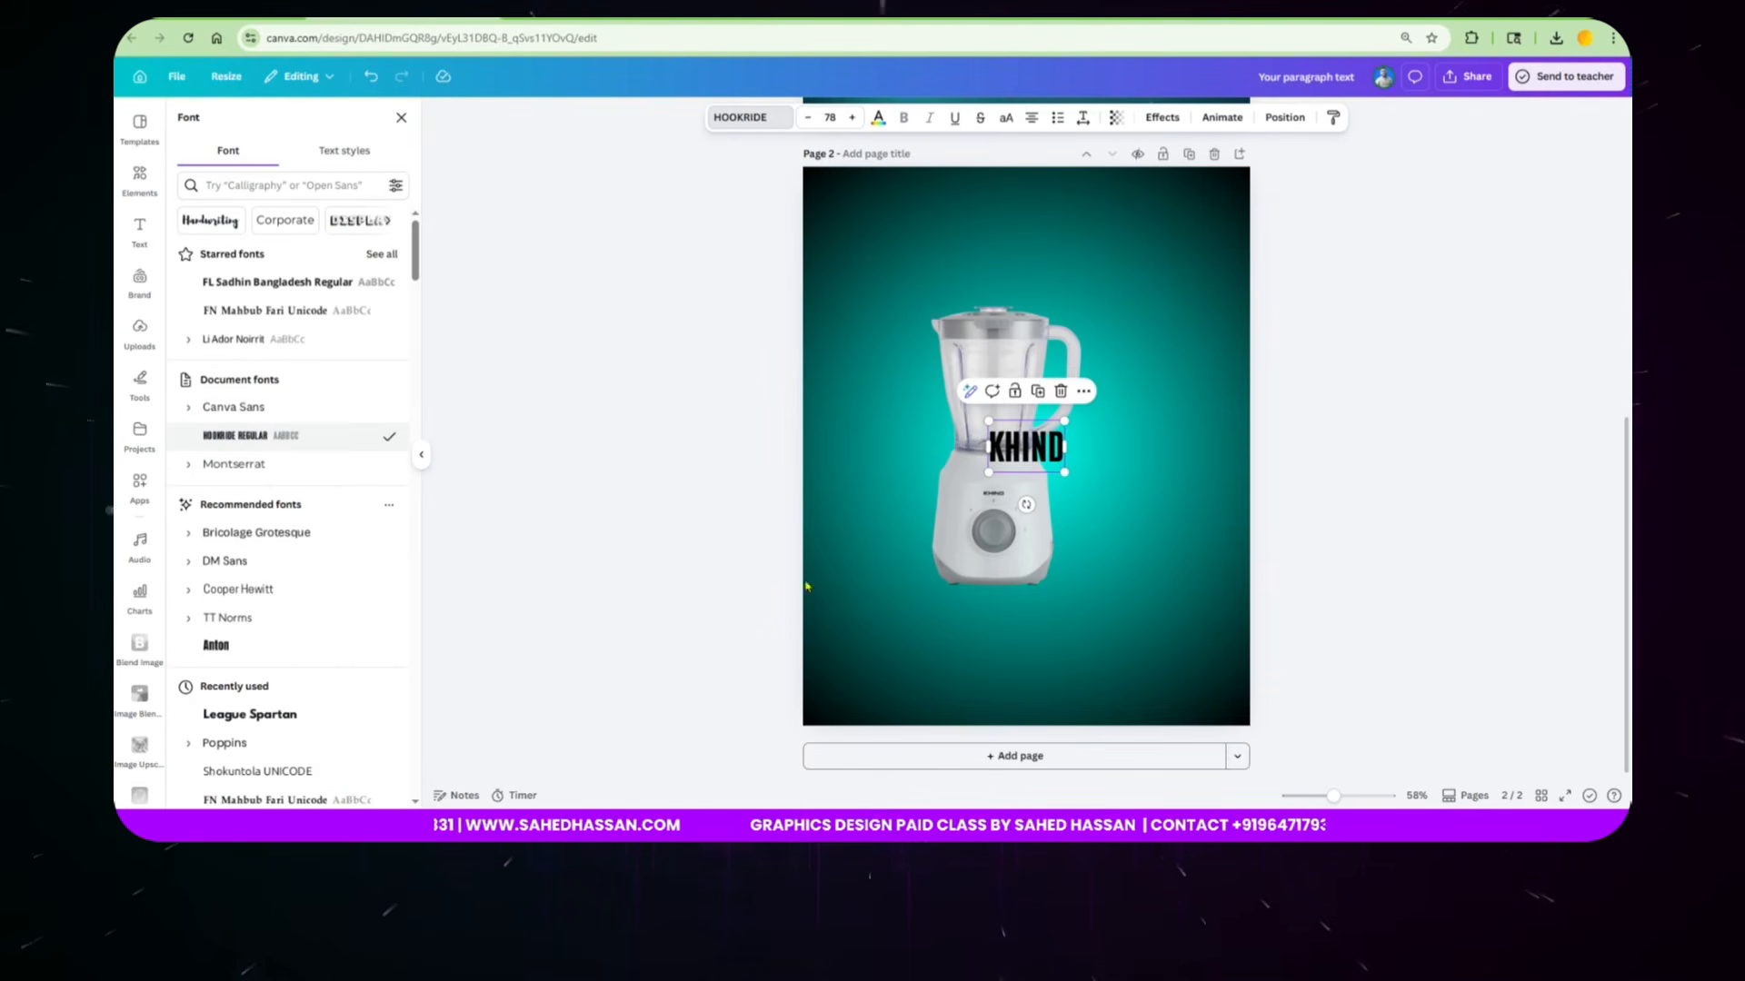
# Step: Rotate the KHIND text to read vertically upward, enlarge it to about size 298, and place it over the blender's left side
pyautogui.moveTo(1026, 504); pyautogui.dragTo(1140, 447)
pyautogui.moveTo(1054, 484); pyautogui.dragTo(1123, 589)
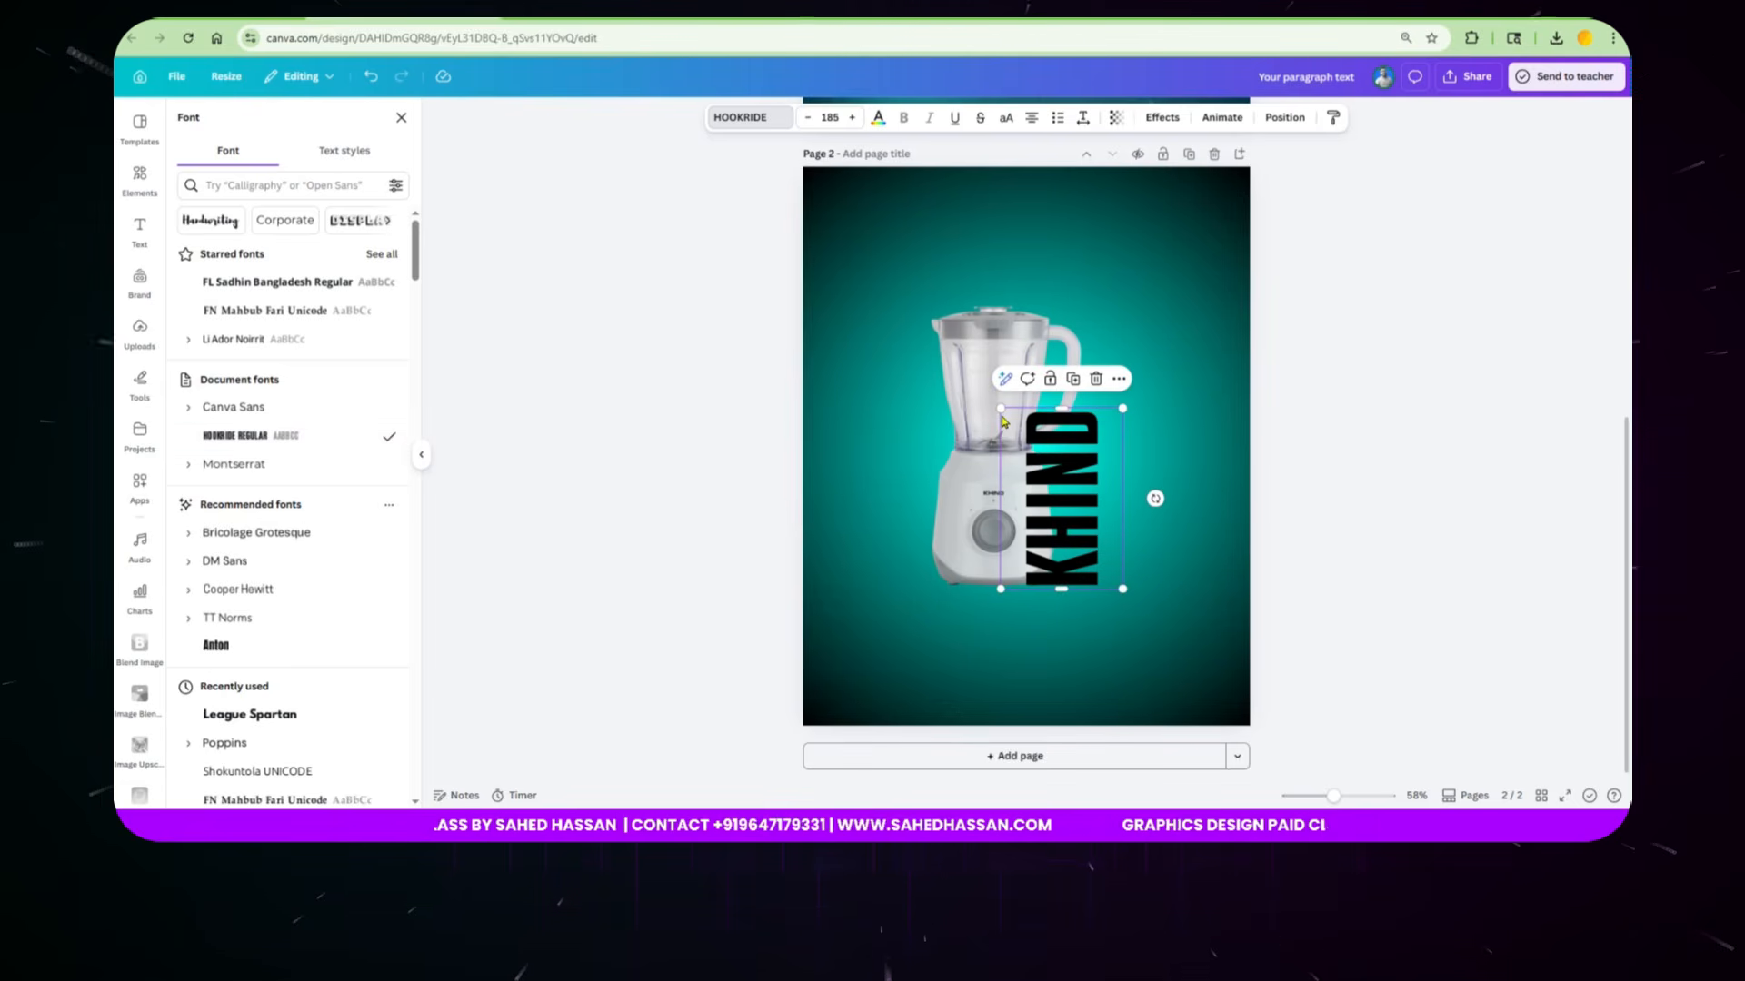
pyautogui.moveTo(1001, 410); pyautogui.dragTo(915, 307)
pyautogui.moveTo(1066, 476); pyautogui.dragTo(965, 476)
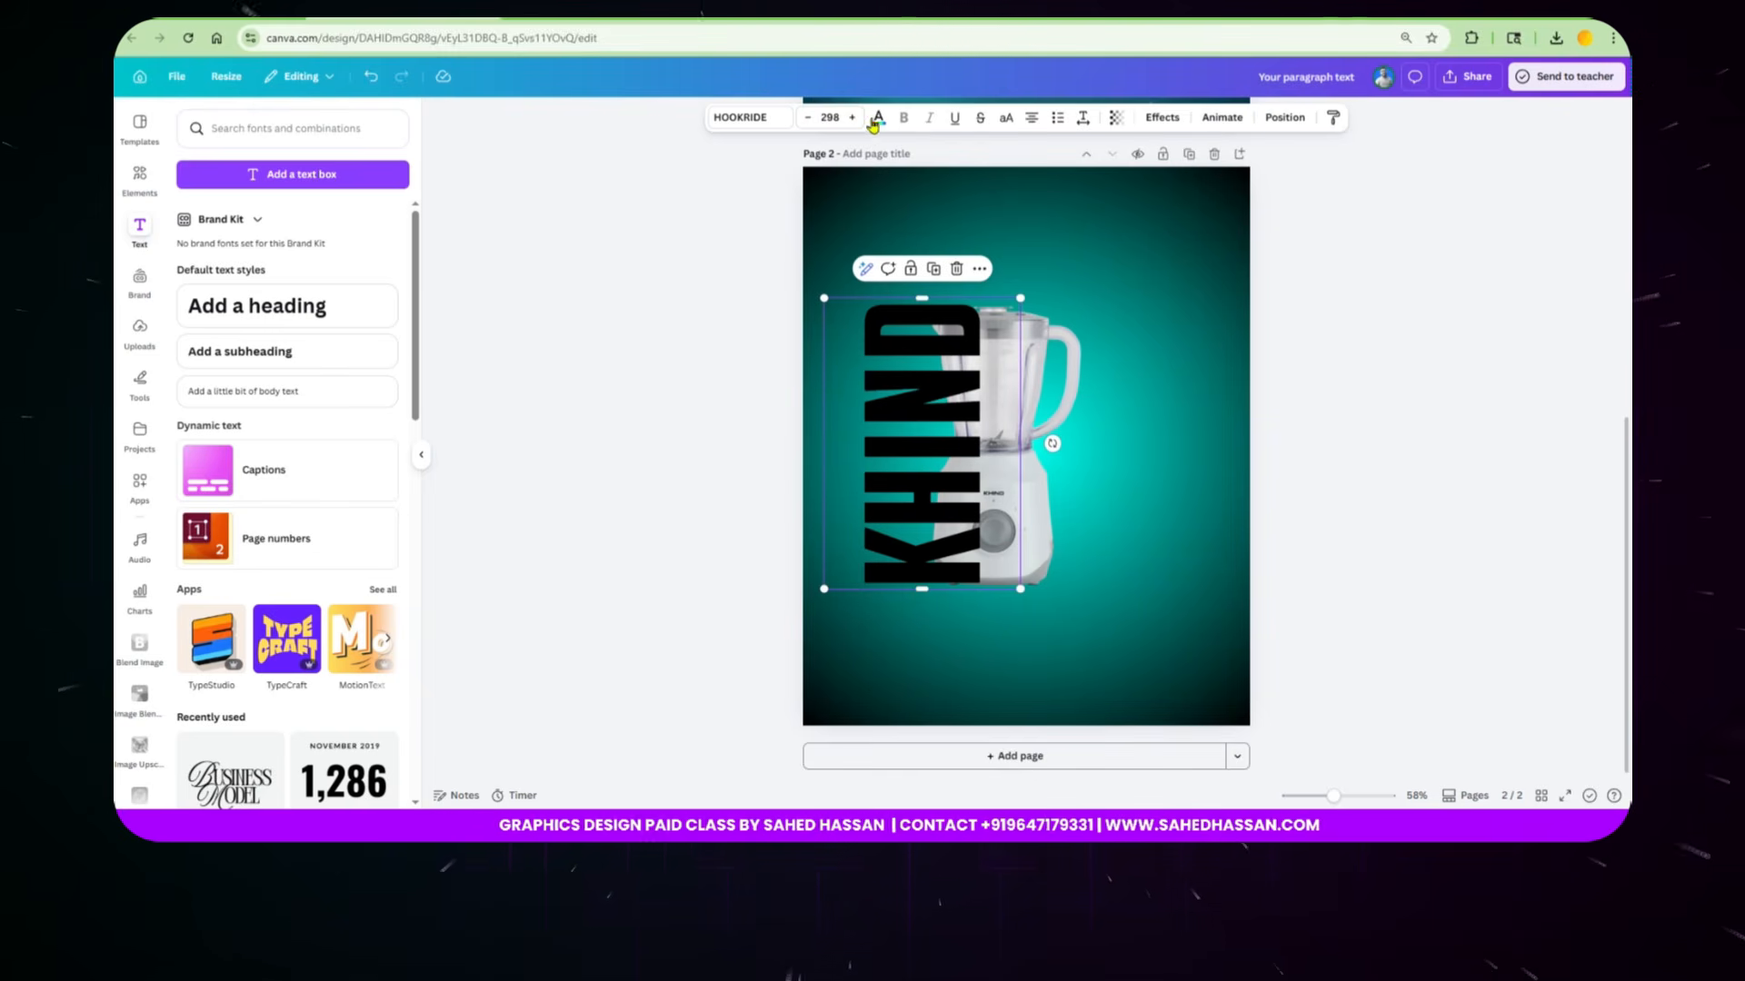
# Step: Colour the KHIND text white and bring the blender in front of it
pyautogui.click(878, 127)
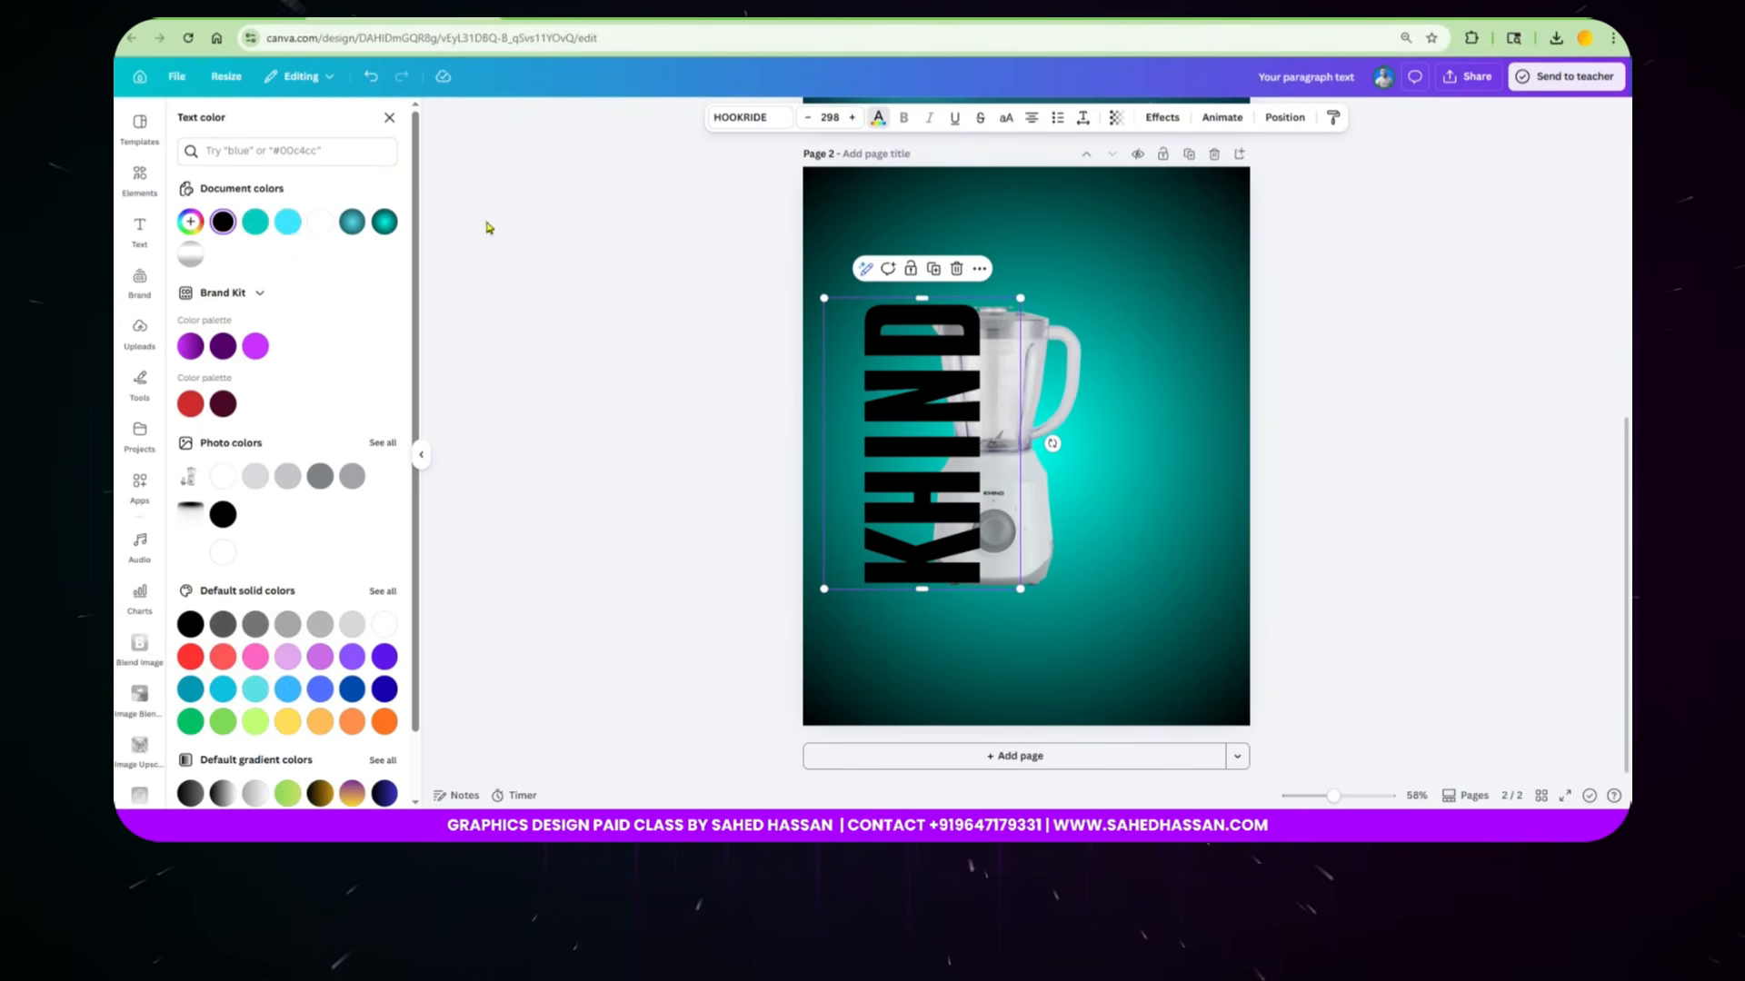
pyautogui.click(319, 221)
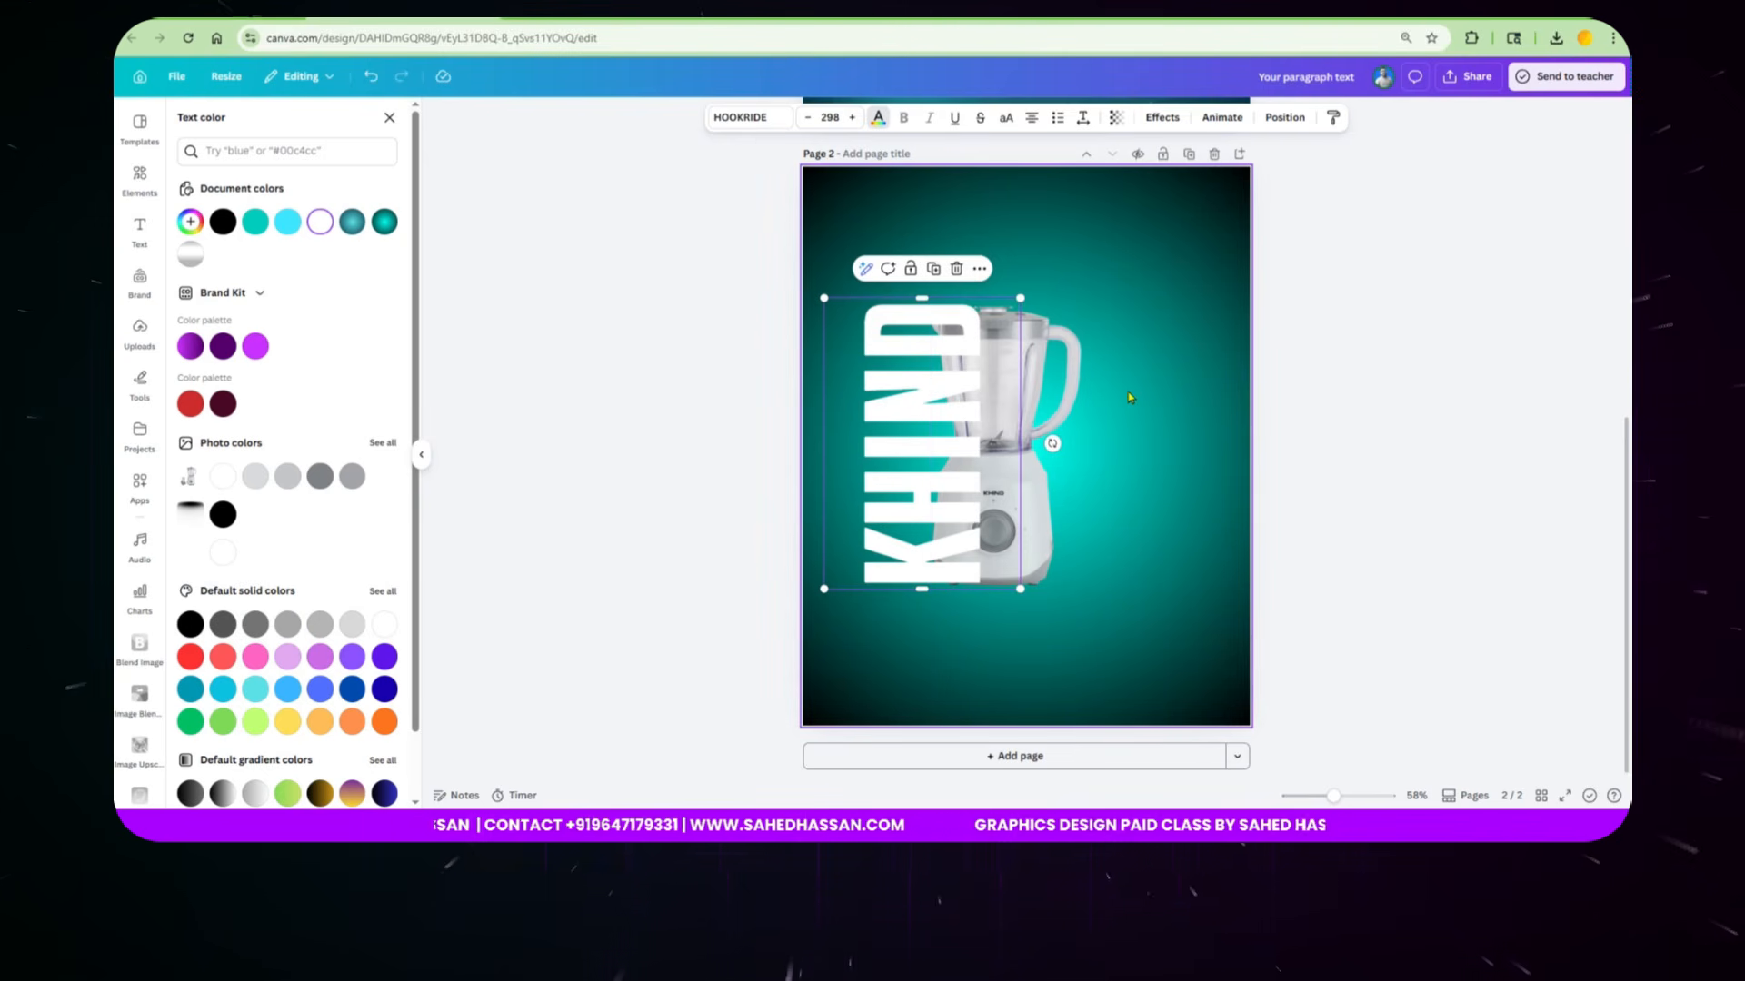
pyautogui.click(1066, 371)
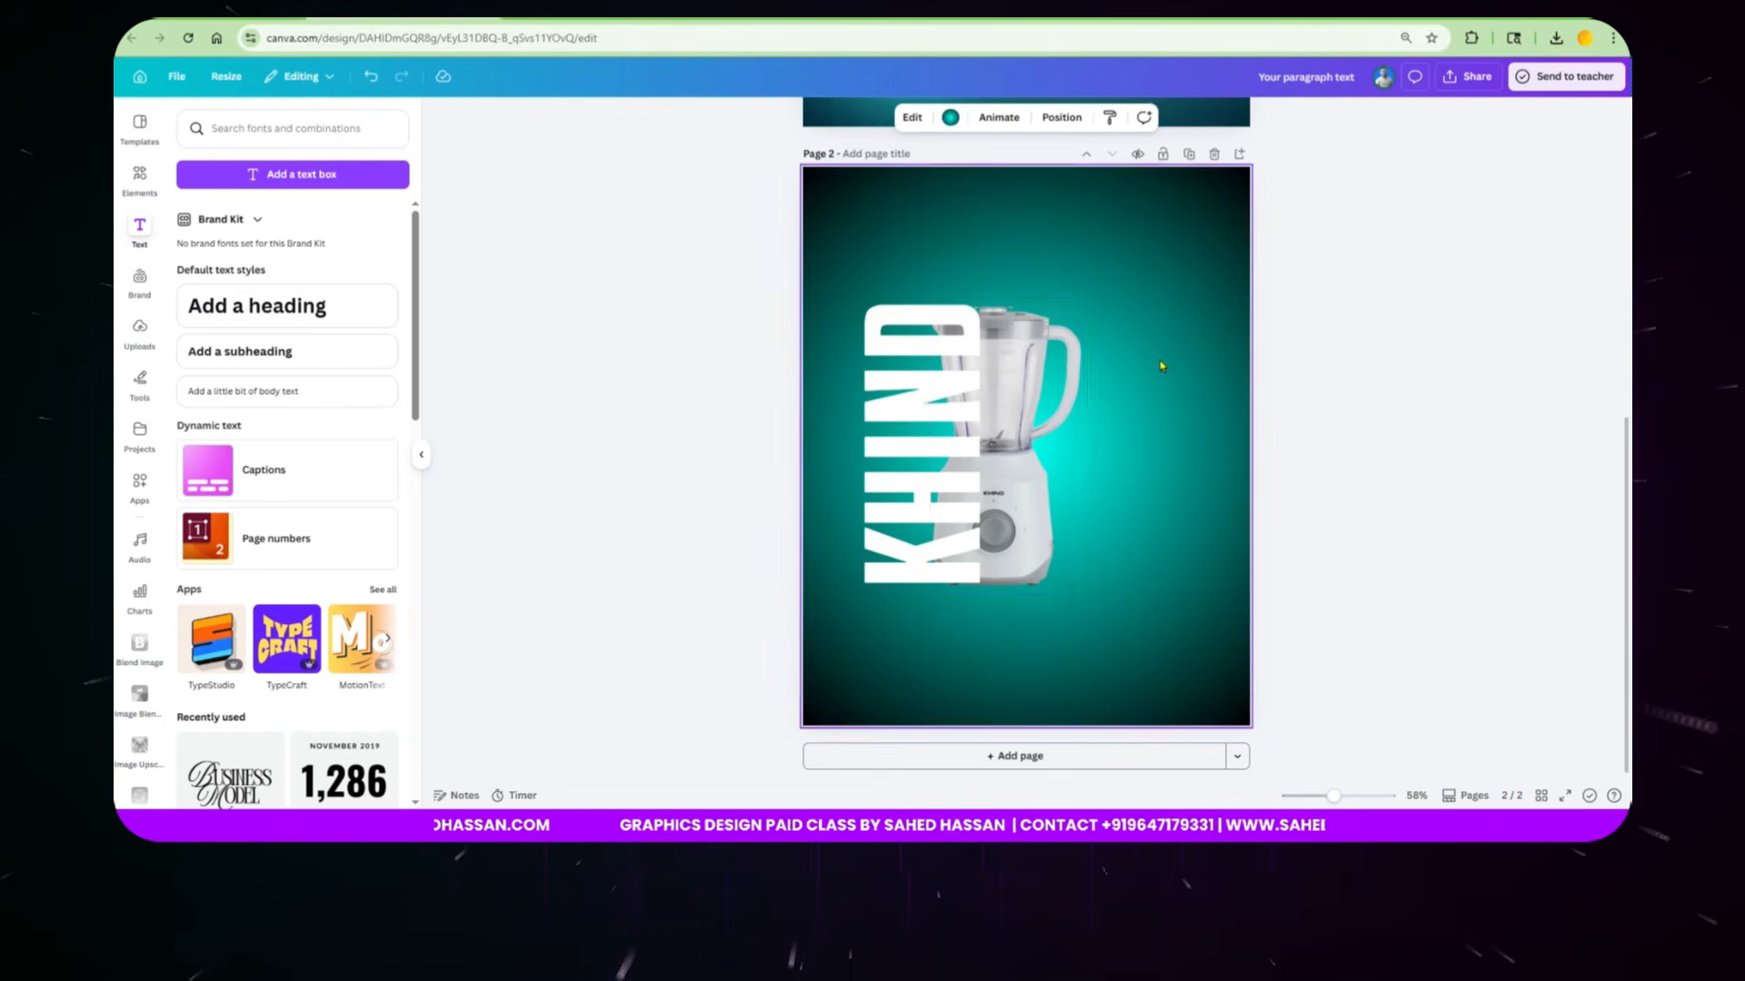
pyautogui.click(1222, 117)
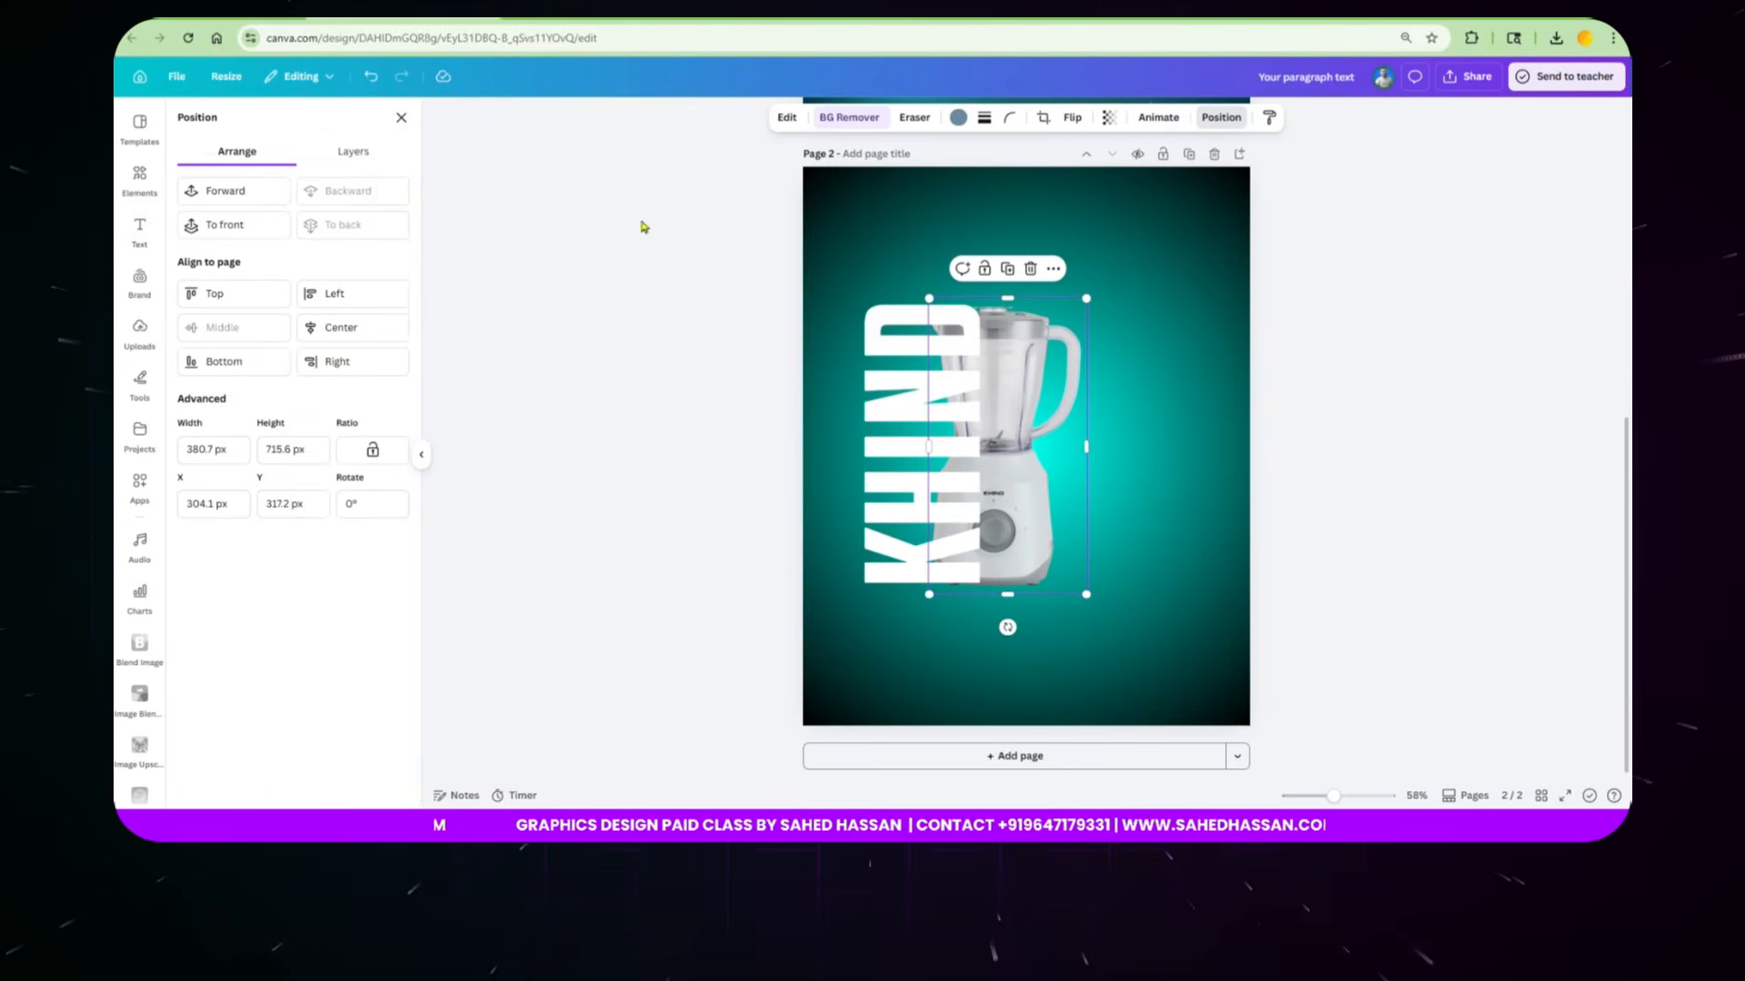
pyautogui.click(253, 243)
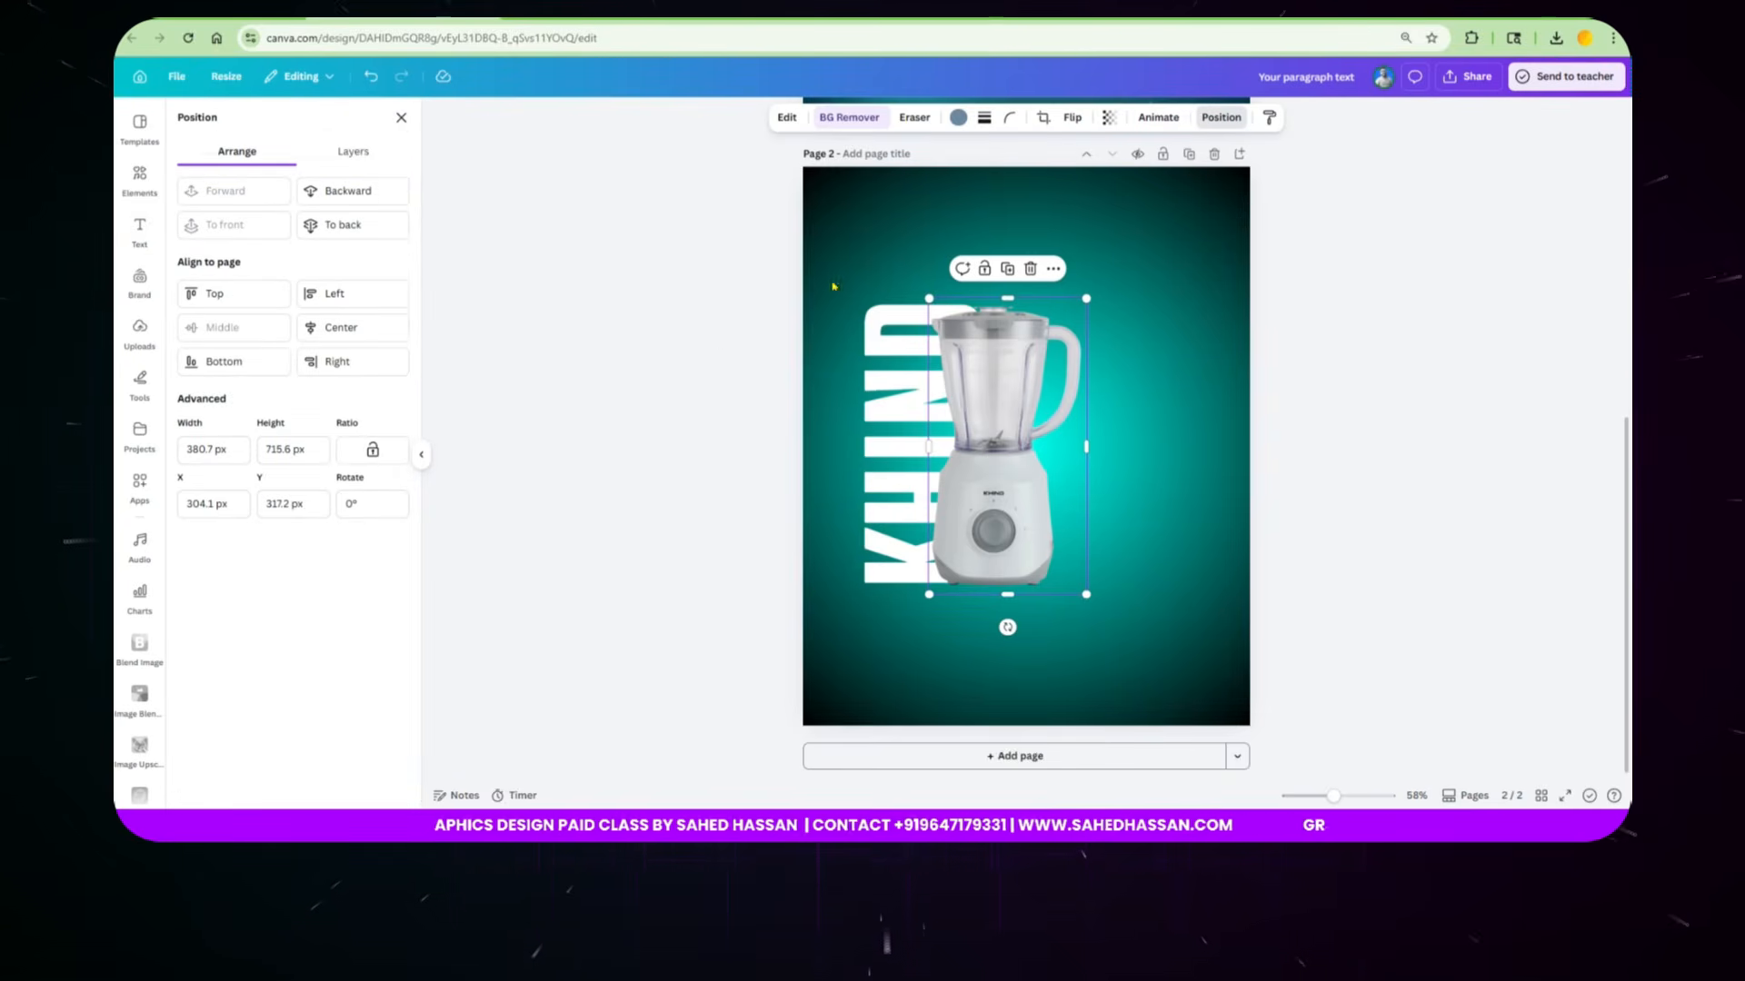
# Step: Enlarge the blender and KHIND text together until the text is about size 394, and shift both slightly up and left
pyautogui.click(1114, 319)
pyautogui.moveTo(1118, 304); pyautogui.dragTo(900, 553)
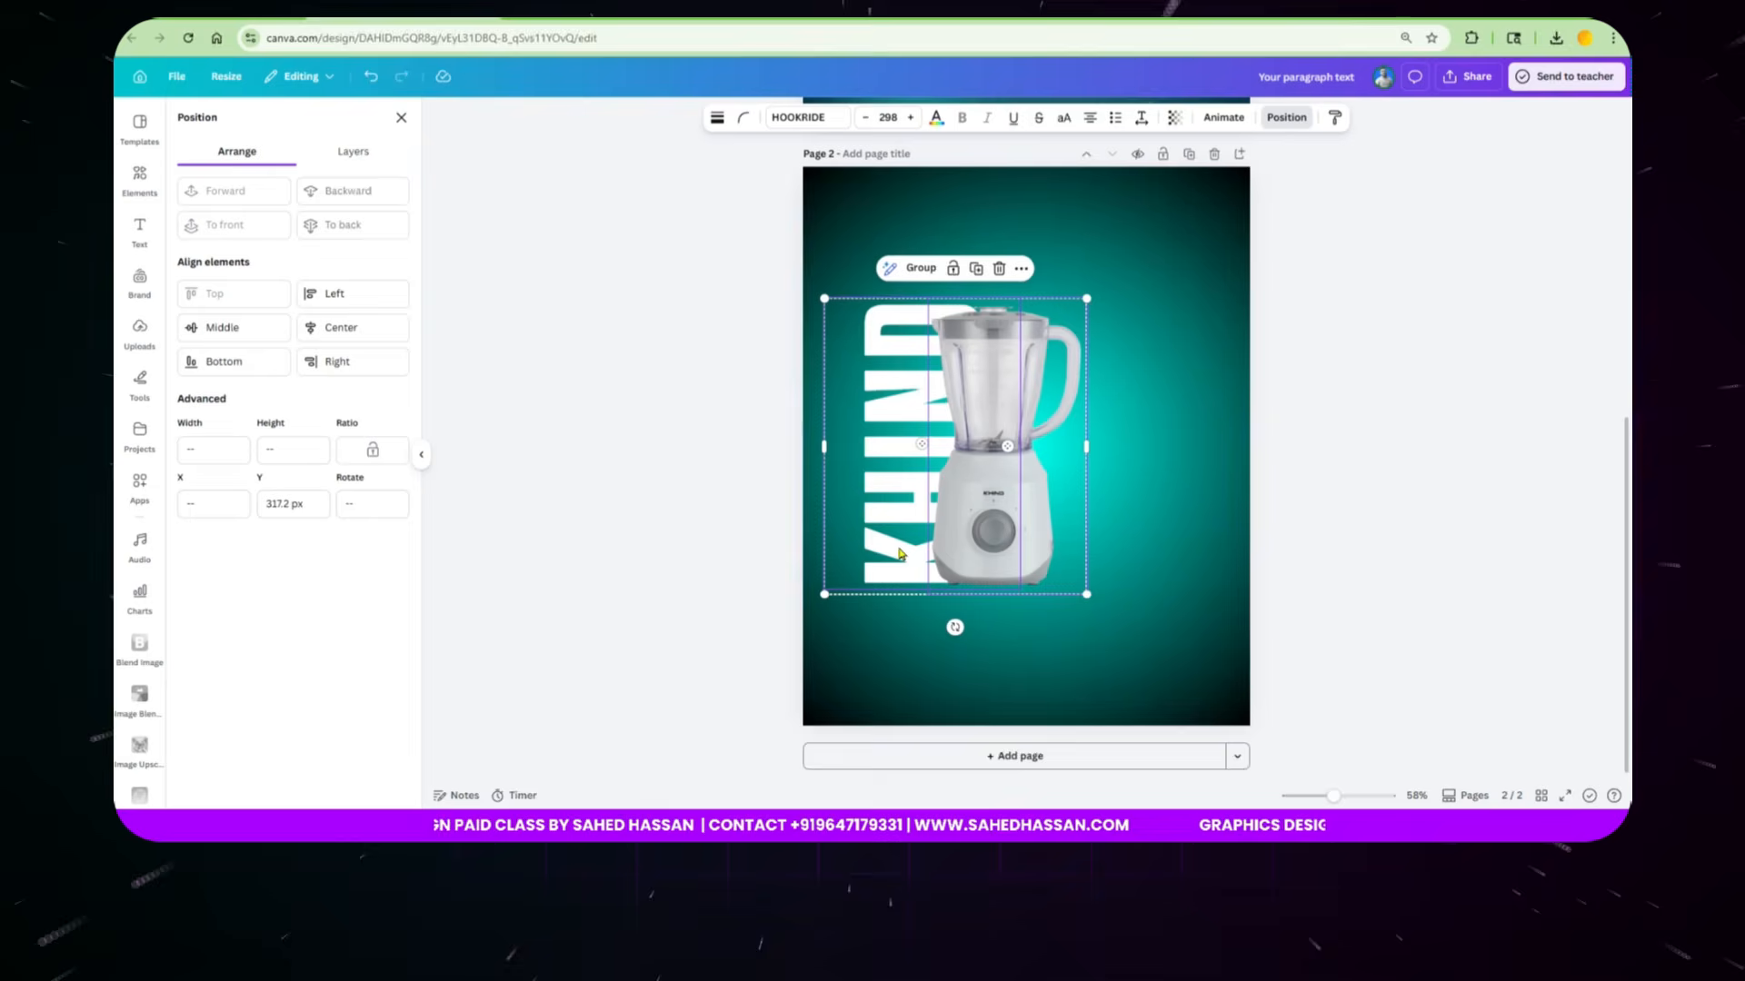
pyautogui.moveTo(1087, 594); pyautogui.dragTo(1159, 676)
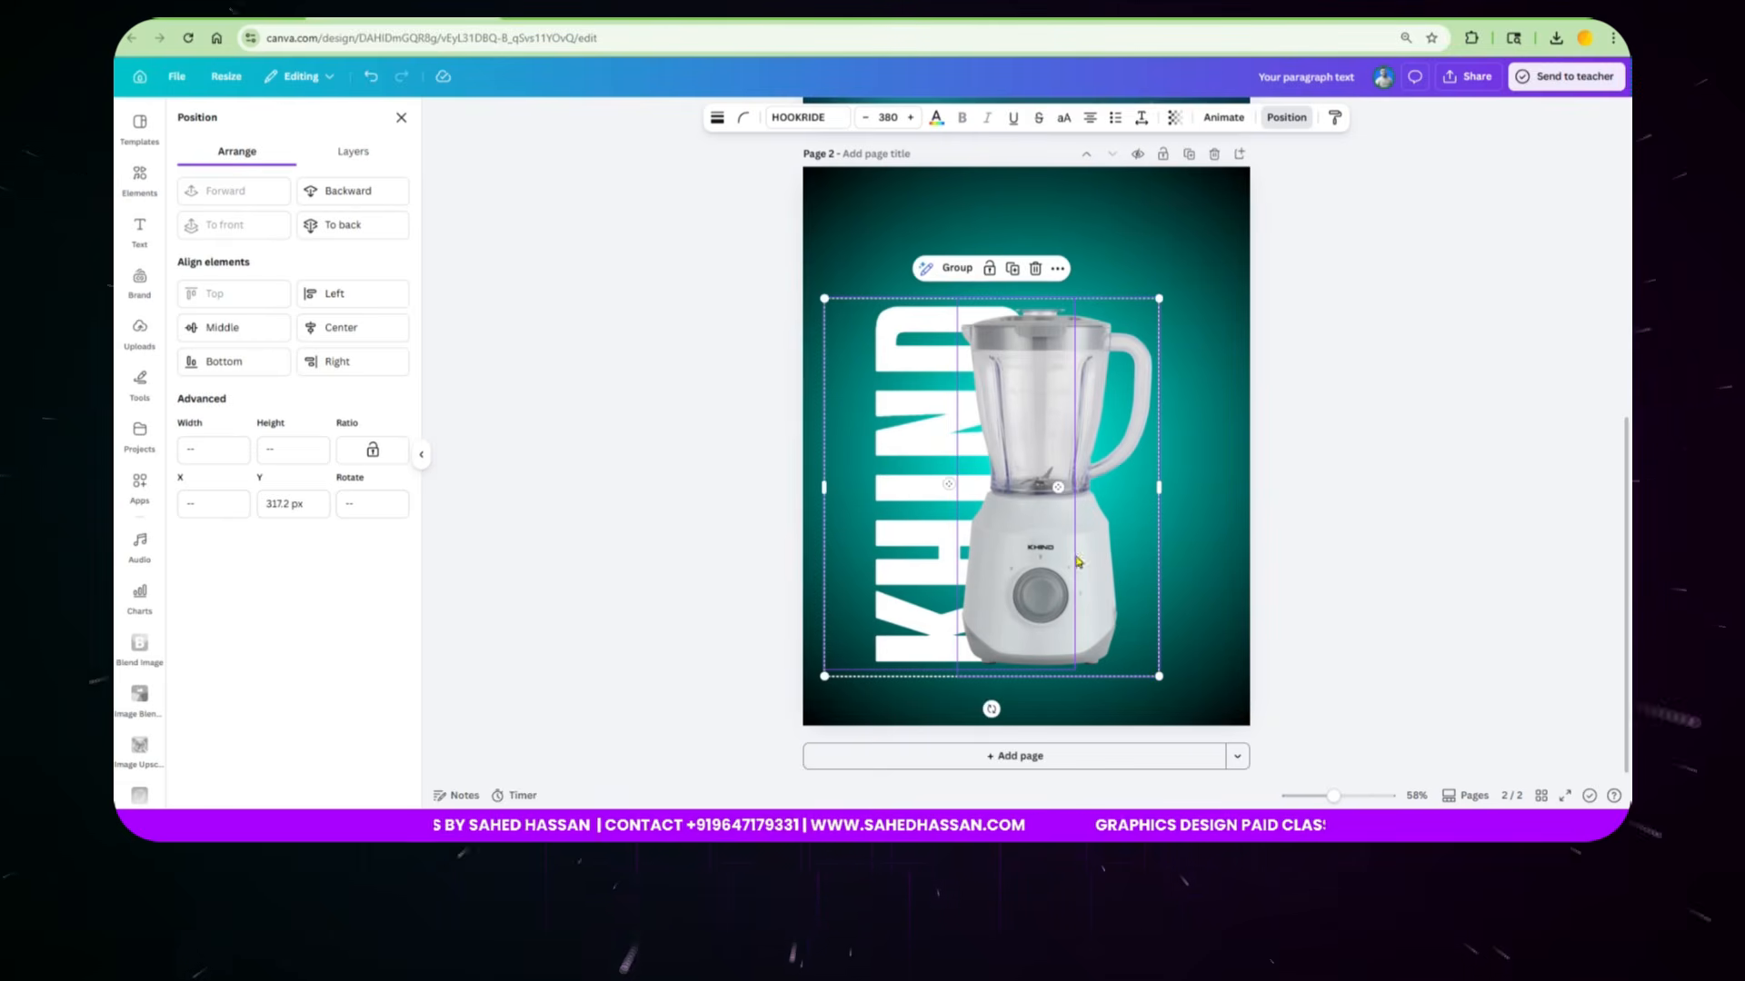
pyautogui.moveTo(825, 297); pyautogui.dragTo(811, 284)
pyautogui.moveTo(1012, 409); pyautogui.dragTo(996, 376)
pyautogui.click(1208, 552)
# Step: Compare with the first page and give the second page's KHIND text a white-to-grey linear gradient in the second style
pyautogui.scroll(5, 1208, 545)
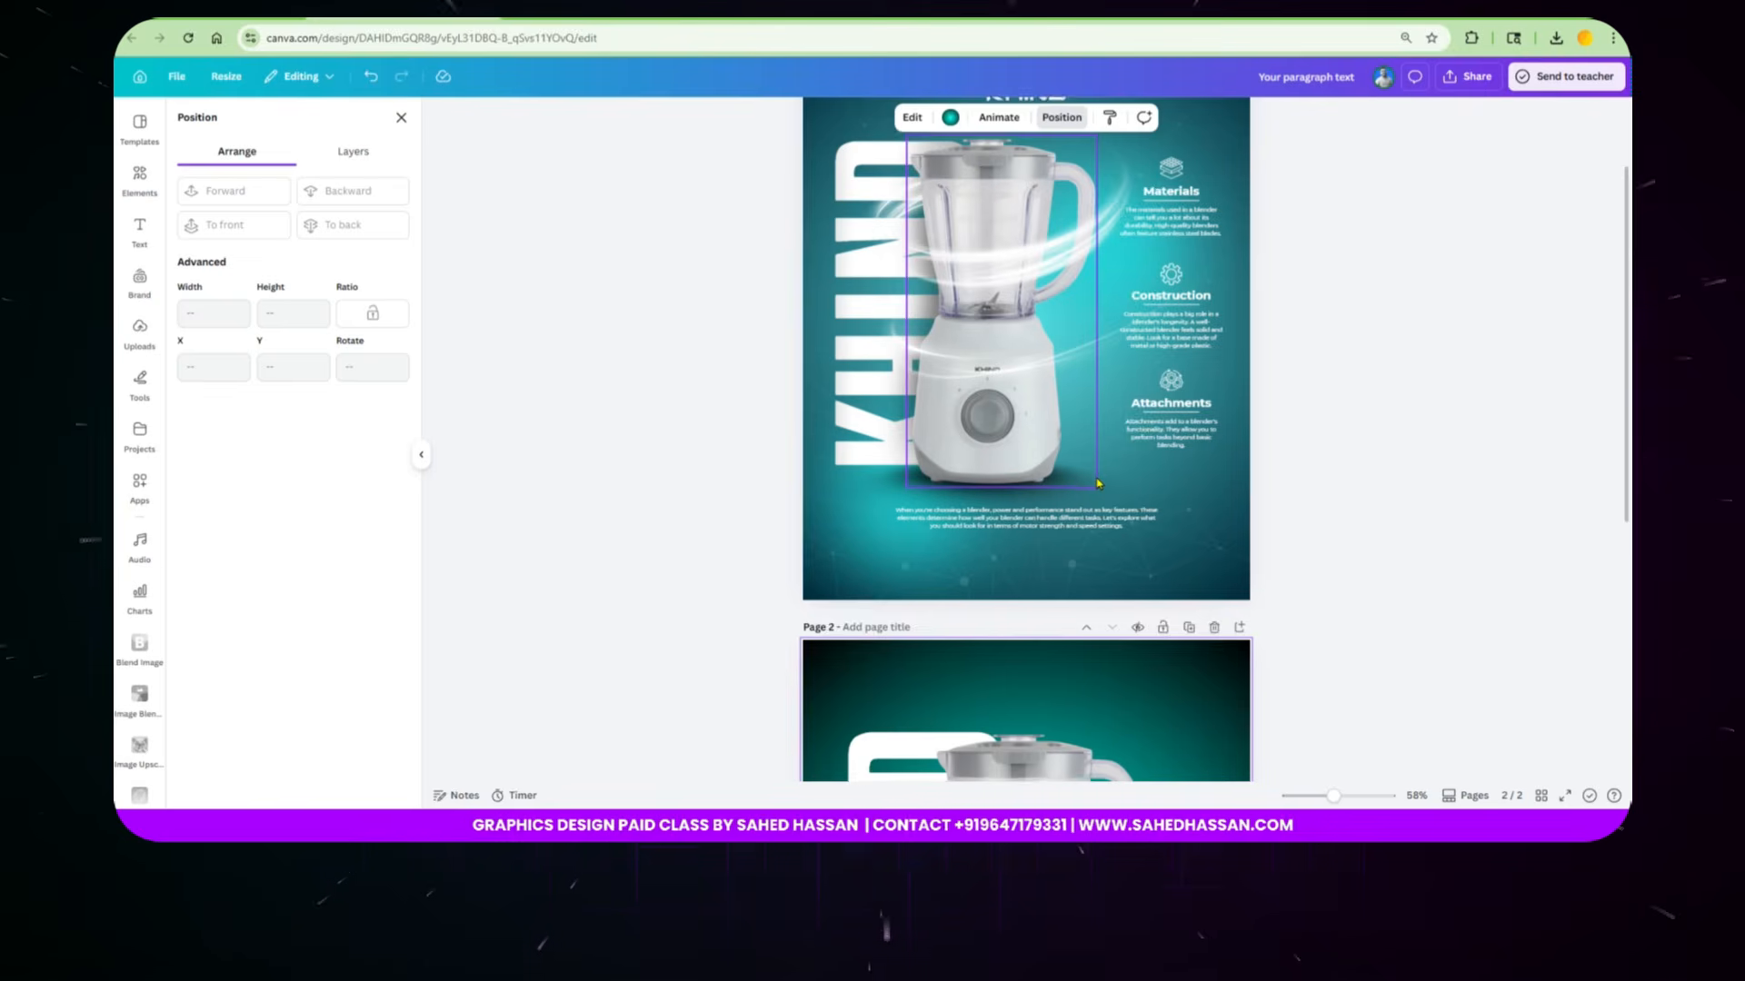
pyautogui.scroll(-5, 1098, 484)
pyautogui.click(891, 471)
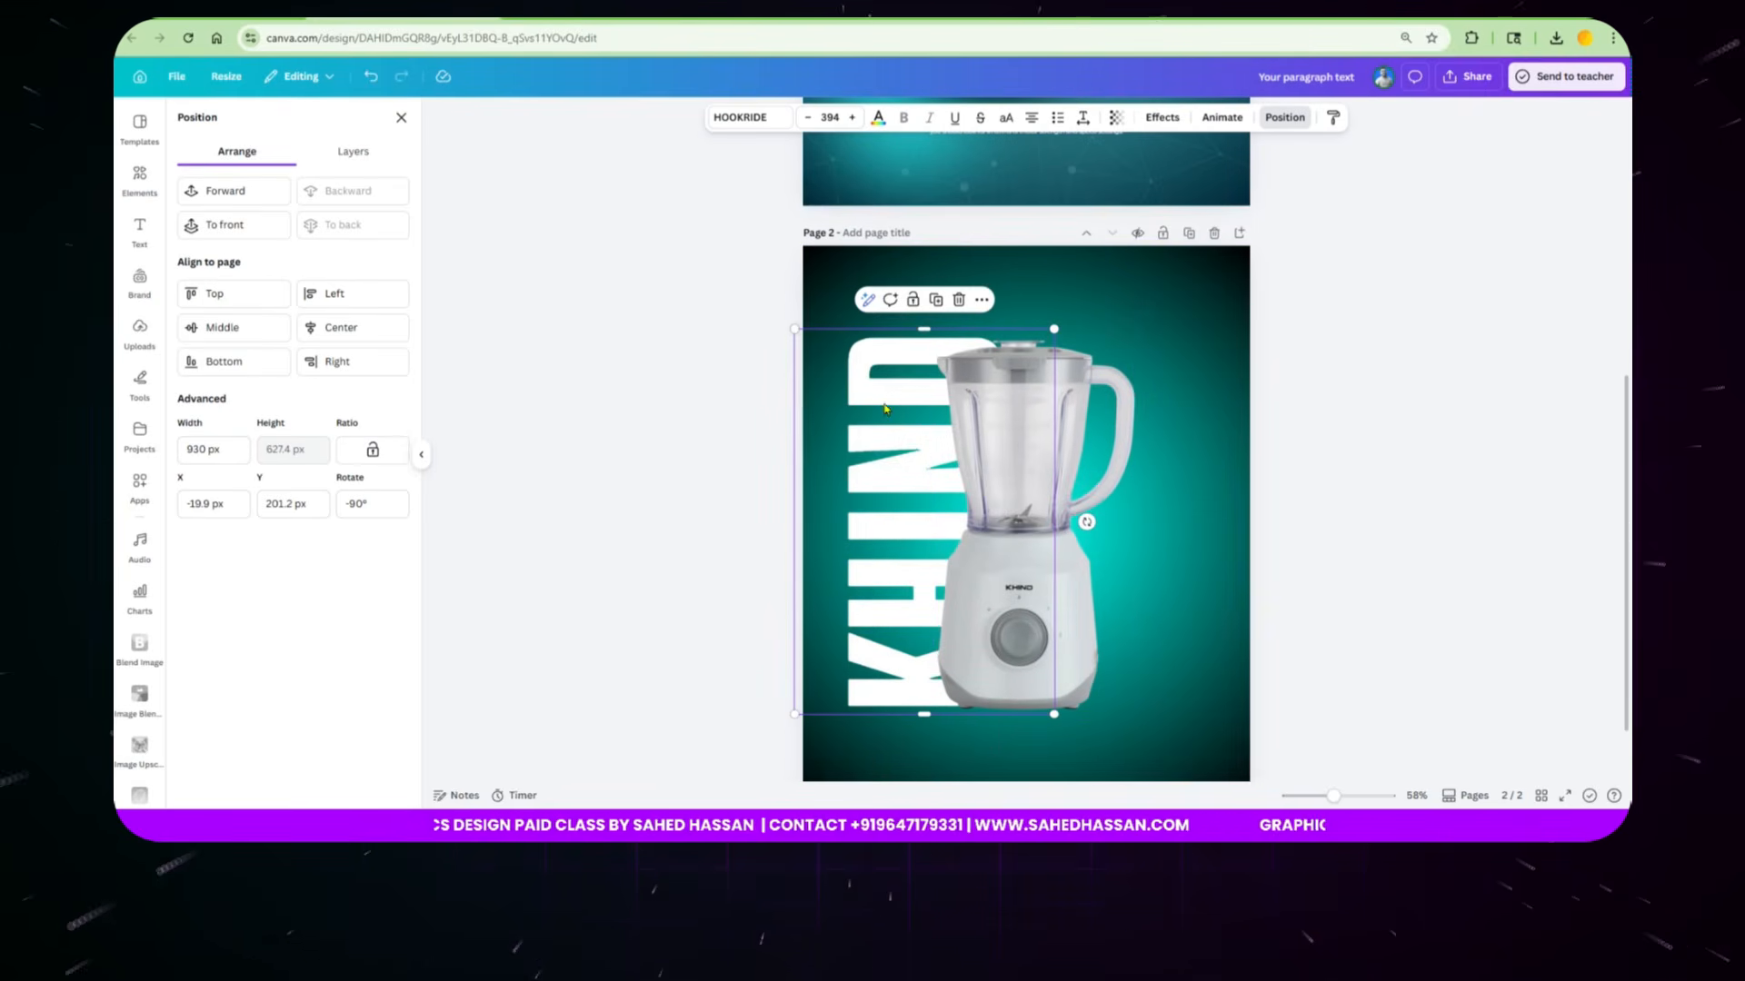
pyautogui.click(878, 118)
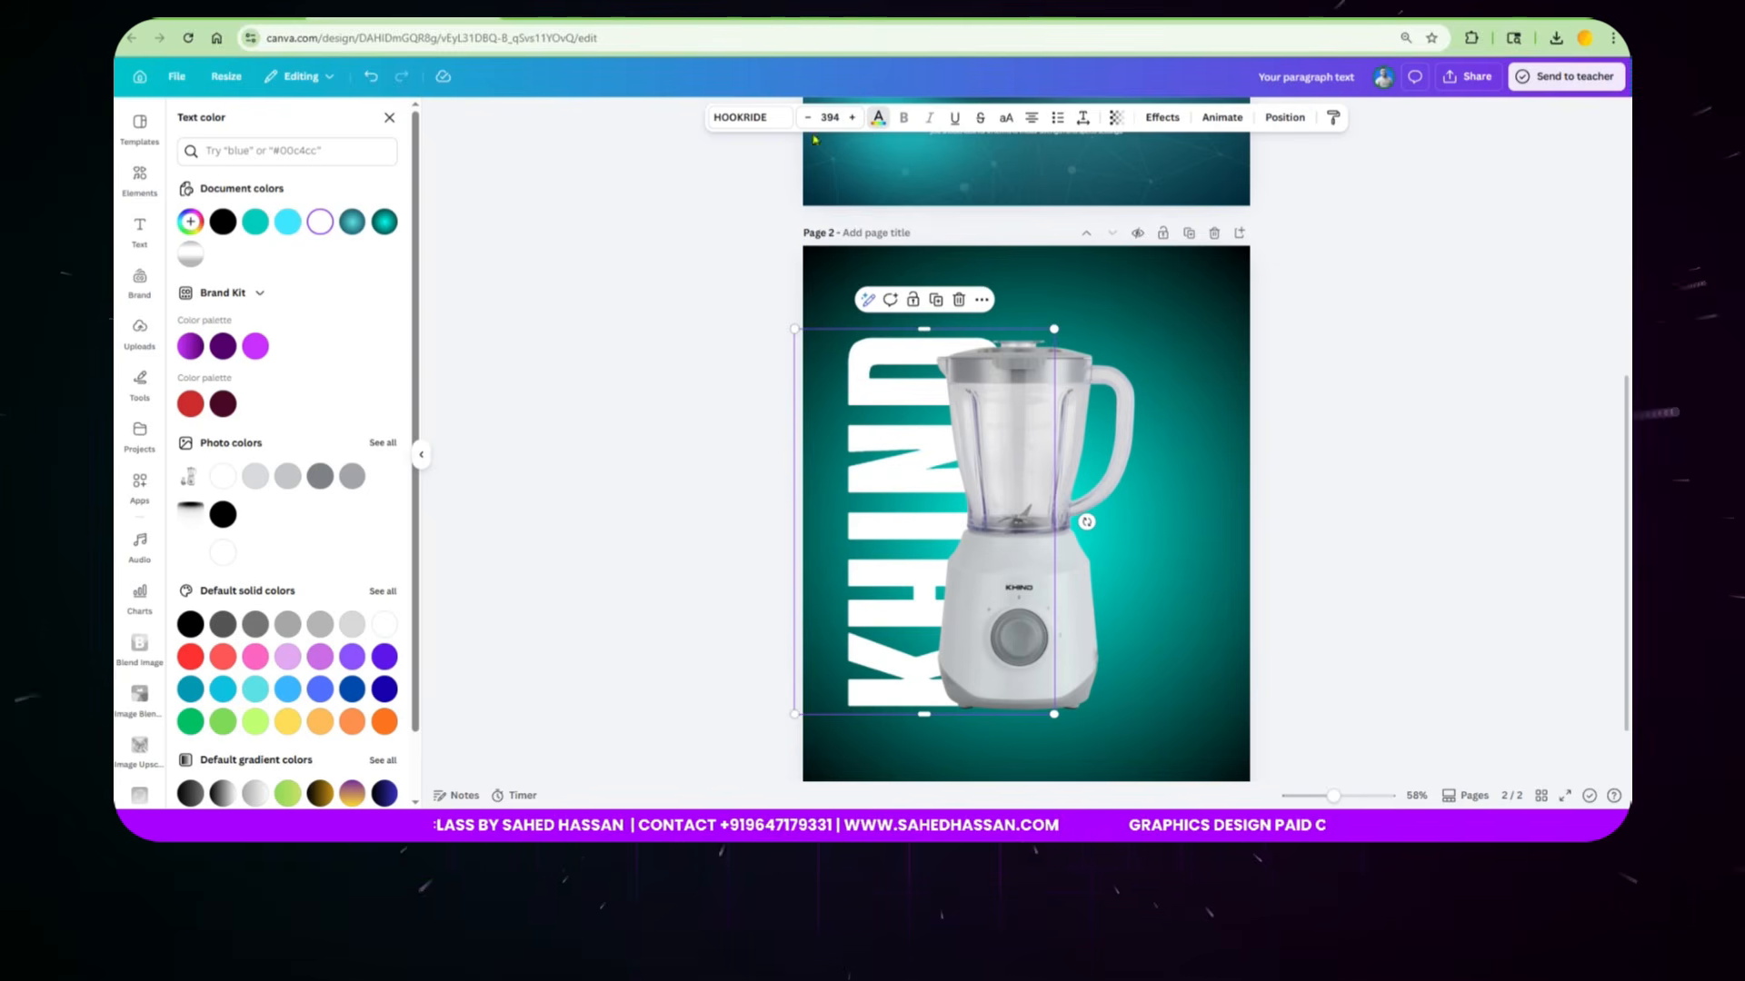
pyautogui.click(184, 224)
pyautogui.click(345, 264)
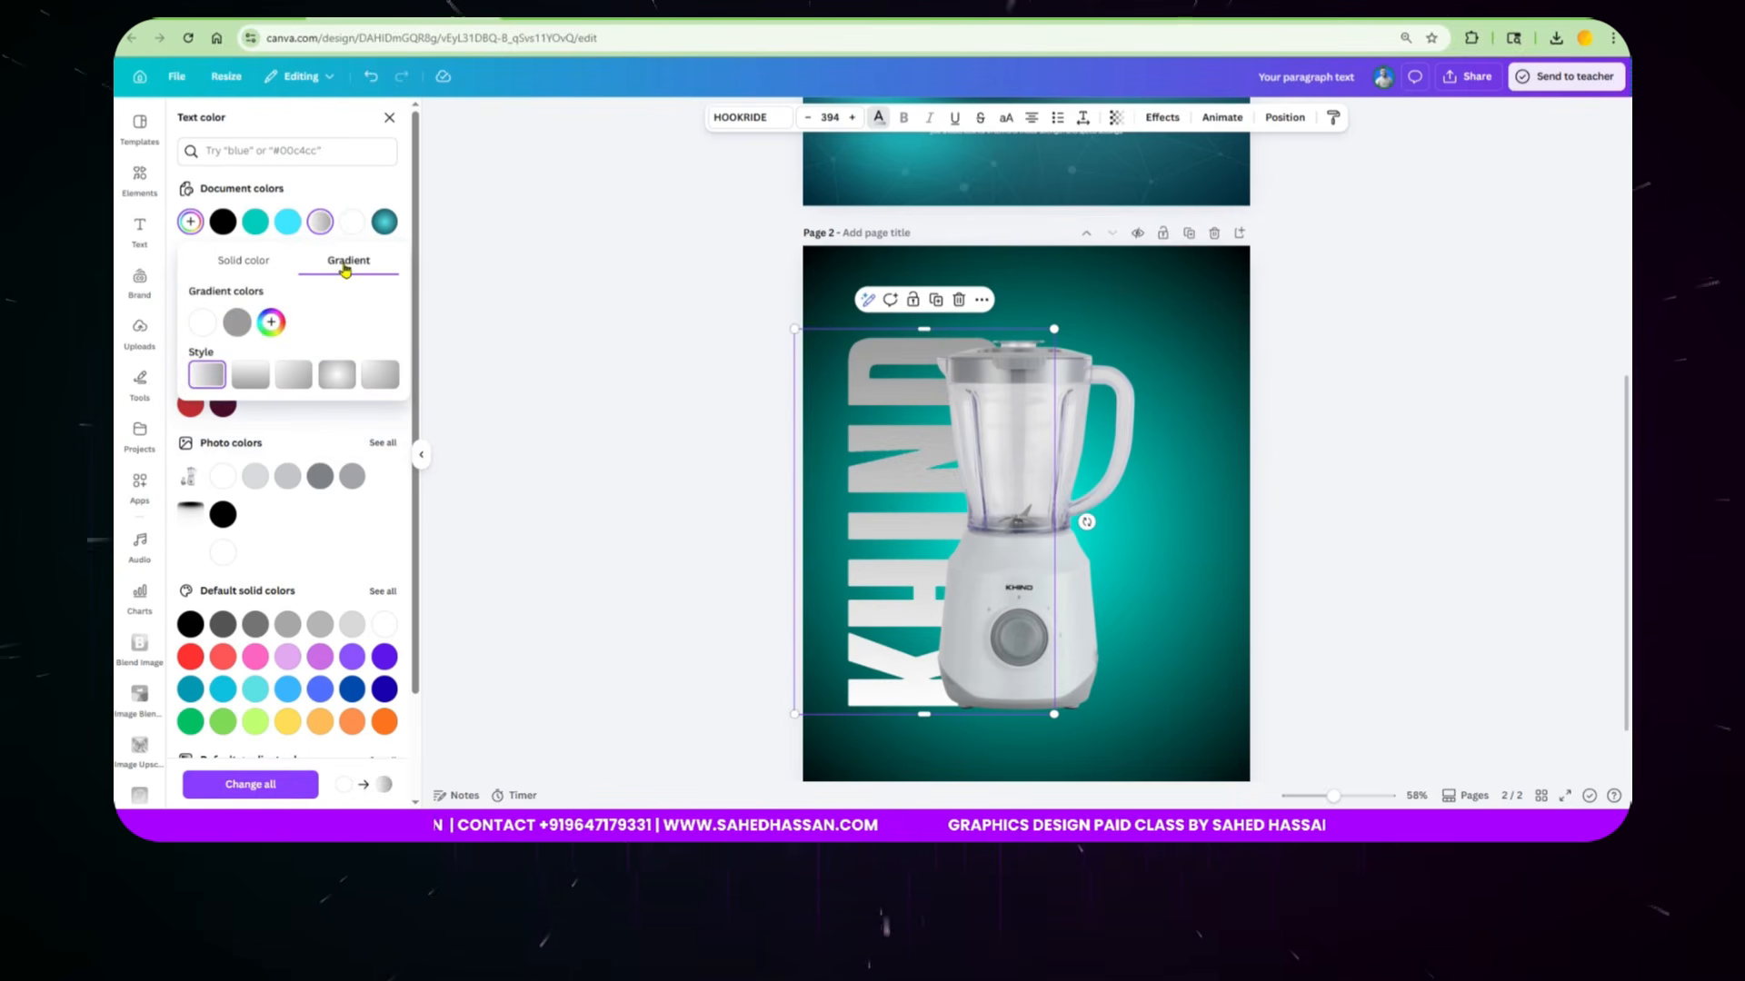
pyautogui.click(251, 378)
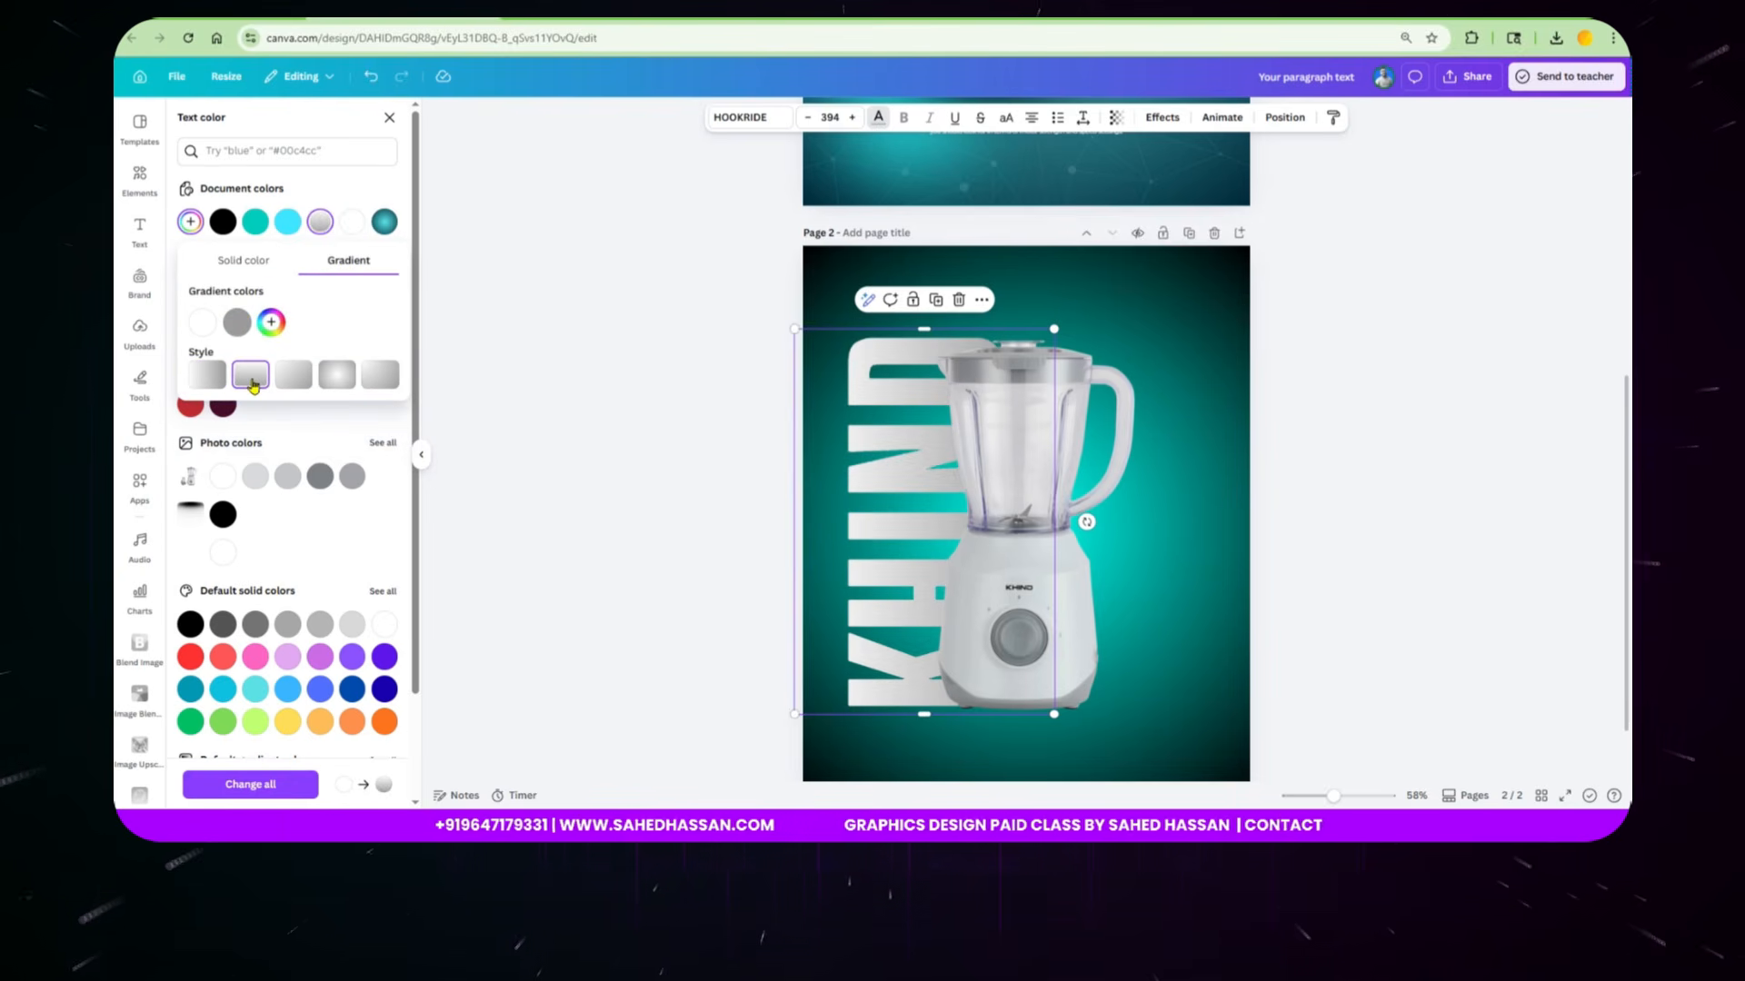
# Step: Add a third colour to the KHIND text's gradient and set the middle colour to white (#FFFFFF)
pyautogui.click(270, 324)
pyautogui.press('Escape')
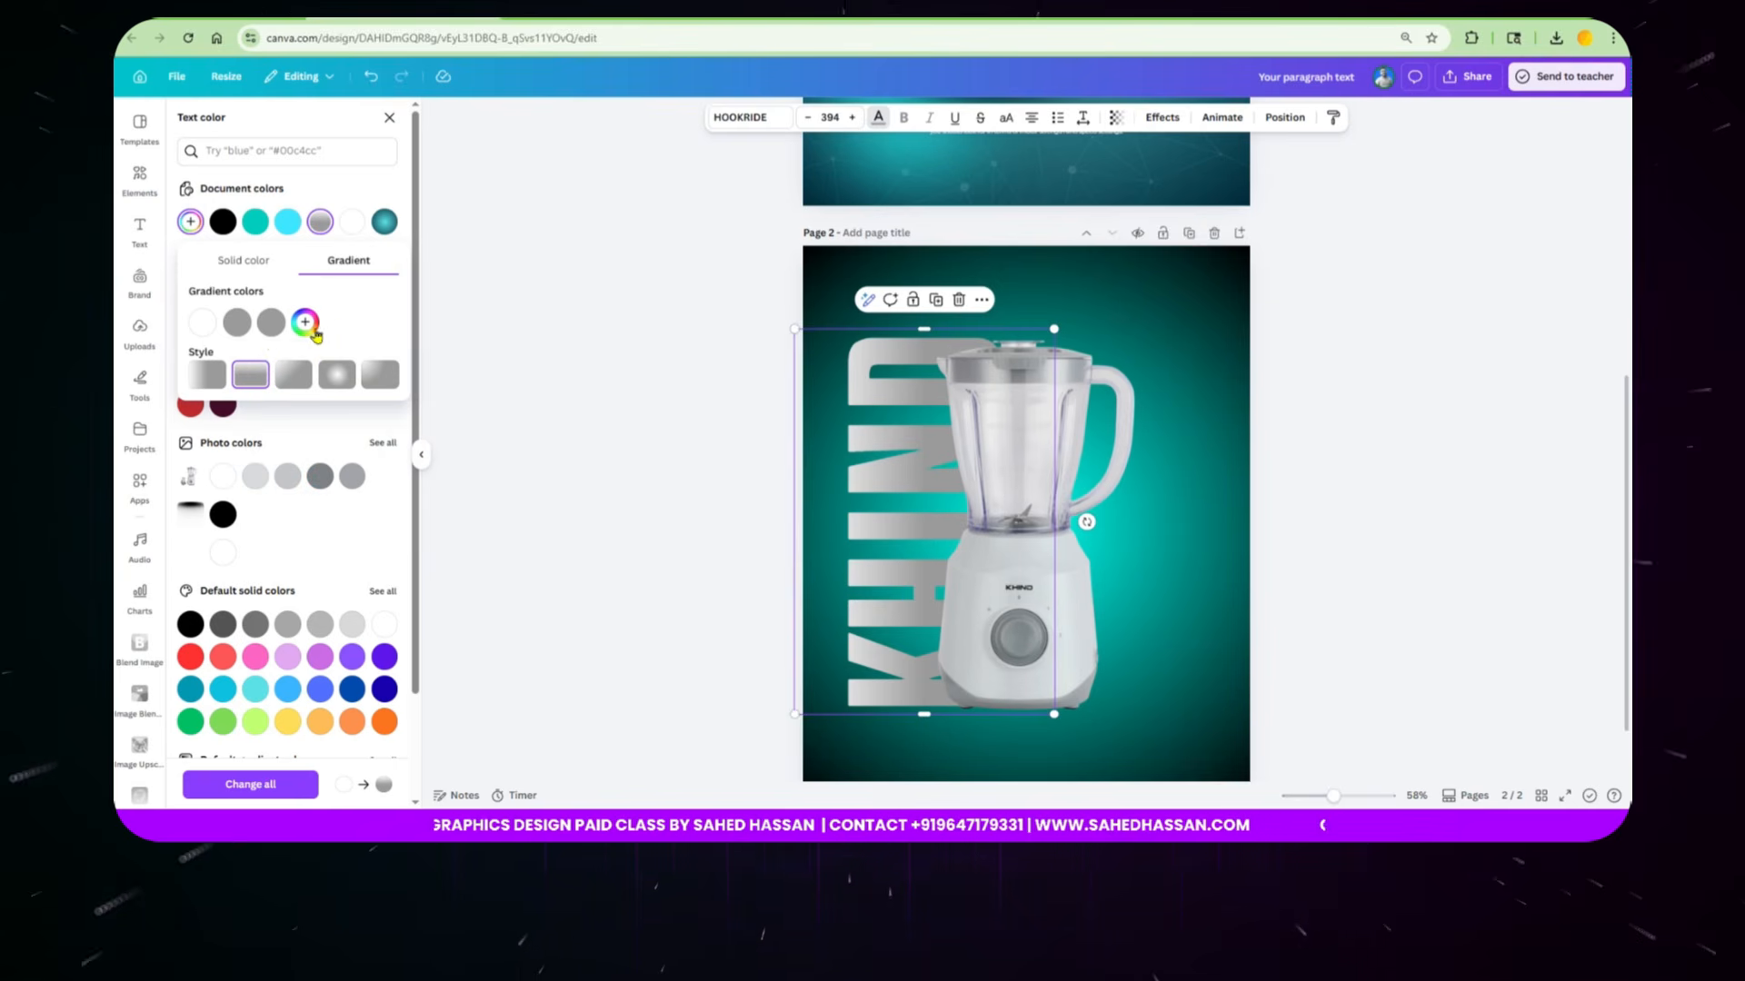
pyautogui.click(237, 325)
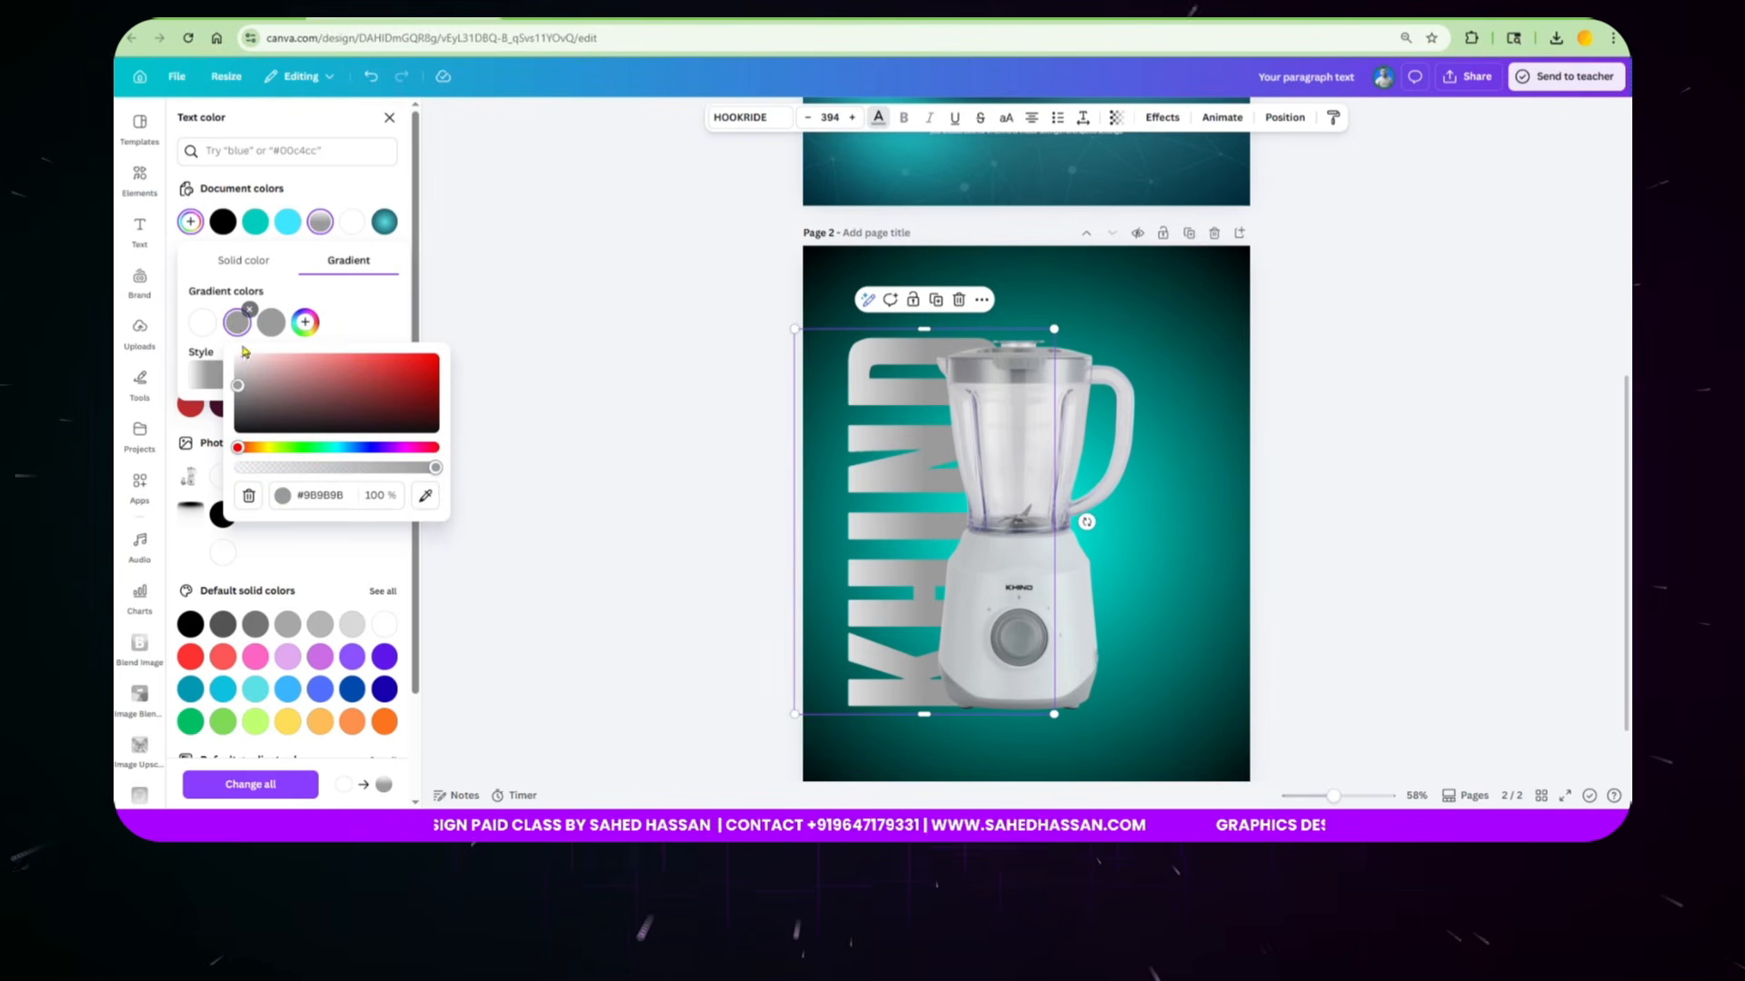
pyautogui.moveTo(261, 377); pyautogui.dragTo(212, 347)
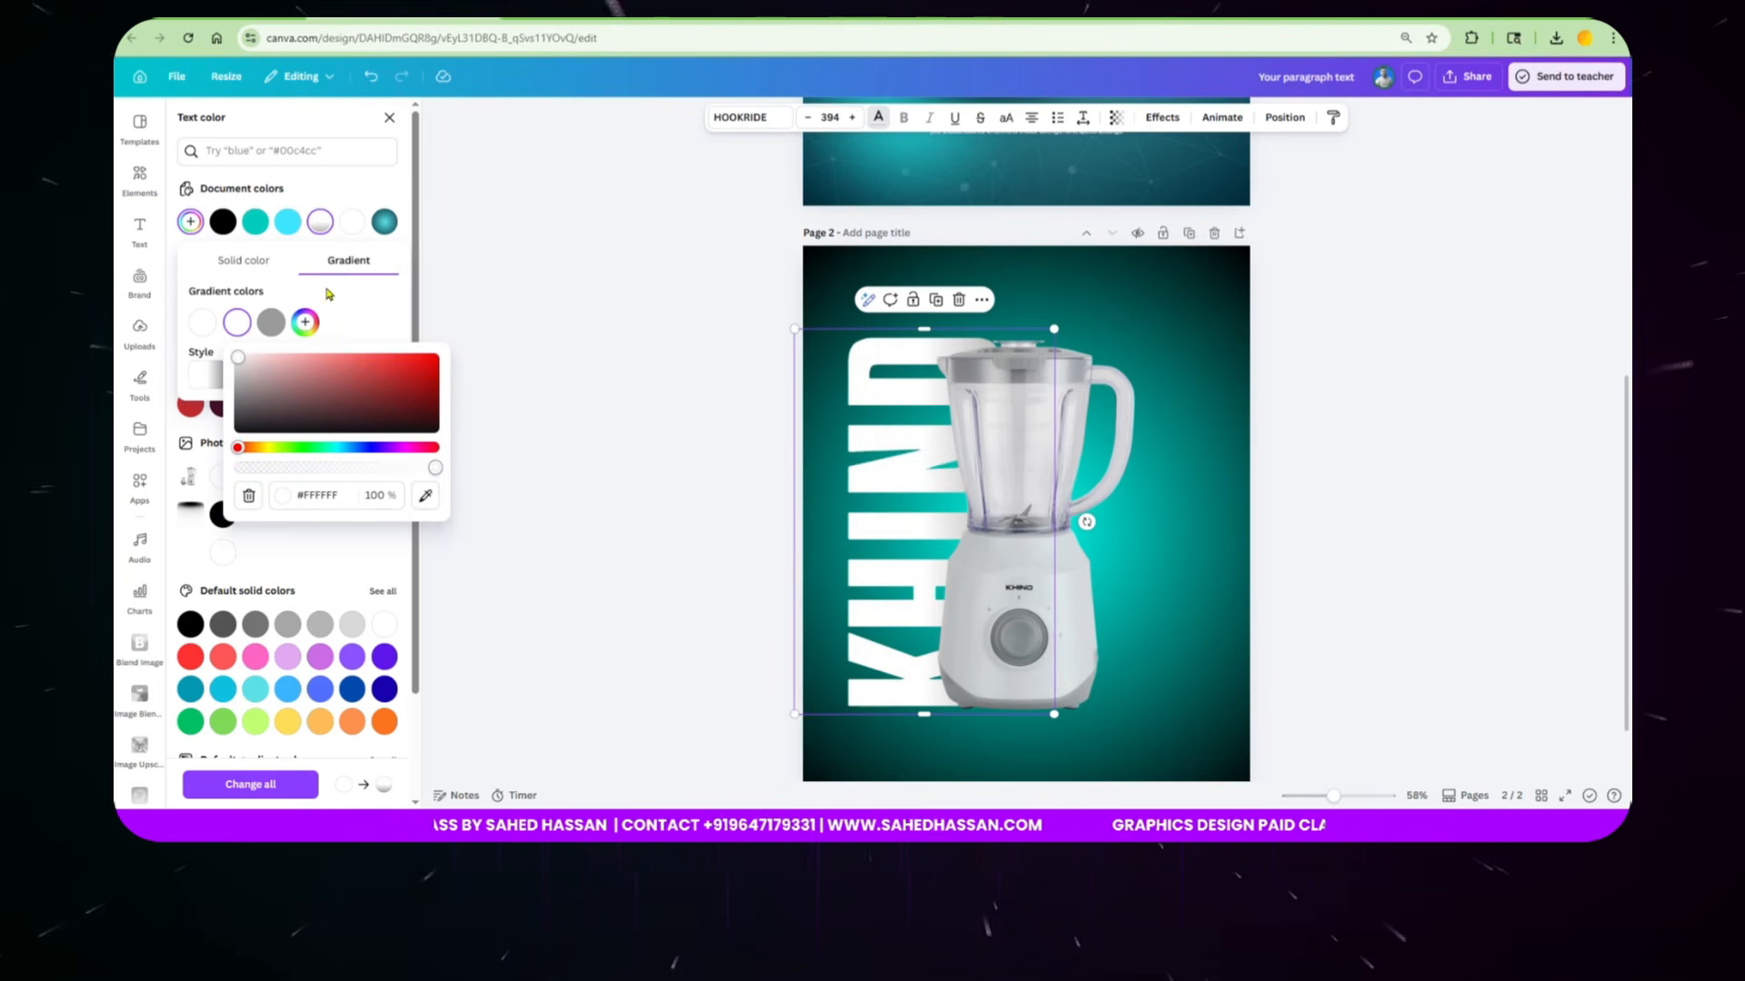
# Step: Move the KHIND text away from the blender to check its gradient, and undo the move
pyautogui.click(799, 453)
pyautogui.moveTo(890, 471); pyautogui.dragTo(822, 465)
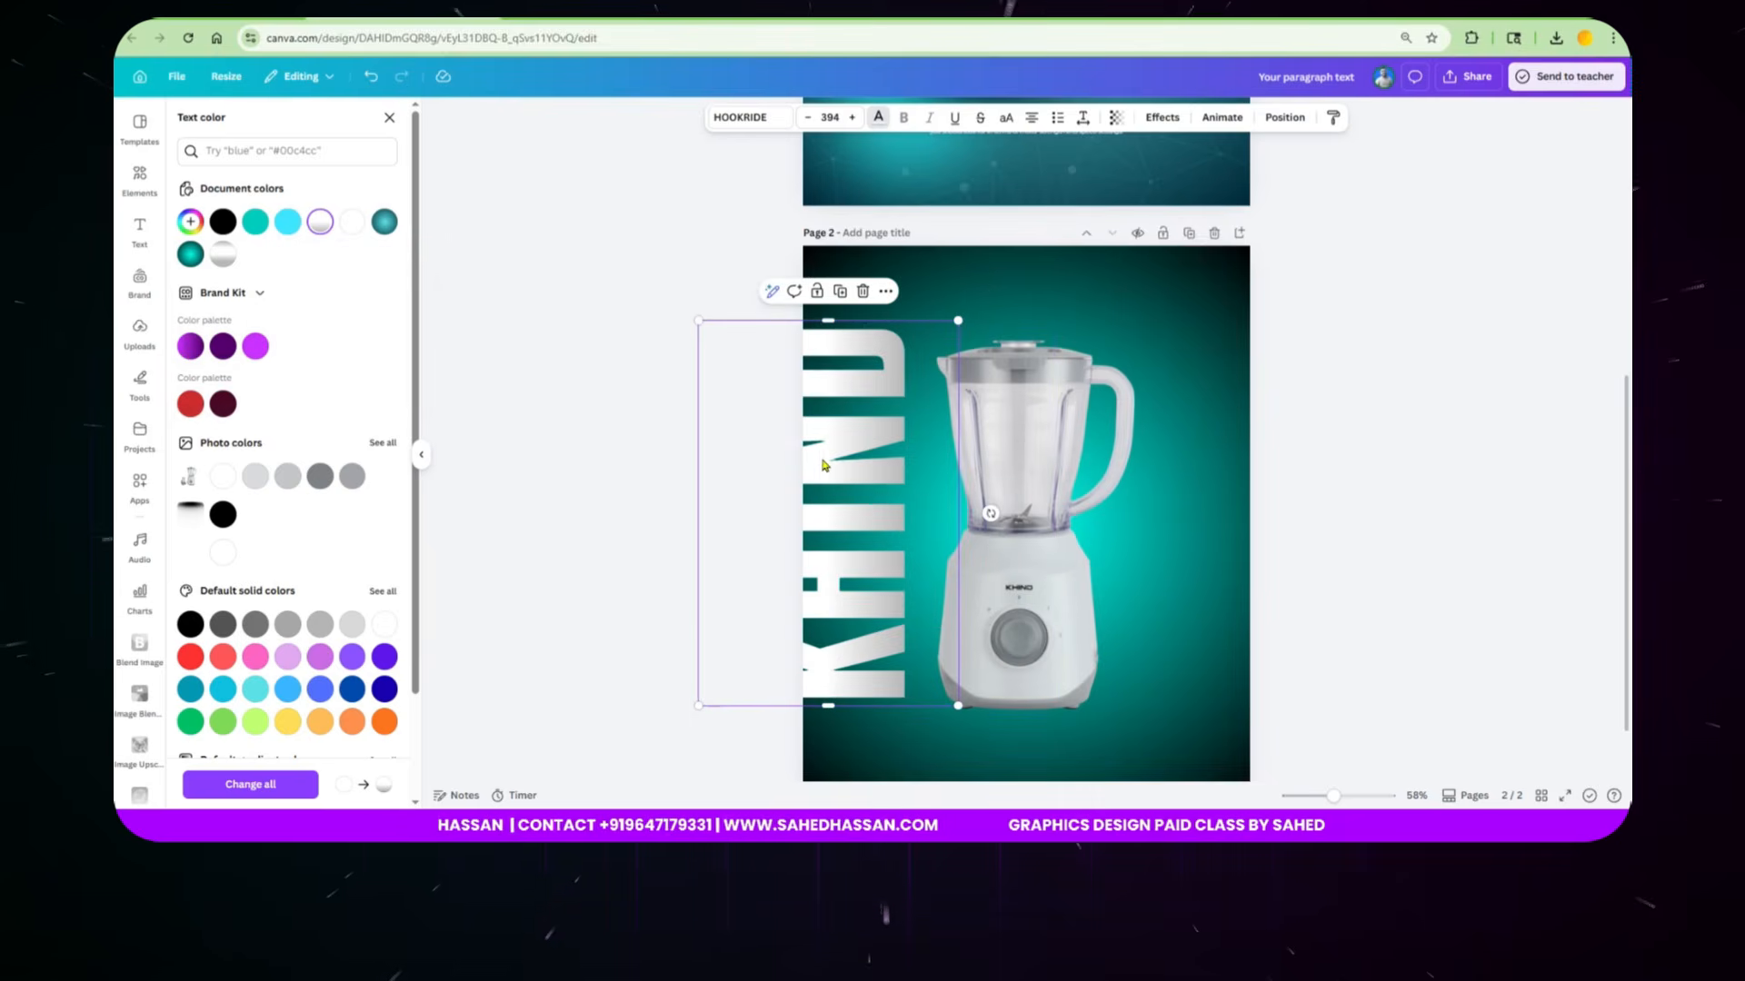
pyautogui.hotkey('ctrl', 'z')
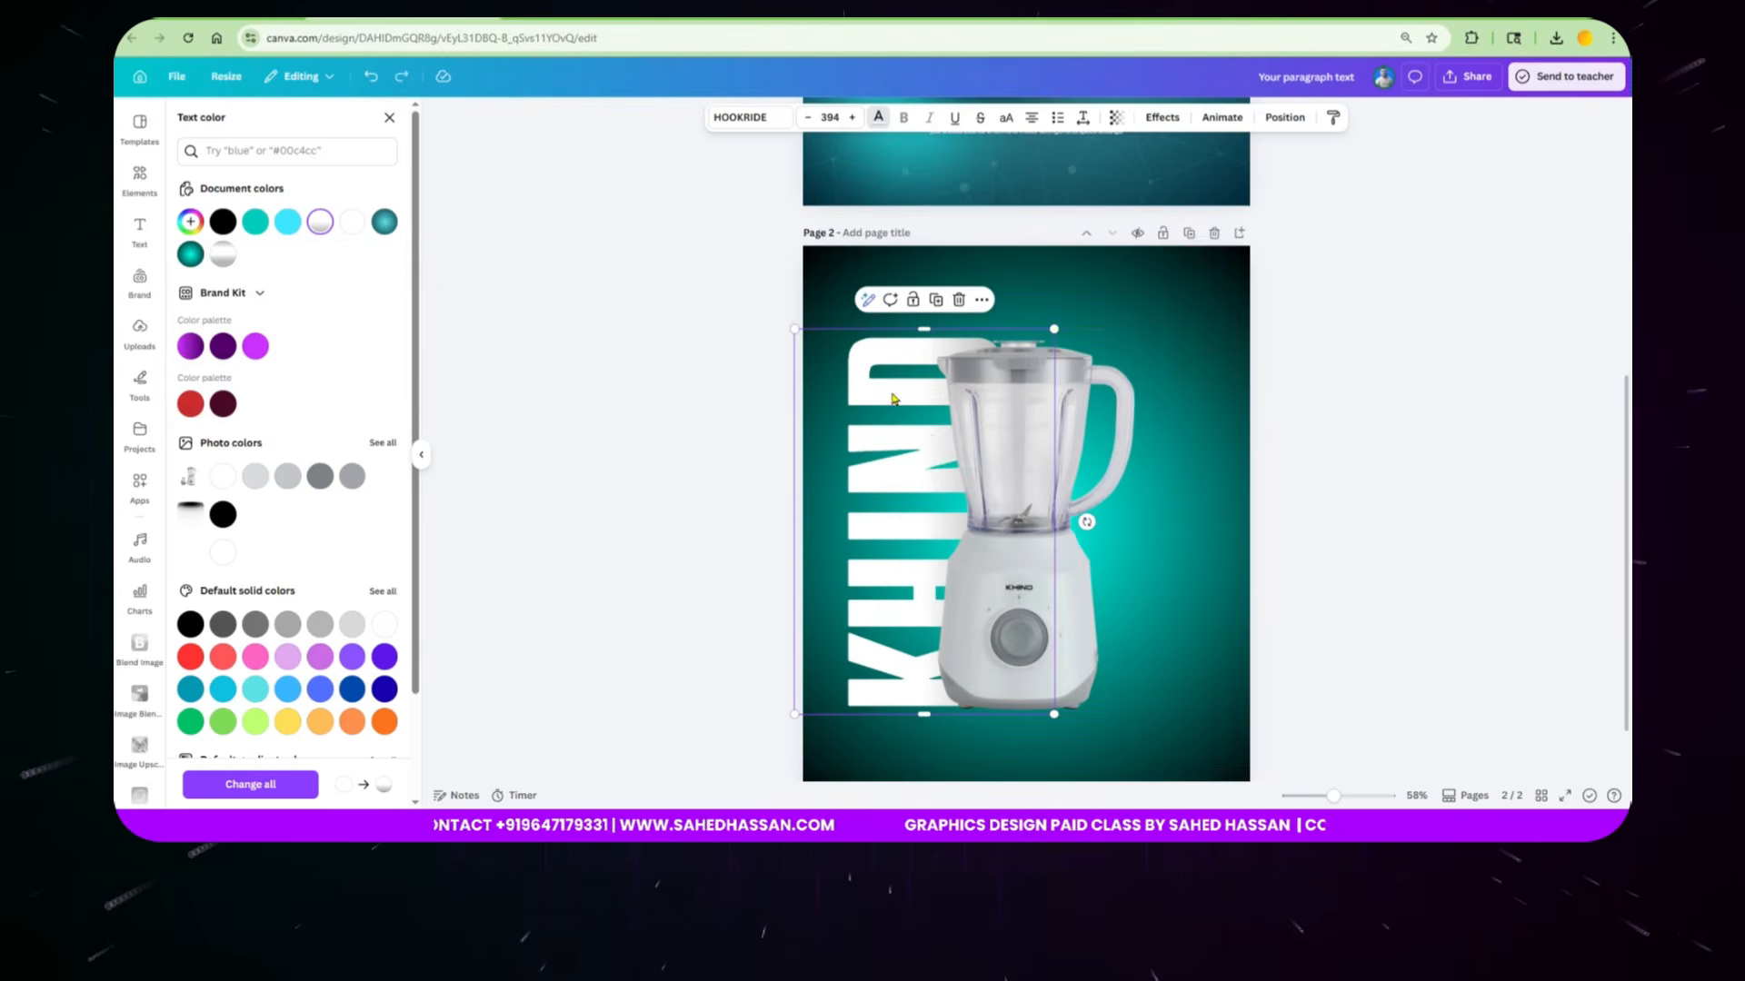
pyautogui.click(1008, 478)
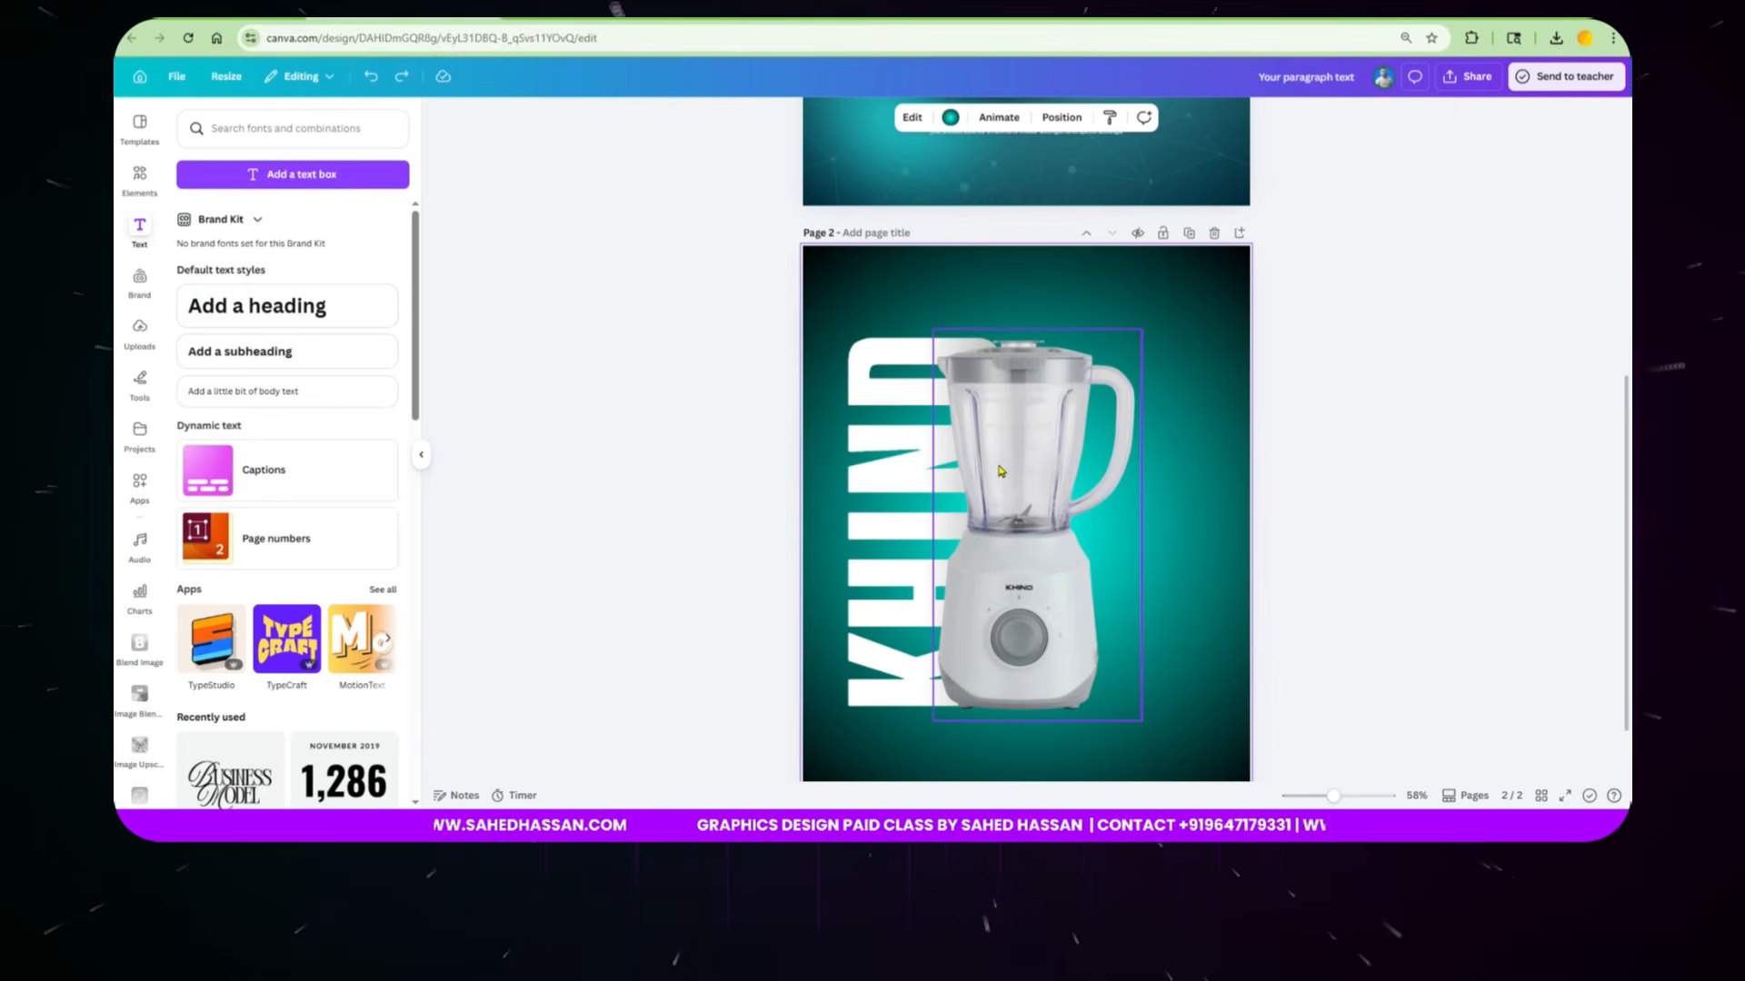
# Step: Search the elements library for "shadow" and limit the results to graphics
pyautogui.click(139, 178)
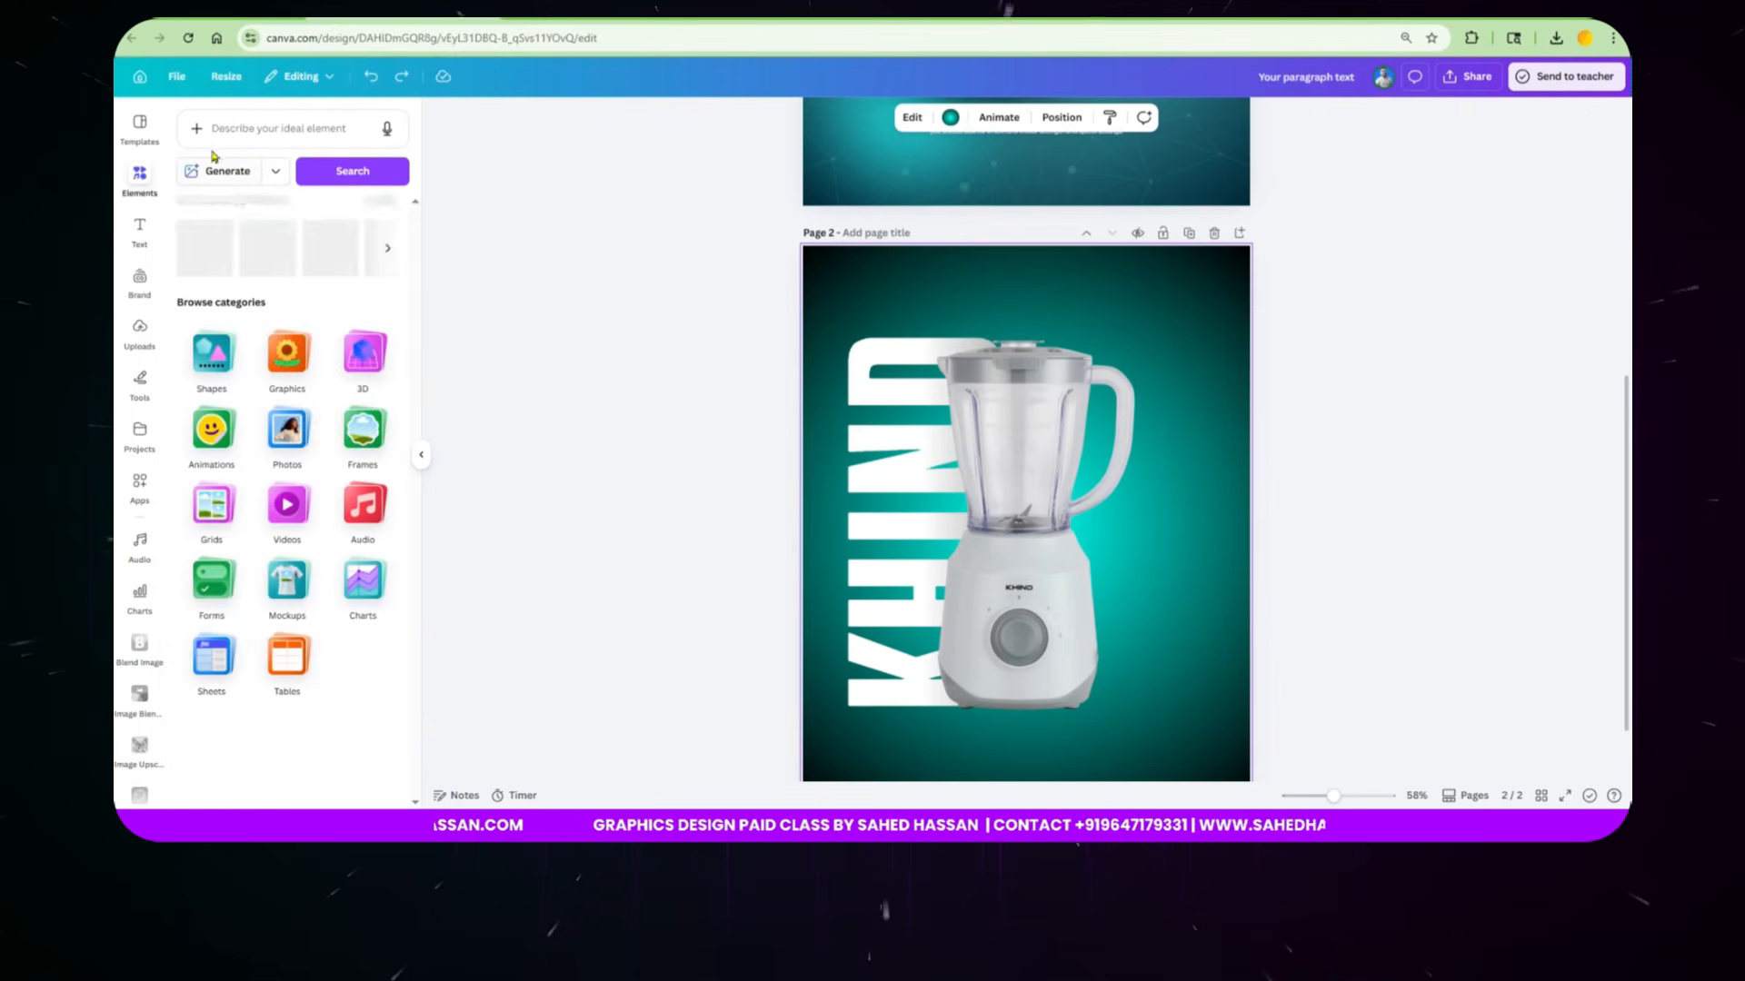
pyautogui.click(232, 132)
pyautogui.write('sha')
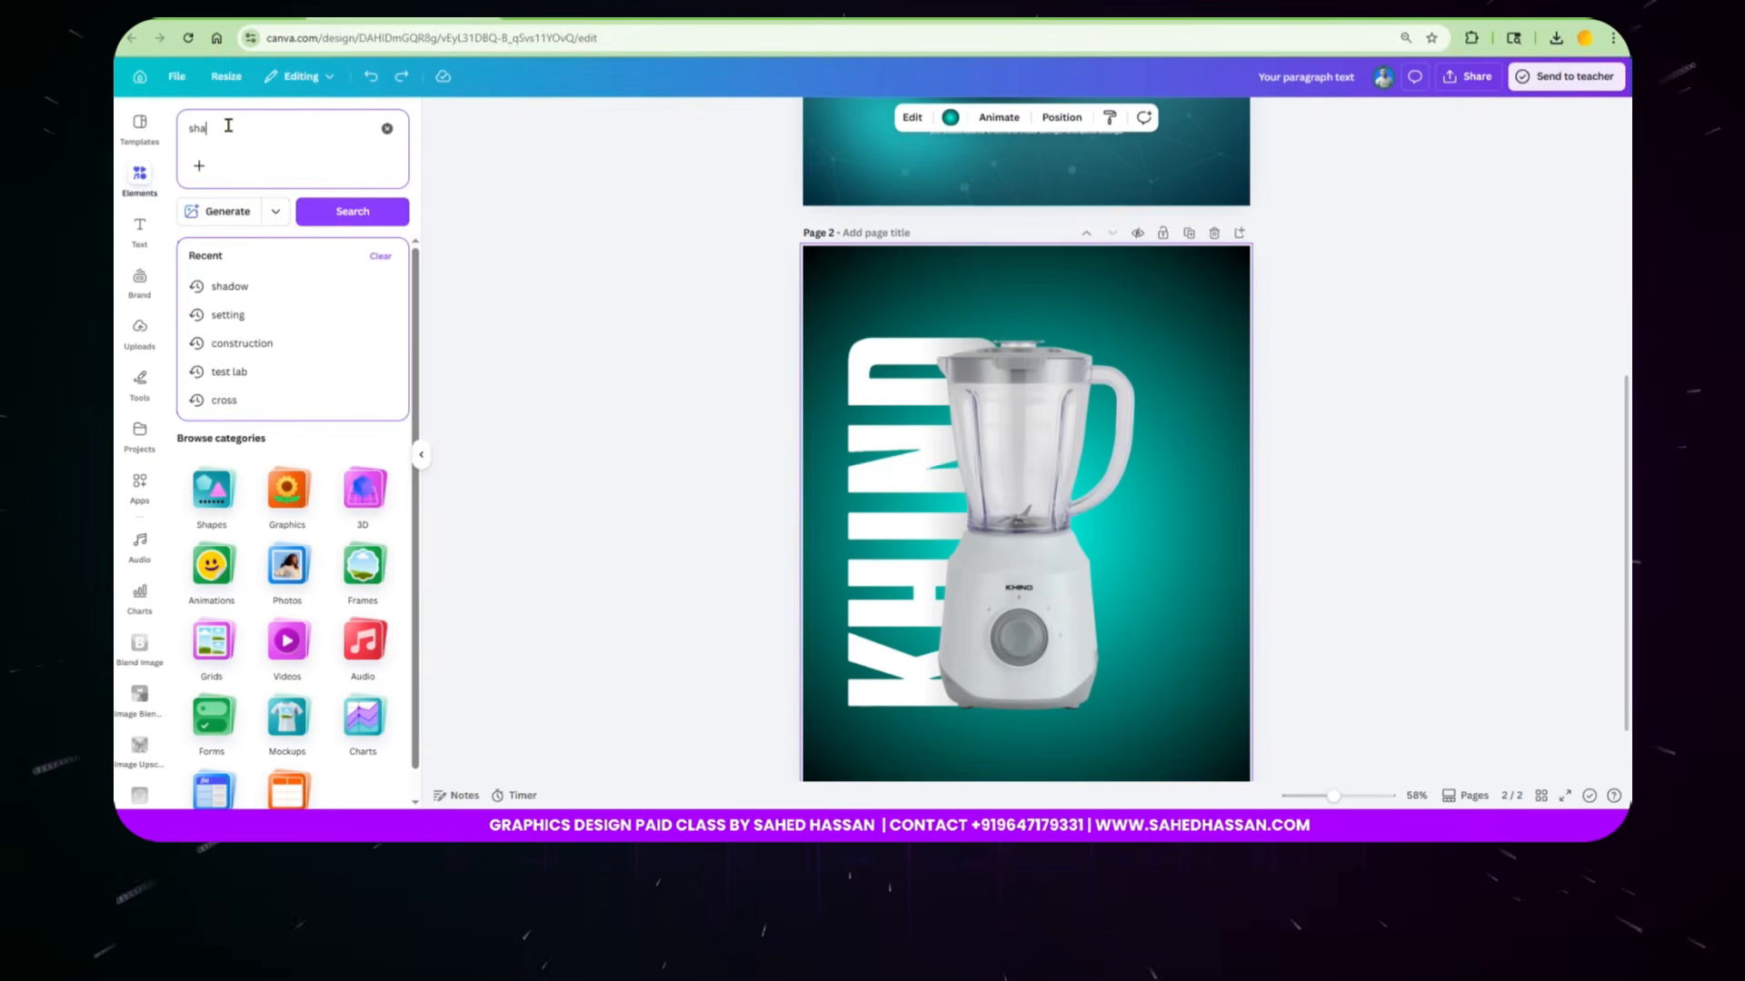
pyautogui.write('dow')
pyautogui.press('Return')
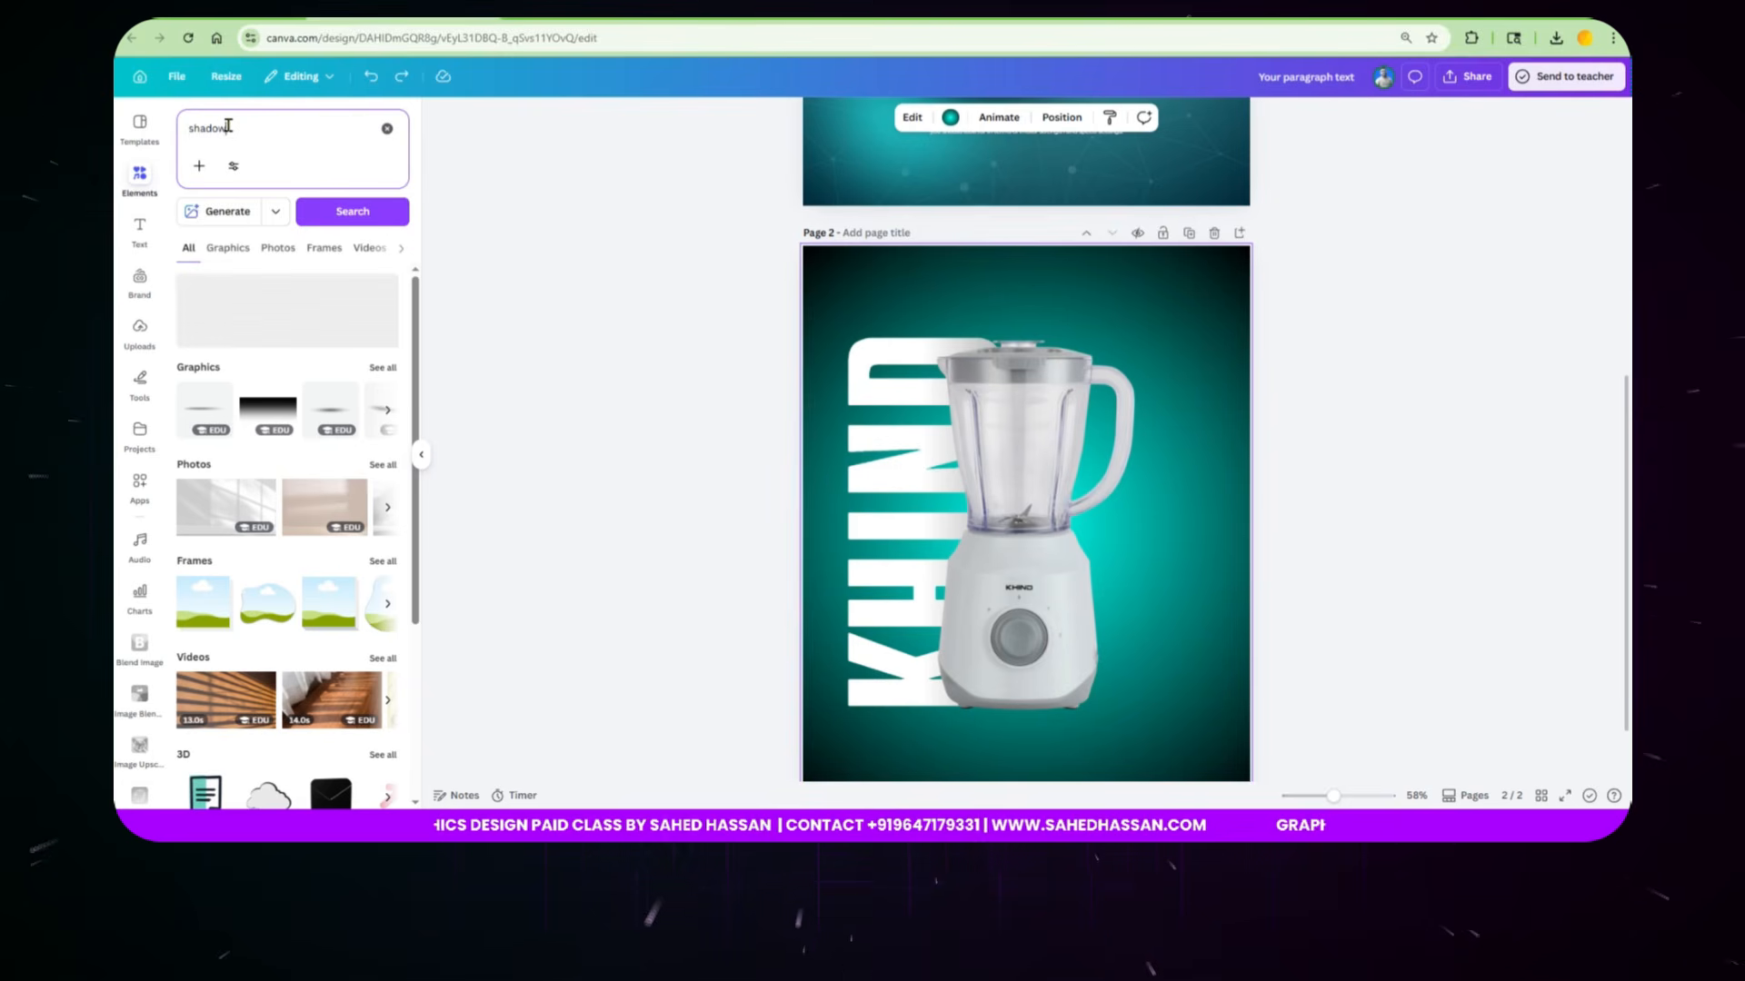
pyautogui.click(241, 262)
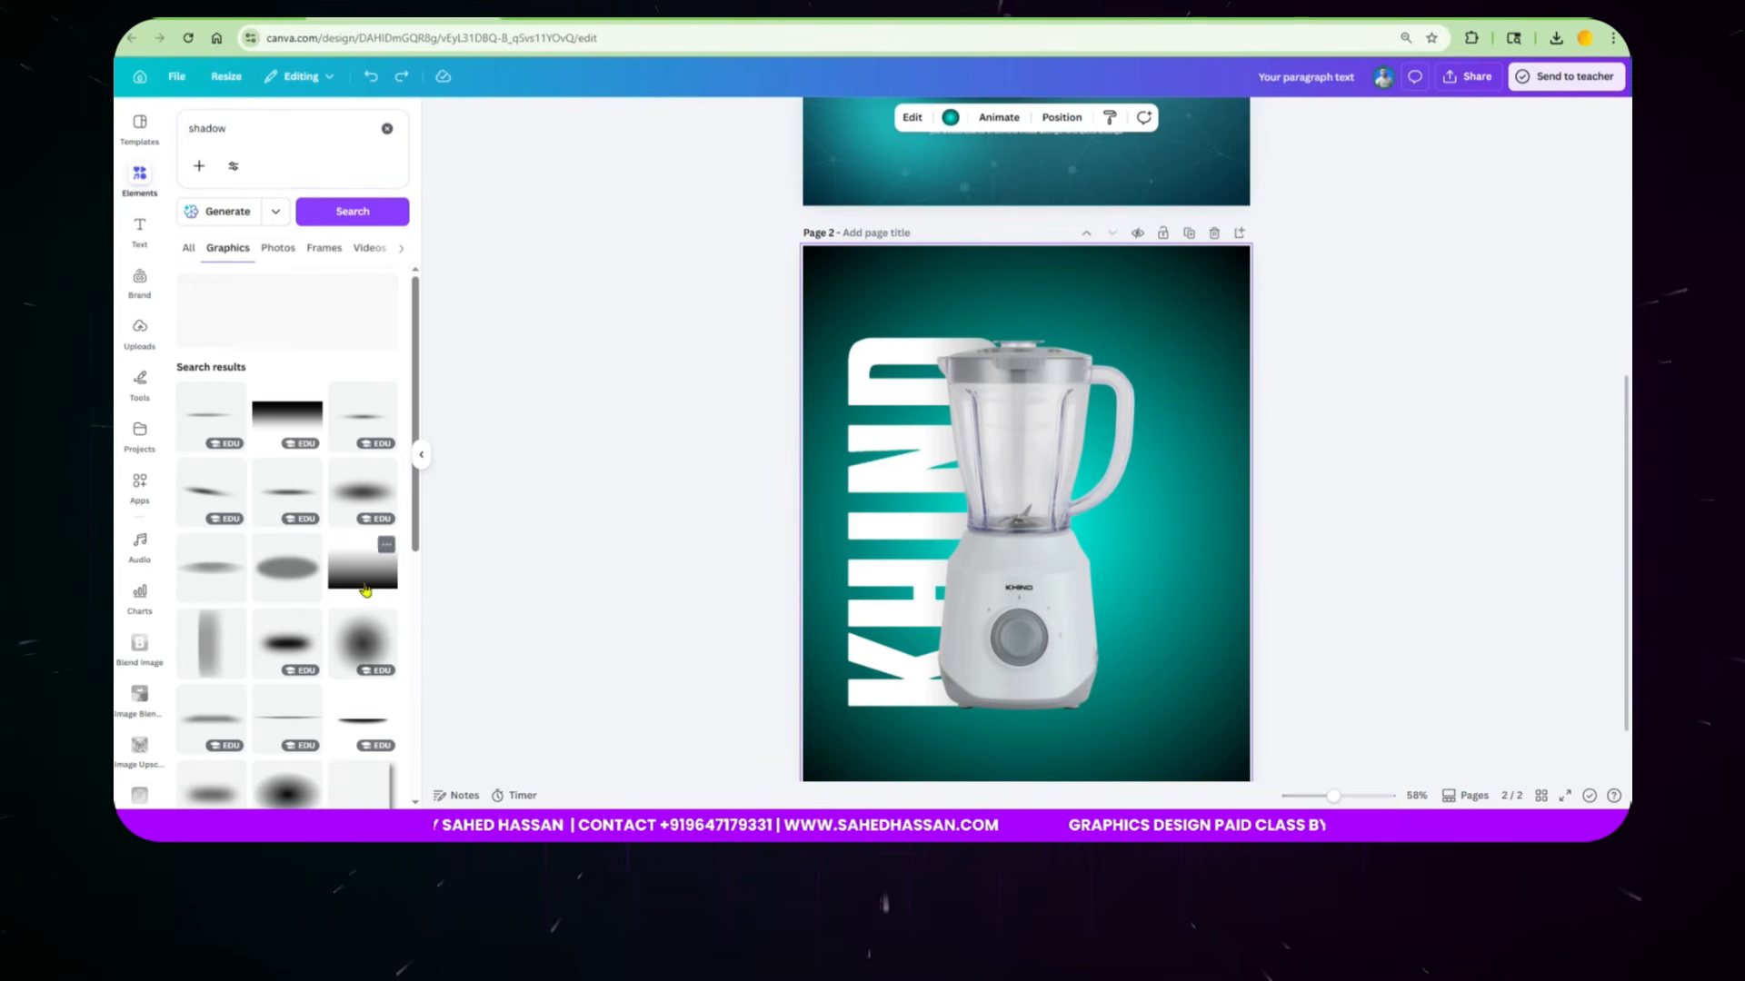
# Step: Try a wide soft grey shadow, delete it, and add the compact blurred black oval shadow instead
pyautogui.click(364, 570)
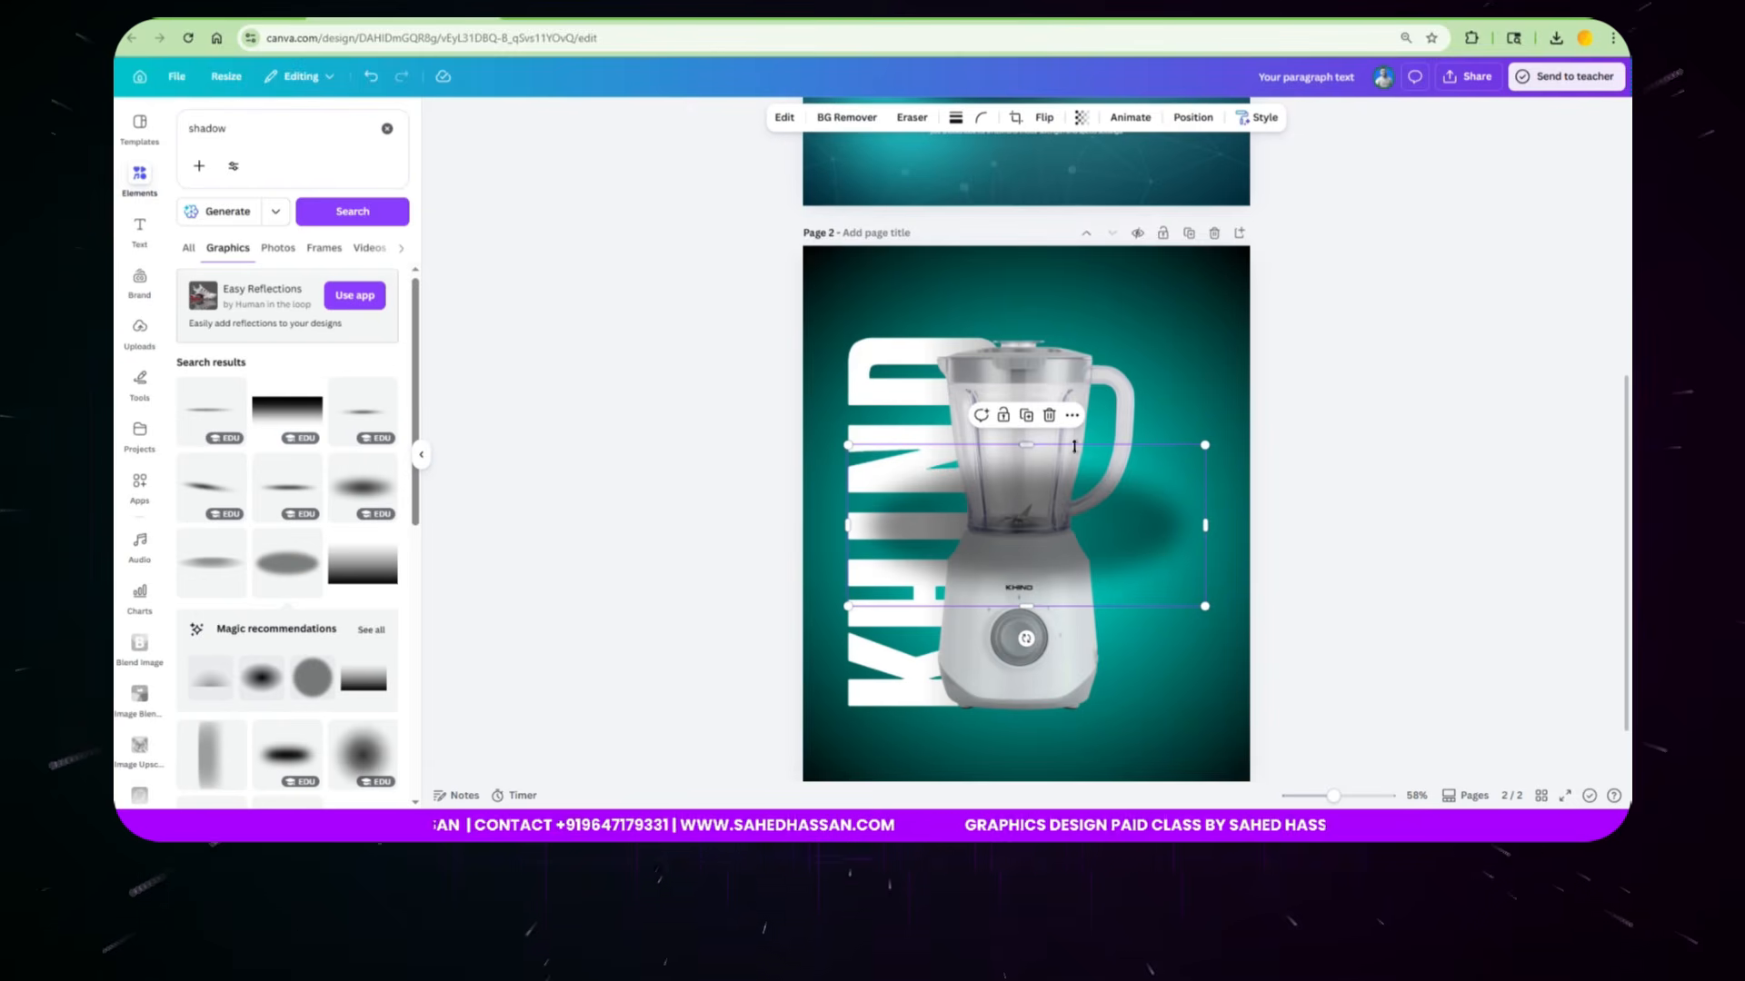
pyautogui.press('Delete')
pyautogui.click(276, 754)
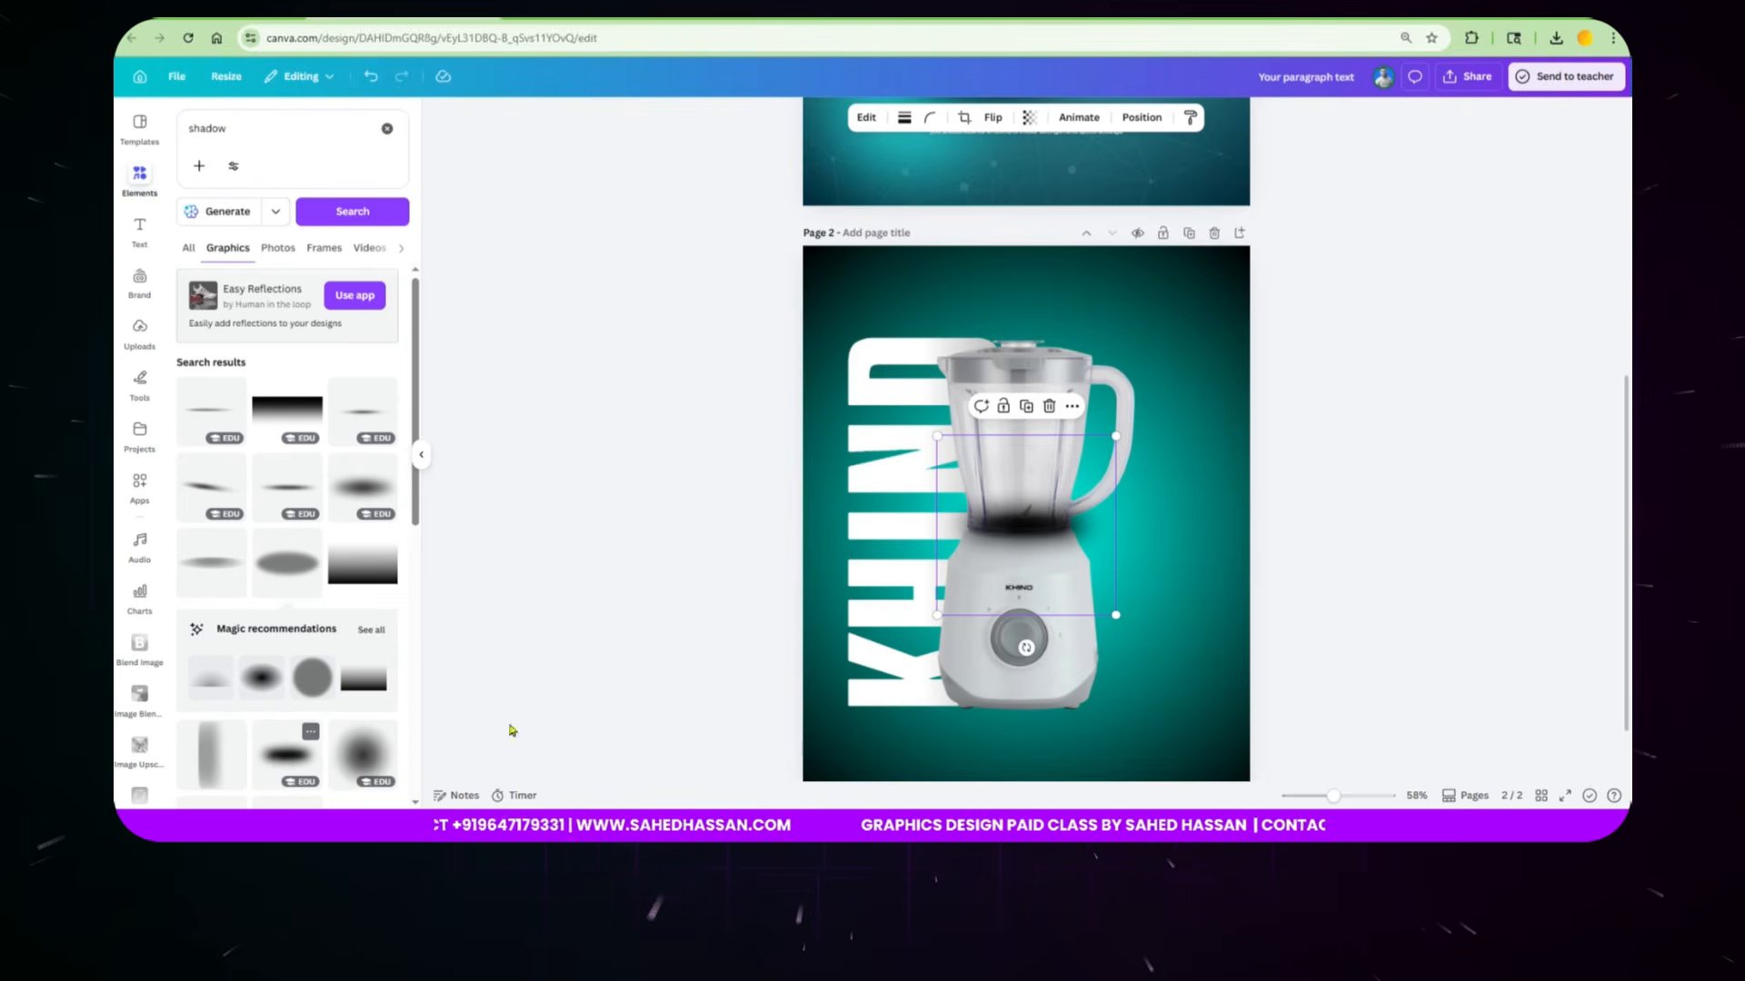
# Step: Rotate the black shadow to about -97.3°, enlarge it to about 667 px wide, and place it along the blender jar's left edge
pyautogui.moveTo(1114, 612); pyautogui.dragTo(1145, 491)
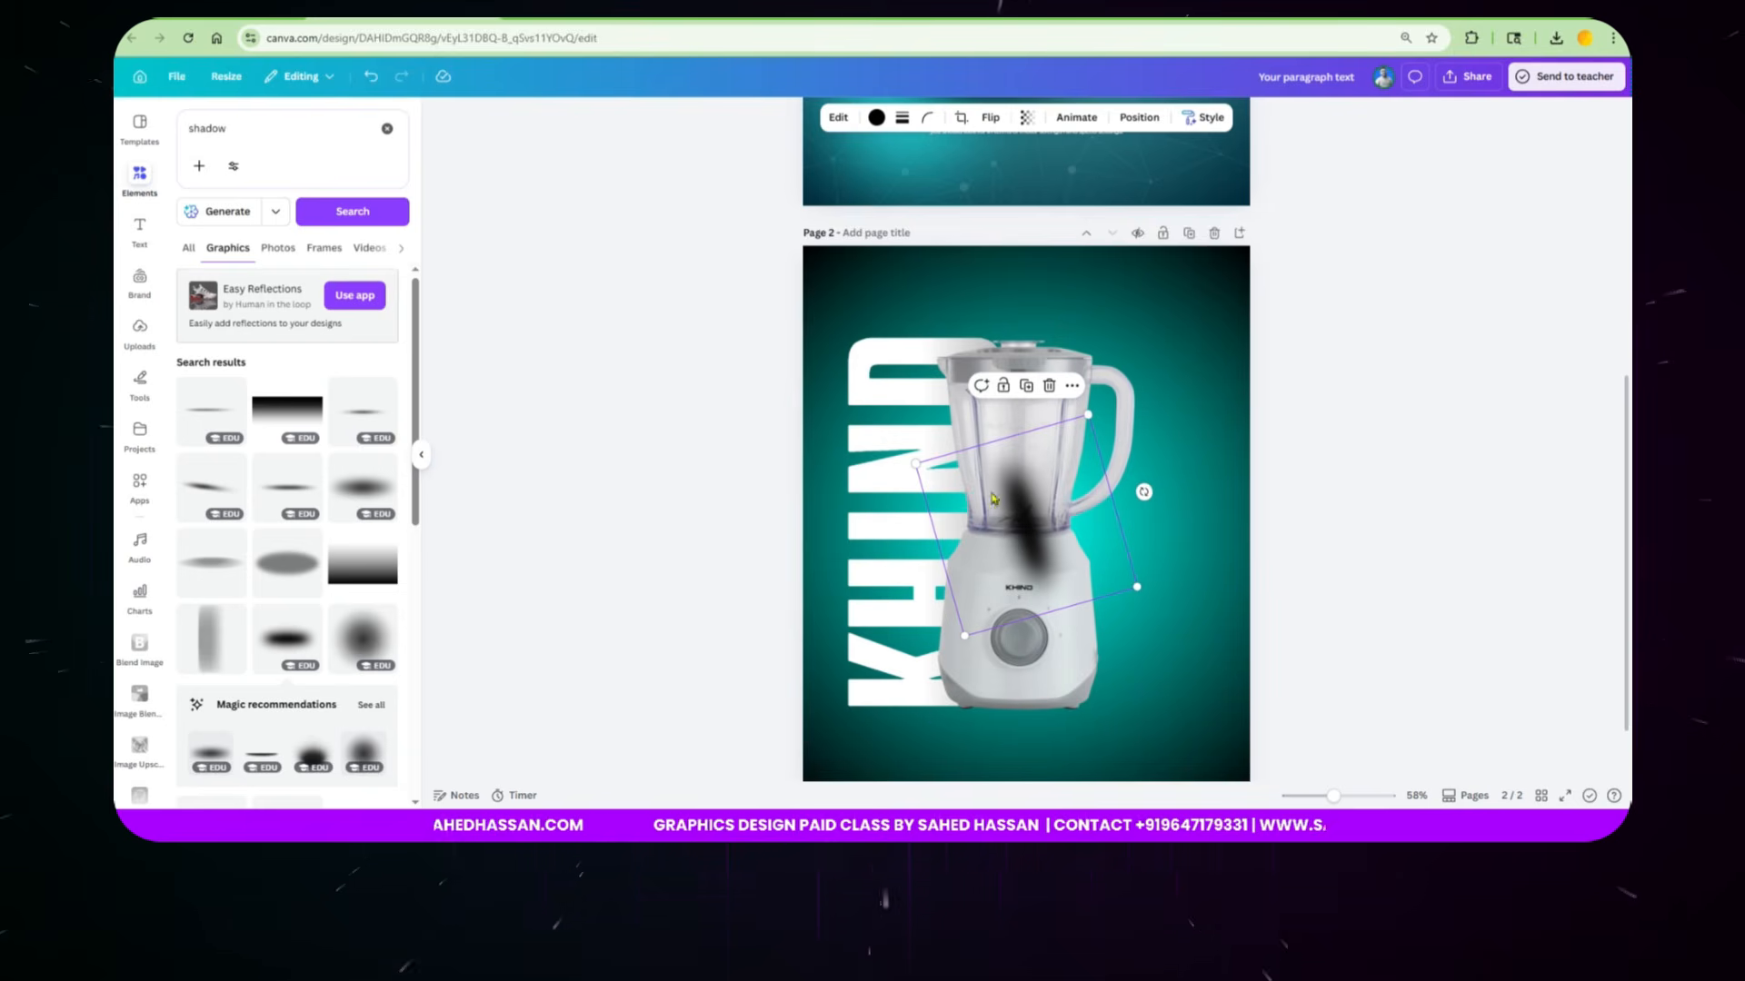
pyautogui.moveTo(1088, 418); pyautogui.dragTo(1141, 324)
pyautogui.moveTo(1084, 484); pyautogui.dragTo(1010, 448)
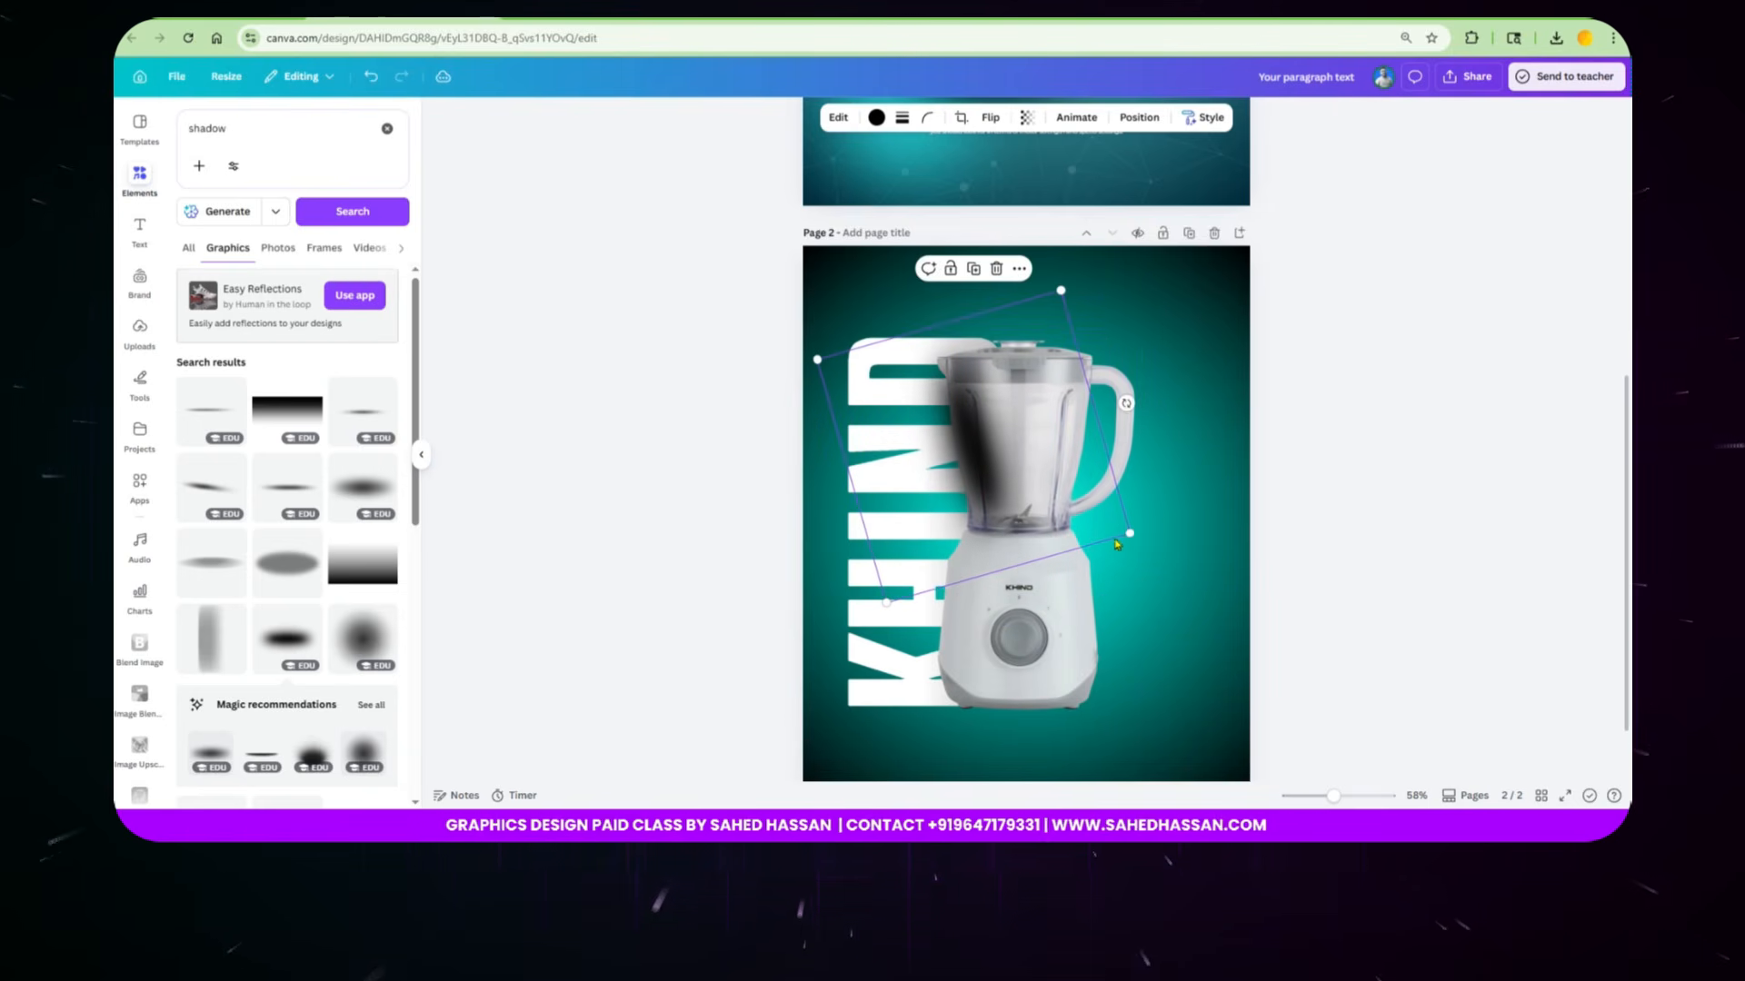
pyautogui.moveTo(1132, 411); pyautogui.dragTo(1142, 442)
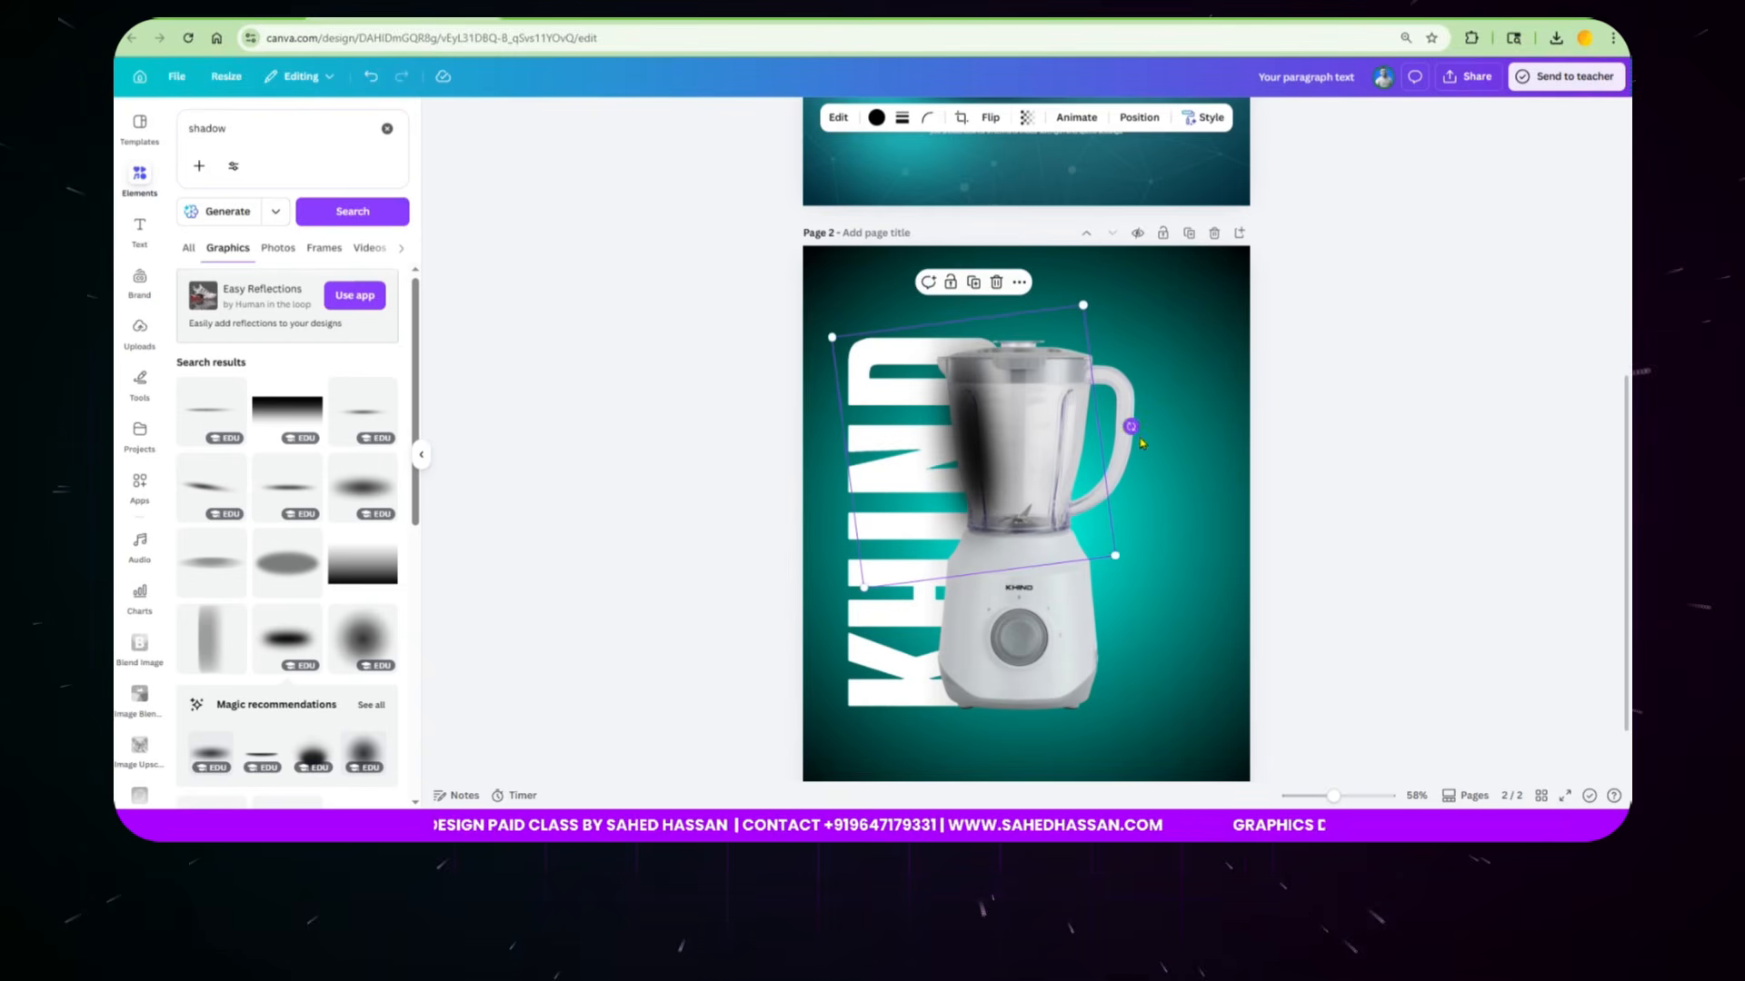
pyautogui.moveTo(1116, 552)
pyautogui.mouseDown()
pyautogui.moveTo(1137, 592)
pyautogui.moveTo(1130, 574)
pyautogui.mouseUp()
pyautogui.moveTo(1059, 509); pyautogui.dragTo(1039, 503)
# Step: Send the shadow one layer back so it sits behind the blender, and duplicate it
pyautogui.click(1153, 124)
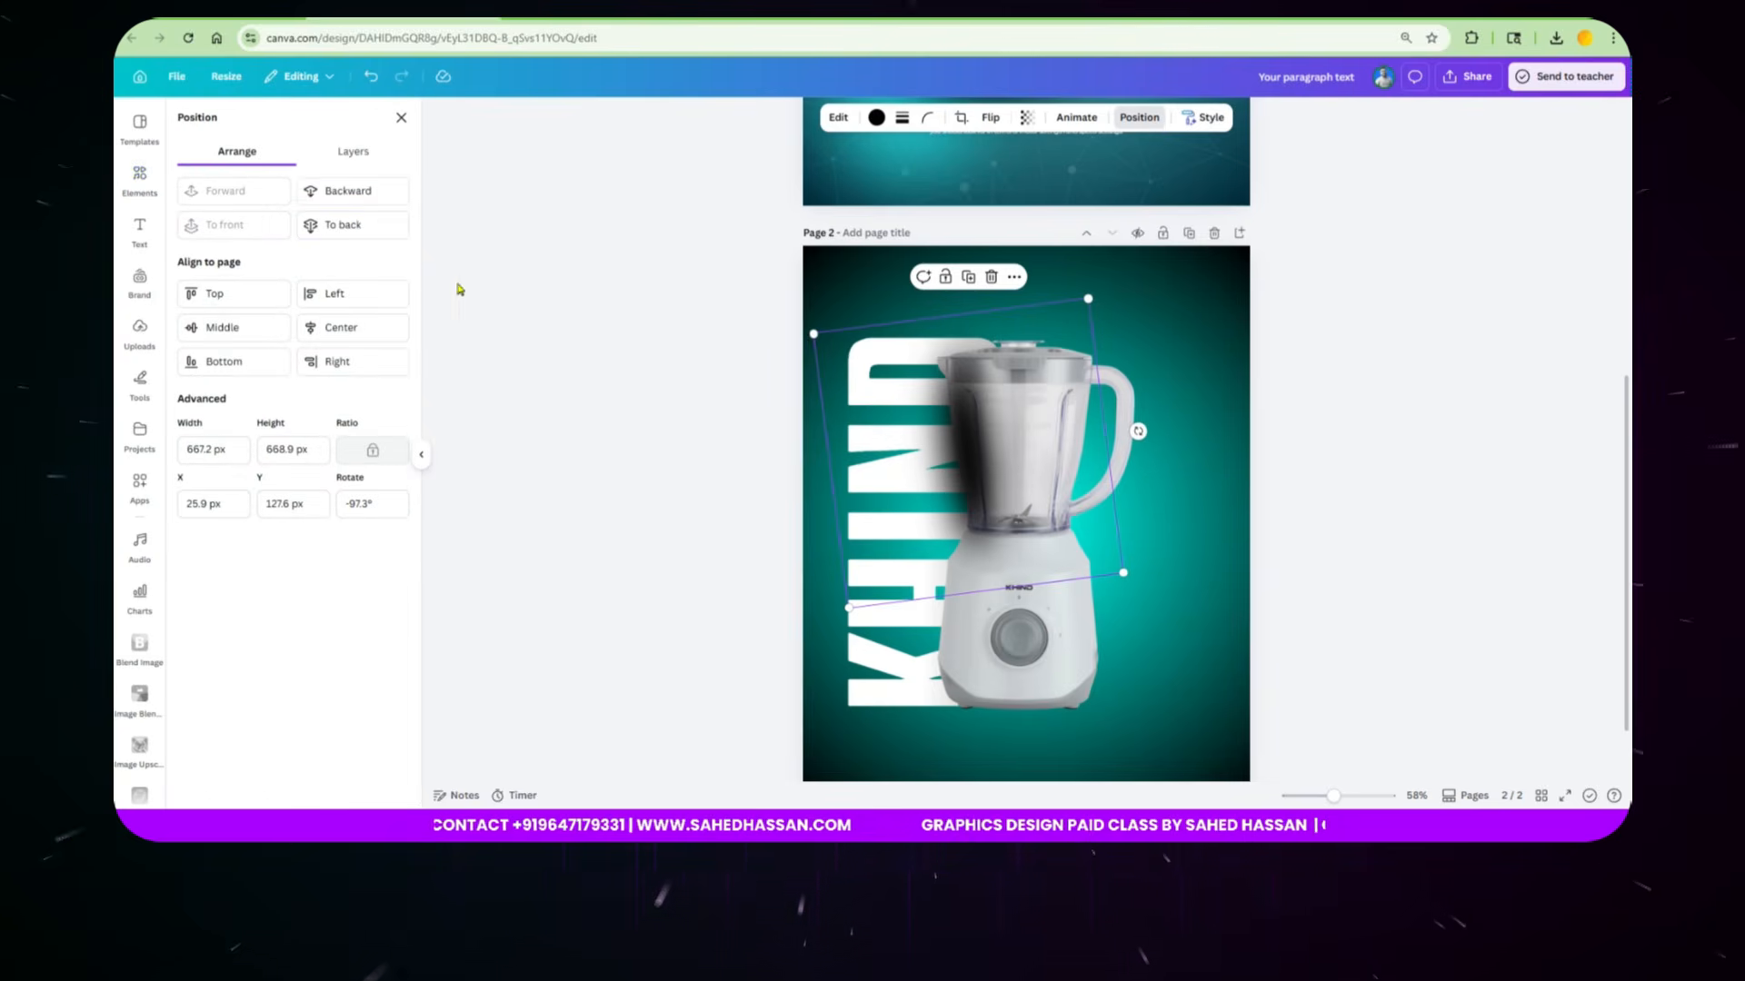
pyautogui.click(359, 201)
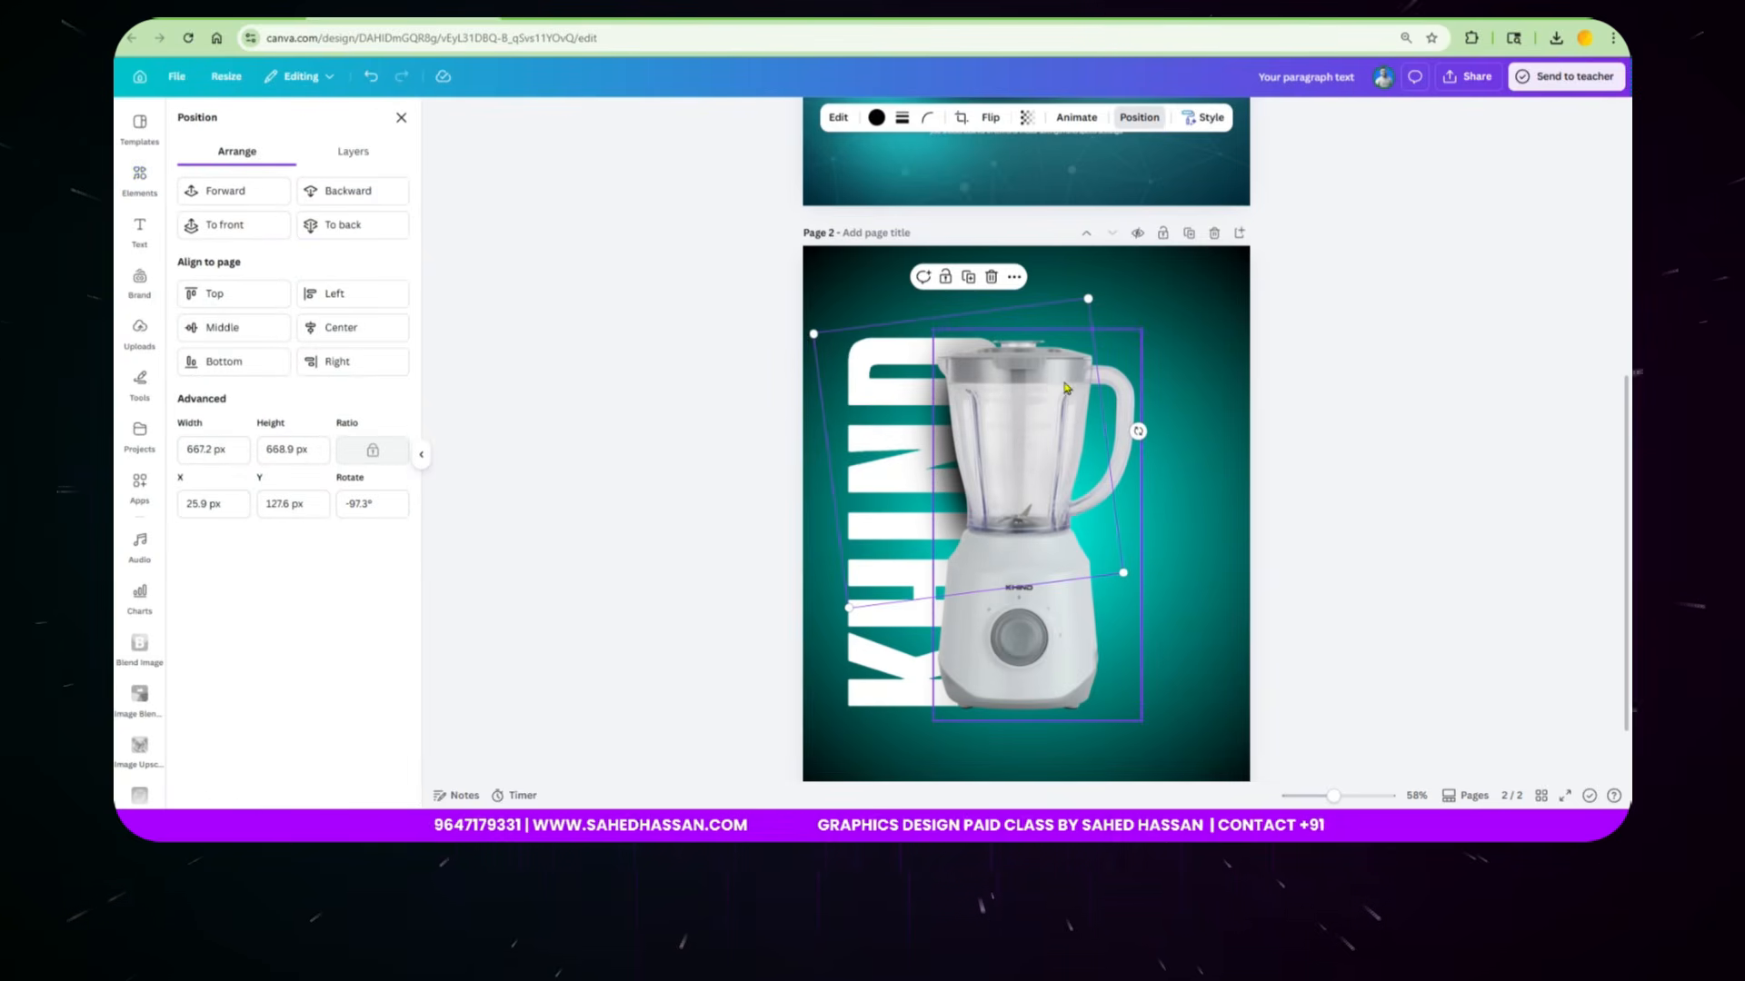
pyautogui.click(968, 276)
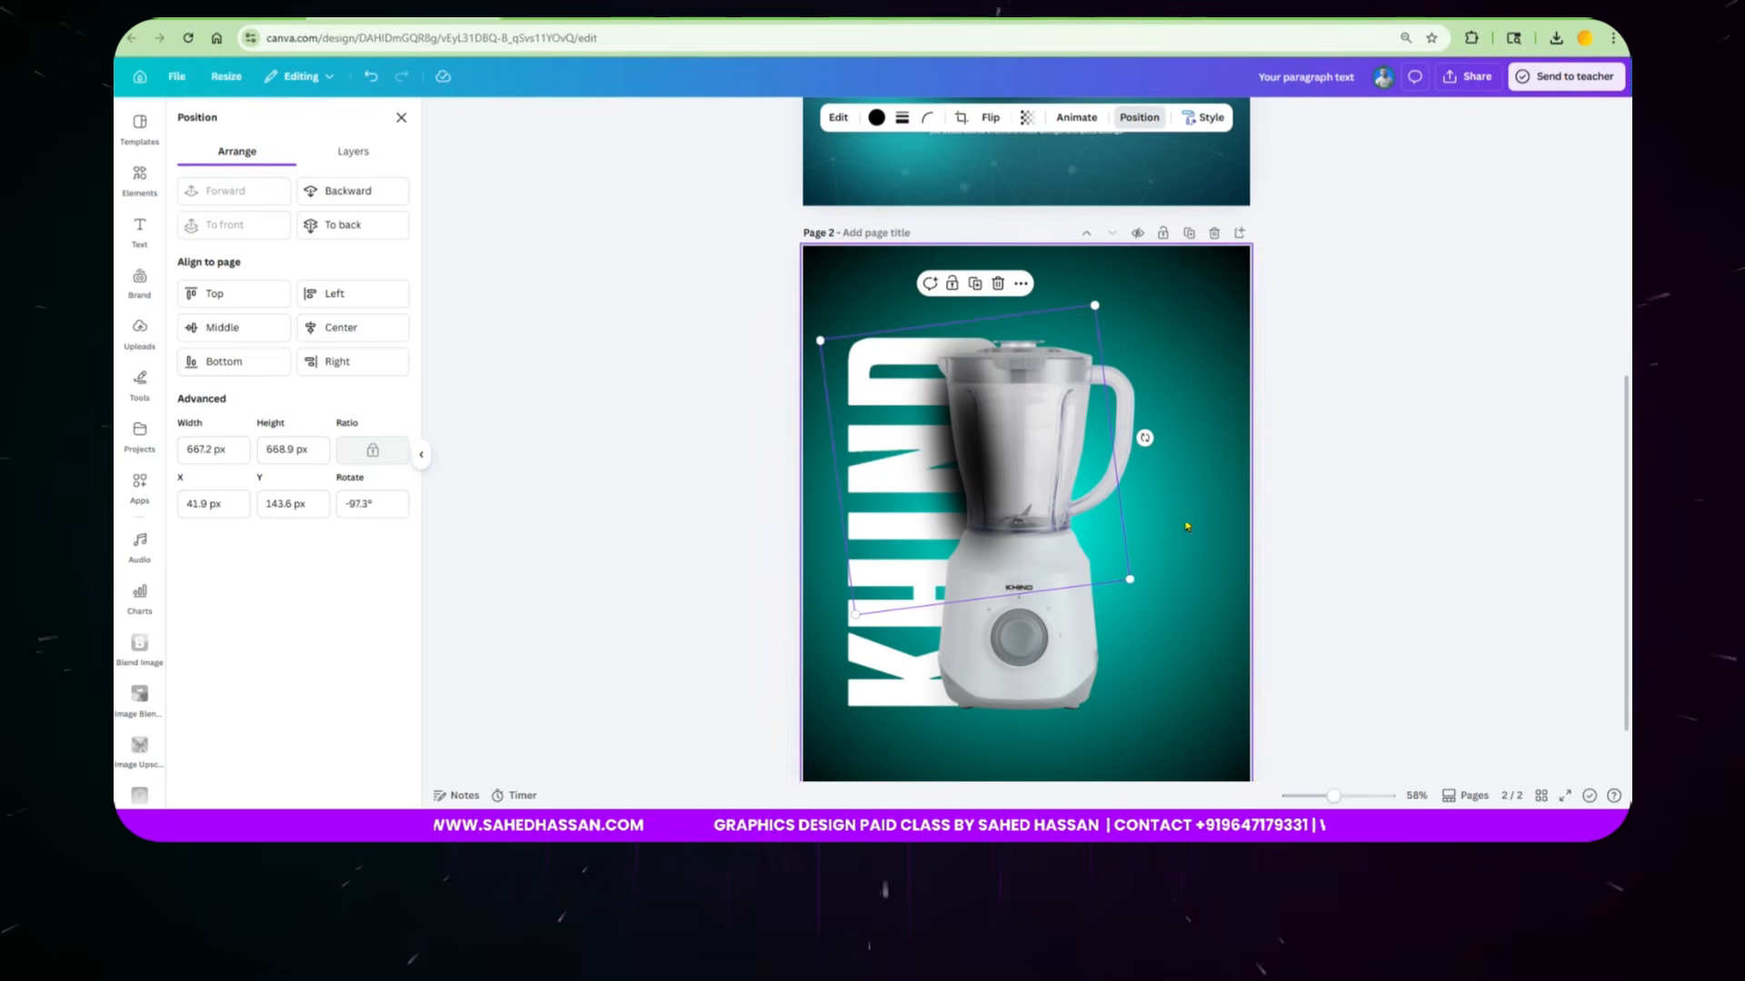
# Step: Rotate the duplicated shadow to about -86.1°, place it along the blender base's left edge, and send it one layer back behind the blender
pyautogui.moveTo(1149, 436); pyautogui.dragTo(1145, 472)
pyautogui.moveTo(1040, 450); pyautogui.dragTo(1011, 600)
pyautogui.click(397, 208)
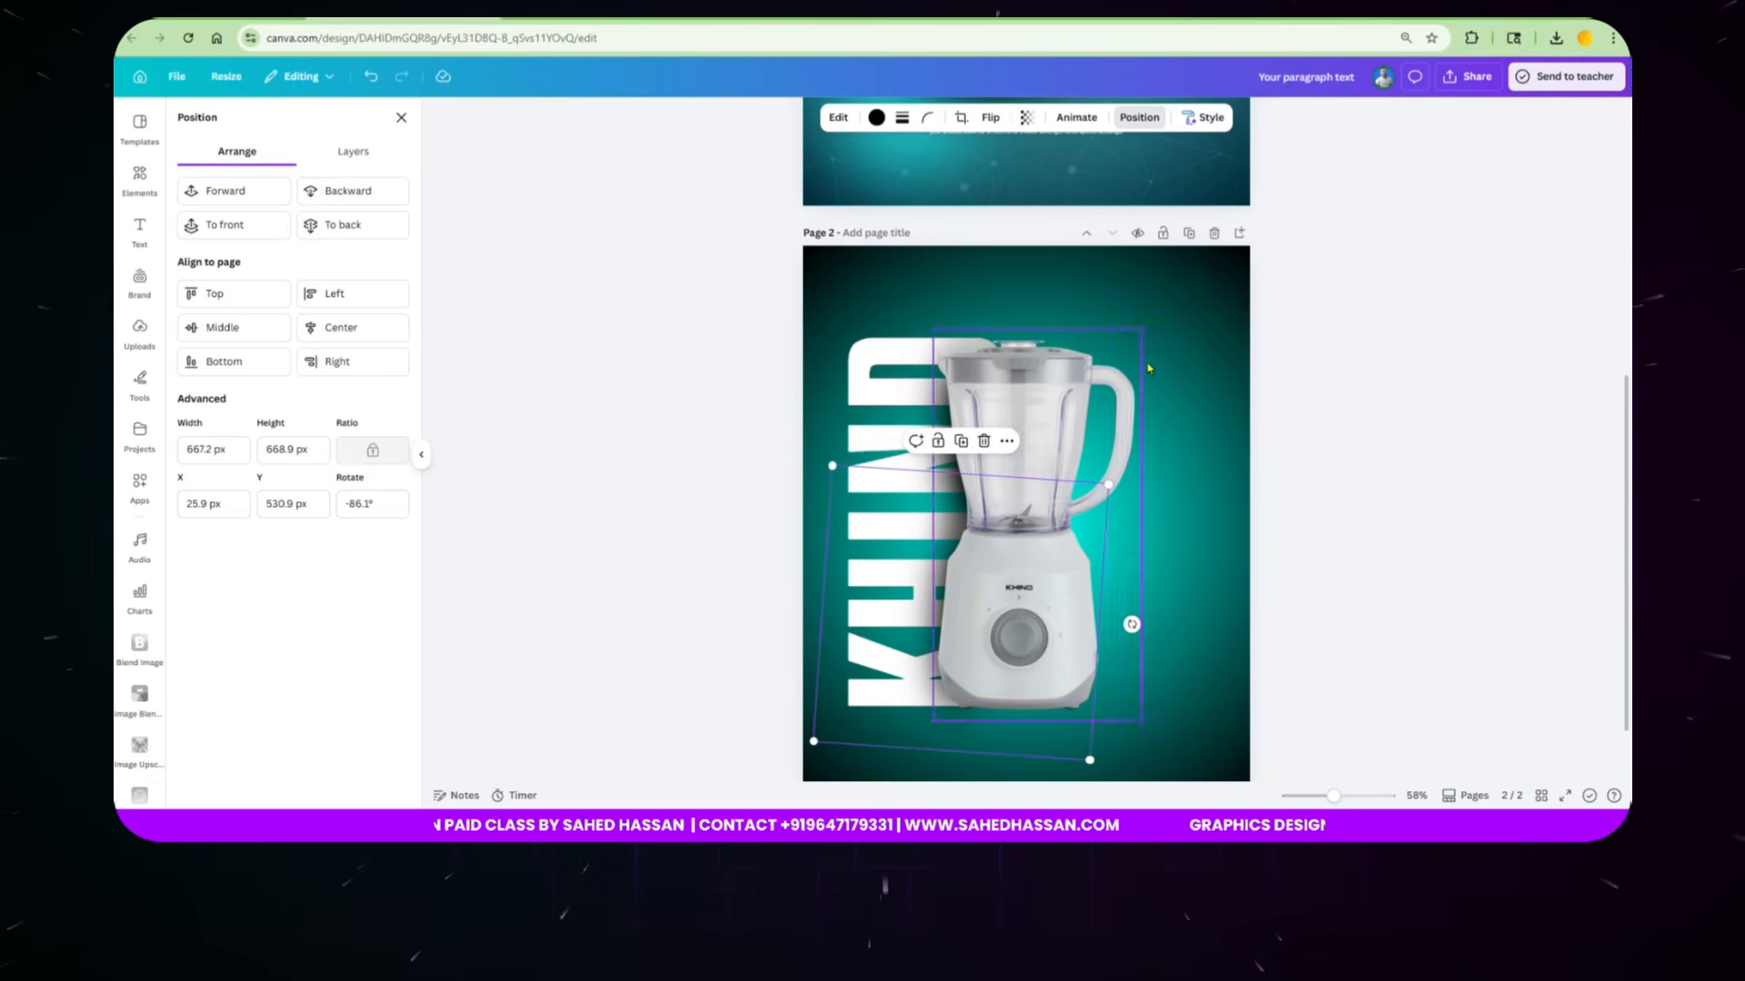
pyautogui.click(1204, 409)
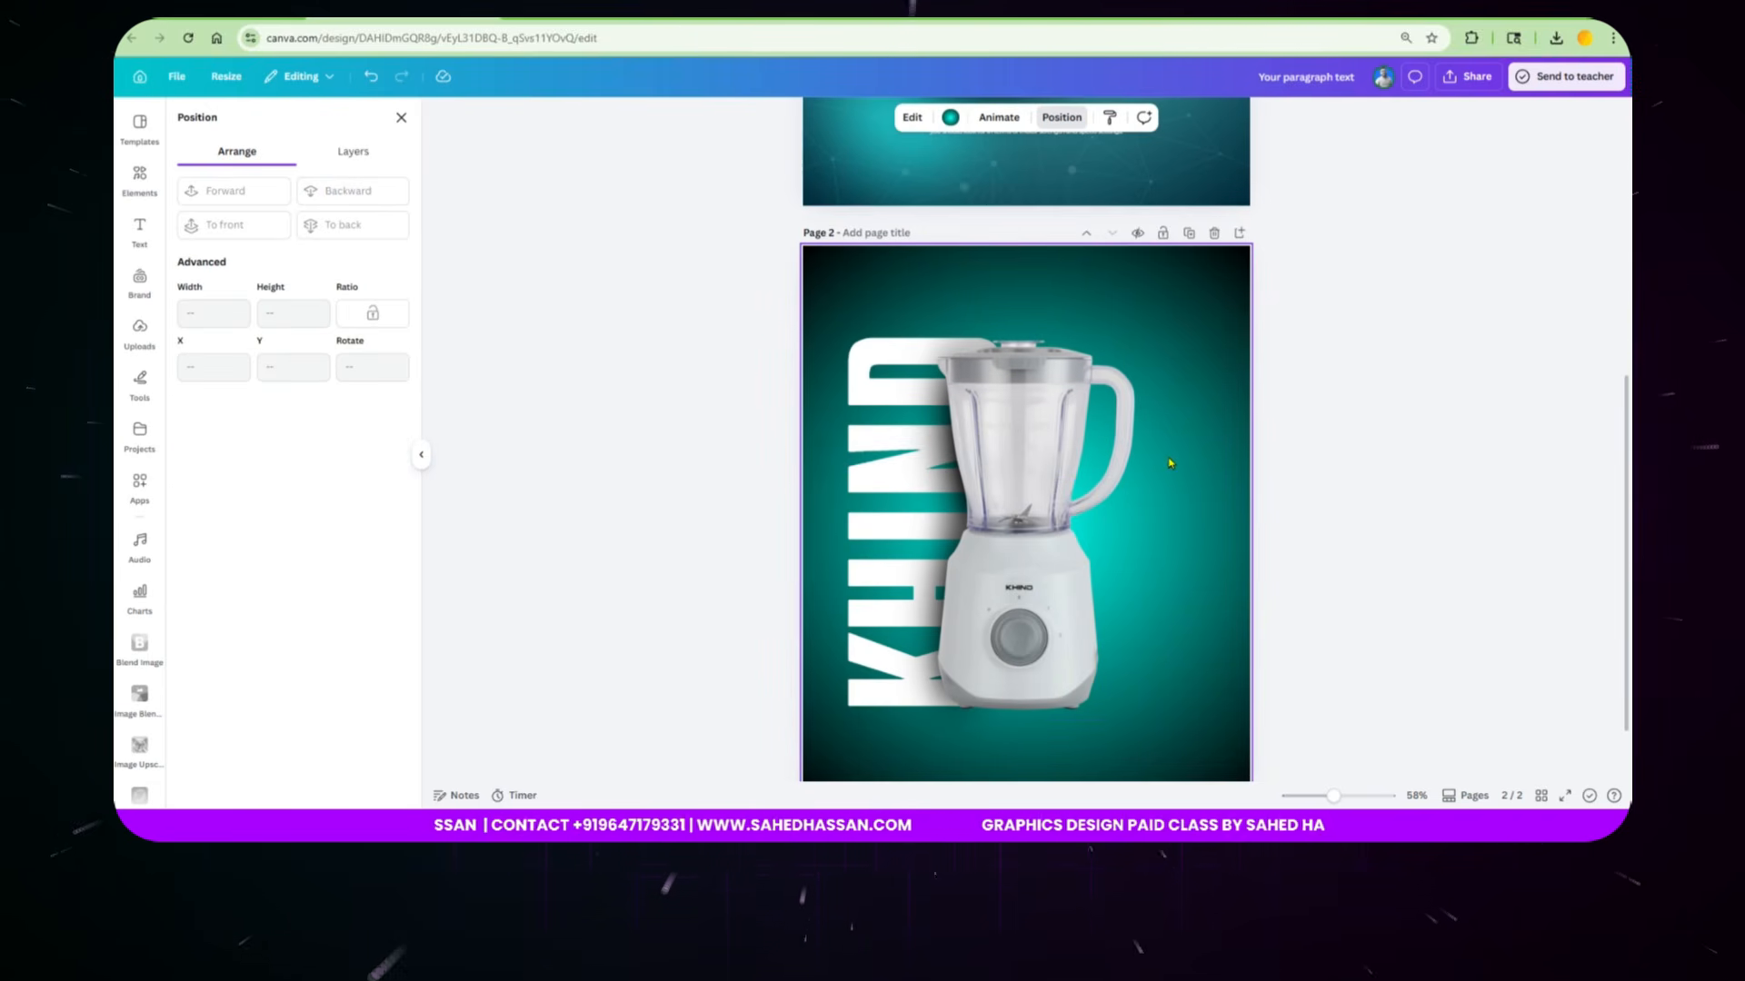
# Step: Add a flat black contact shadow graphic from the shadow results, place it under the blender's base, and enlarge it to about 983 px wide
pyautogui.scroll(4, 1169, 459)
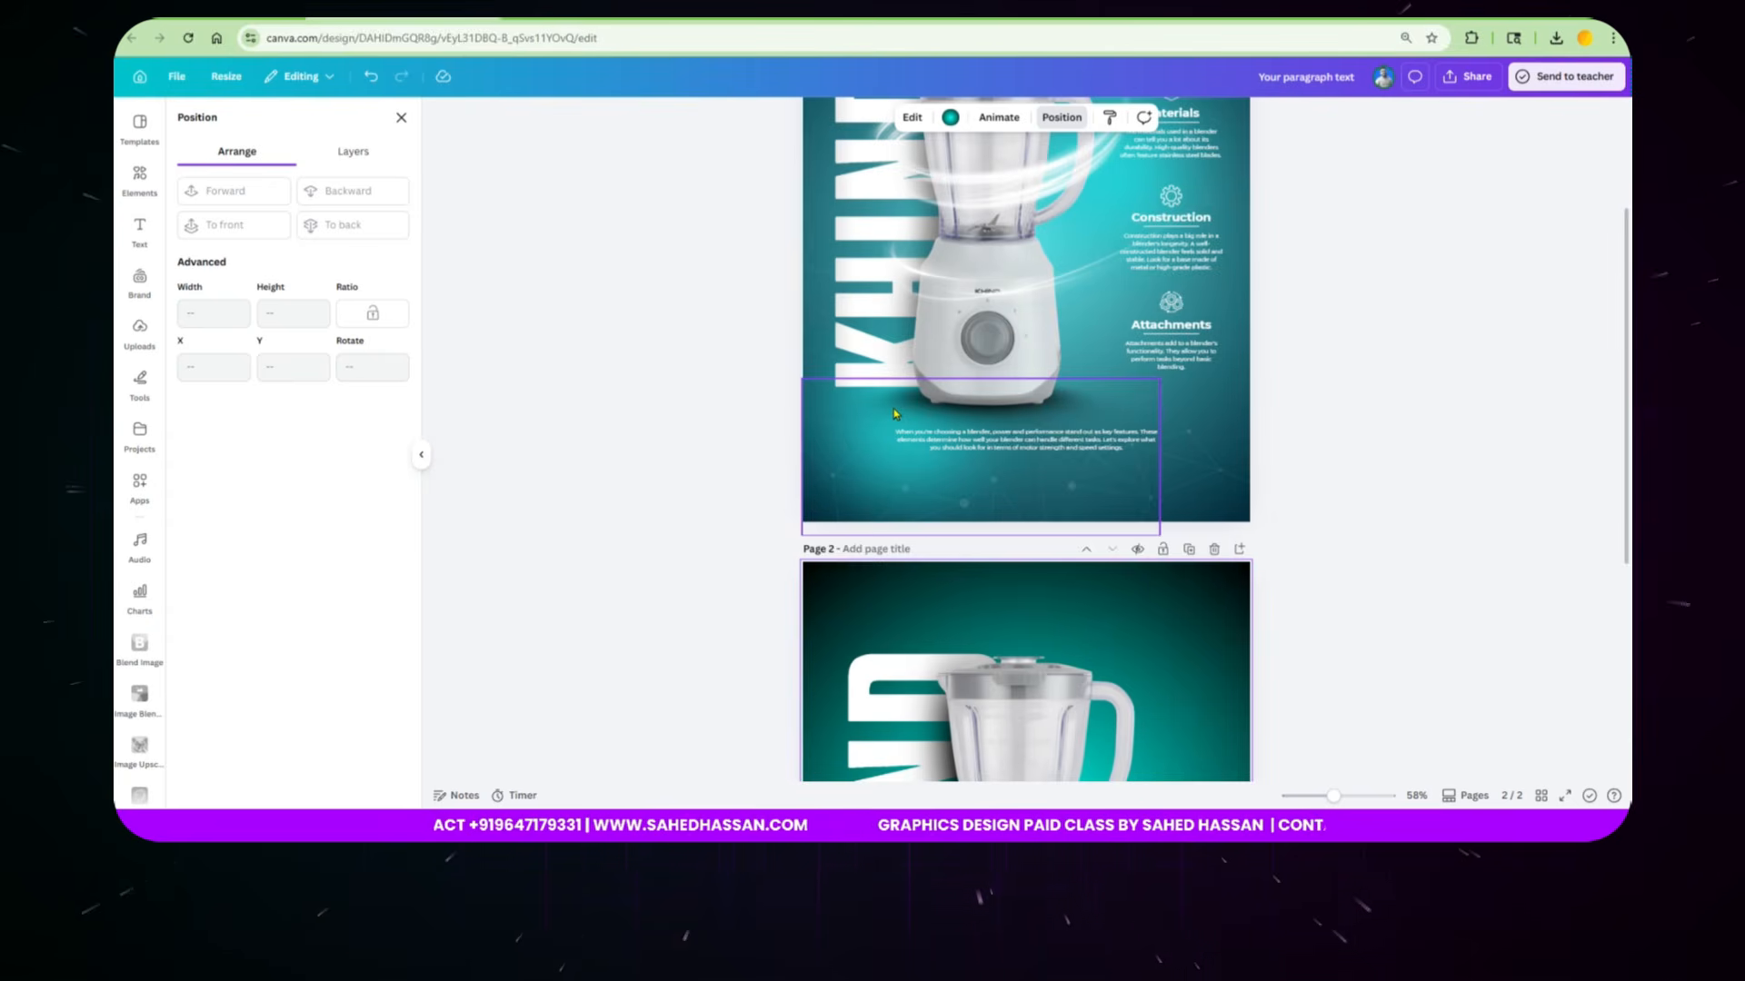
pyautogui.scroll(-3, 1095, 735)
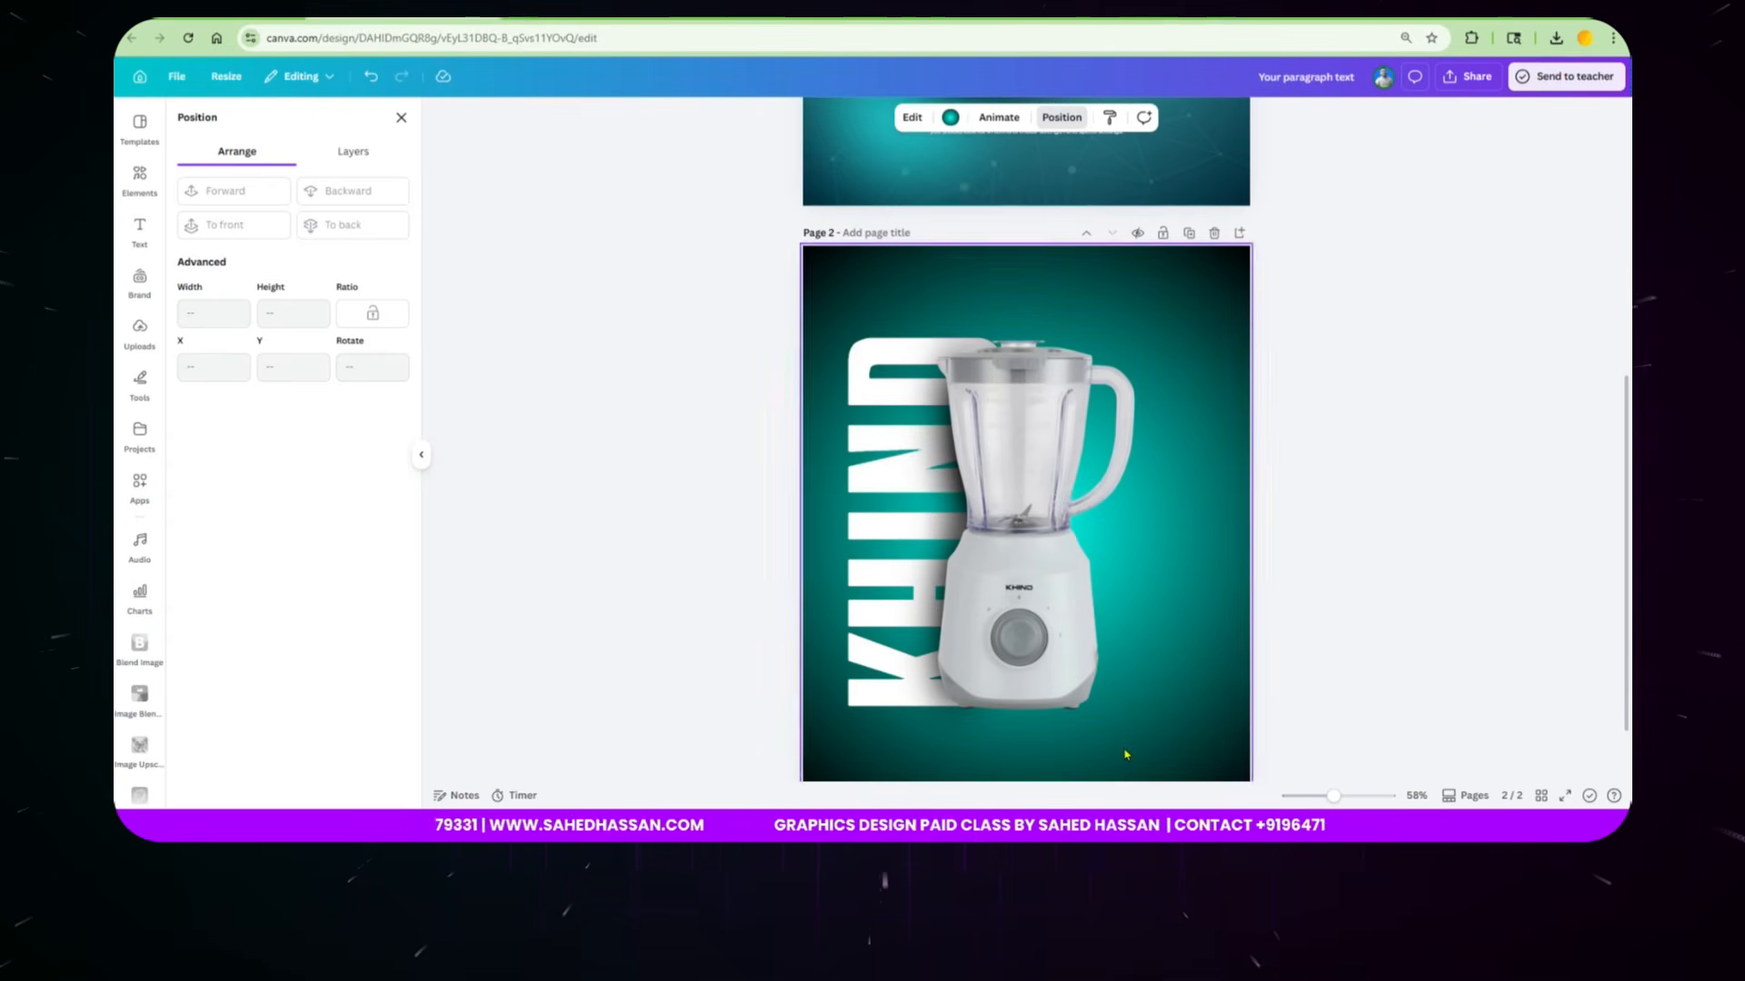
pyautogui.click(156, 193)
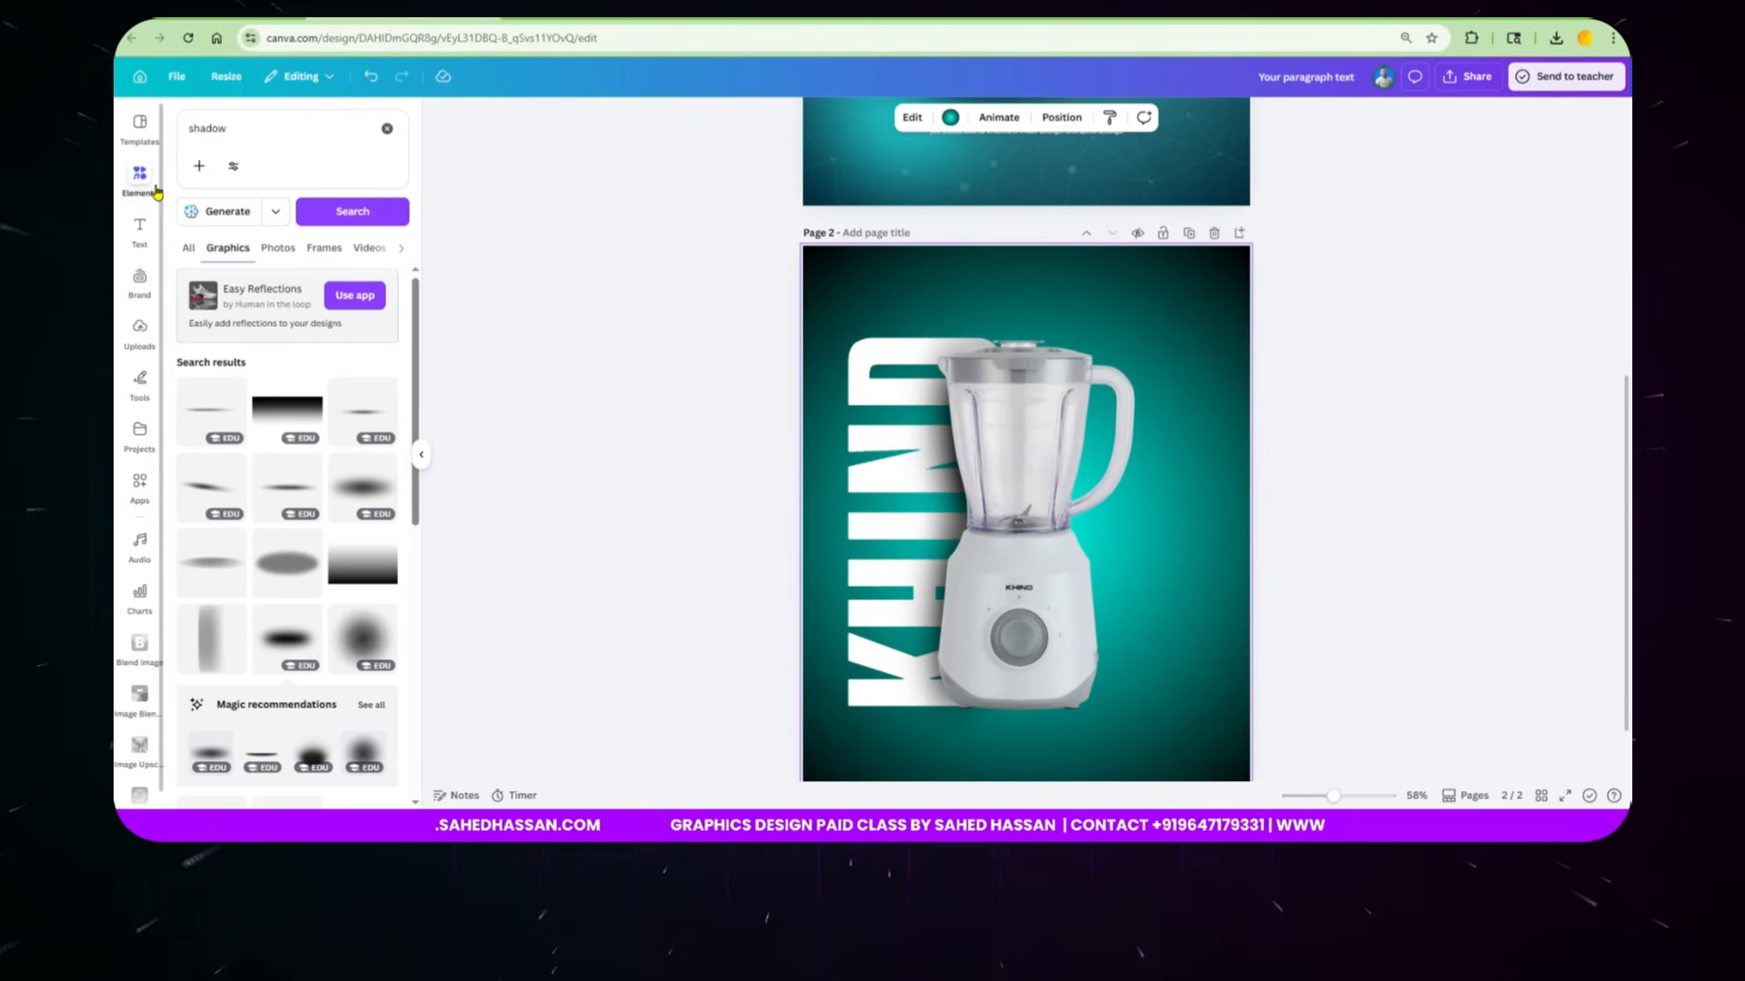
pyautogui.scroll(-4, 308, 635)
pyautogui.scroll(-5, 308, 635)
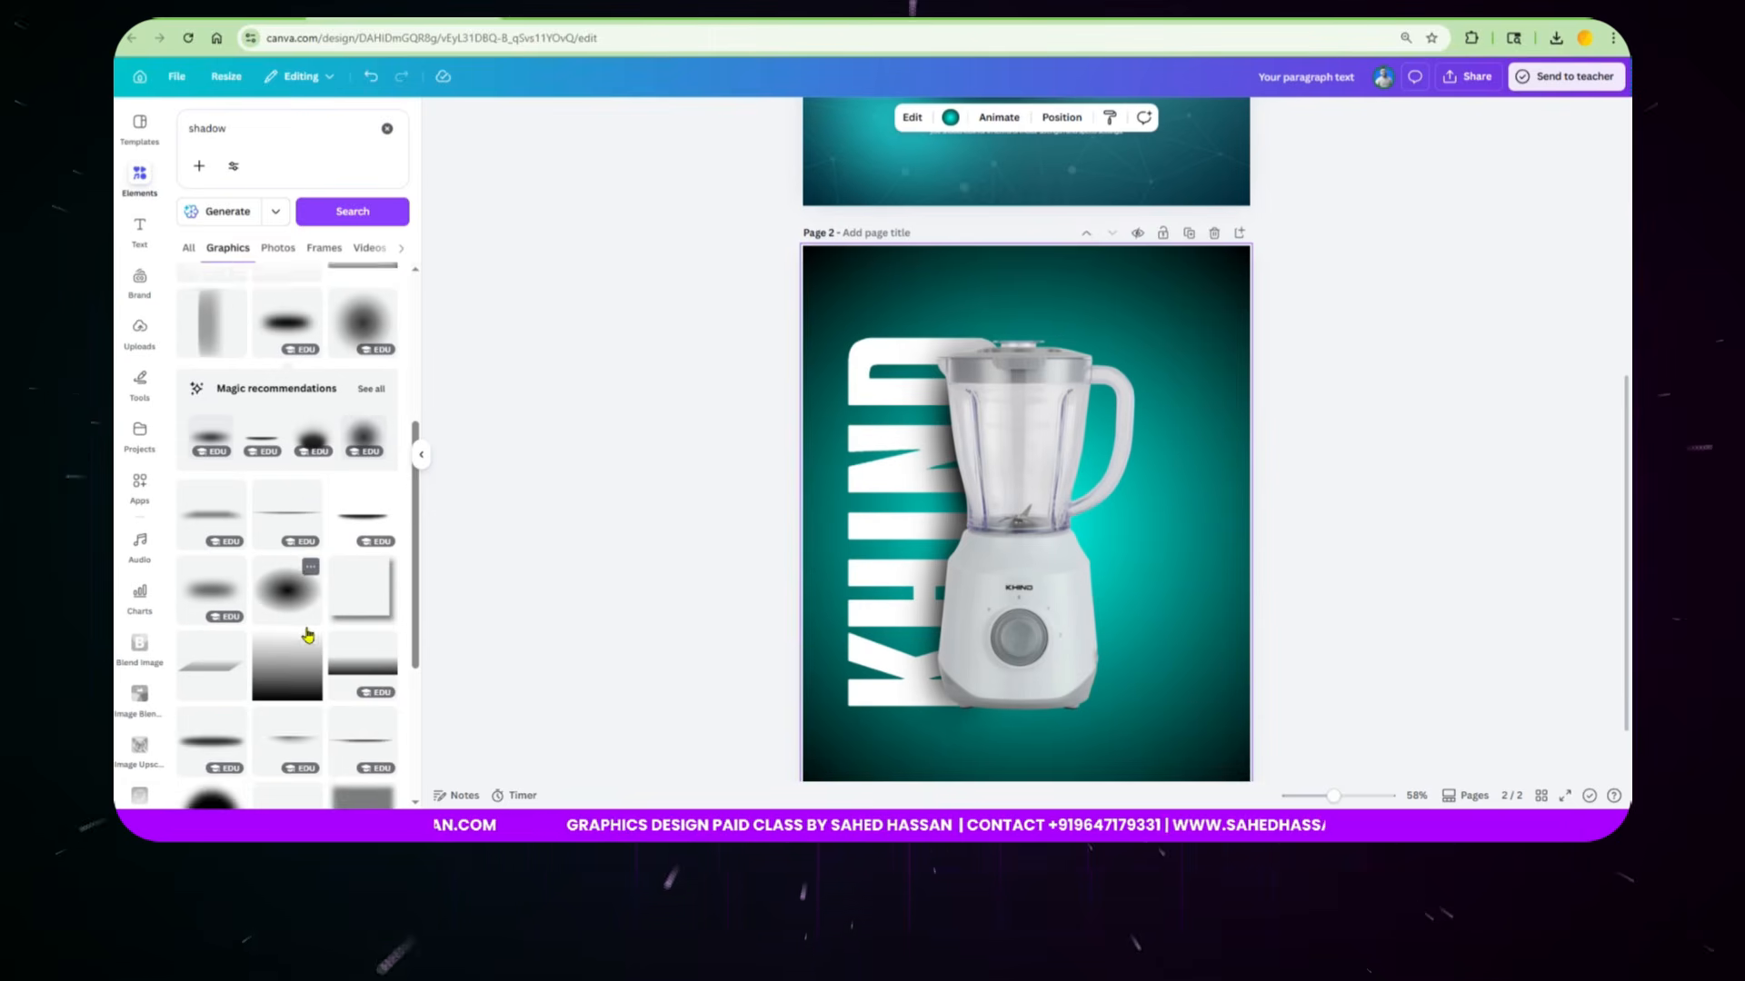
pyautogui.scroll(-2, 297, 629)
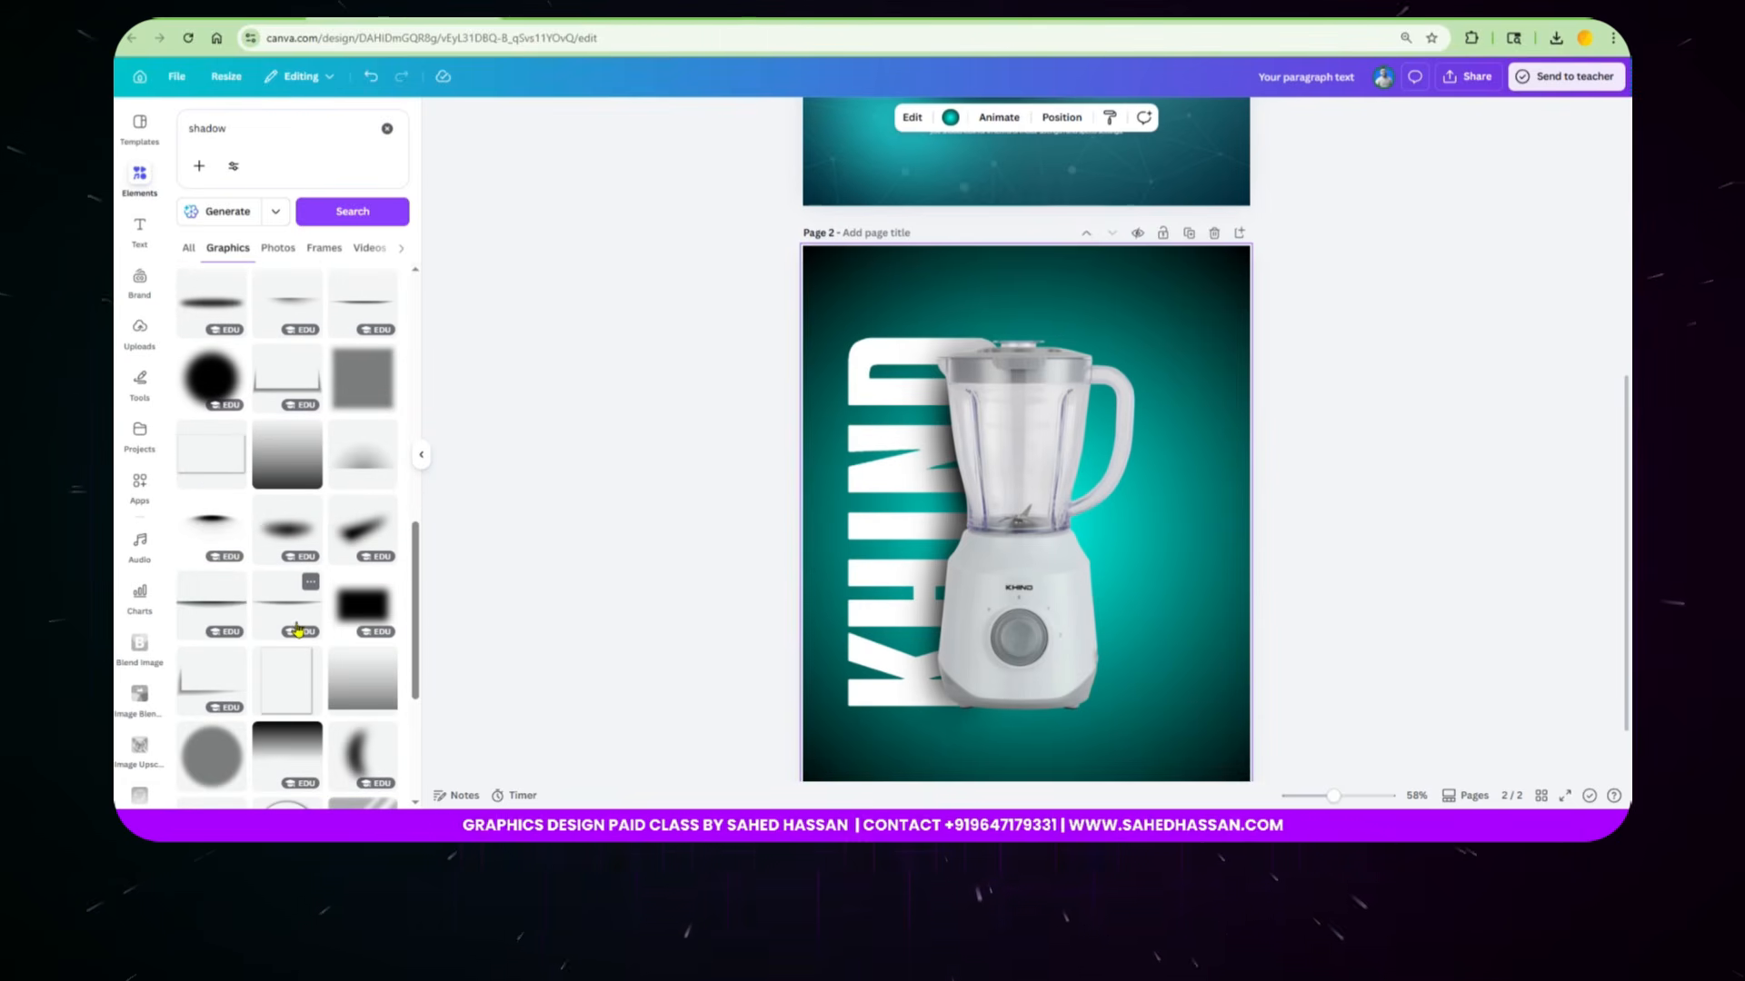
pyautogui.click(206, 531)
pyautogui.moveTo(1121, 527); pyautogui.dragTo(1119, 751)
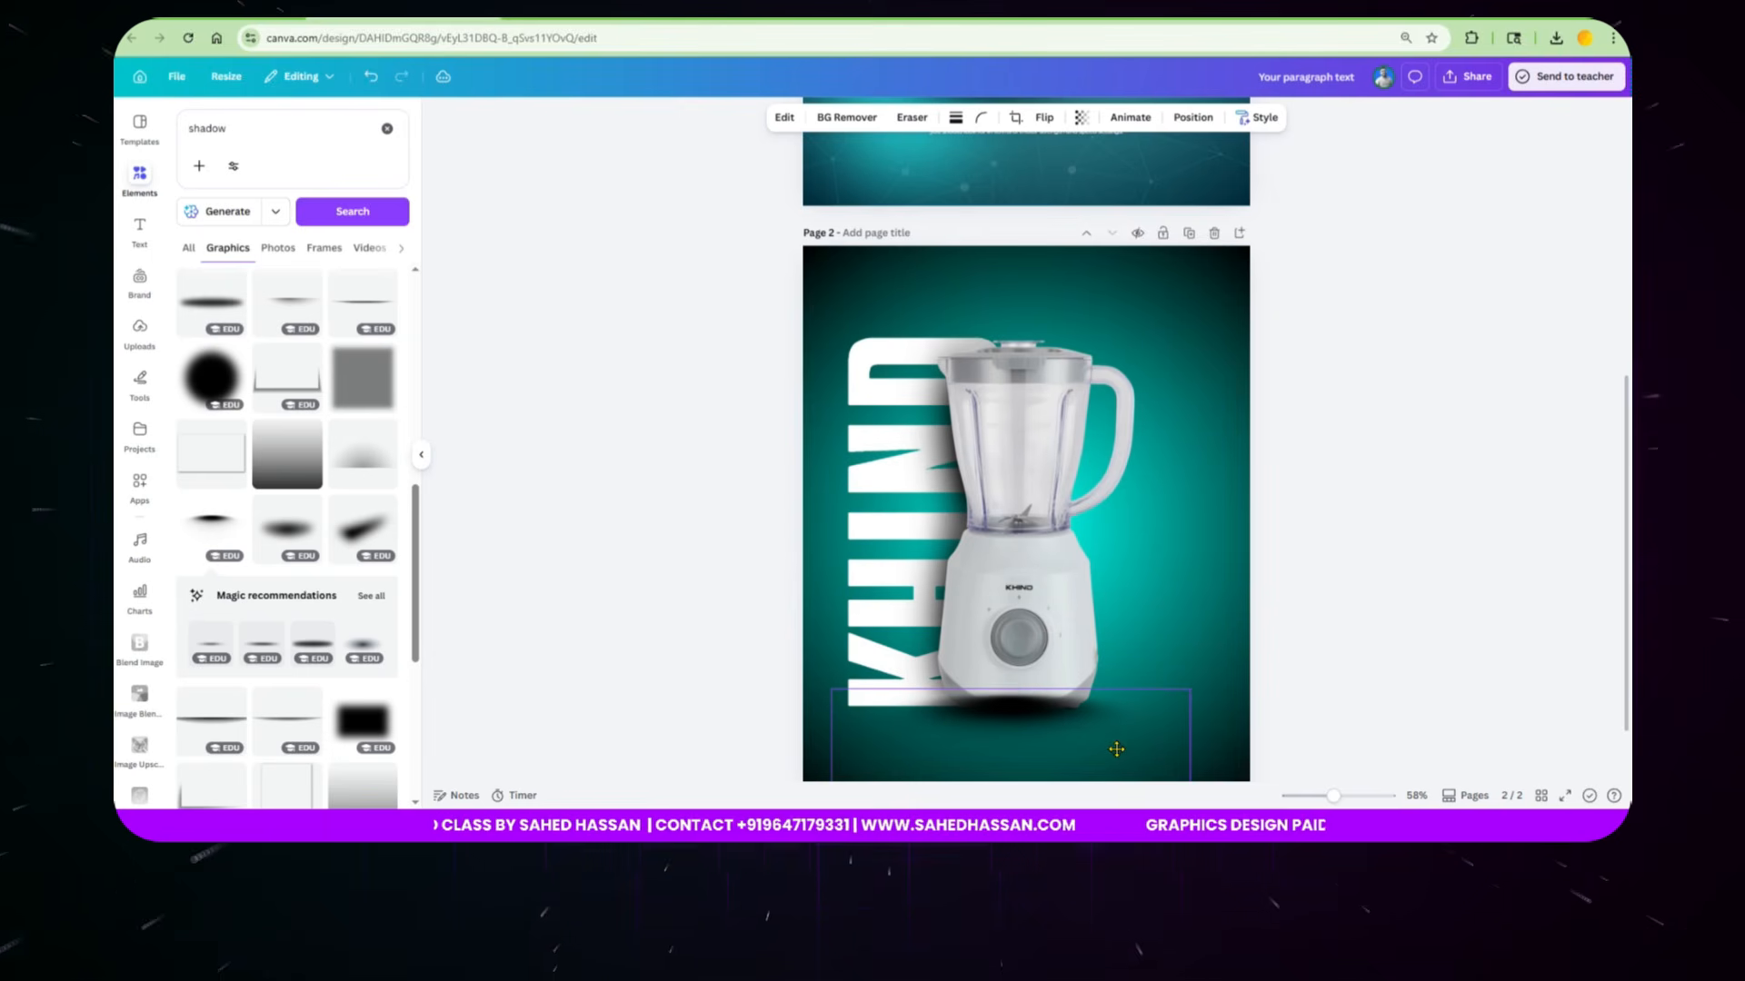
pyautogui.moveTo(1187, 686); pyautogui.dragTo(1136, 718)
pyautogui.scroll(-2, 1125, 701)
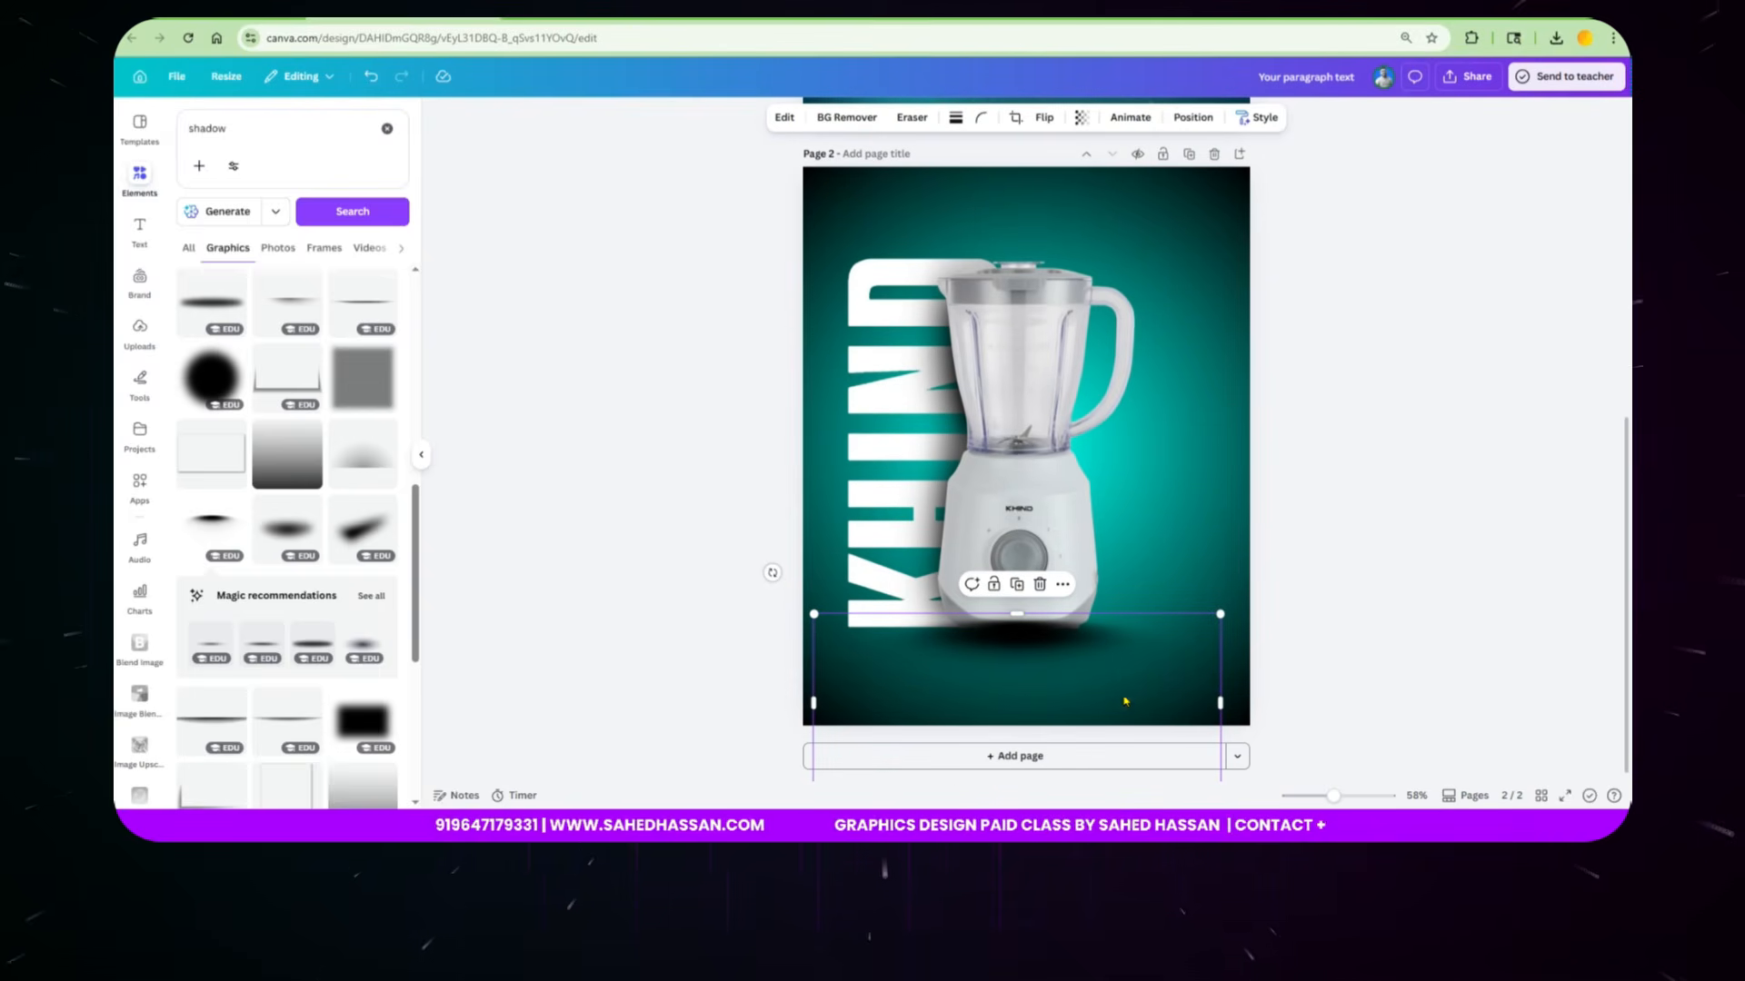
# Step: Send the ground shadow one layer back behind the blender and nudge it up against the base to a Y position of about 1060 px
pyautogui.click(1192, 117)
pyautogui.click(337, 198)
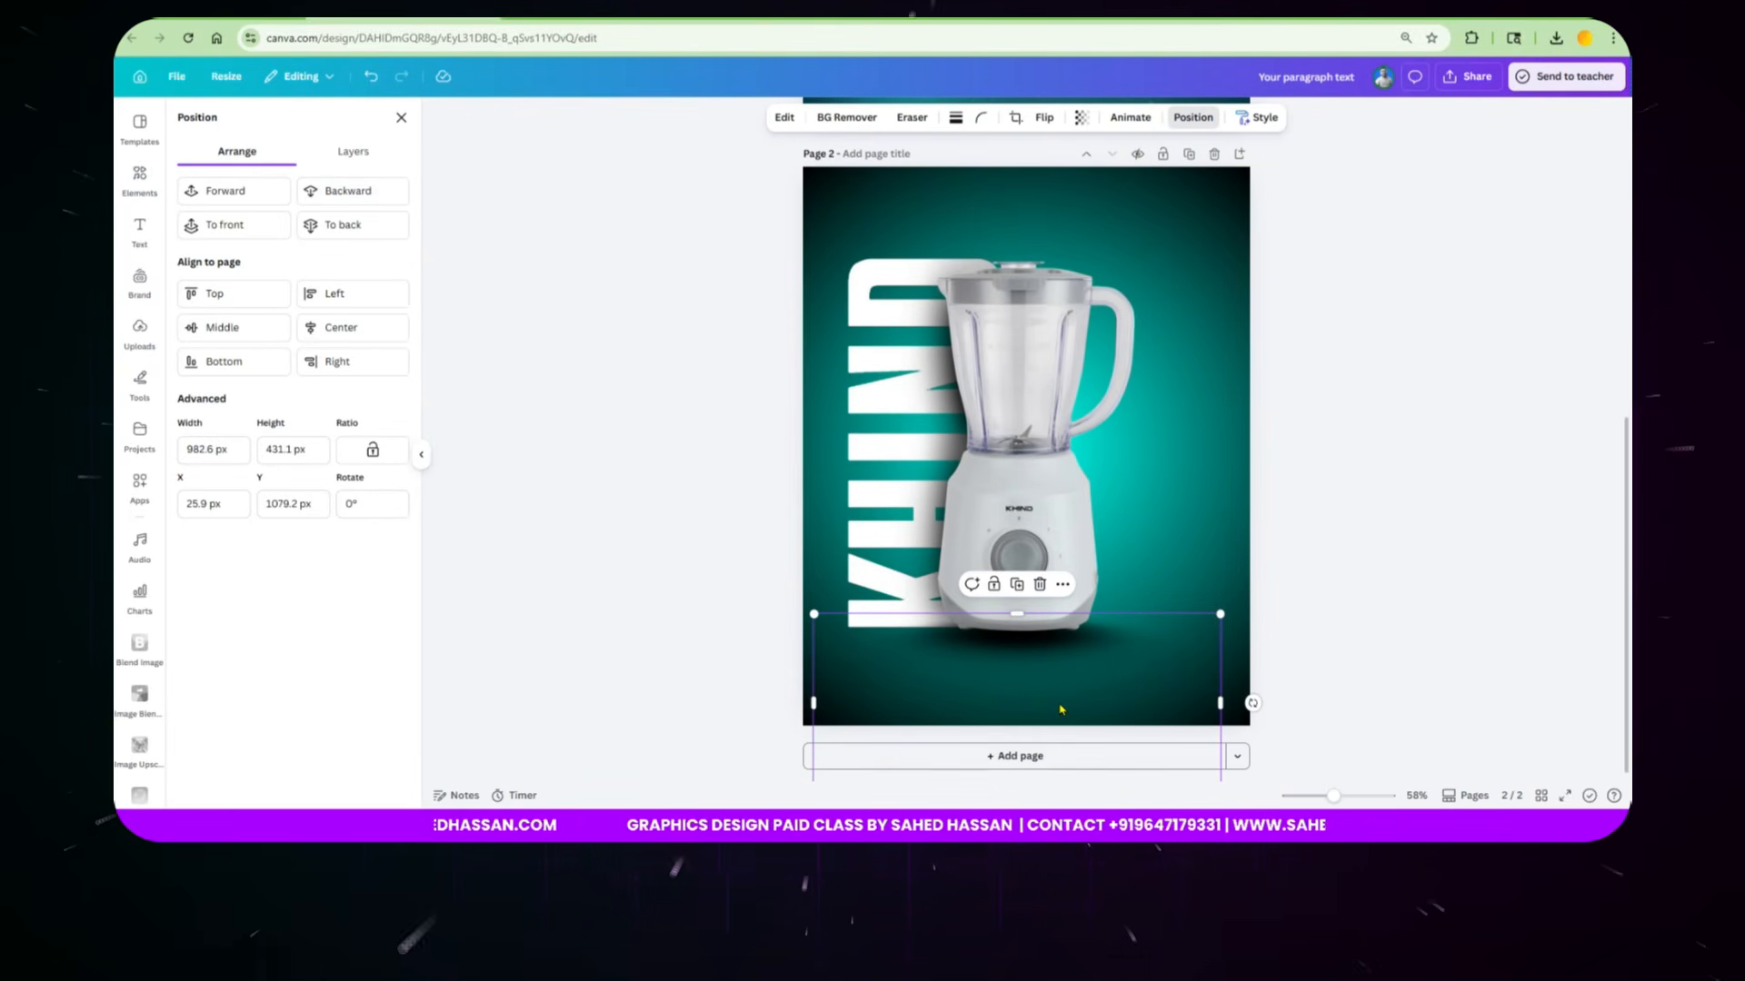
pyautogui.scroll(5, 1061, 710)
pyautogui.moveTo(1061, 673); pyautogui.dragTo(1060, 658)
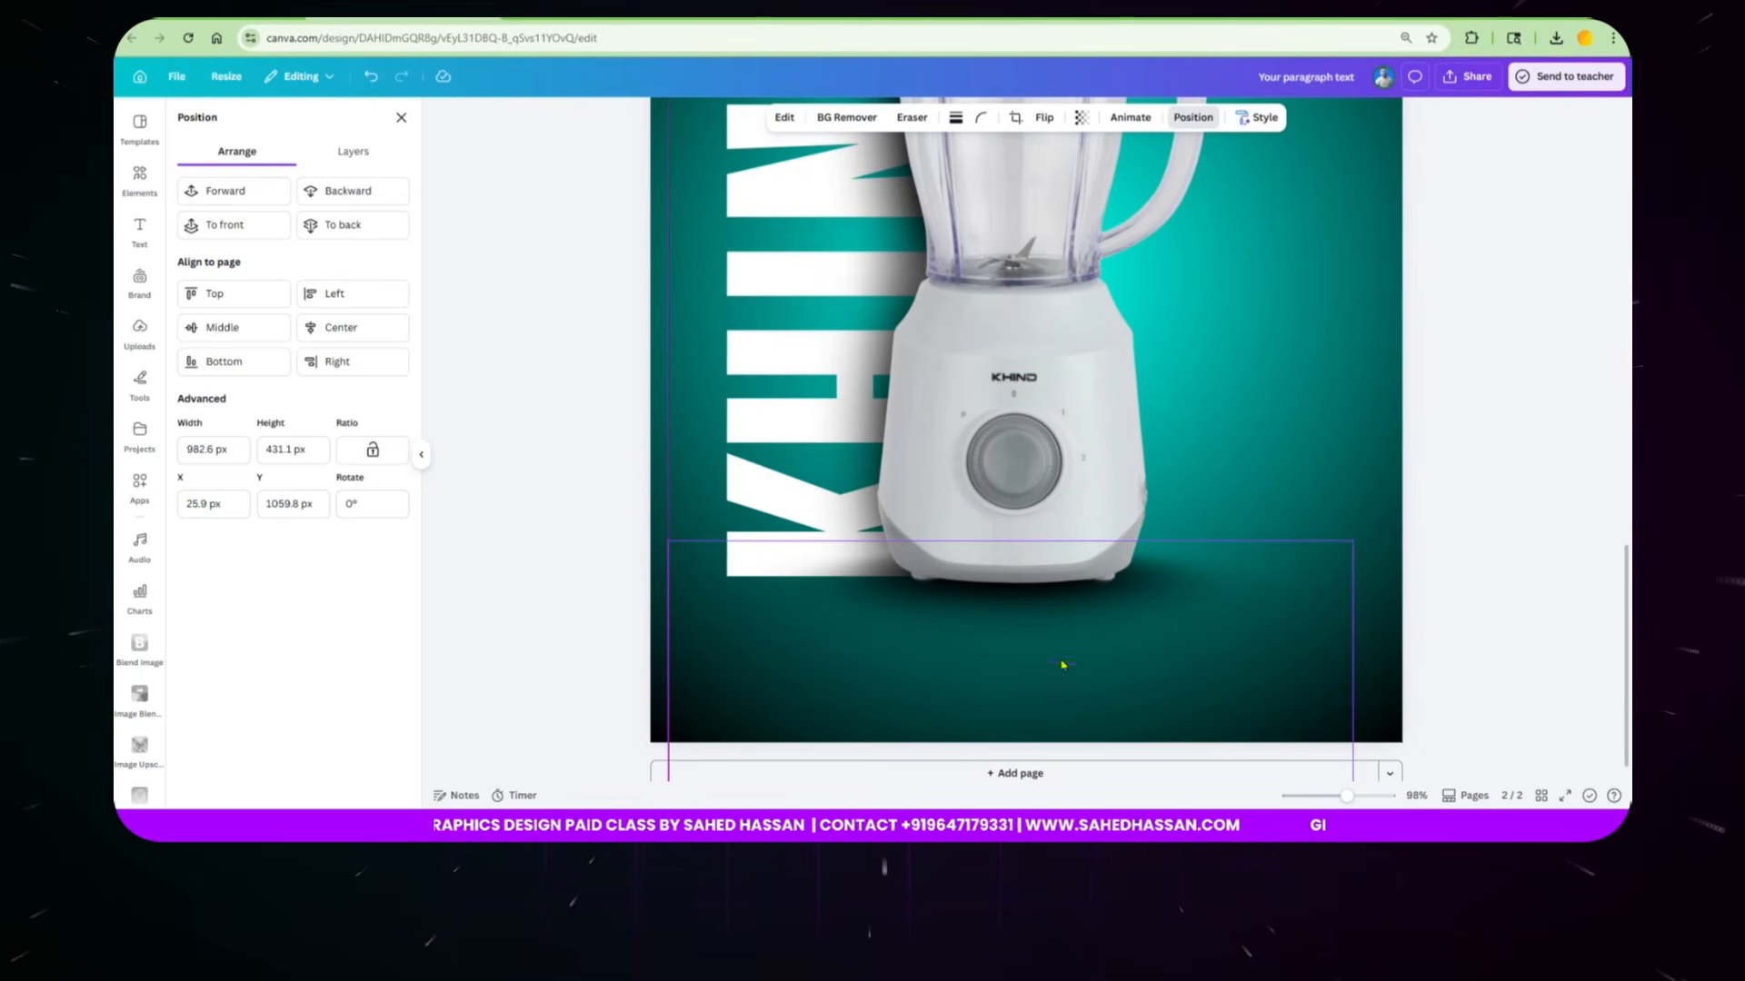
pyautogui.click(1296, 494)
pyautogui.scroll(-5, 1222, 591)
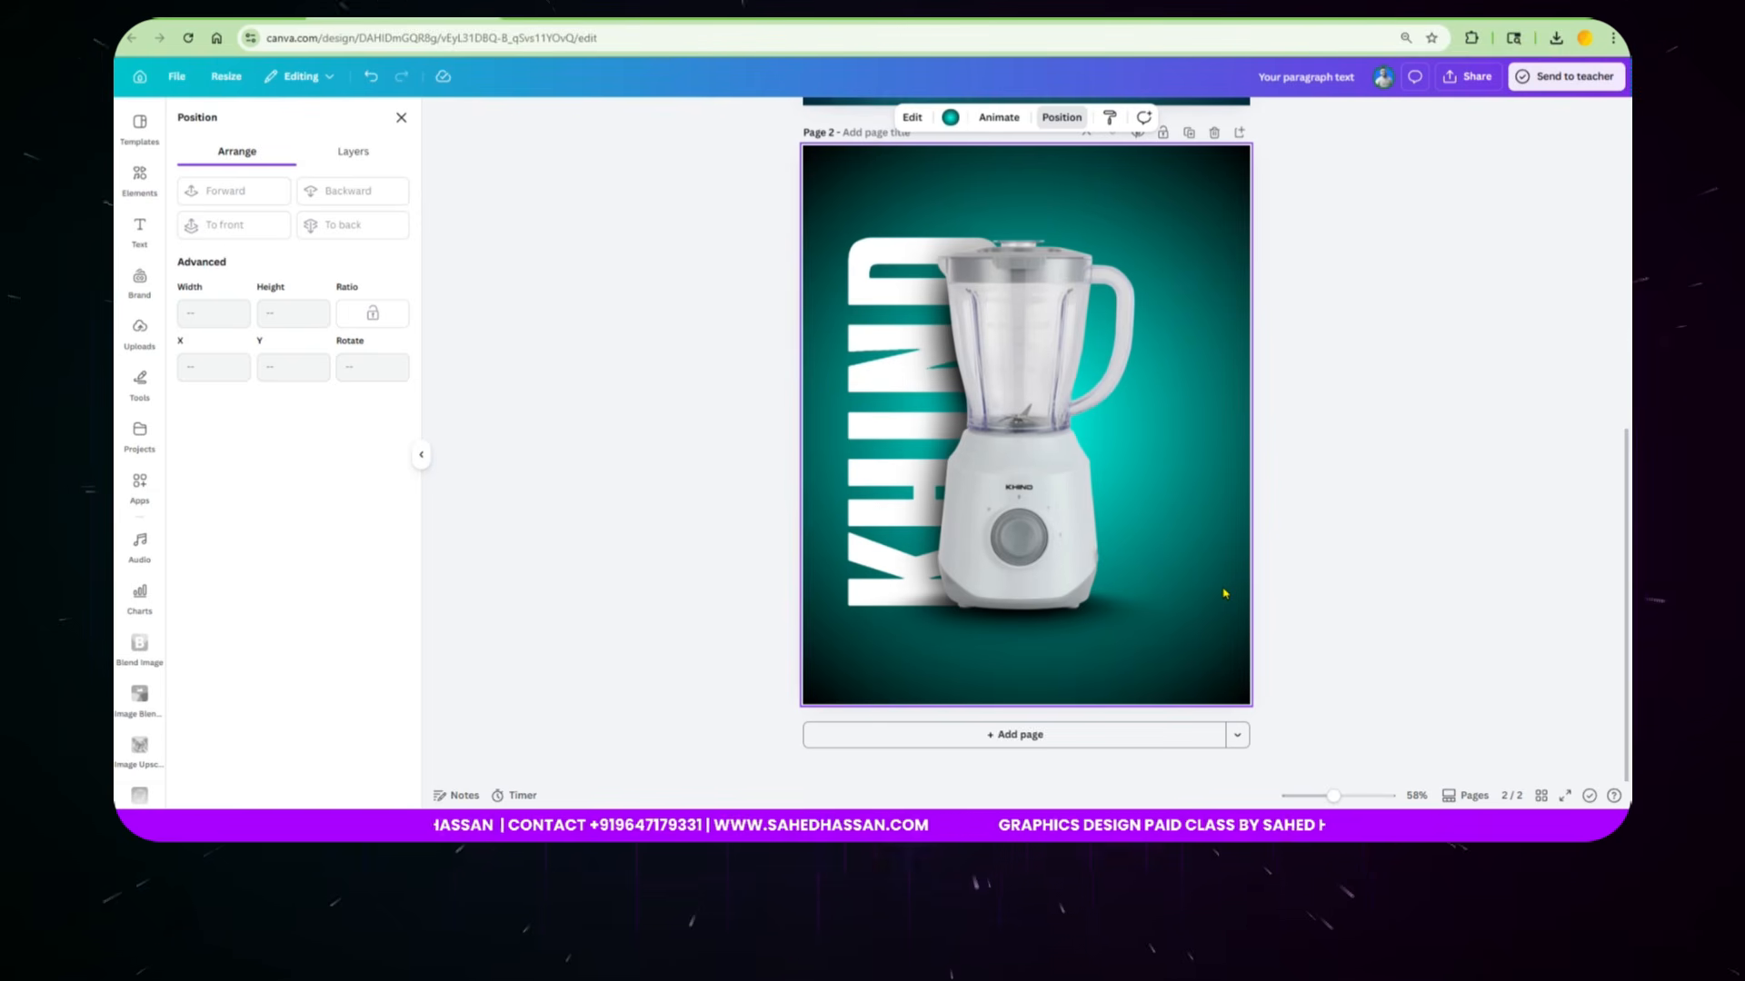
# Step: Search the elements library for "wind trail" and limit the results to graphics
pyautogui.scroll(5, 1223, 594)
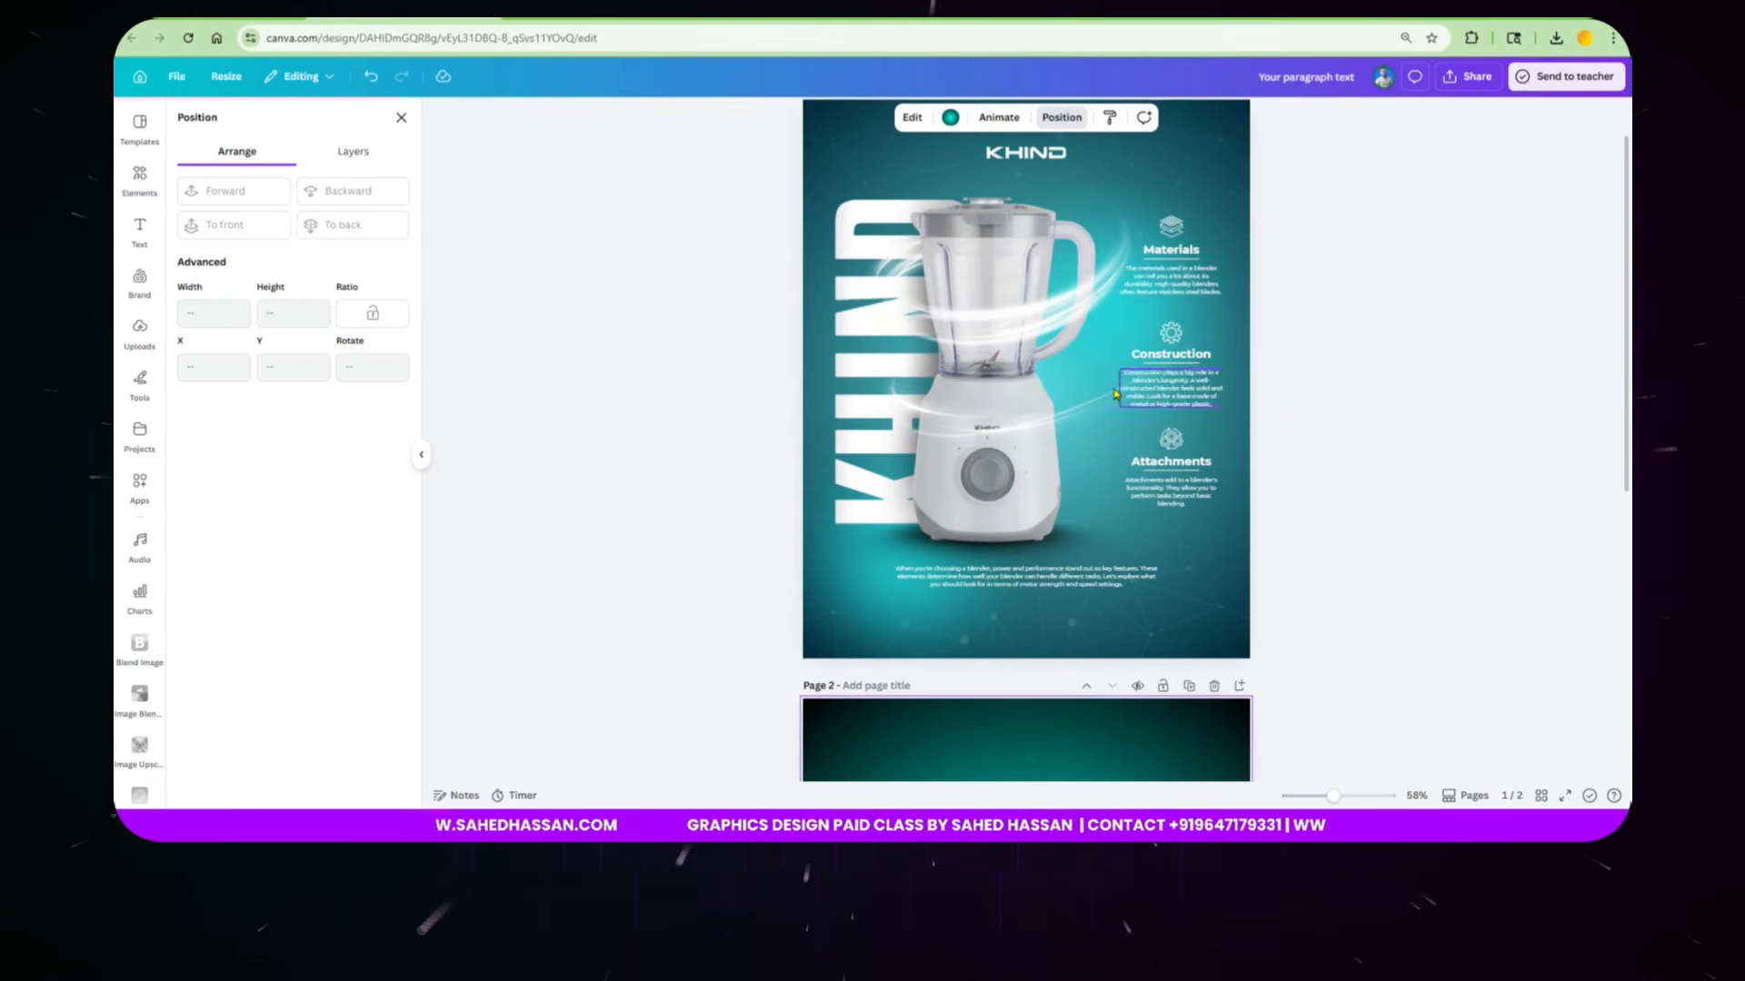
pyautogui.scroll(-5, 1022, 530)
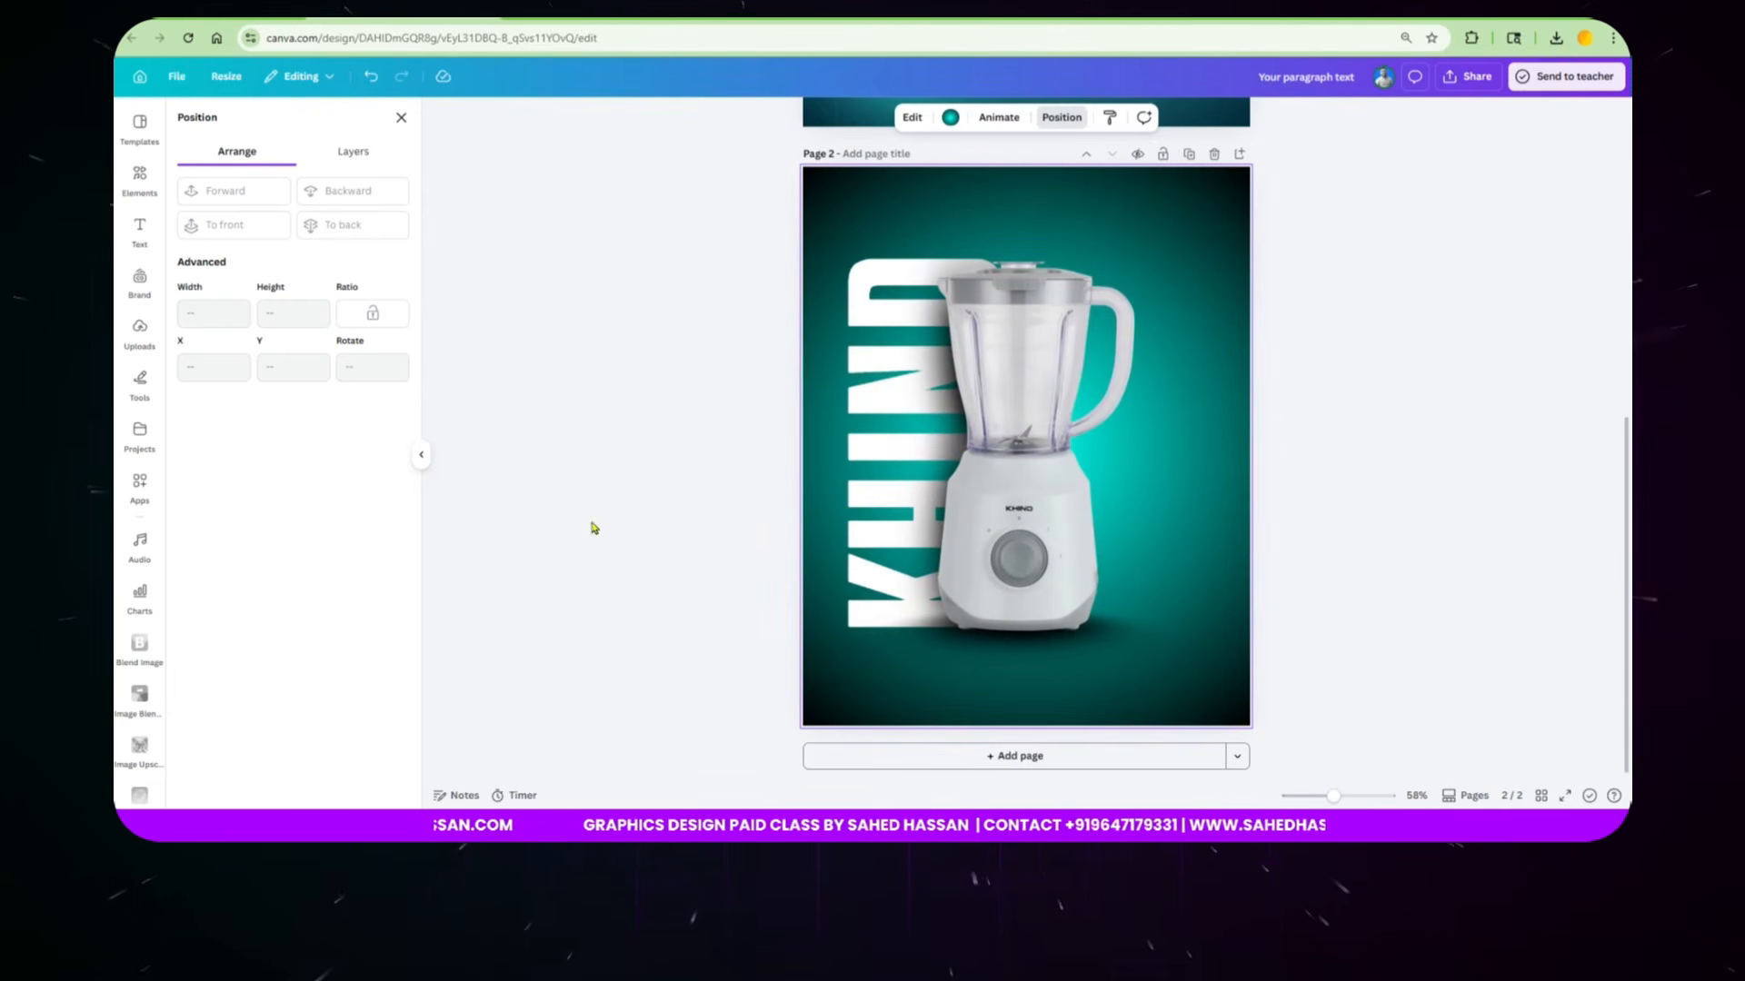
pyautogui.click(139, 179)
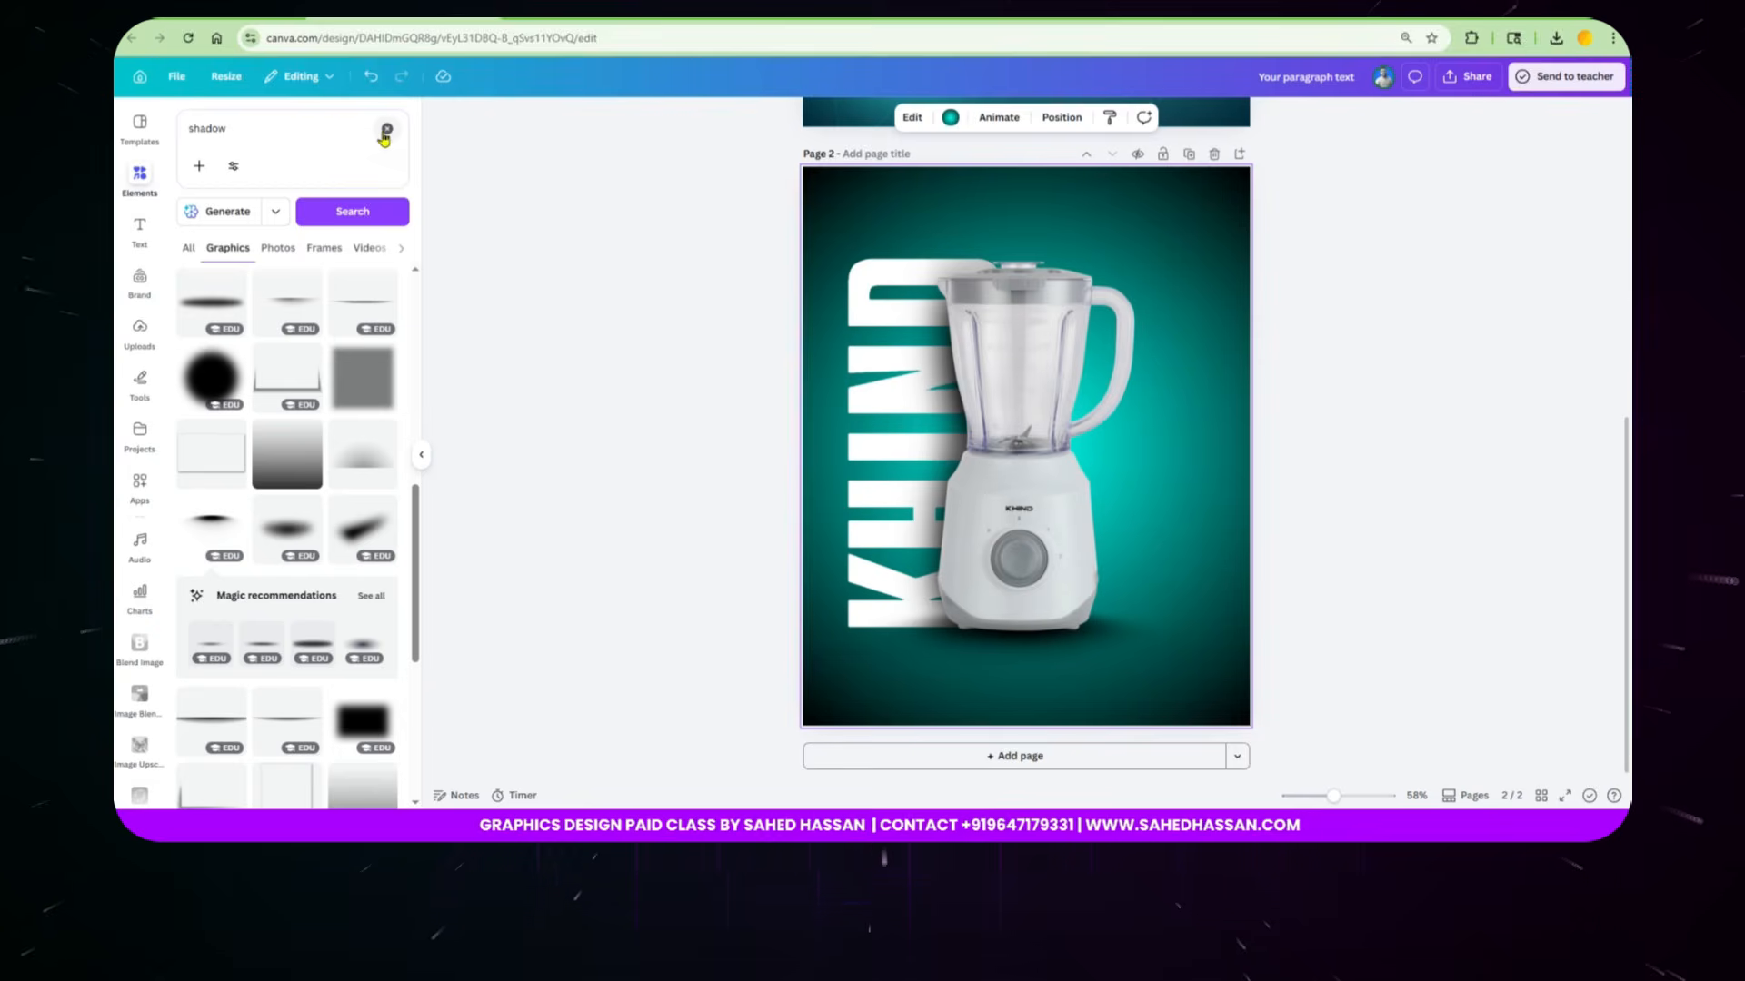
pyautogui.click(386, 131)
pyautogui.click(263, 127)
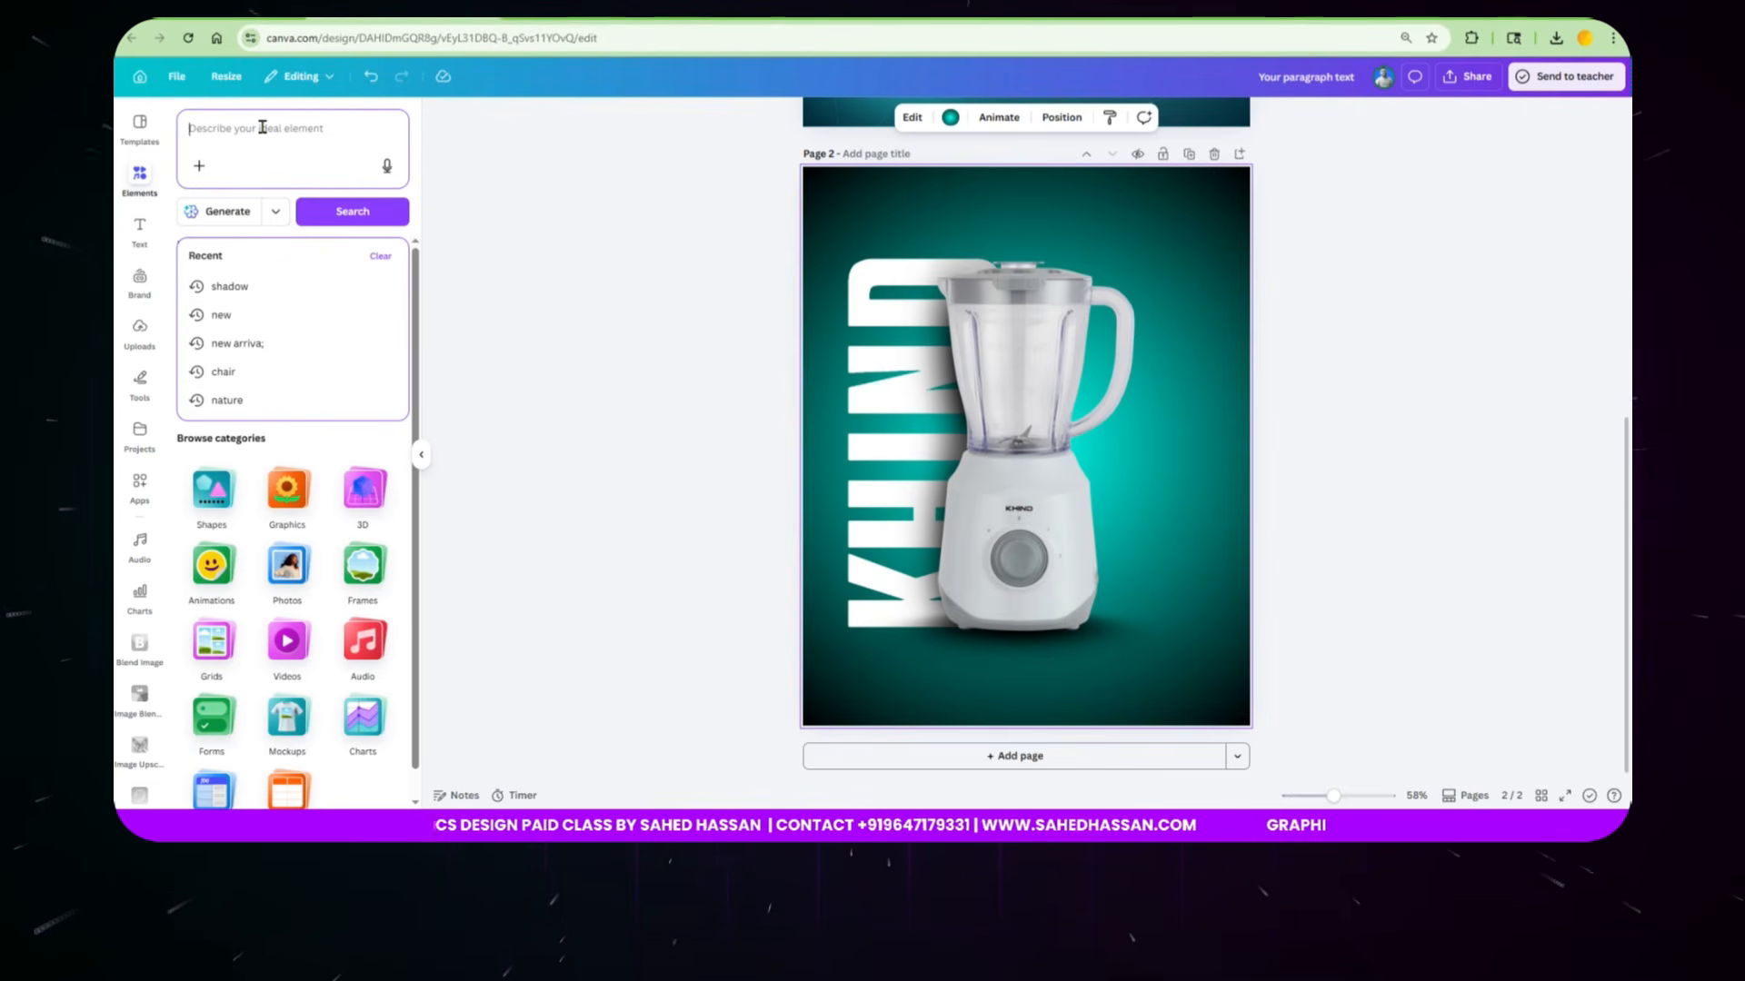
pyautogui.write('wi')
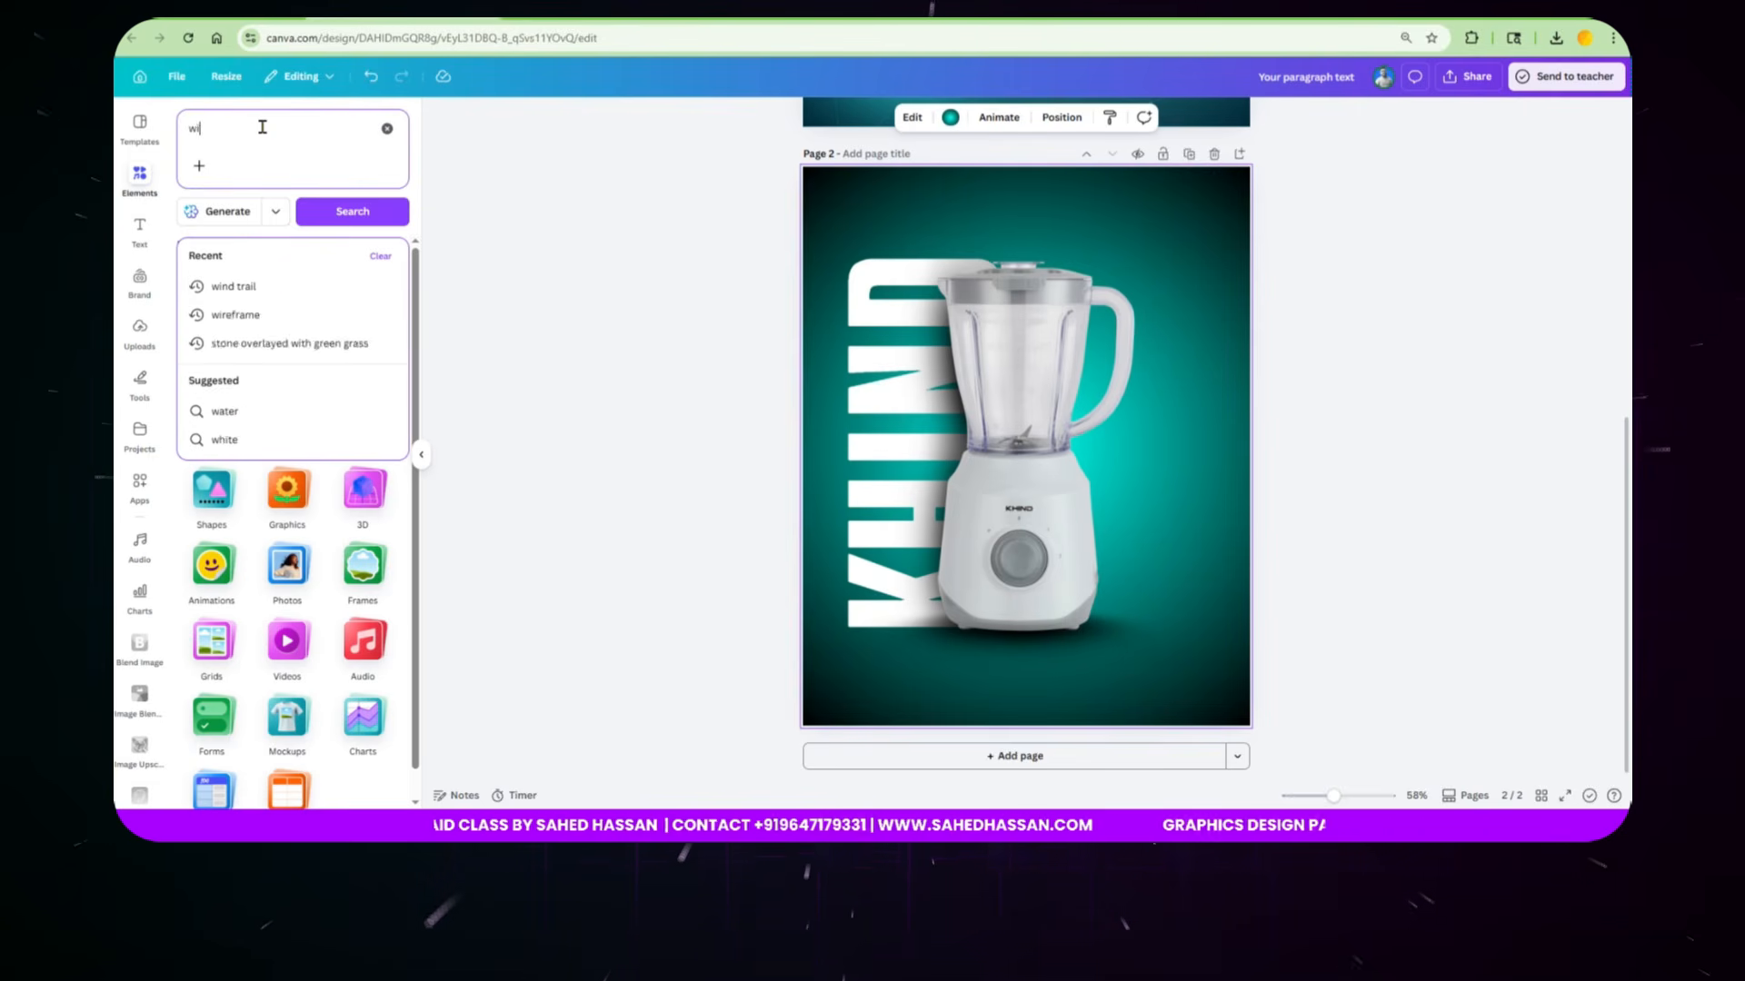
pyautogui.write('nd trail')
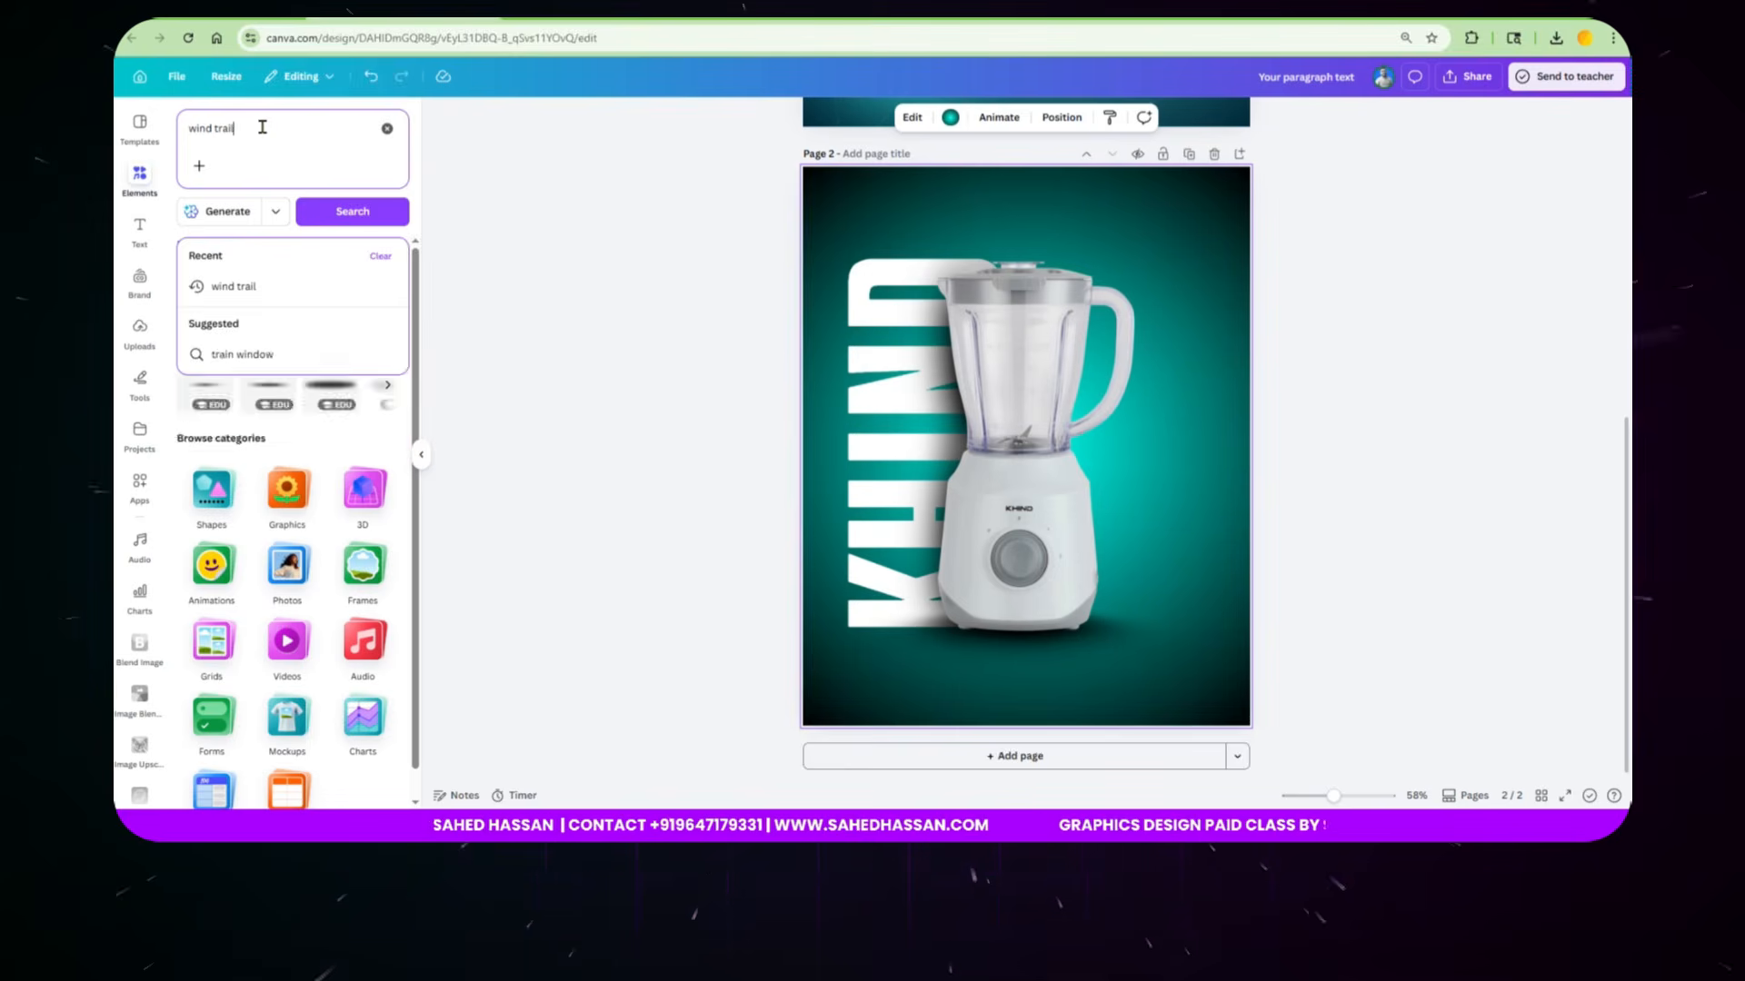
pyautogui.press('Return')
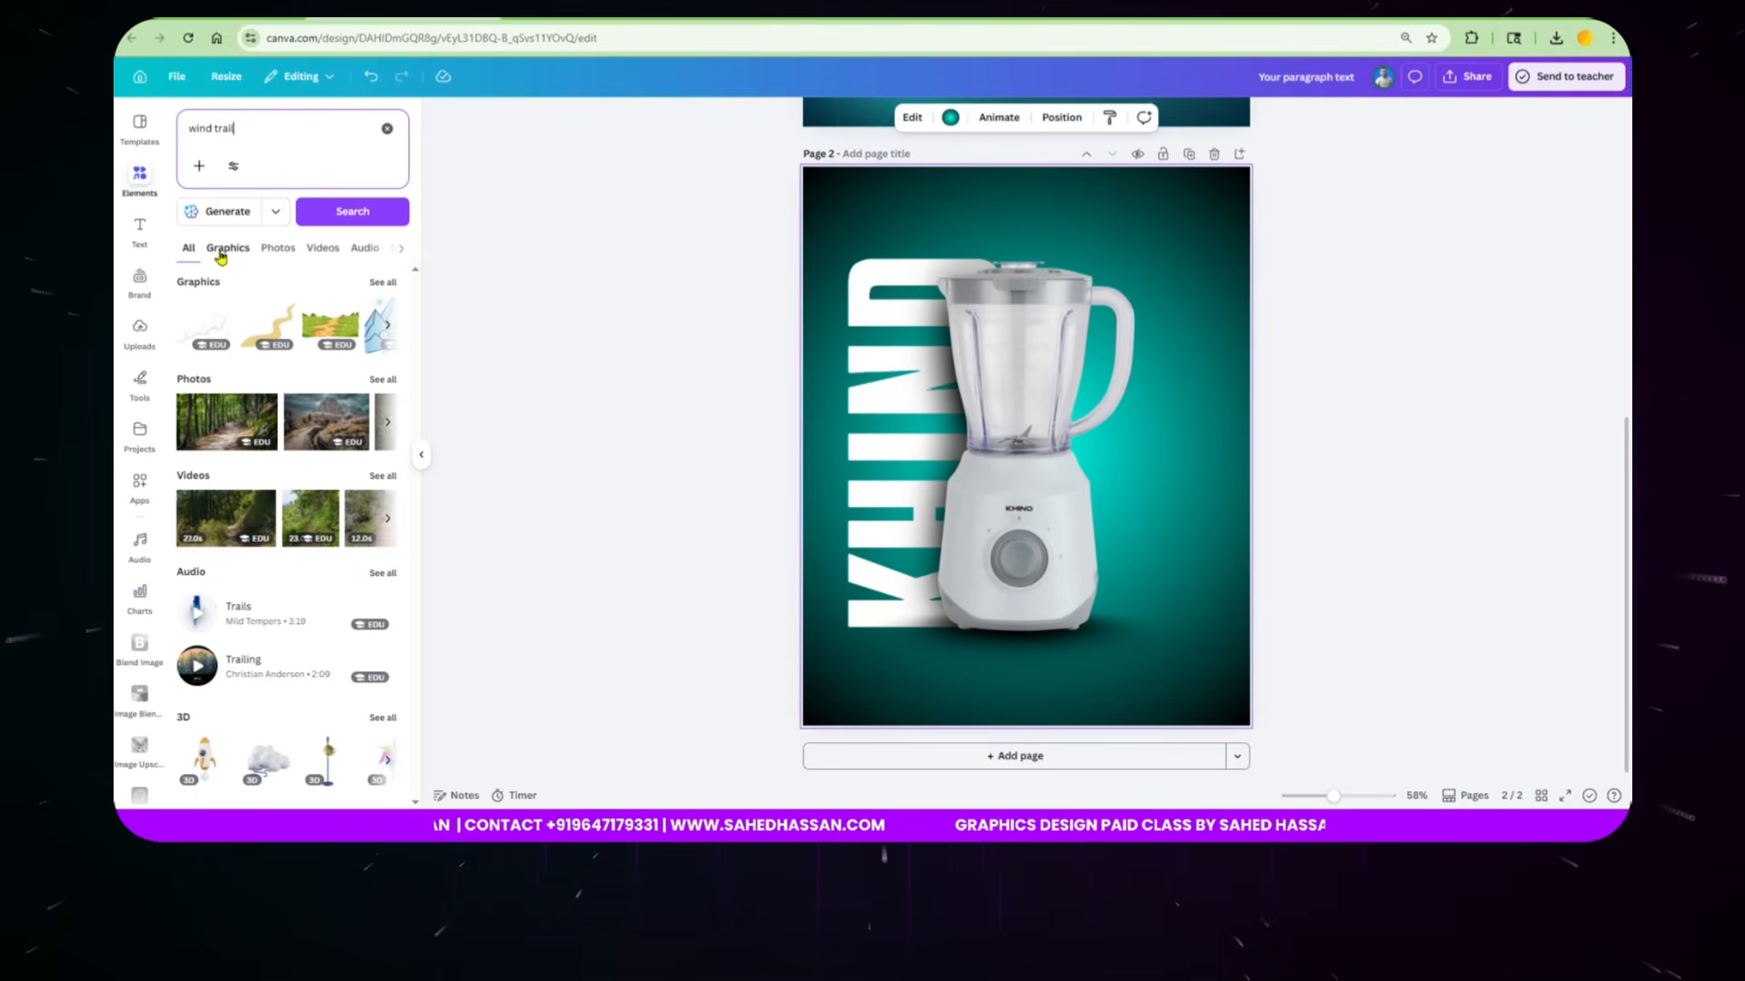
pyautogui.click(220, 258)
# Step: Add the faint white wind trail graphic and move it across the lower part of the blender jar
pyautogui.scroll(-1, 329, 523)
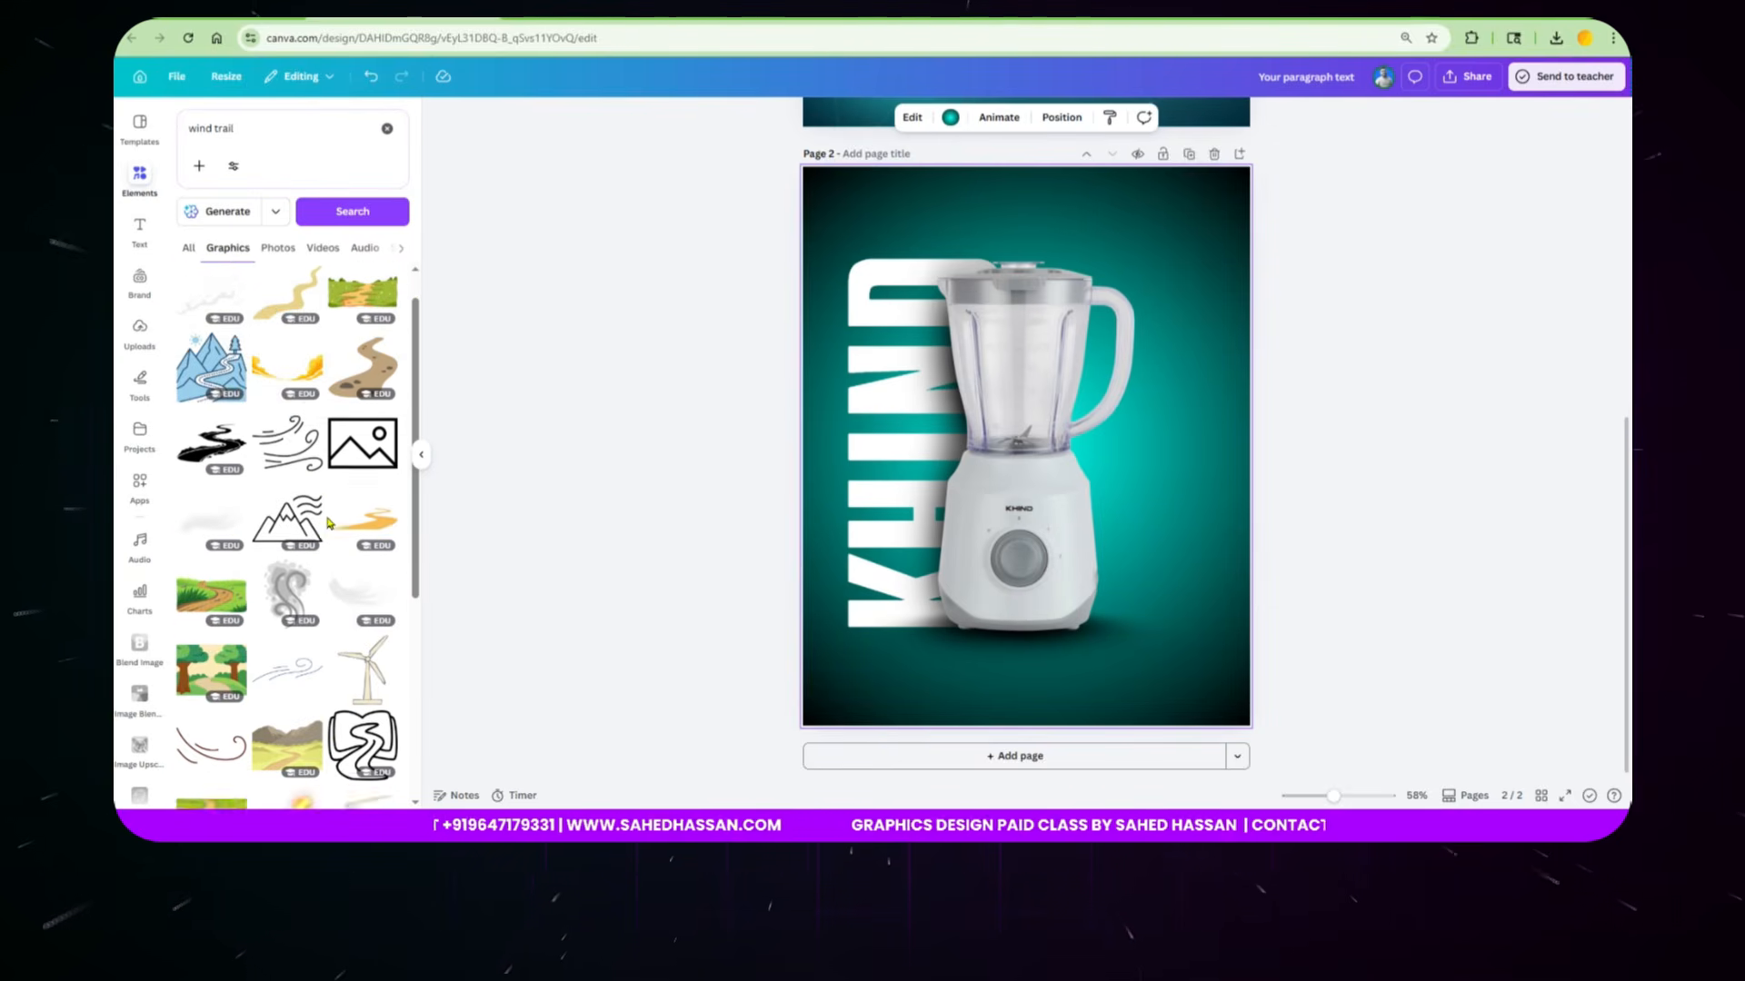
pyautogui.scroll(-1, 329, 523)
pyautogui.click(211, 402)
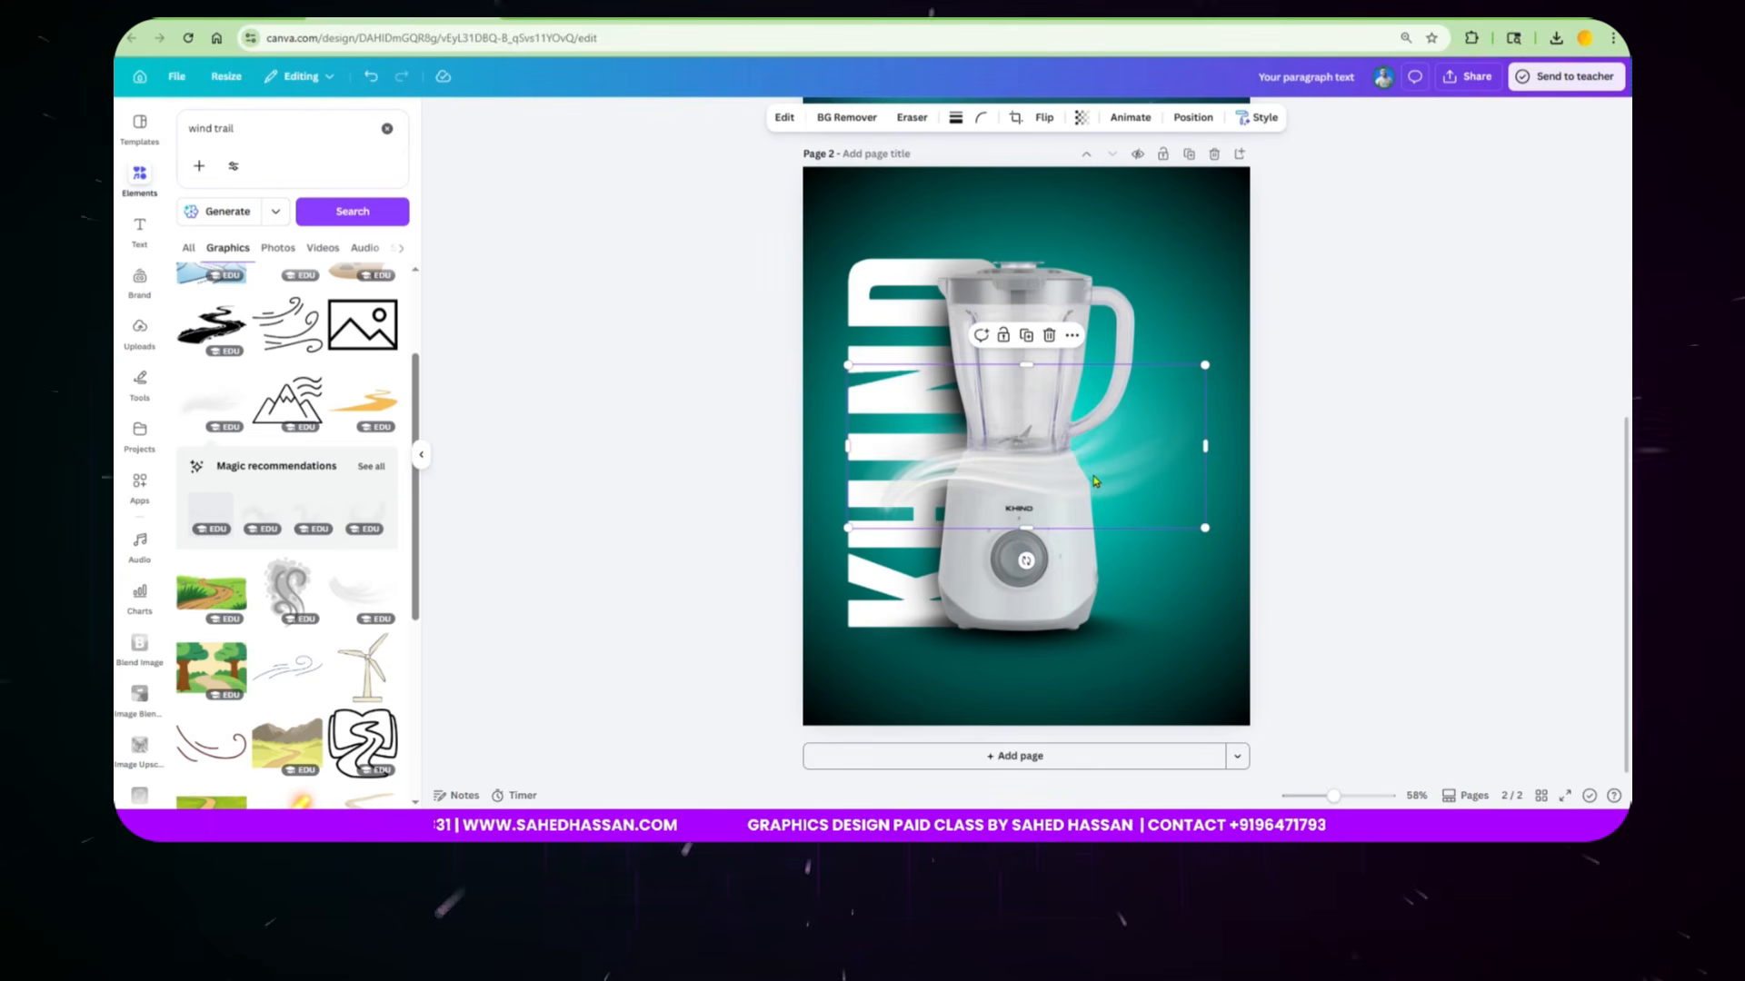
pyautogui.moveTo(1095, 481); pyautogui.dragTo(1106, 447)
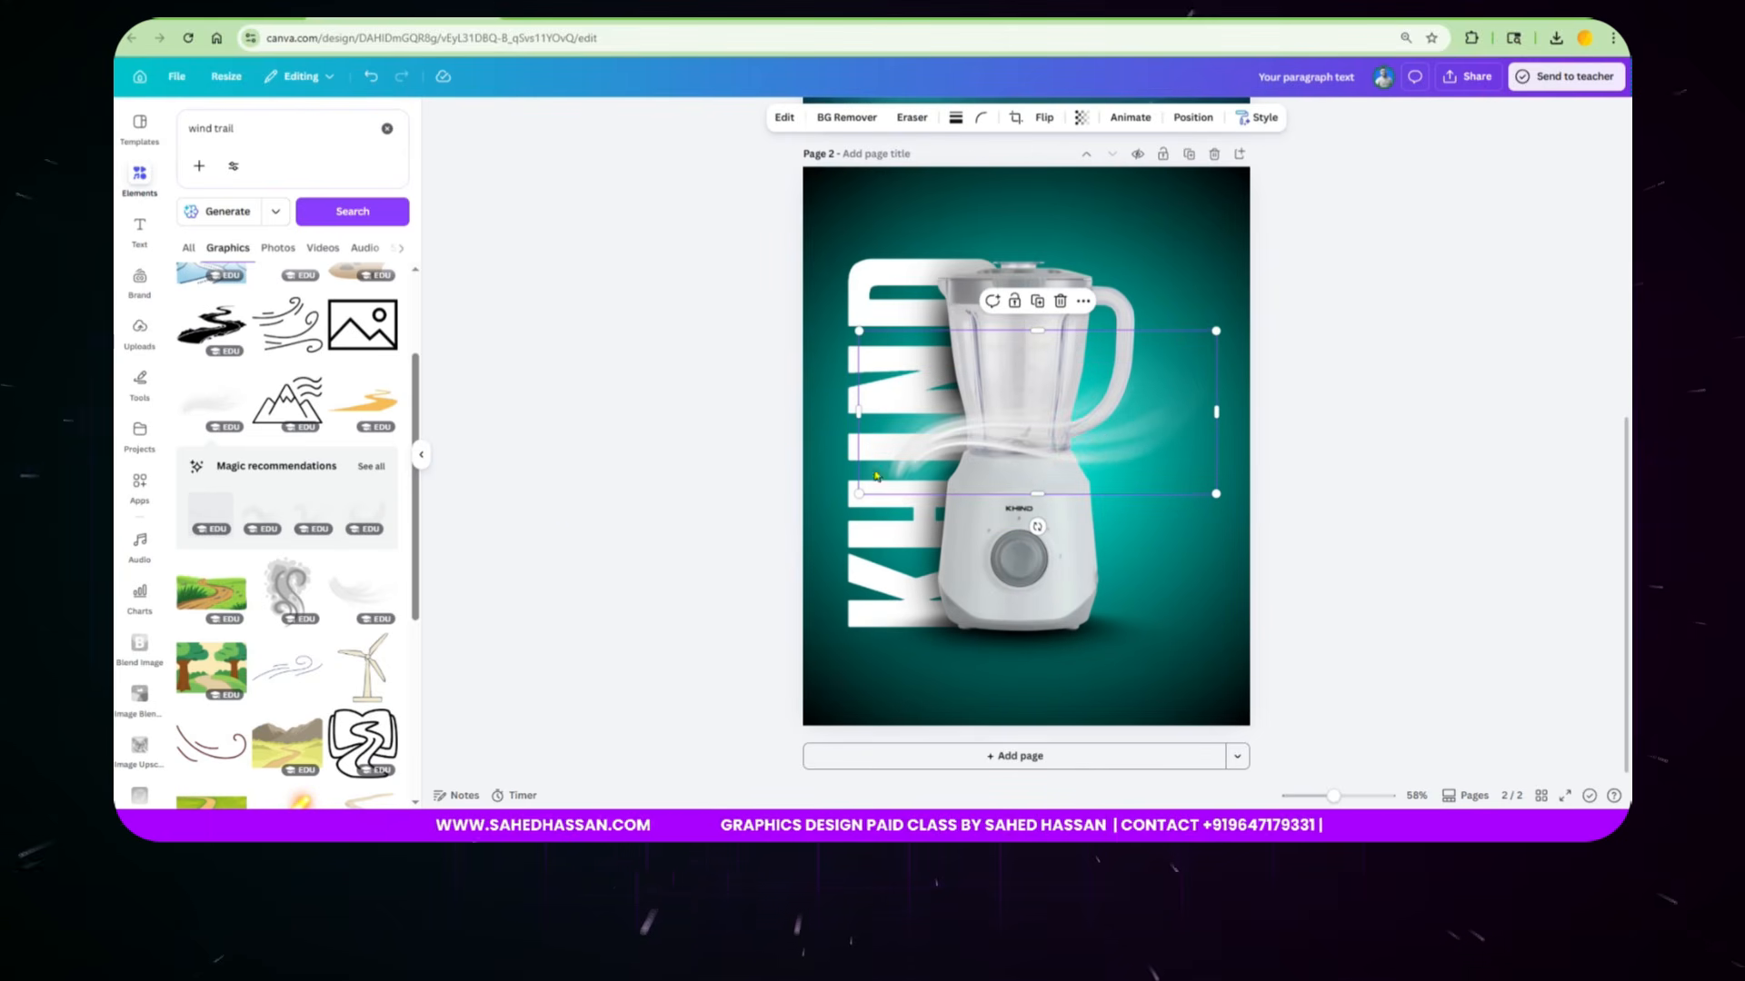
# Step: Open the full list of recommendations related to the white wind trail and delete the trail from the page
pyautogui.click(372, 467)
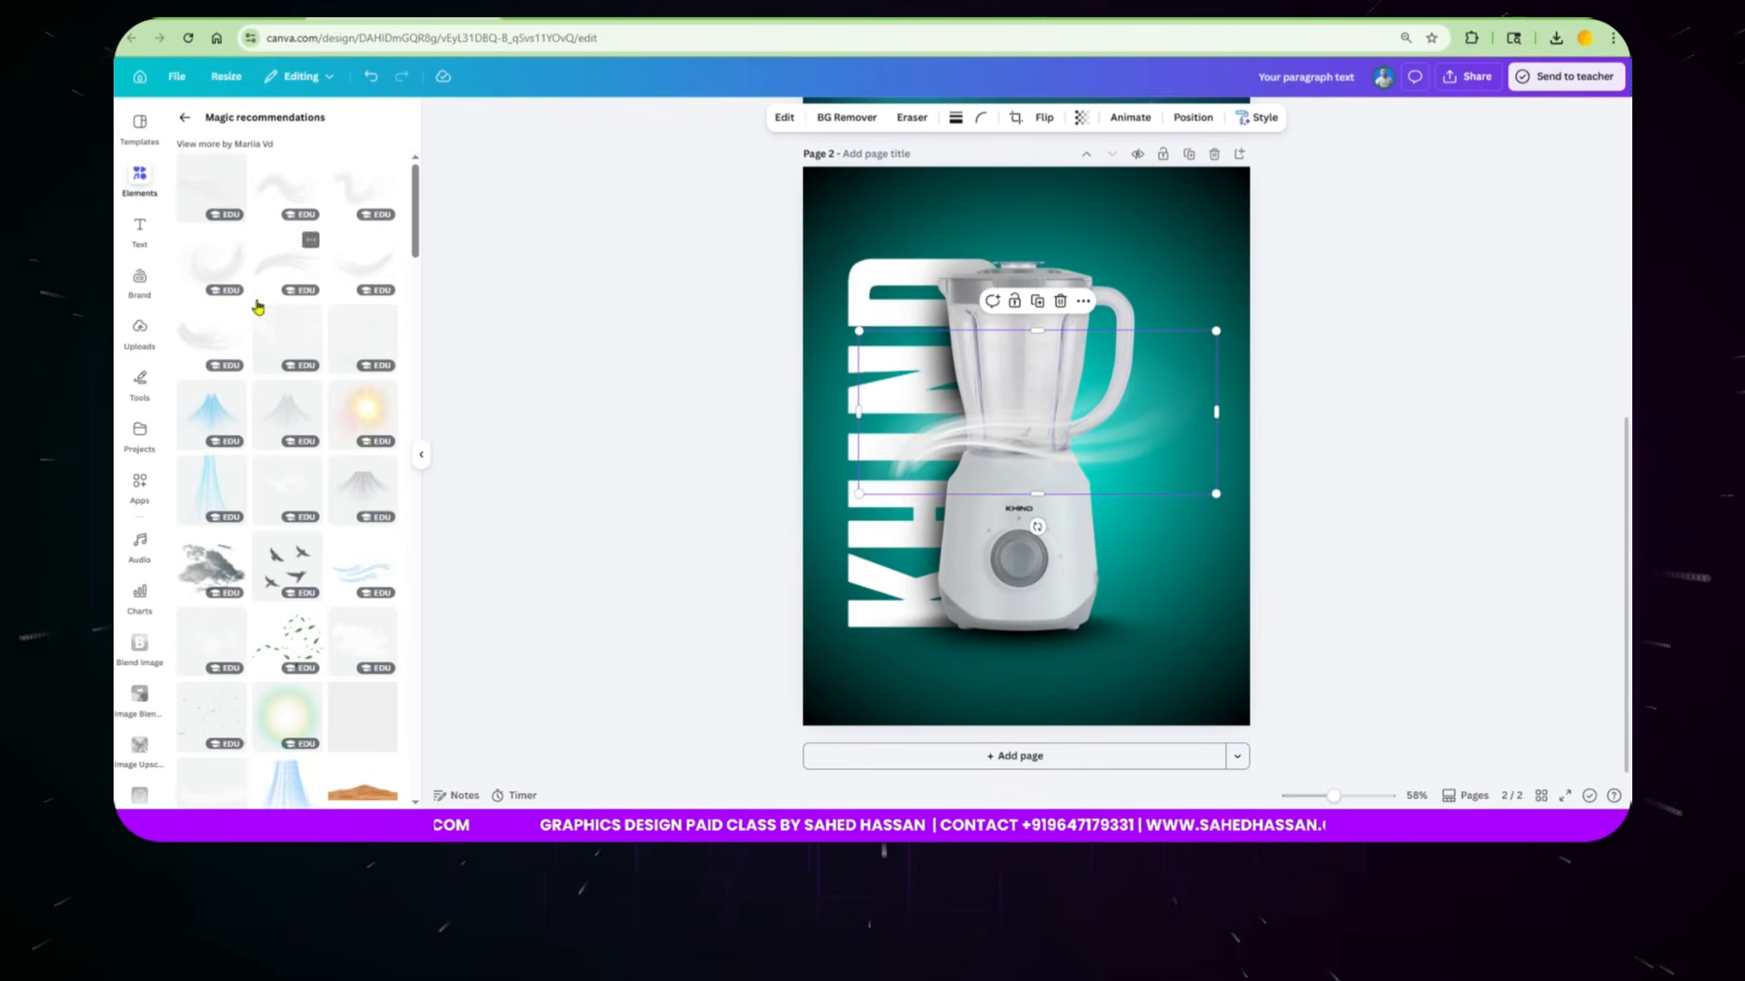
pyautogui.scroll(-2, 347, 573)
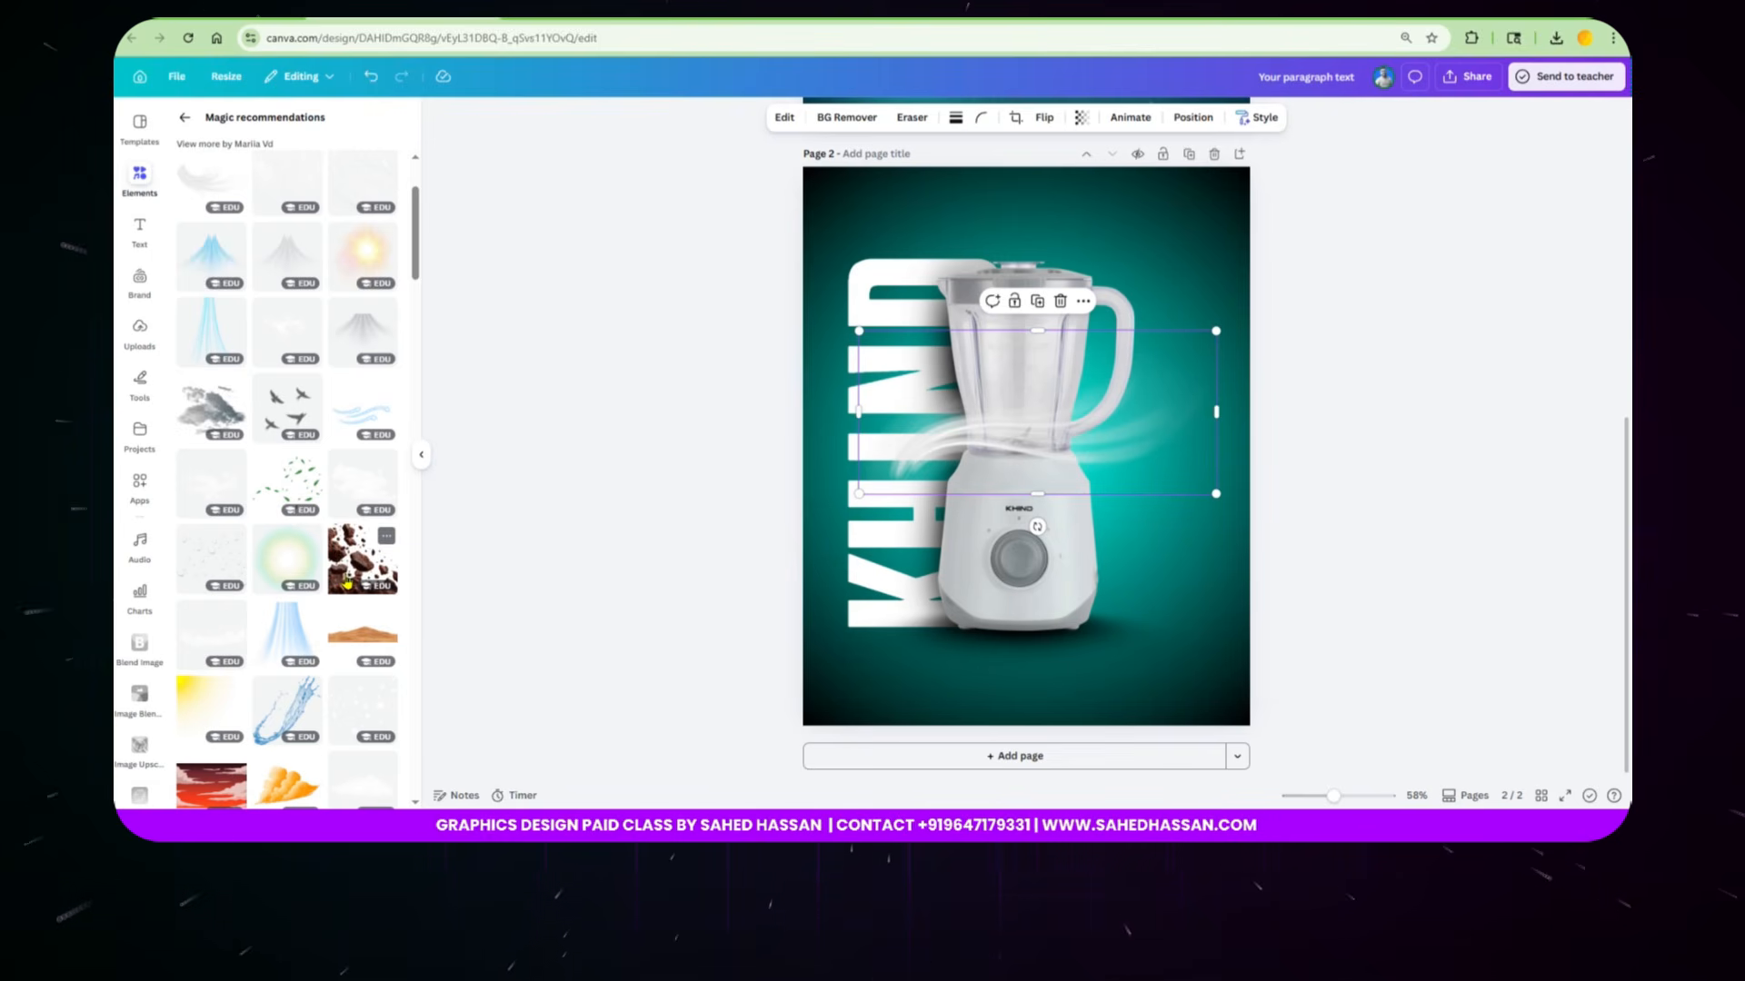
pyautogui.scroll(-4, 347, 582)
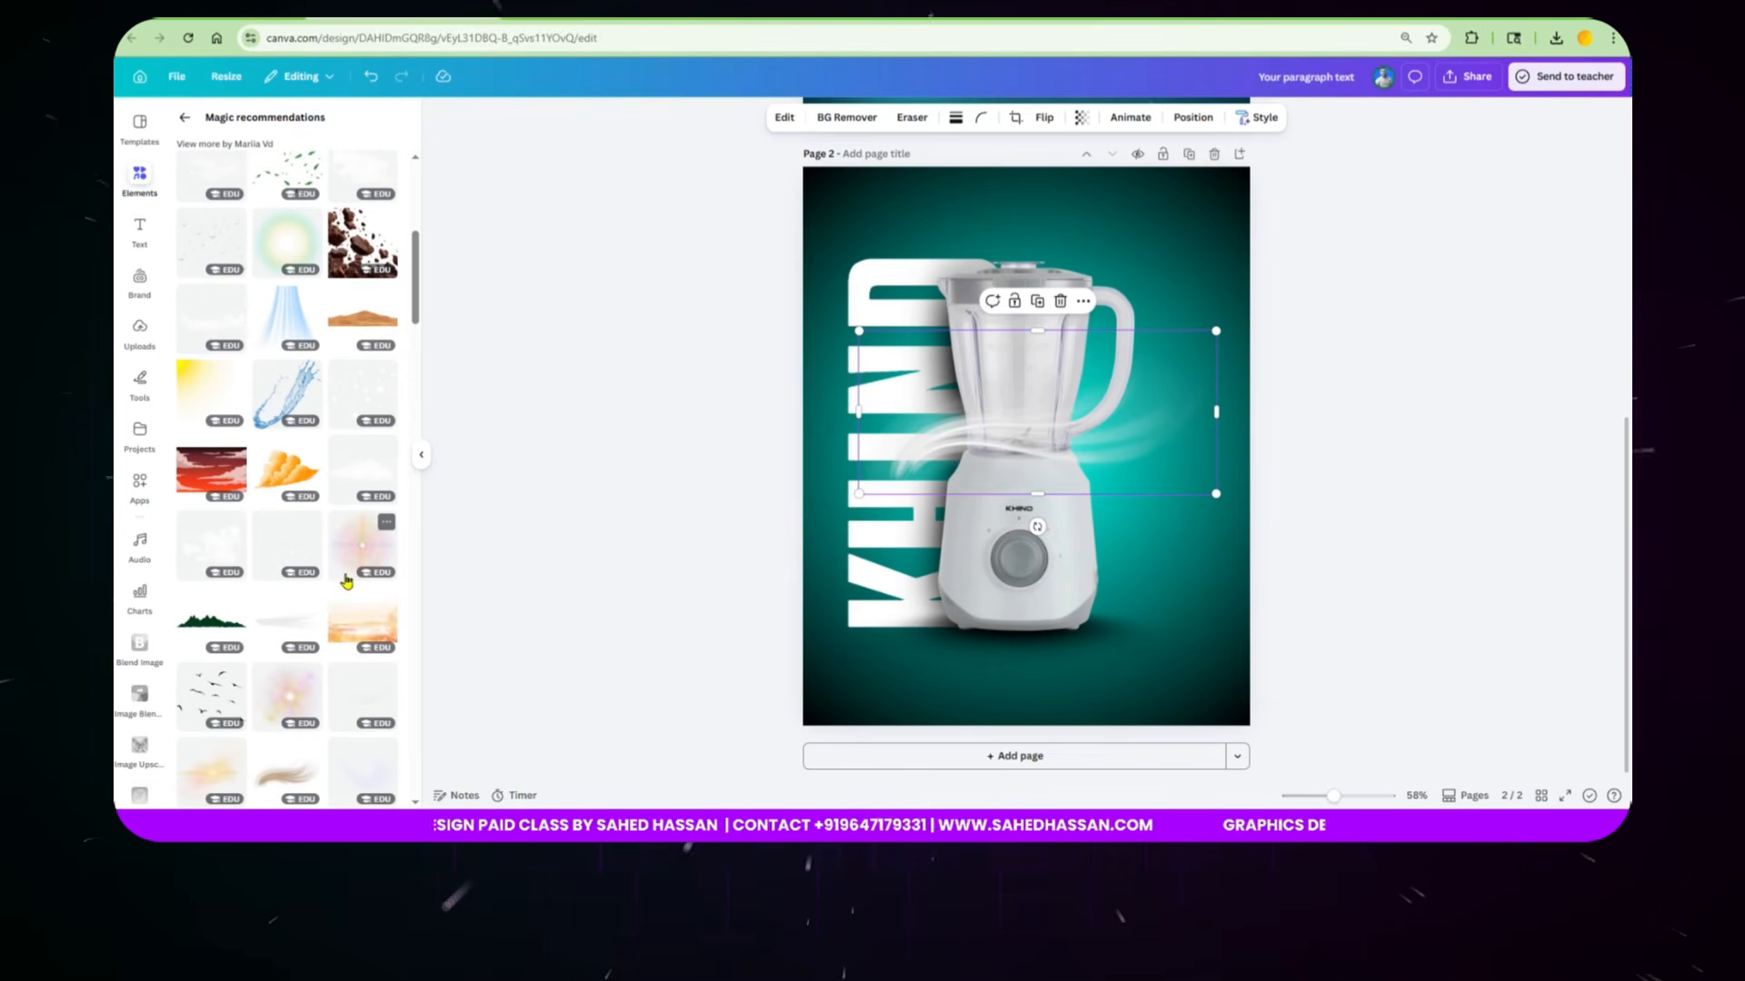
pyautogui.click(1059, 301)
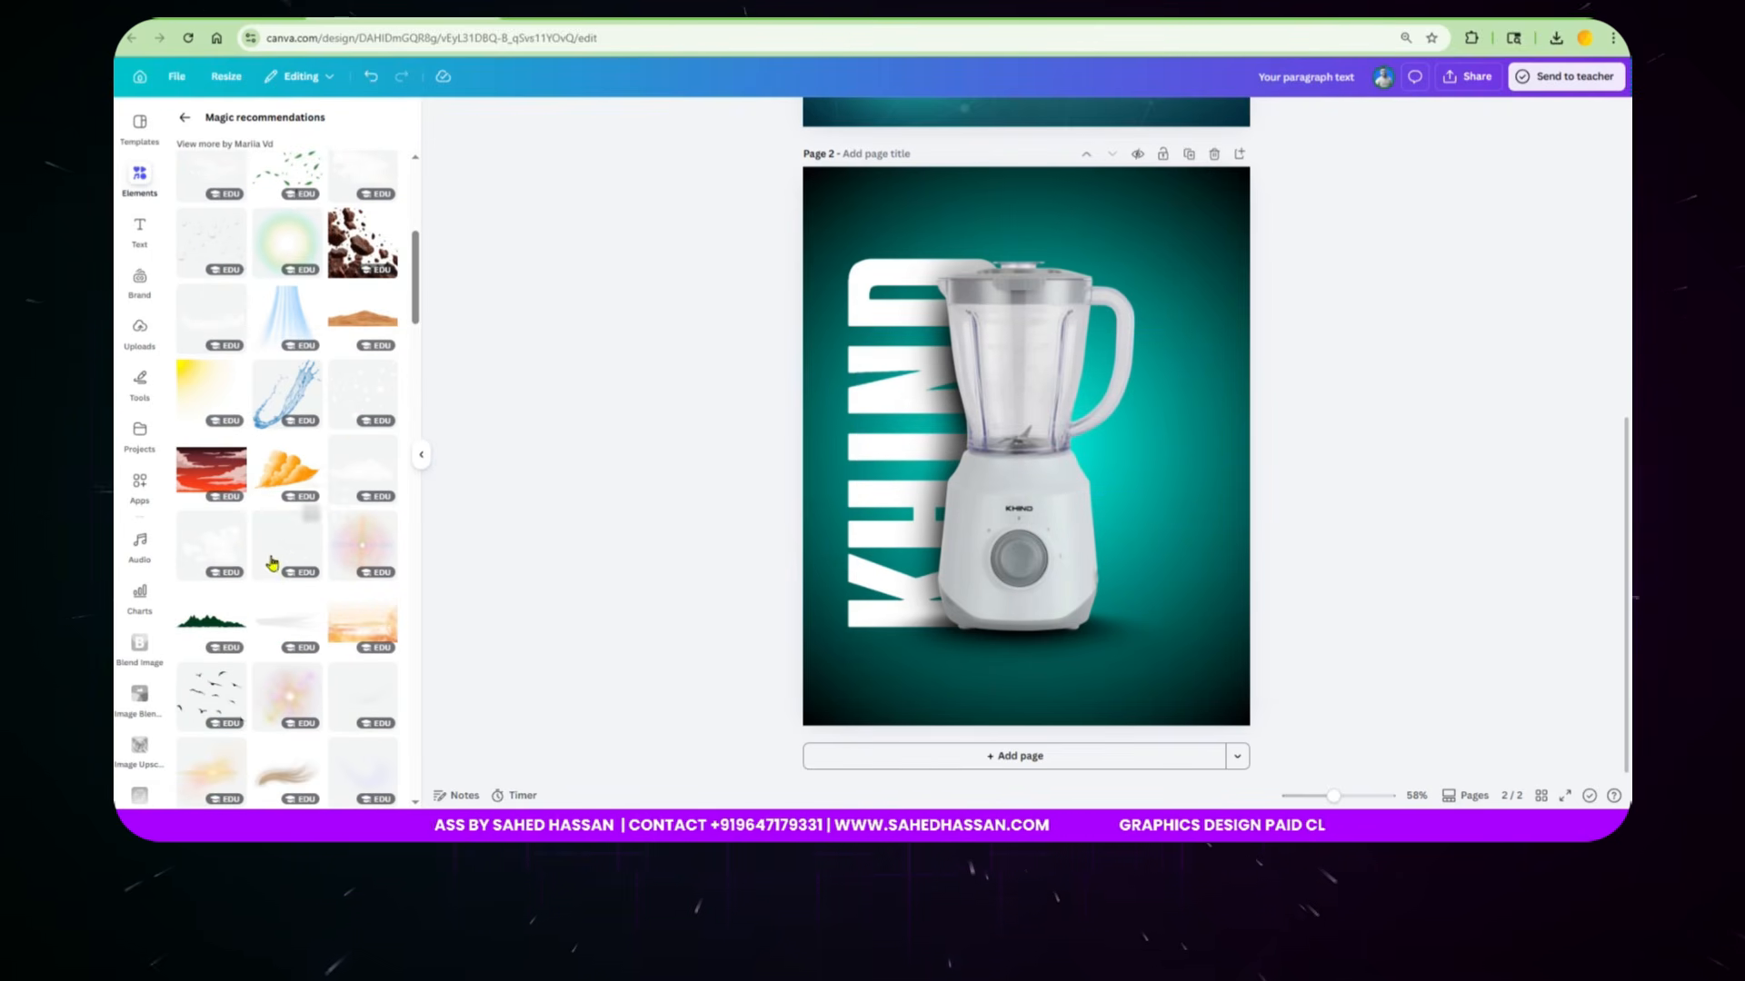
# Step: Try the blue multi-line ring swirl from the recommendations around the blender, and delete it
pyautogui.scroll(-3, 306, 592)
pyautogui.scroll(-3, 306, 593)
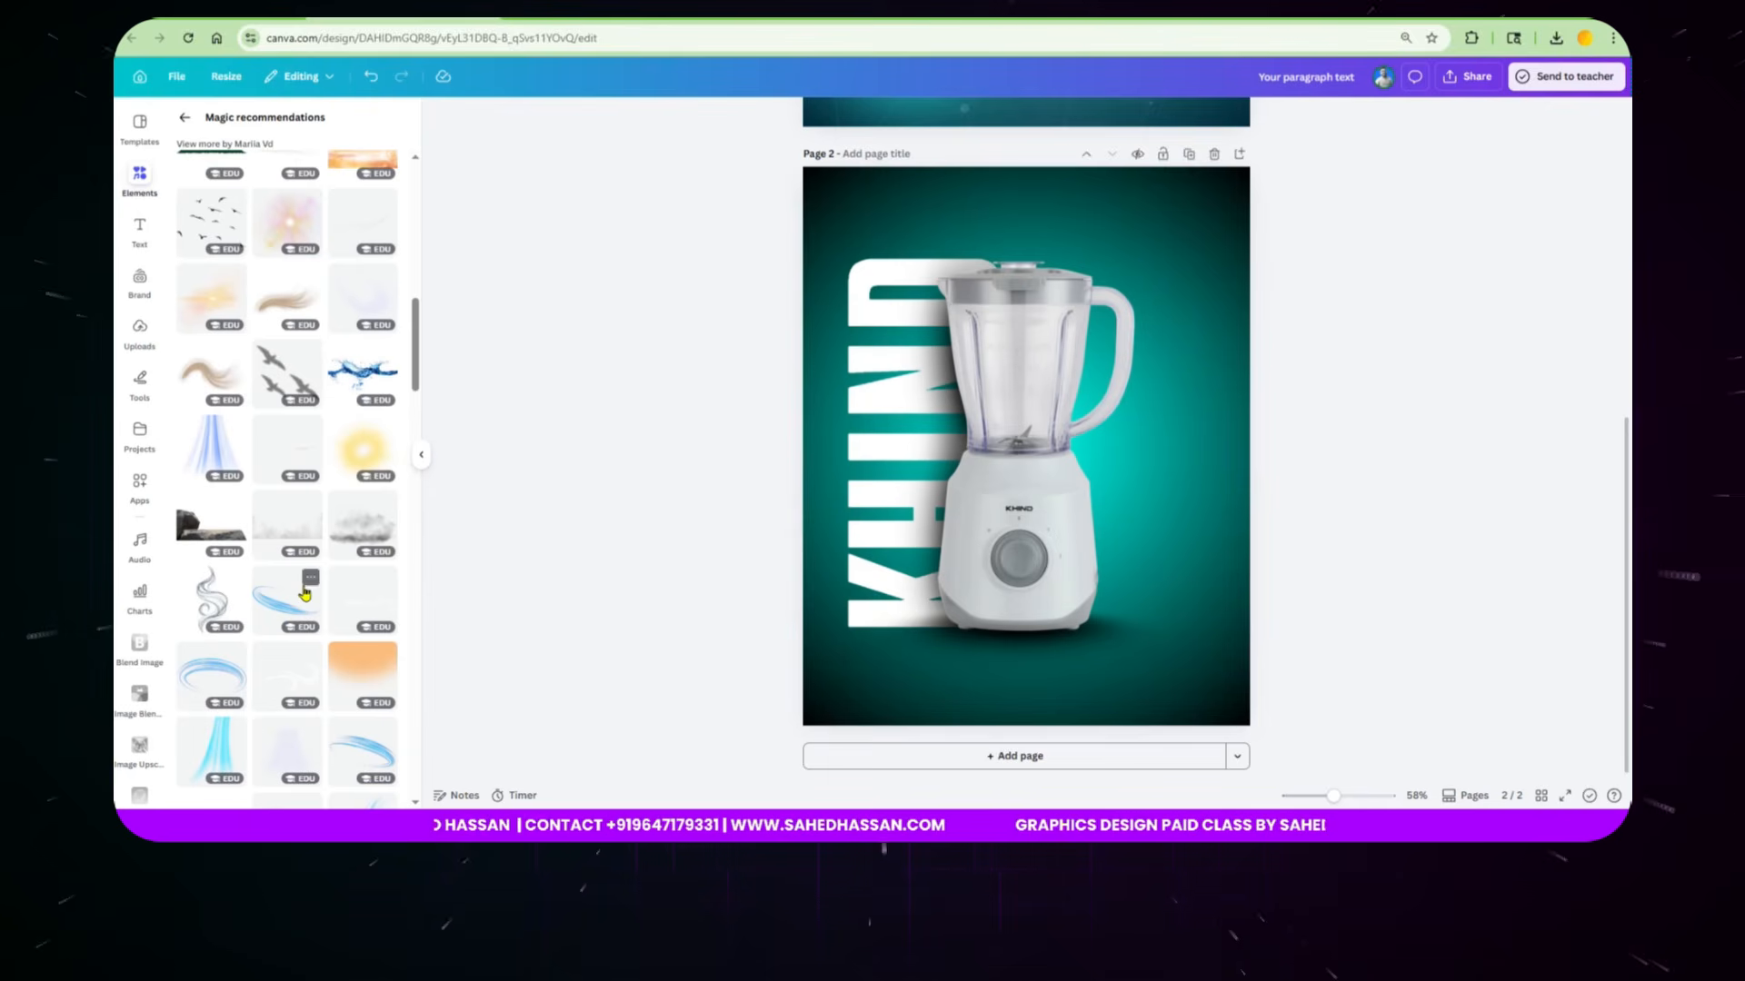
pyautogui.scroll(-1, 288, 730)
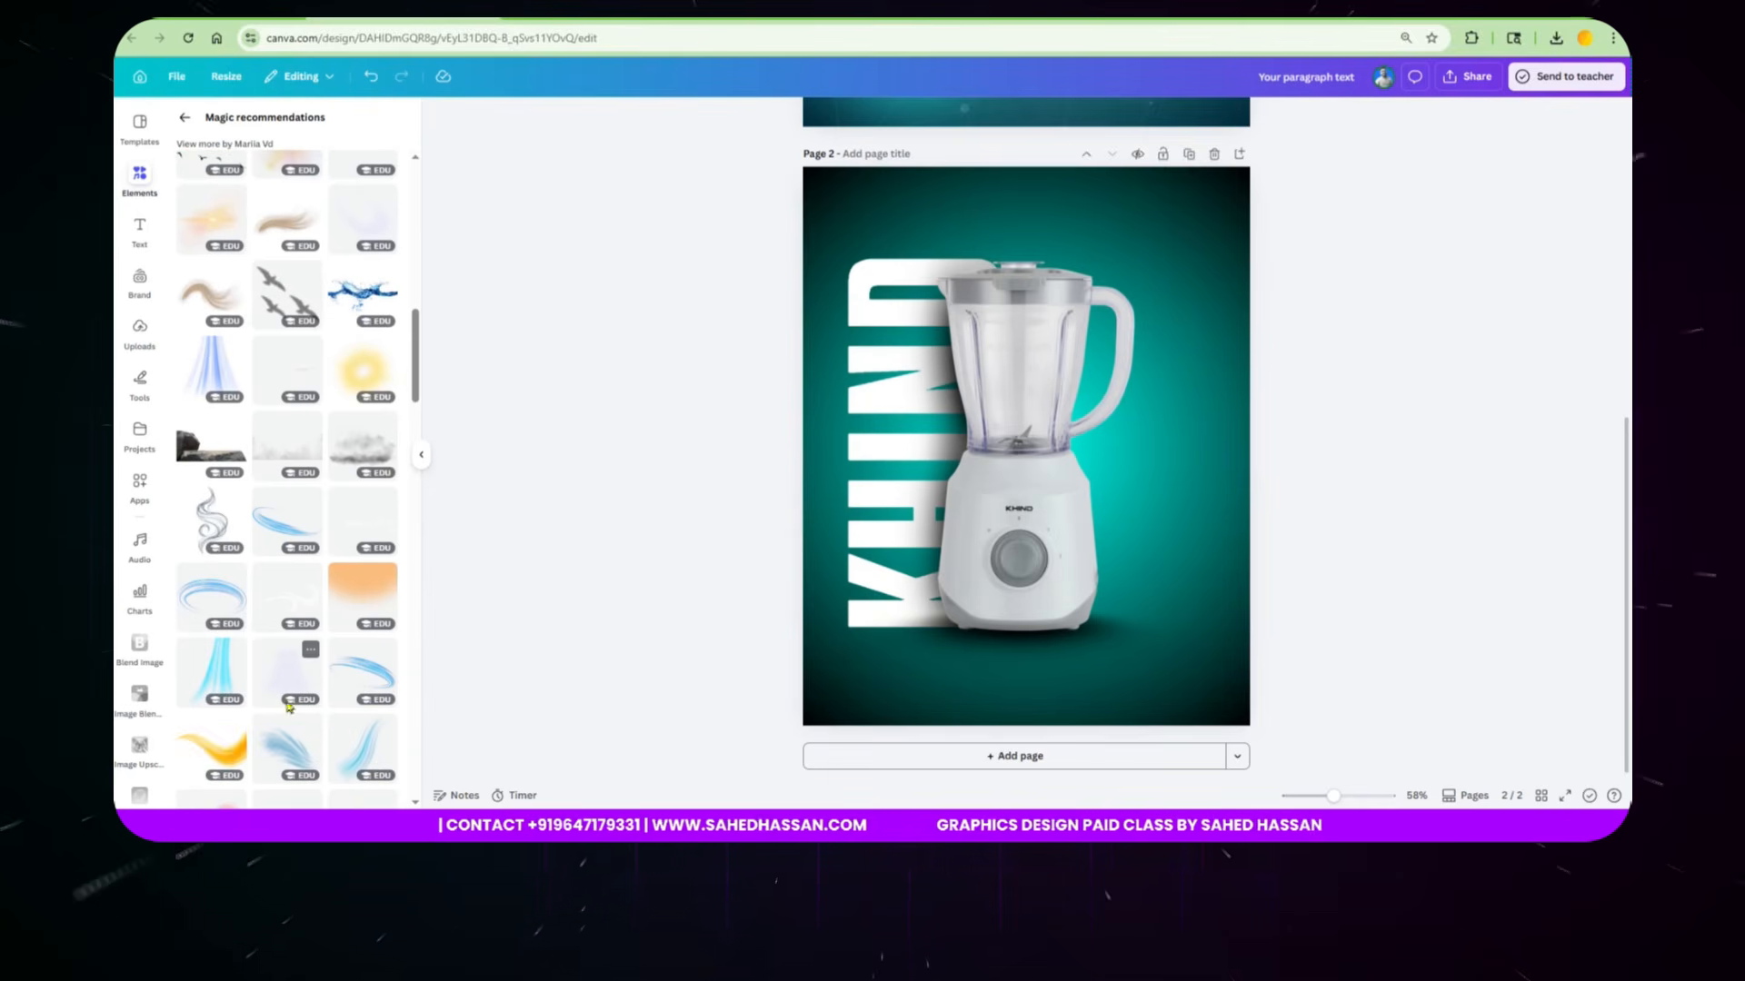
pyautogui.click(197, 609)
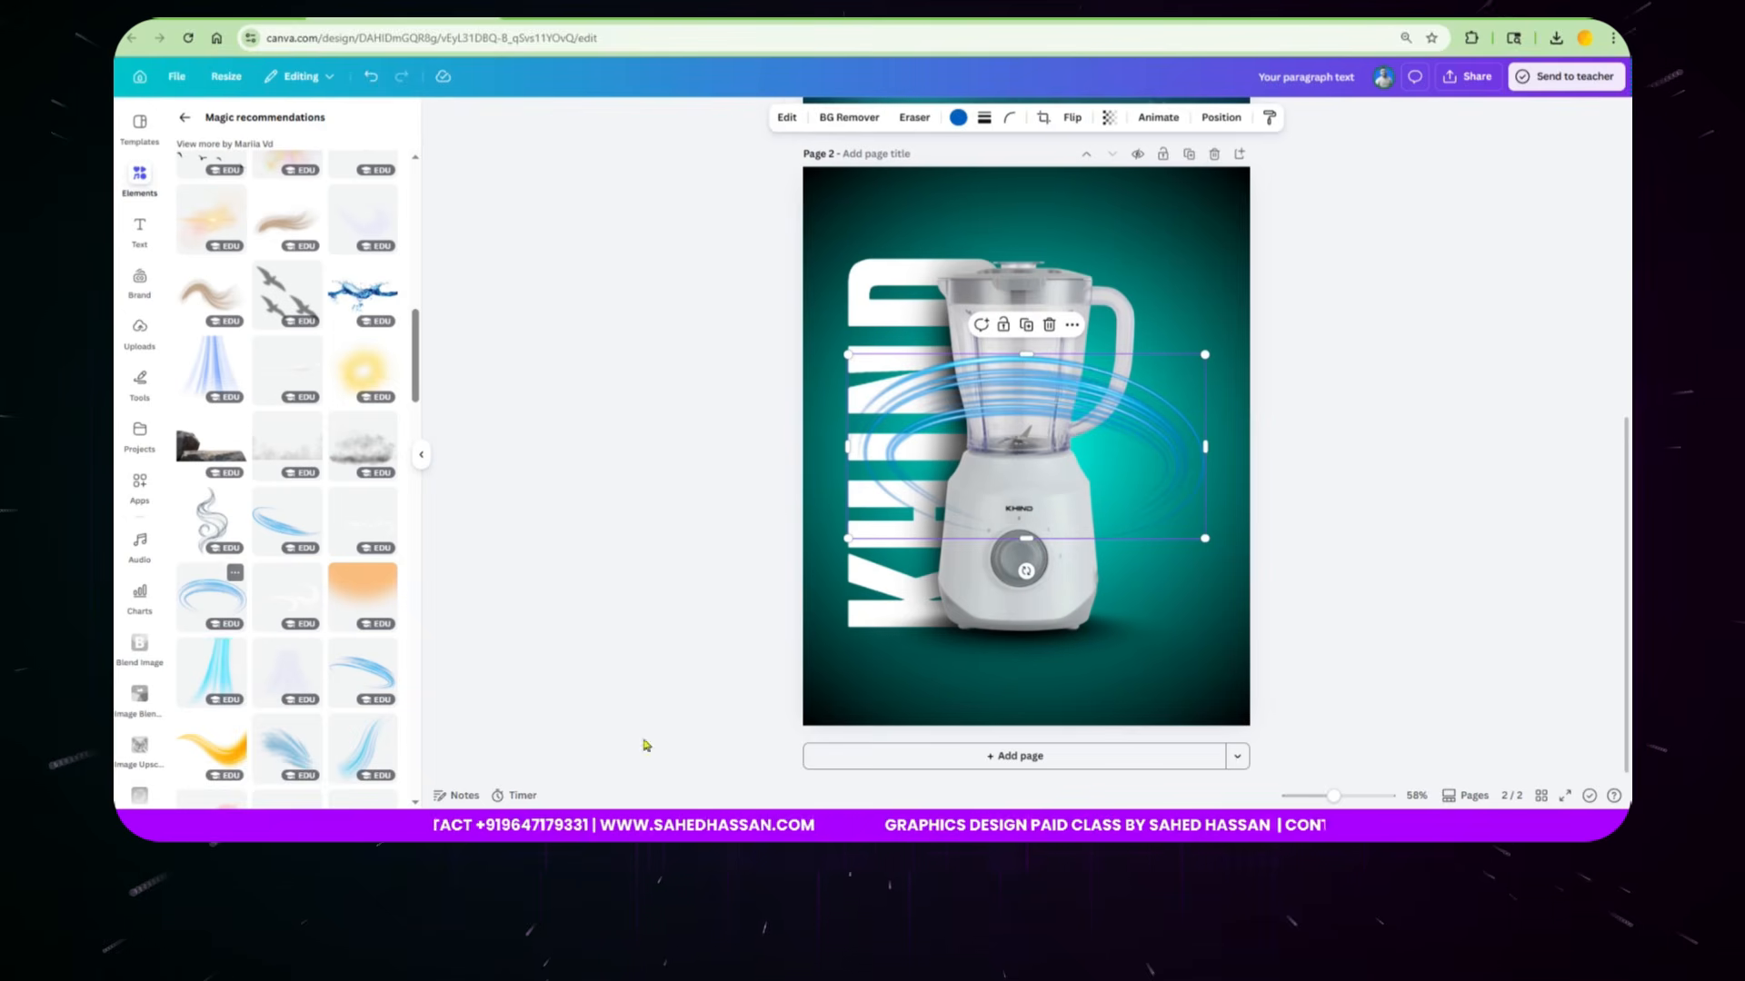
pyautogui.click(1050, 325)
# Step: Try the blue tilted orbit swirl from the recommendations around the blender, and delete it
pyautogui.scroll(-4, 354, 600)
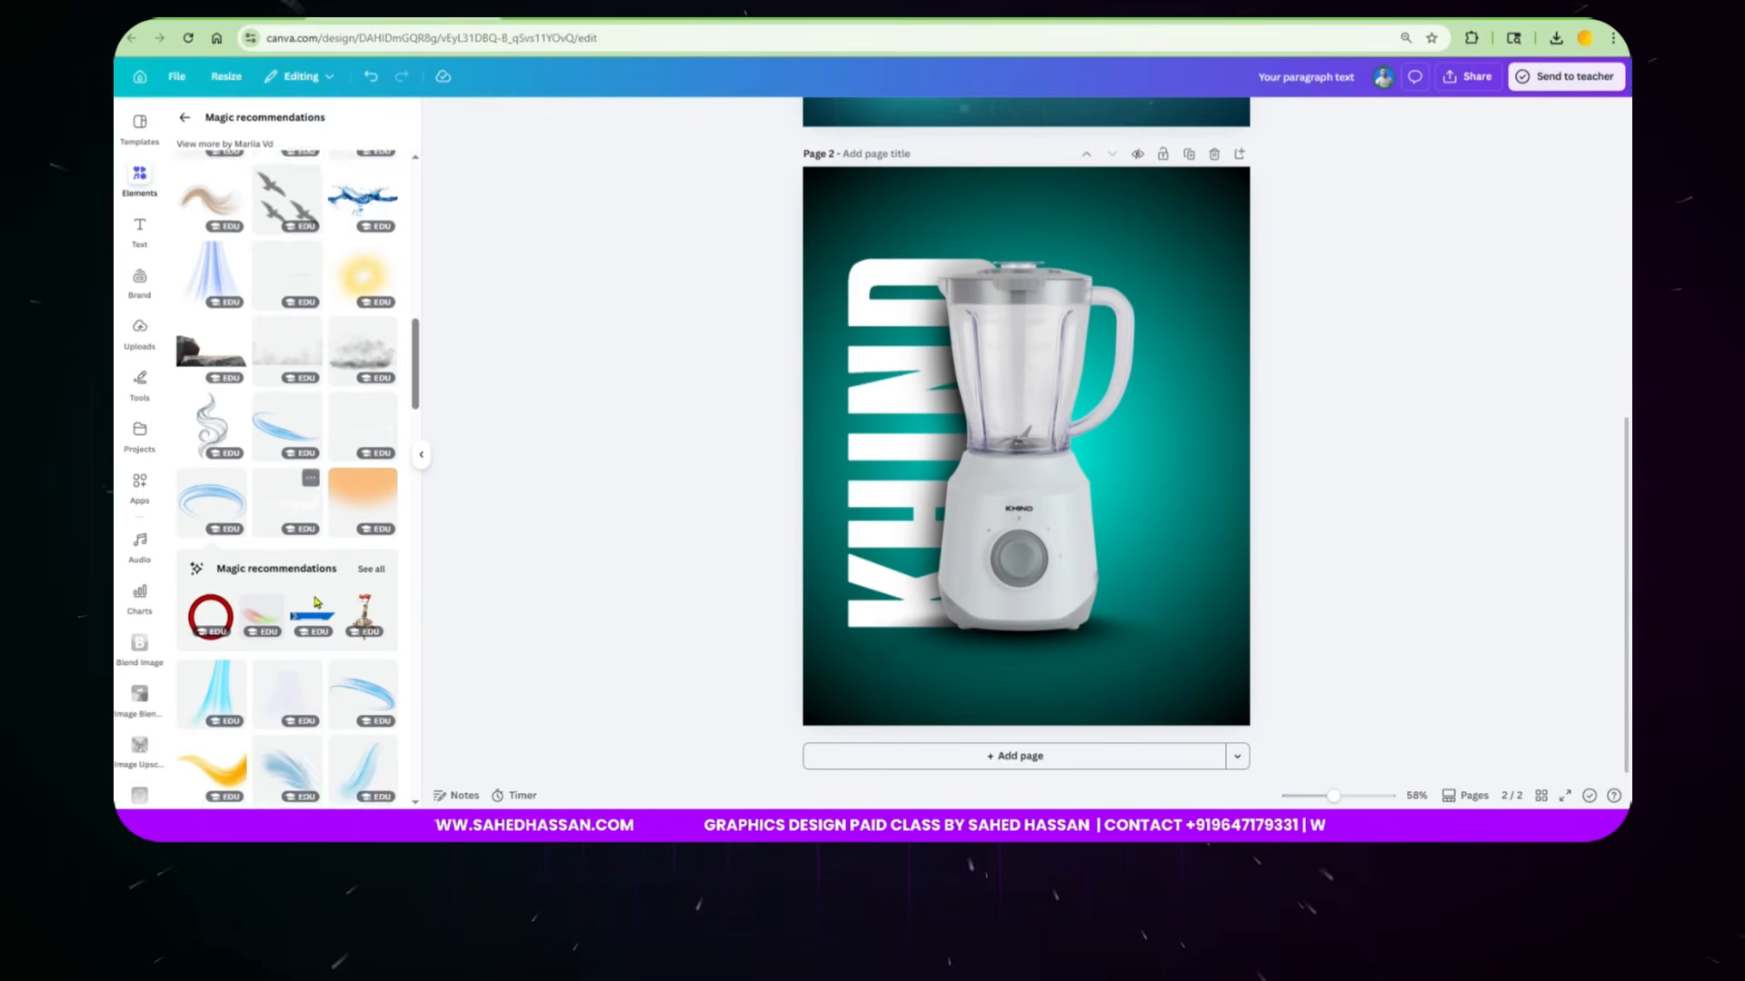
pyautogui.scroll(-1, 340, 673)
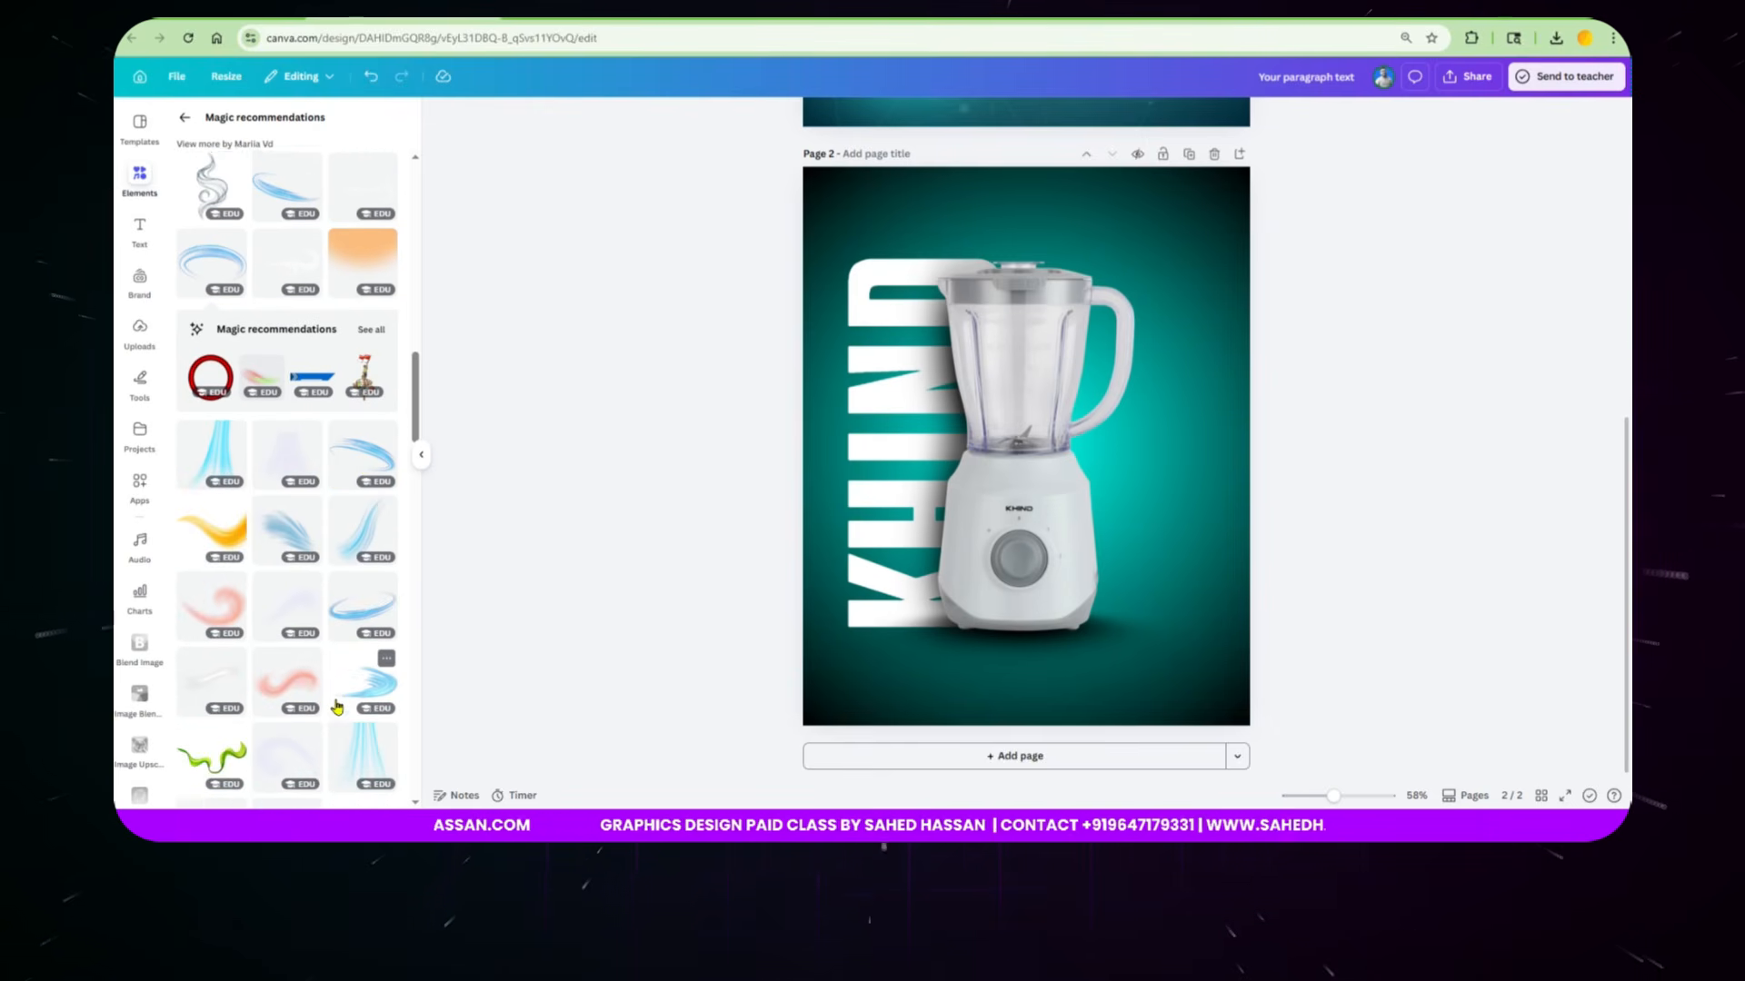
pyautogui.click(372, 618)
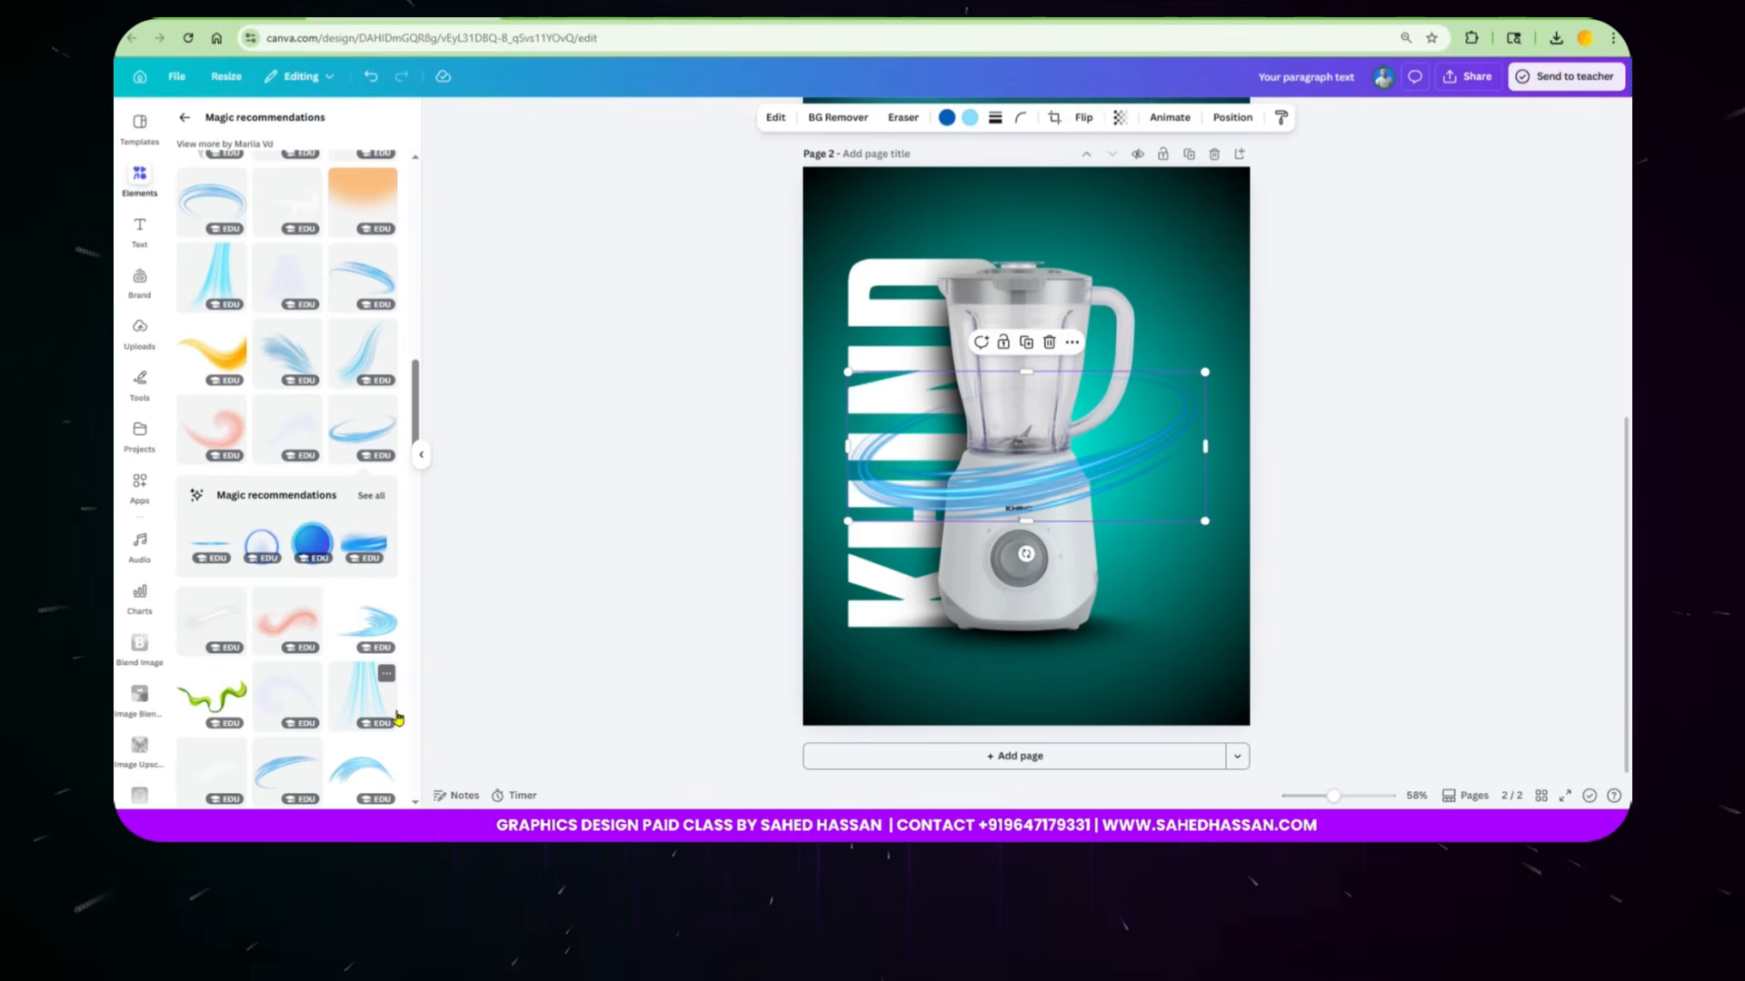
pyautogui.scroll(-2, 302, 661)
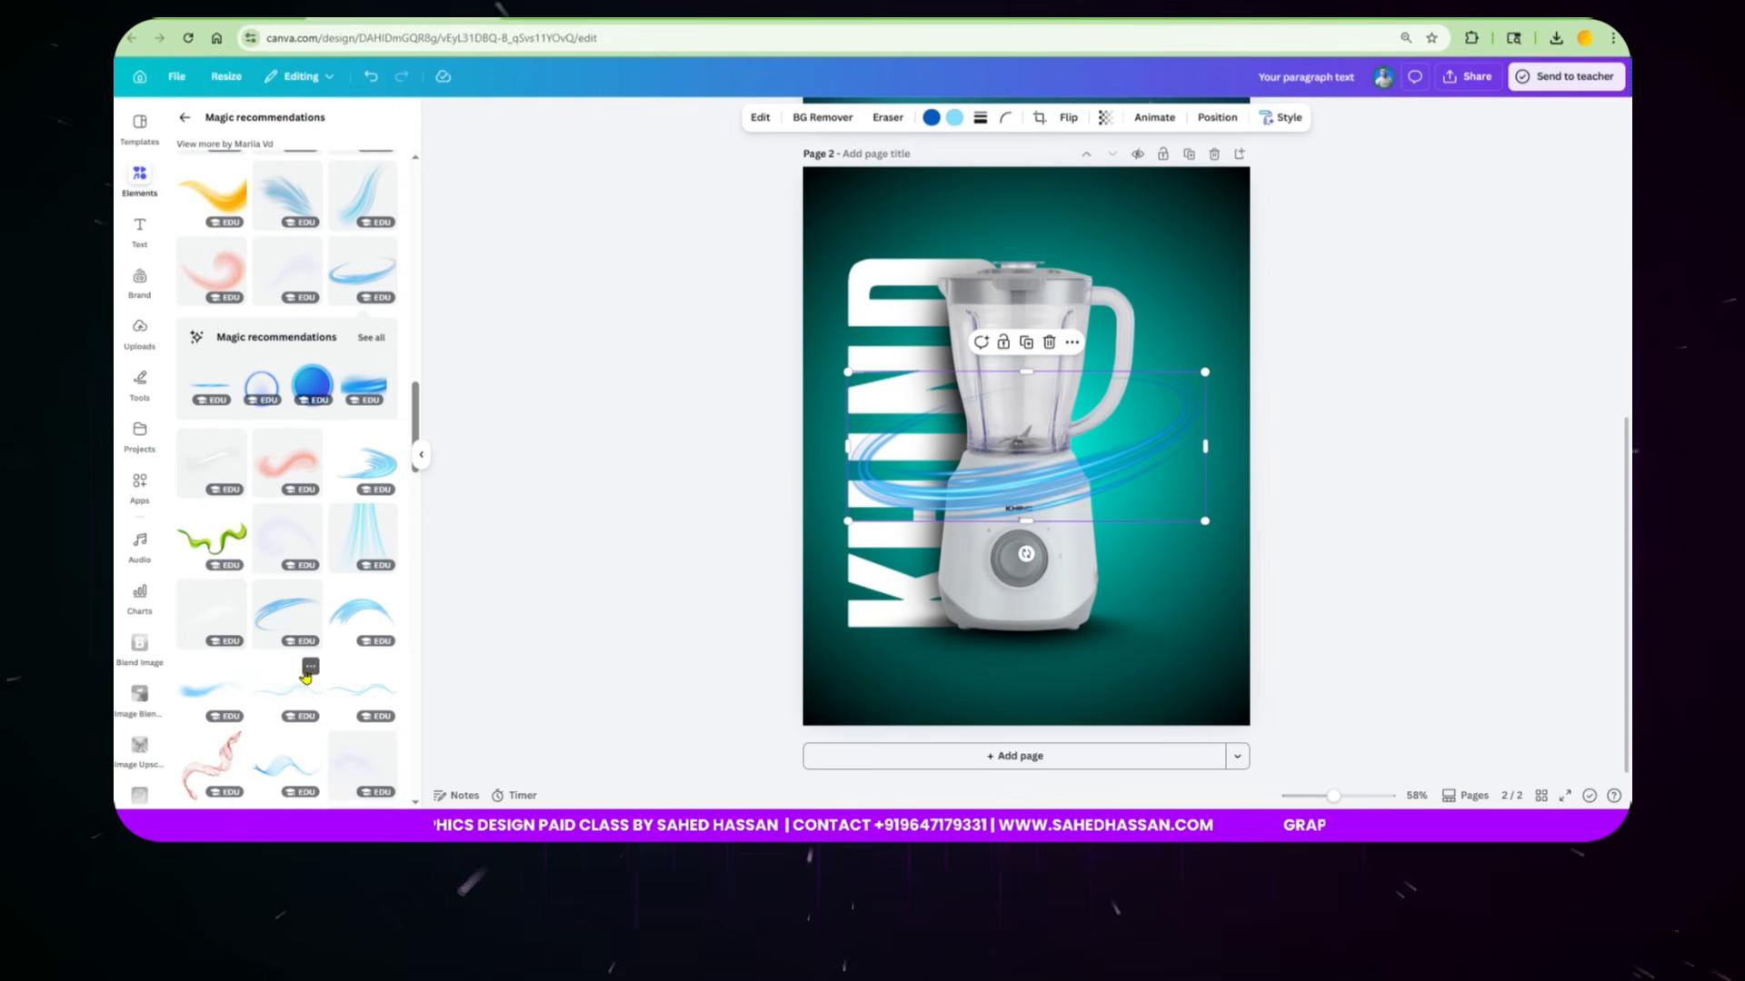
pyautogui.click(1049, 342)
# Step: Browse the recommended graphics for a white swirl that would suit the blender
pyautogui.scroll(-2, 327, 647)
pyautogui.scroll(-3, 327, 647)
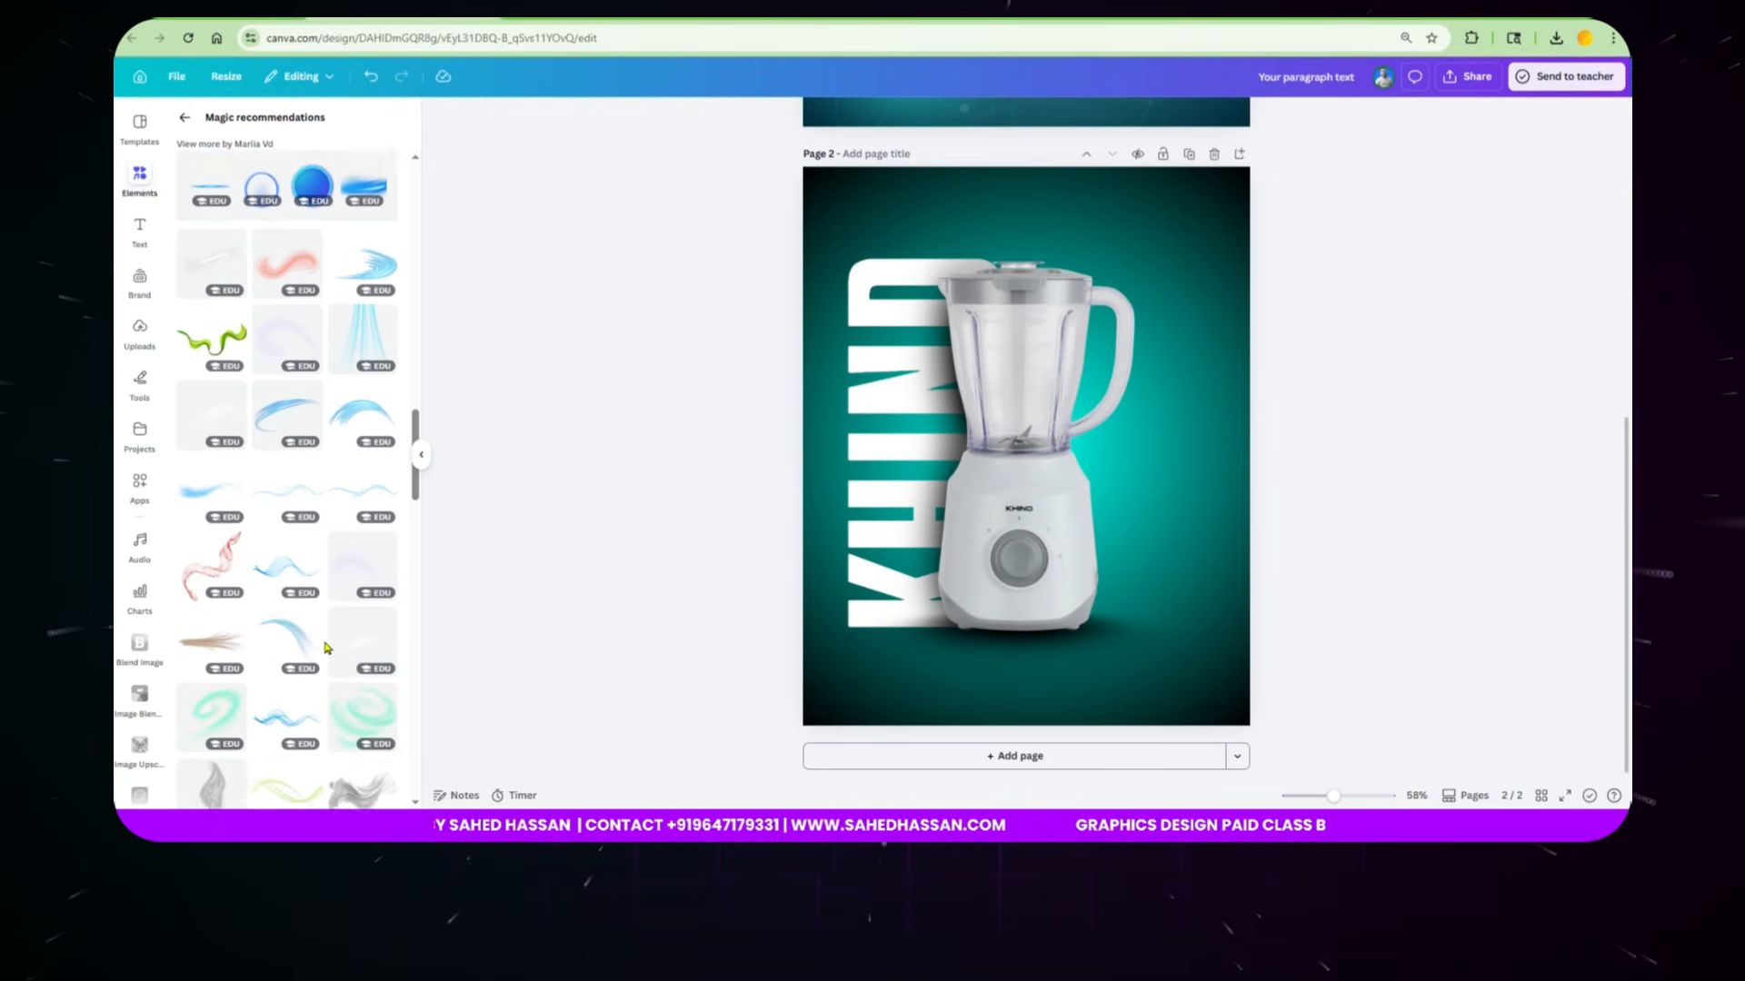
pyautogui.scroll(-5, 345, 634)
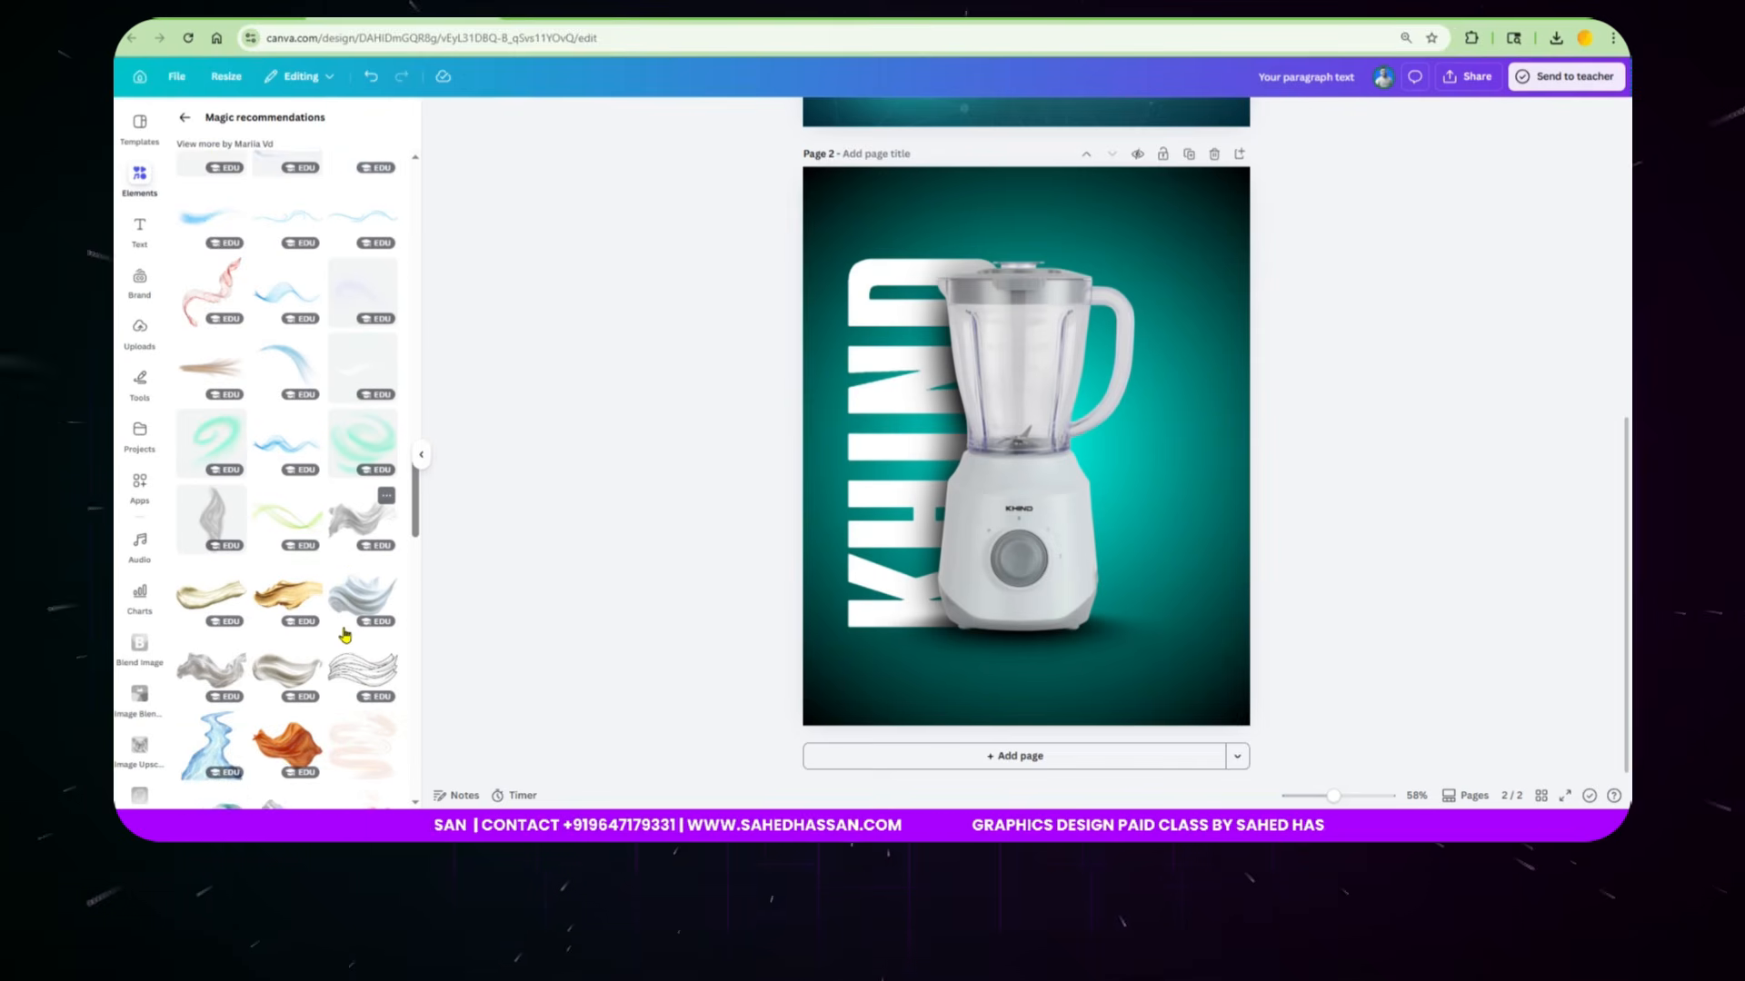
pyautogui.scroll(-5, 345, 634)
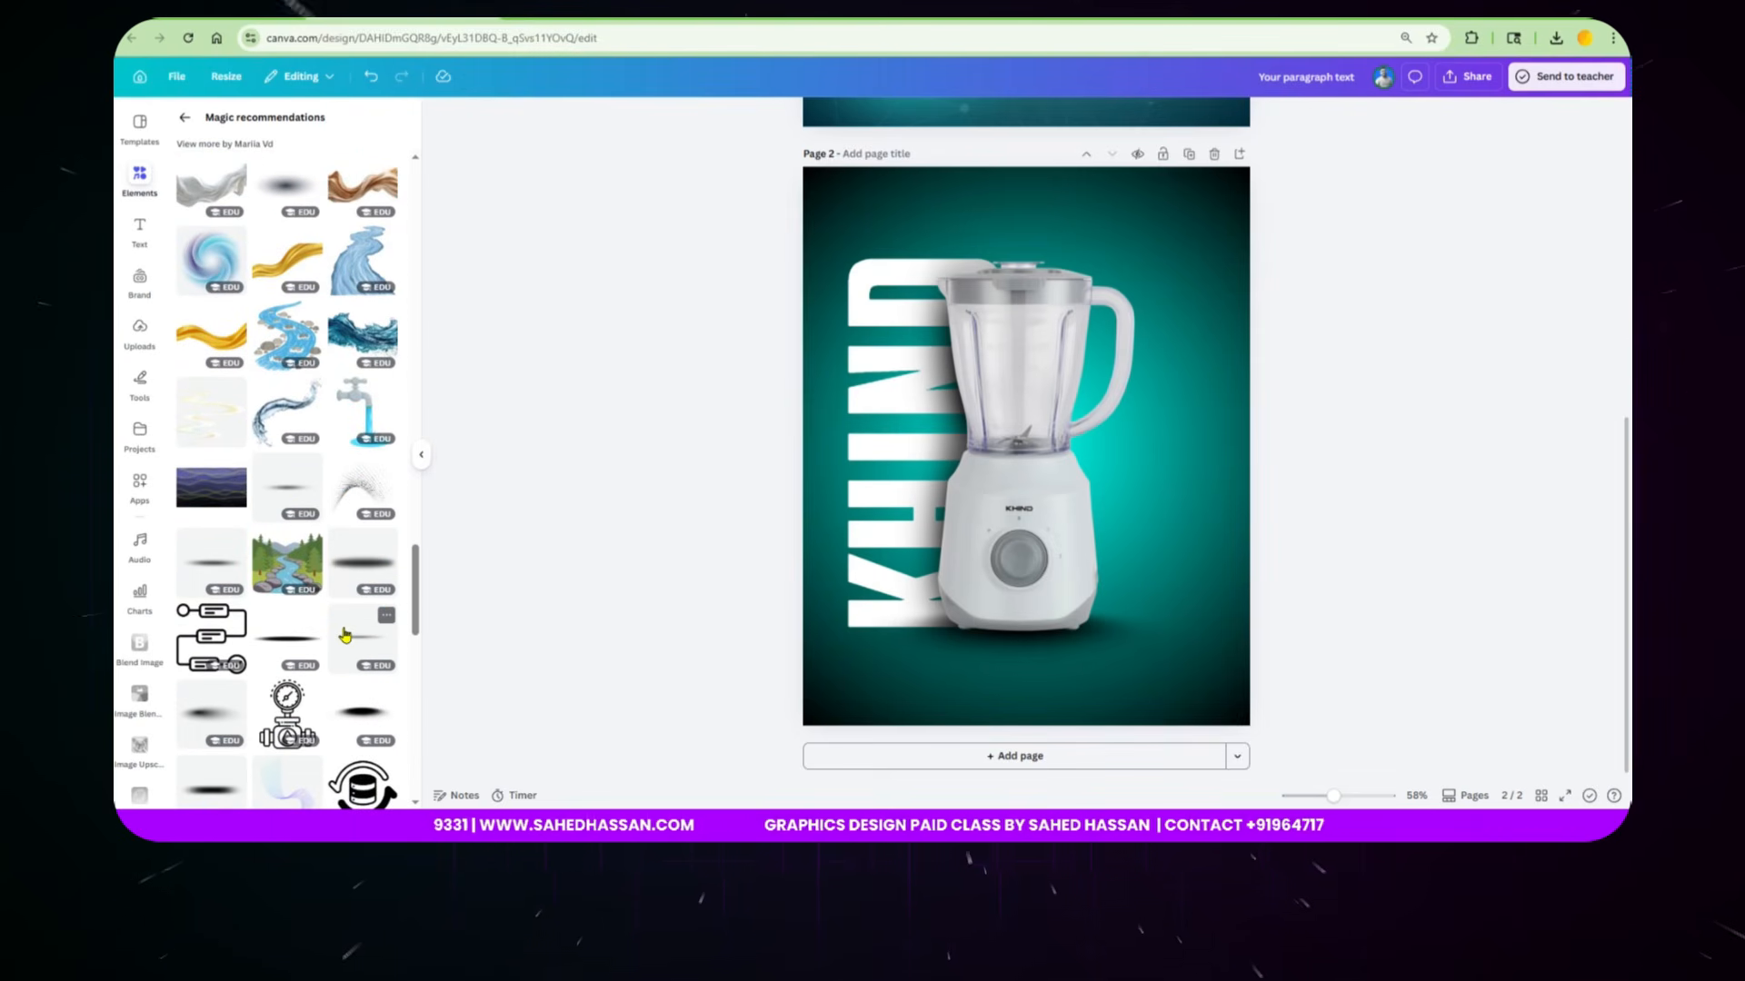
pyautogui.scroll(-3, 345, 634)
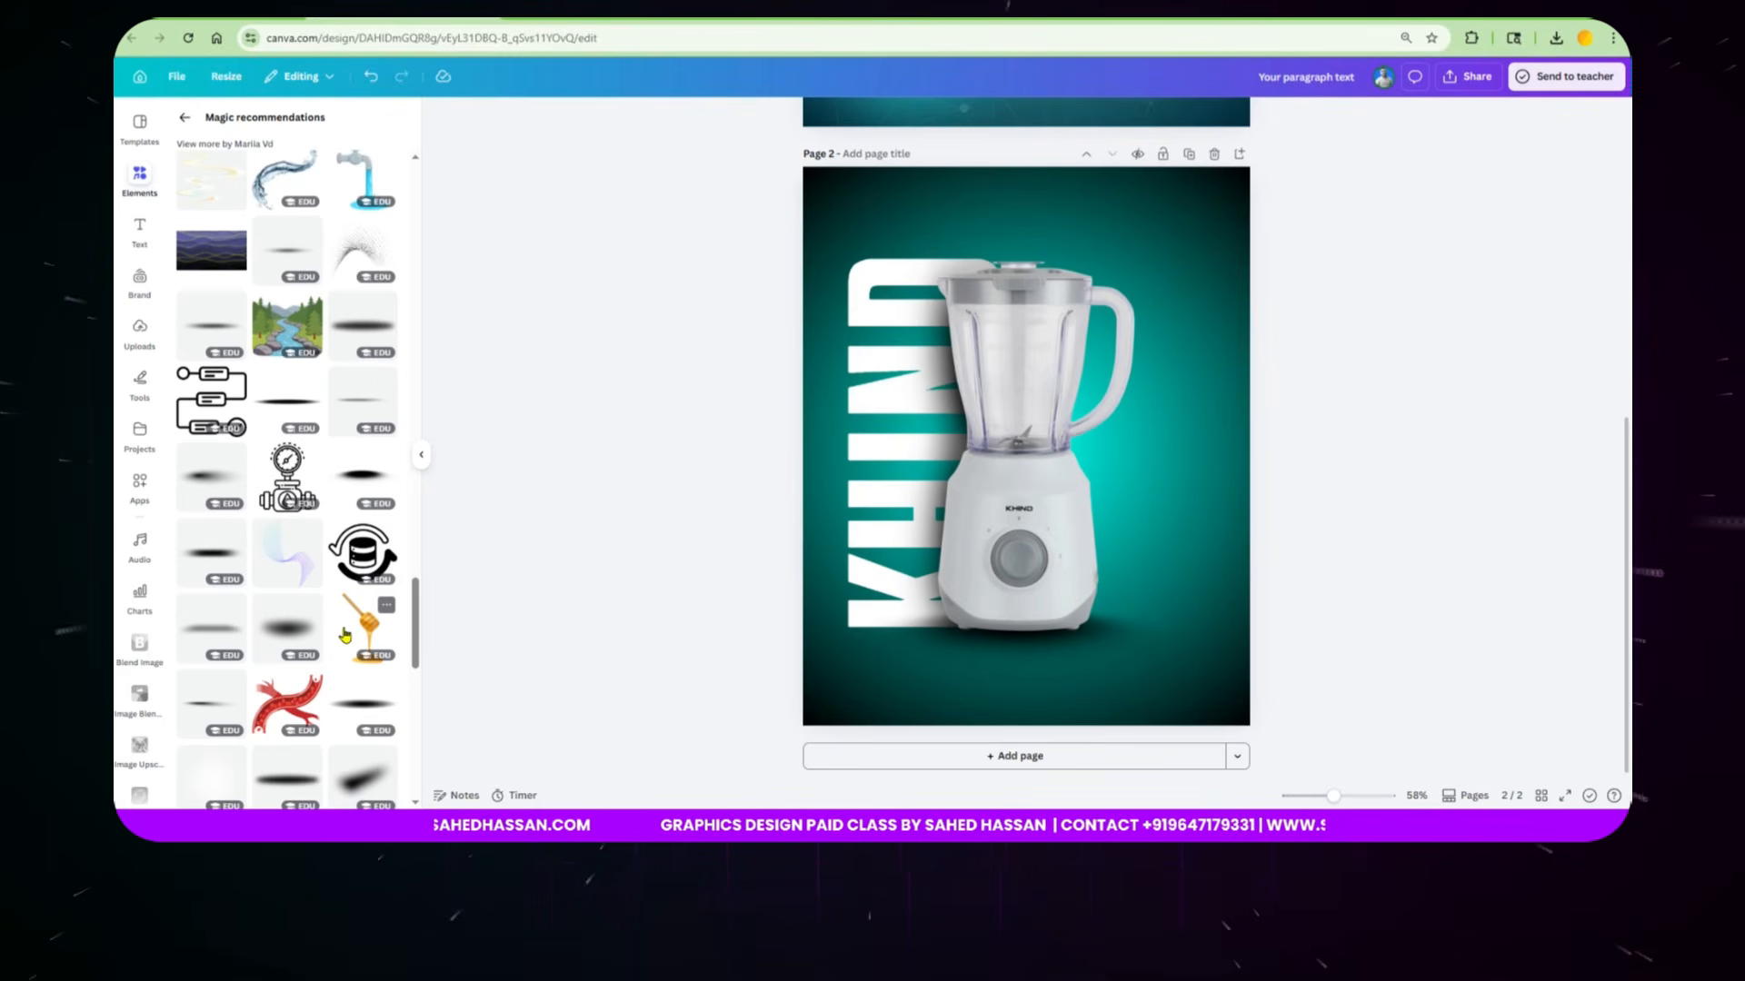
pyautogui.scroll(-3, 346, 634)
pyautogui.scroll(5, 345, 634)
# Step: Open the info of the white swirl on page 1 and copy its title text "White Magic spirals with spar"
pyautogui.scroll(5, 1053, 562)
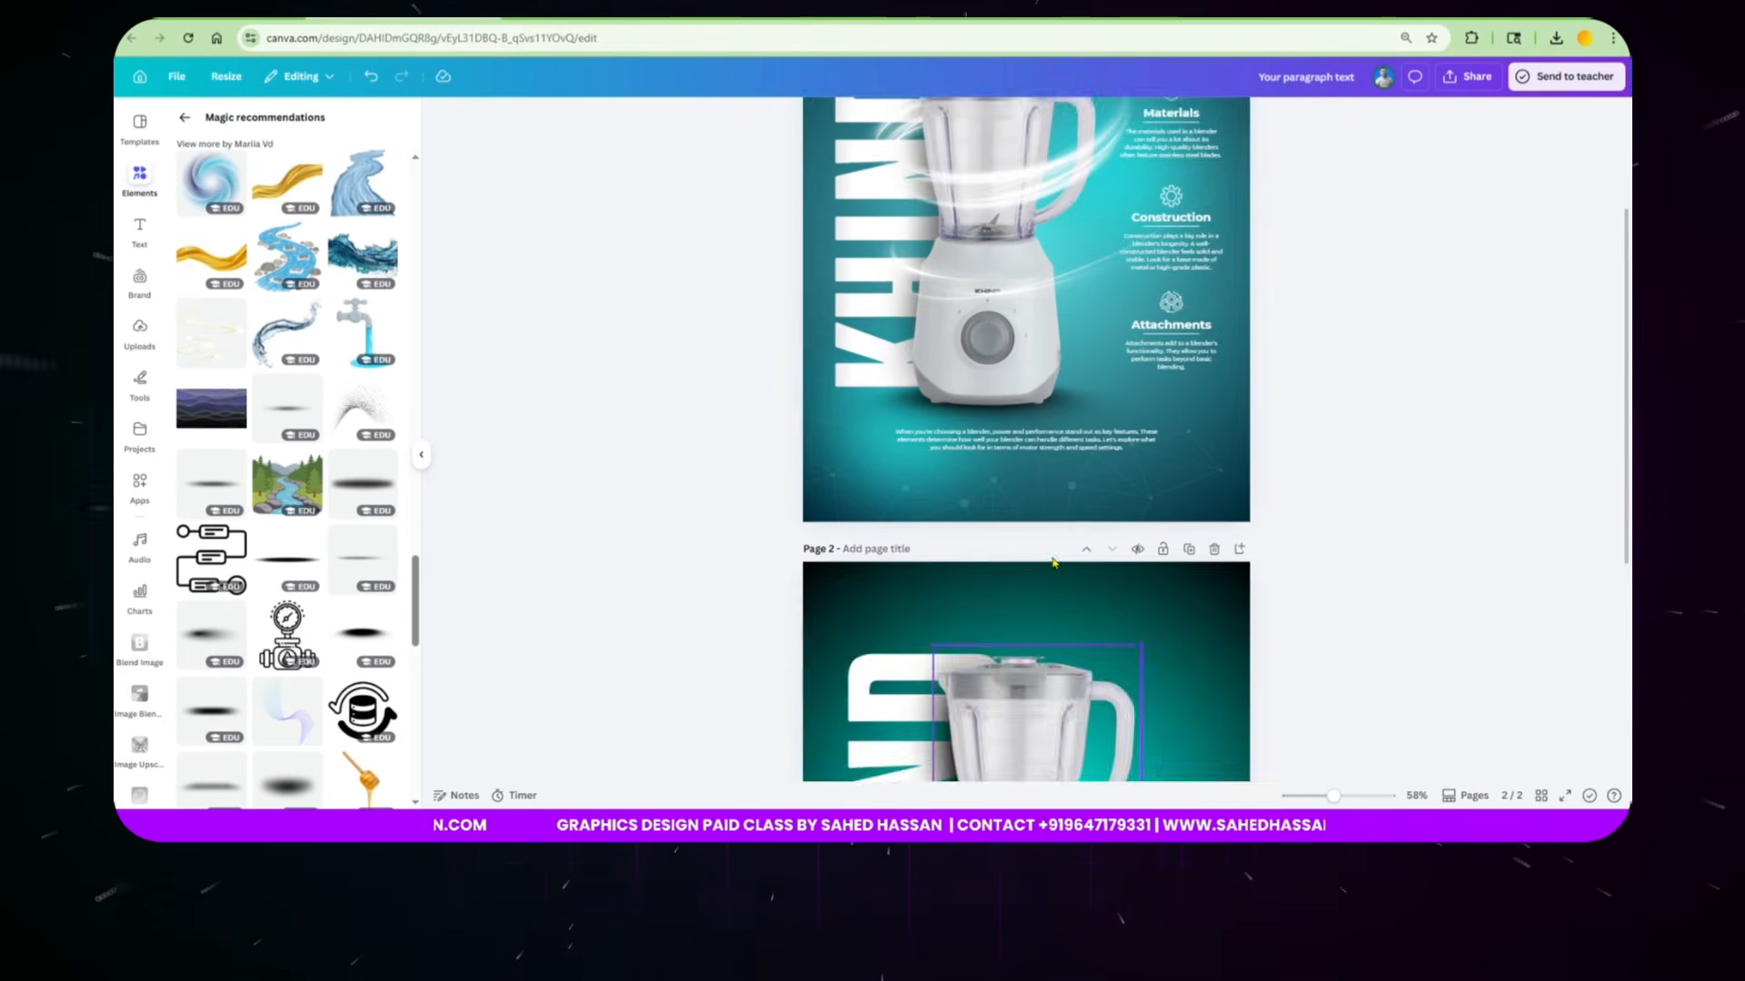
pyautogui.scroll(3, 1054, 563)
pyautogui.click(1108, 338)
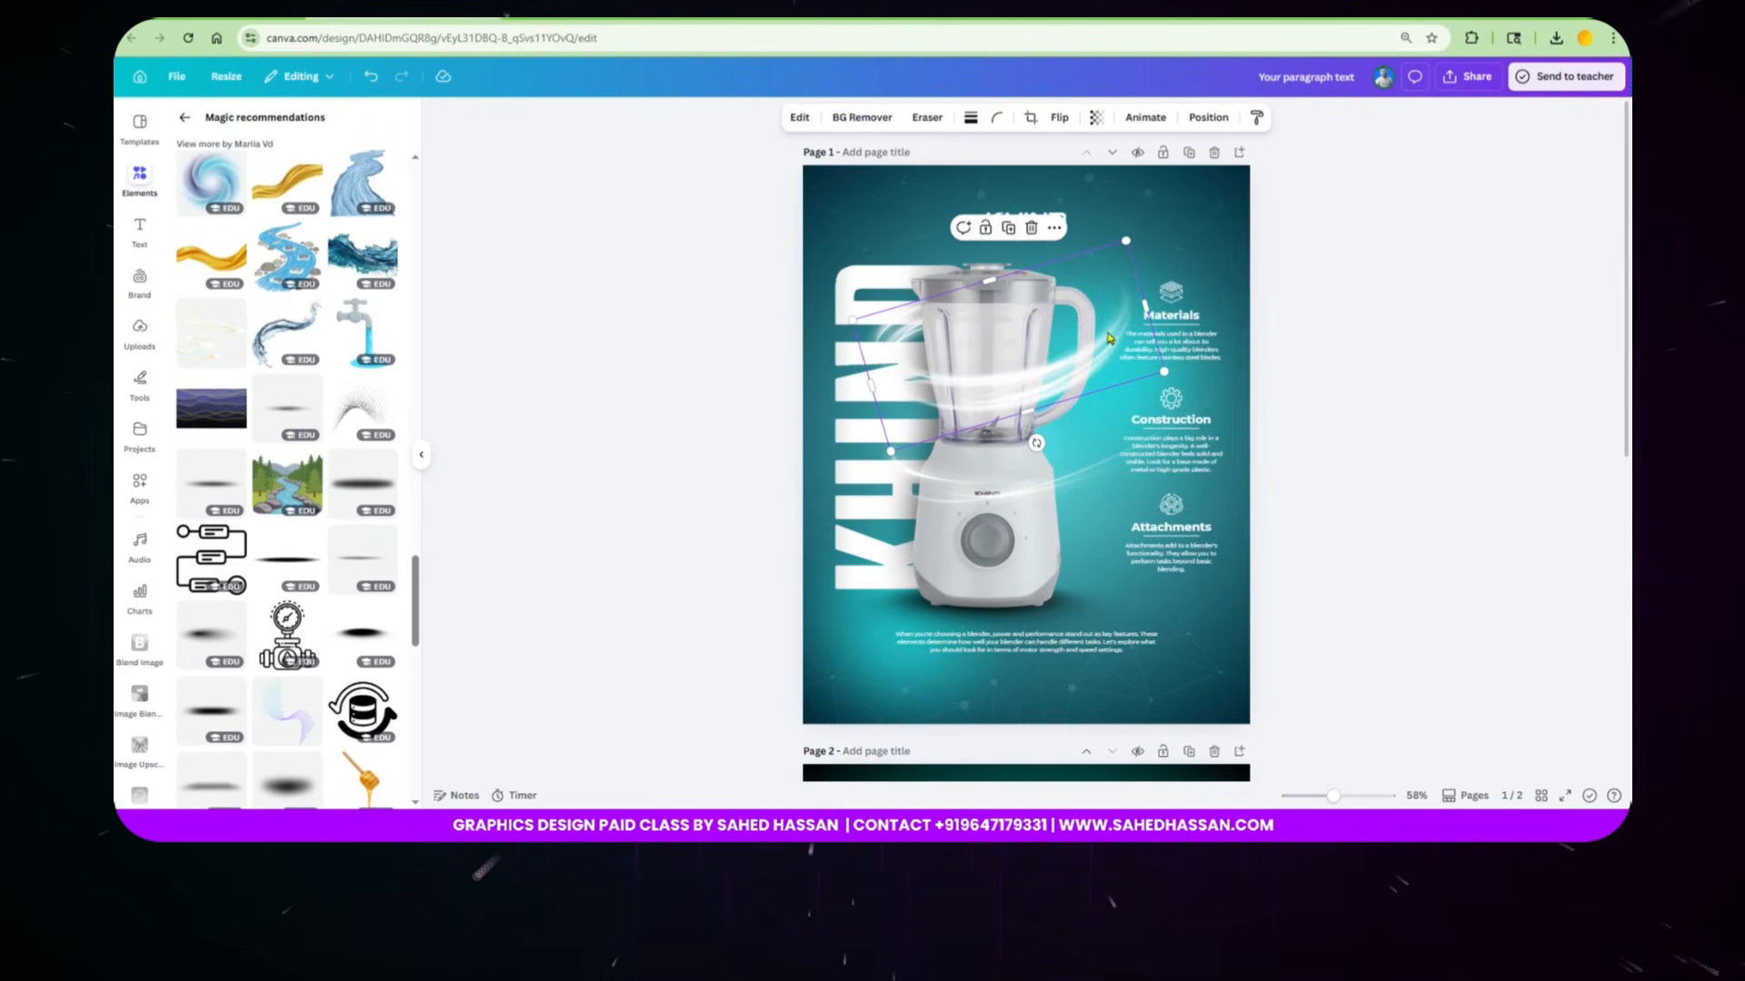
pyautogui.click(1054, 228)
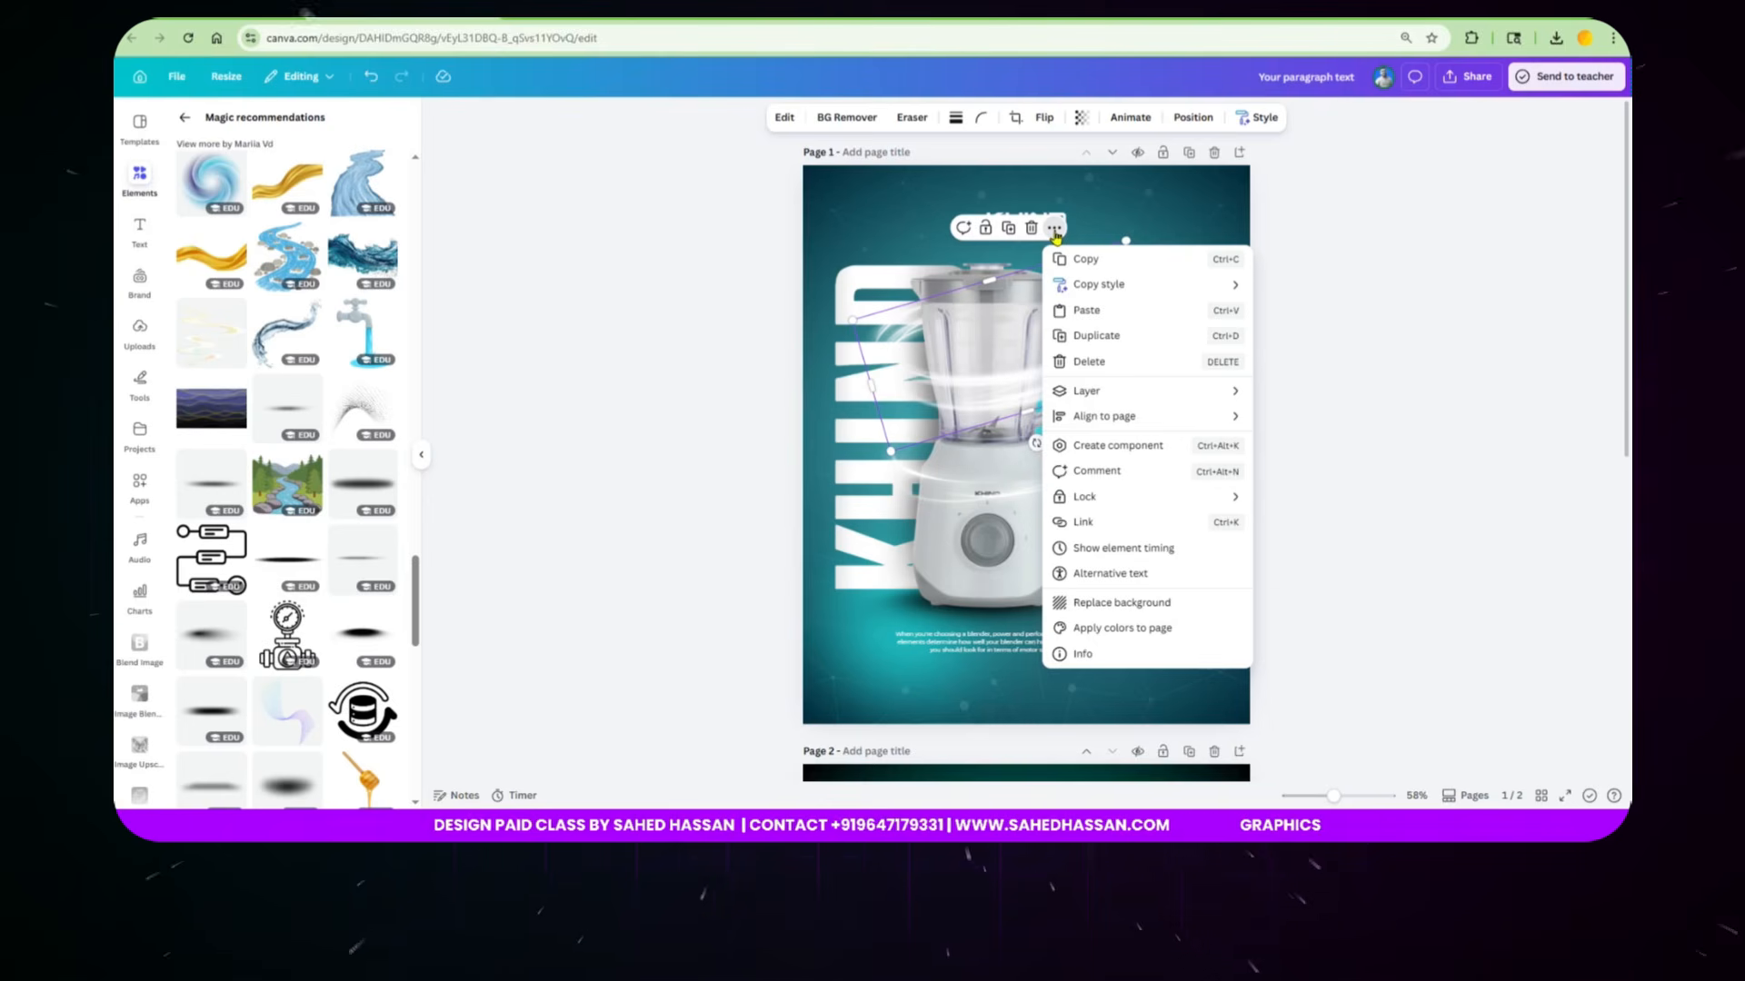
pyautogui.click(1090, 659)
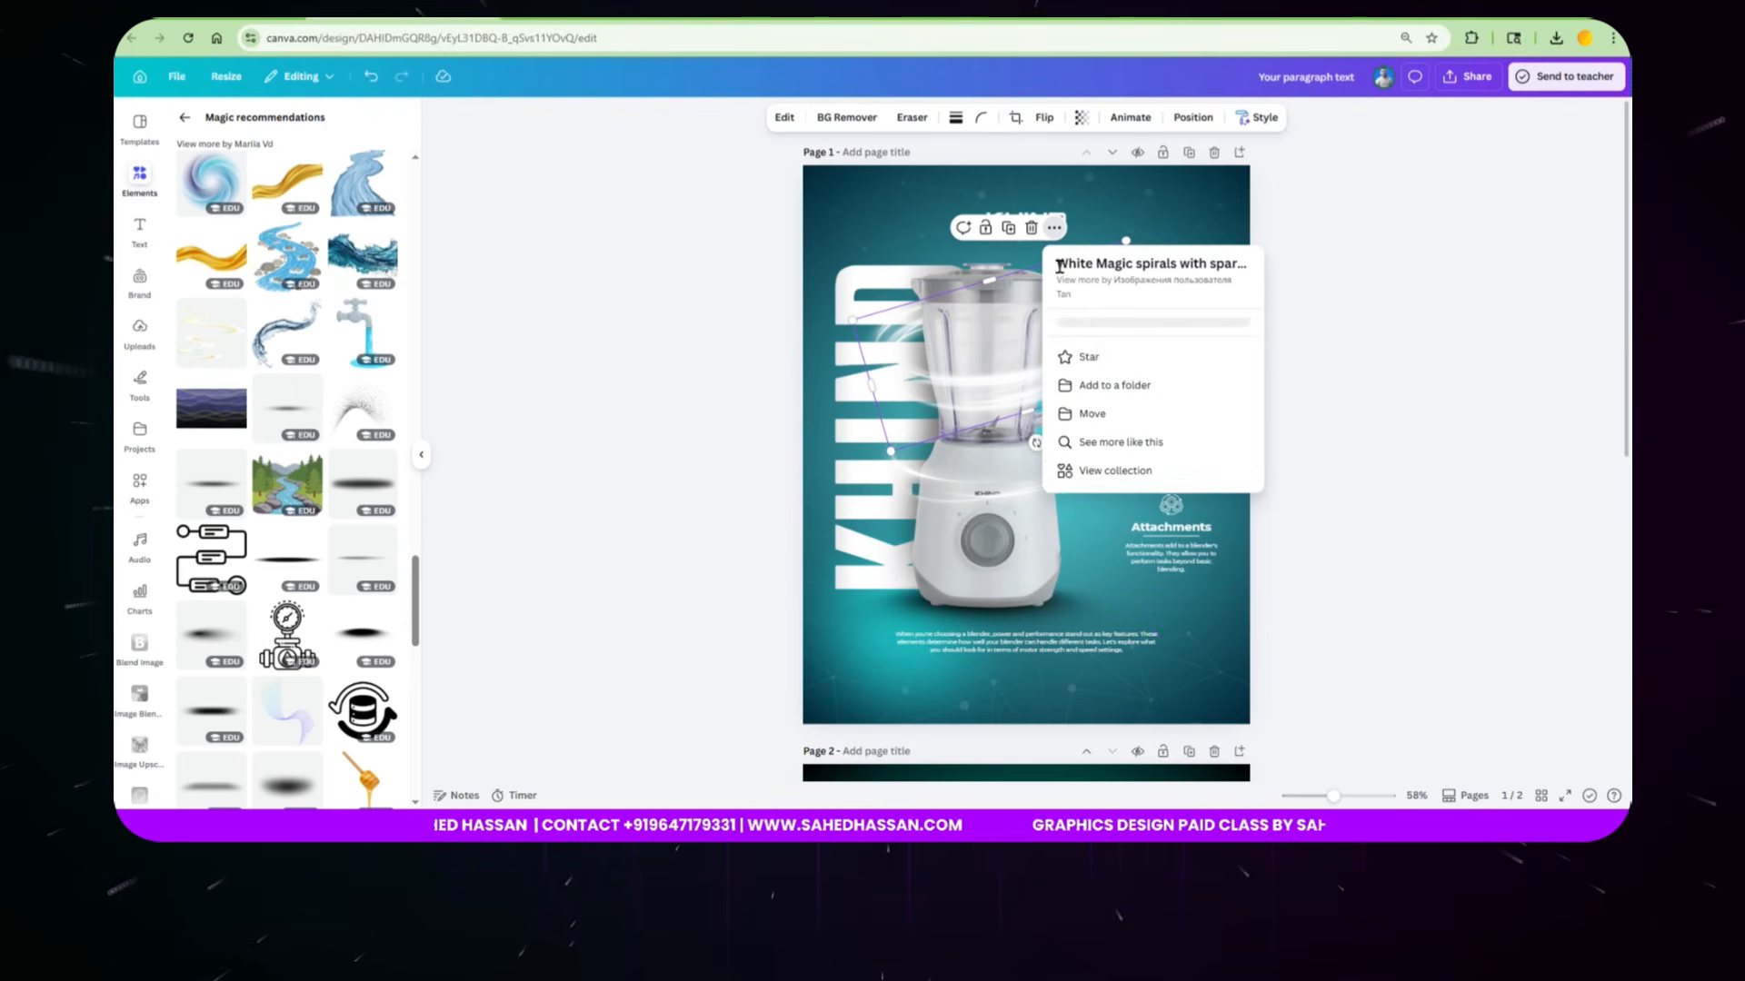
pyautogui.moveTo(1059, 264); pyautogui.dragTo(1208, 260)
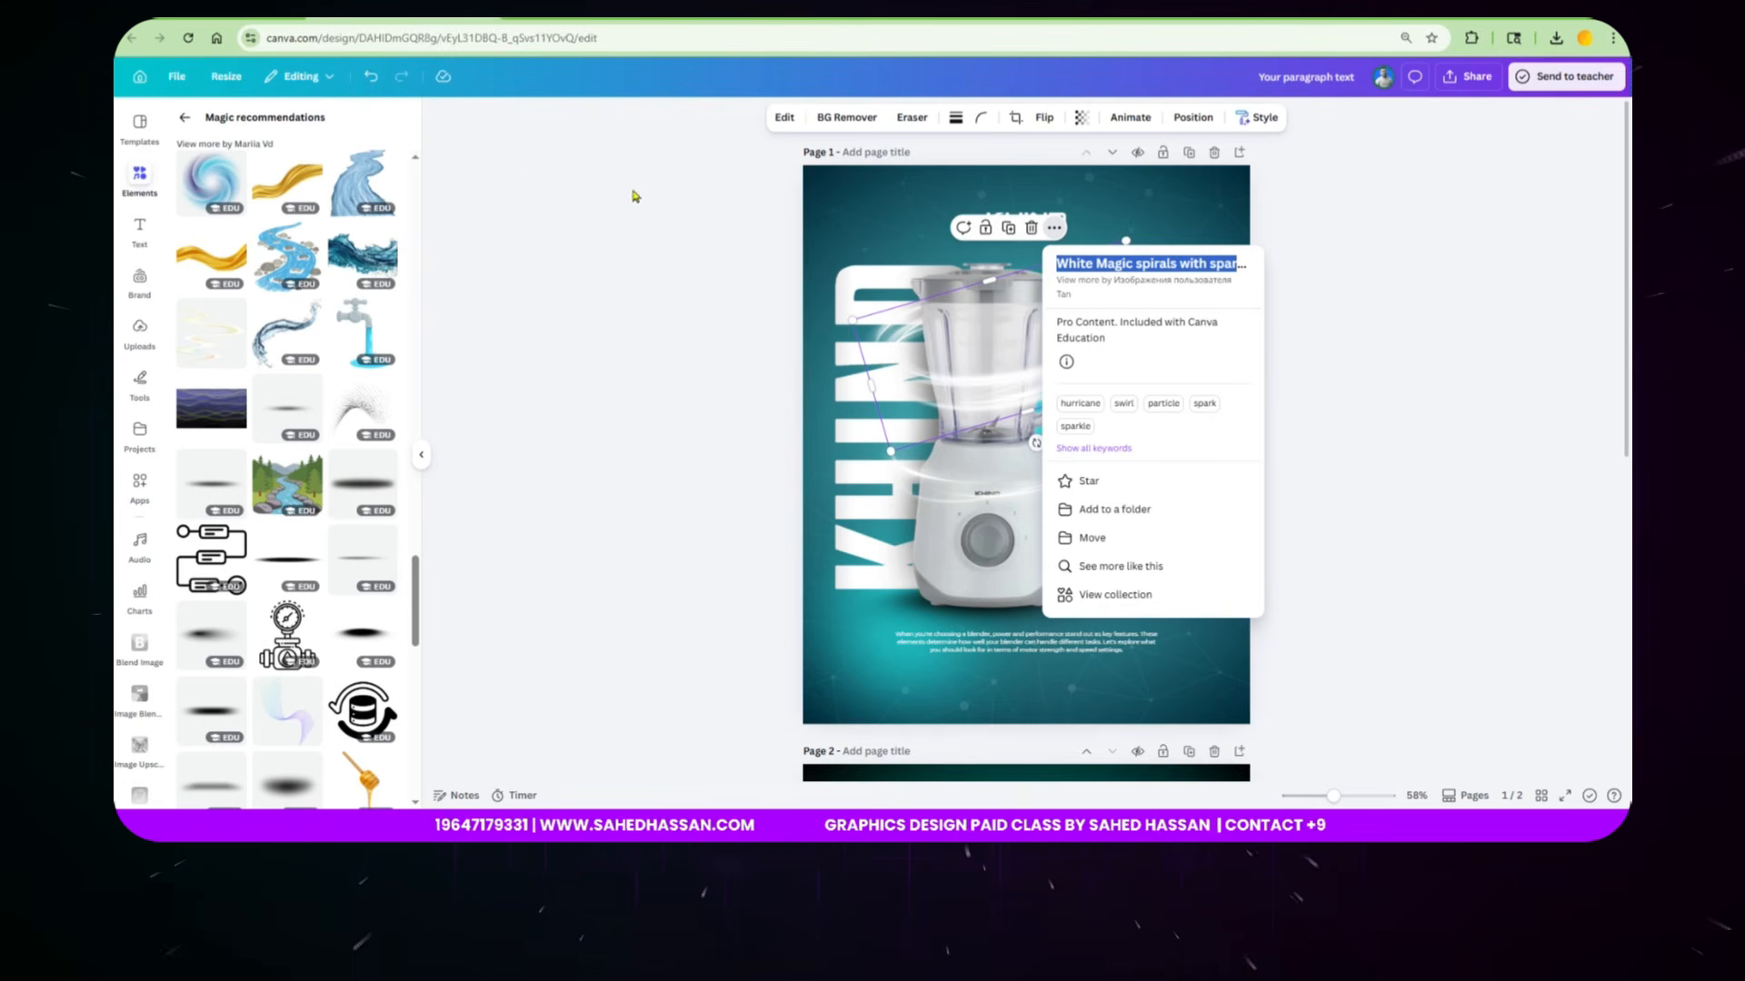
# Step: Replace the wind trail search in the elements library with "White Magic spirals with spar"
pyautogui.click(186, 118)
pyautogui.click(268, 128)
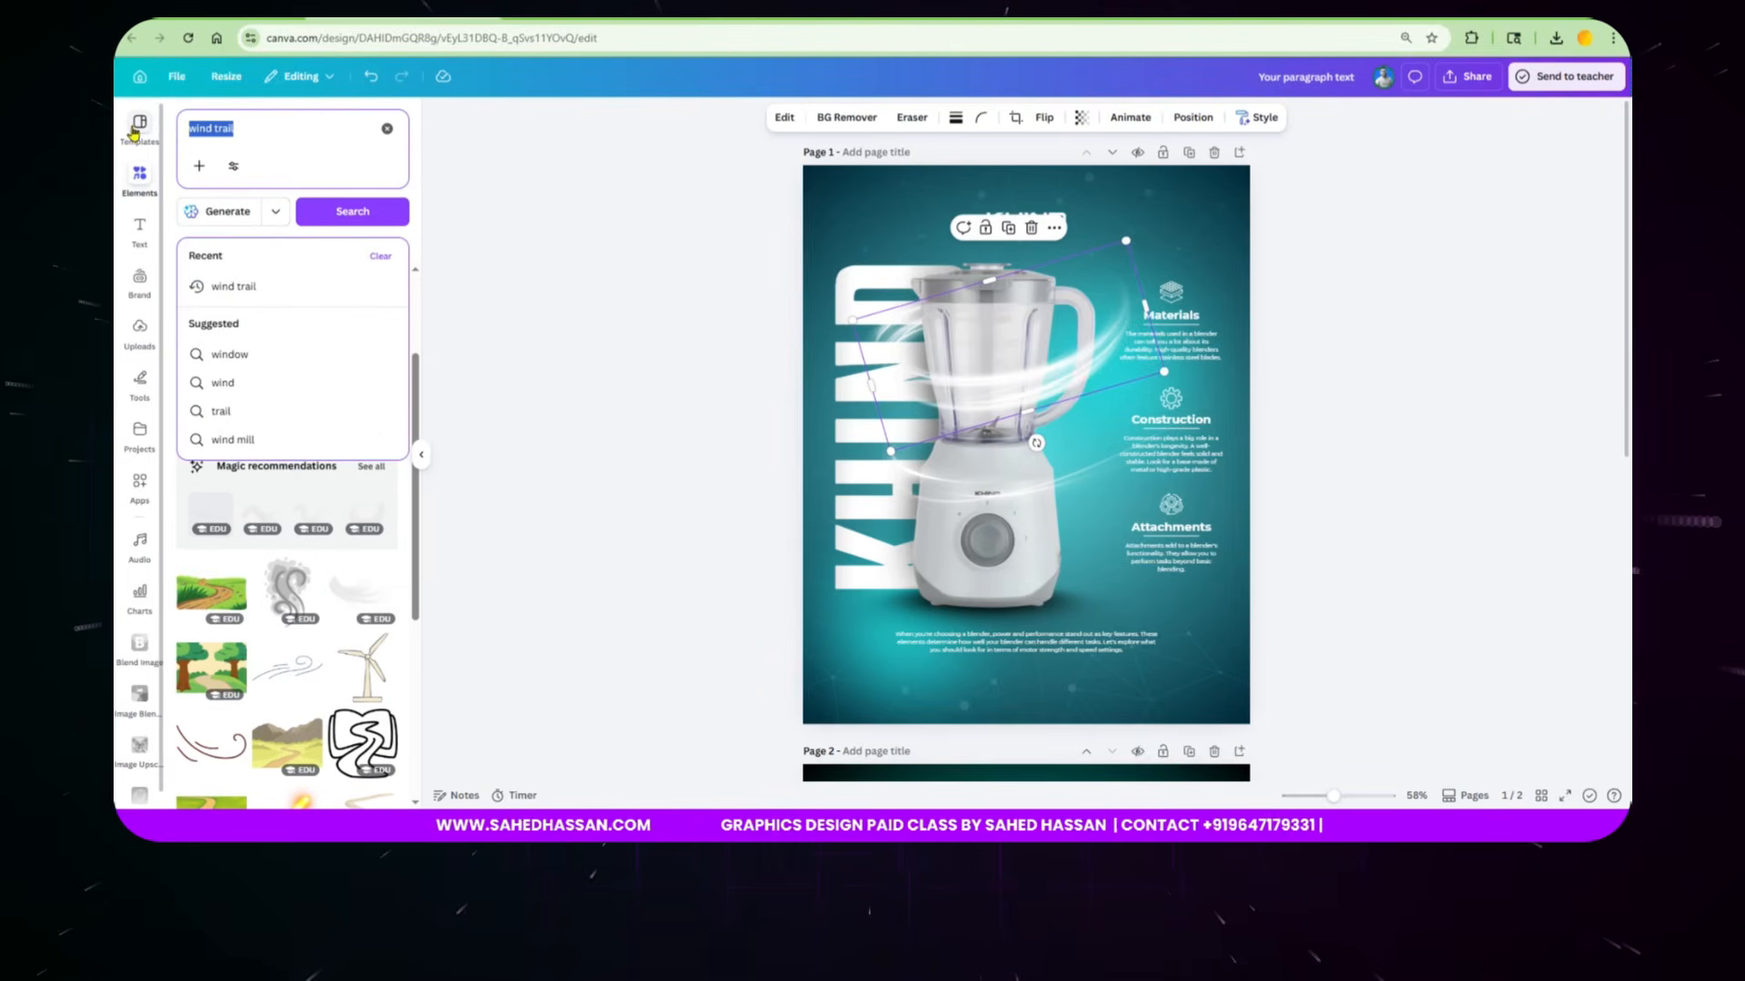
pyautogui.hotkey('ctrl', 'v')
pyautogui.press('Return')
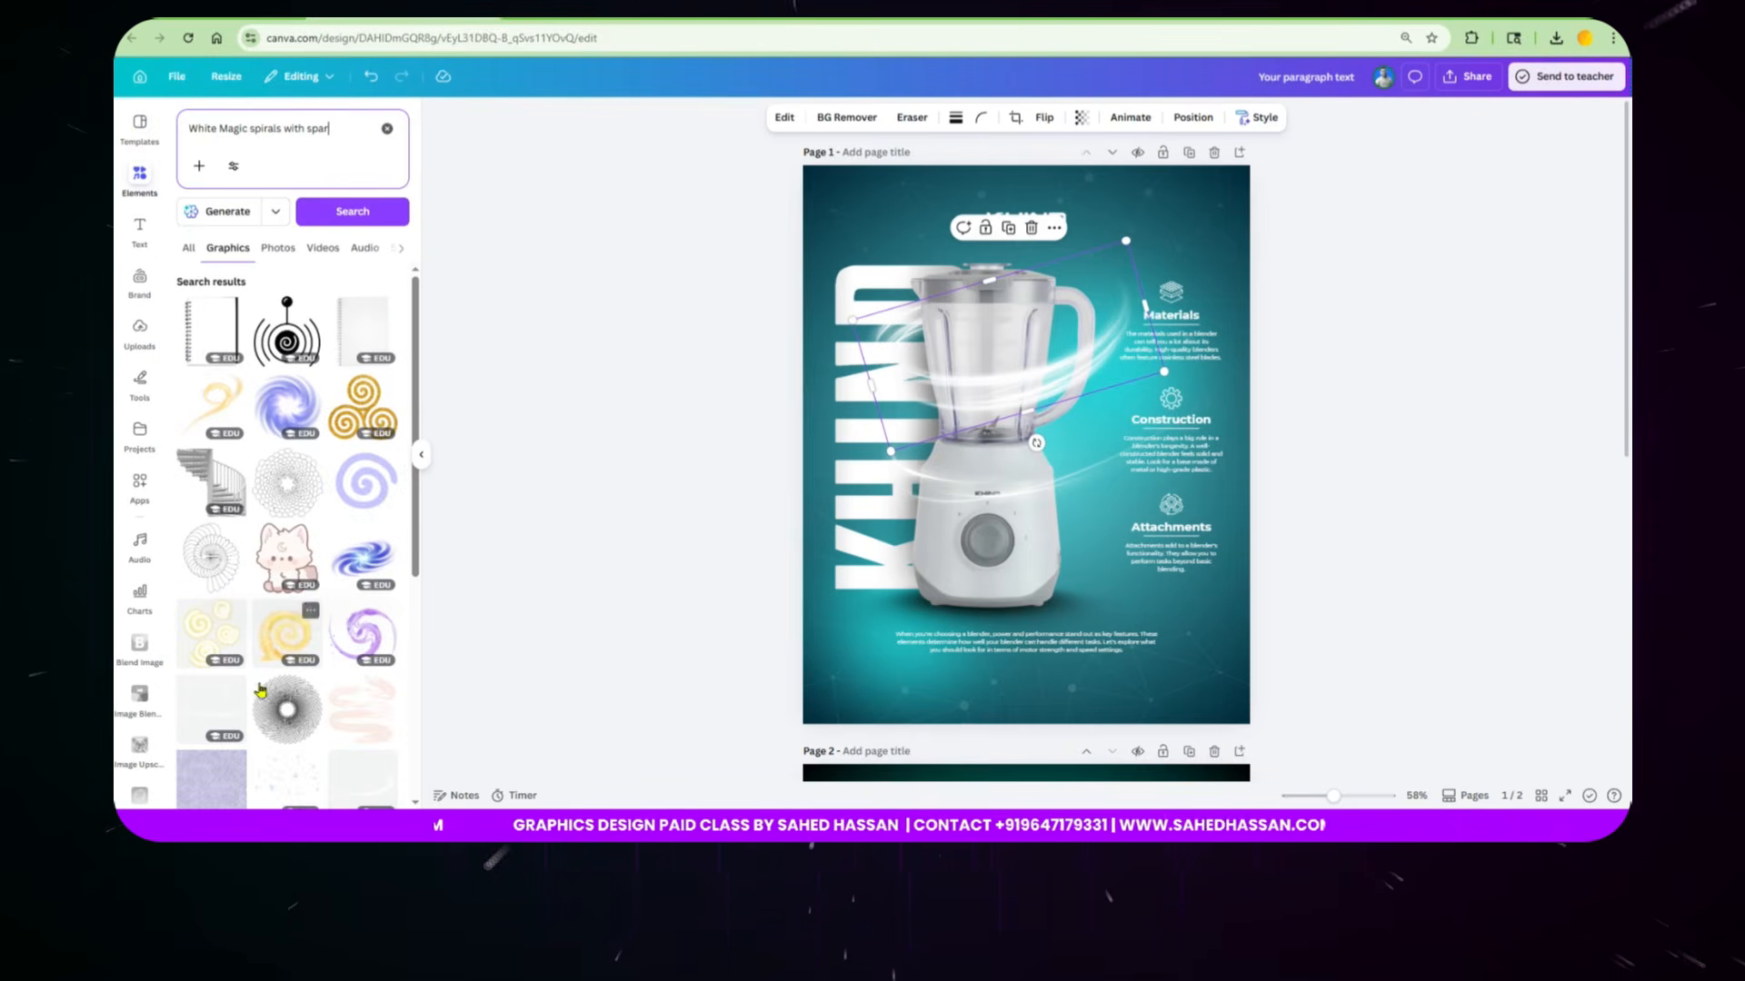
# Step: Add the faint white spiral graphic, place it across the blender jar on page 2, and open its full list of magic recommendations
pyautogui.click(214, 713)
pyautogui.moveTo(1028, 454); pyautogui.dragTo(1110, 730)
pyautogui.scroll(-4, 1110, 730)
pyautogui.moveTo(1089, 441); pyautogui.dragTo(1086, 419)
pyautogui.scroll(-3, 345, 636)
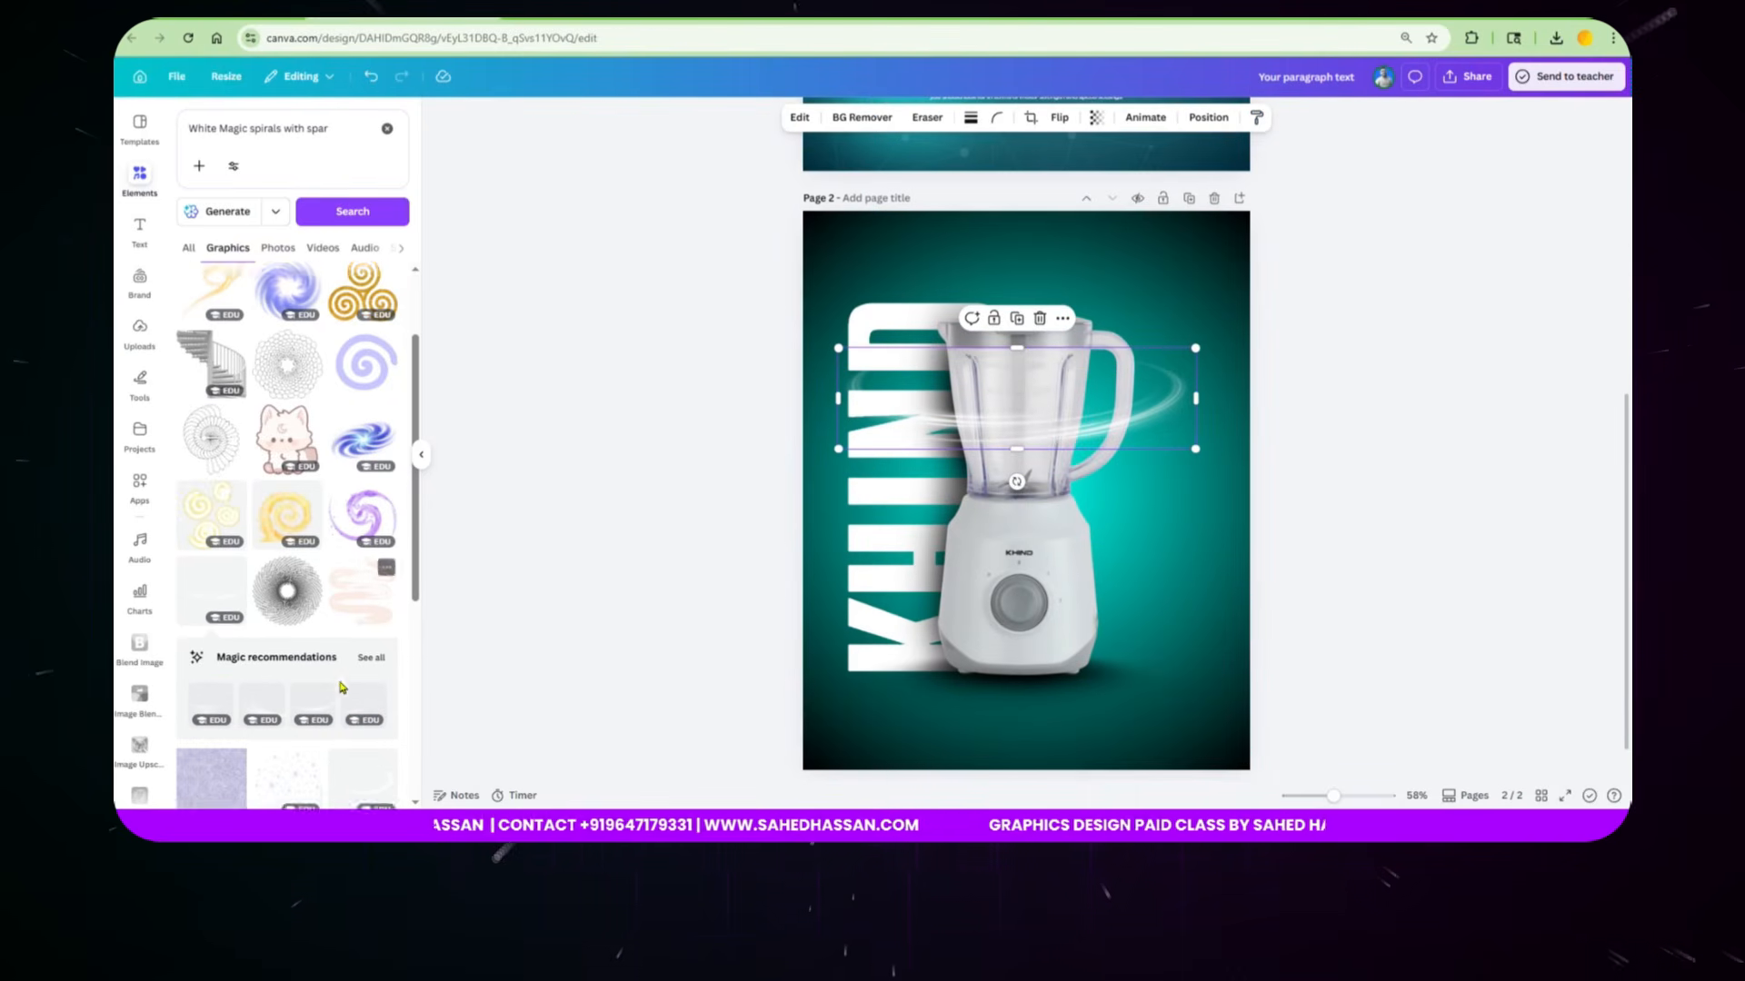
pyautogui.click(372, 619)
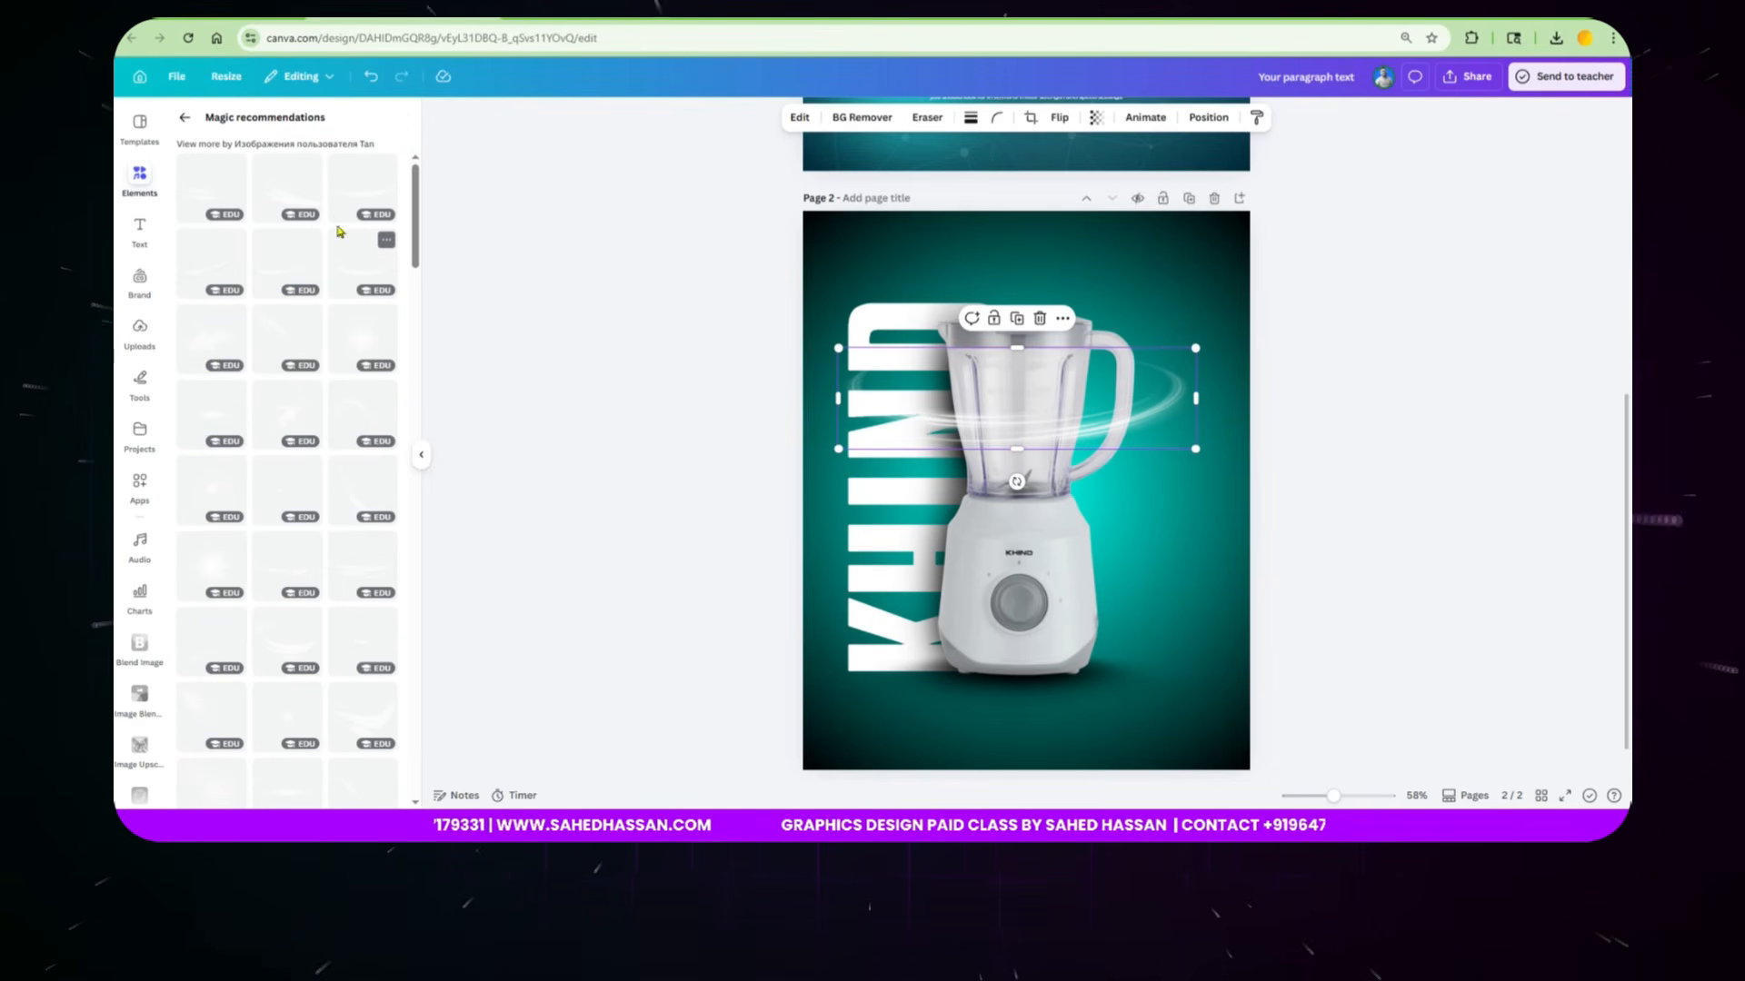
# Step: Try the first recommended thin white swirl around the blender's base, and delete it
pyautogui.click(229, 167)
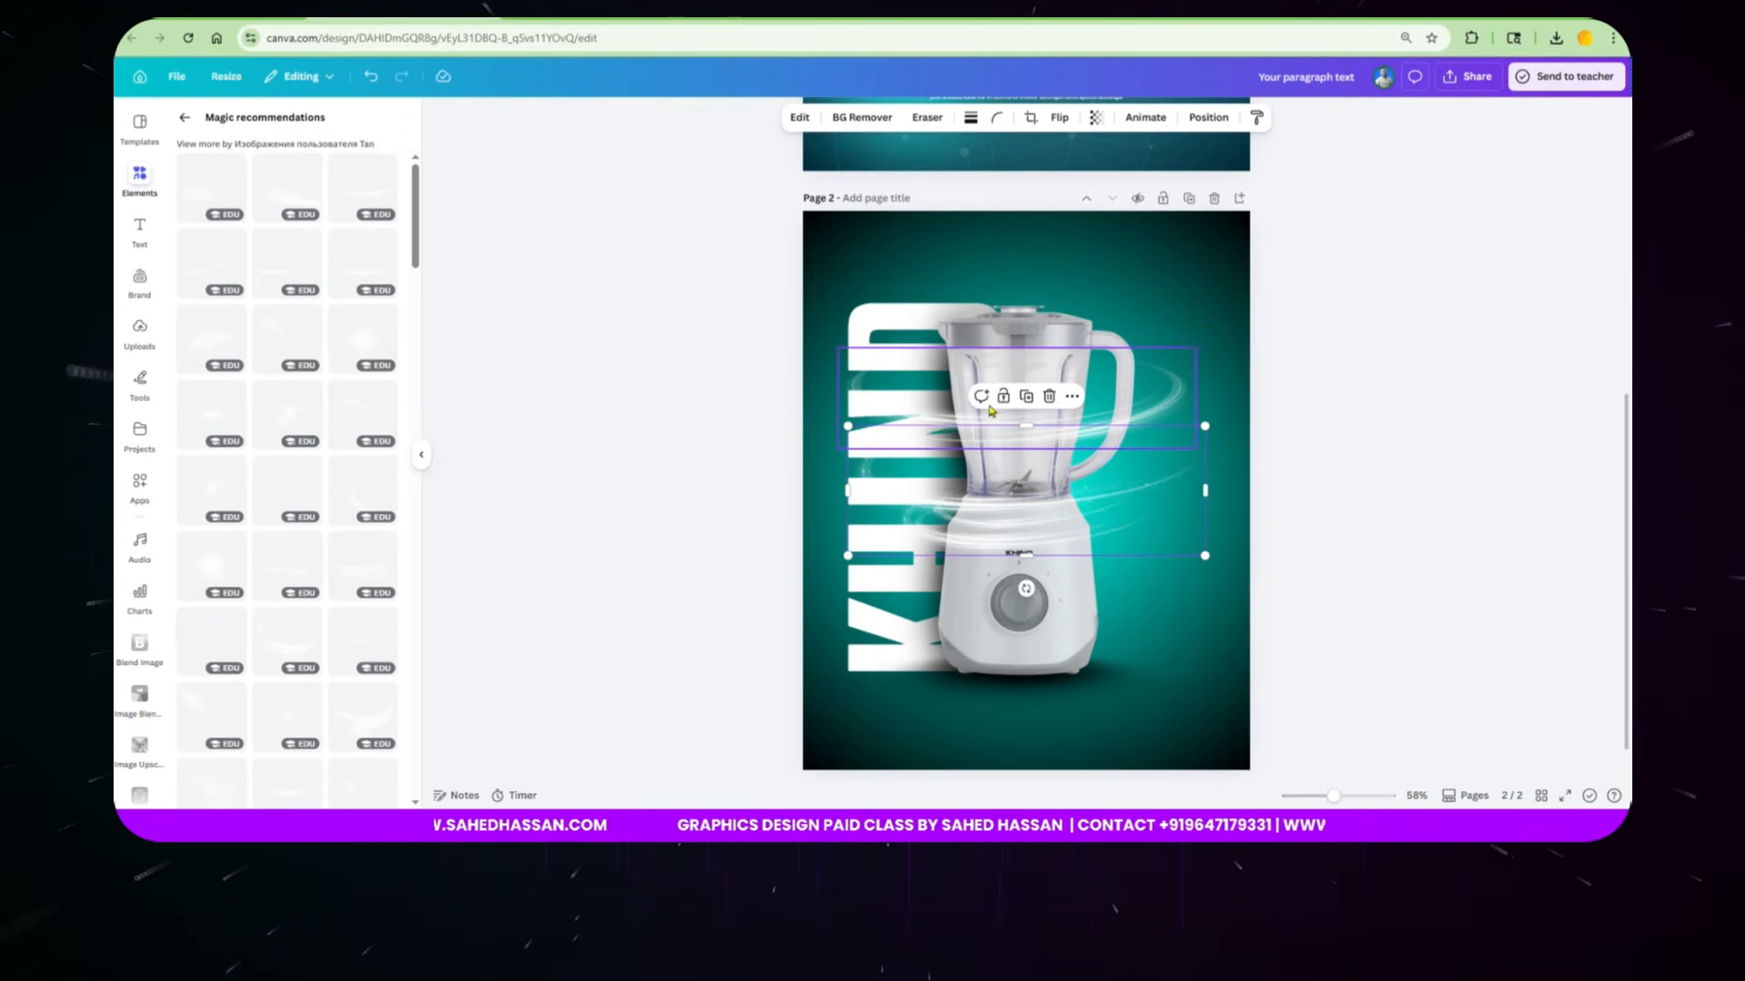
pyautogui.moveTo(1095, 516); pyautogui.dragTo(1044, 460)
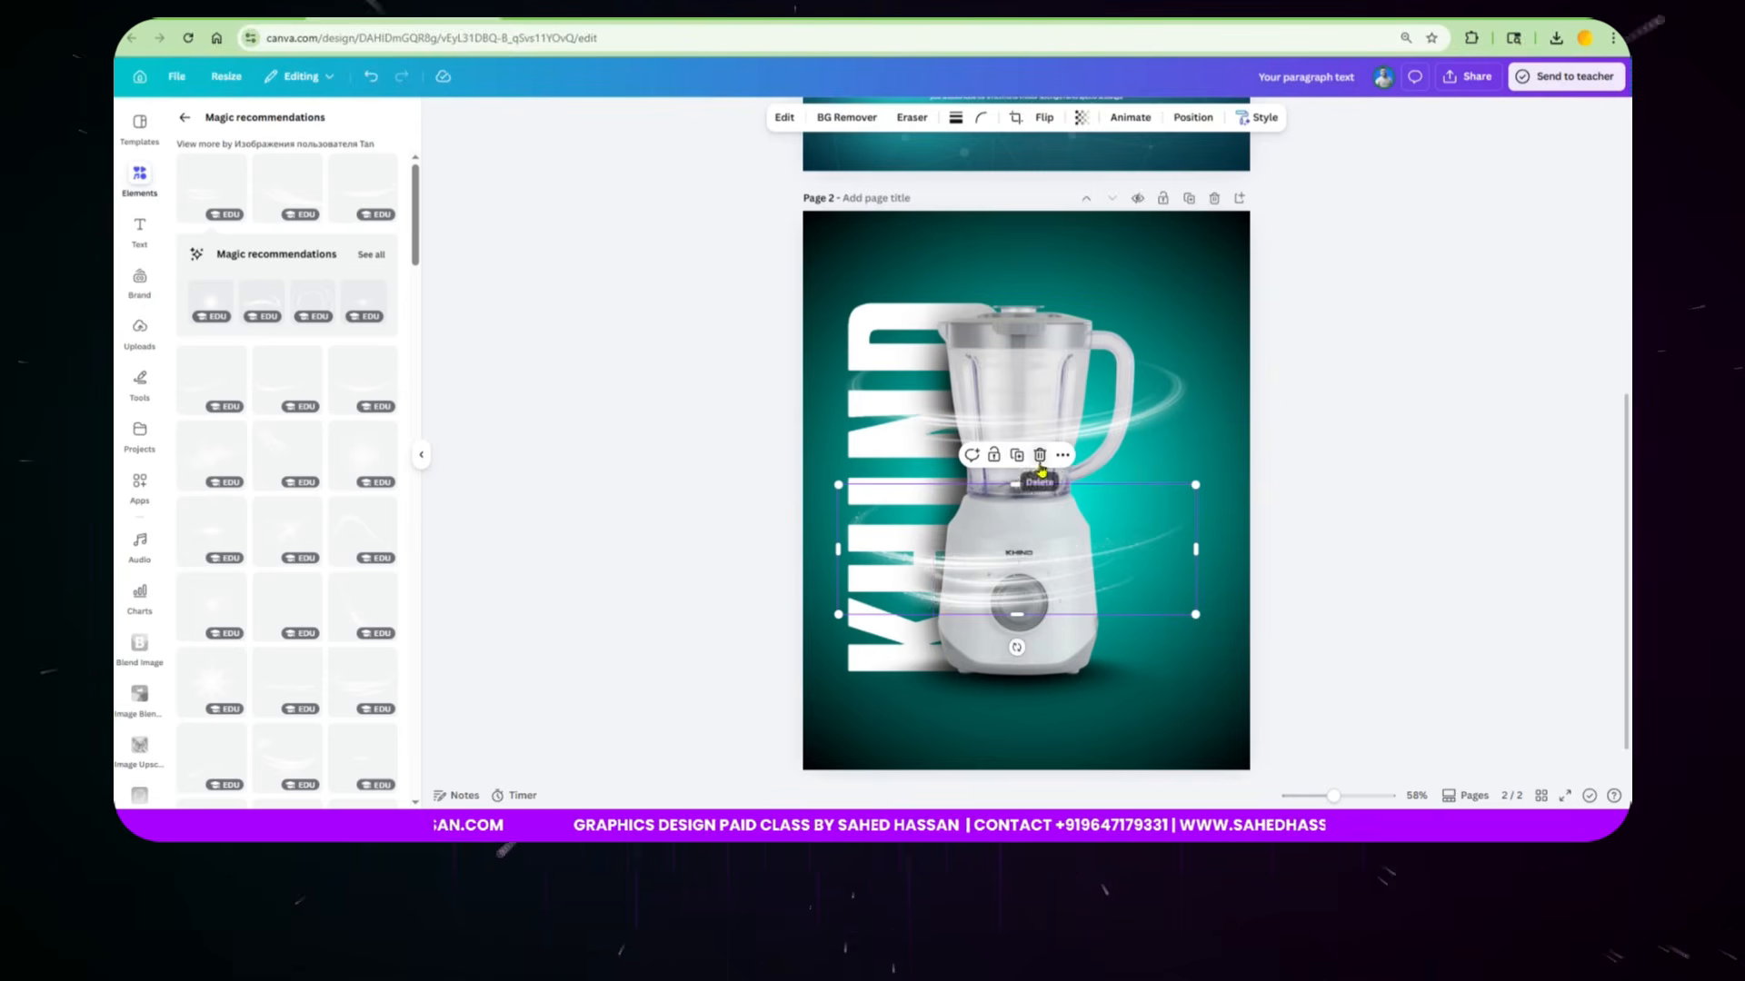
pyautogui.click(413, 241)
# Step: Add the thicker multi-line white swirl from the recommendations and place it where the jar meets the base
pyautogui.click(364, 196)
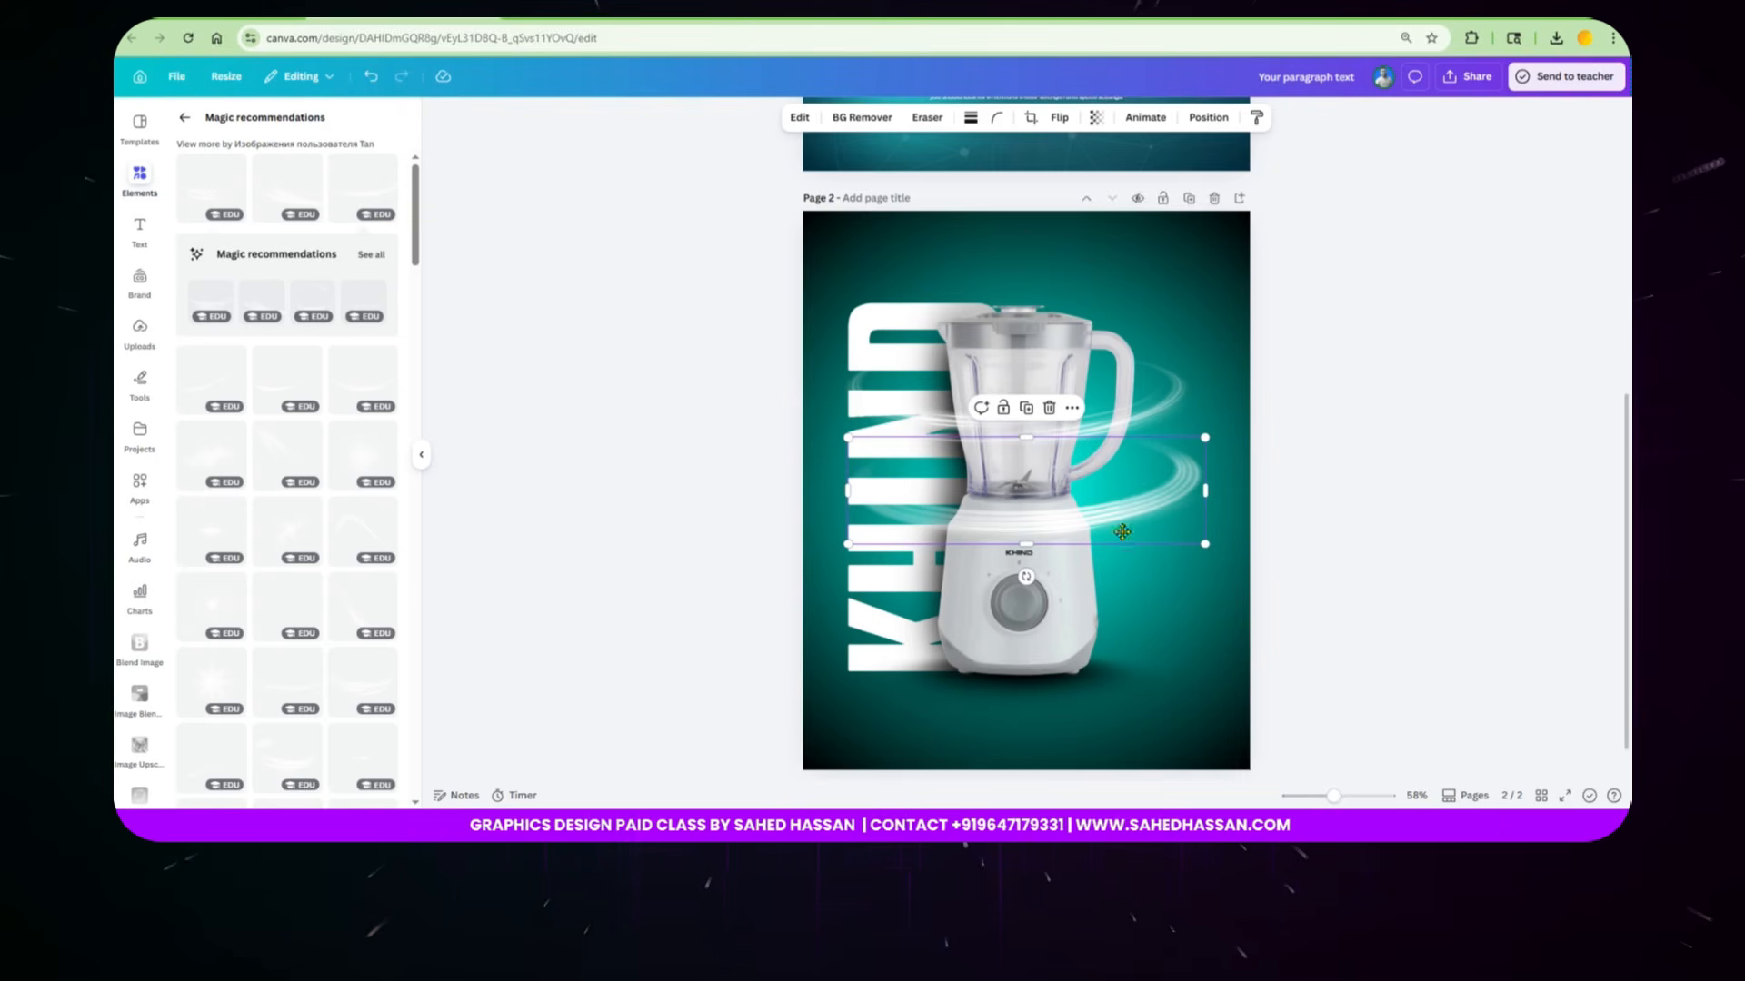
pyautogui.moveTo(1122, 531); pyautogui.dragTo(1133, 543)
# Step: Tilt the upper white swirl so its right end rises, make it smaller, and reposition it across the jar
pyautogui.scroll(5, 1218, 429)
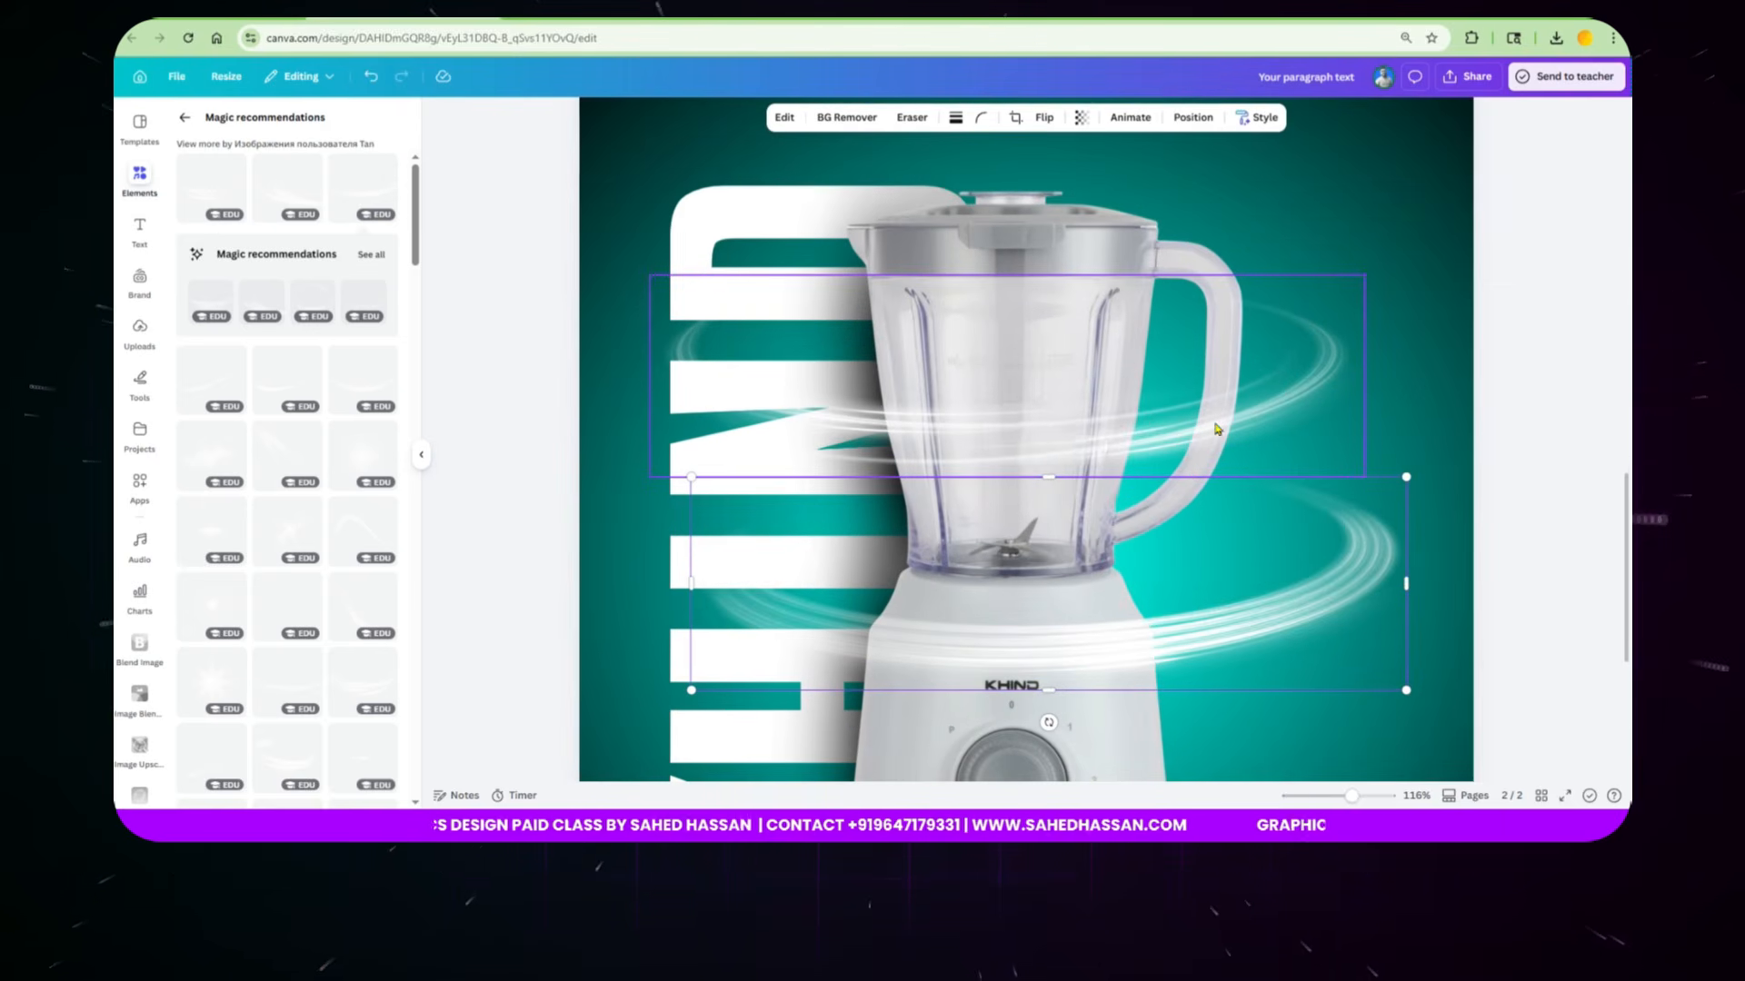
pyautogui.click(1275, 367)
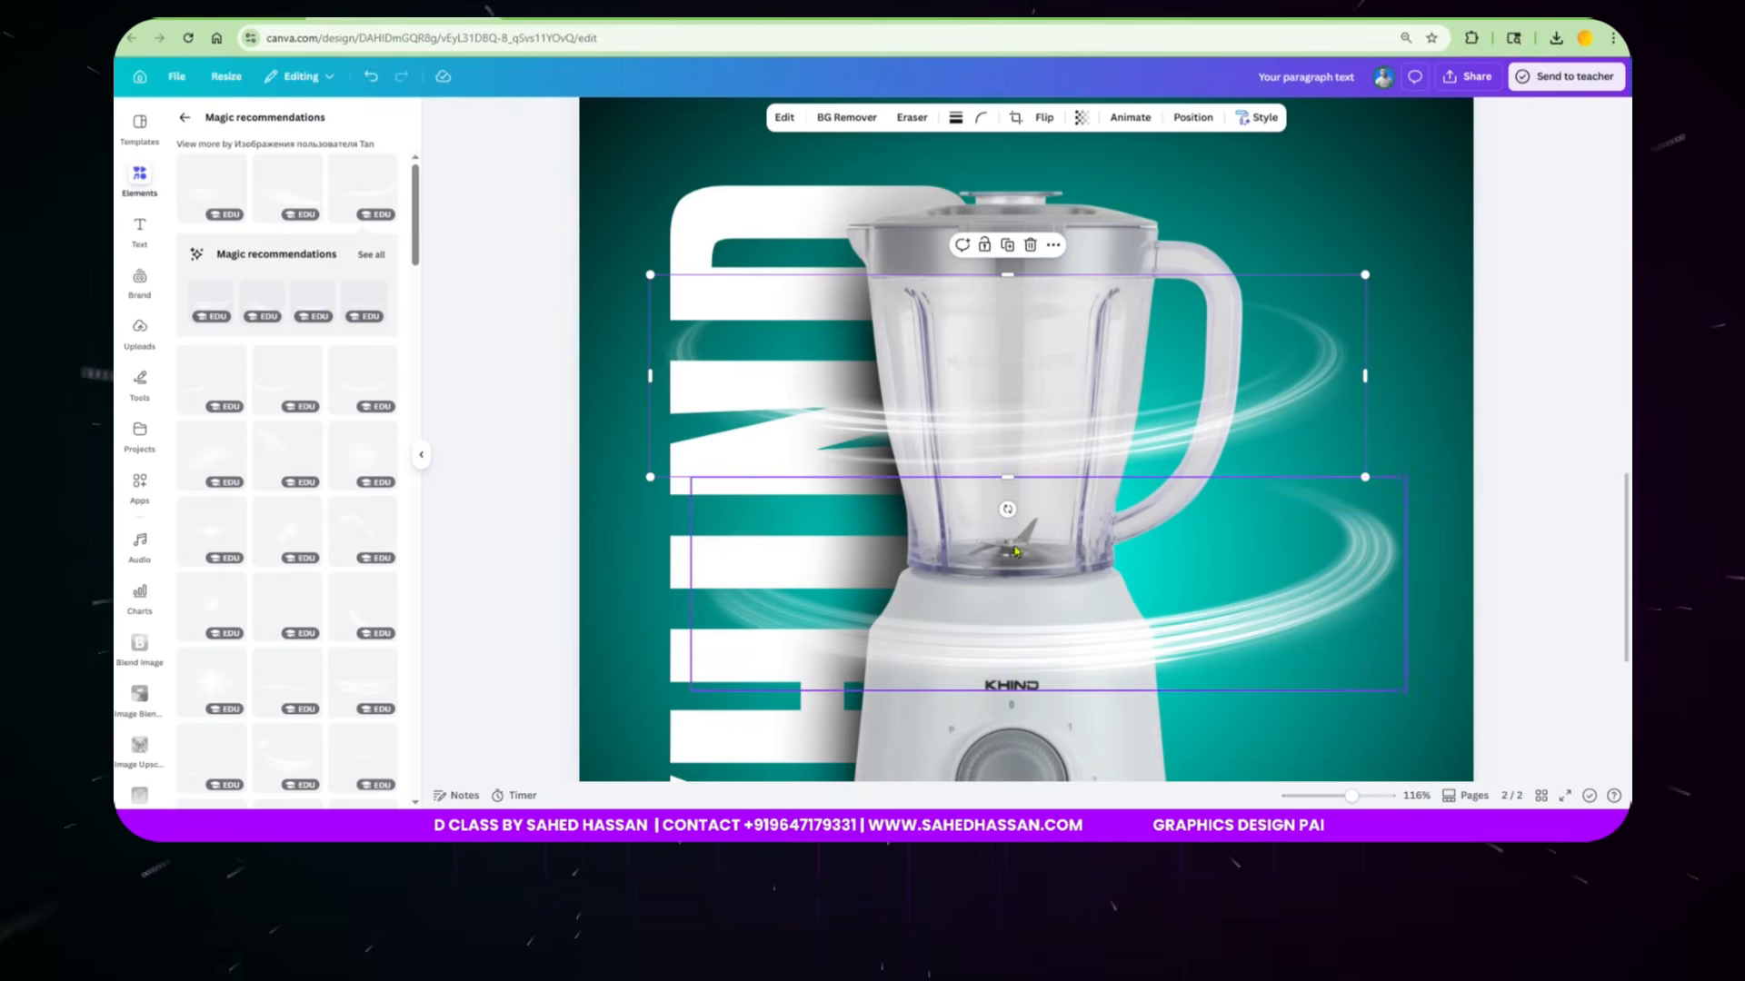
pyautogui.moveTo(1004, 506); pyautogui.dragTo(1041, 528)
pyautogui.moveTo(677, 544); pyautogui.dragTo(803, 533)
pyautogui.moveTo(1091, 366); pyautogui.dragTo(1088, 397)
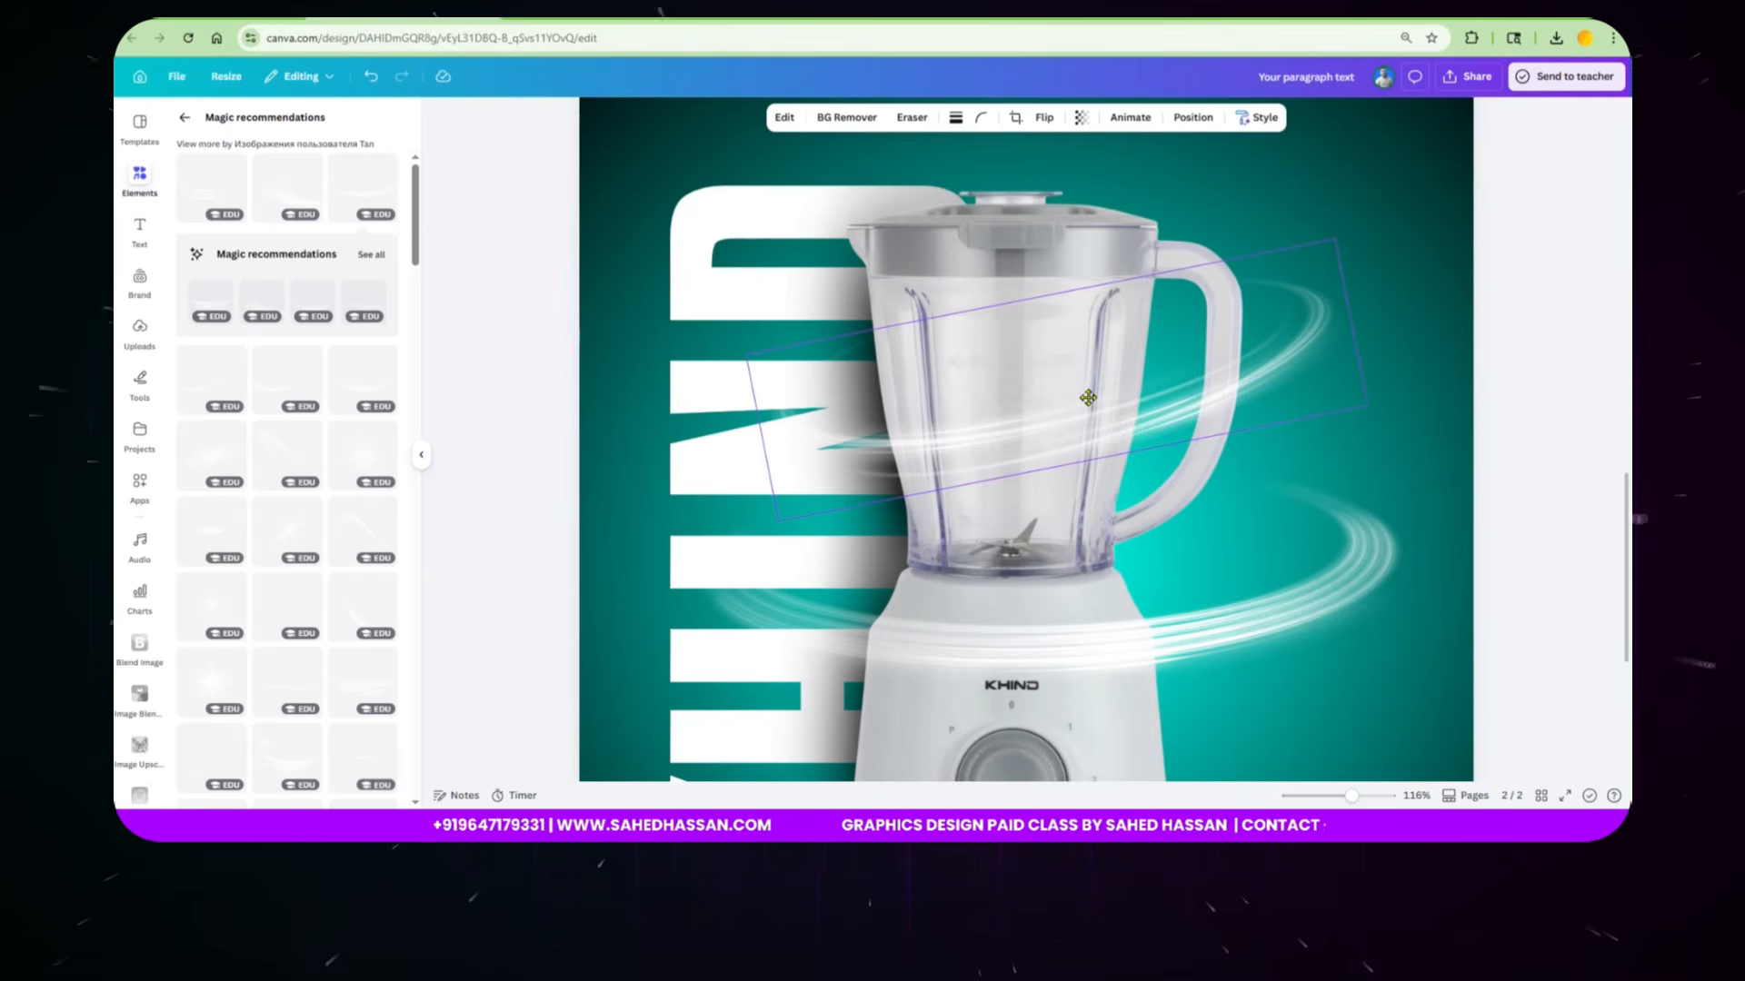
# Step: Tilt the lower white swirl to match the upper one and position it around the top of the base
pyautogui.scroll(-3, 1087, 397)
pyautogui.moveTo(1082, 363); pyautogui.dragTo(1077, 563)
pyautogui.moveTo(1100, 498); pyautogui.dragTo(1098, 479)
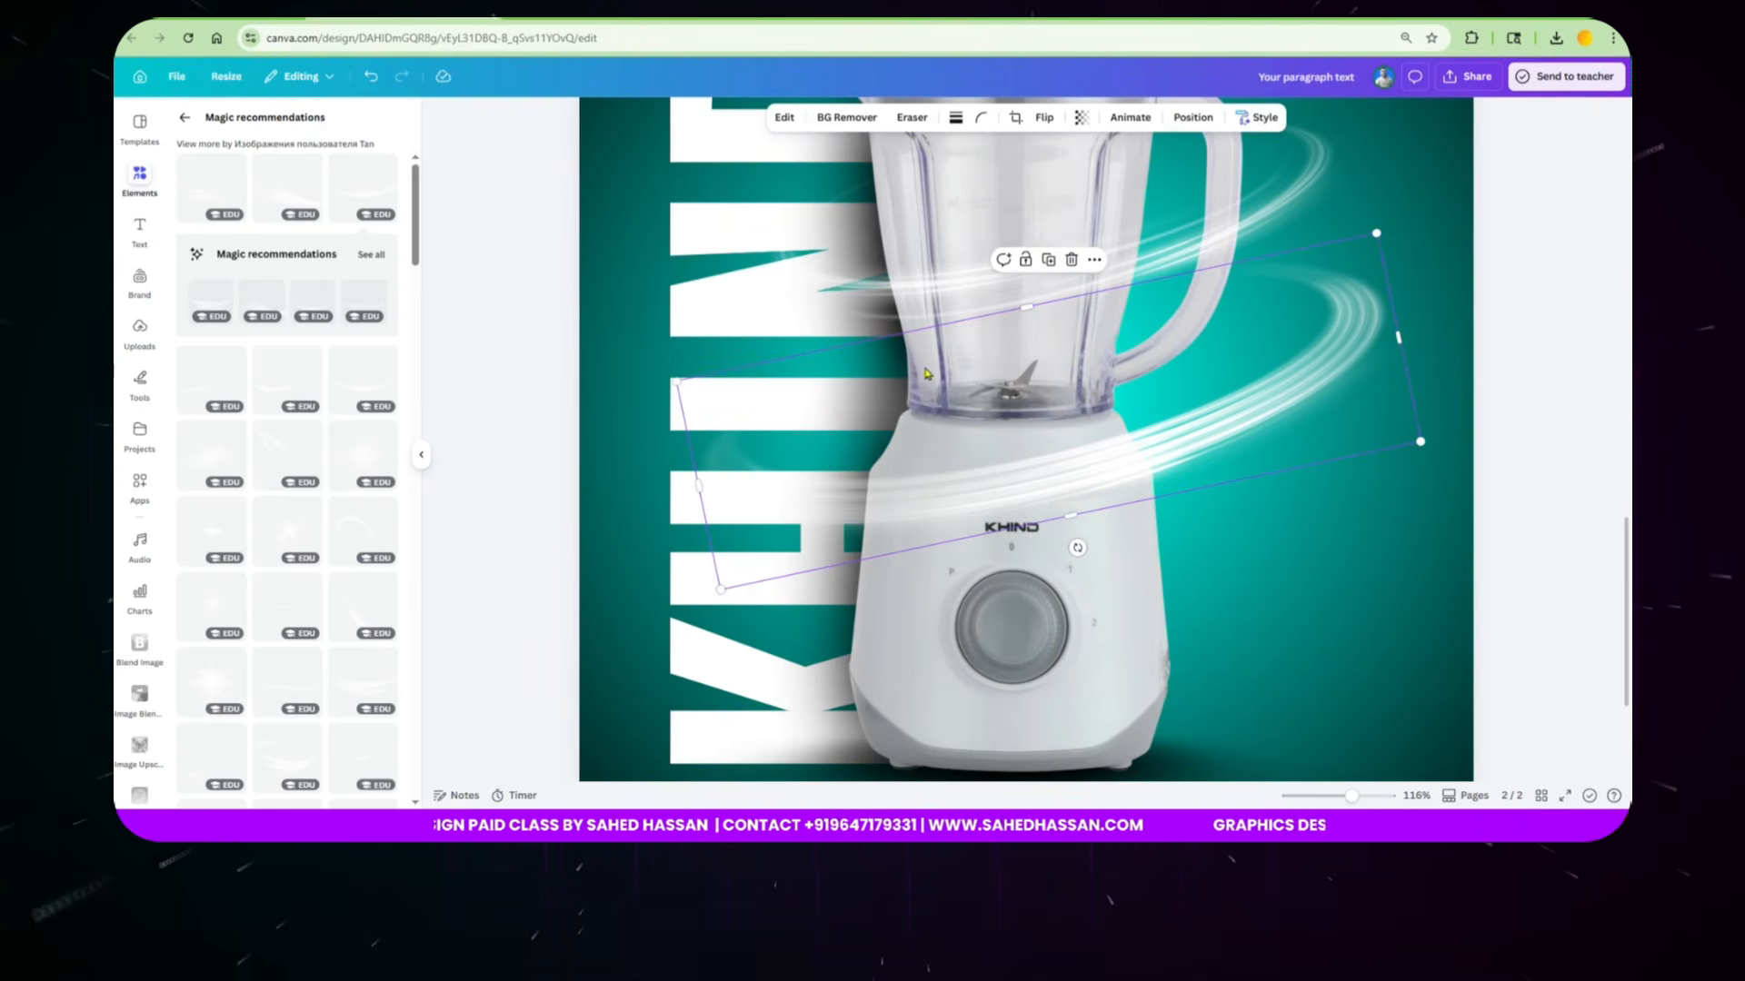
pyautogui.click(1363, 518)
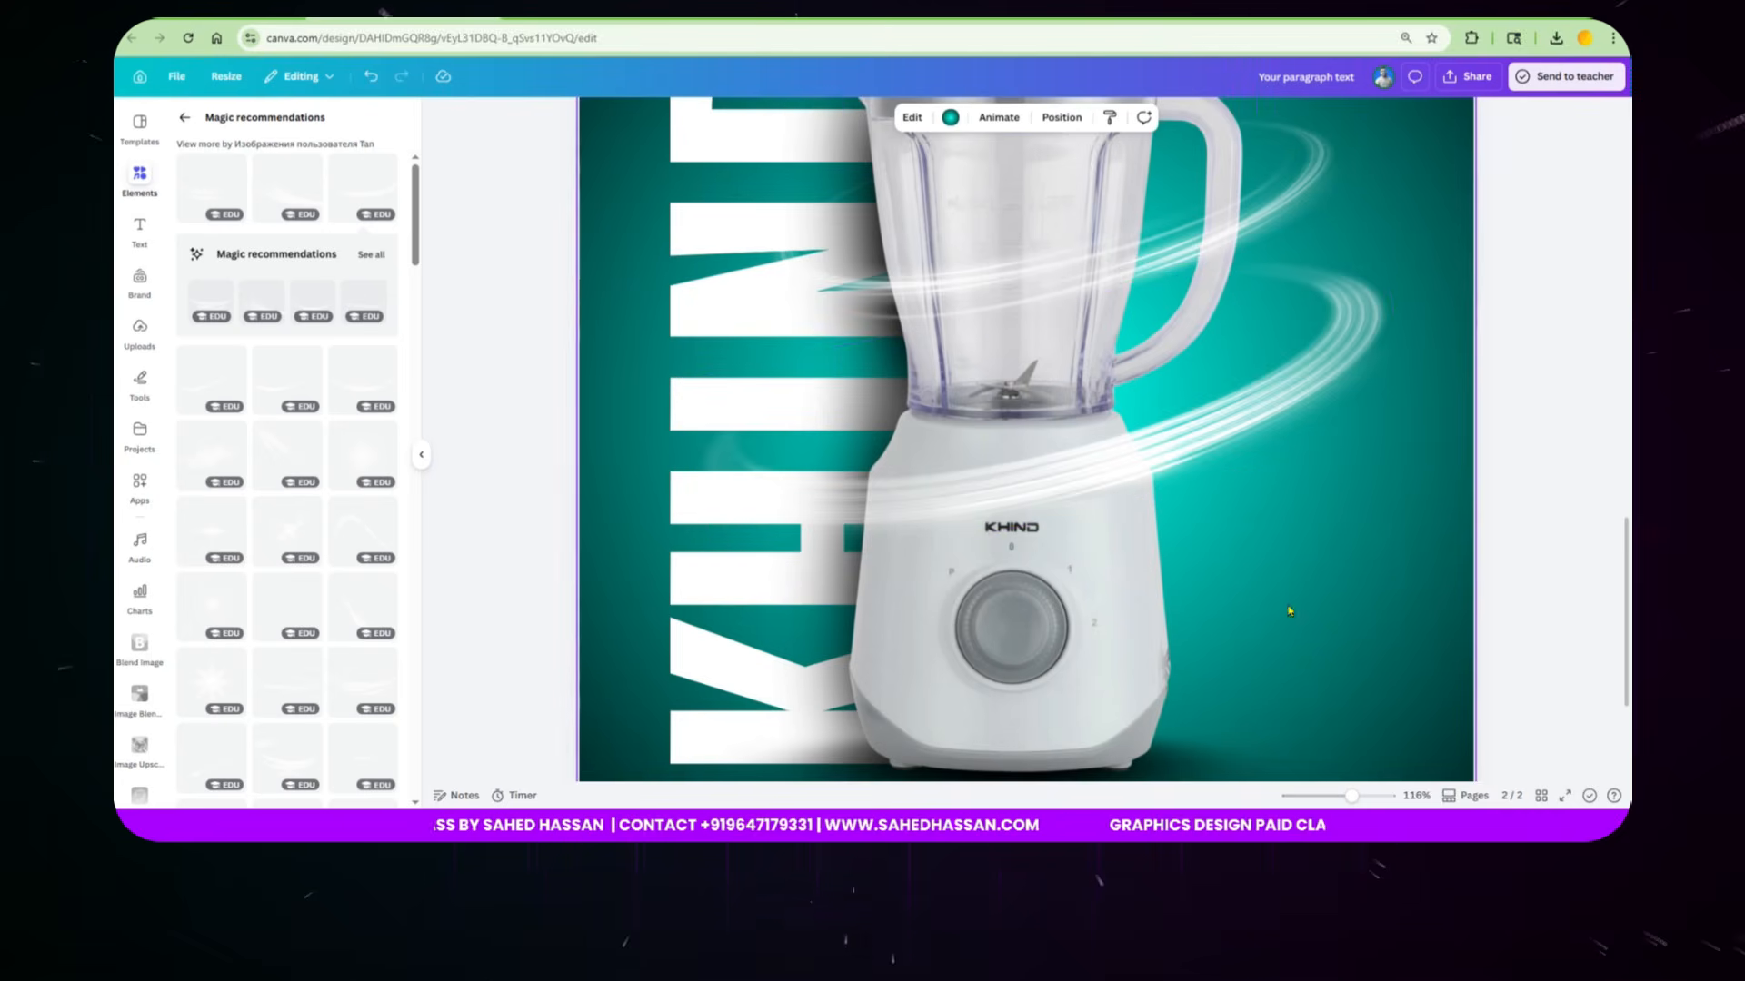
# Step: Replace page 1's cropped blender-top copy with a new blender duplicate, aligned over the original and cropped to its upper part
pyautogui.scroll(8, 1135, 675)
pyautogui.scroll(6, 1135, 675)
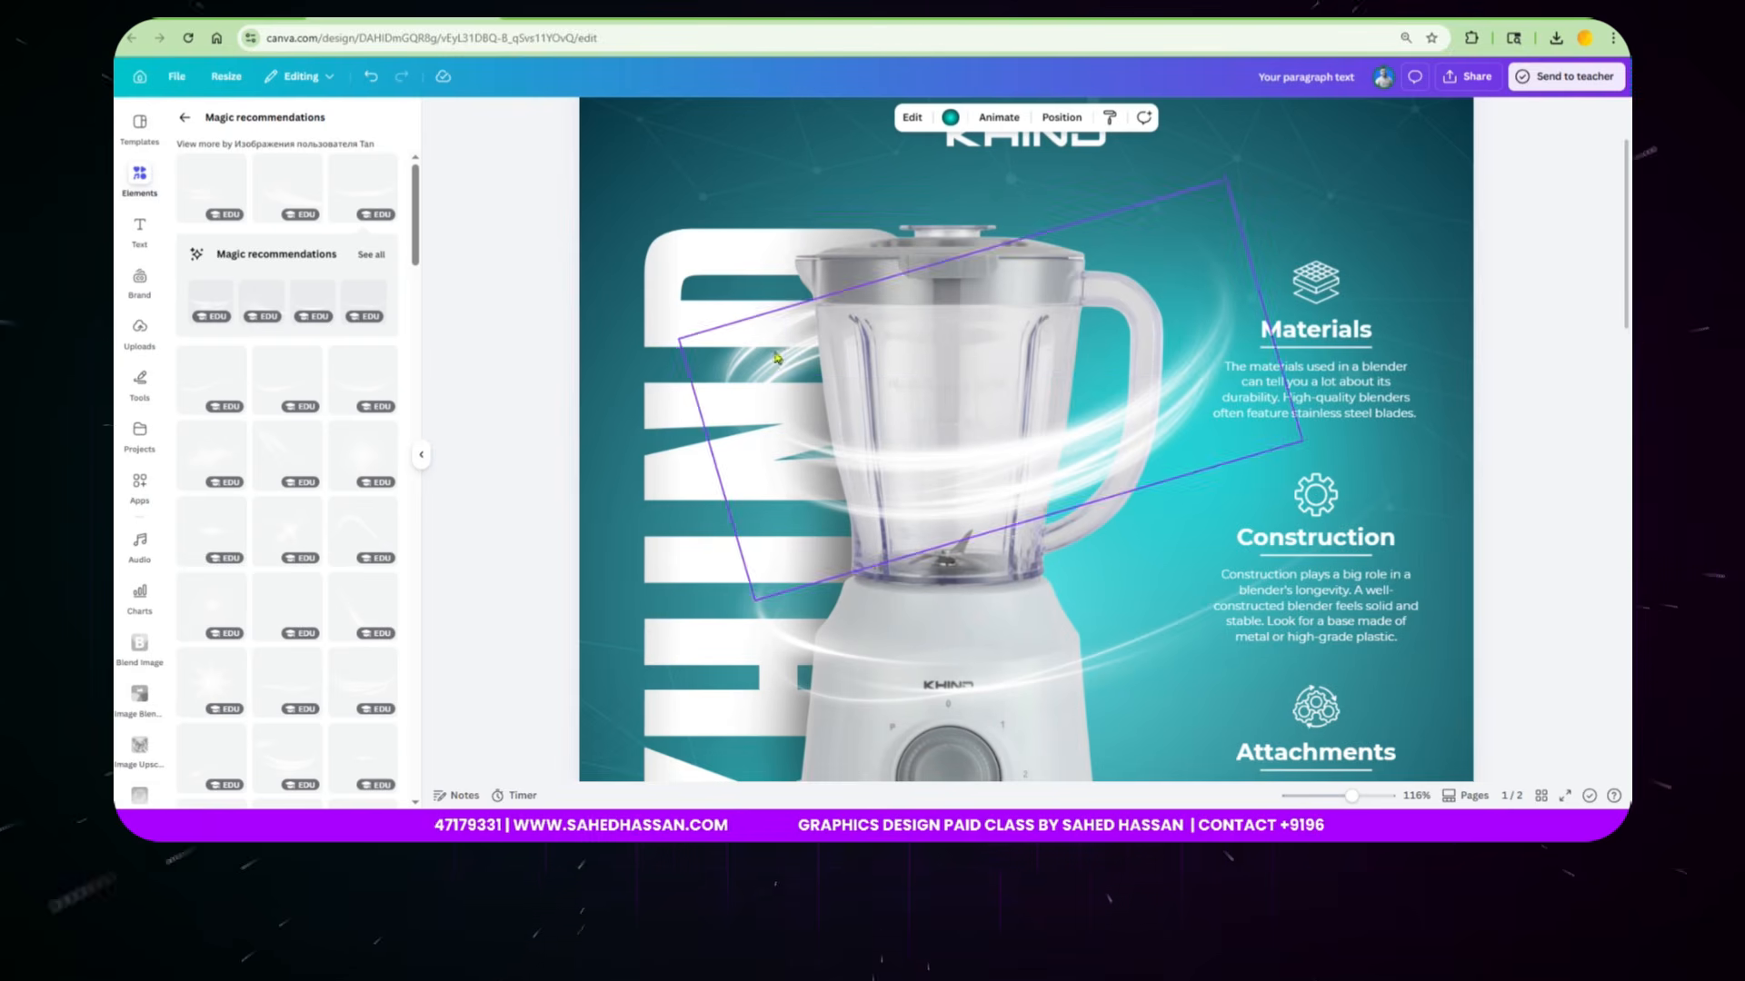
pyautogui.click(954, 275)
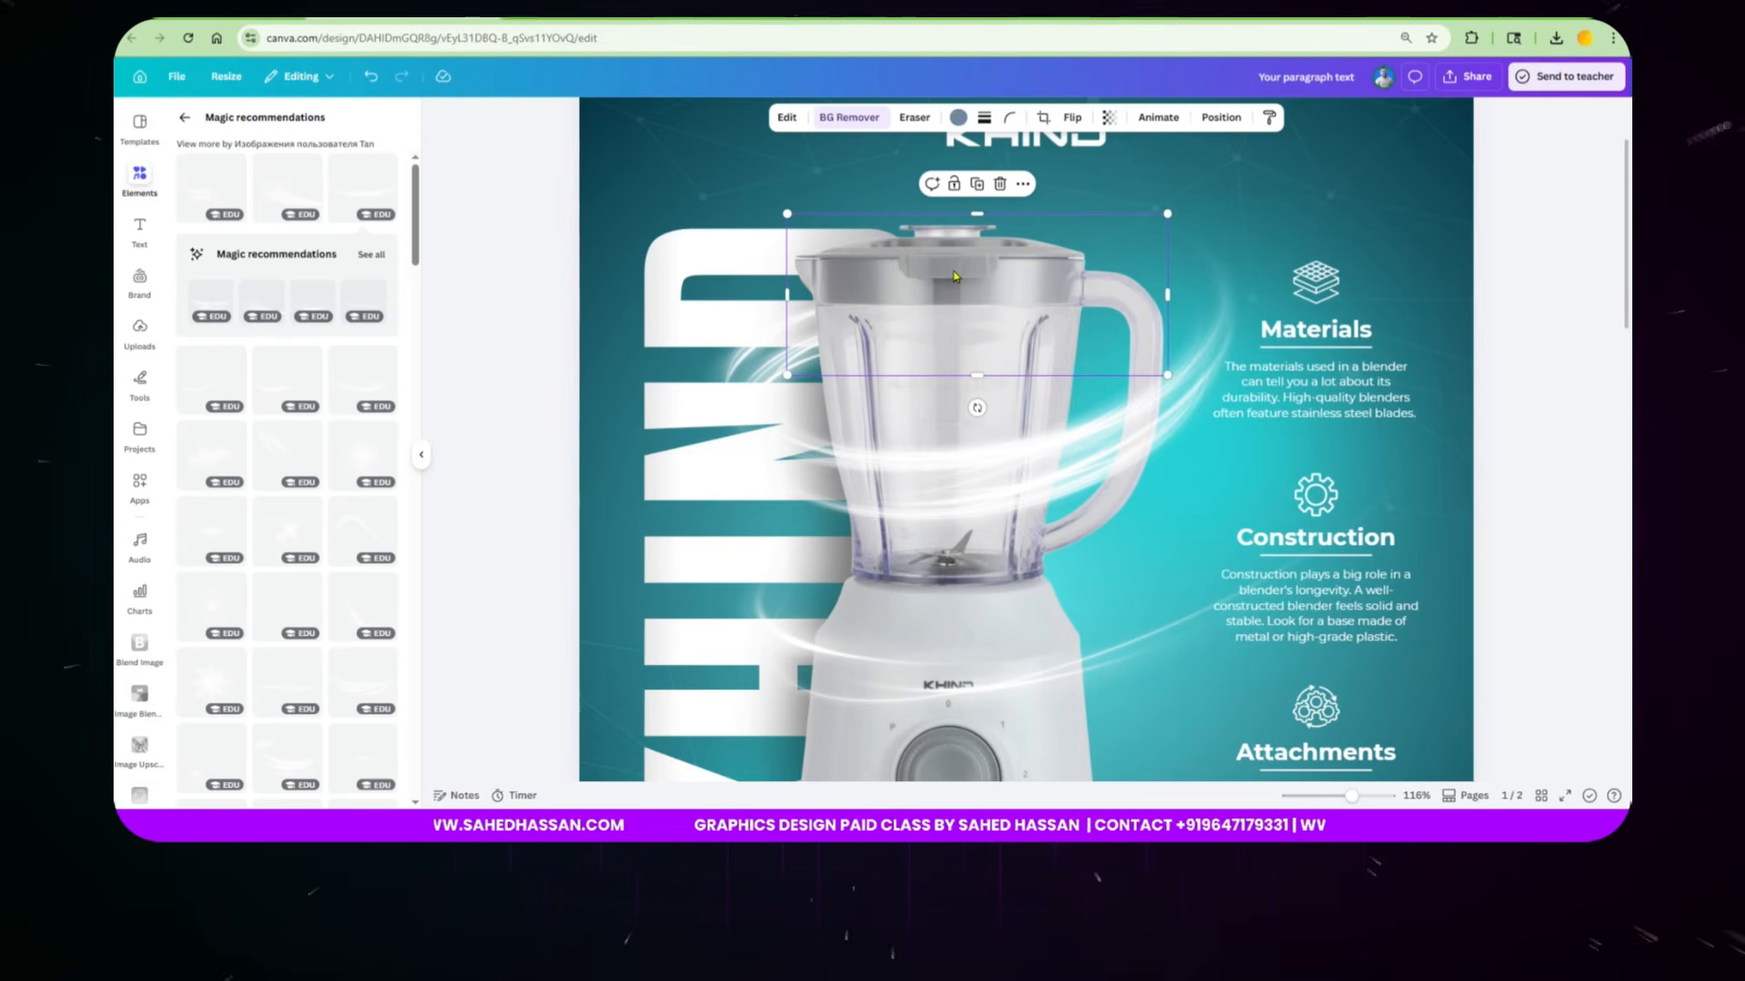
pyautogui.press('Escape')
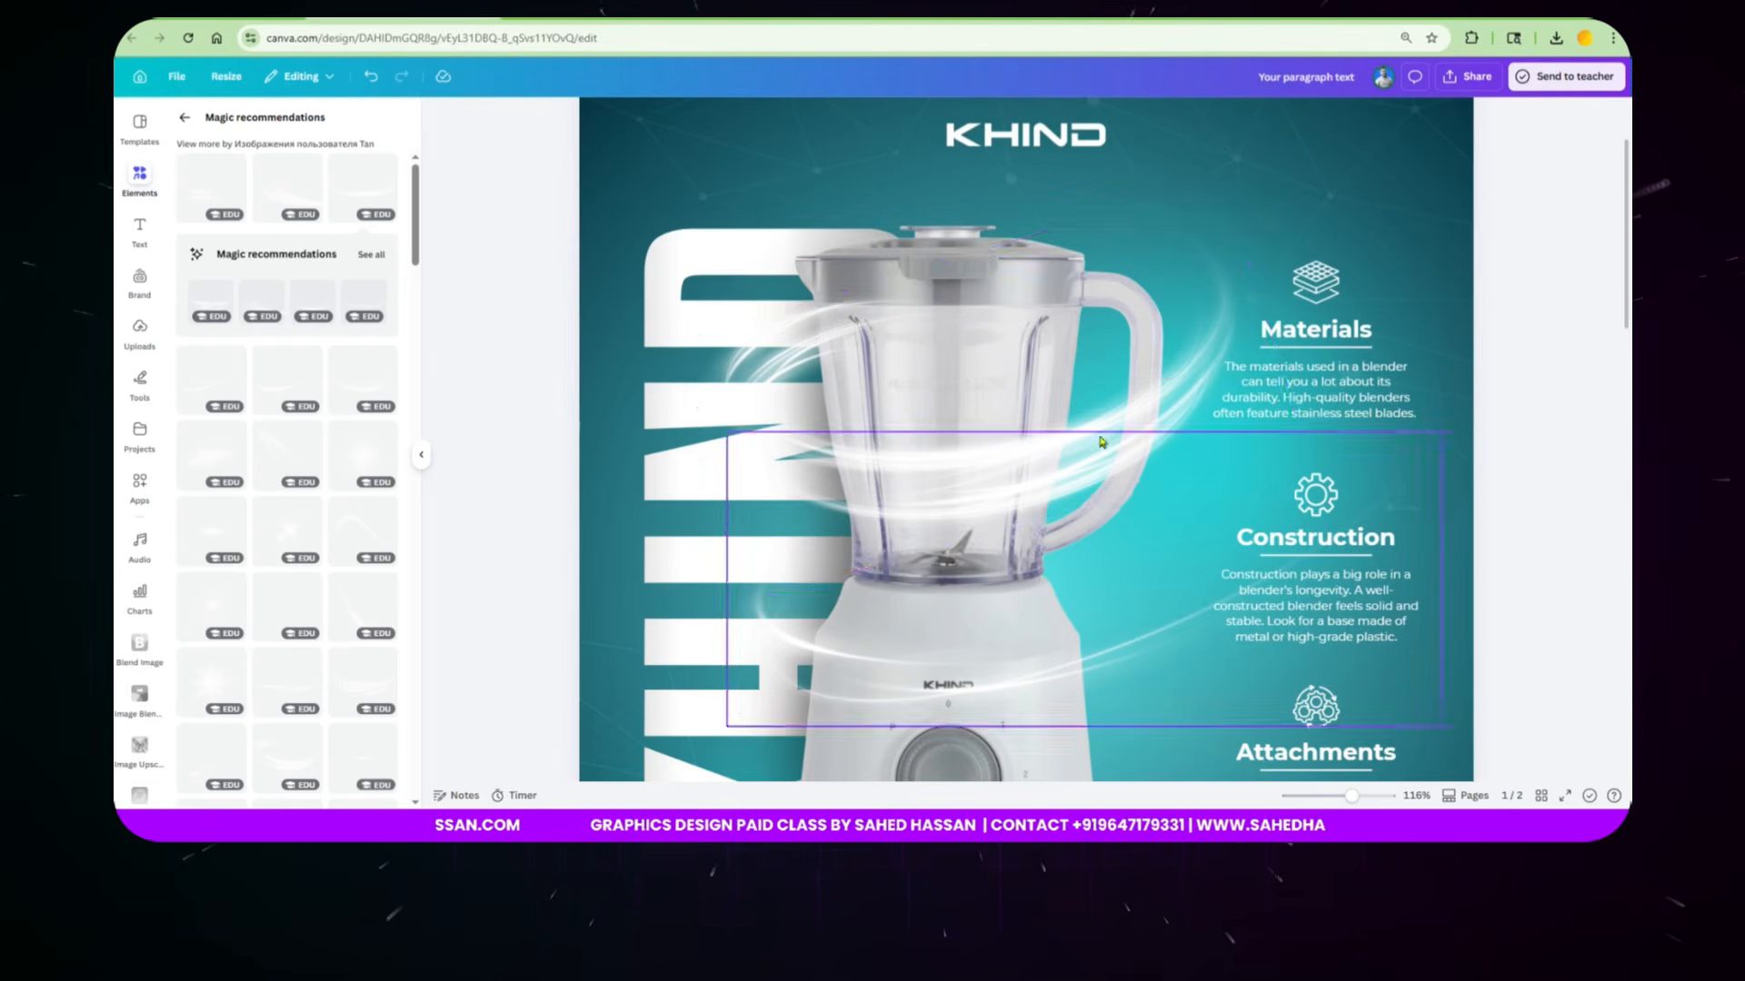
pyautogui.click(933, 256)
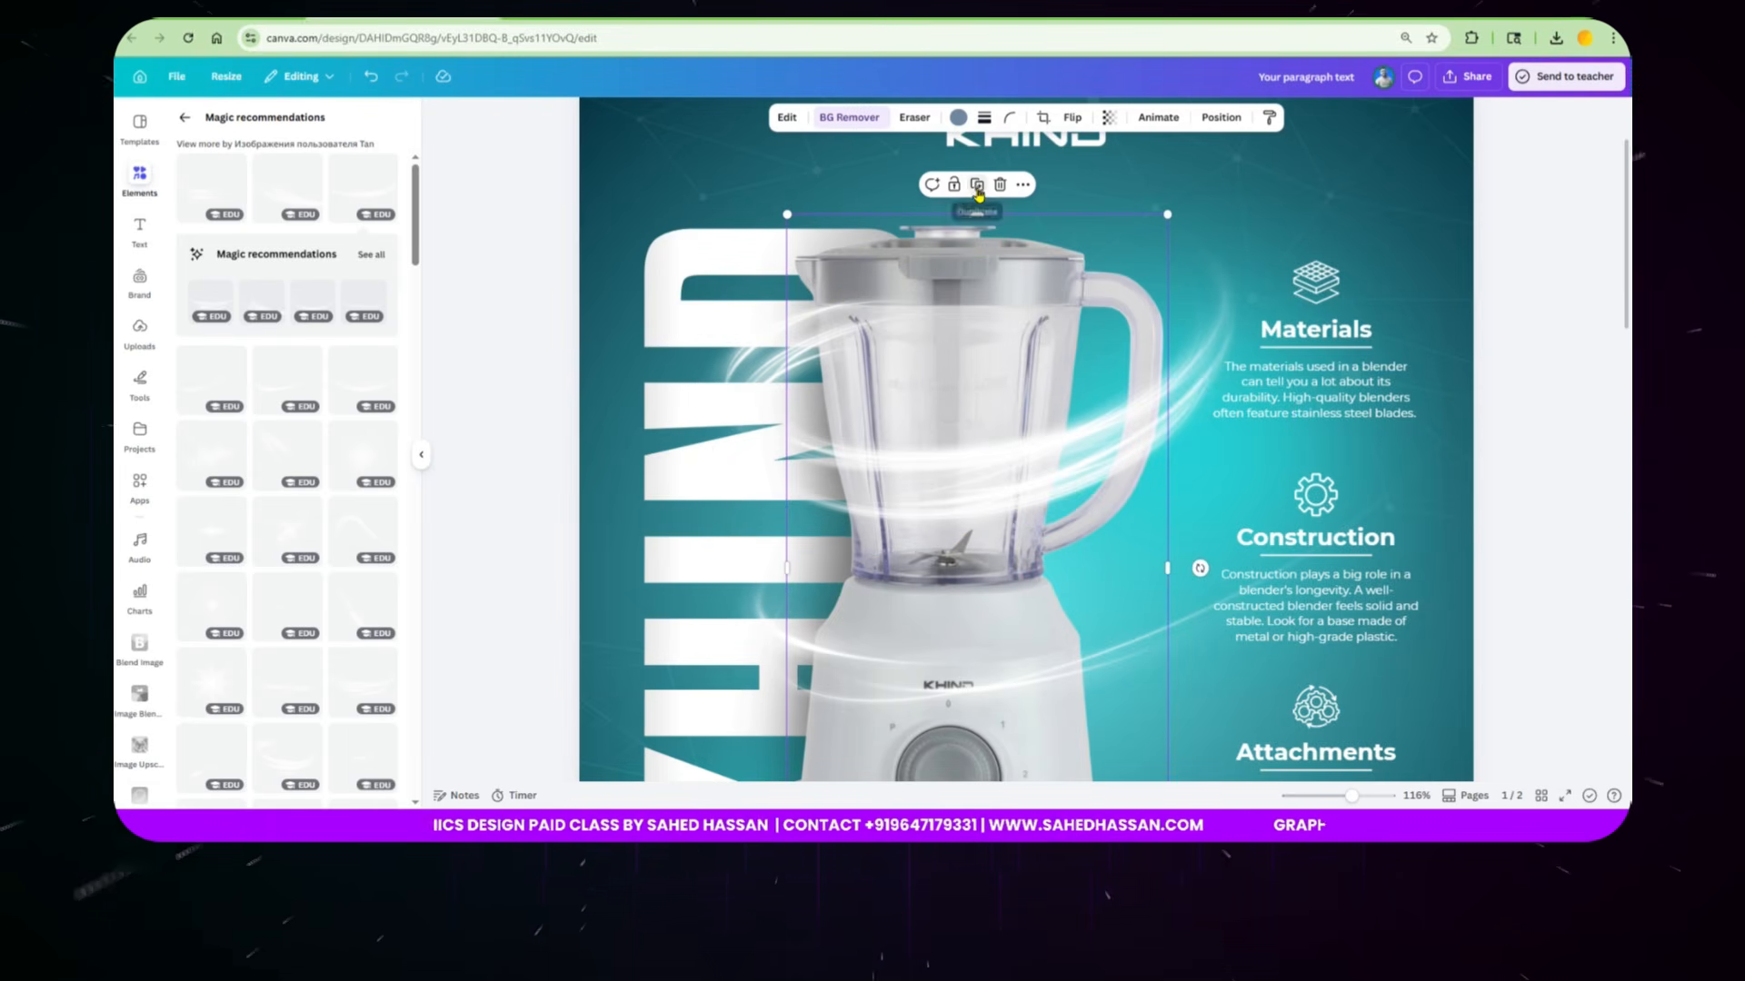
pyautogui.hotkey('ctrl', 'd')
pyautogui.moveTo(1005, 333); pyautogui.dragTo(992, 314)
pyautogui.scroll(-2, 994, 319)
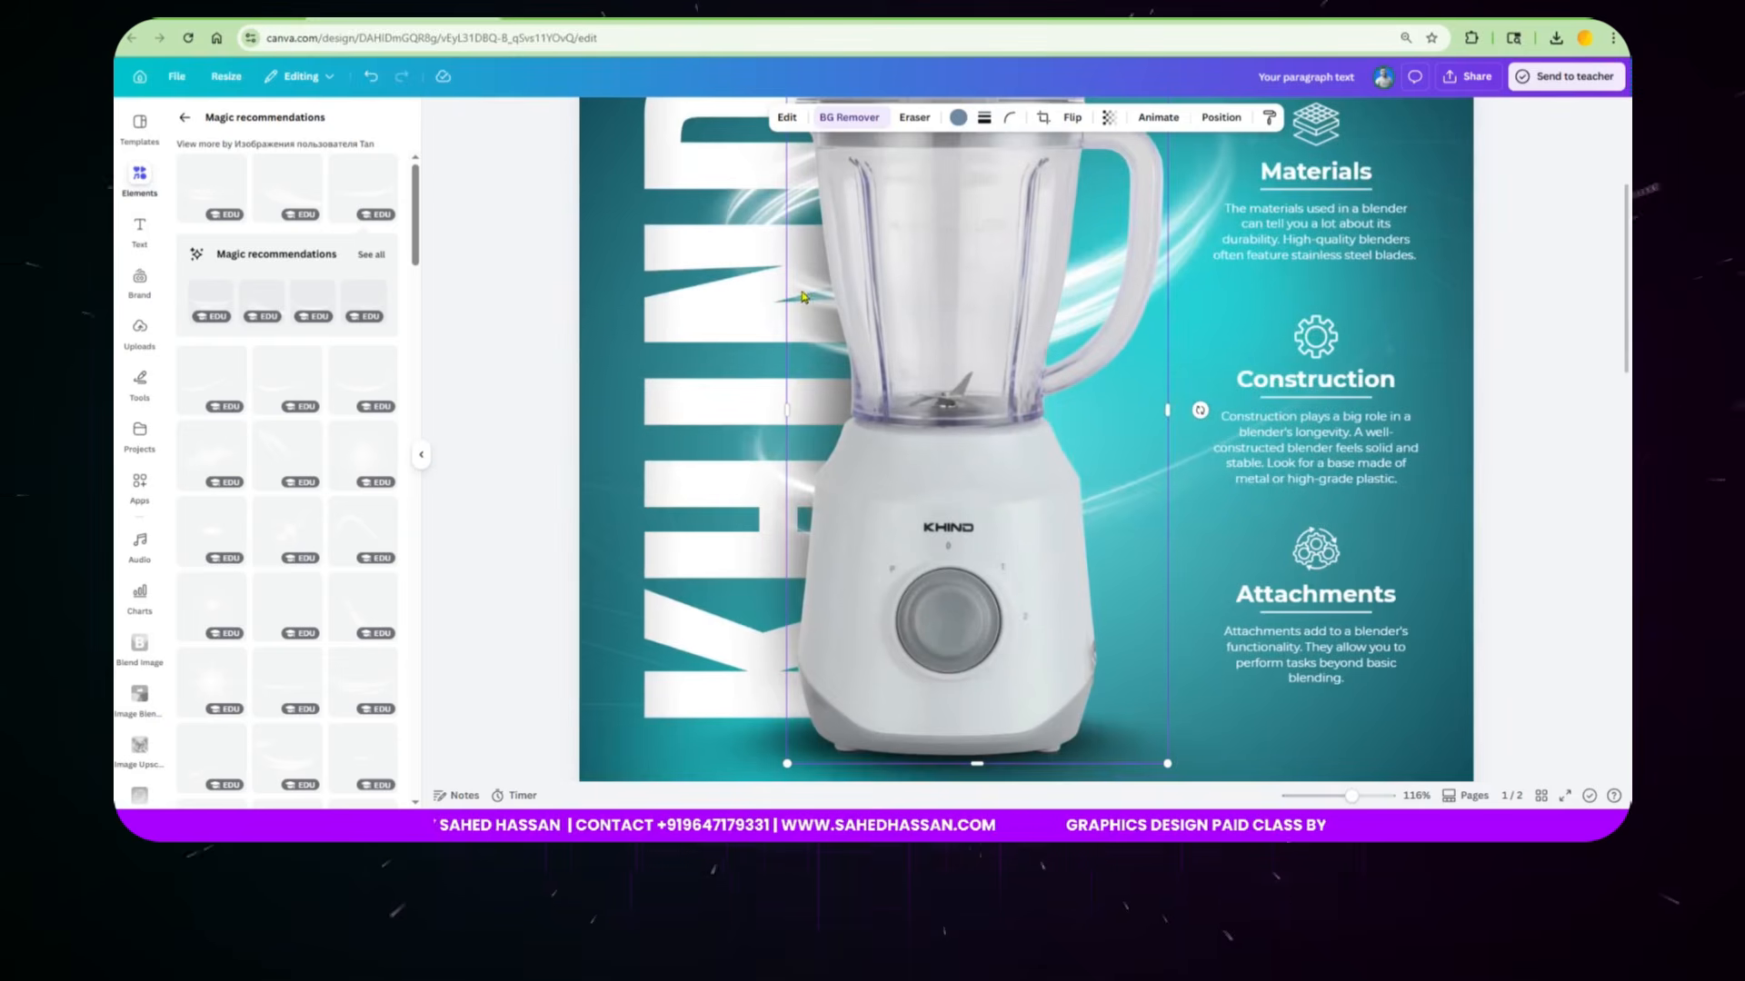
pyautogui.moveTo(976, 764); pyautogui.dragTo(923, 204)
pyautogui.click(1561, 292)
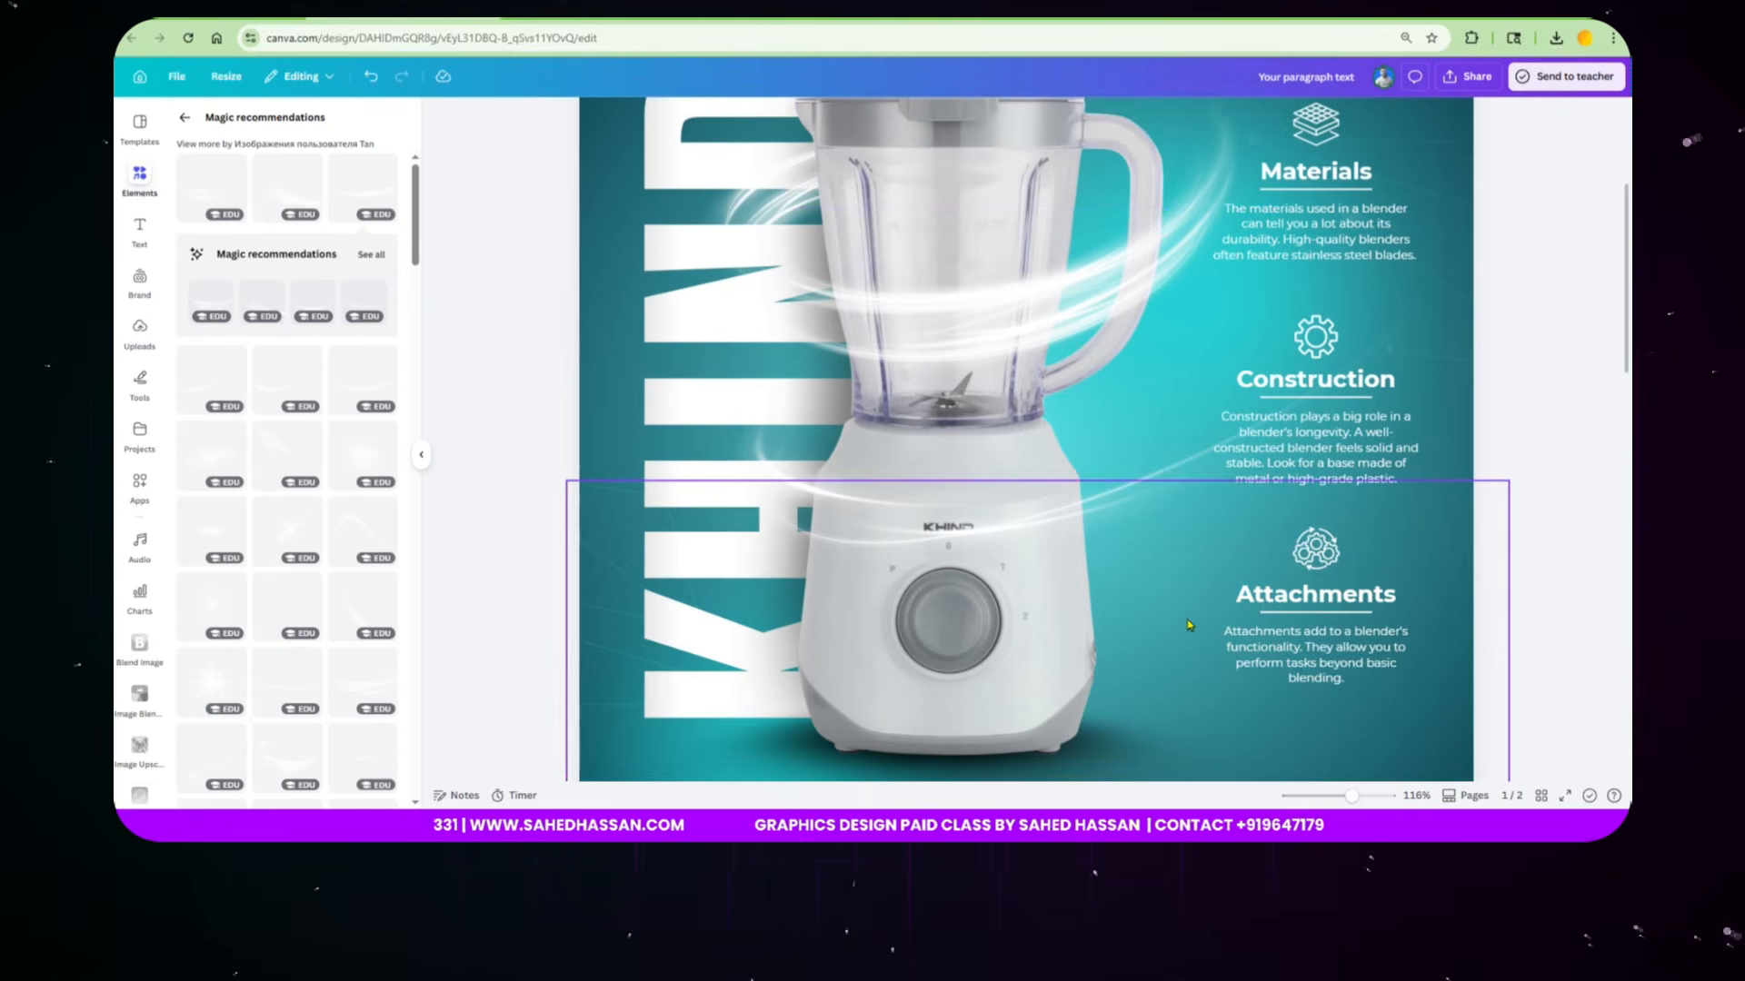
# Step: Shrink the lower white swirl on page 2 so it wraps more closely around the blender
pyautogui.scroll(3, 1187, 623)
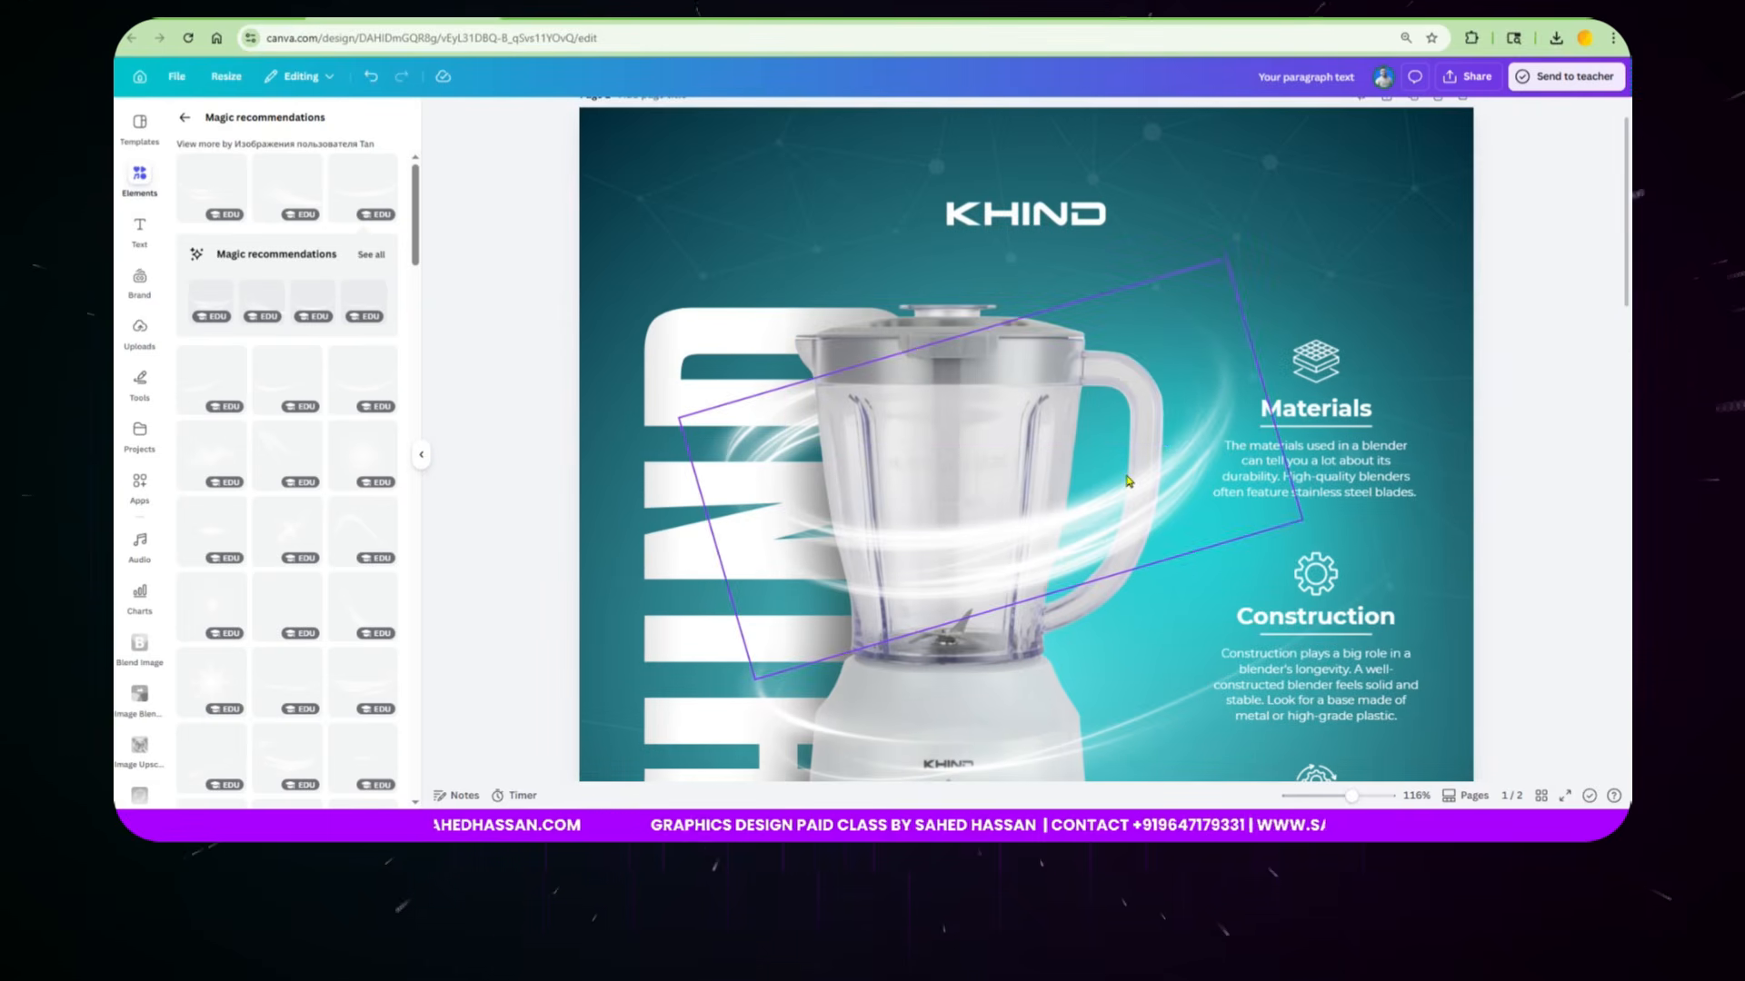
pyautogui.keyDown('ctrl'); pyautogui.scroll(-5, 1126, 480); pyautogui.keyUp('ctrl')
pyautogui.scroll(-5, 1007, 527)
pyautogui.scroll(-5, 1007, 527)
pyautogui.keyDown('ctrl'); pyautogui.scroll(4, 1213, 473); pyautogui.keyUp('ctrl')
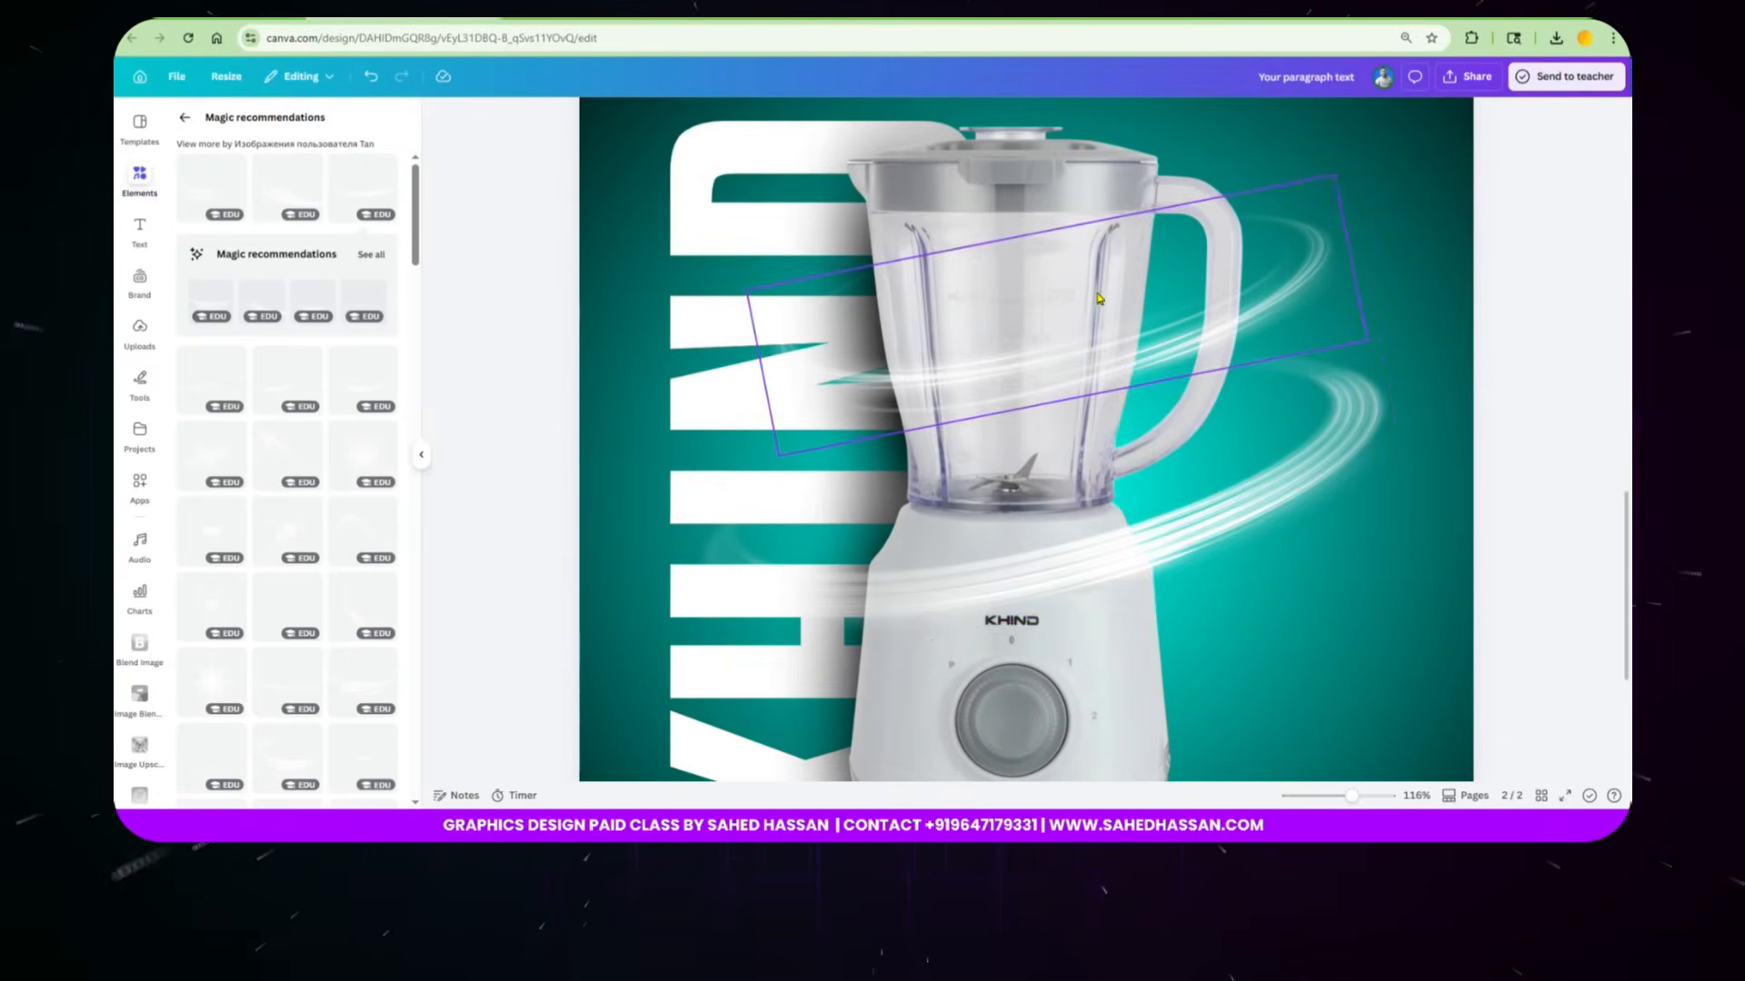
pyautogui.click(1214, 473)
pyautogui.moveTo(1398, 432); pyautogui.dragTo(1267, 424)
pyautogui.press('Escape')
pyautogui.scroll(-5, 1407, 506)
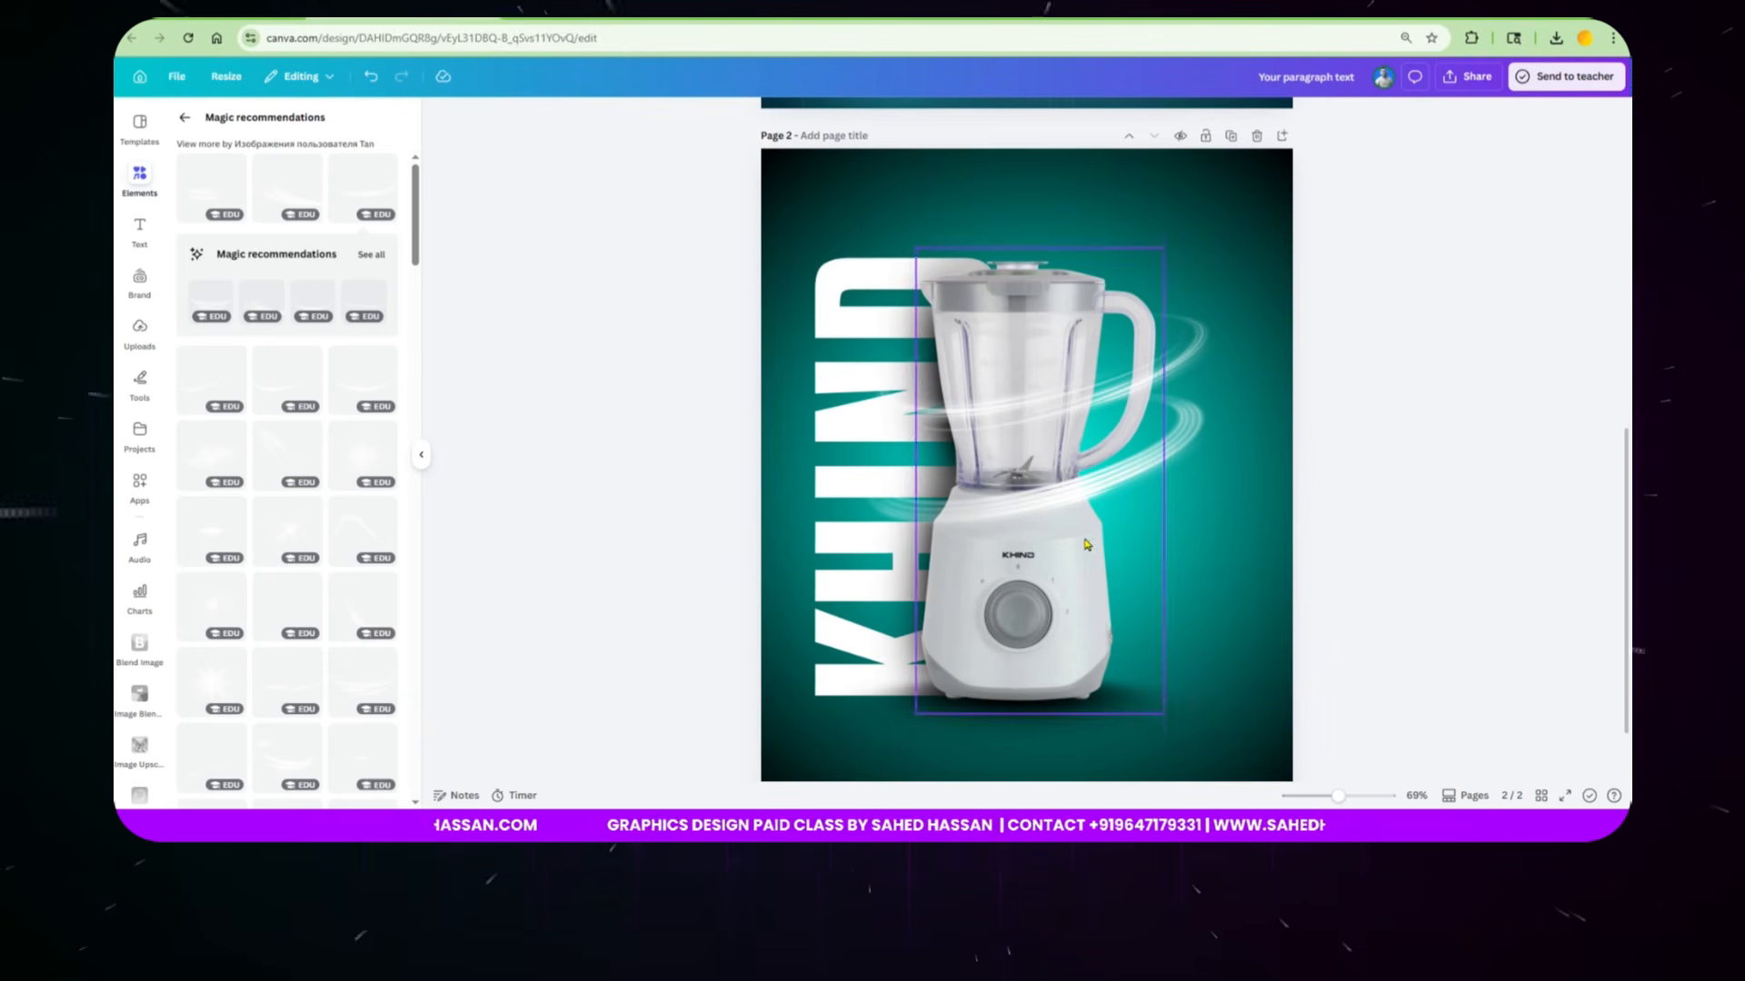
# Step: Compare page 2 with the page 1 poster, and search the elements library for "blue light"
pyautogui.scroll(7, 1407, 505)
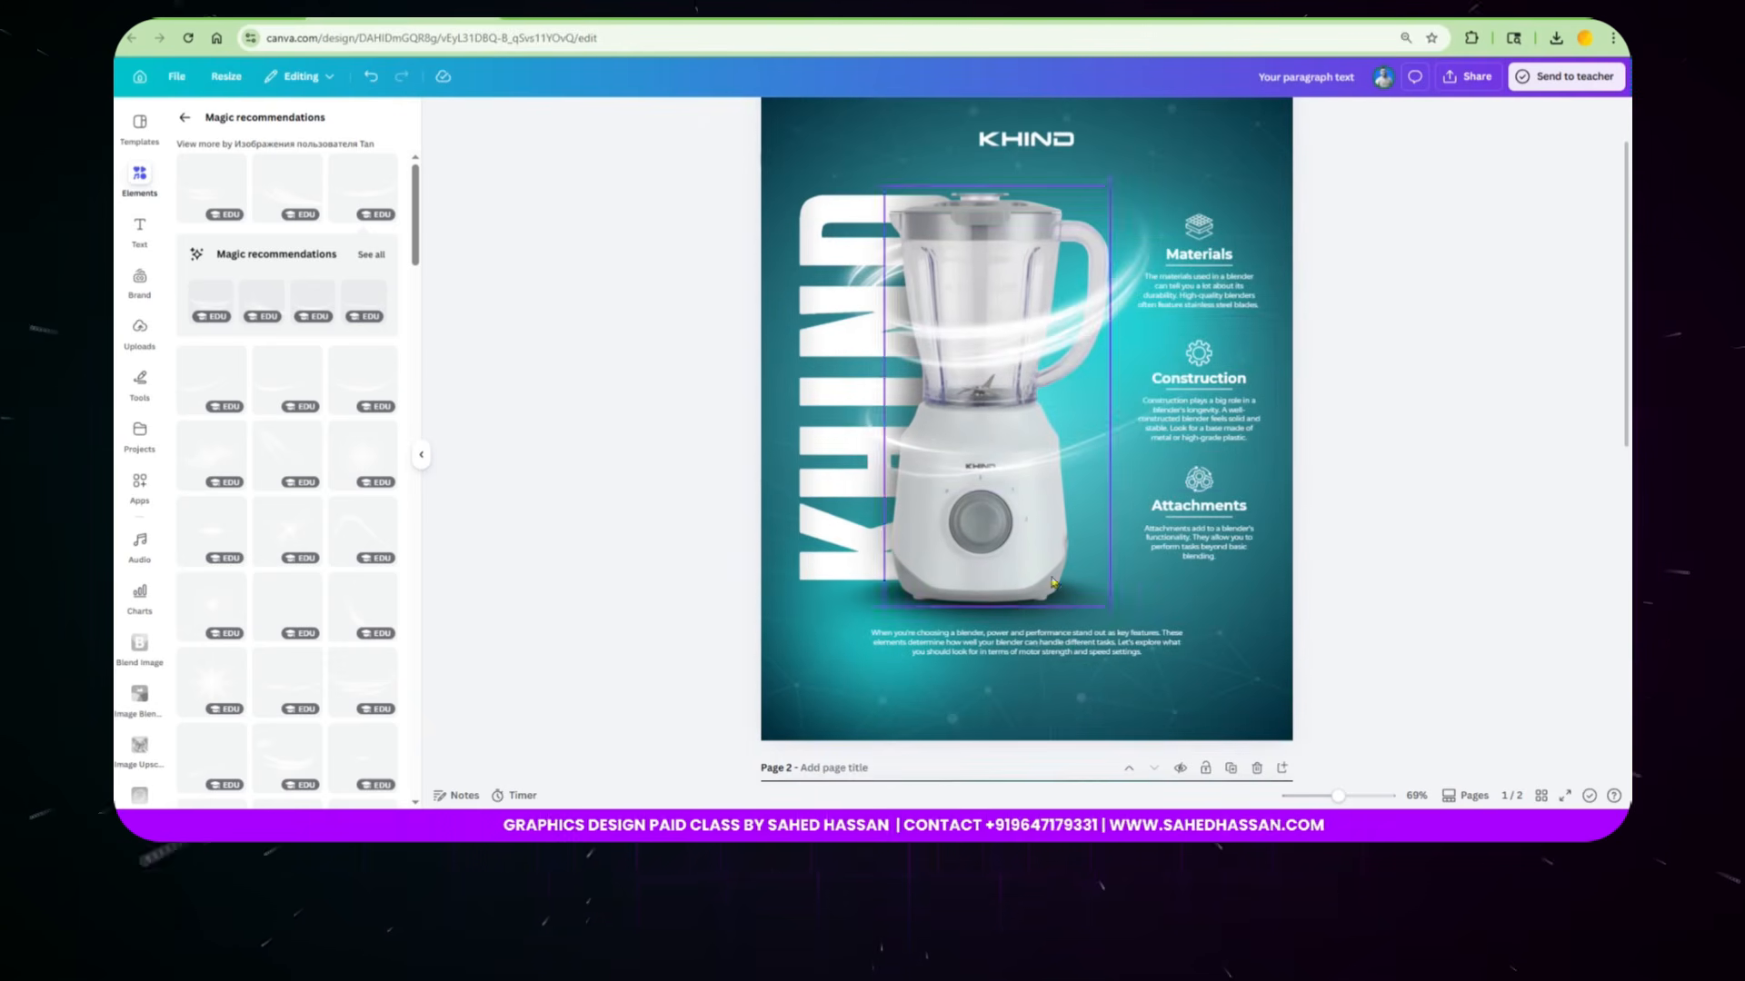
pyautogui.scroll(-7, 1031, 674)
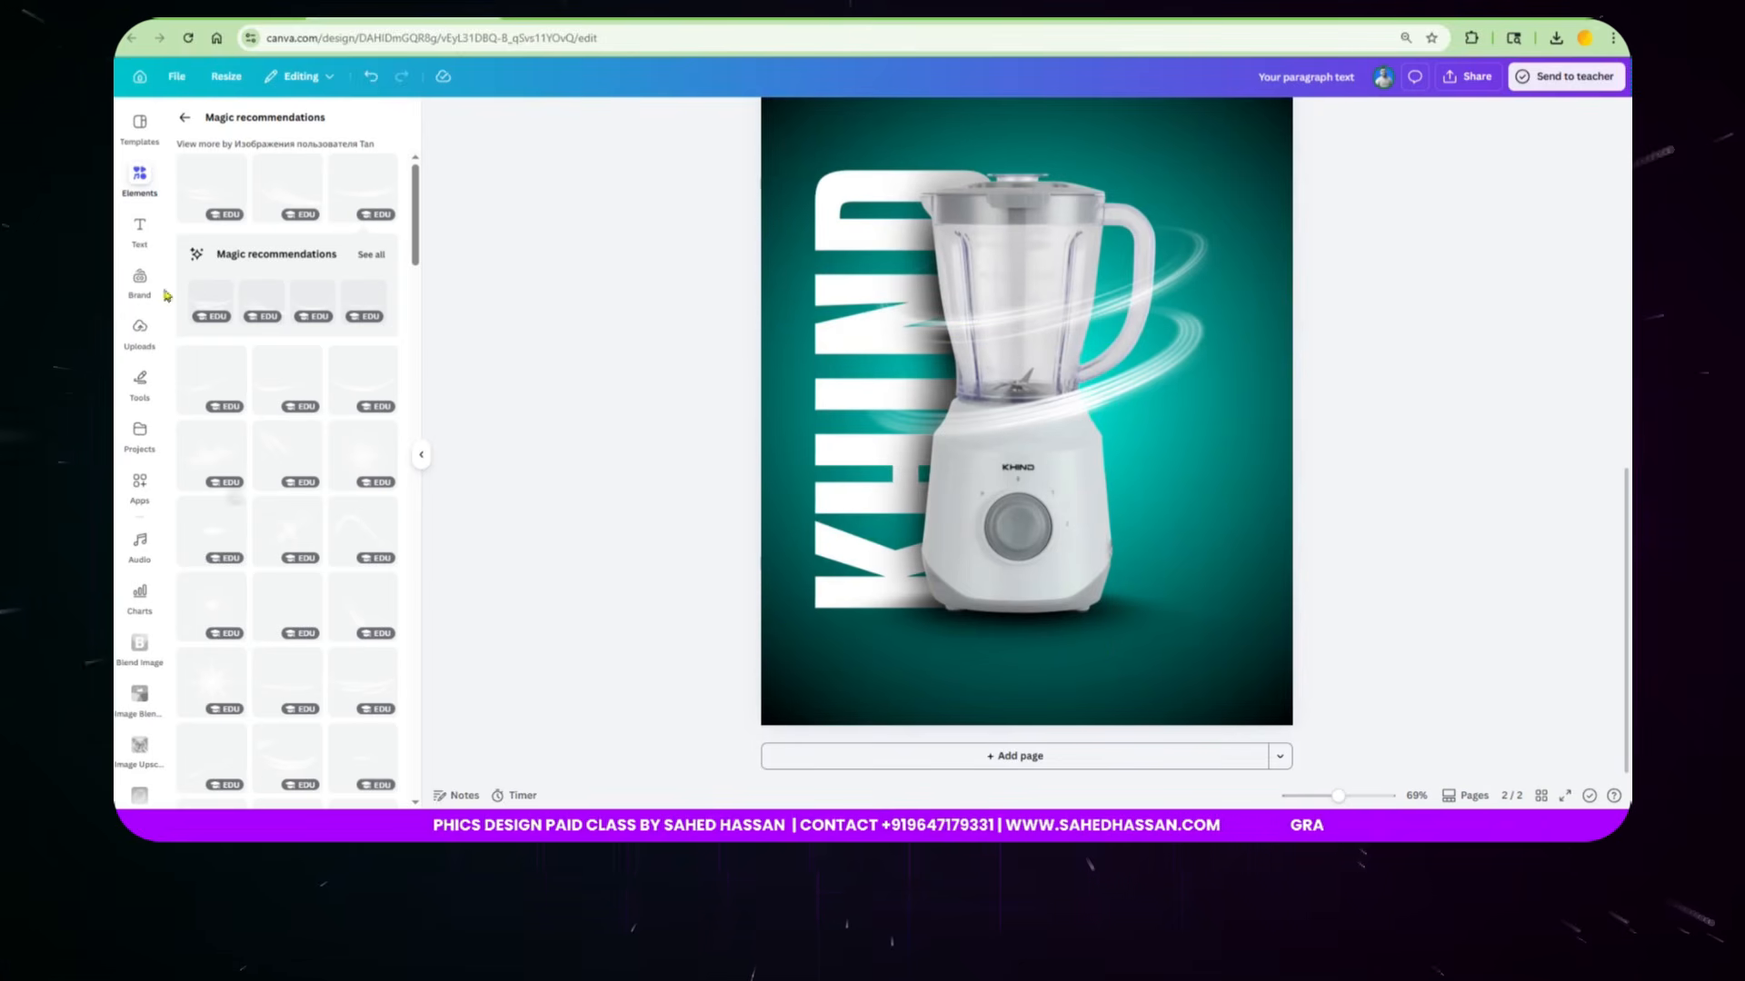
pyautogui.click(139, 177)
pyautogui.click(198, 125)
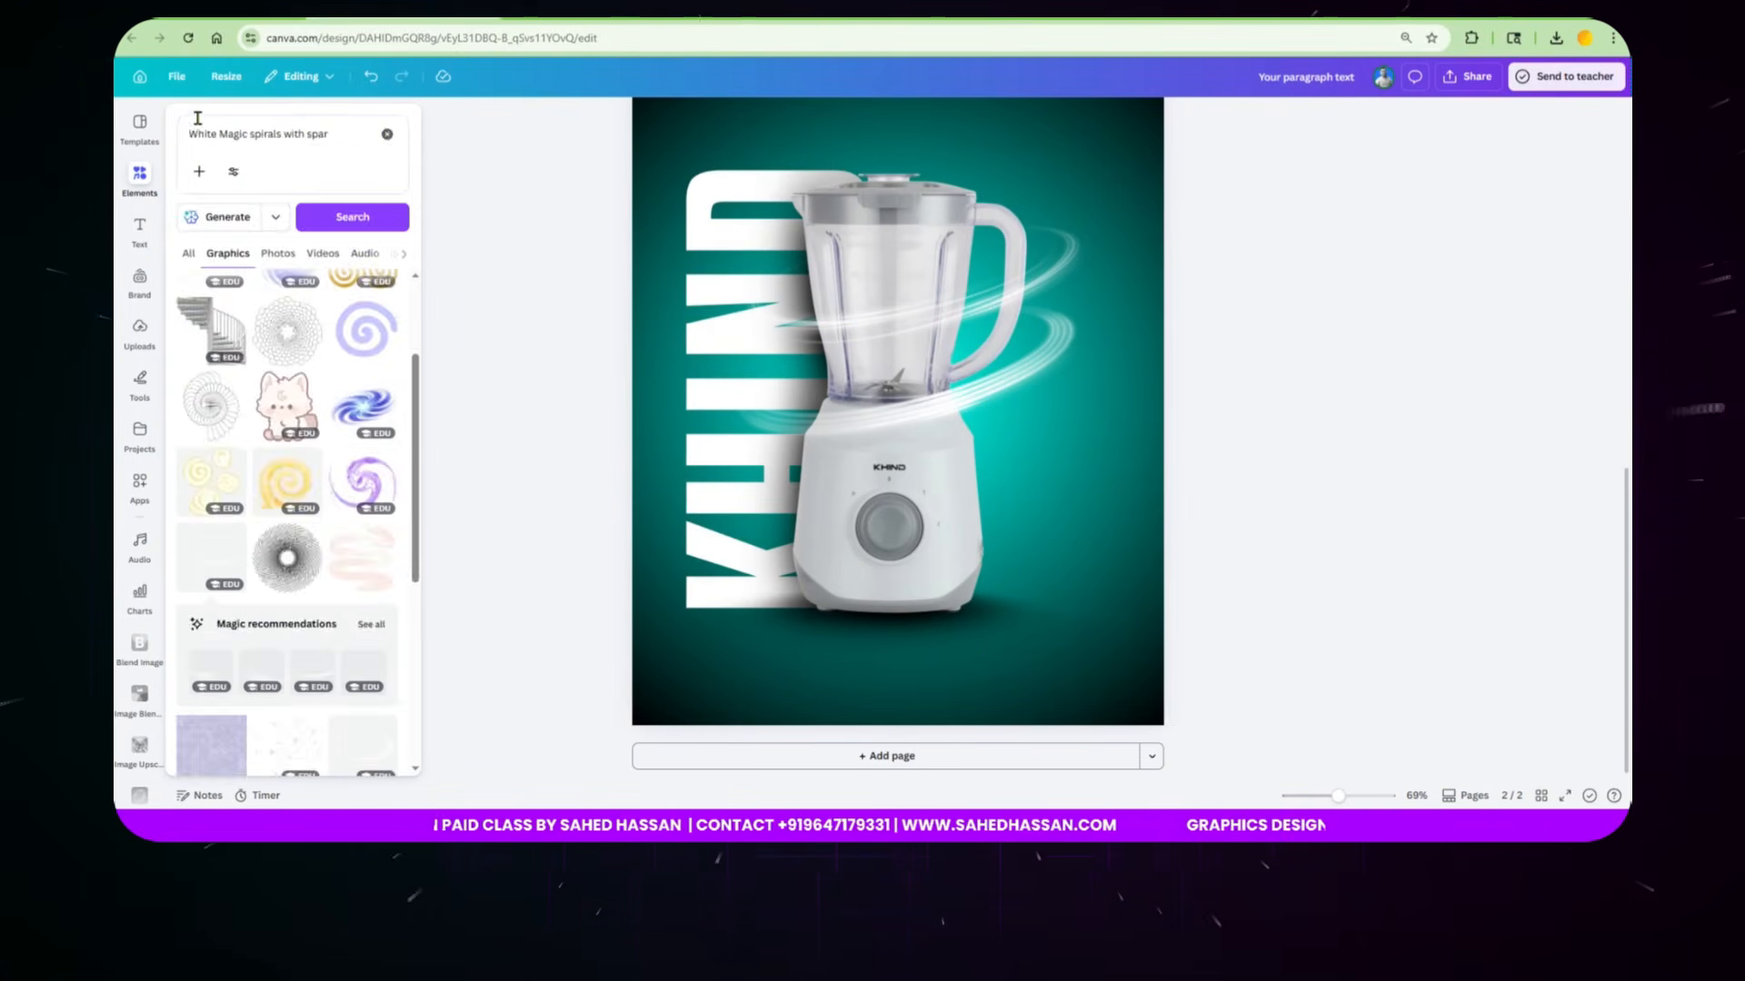
pyautogui.click(387, 132)
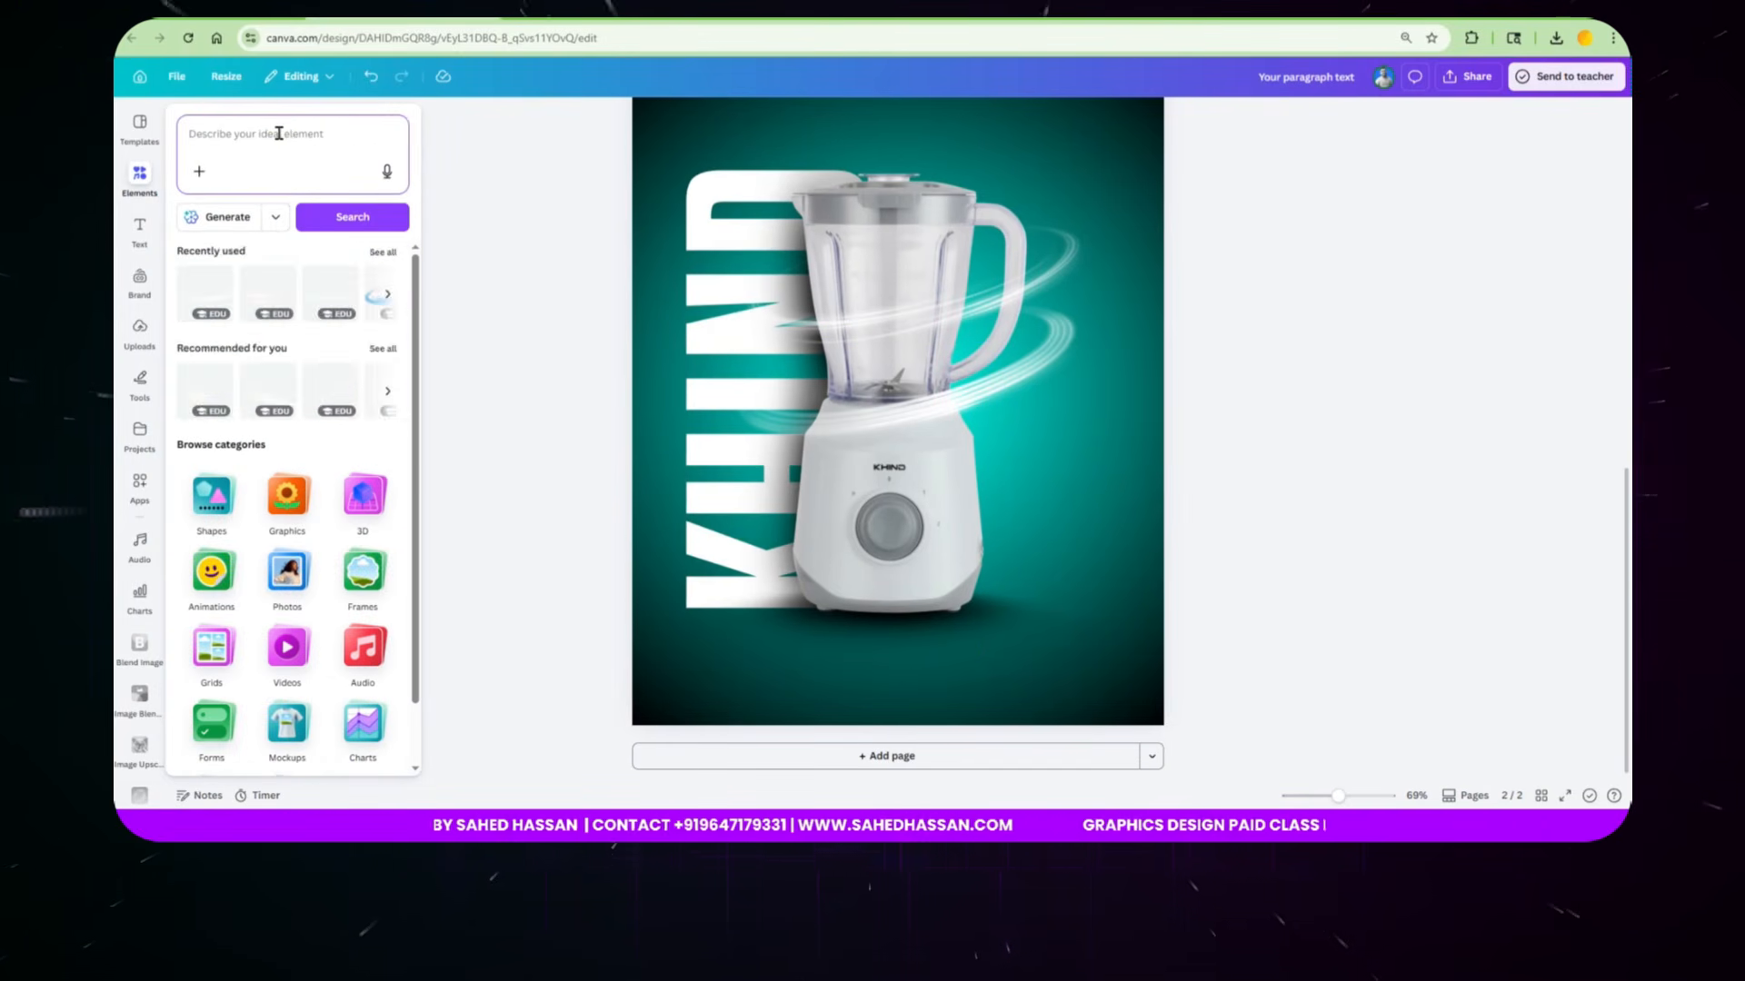
pyautogui.click(279, 134)
pyautogui.write('blue light')
pyautogui.press('Return')
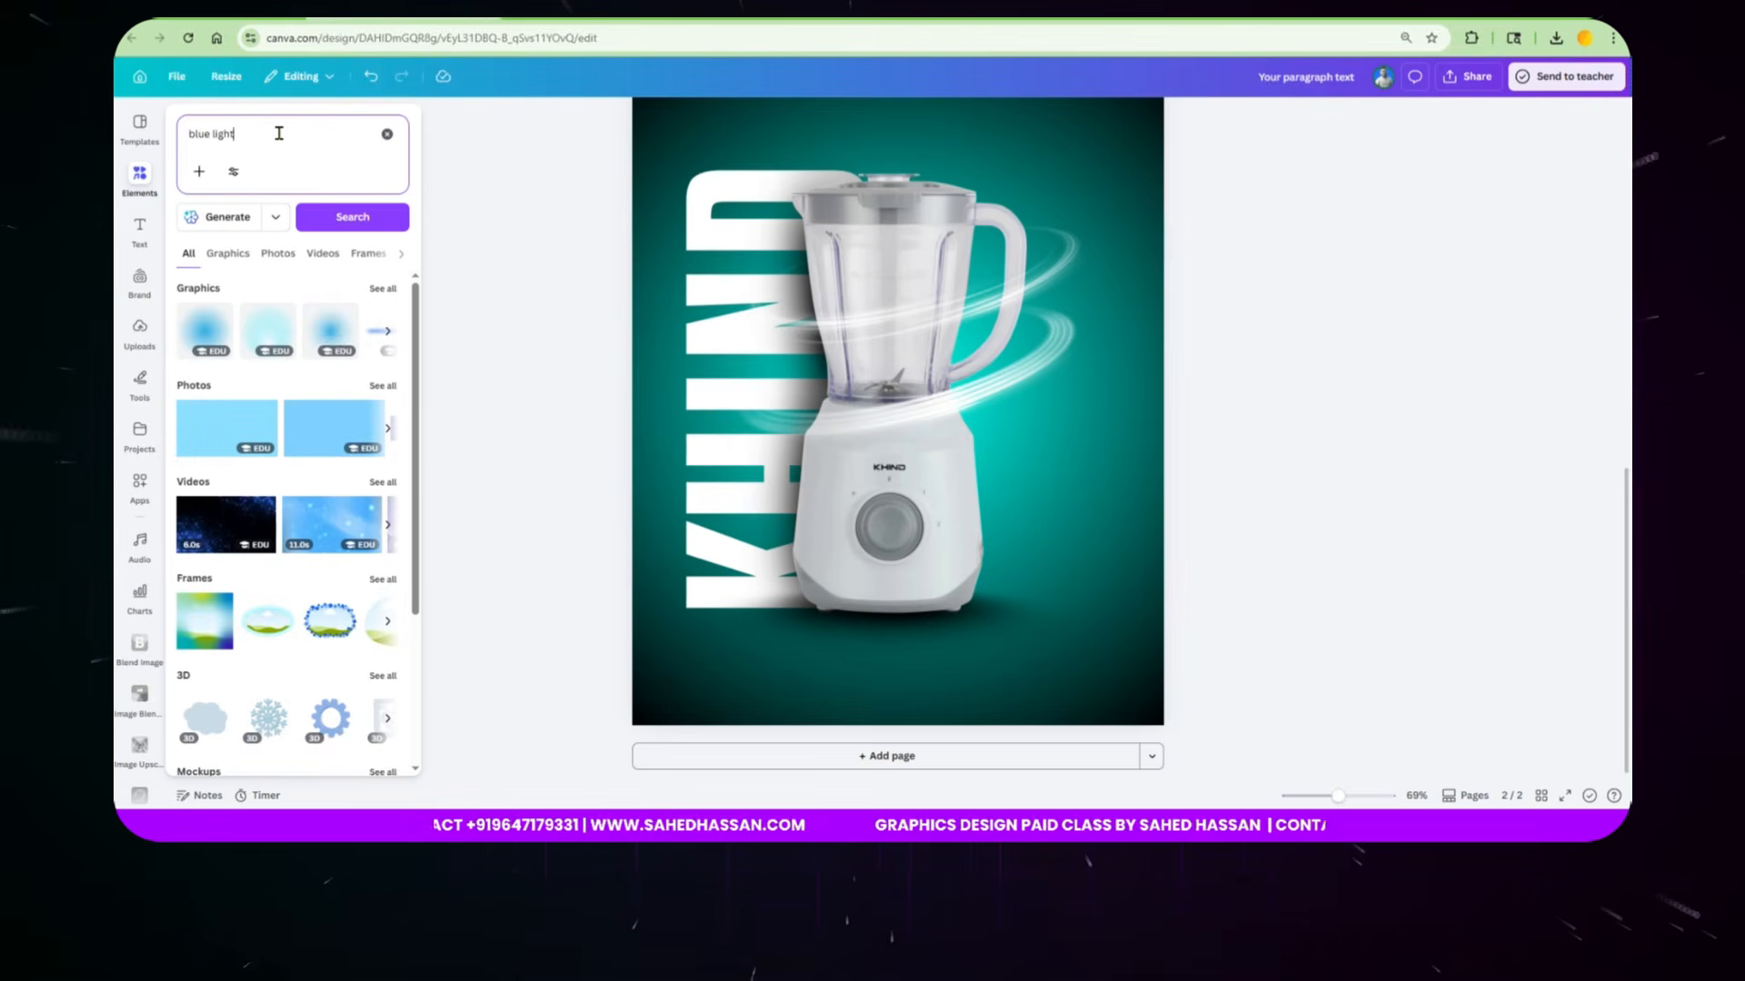
# Step: Add a soft round blue glow graphic to page 2 and place it beside the blender's right side
pyautogui.click(226, 257)
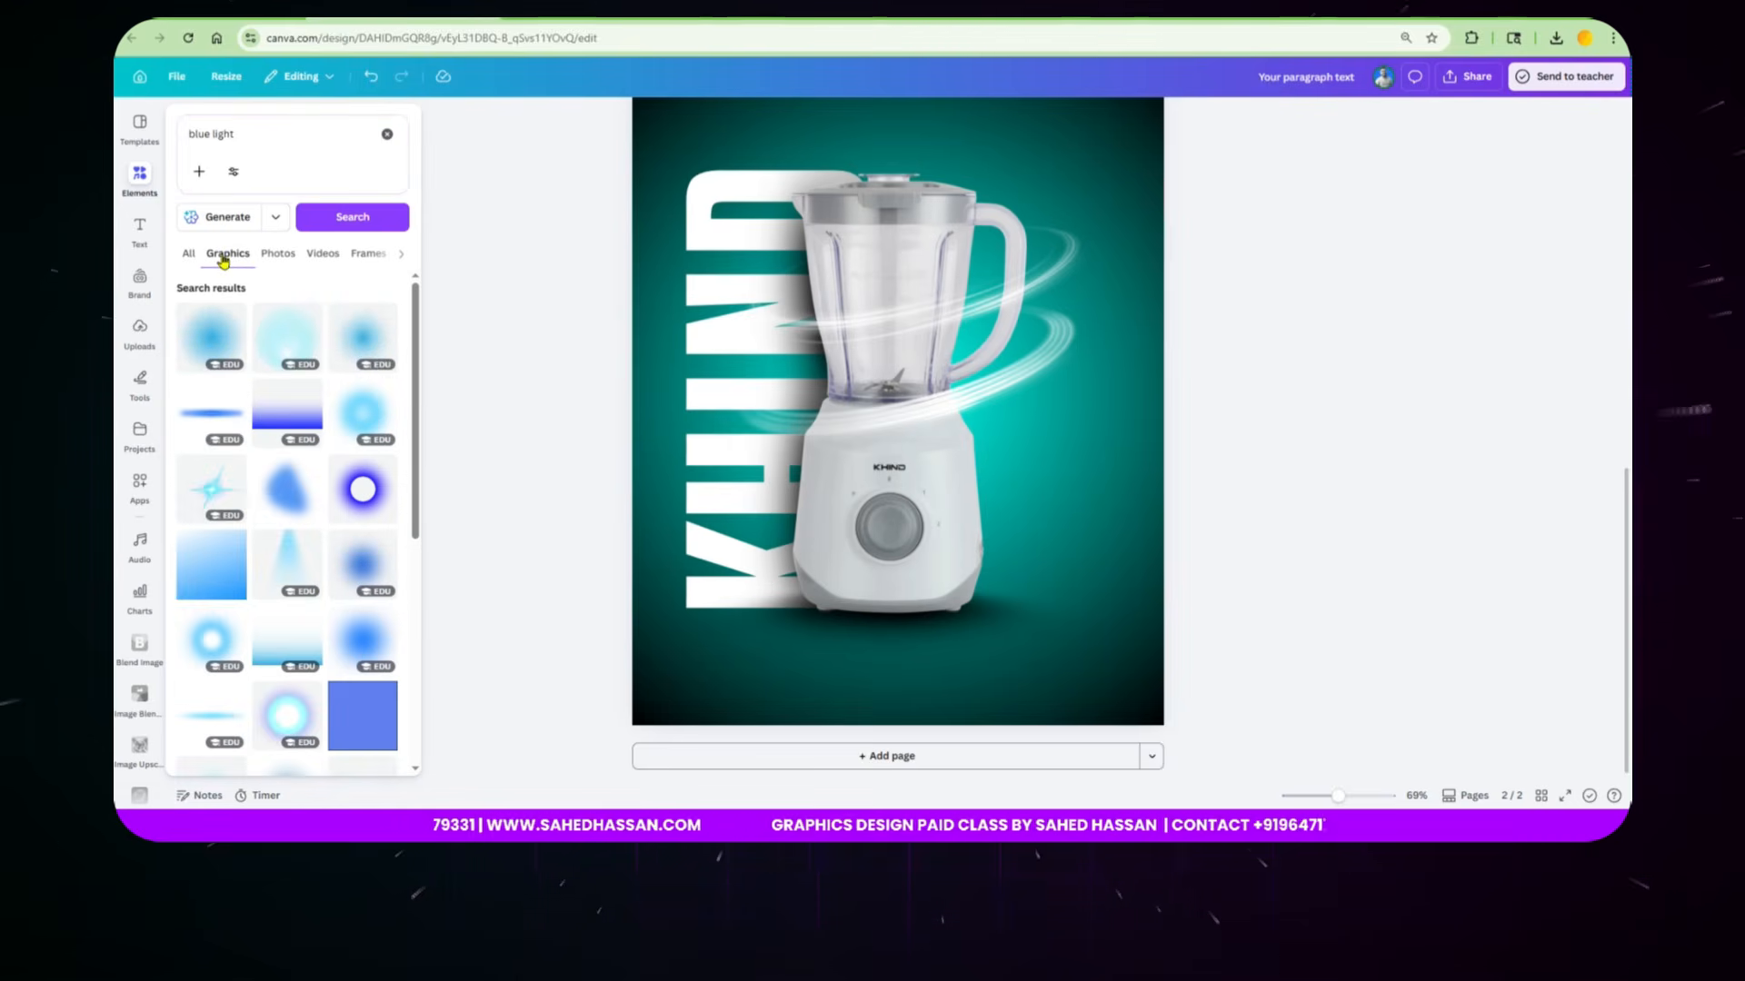
pyautogui.click(362, 638)
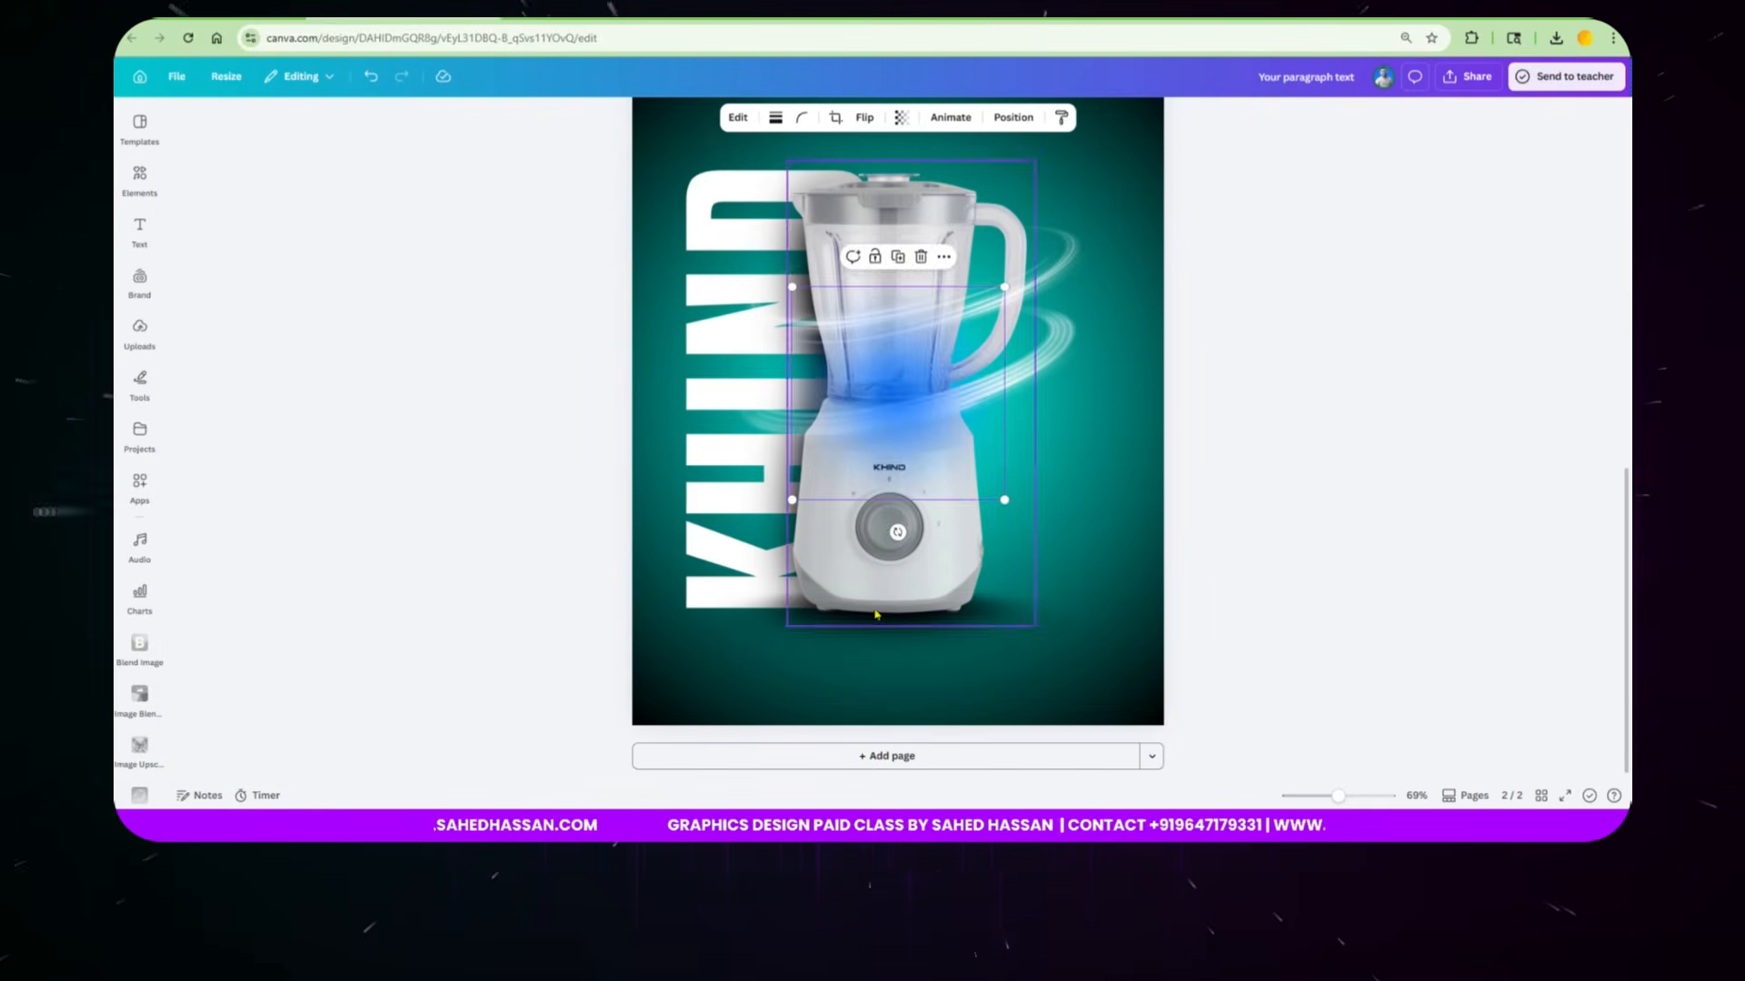
pyautogui.moveTo(999, 495); pyautogui.dragTo(1097, 457)
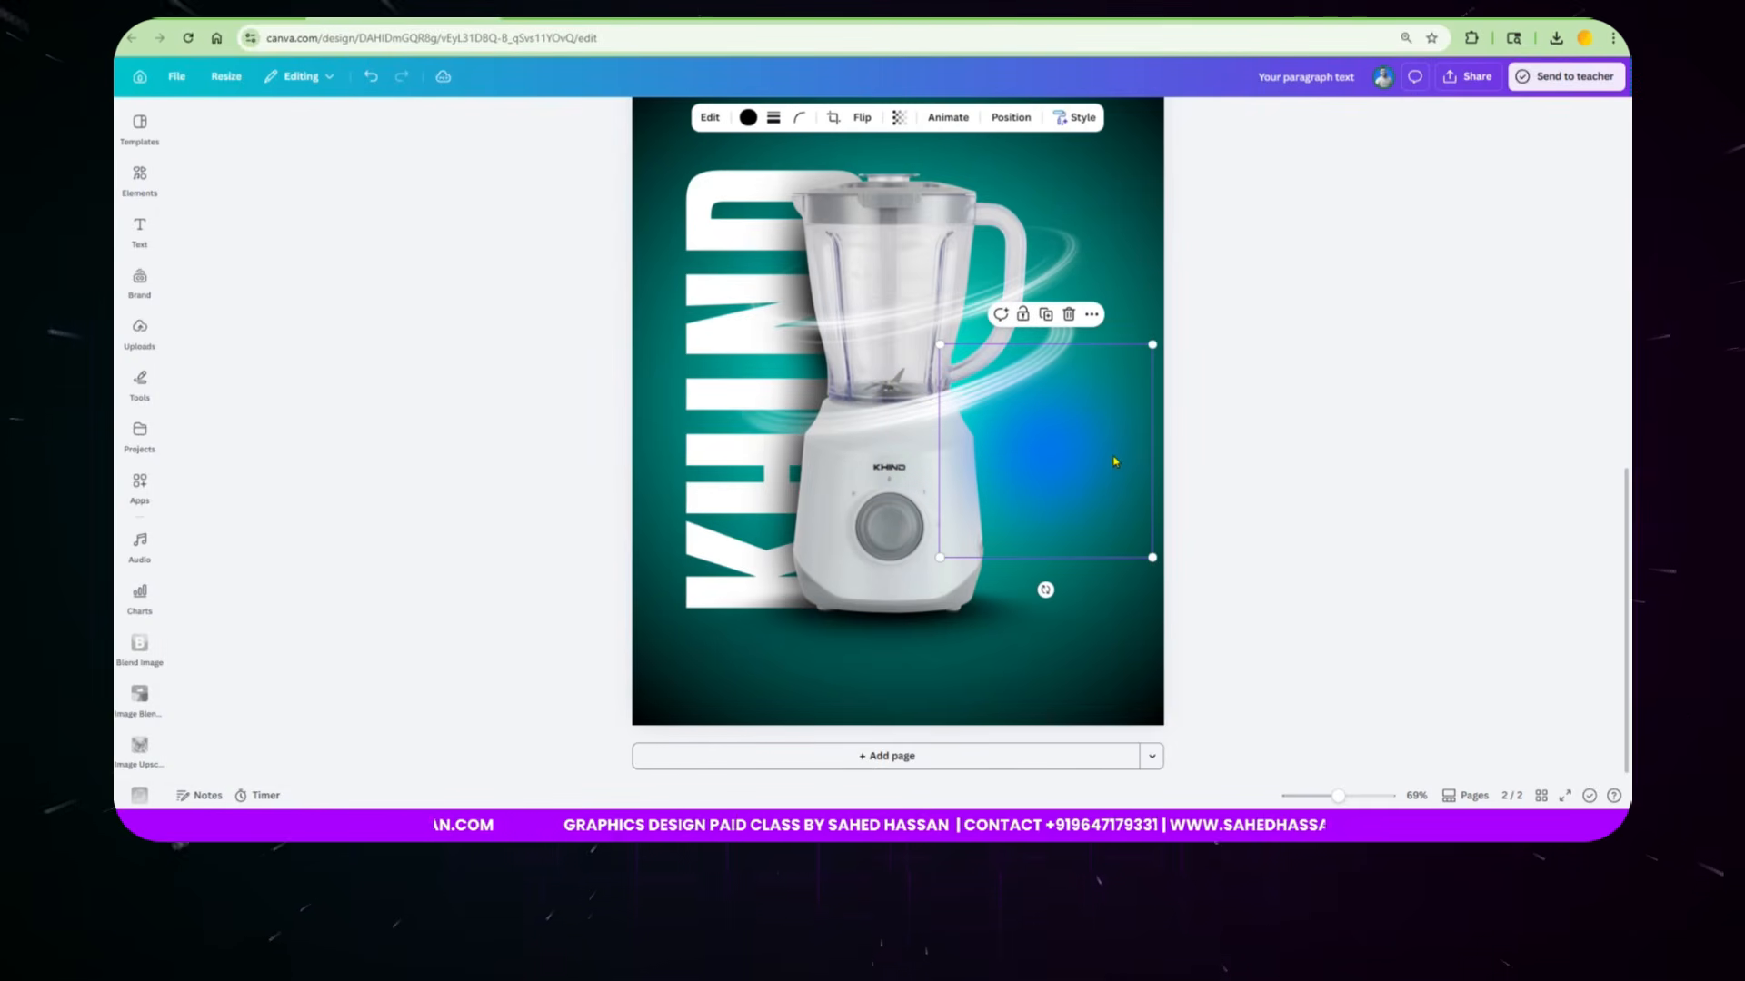
# Step: Try the Heatwave Color Pop filter on the blue glow
pyautogui.click(710, 120)
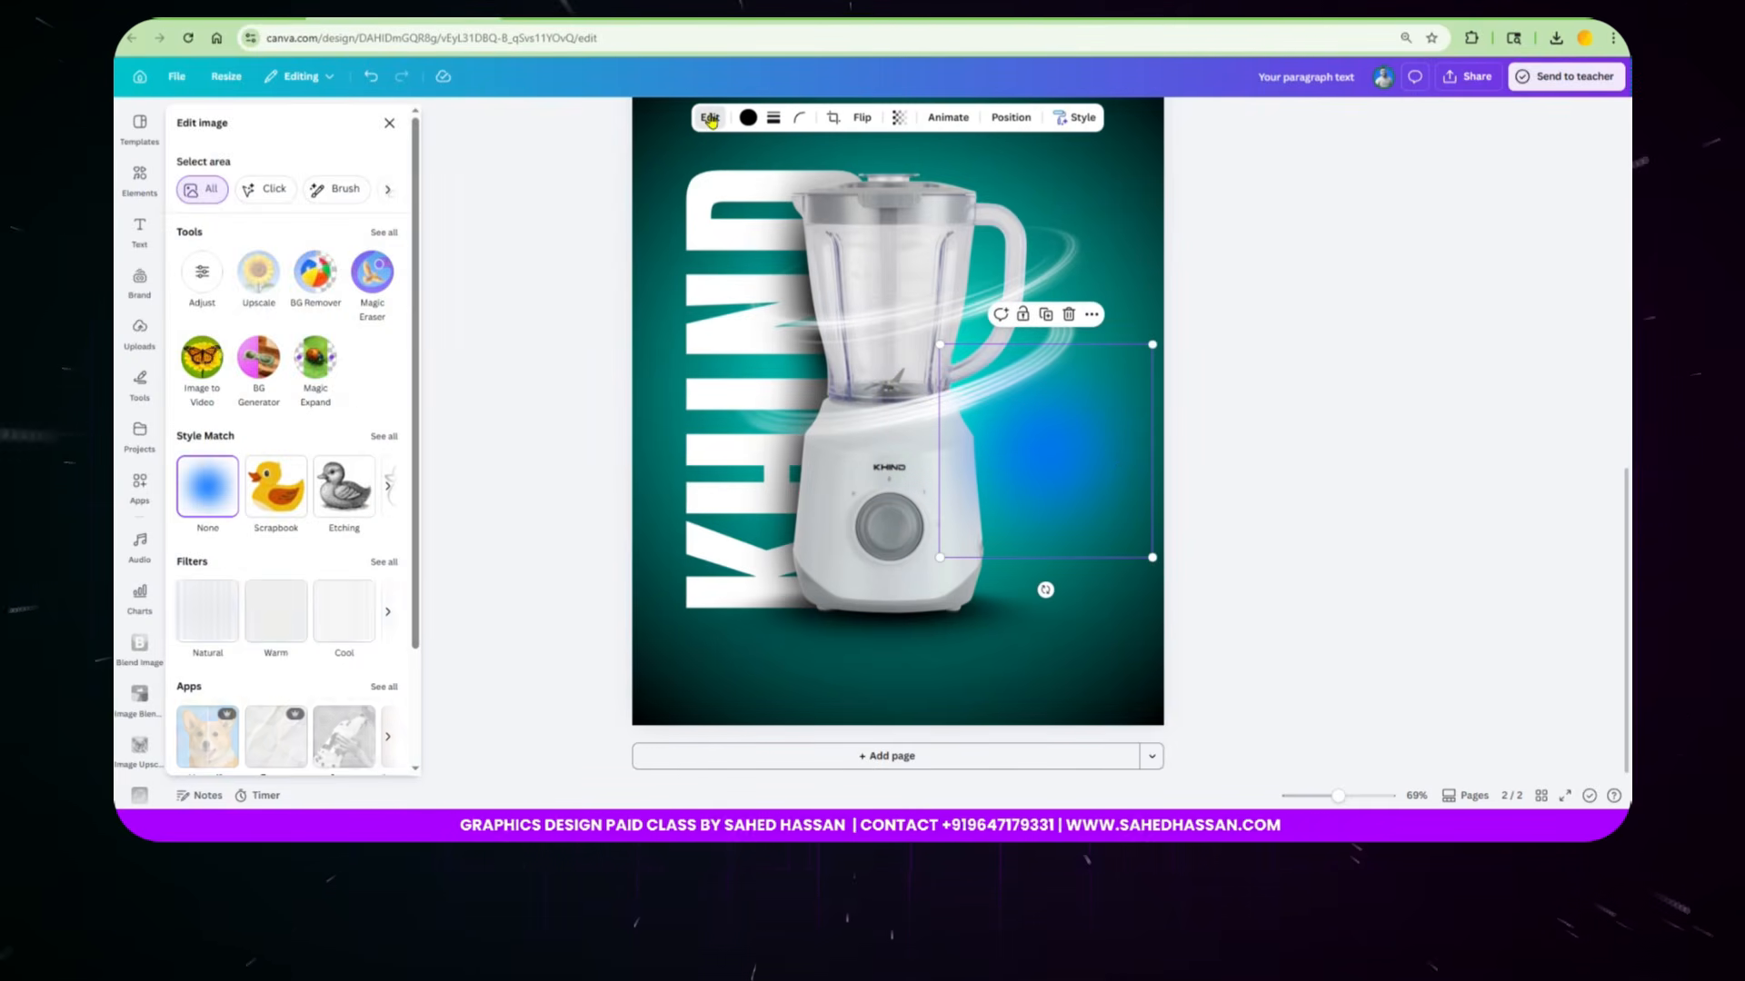
pyautogui.scroll(-3, 322, 515)
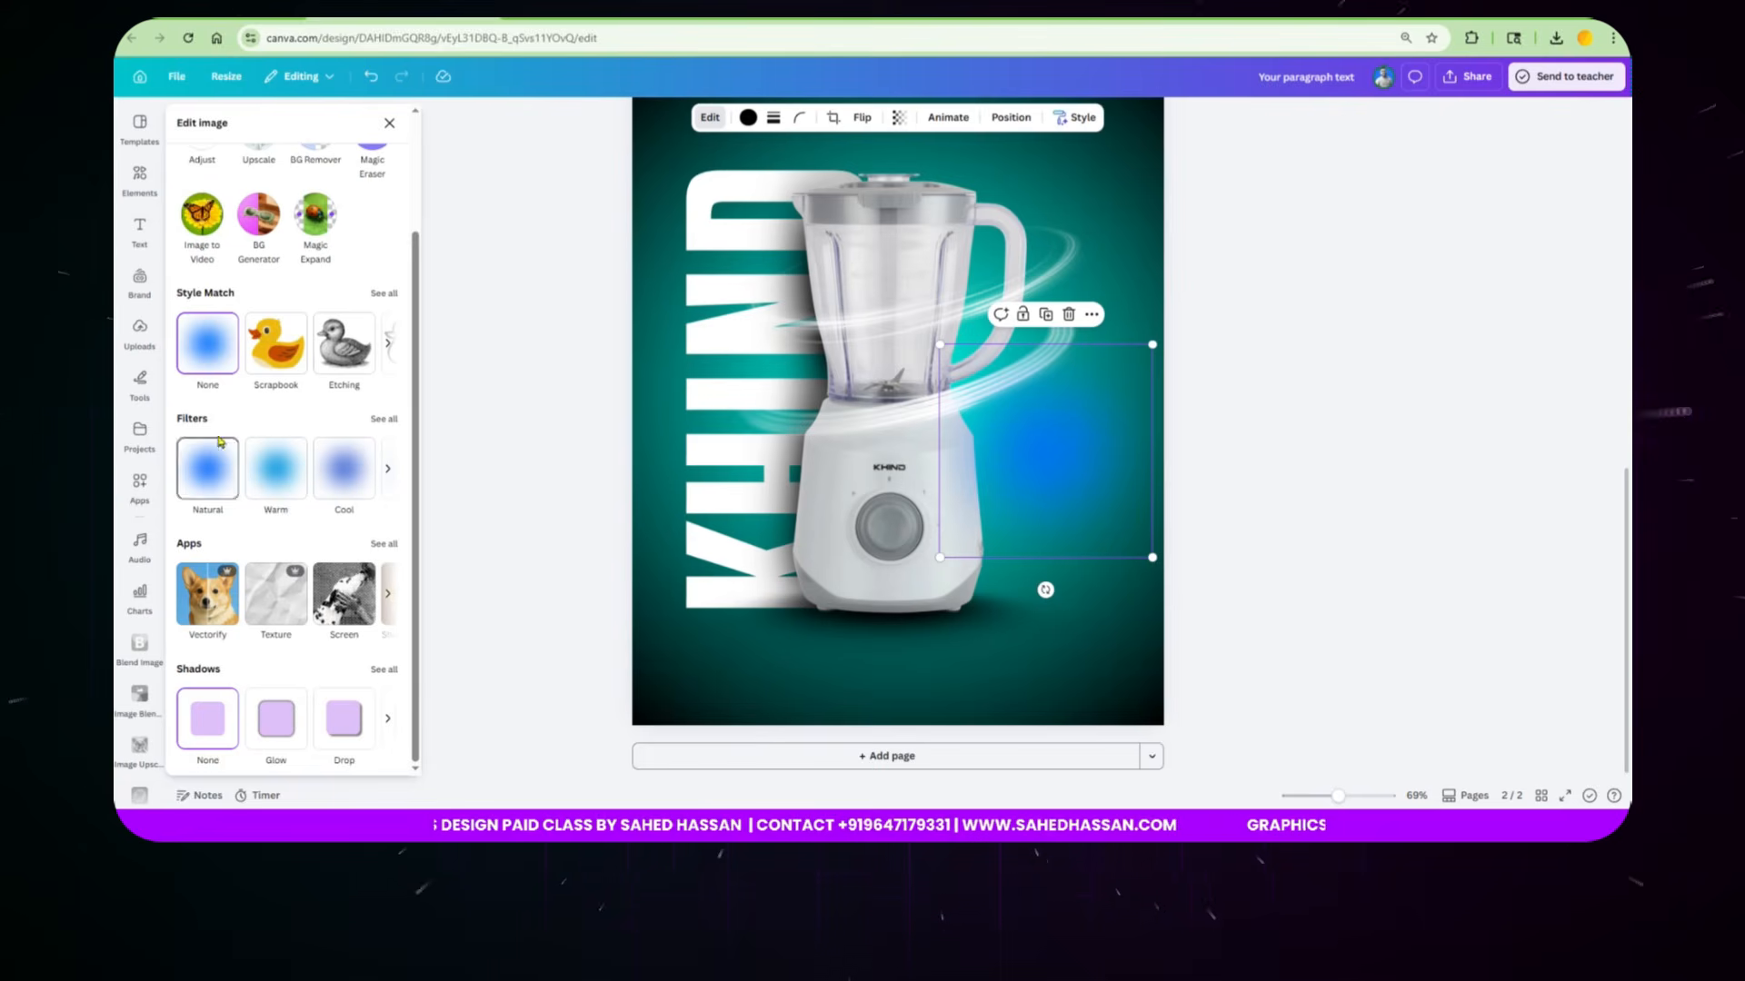
pyautogui.click(386, 419)
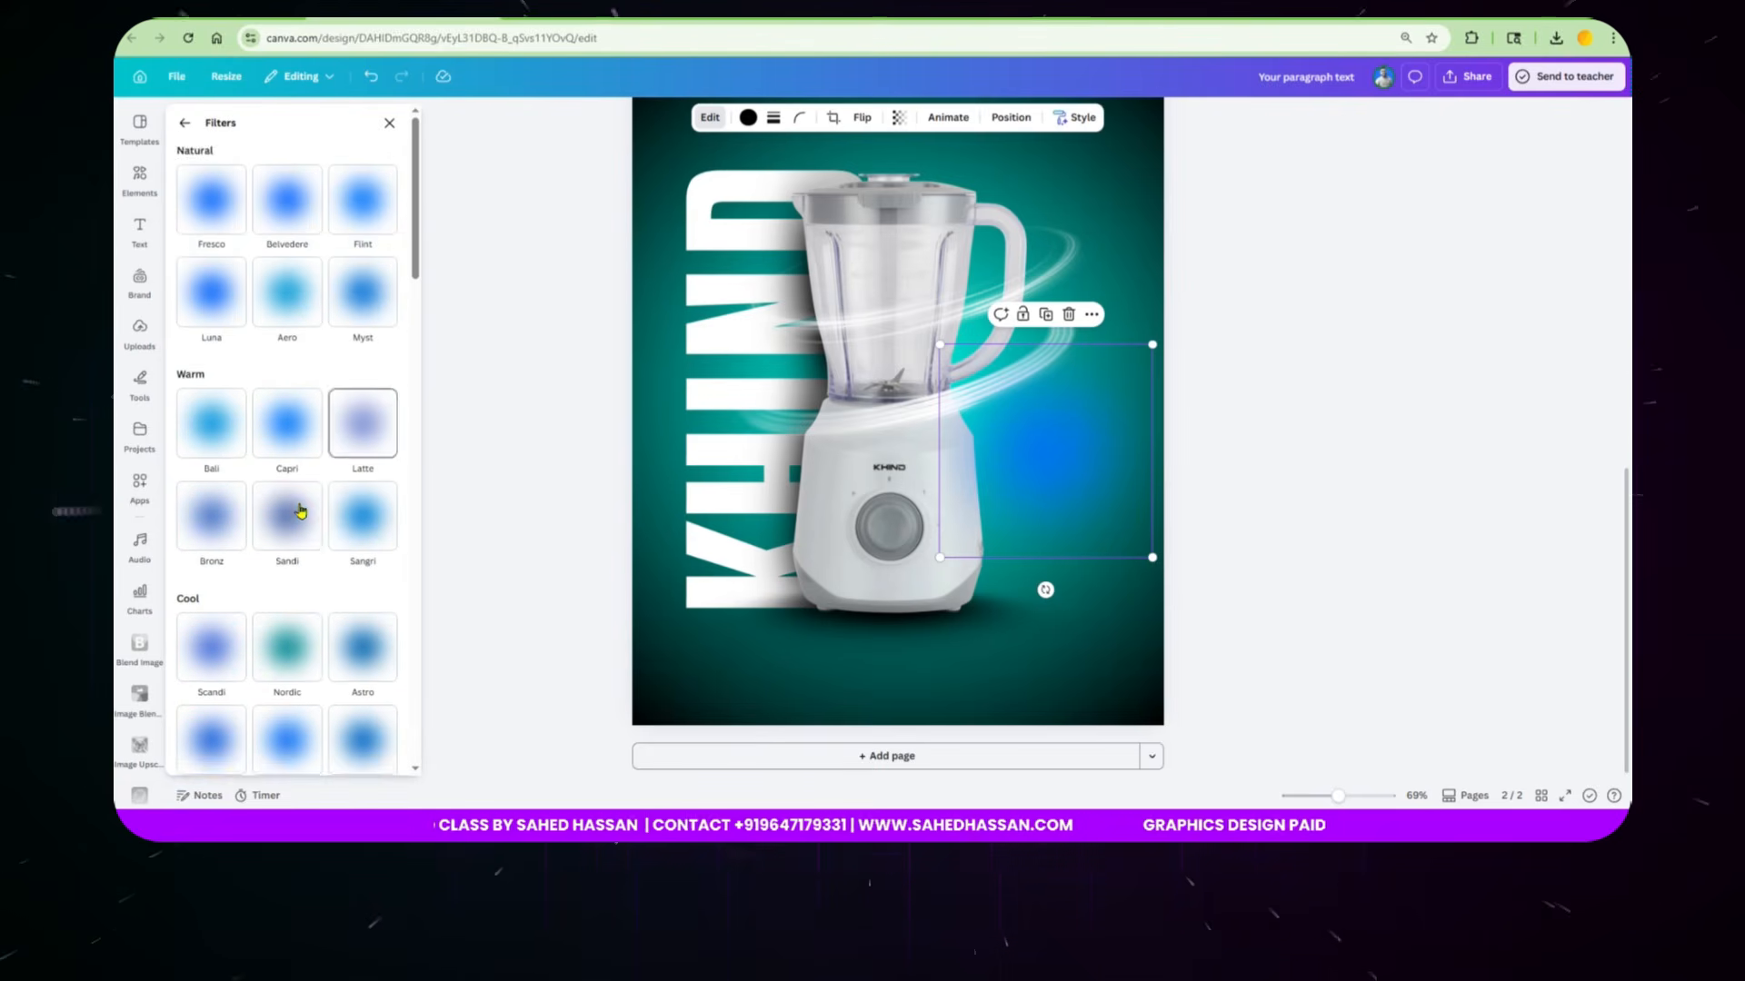
pyautogui.scroll(-5, 300, 545)
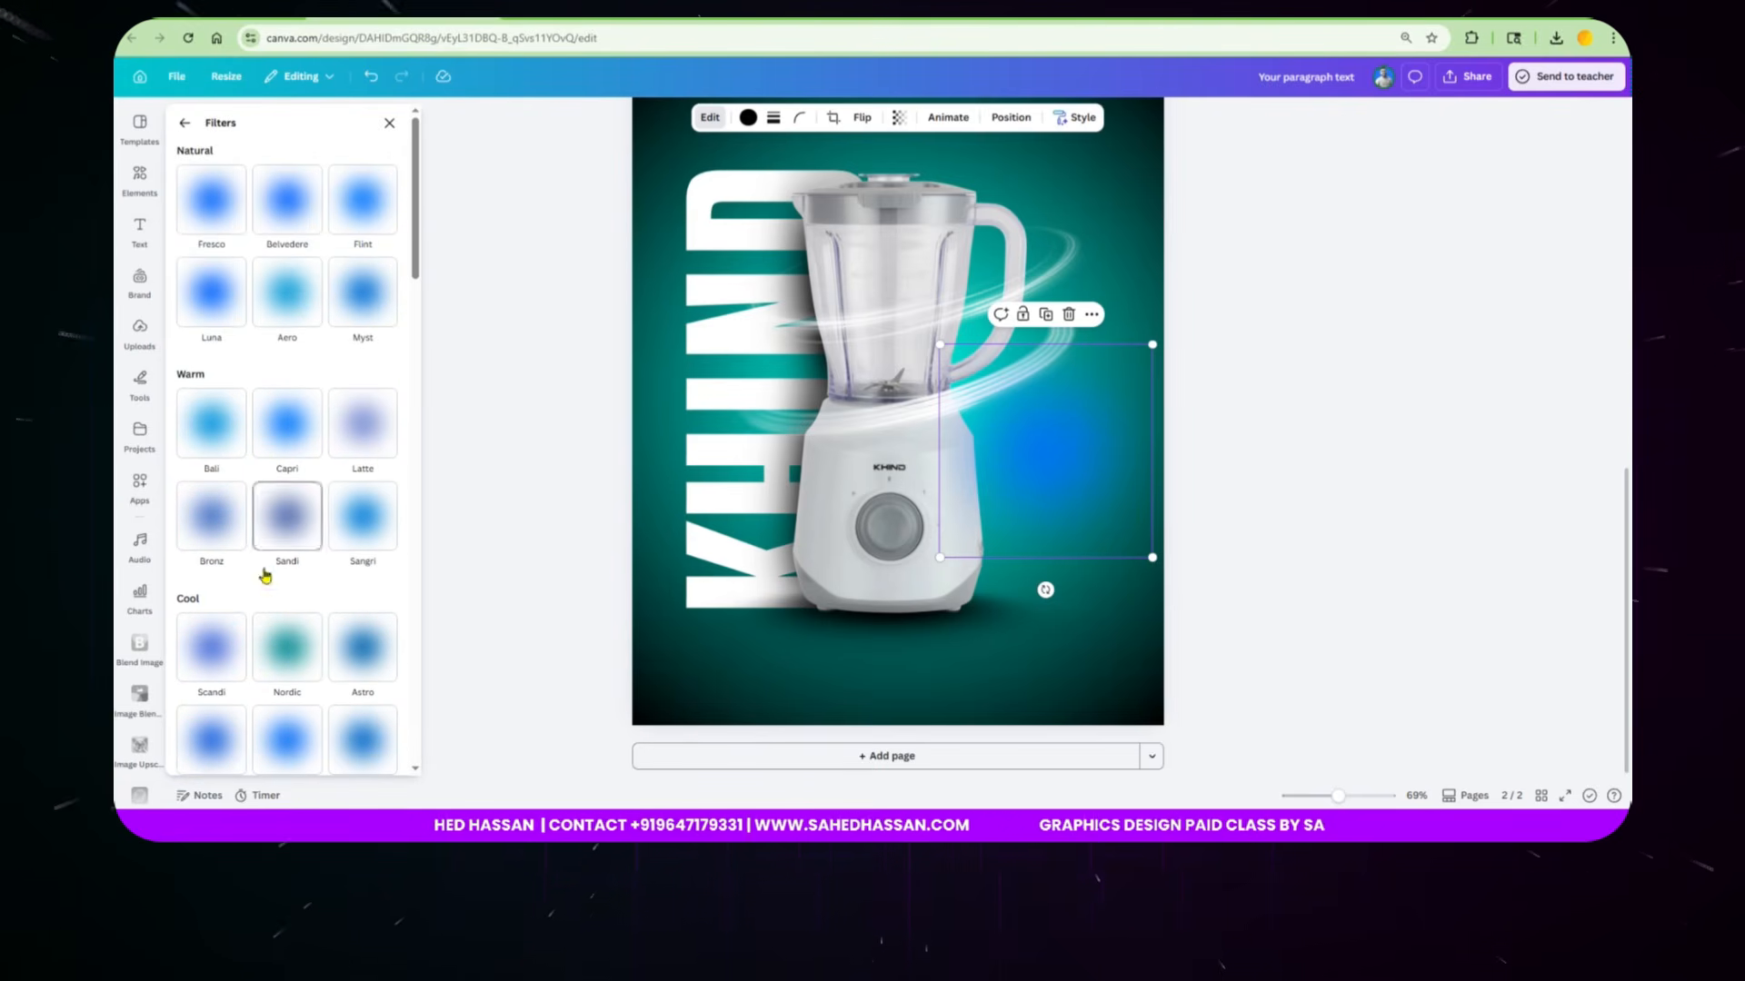
pyautogui.scroll(-6, 342, 689)
pyautogui.scroll(-8, 346, 690)
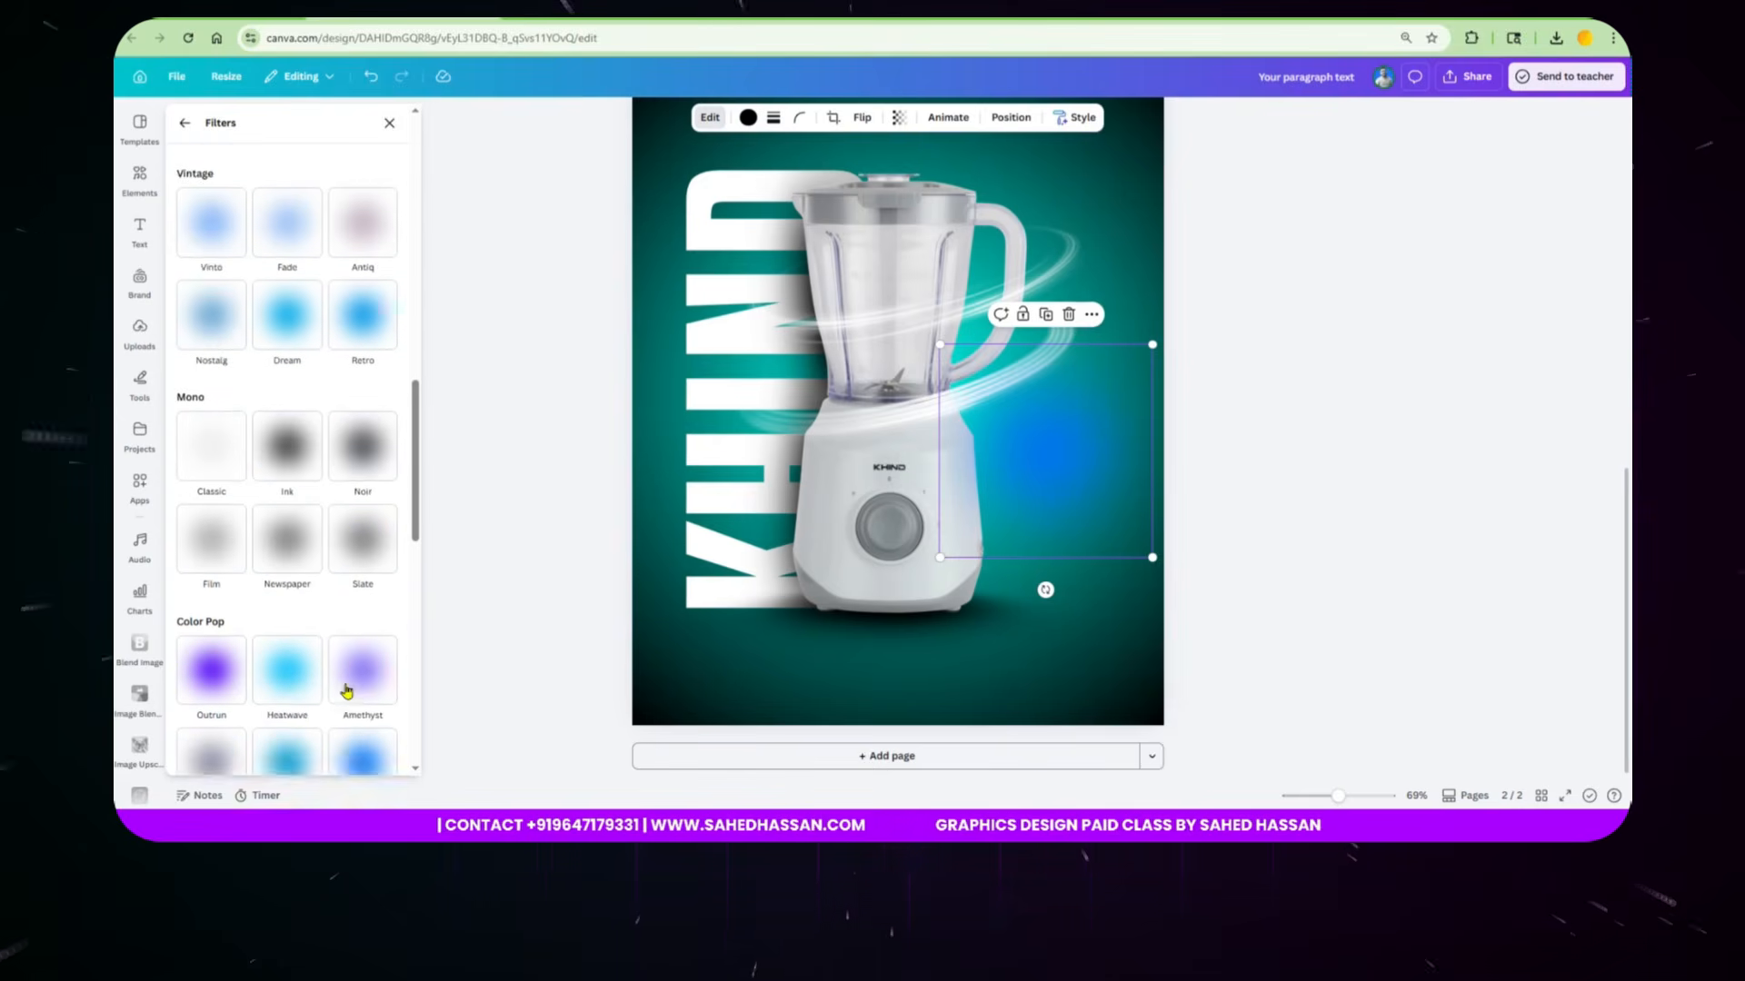
pyautogui.click(277, 433)
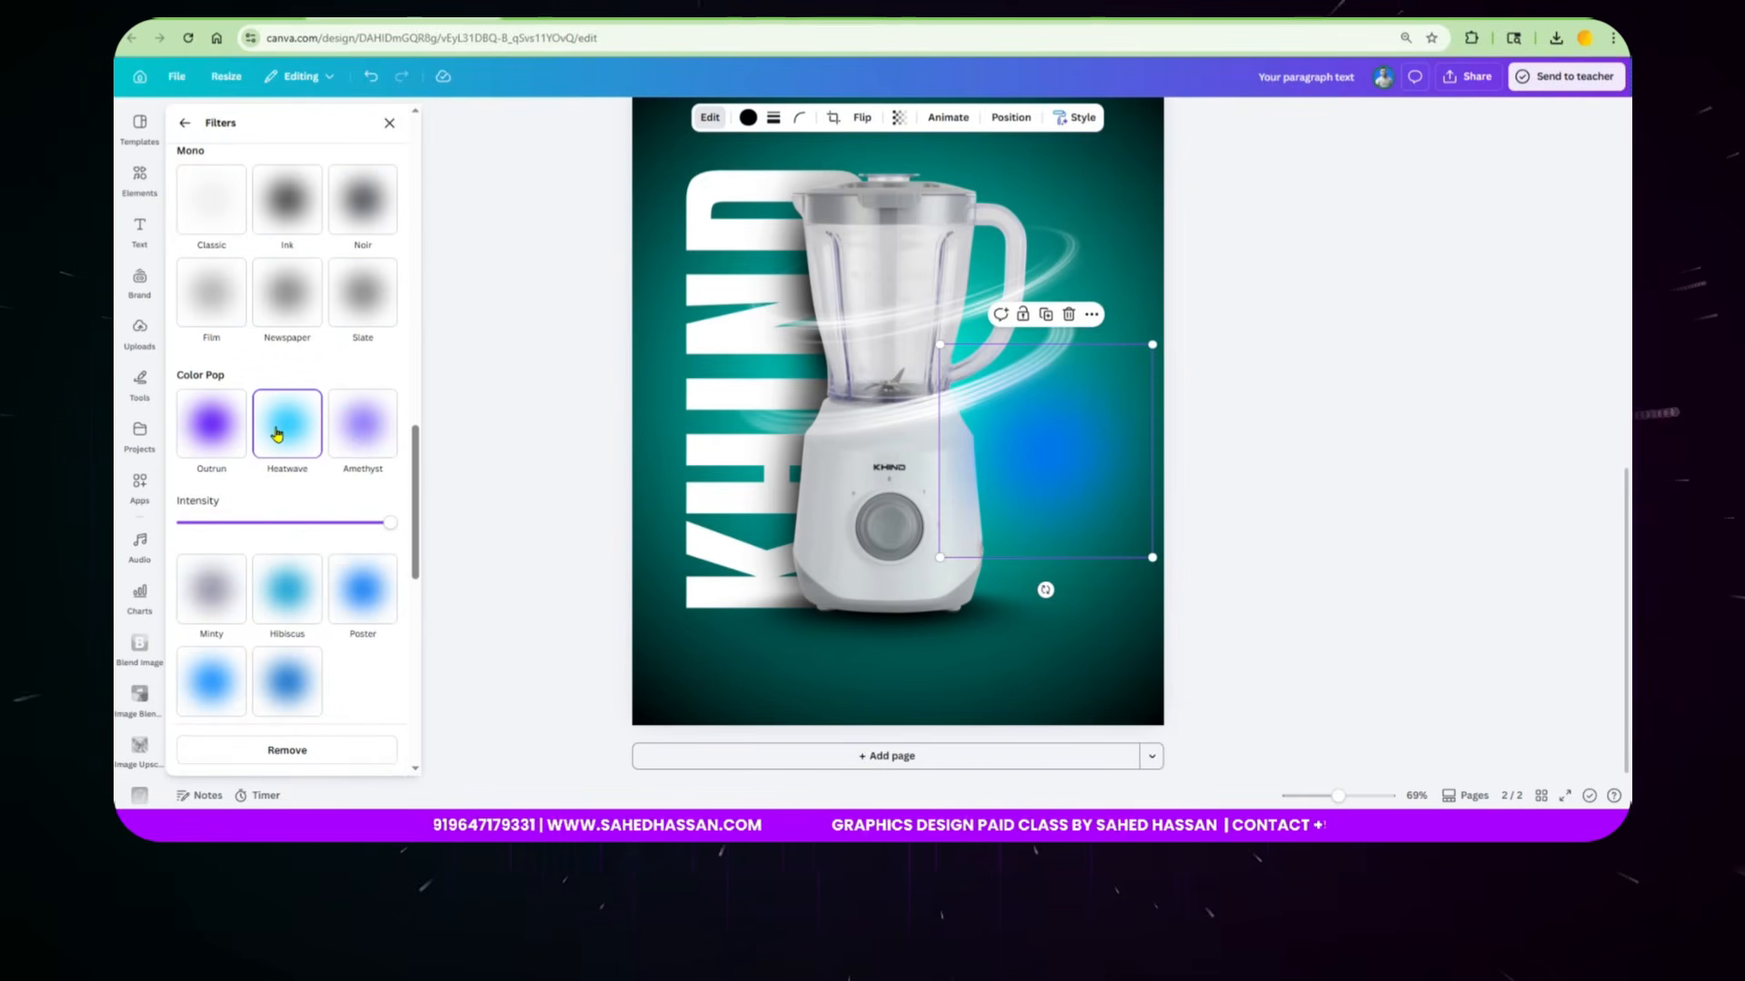
pyautogui.scroll(-2, 308, 518)
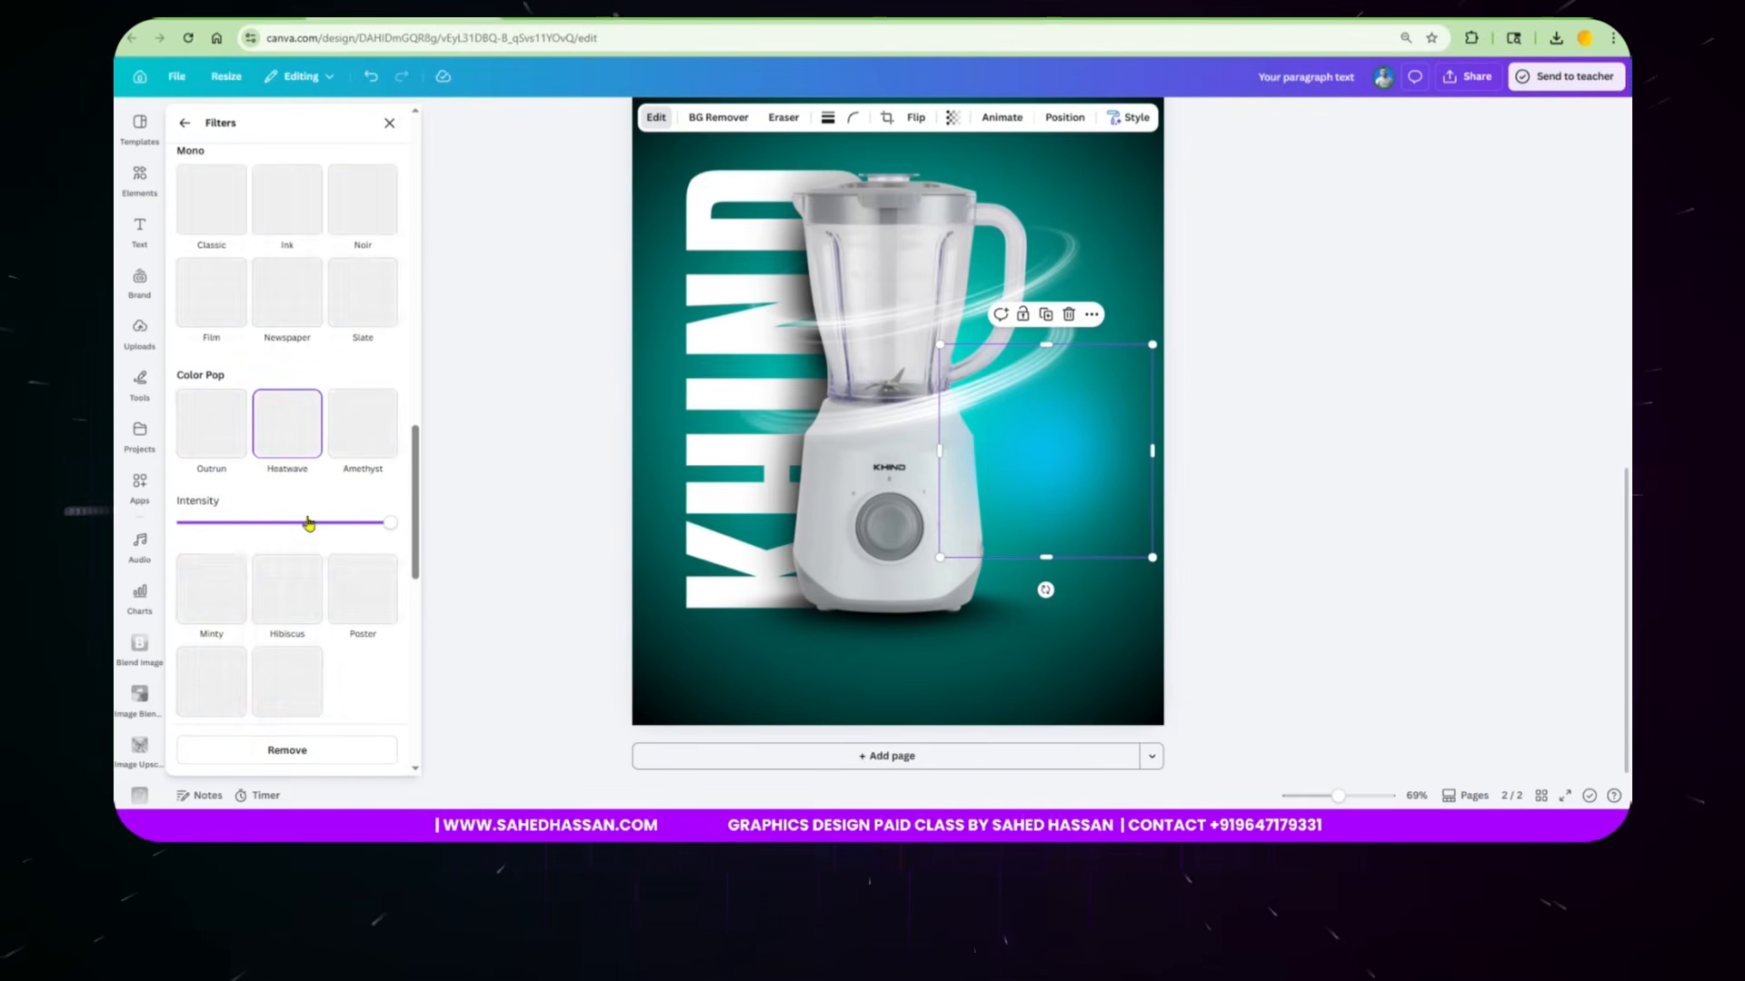
# Step: Apply the Custom duotone filter to the glow, set its highlights to #00FFC9, and copy that colour code
pyautogui.scroll(-3, 313, 526)
pyautogui.click(215, 352)
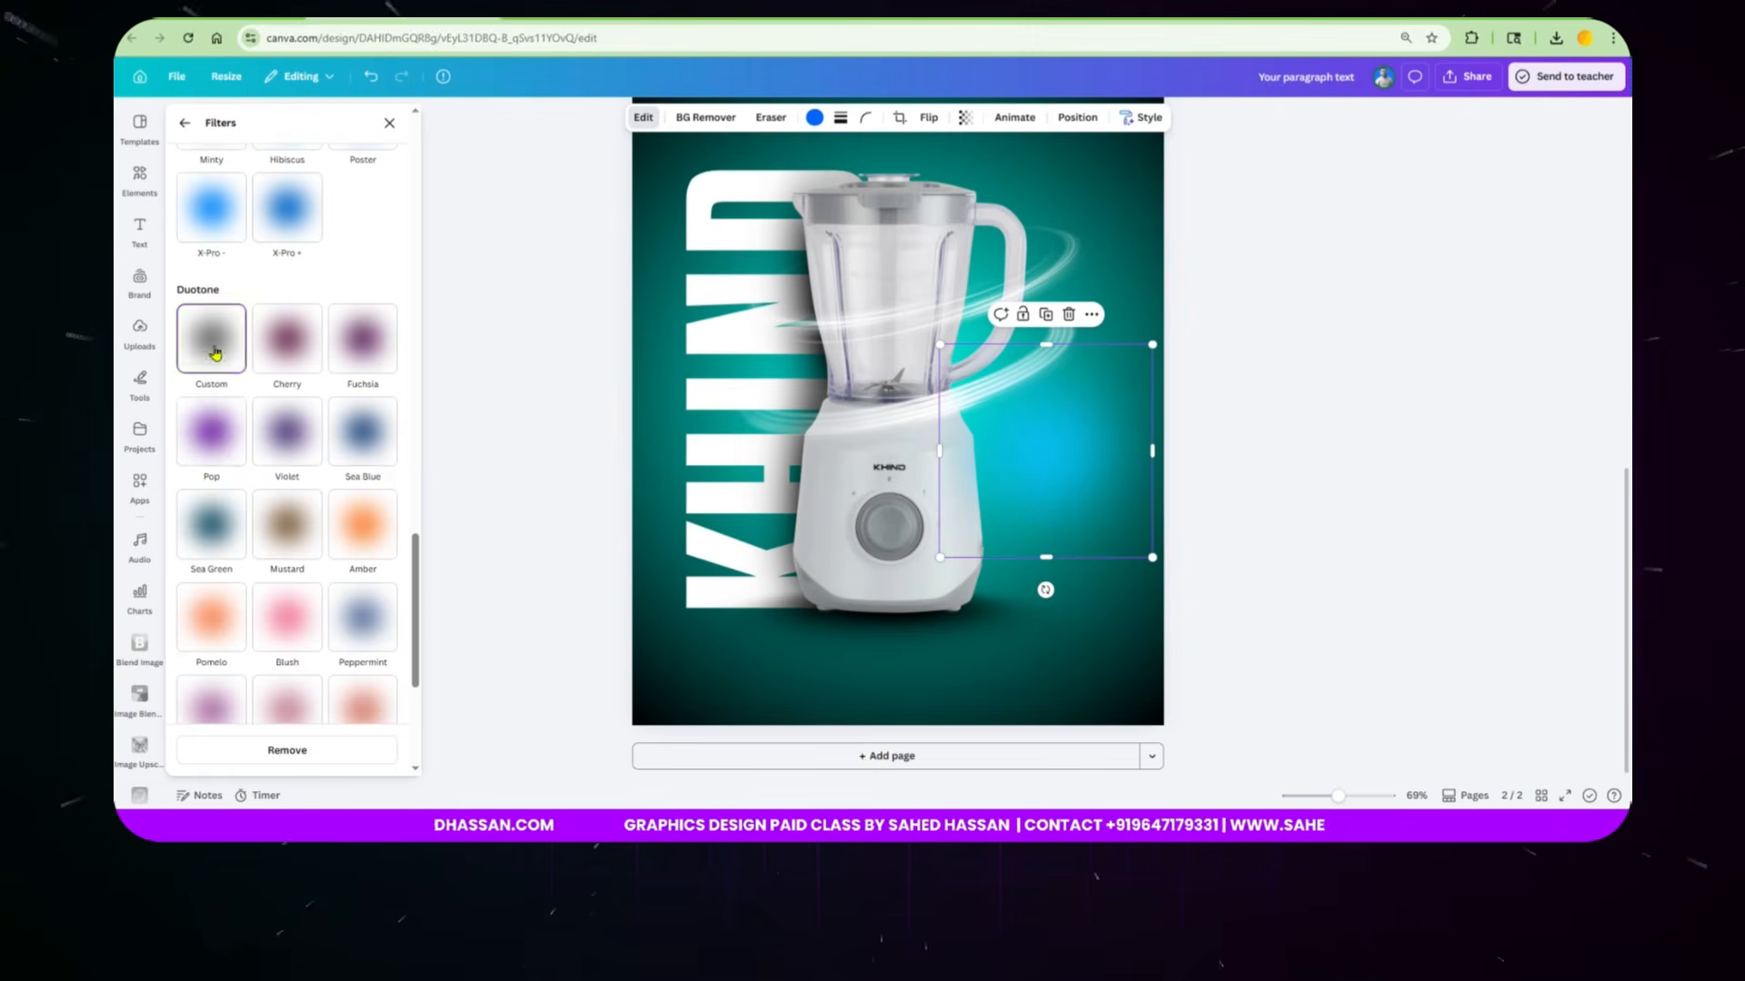
pyautogui.click(385, 322)
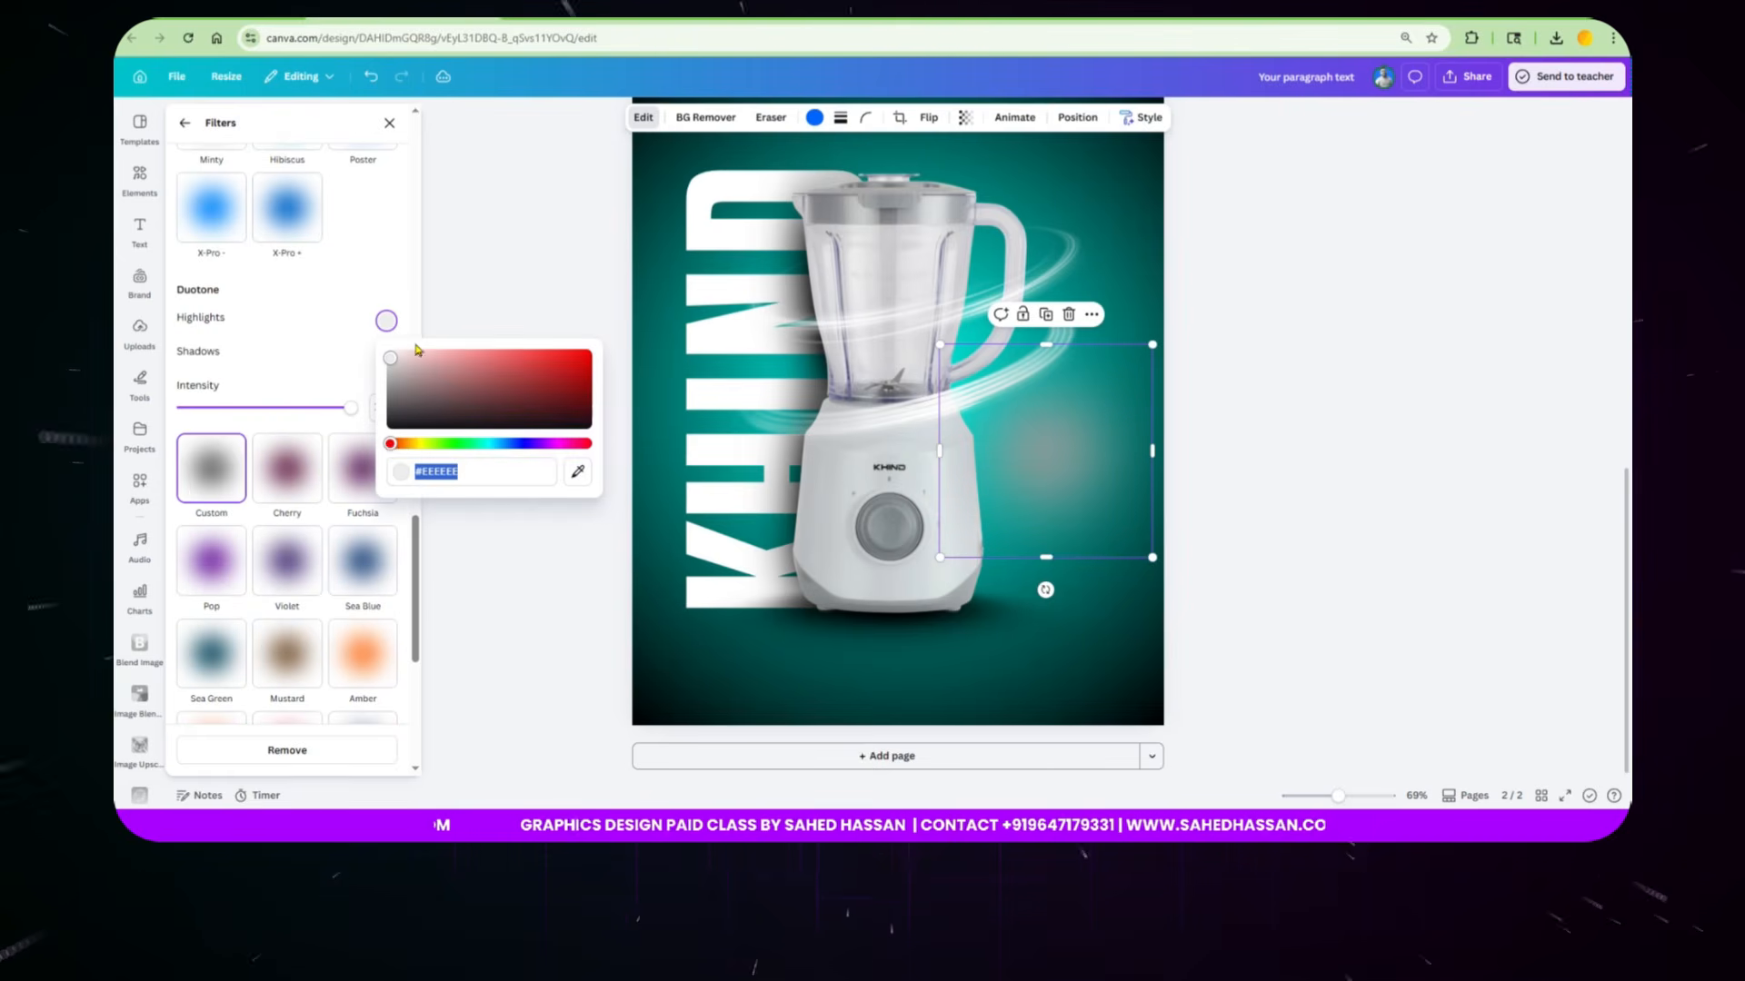
pyautogui.moveTo(390, 445); pyautogui.dragTo(452, 464)
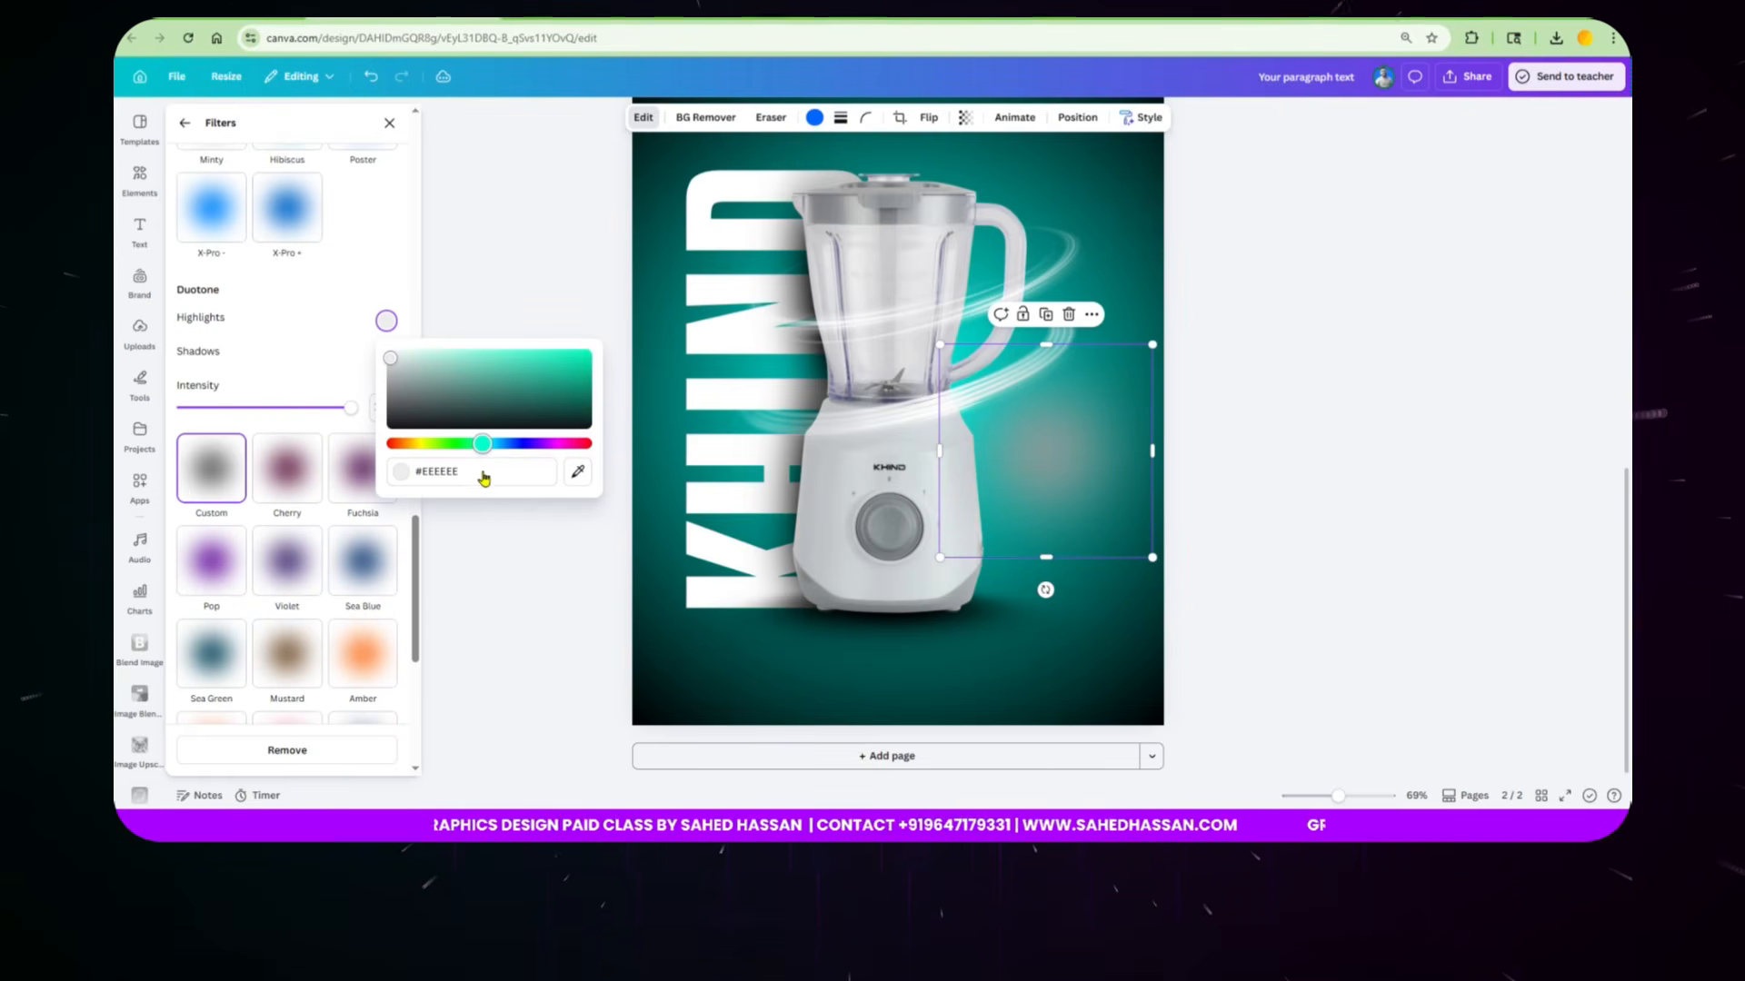
pyautogui.moveTo(543, 389); pyautogui.dragTo(611, 320)
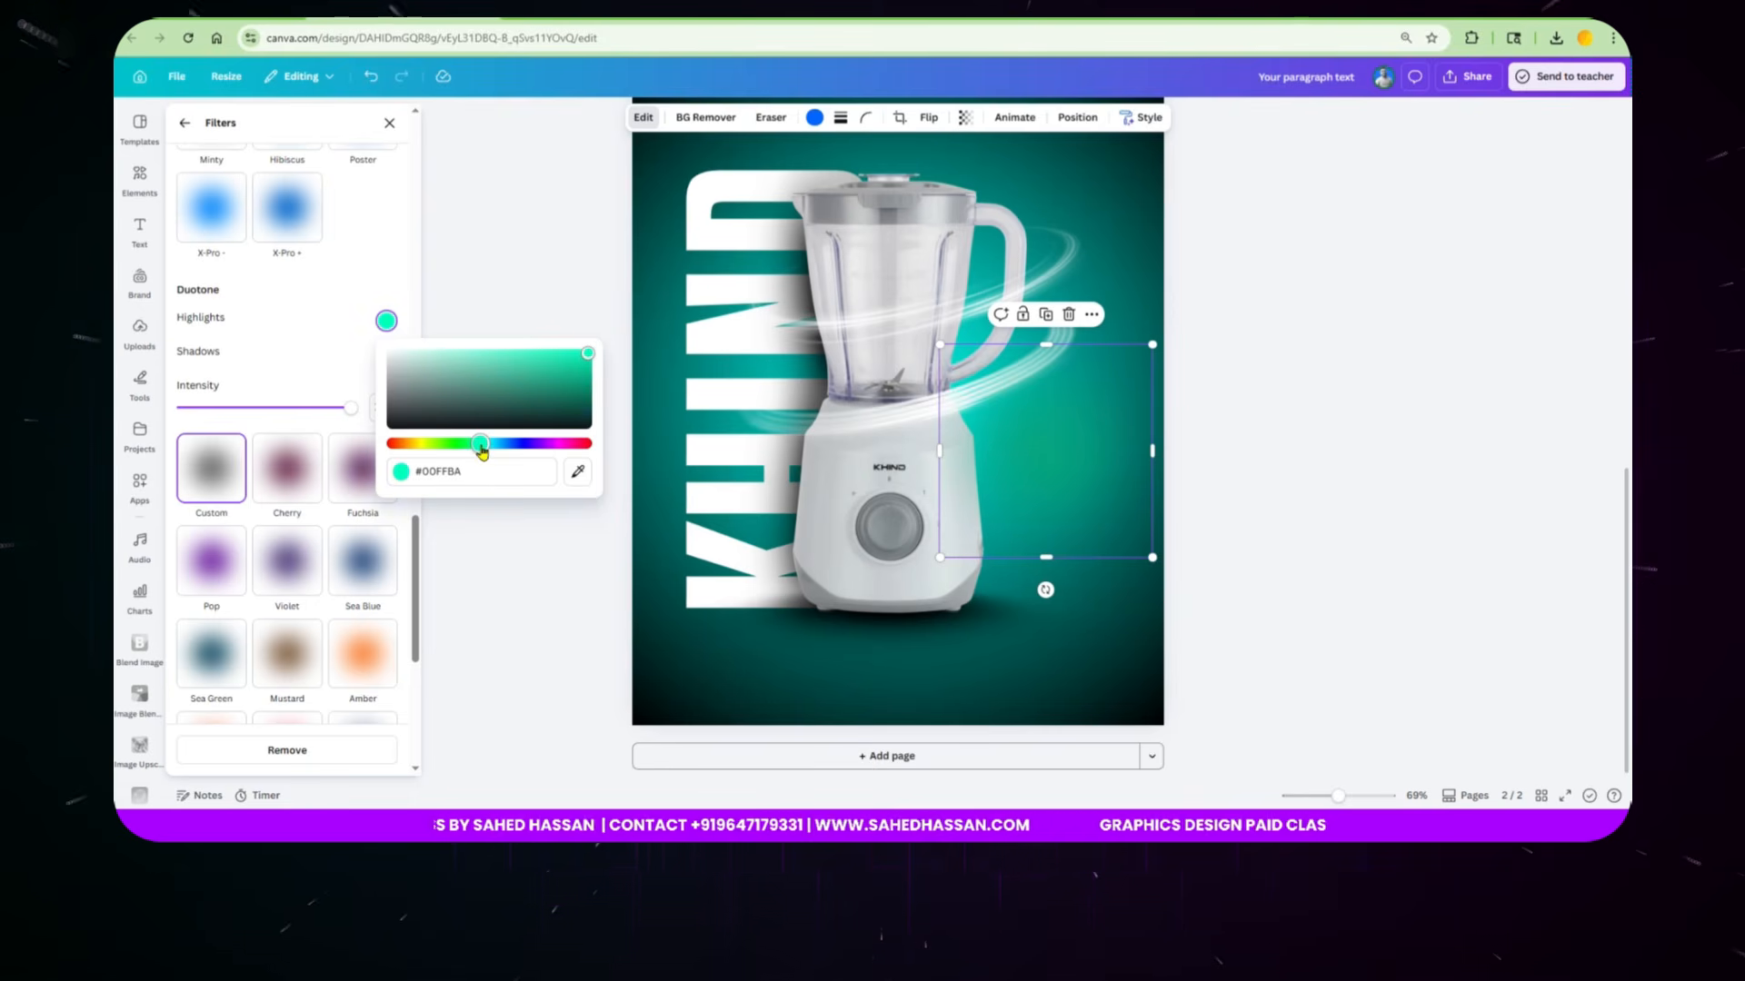
pyautogui.moveTo(515, 382); pyautogui.dragTo(596, 327)
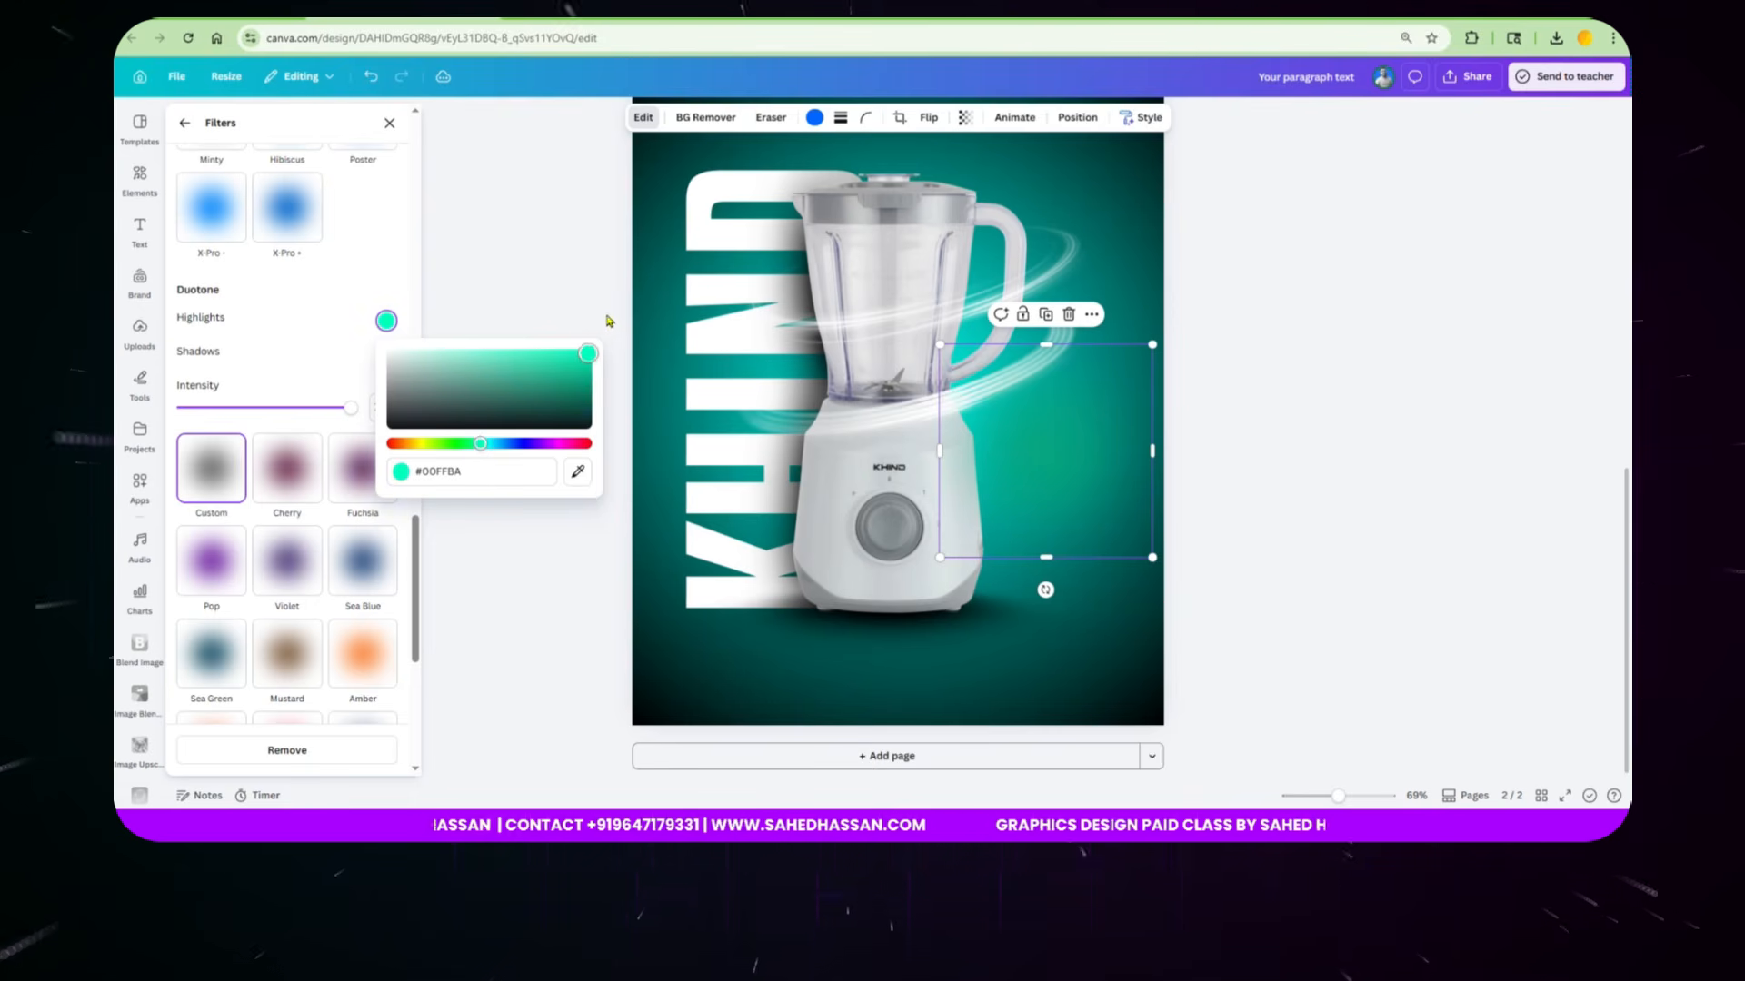
pyautogui.moveTo(480, 447)
pyautogui.mouseDown()
pyautogui.moveTo(502, 451)
pyautogui.moveTo(477, 459)
pyautogui.mouseUp()
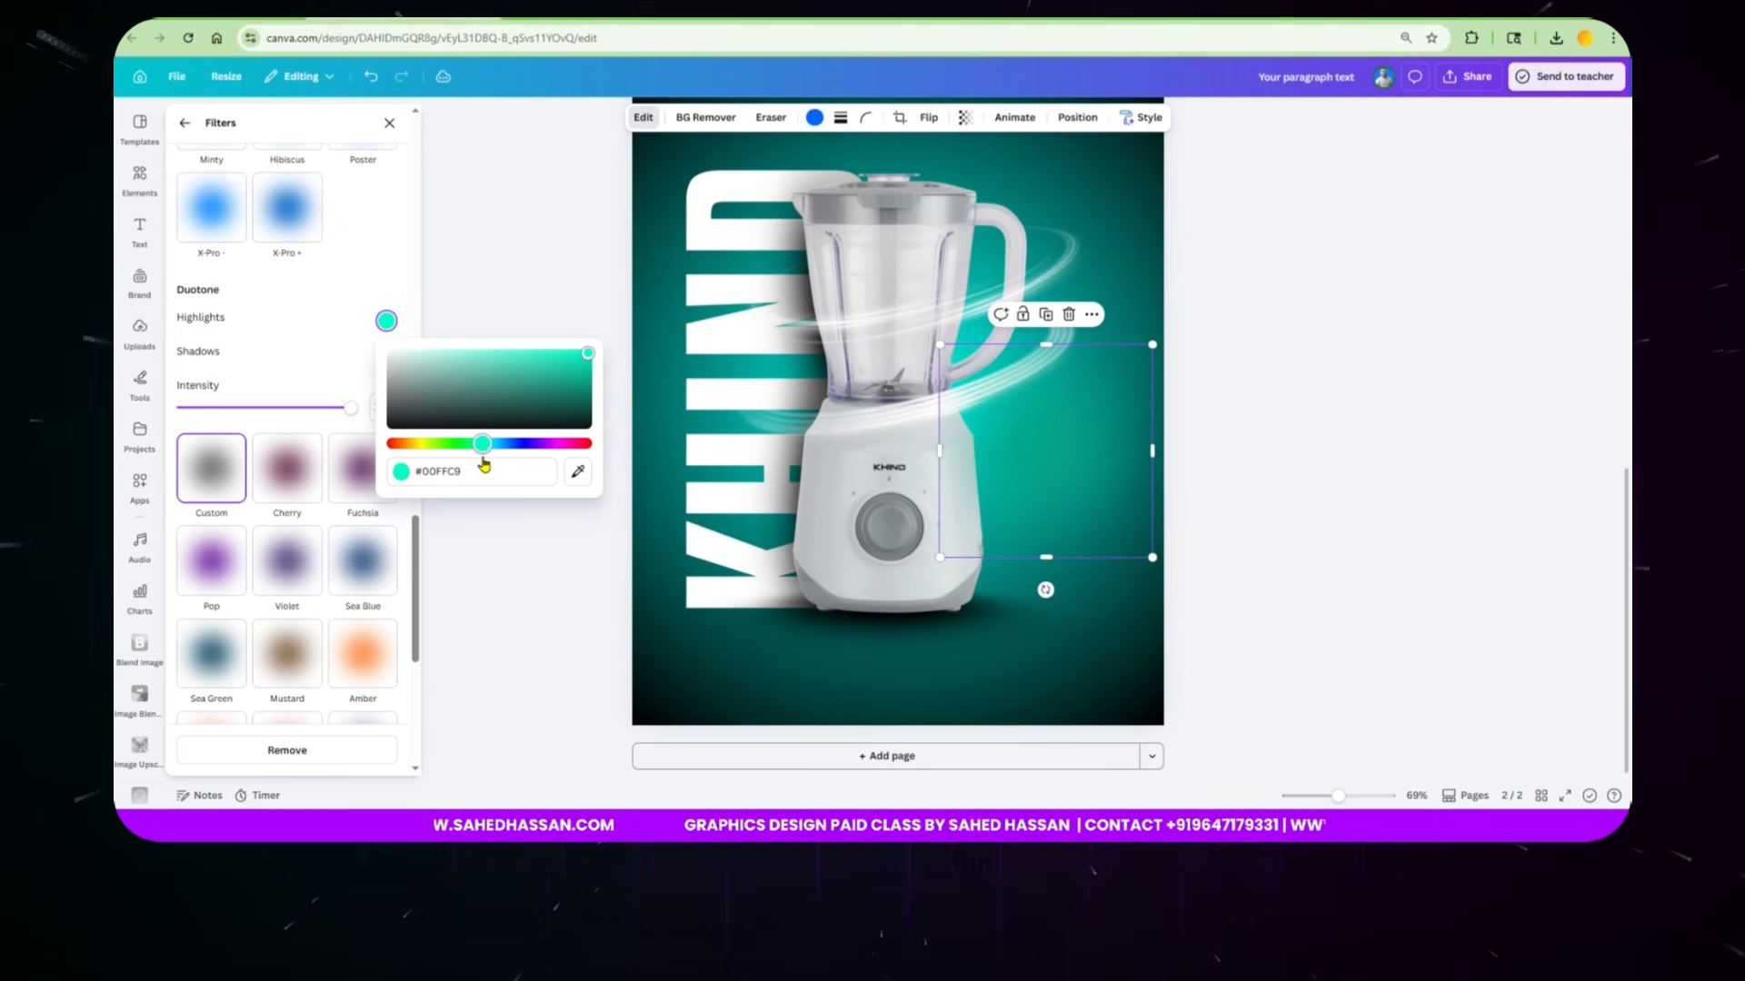
pyautogui.click(461, 478)
pyautogui.hotkey('ctrl', 'c')
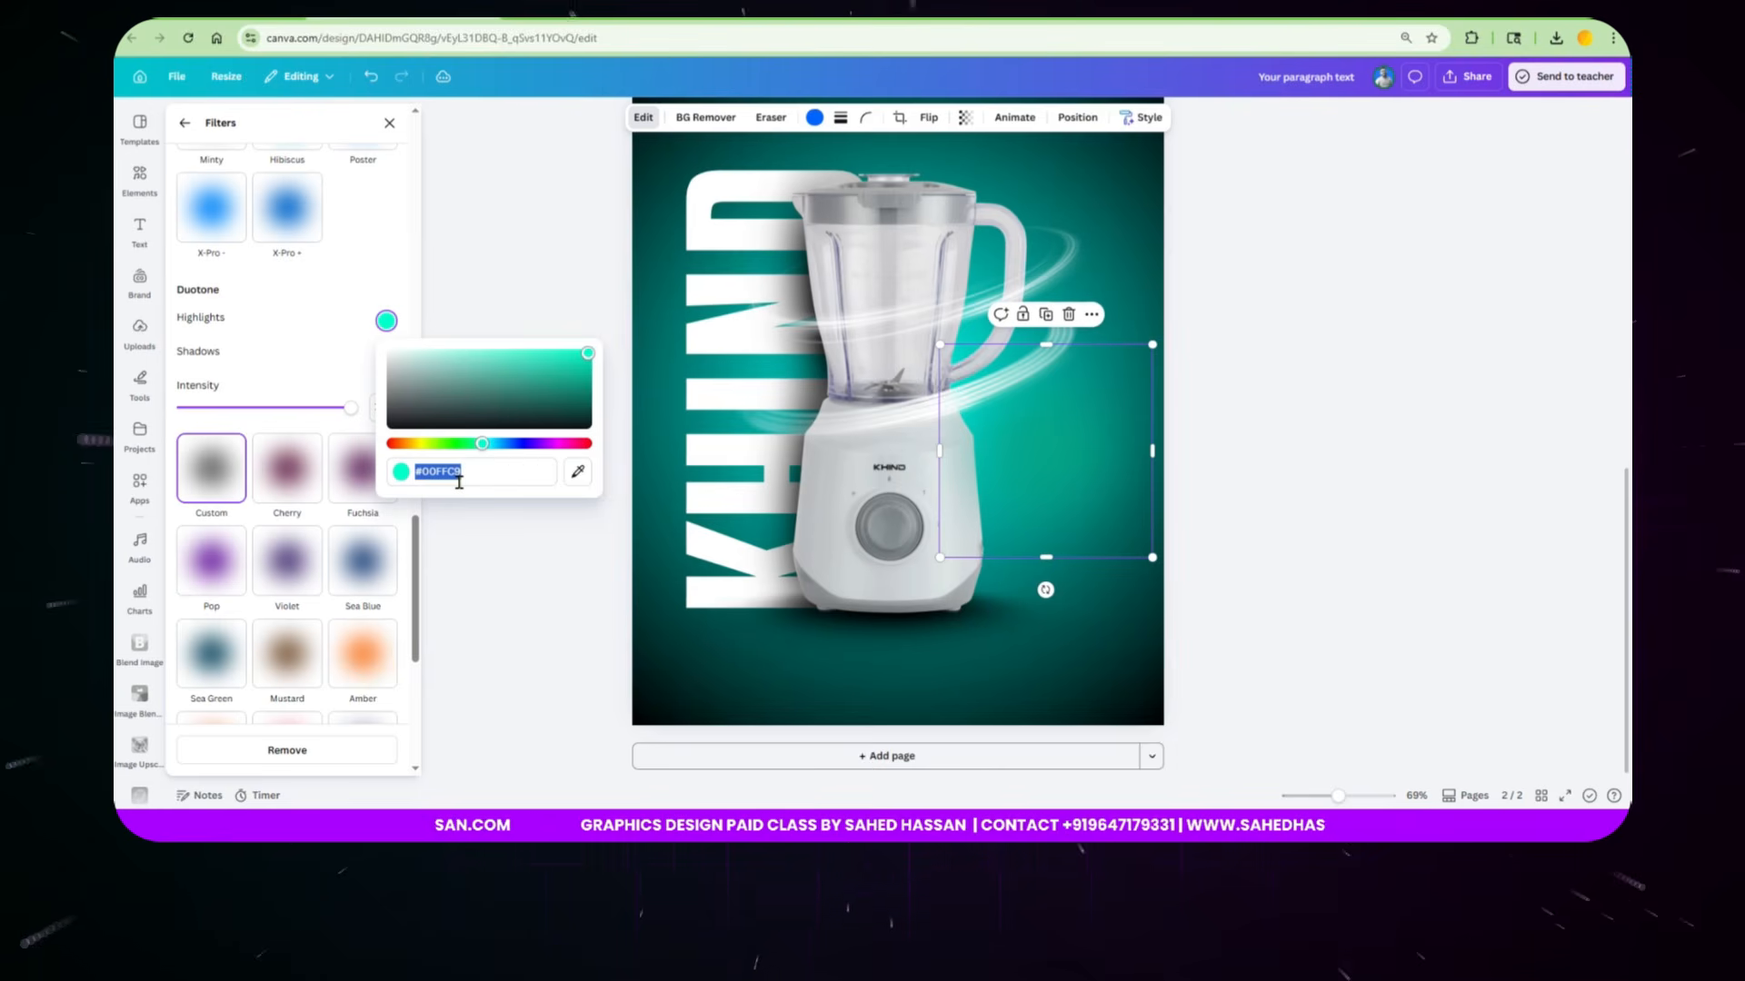
# Step: Set the glow's duotone shadows colour to #00FFC9 and close the filter settings
pyautogui.click(319, 350)
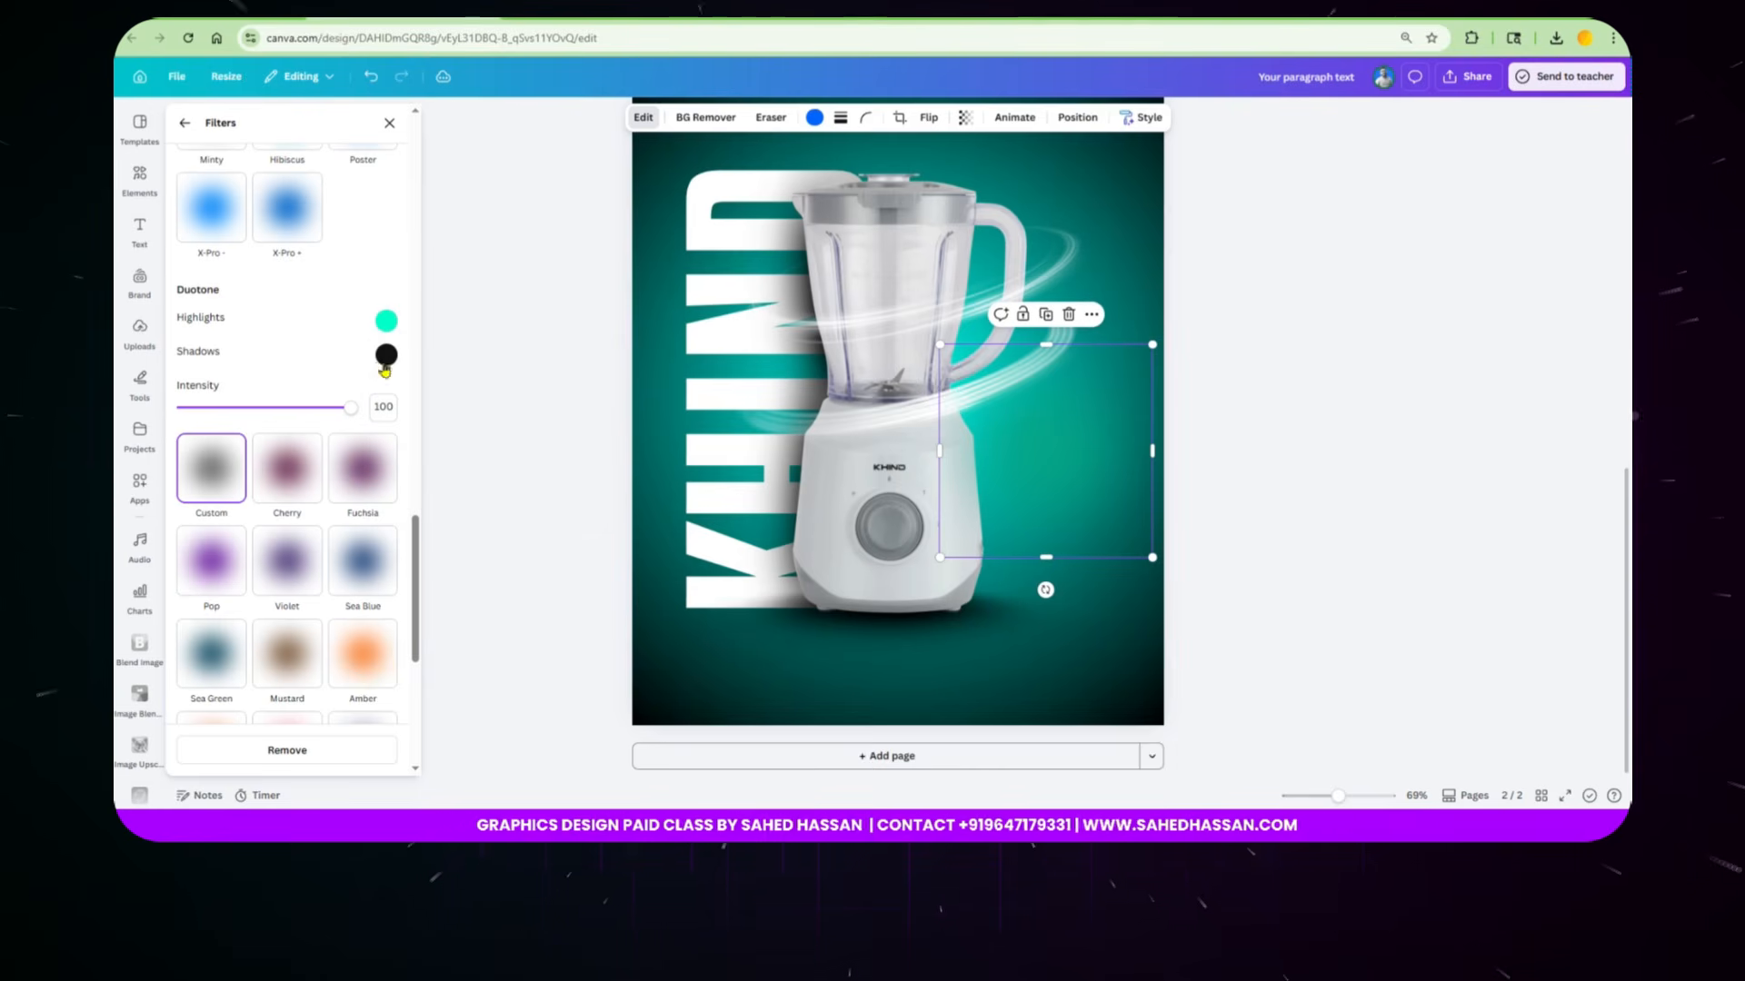
pyautogui.click(387, 355)
pyautogui.doubleClick(470, 507)
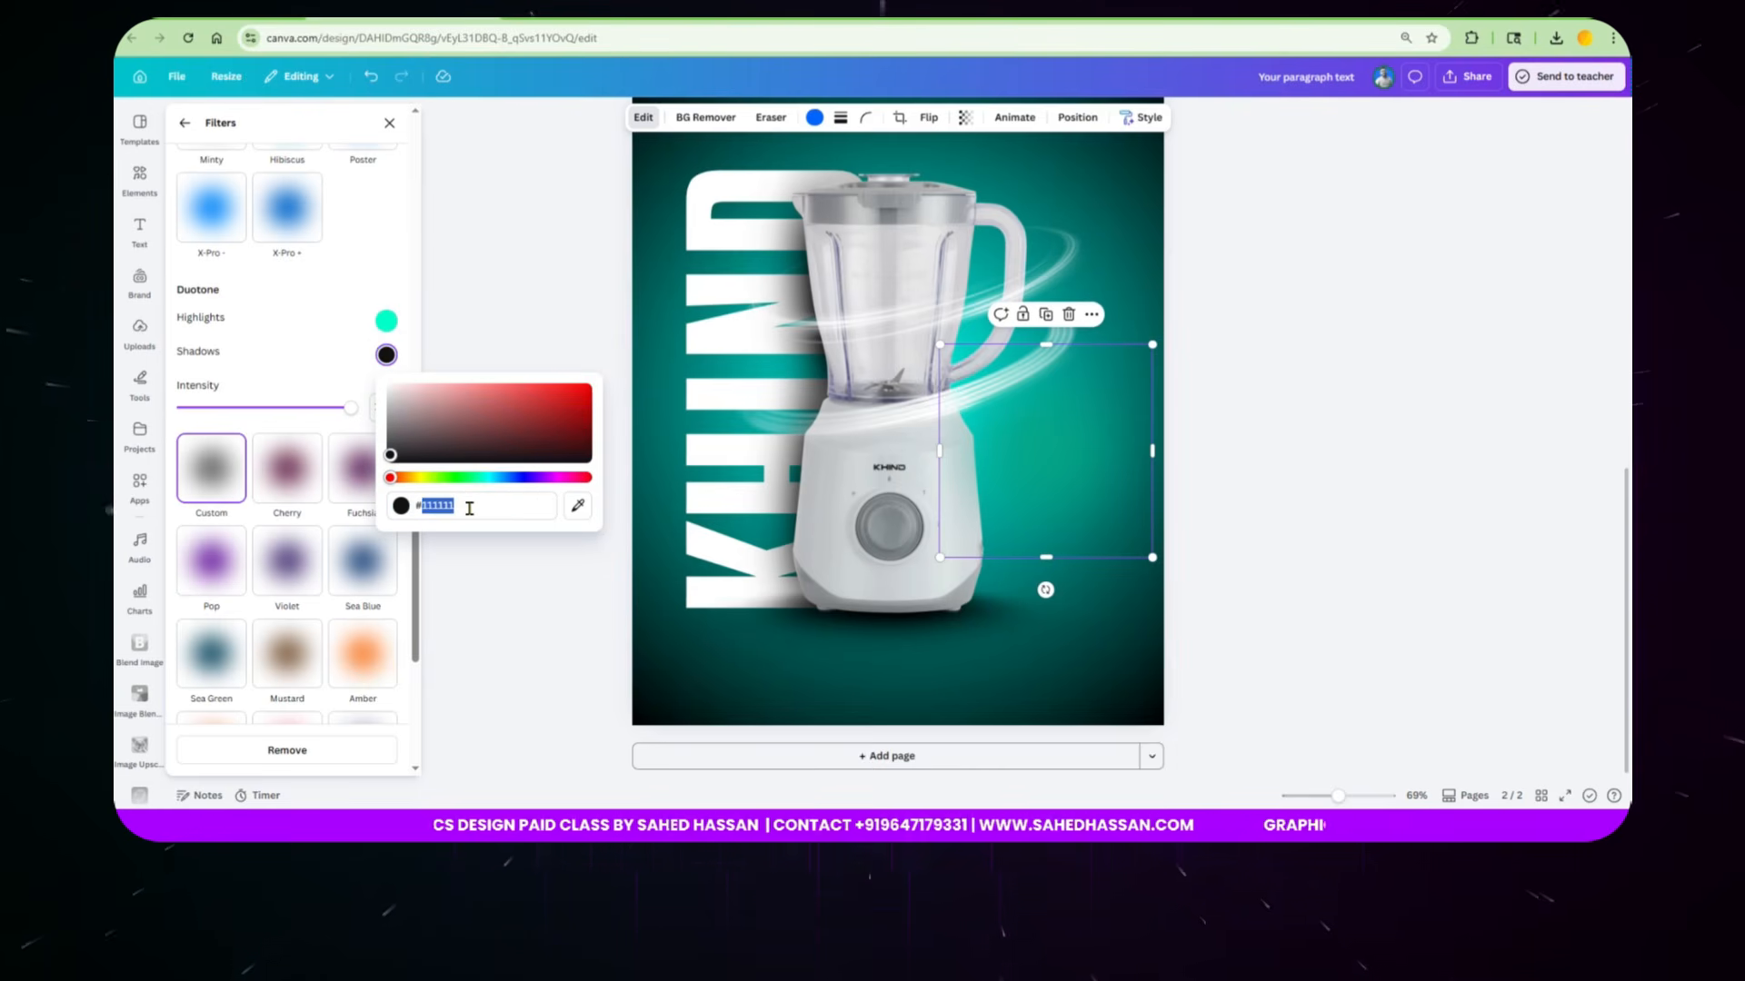
pyautogui.hotkey('ctrl', 'v')
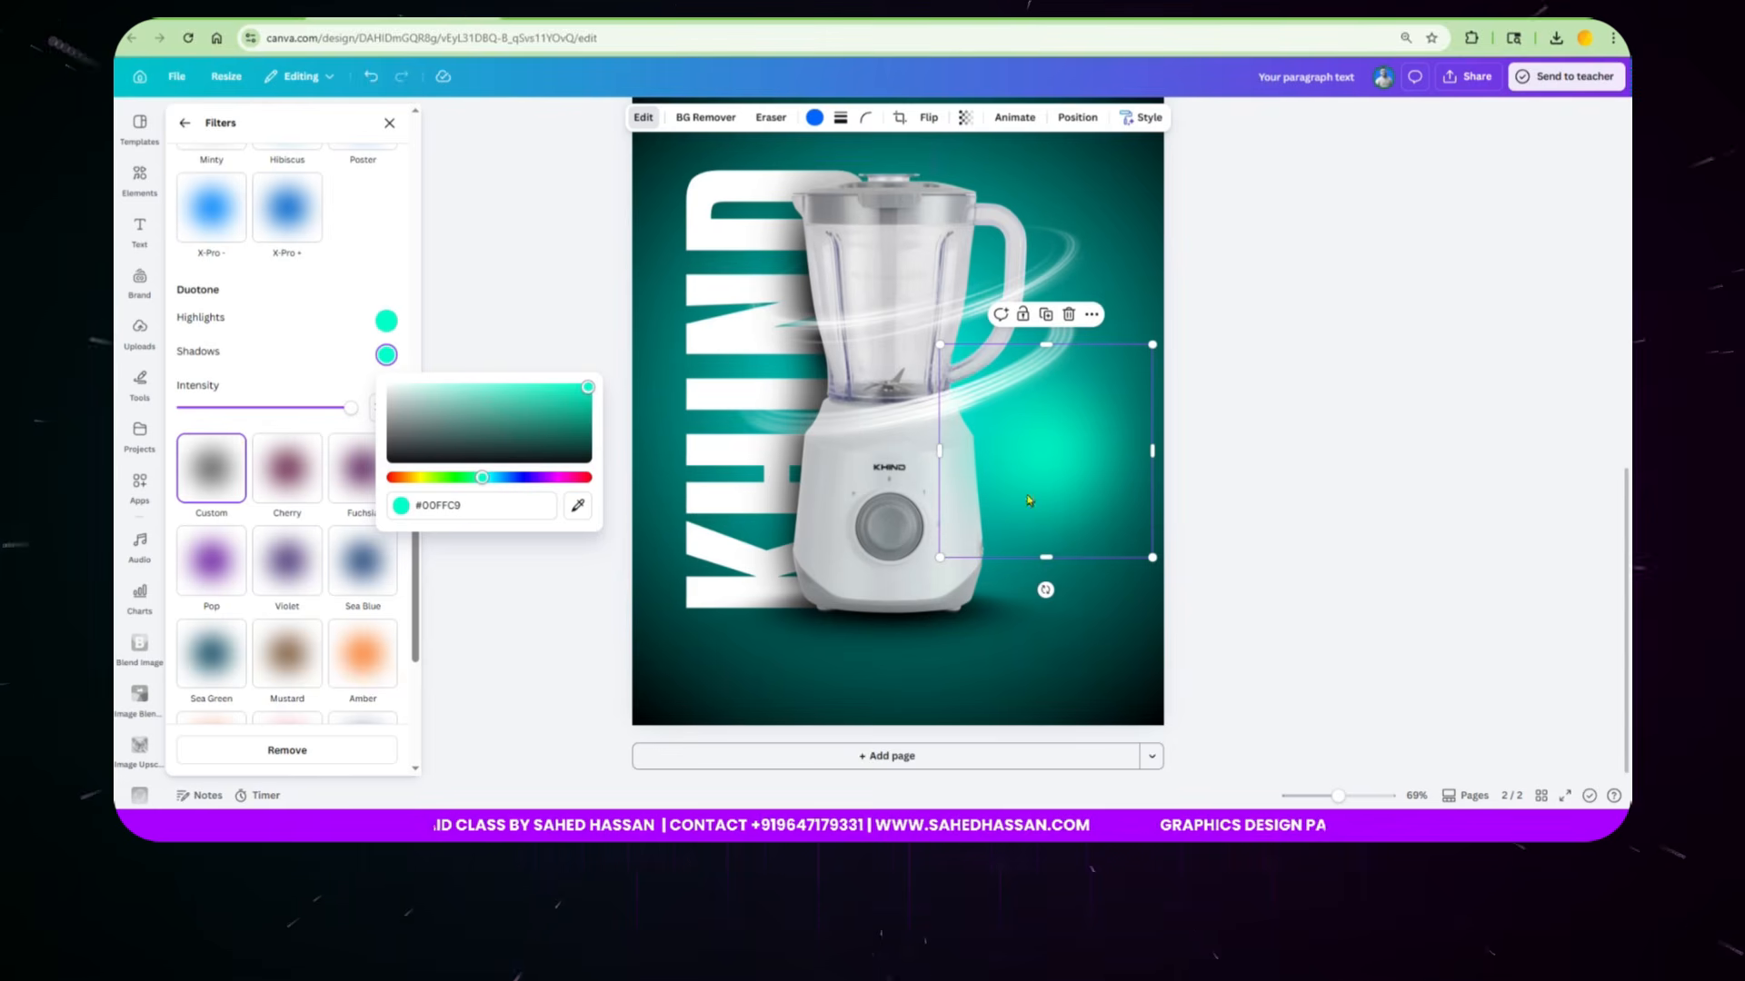
pyautogui.click(389, 123)
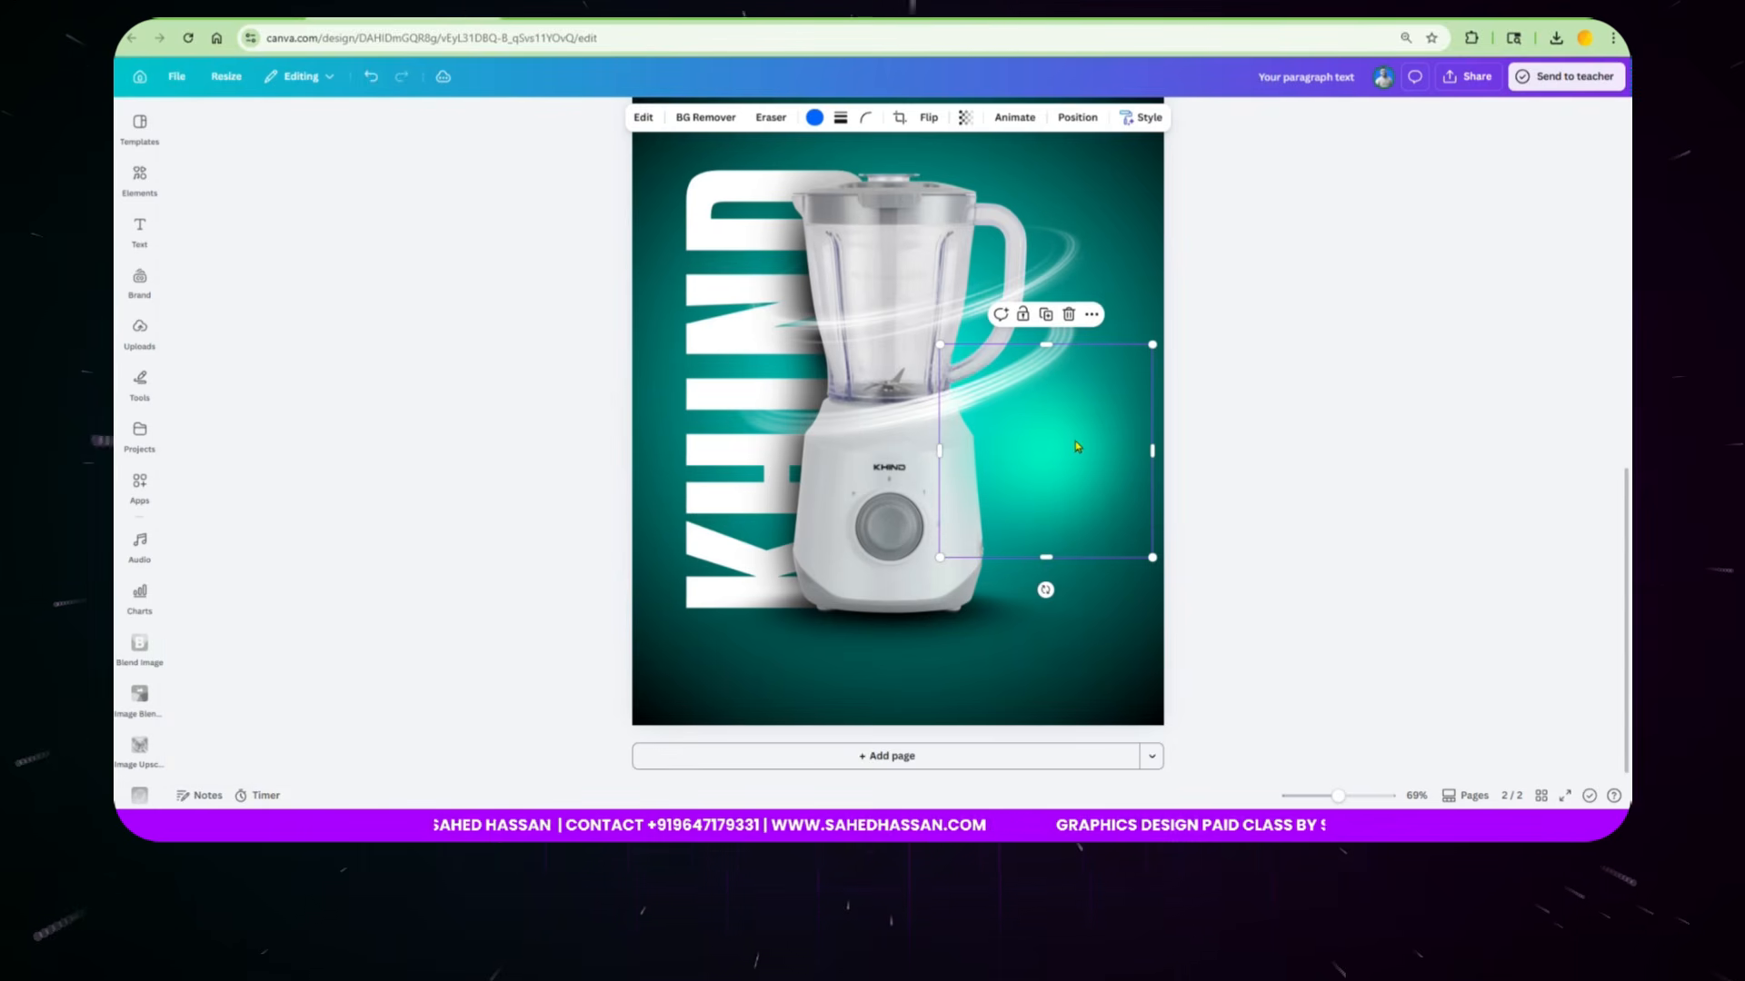
# Step: Enlarge the teal glow to about 581 px square beside the jug handle, and place a duplicate below the blender's base
pyautogui.moveTo(1076, 439); pyautogui.dragTo(1061, 297)
pyautogui.moveTo(1129, 415); pyautogui.dragTo(1215, 490)
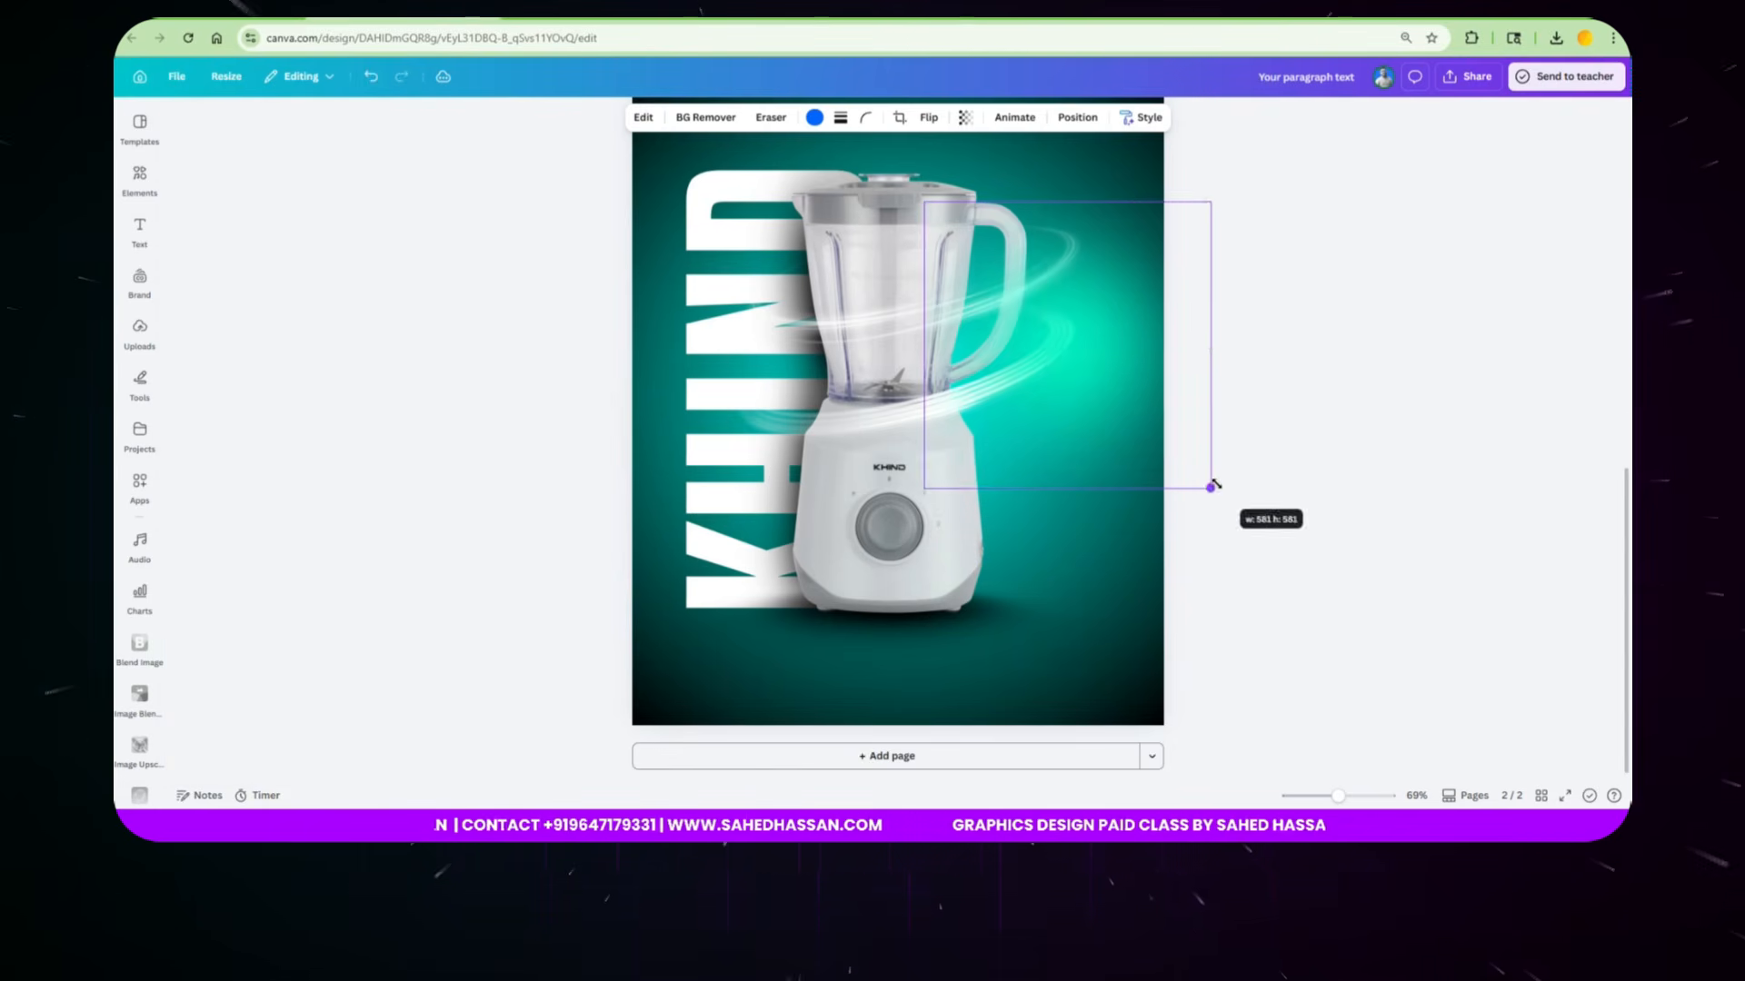
pyautogui.moveTo(1152, 396); pyautogui.dragTo(1135, 367)
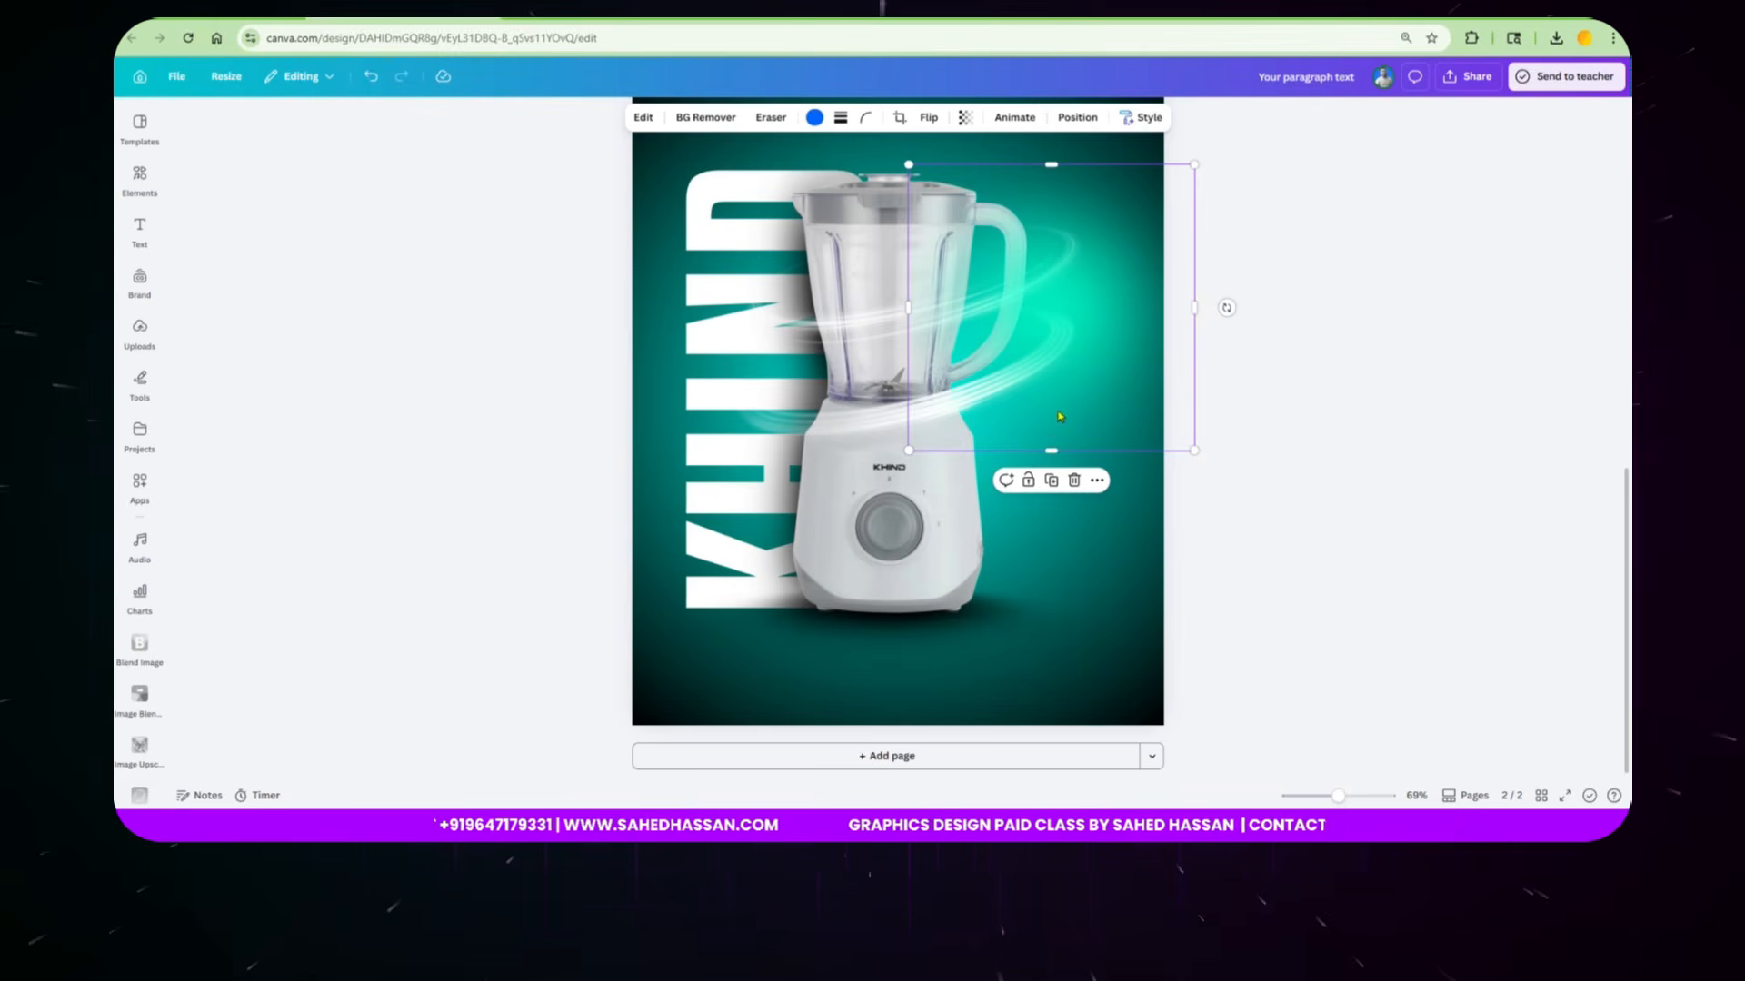
pyautogui.moveTo(1093, 312); pyautogui.dragTo(870, 615)
pyautogui.hotkey('ctrl', 'z')
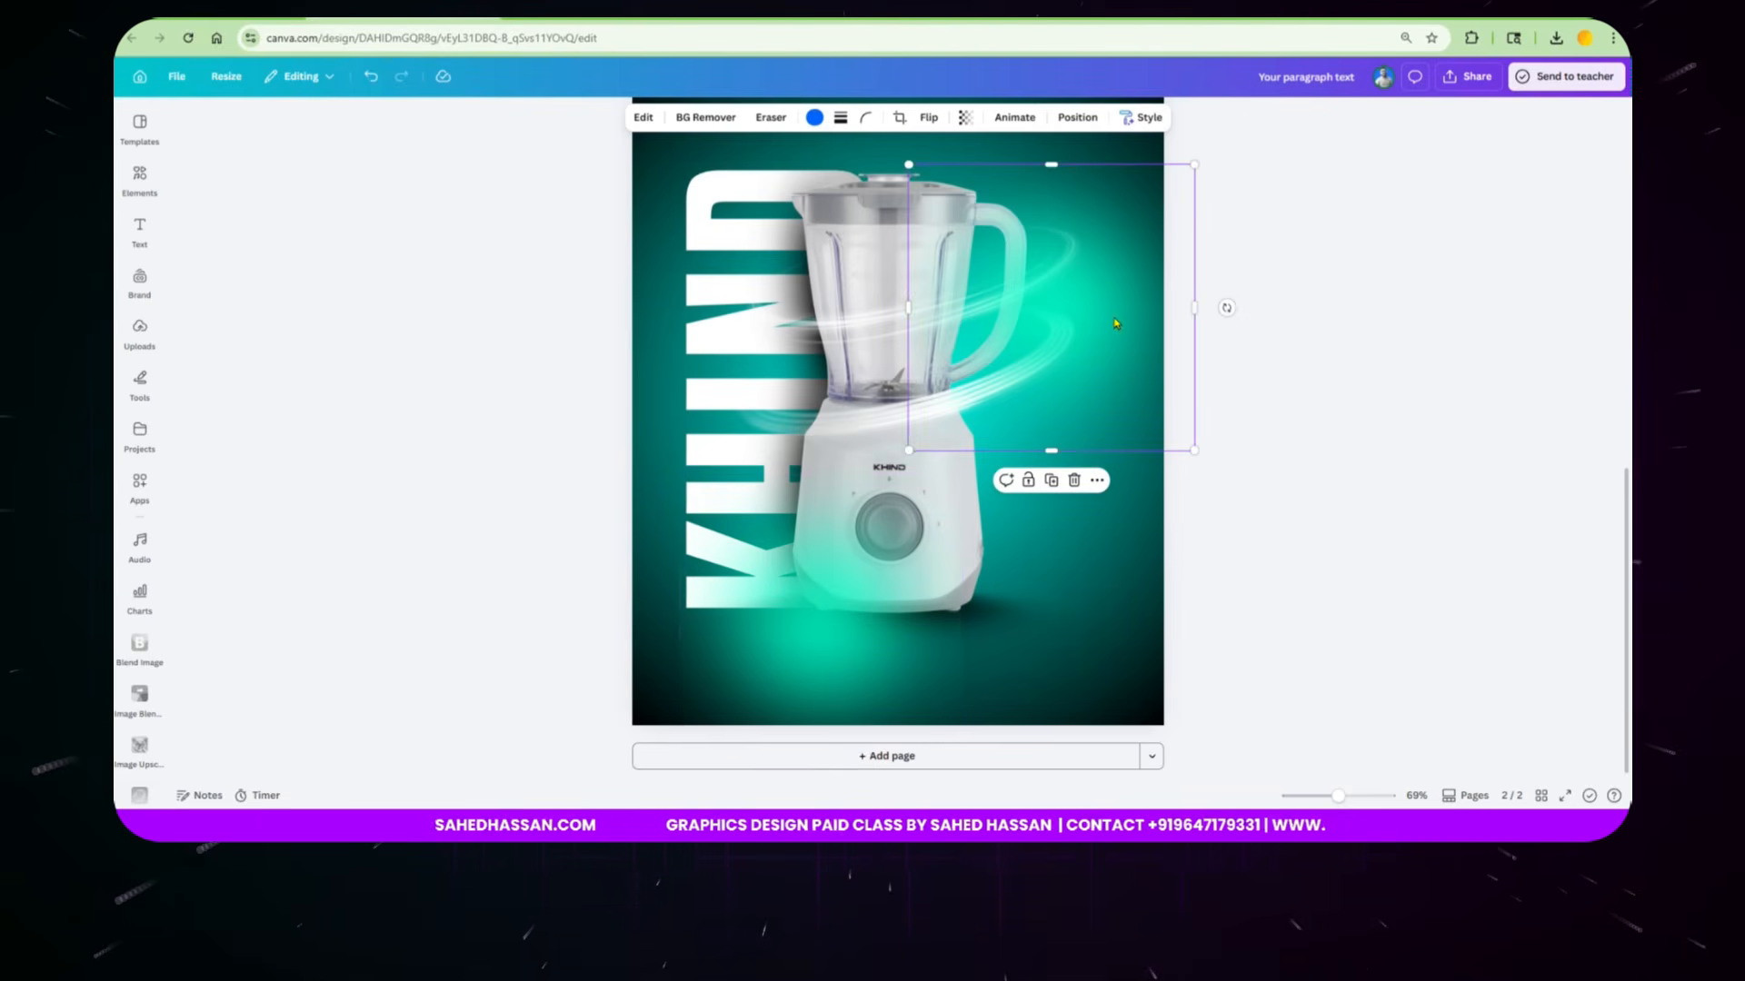
# Step: Send both teal glows to the back, behind the blender and the KHIND text
pyautogui.click(1078, 117)
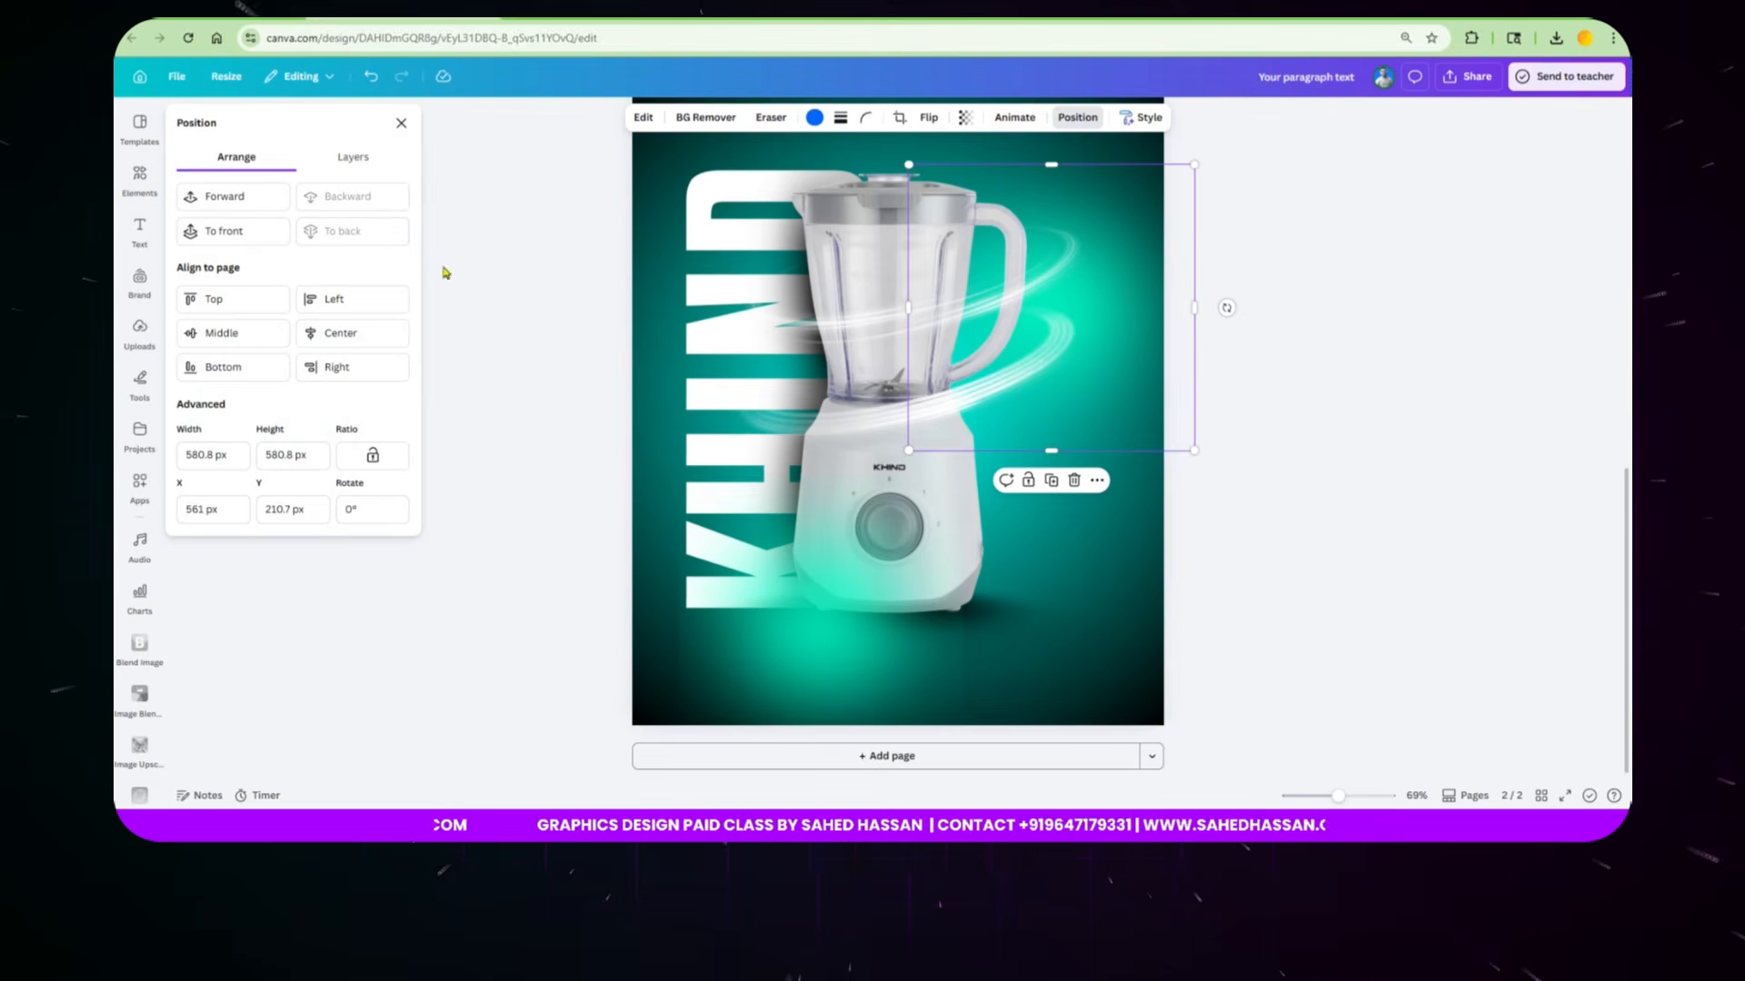
pyautogui.click(861, 671)
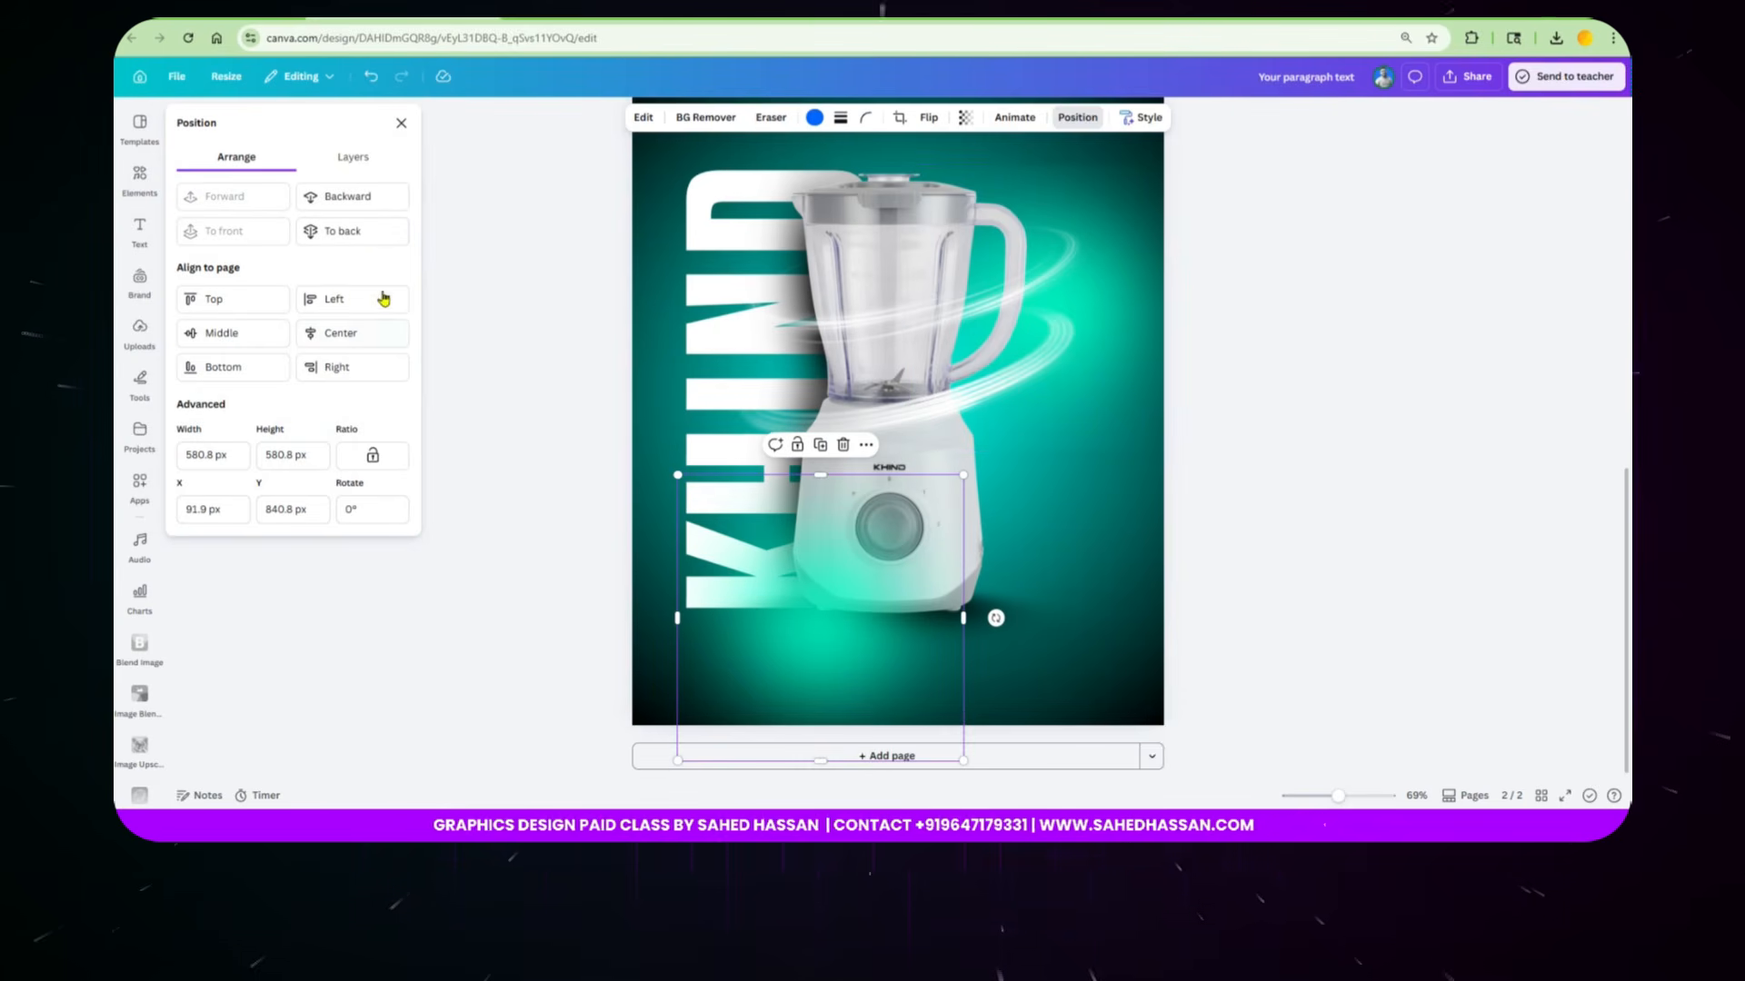
pyautogui.click(1262, 518)
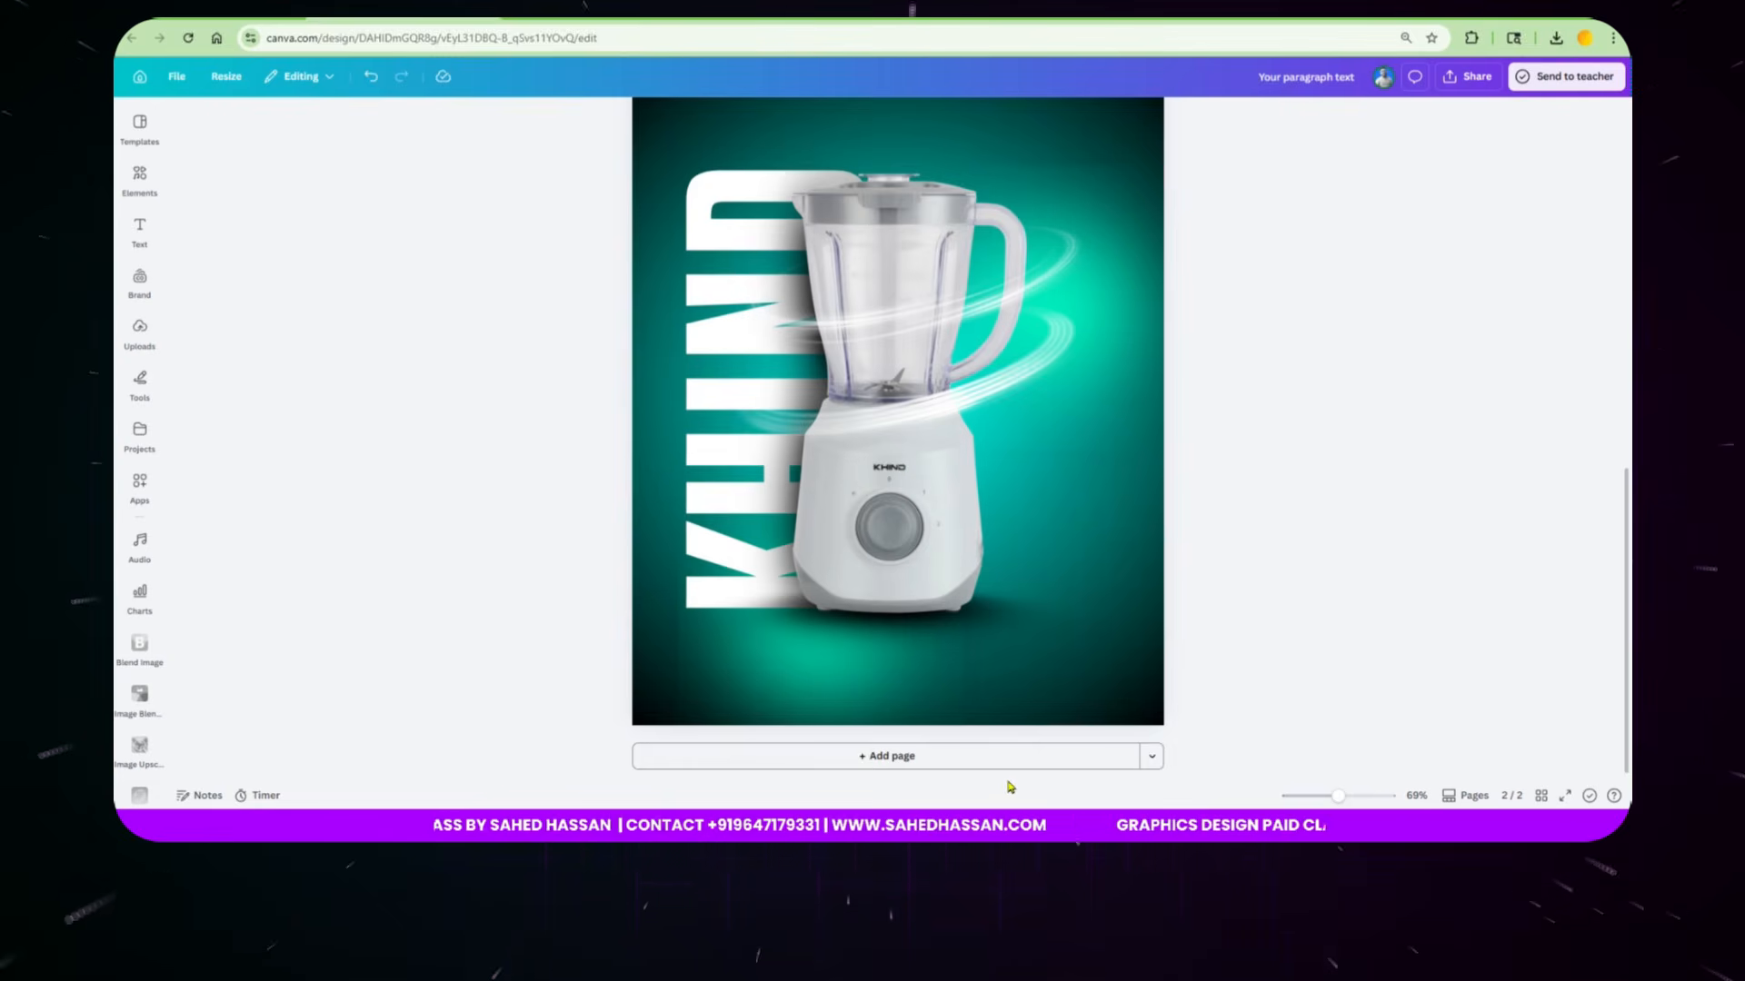
# Step: Shift the upper teal glow slightly towards the page's right edge, keeping the blender's base shadow in its original place
pyautogui.moveTo(880, 703); pyautogui.dragTo(781, 697)
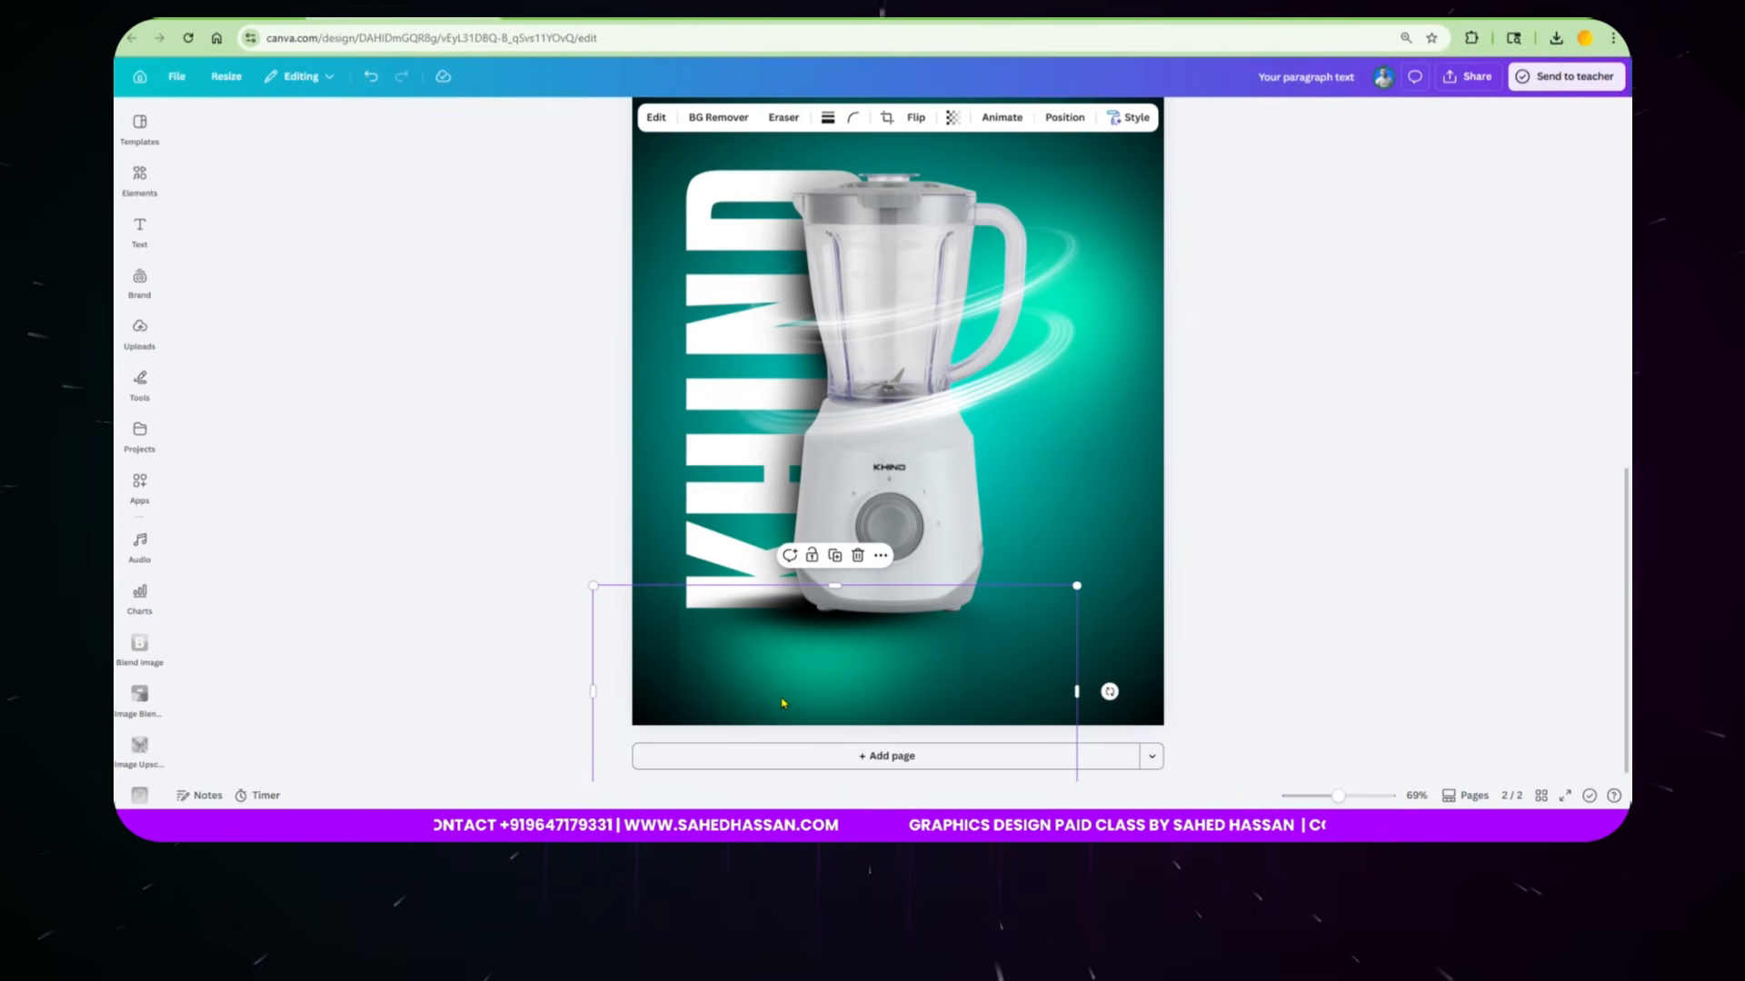
pyautogui.hotkey('ctrl', 'z')
pyautogui.moveTo(1123, 196); pyautogui.dragTo(1162, 204)
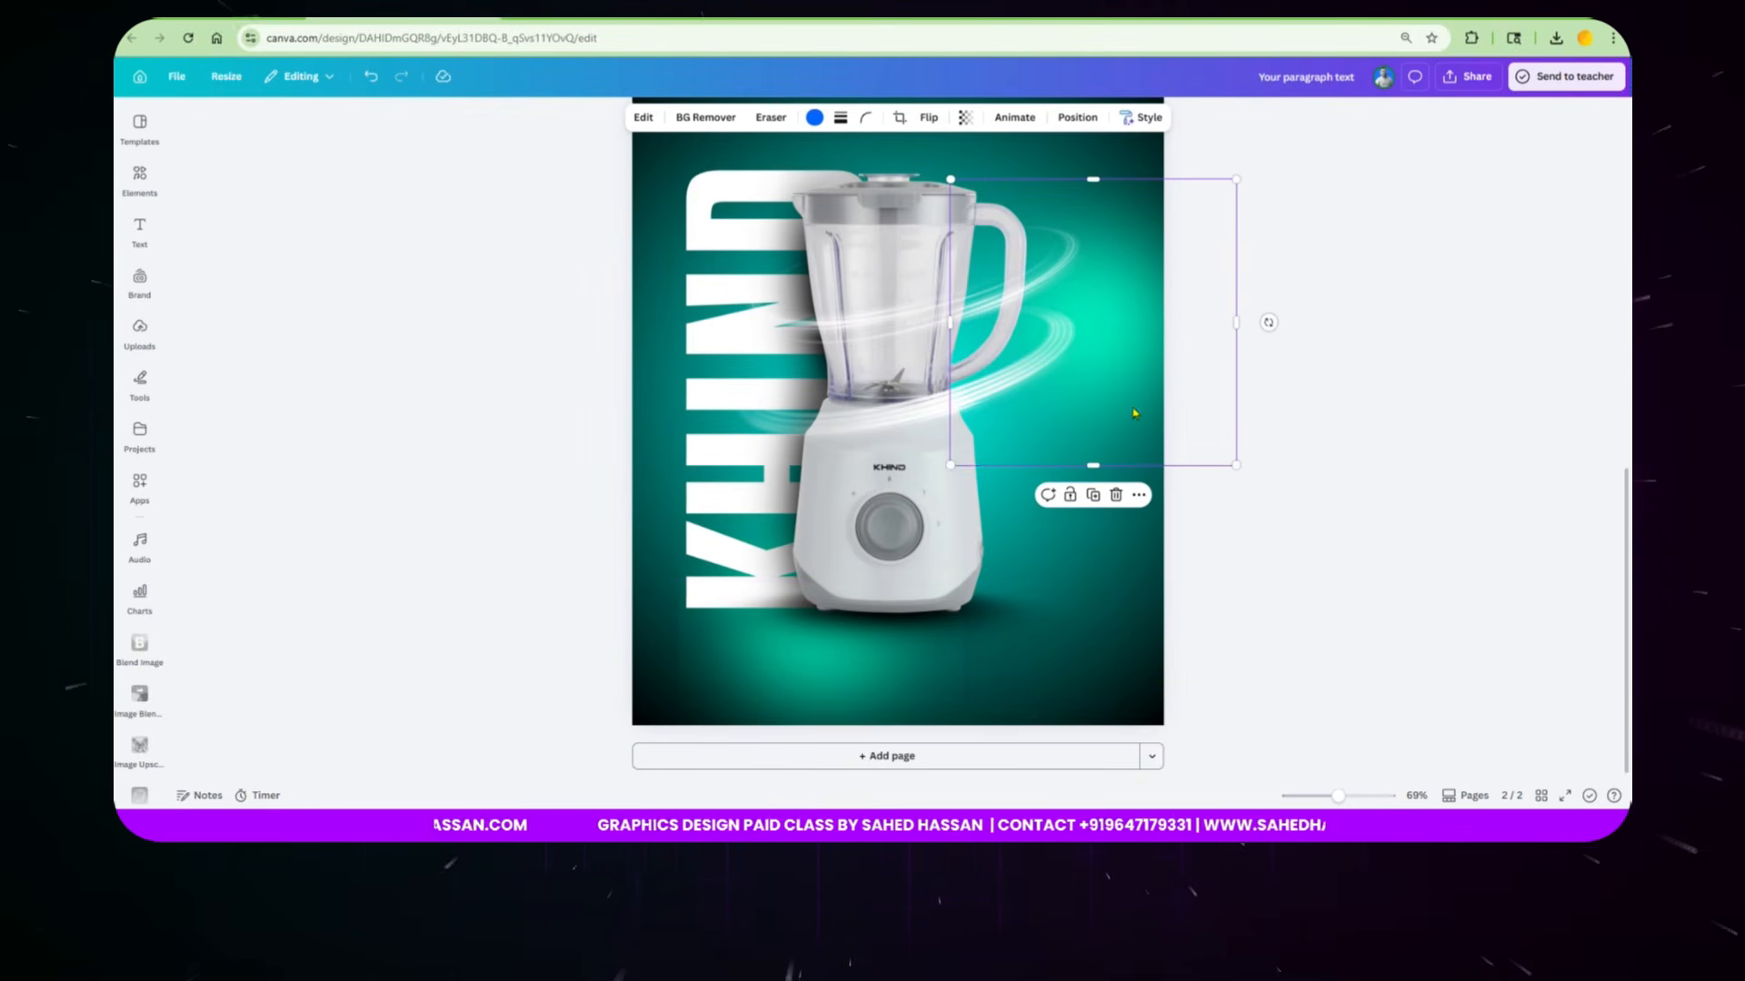
pyautogui.click(1136, 589)
# Step: Enlarge the upper teal glow to nearly twice its size and position it behind the blender's right side
pyautogui.scroll(3, 1142, 596)
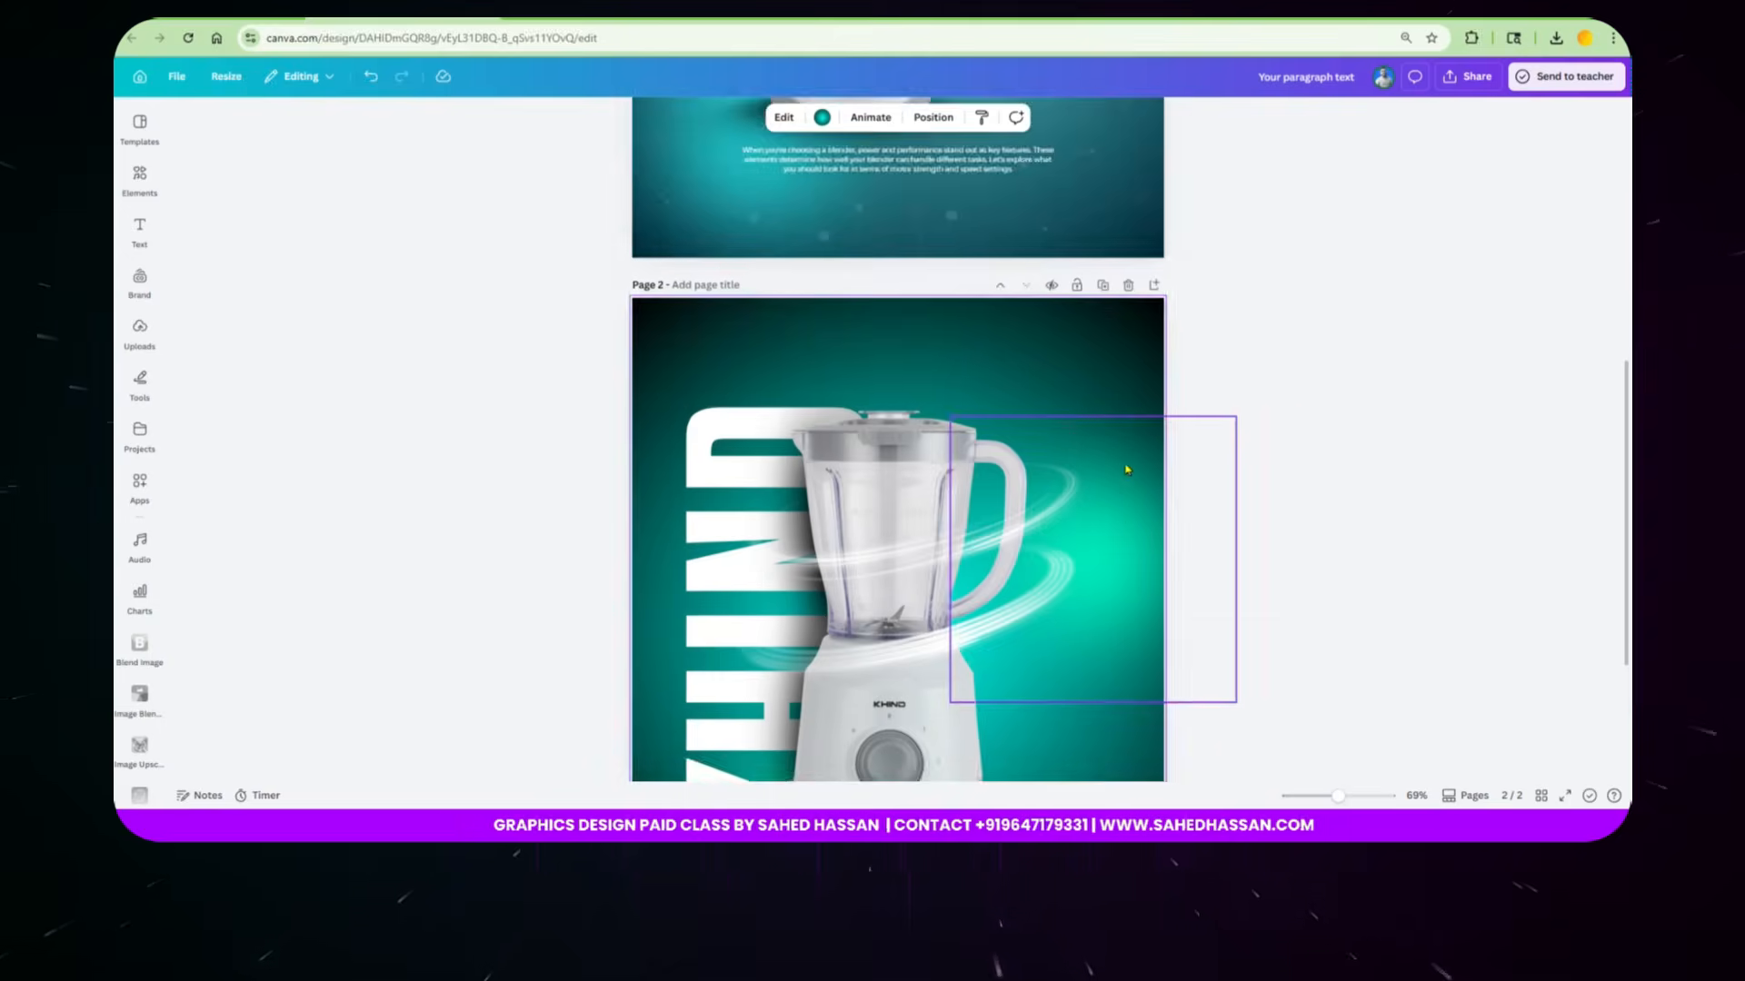
pyautogui.scroll(5, 1127, 470)
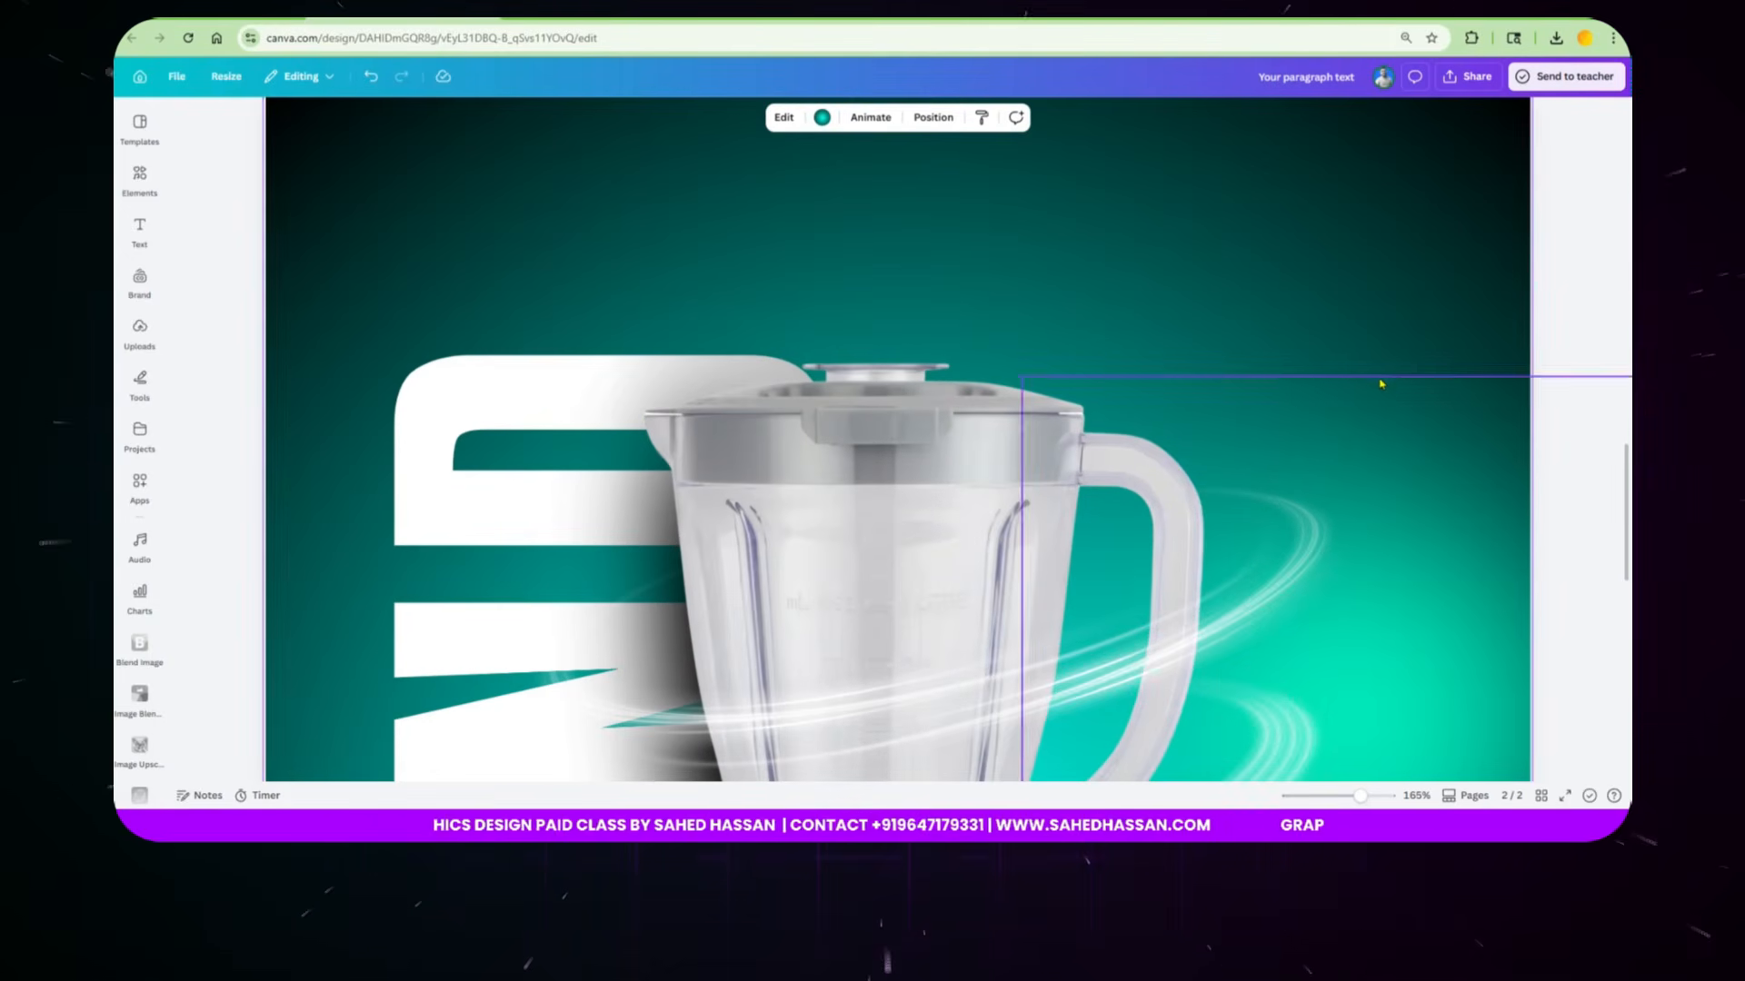
pyautogui.scroll(-5, 1379, 383)
pyautogui.click(1154, 624)
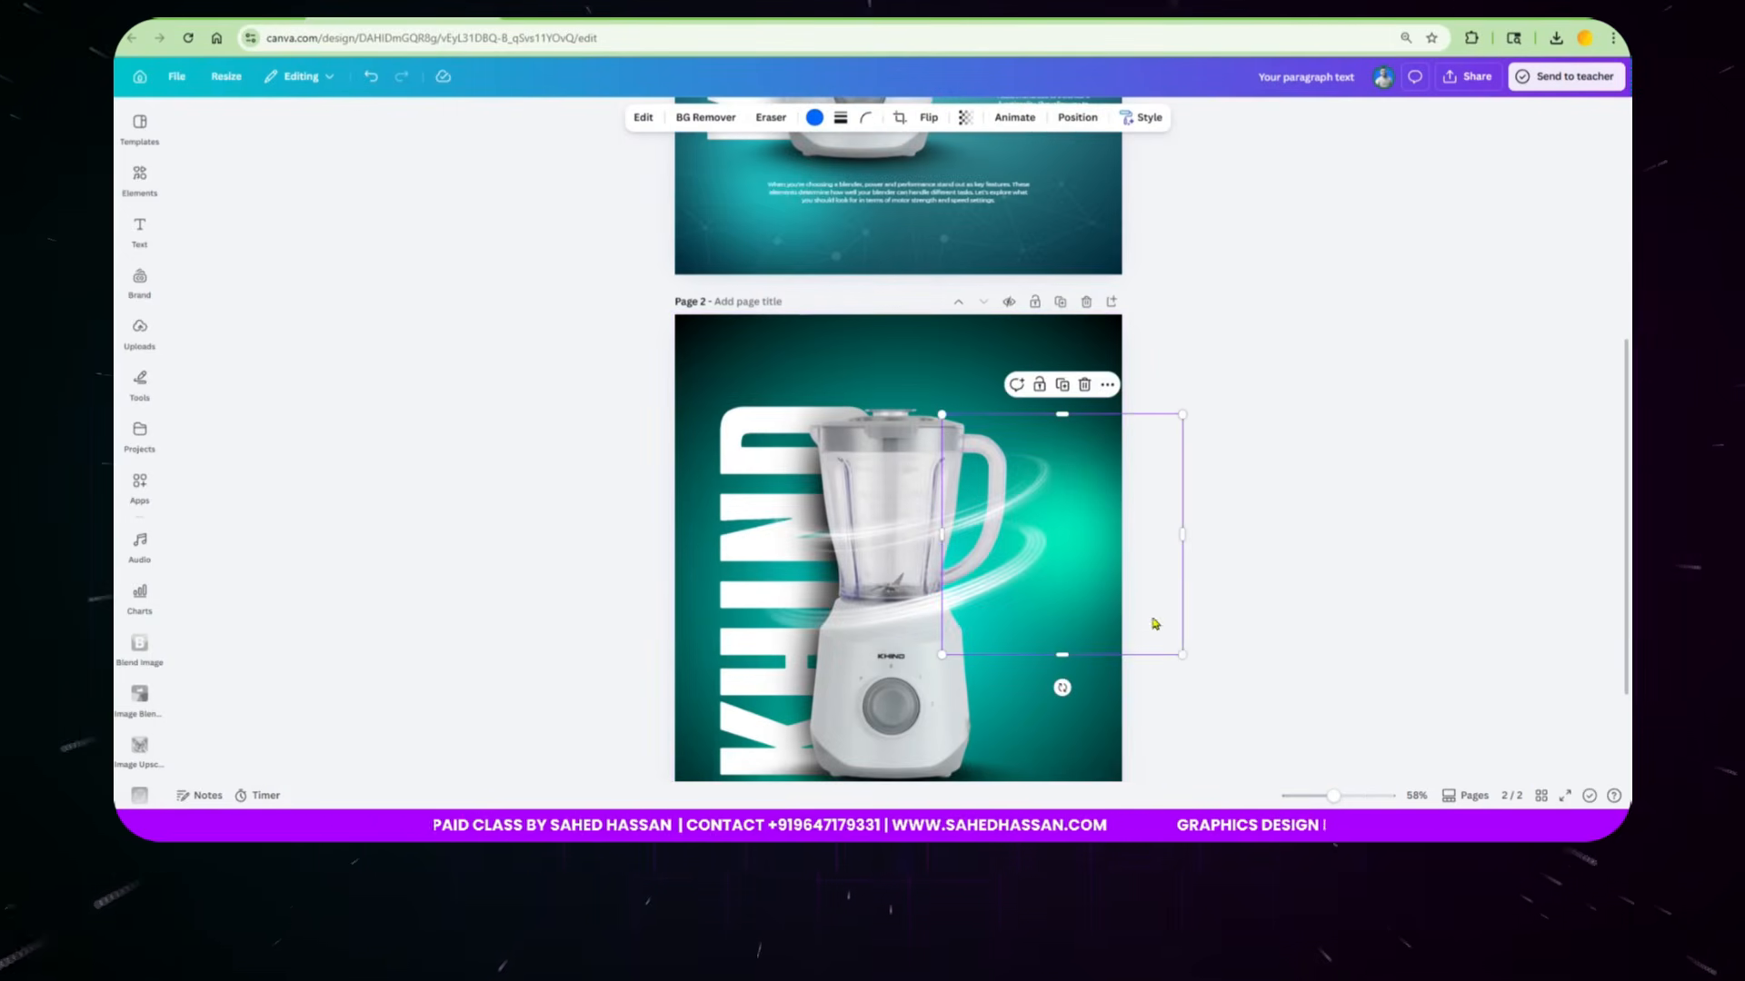
pyautogui.moveTo(1181, 653); pyautogui.dragTo(1287, 759)
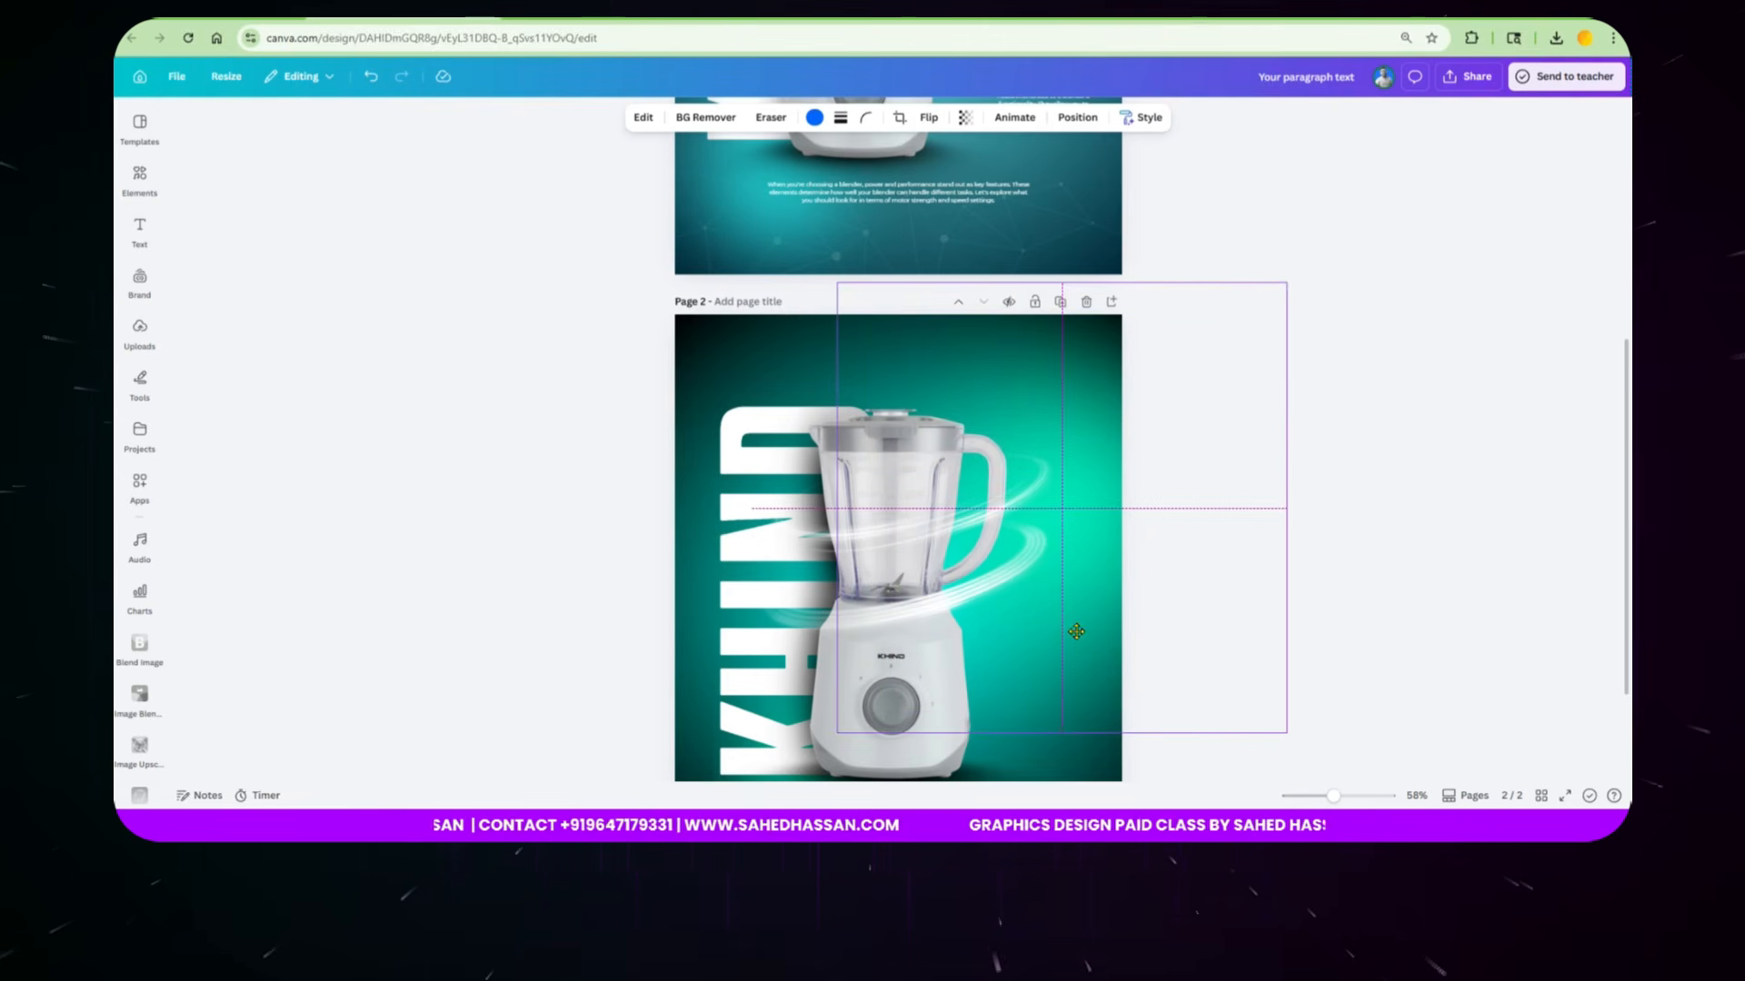
pyautogui.click(1346, 582)
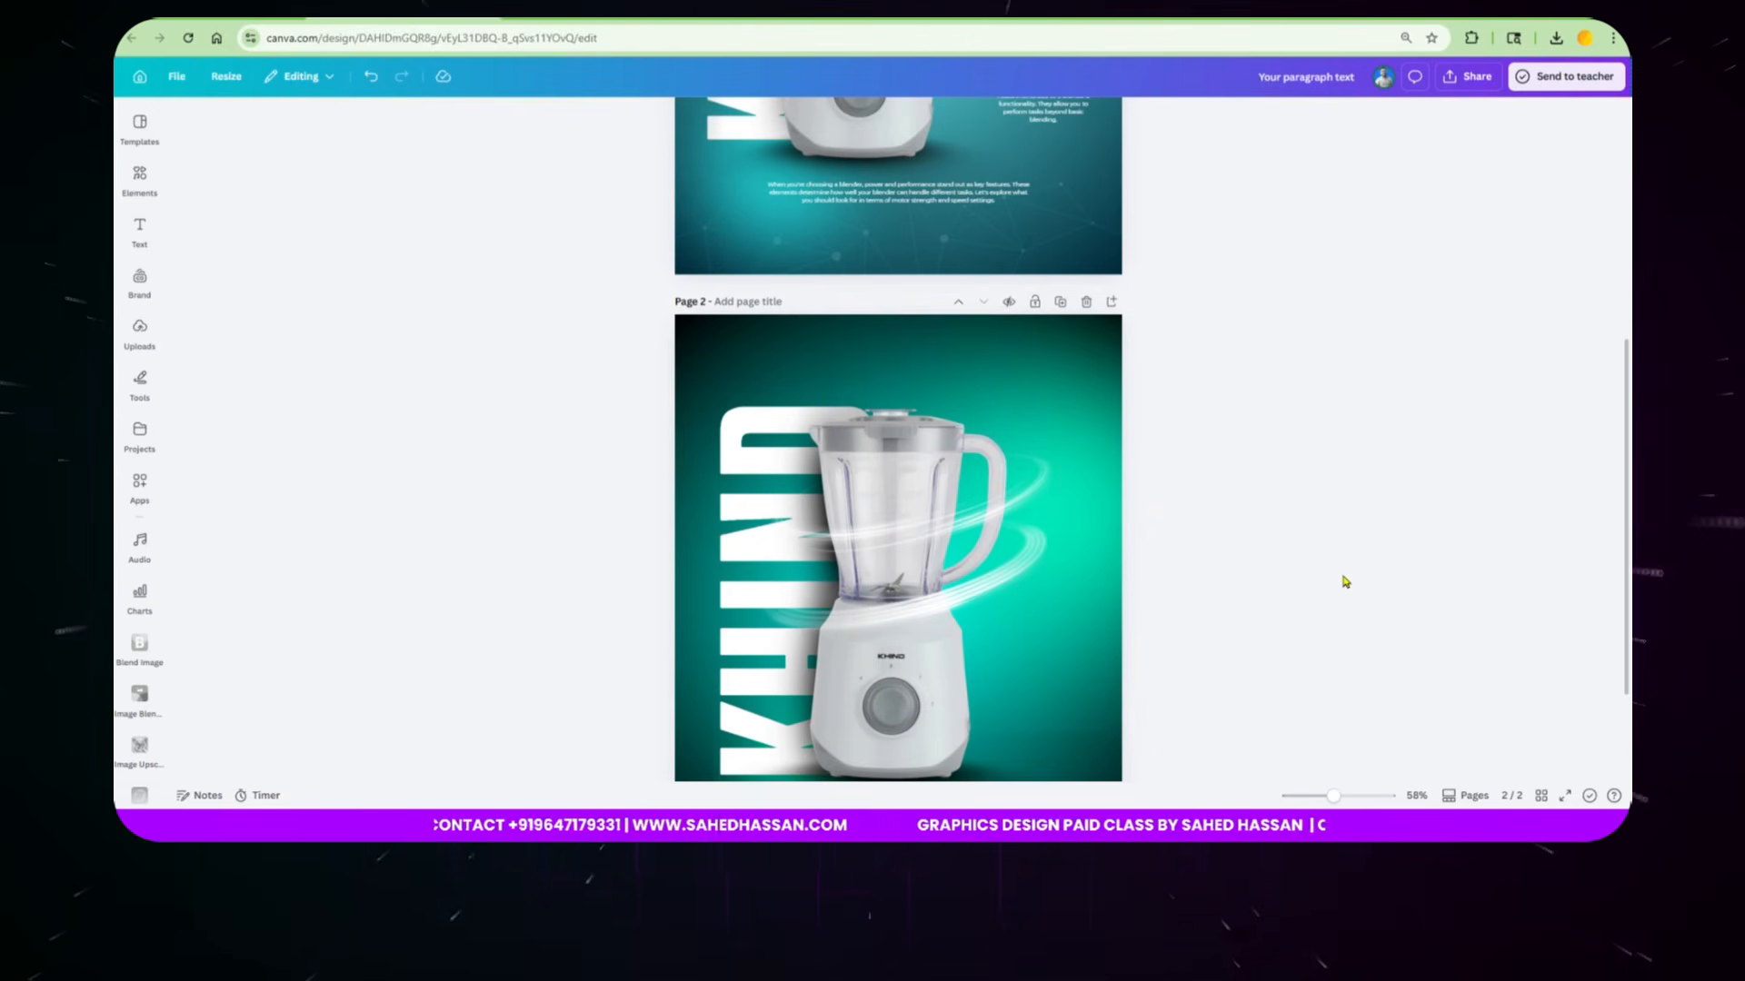
# Step: Remove the existing teal glows from page 2 and check the layer stack down to the background gradient
pyautogui.click(1110, 713)
pyautogui.scroll(-2, 1111, 713)
pyautogui.click(803, 710)
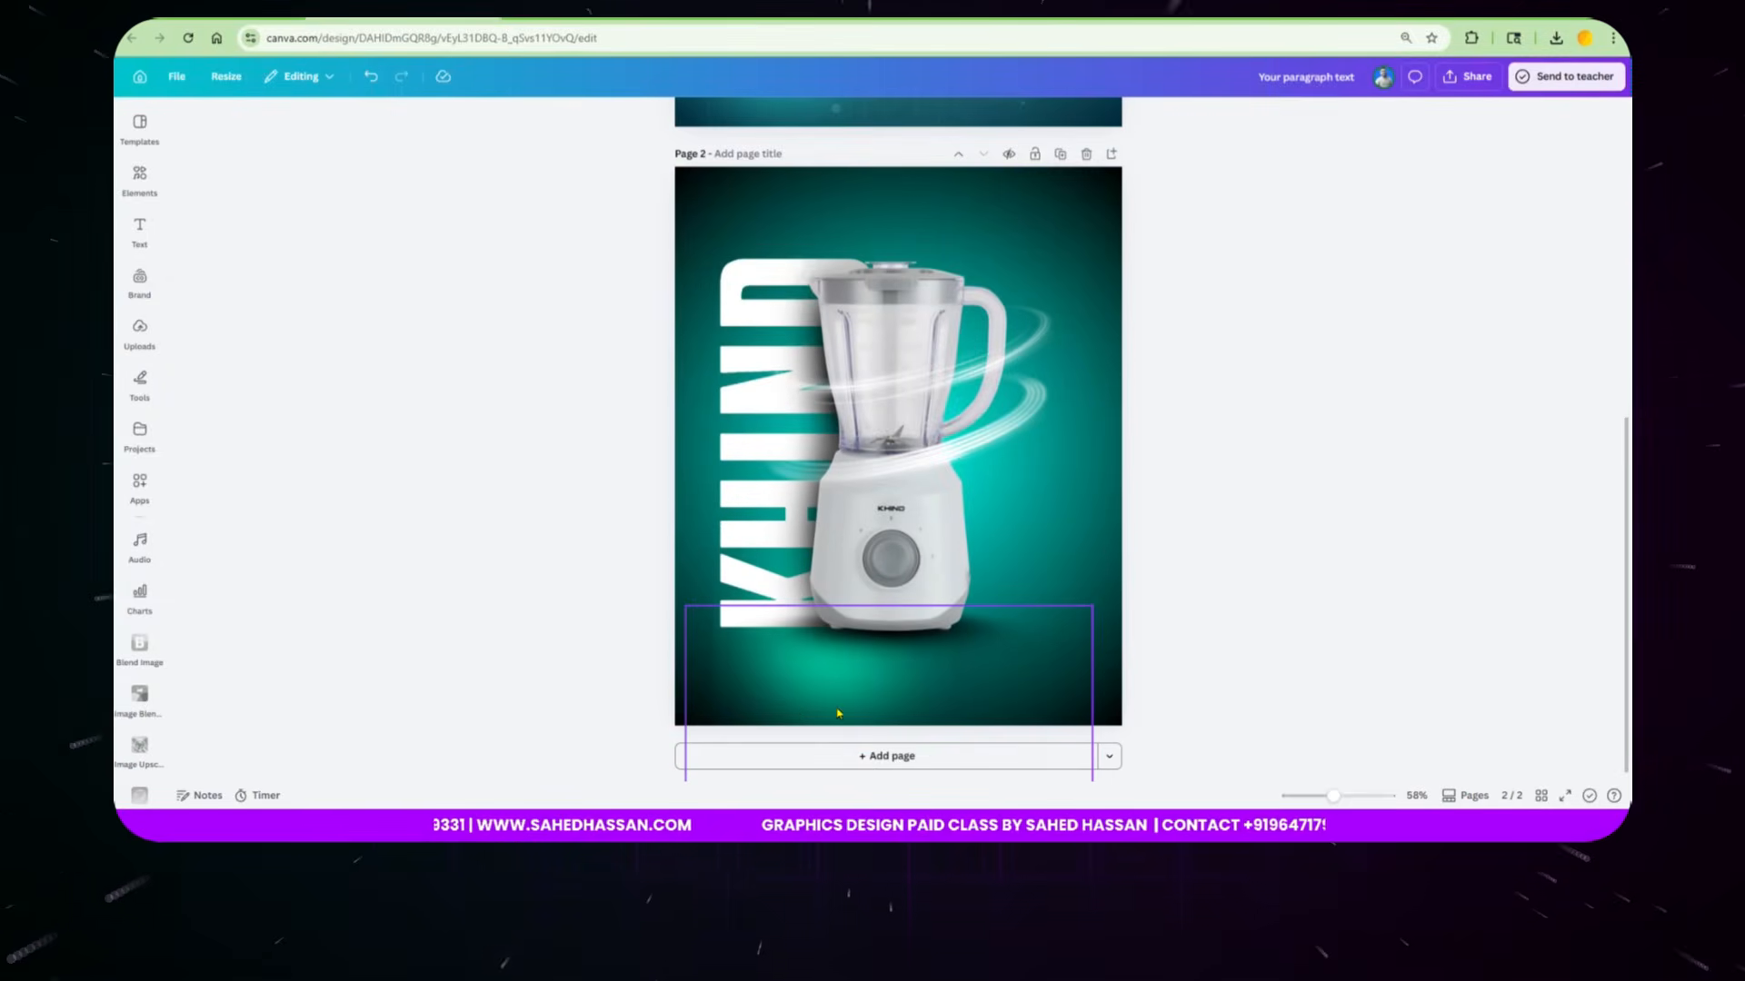
pyautogui.press('Escape')
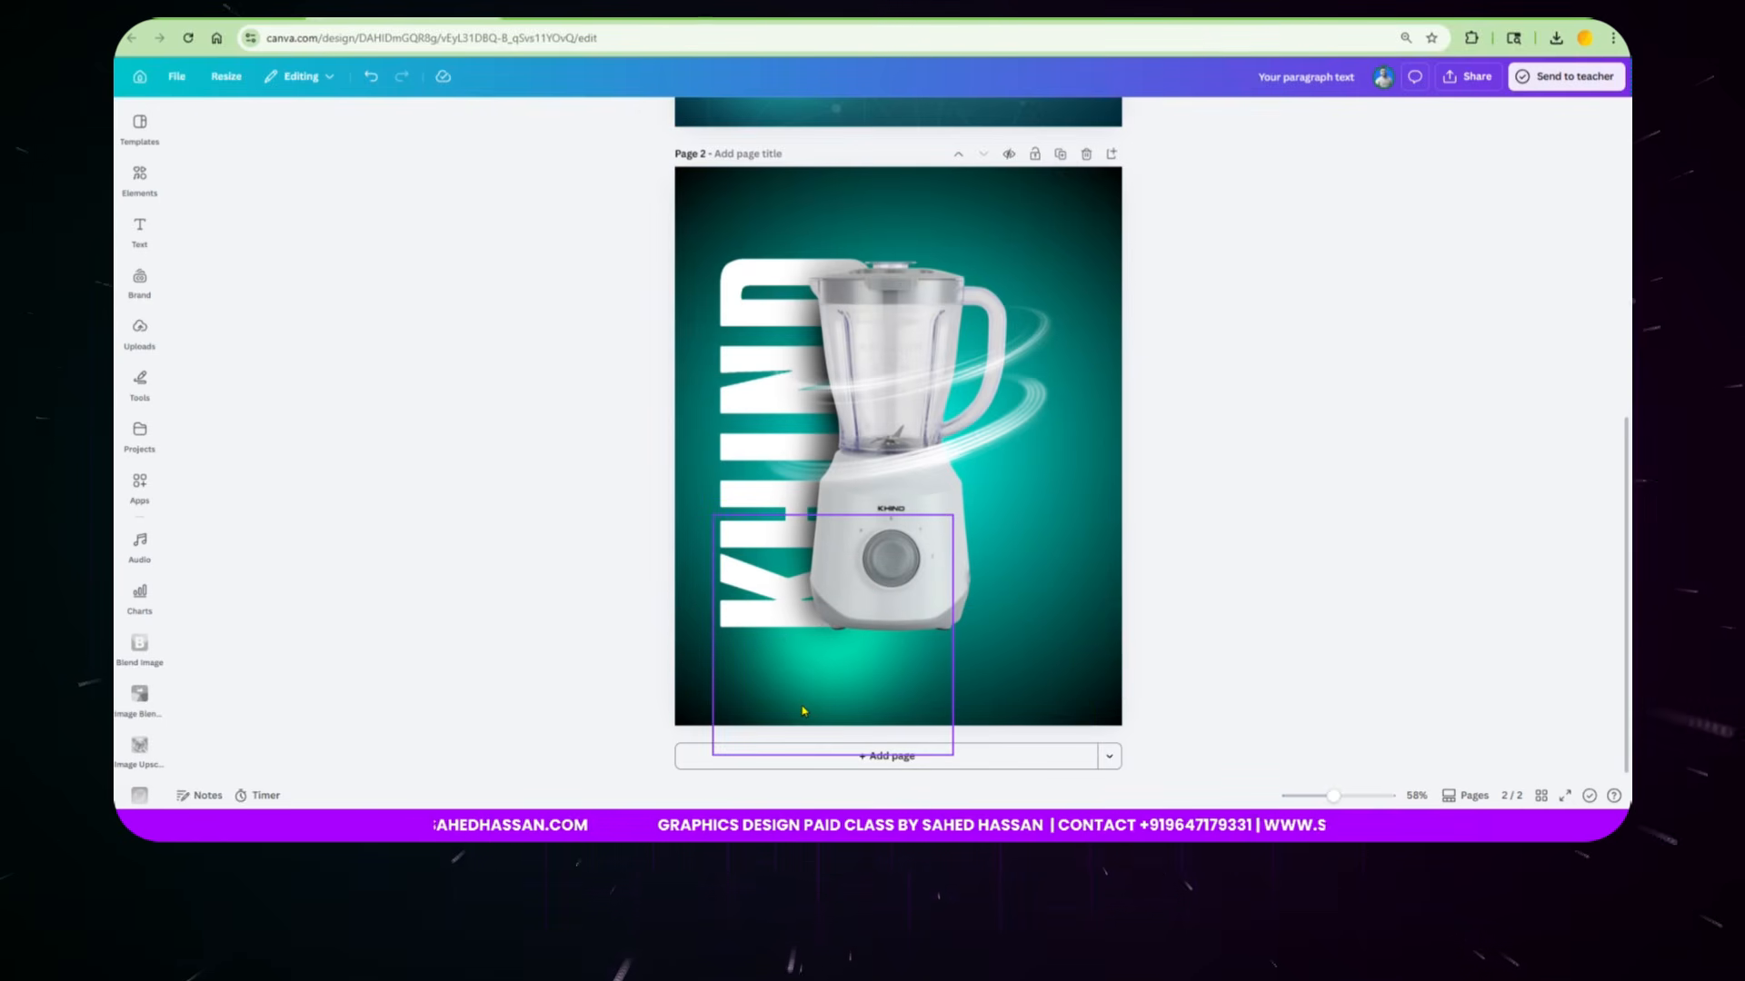
pyautogui.hotkey('ctrl', 'z')
pyautogui.click(753, 694)
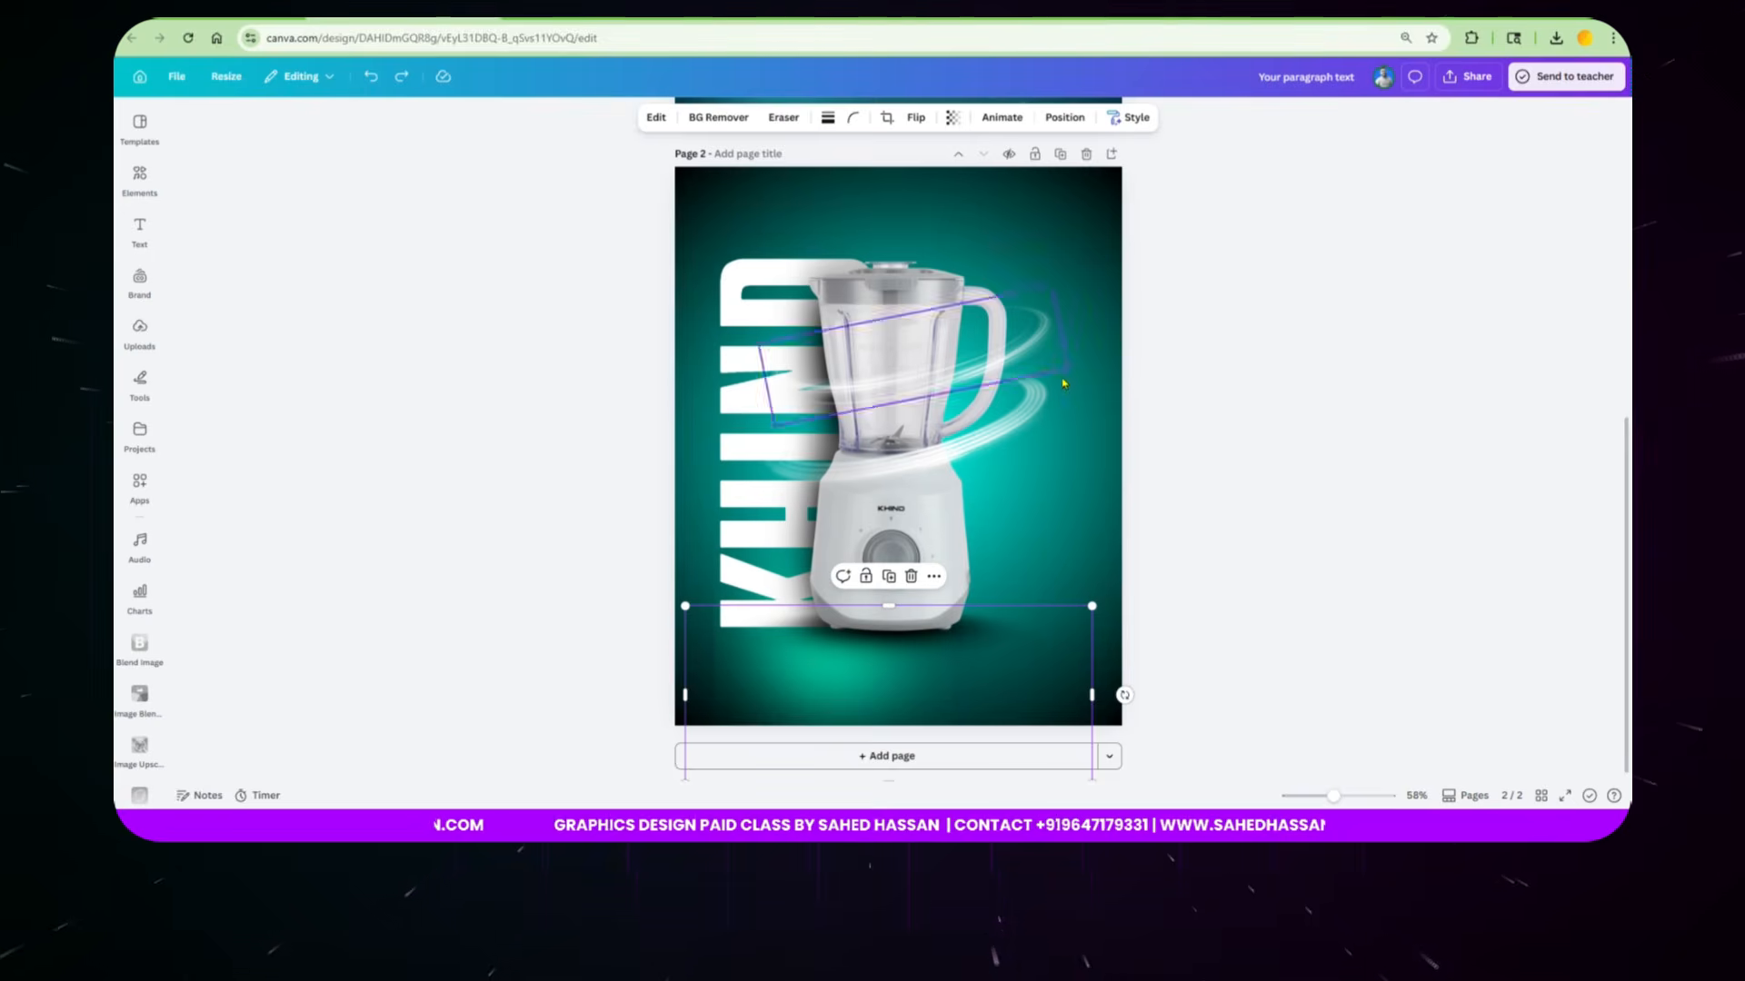
pyautogui.click(1061, 117)
pyautogui.click(352, 156)
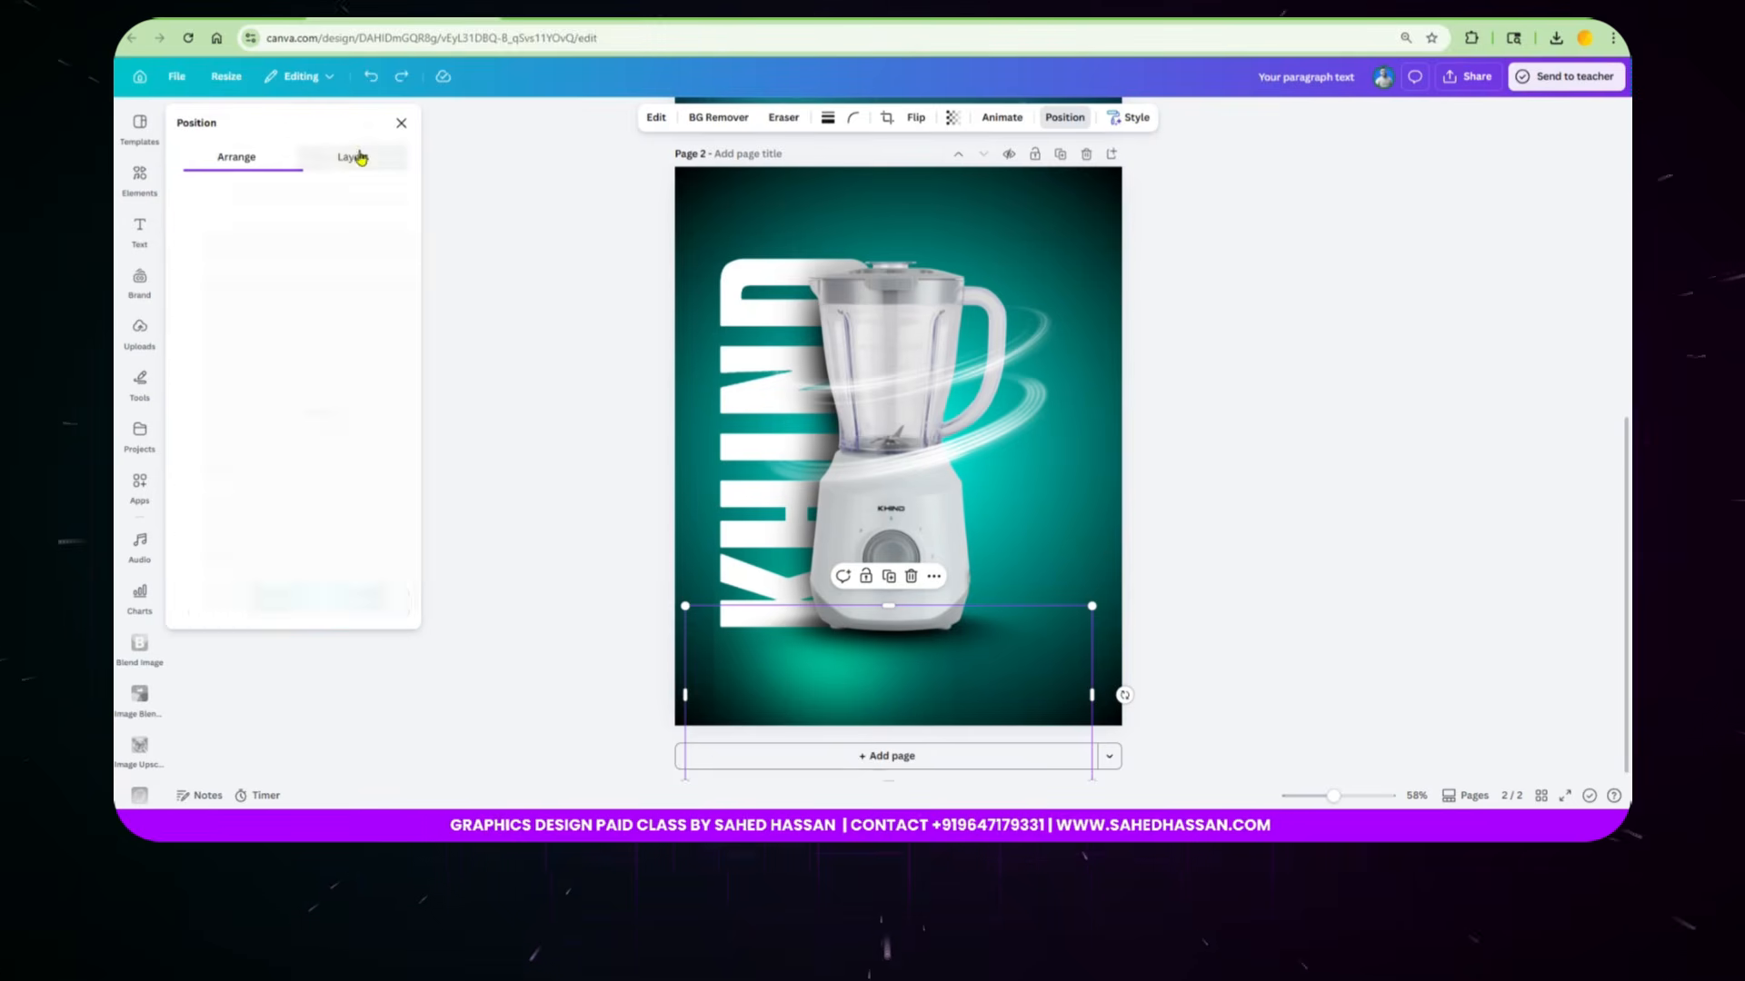
pyautogui.click(327, 565)
pyautogui.press('Escape')
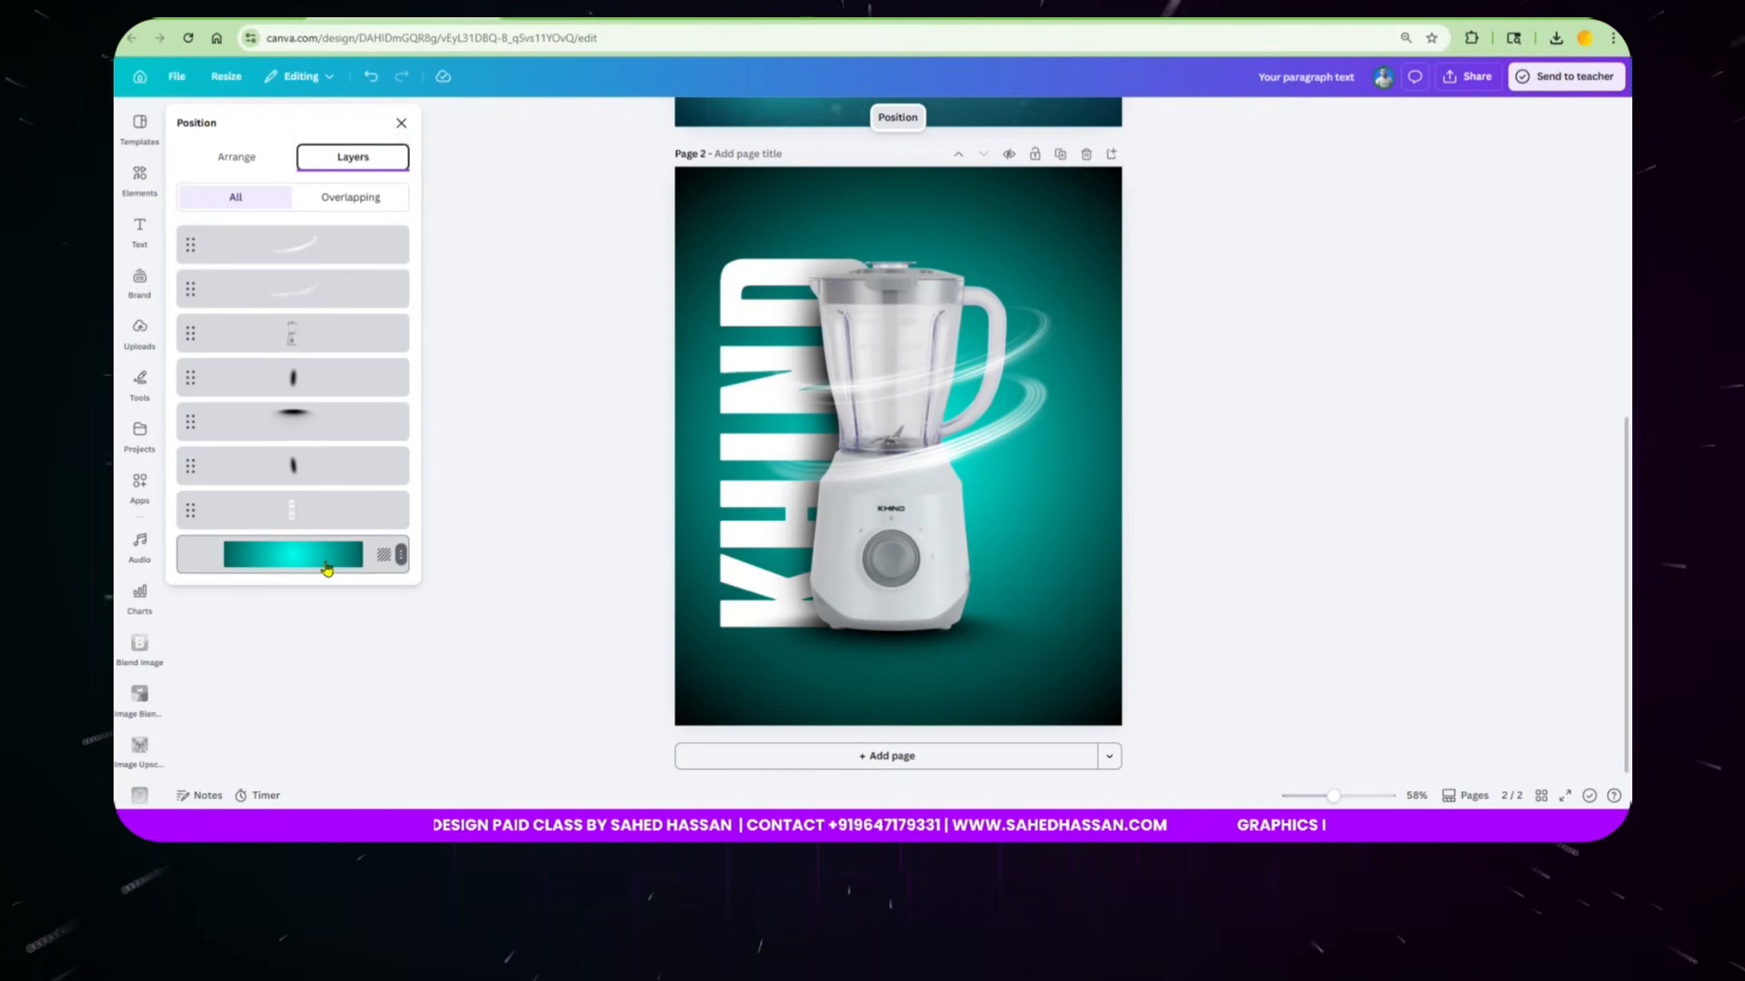
# Step: Add a soft light-blue glow graphic from the "blue light" results and place it beside the jug handle
pyautogui.click(140, 127)
pyautogui.click(140, 177)
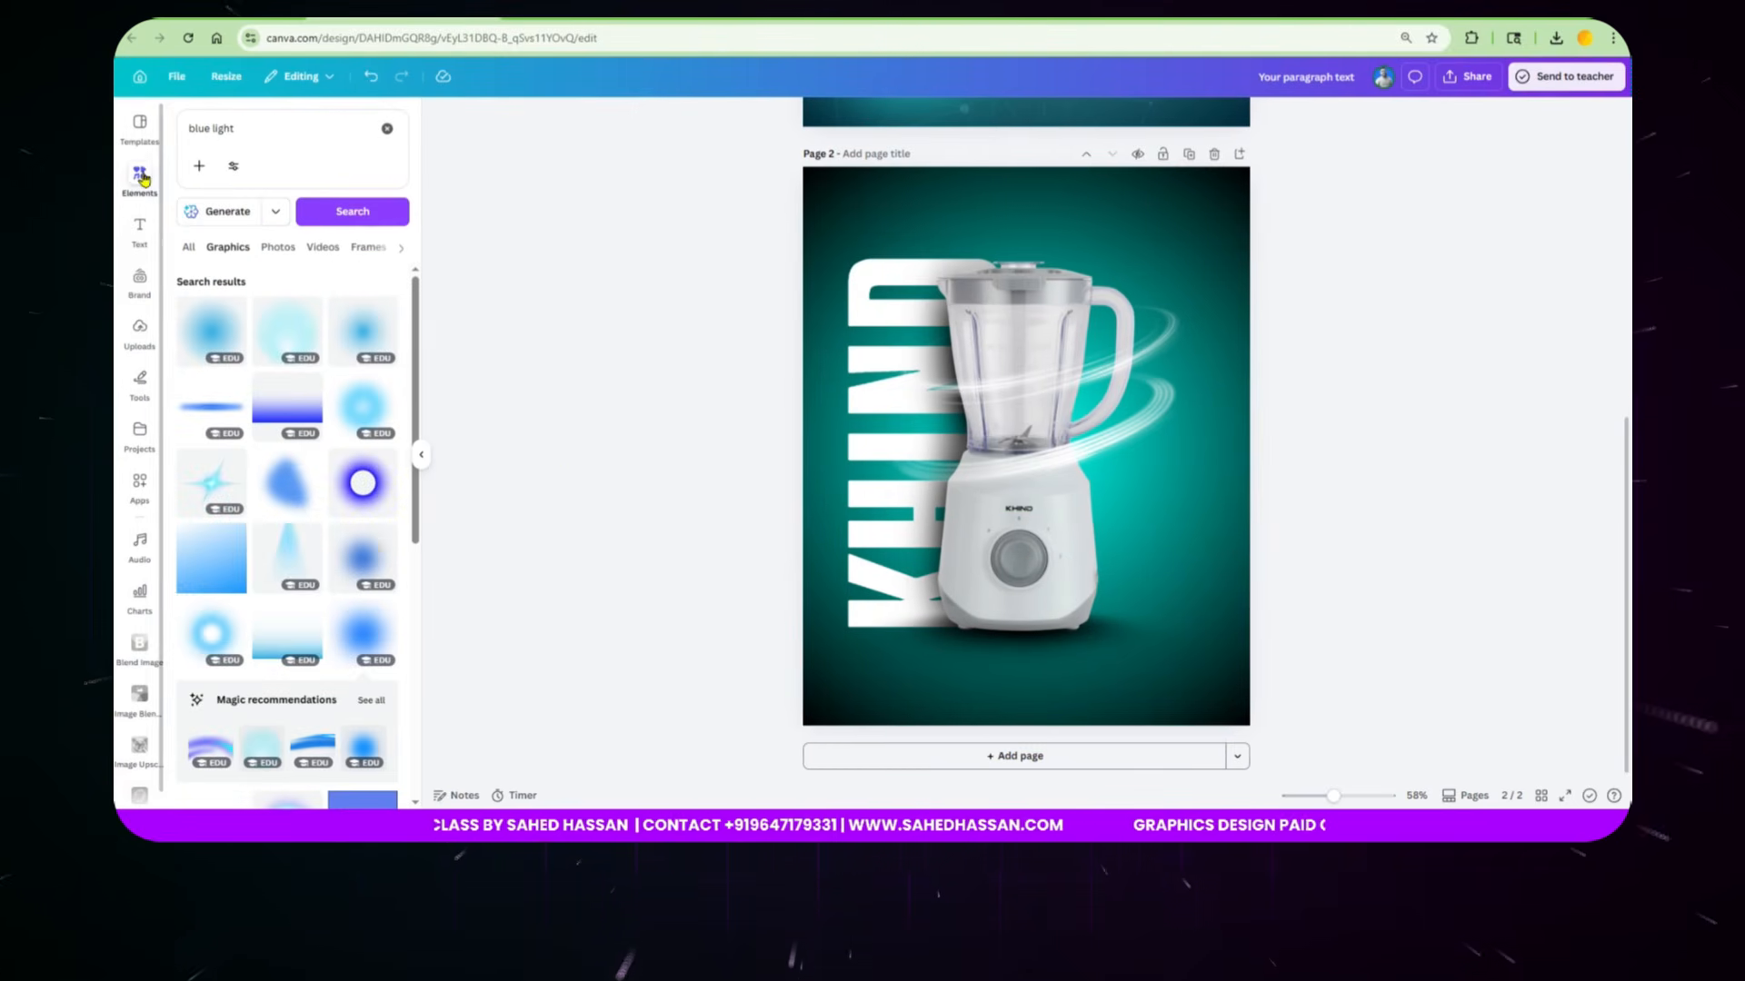
pyautogui.scroll(-5, 327, 579)
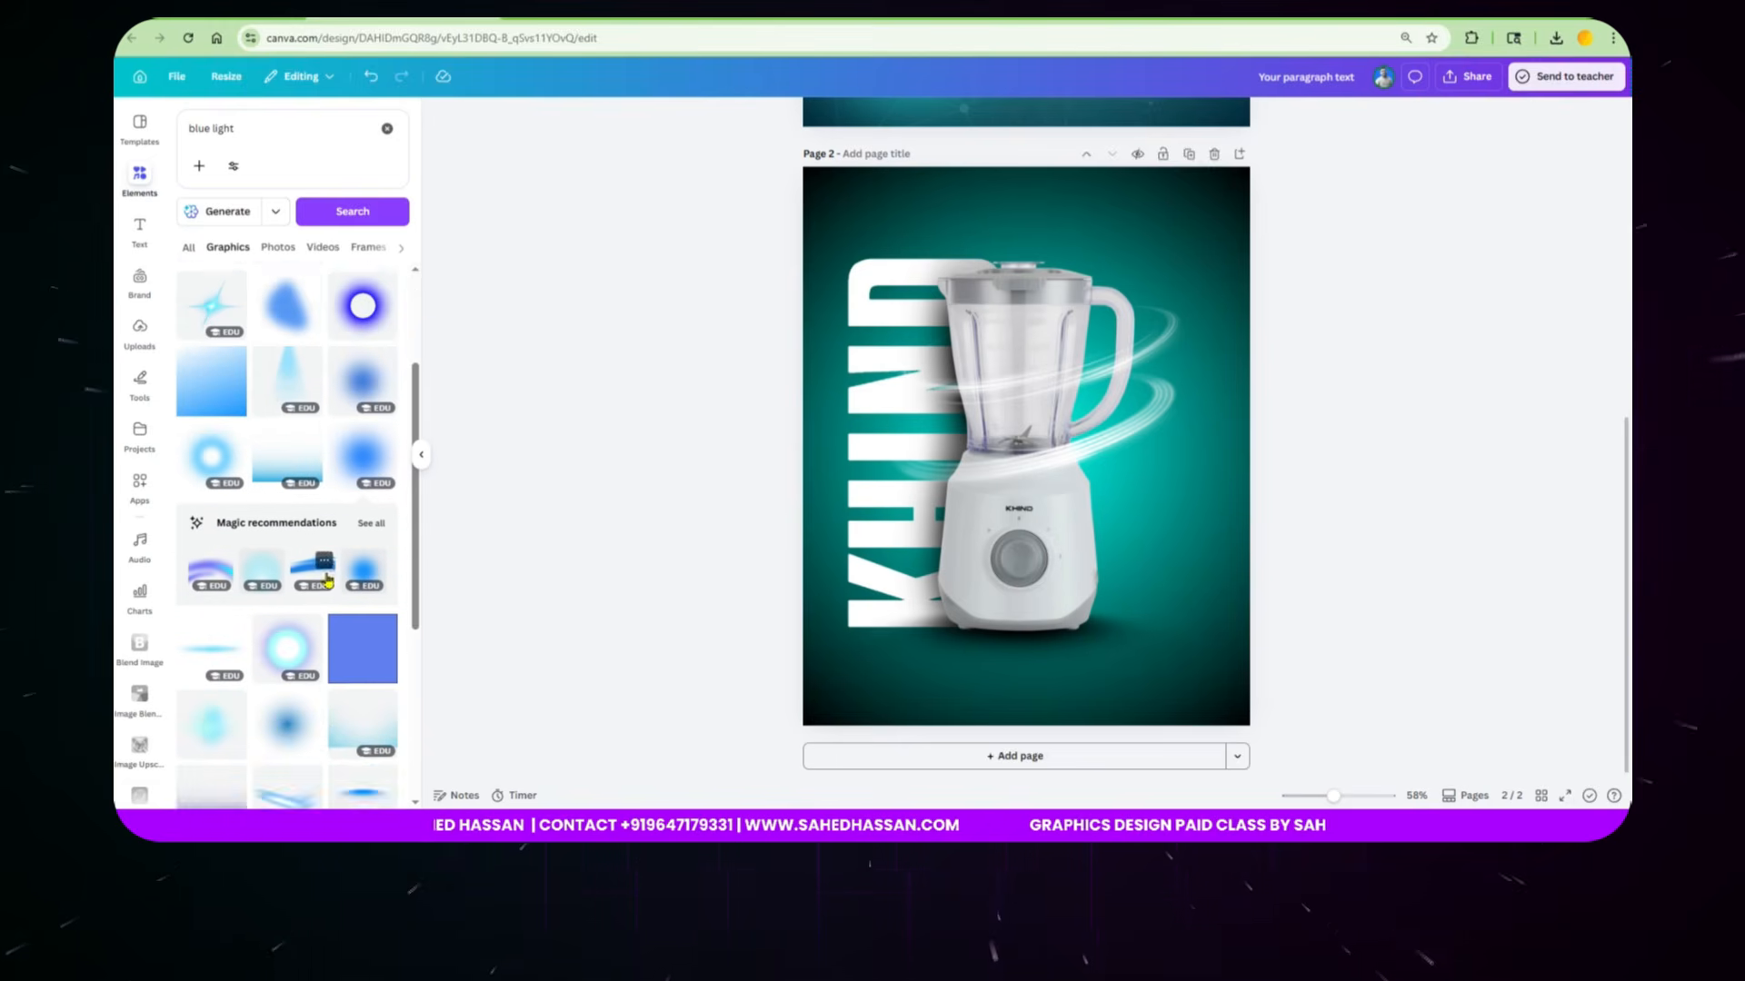
pyautogui.click(216, 595)
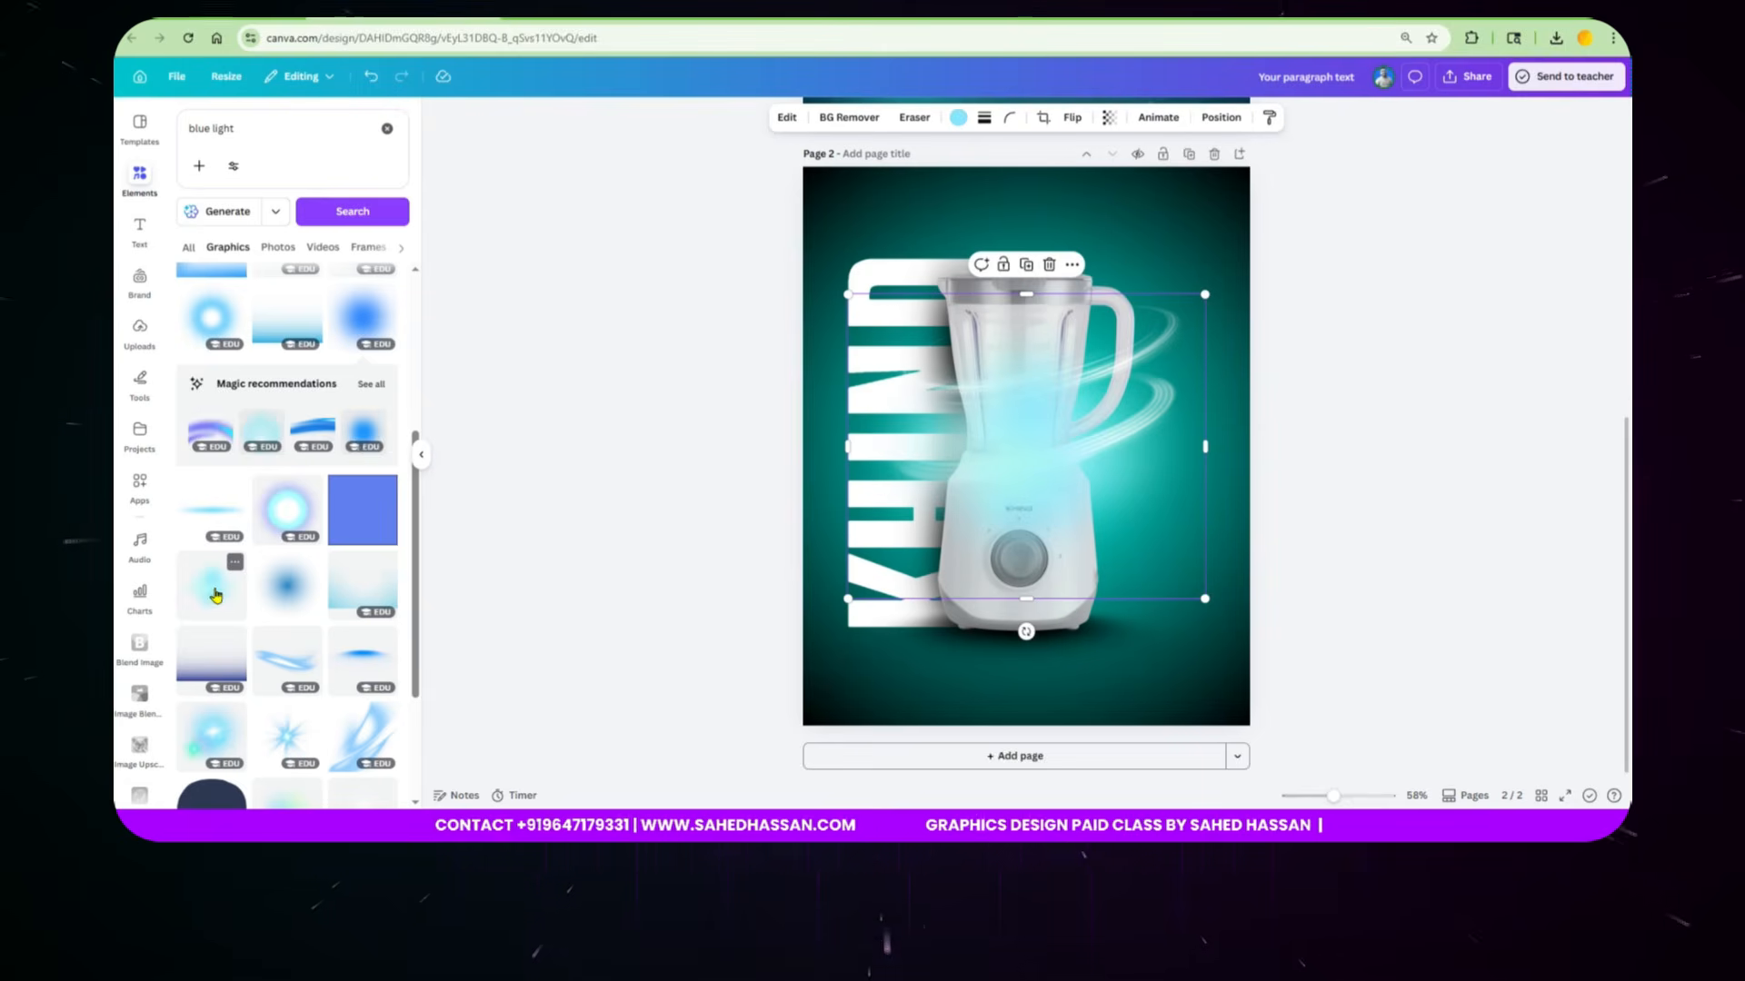
pyautogui.moveTo(1159, 493); pyautogui.dragTo(1301, 421)
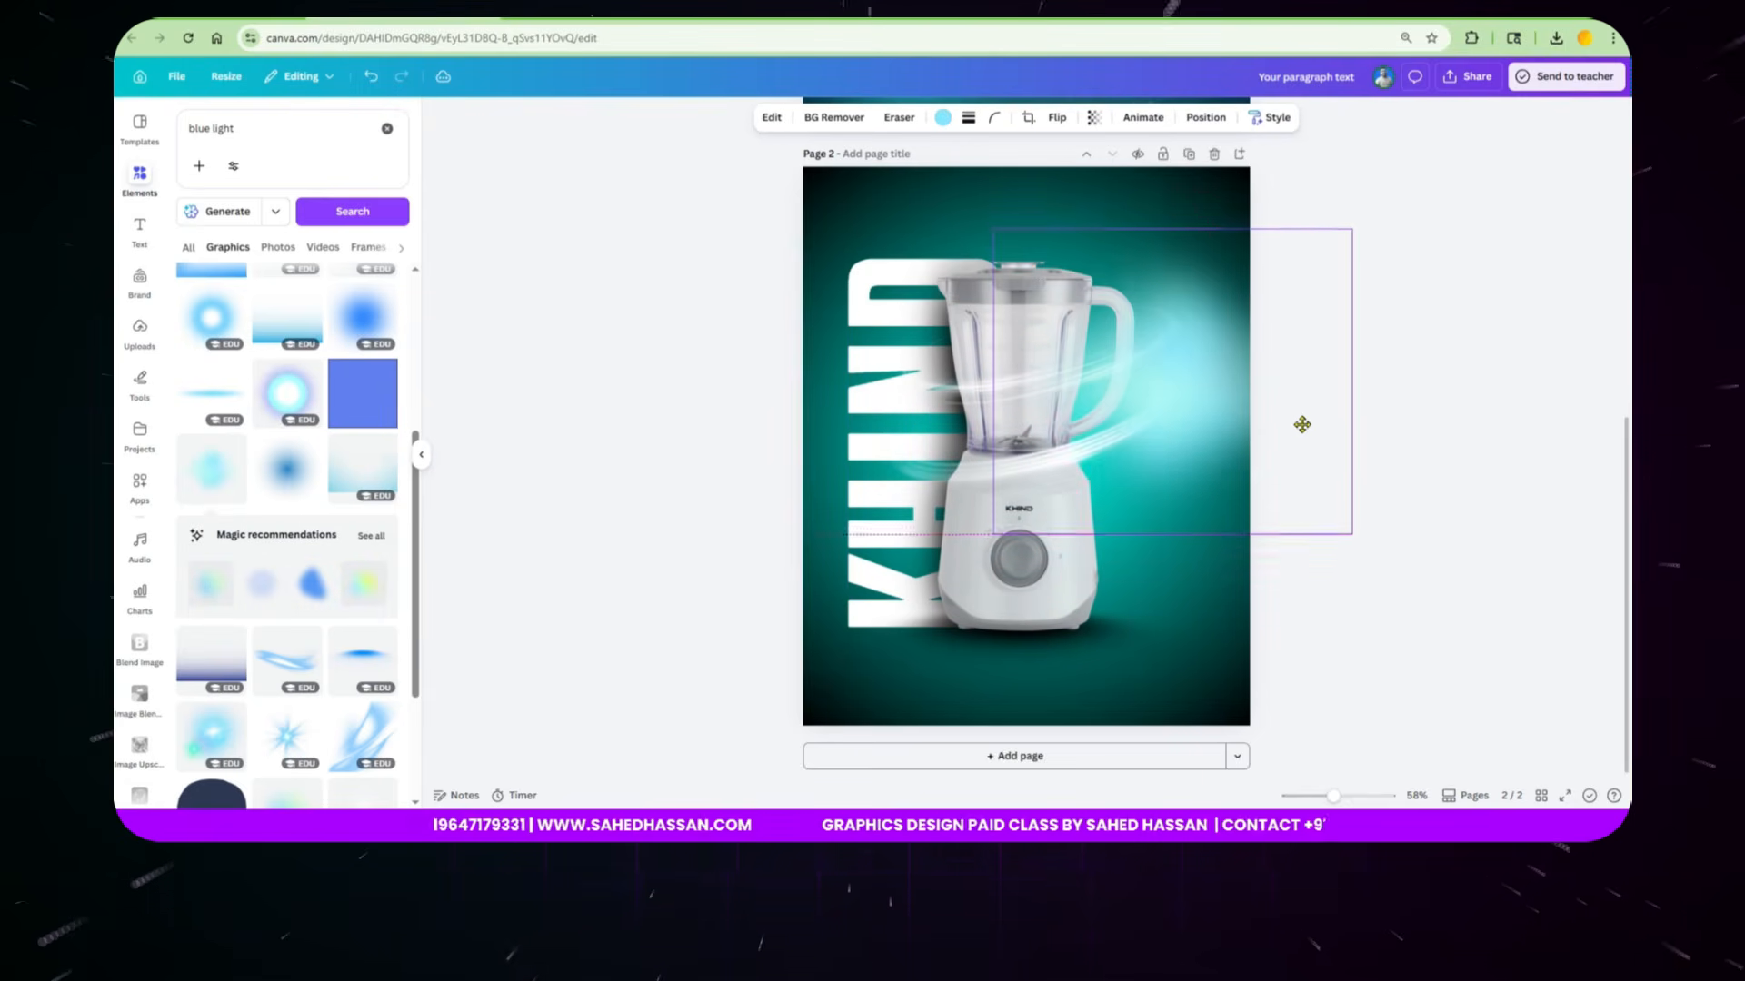
# Step: Apply a custom duotone filter to the light-blue glow with its highlights colour set to #00FFFF
pyautogui.click(769, 118)
pyautogui.scroll(-2, 234, 315)
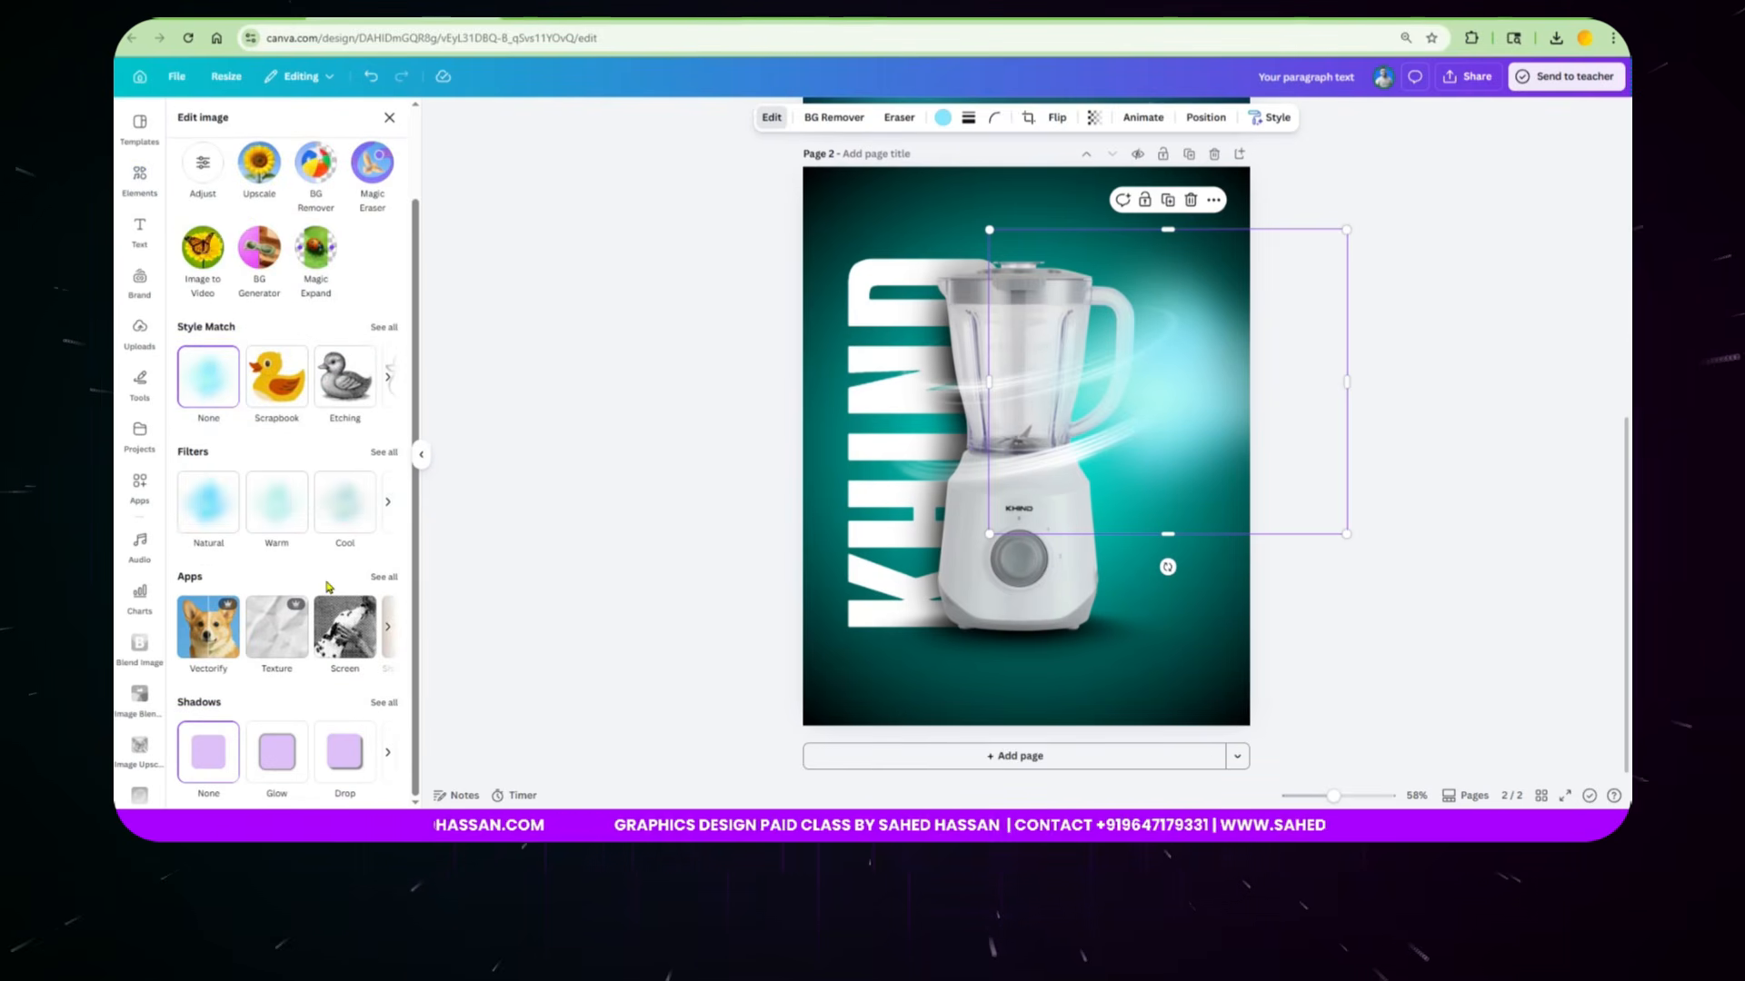
pyautogui.click(394, 579)
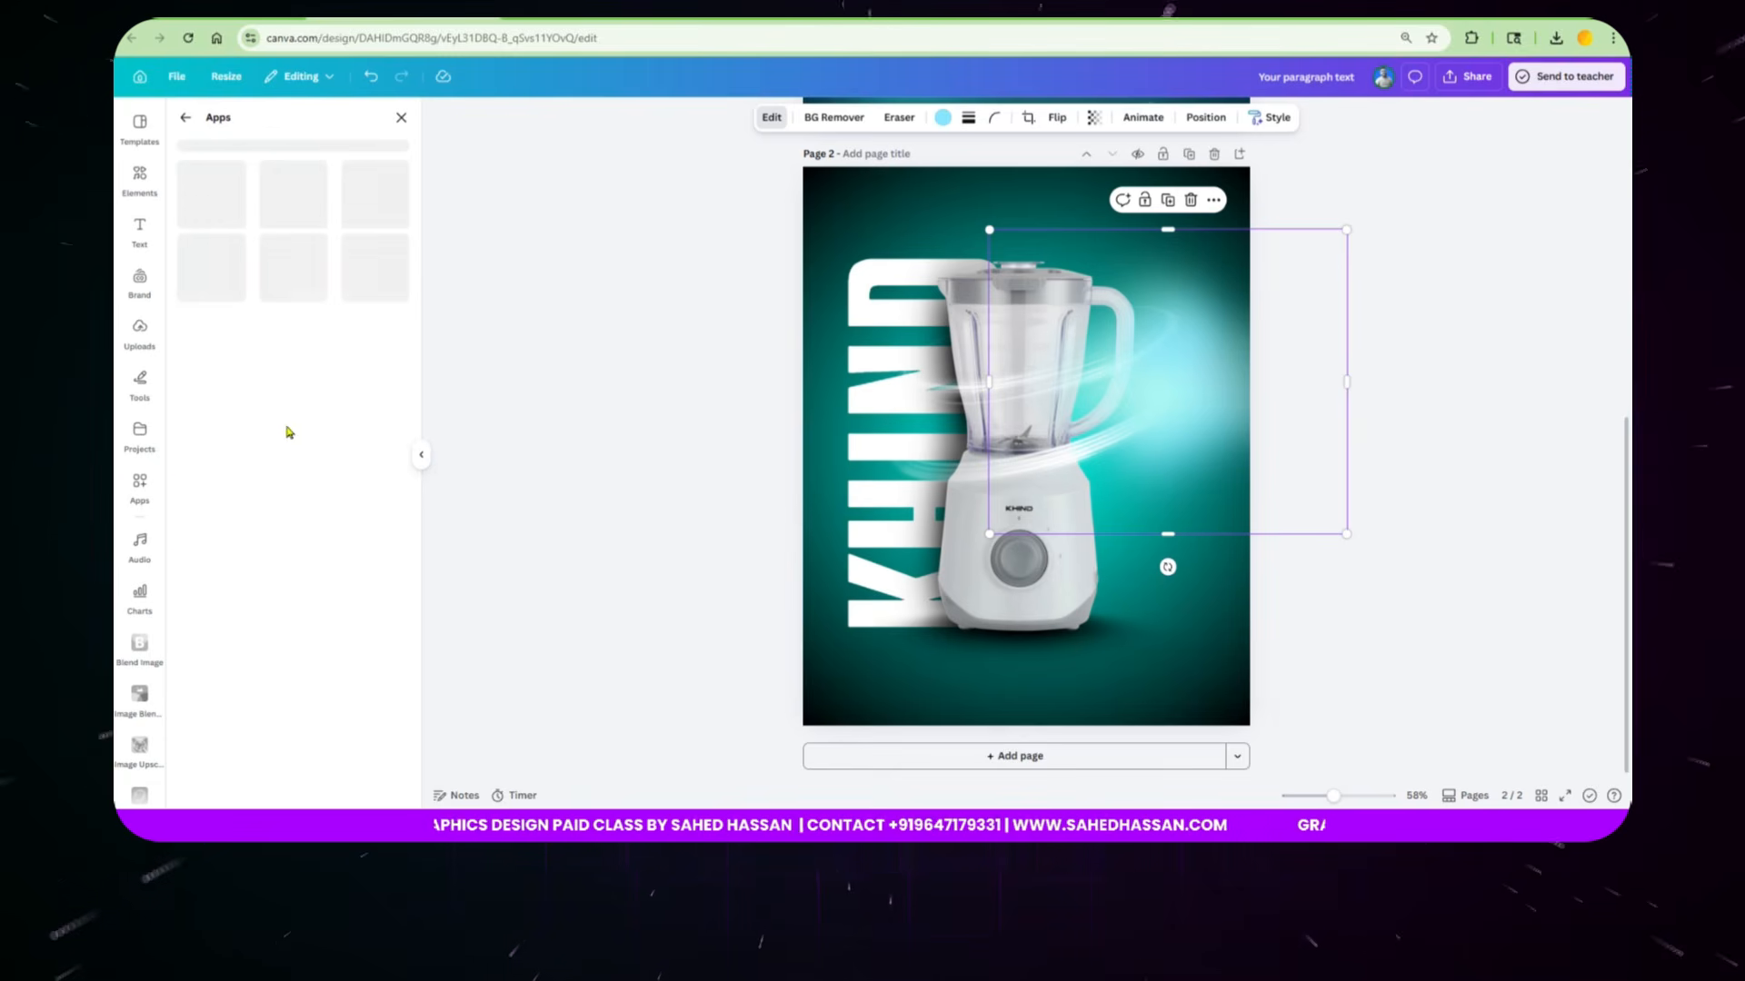
pyautogui.click(333, 311)
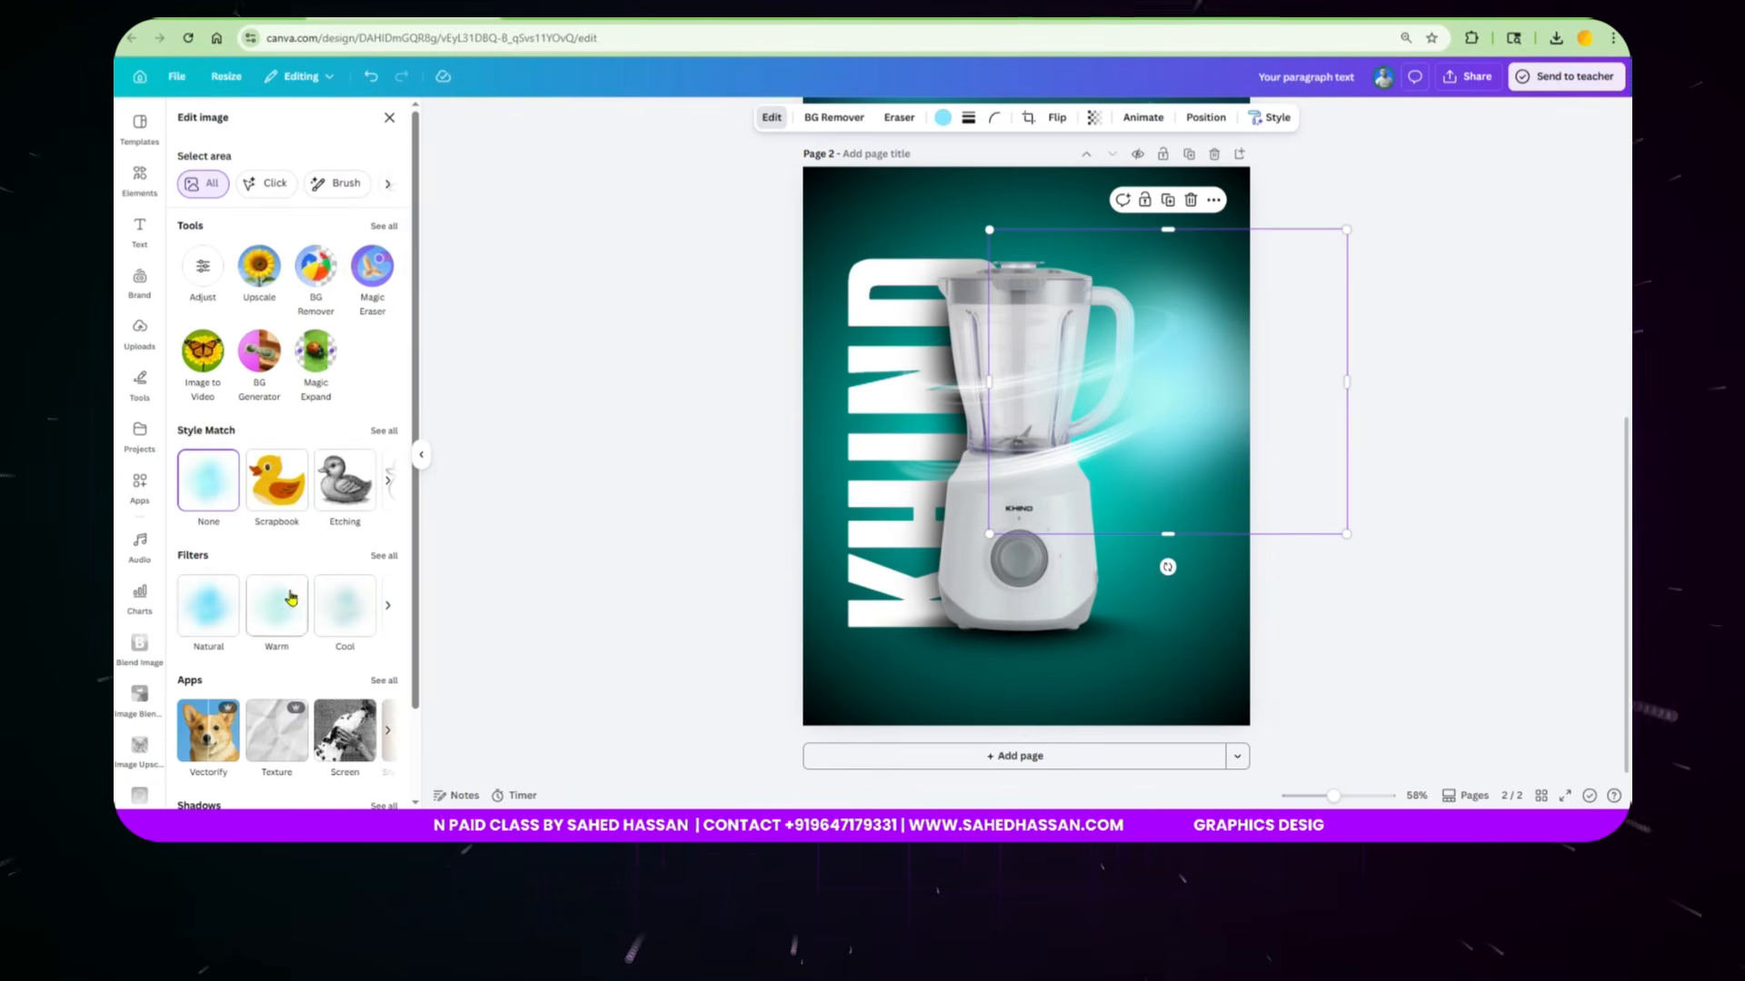
pyautogui.click(383, 556)
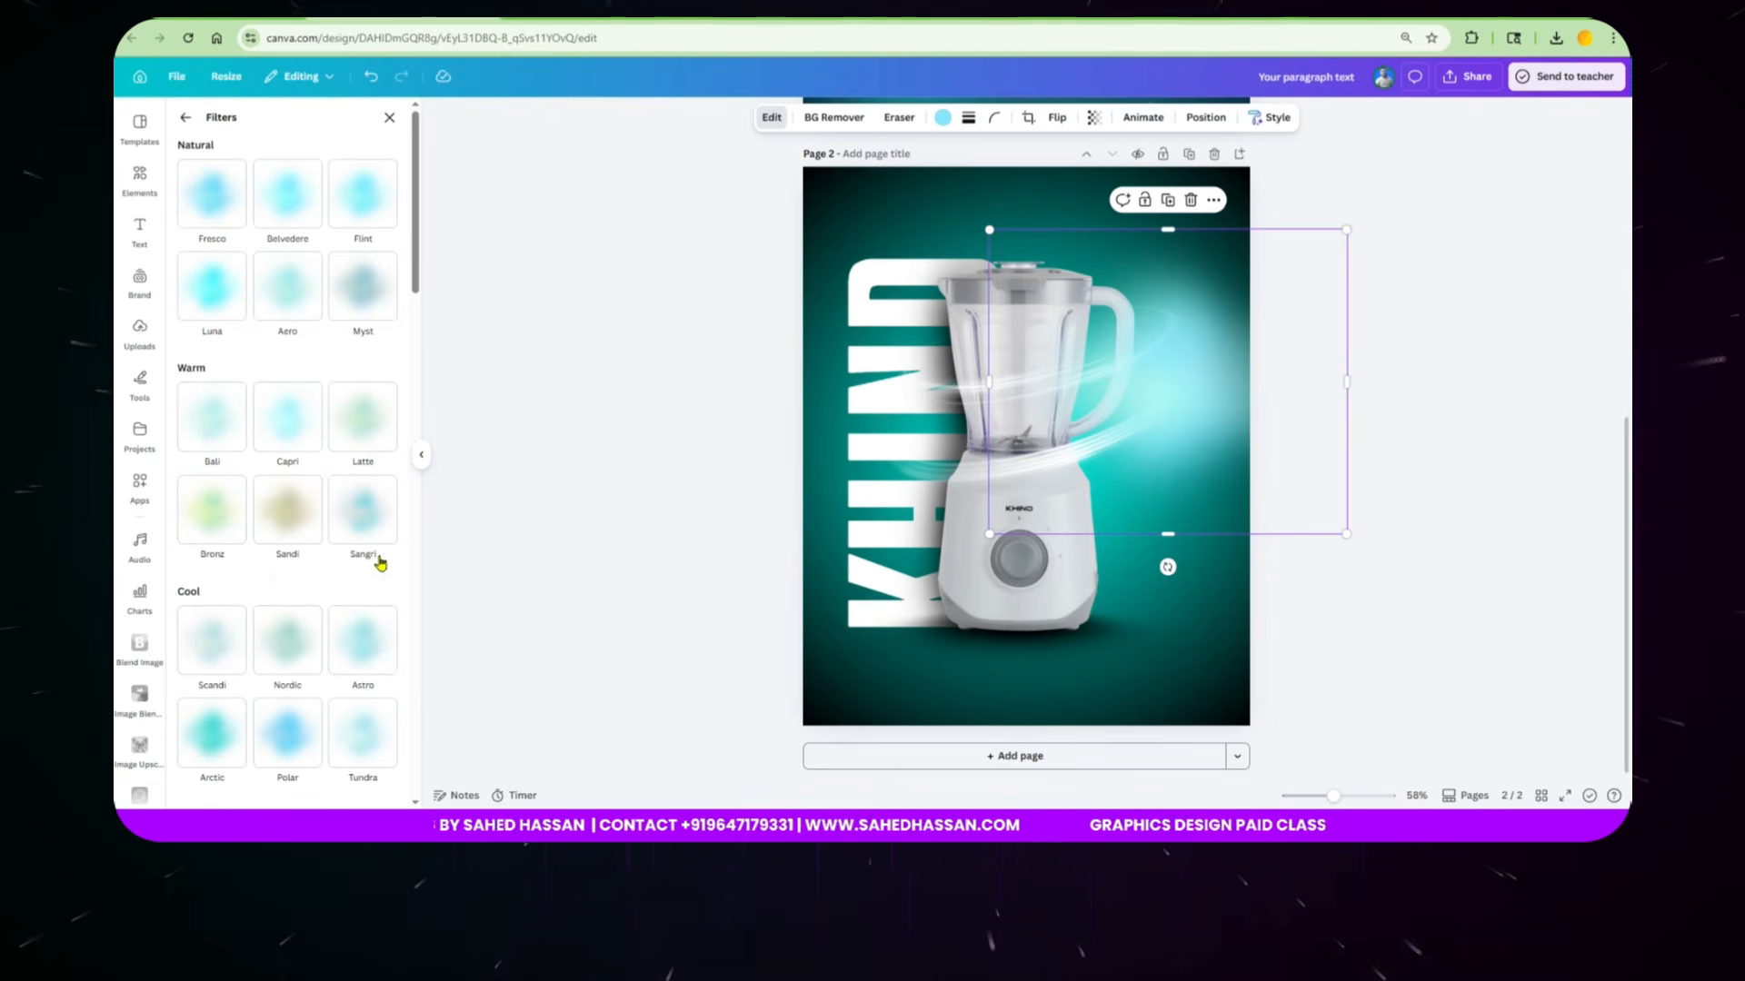
pyautogui.scroll(-7, 273, 613)
pyautogui.scroll(-8, 269, 618)
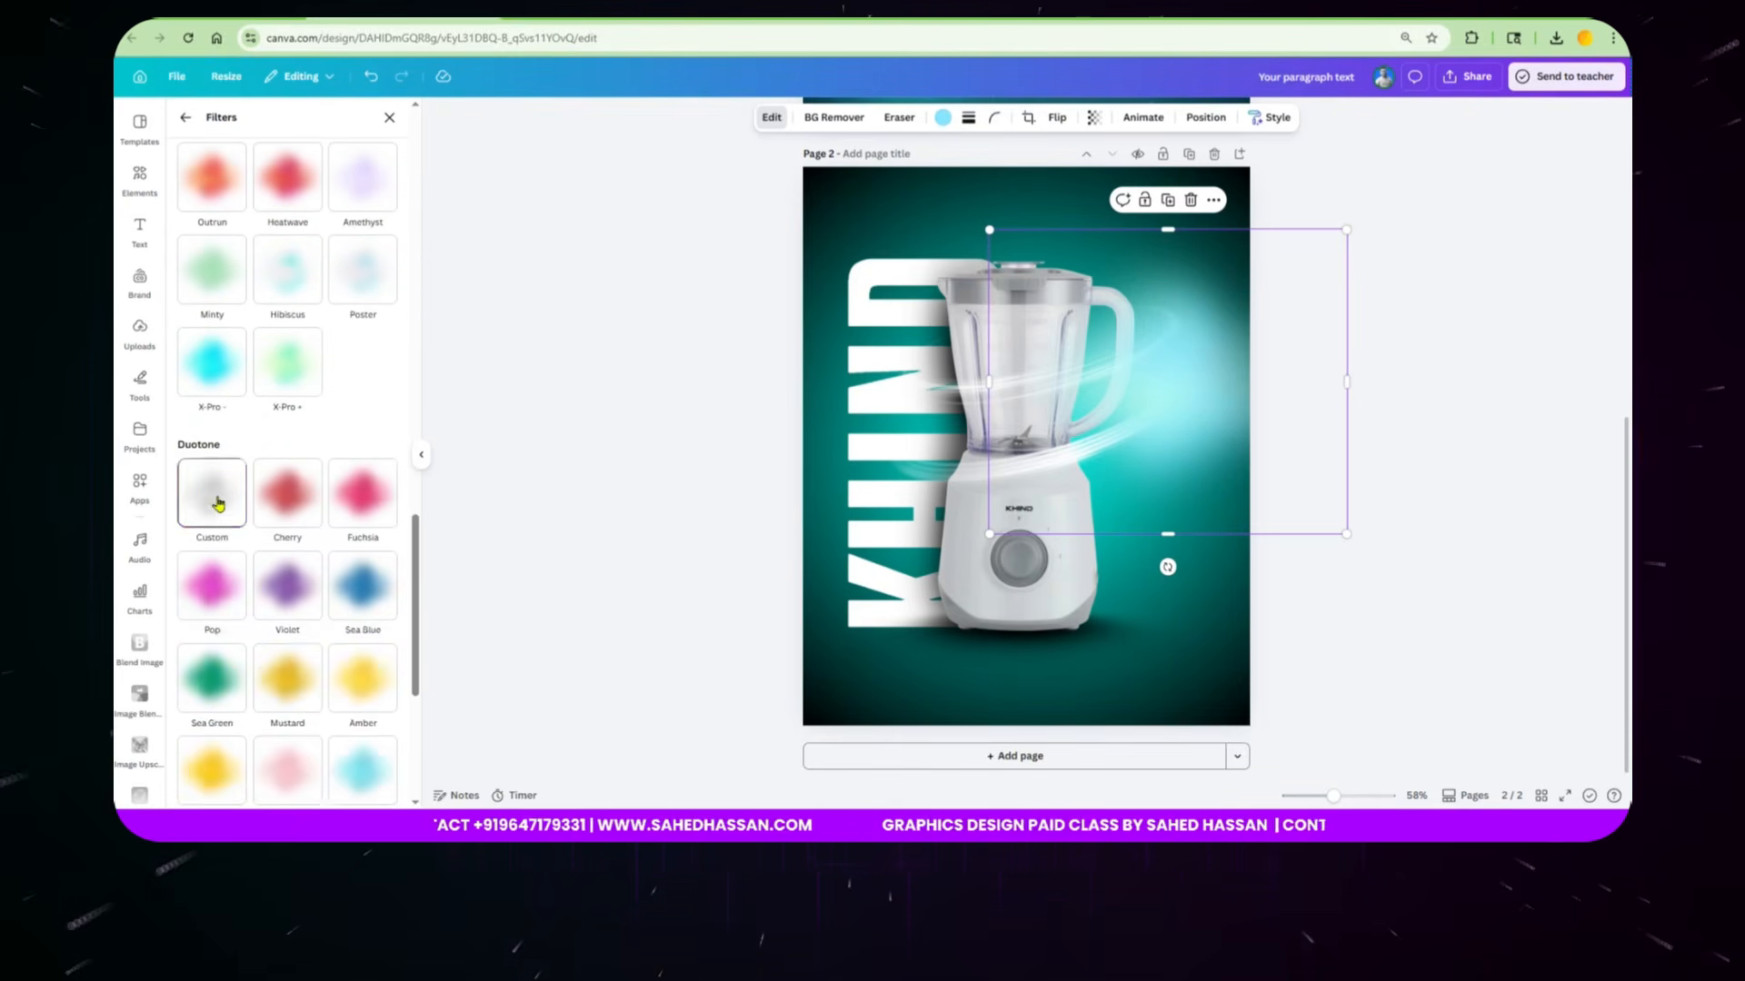
pyautogui.click(218, 504)
pyautogui.click(387, 474)
pyautogui.moveTo(399, 607); pyautogui.dragTo(471, 600)
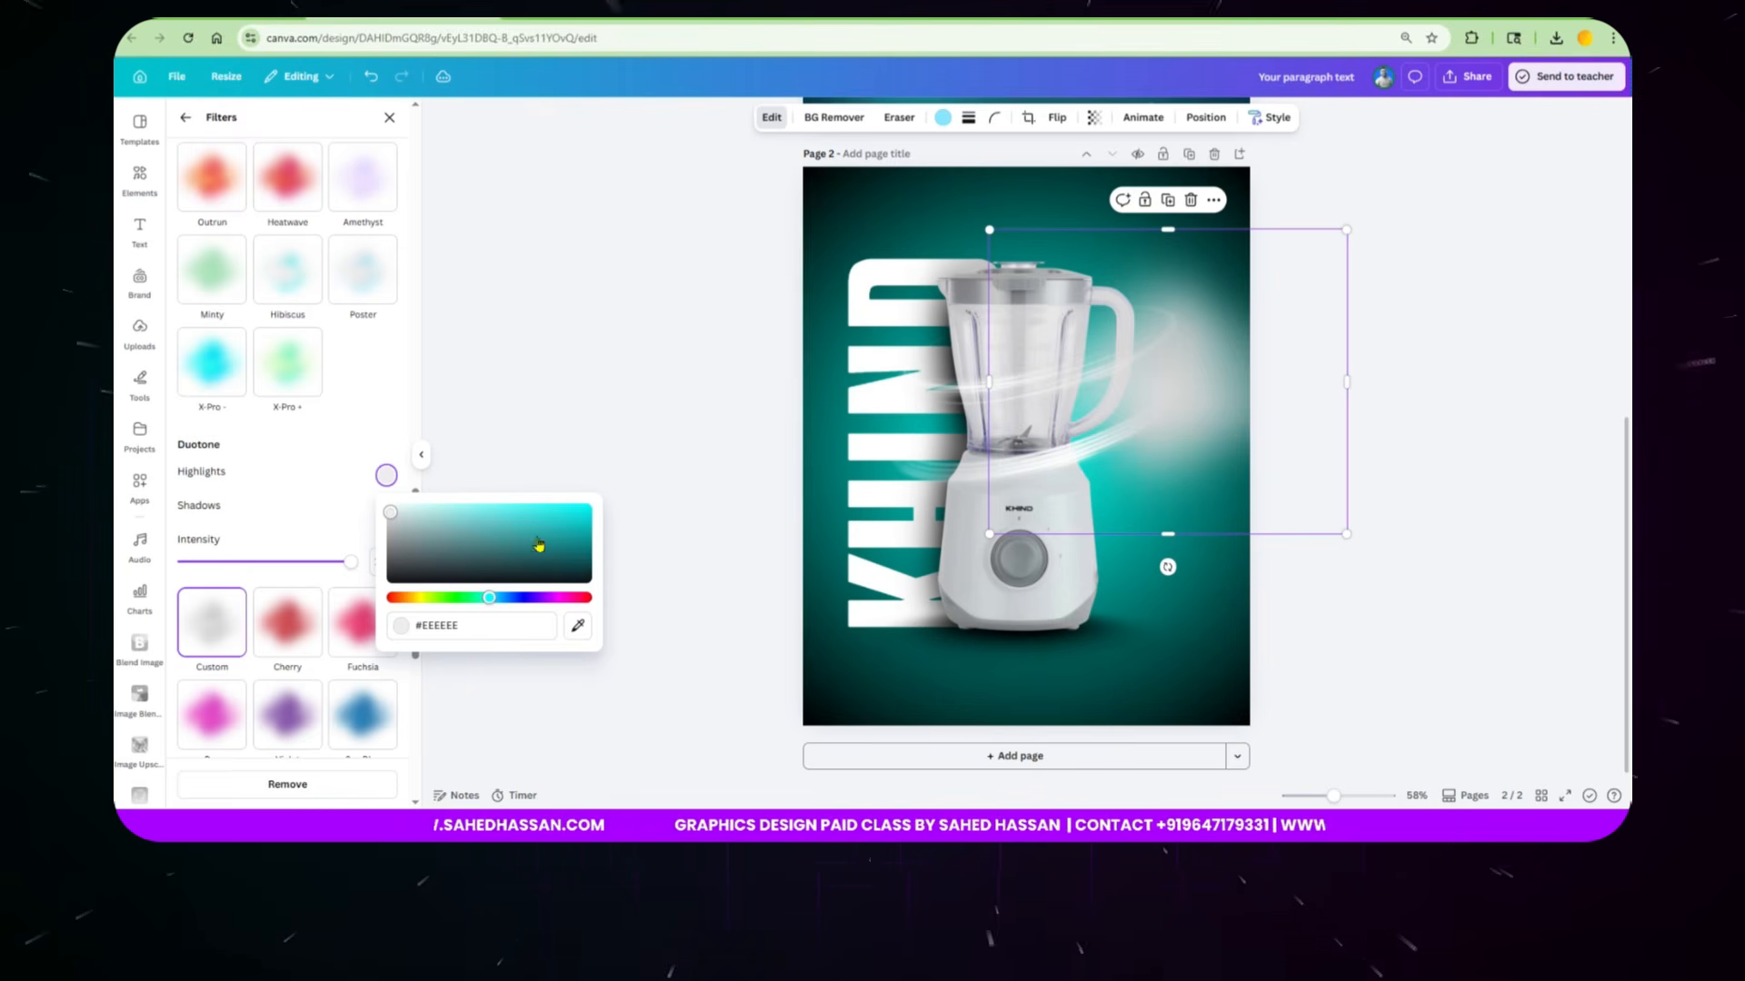
pyautogui.moveTo(539, 544); pyautogui.dragTo(618, 473)
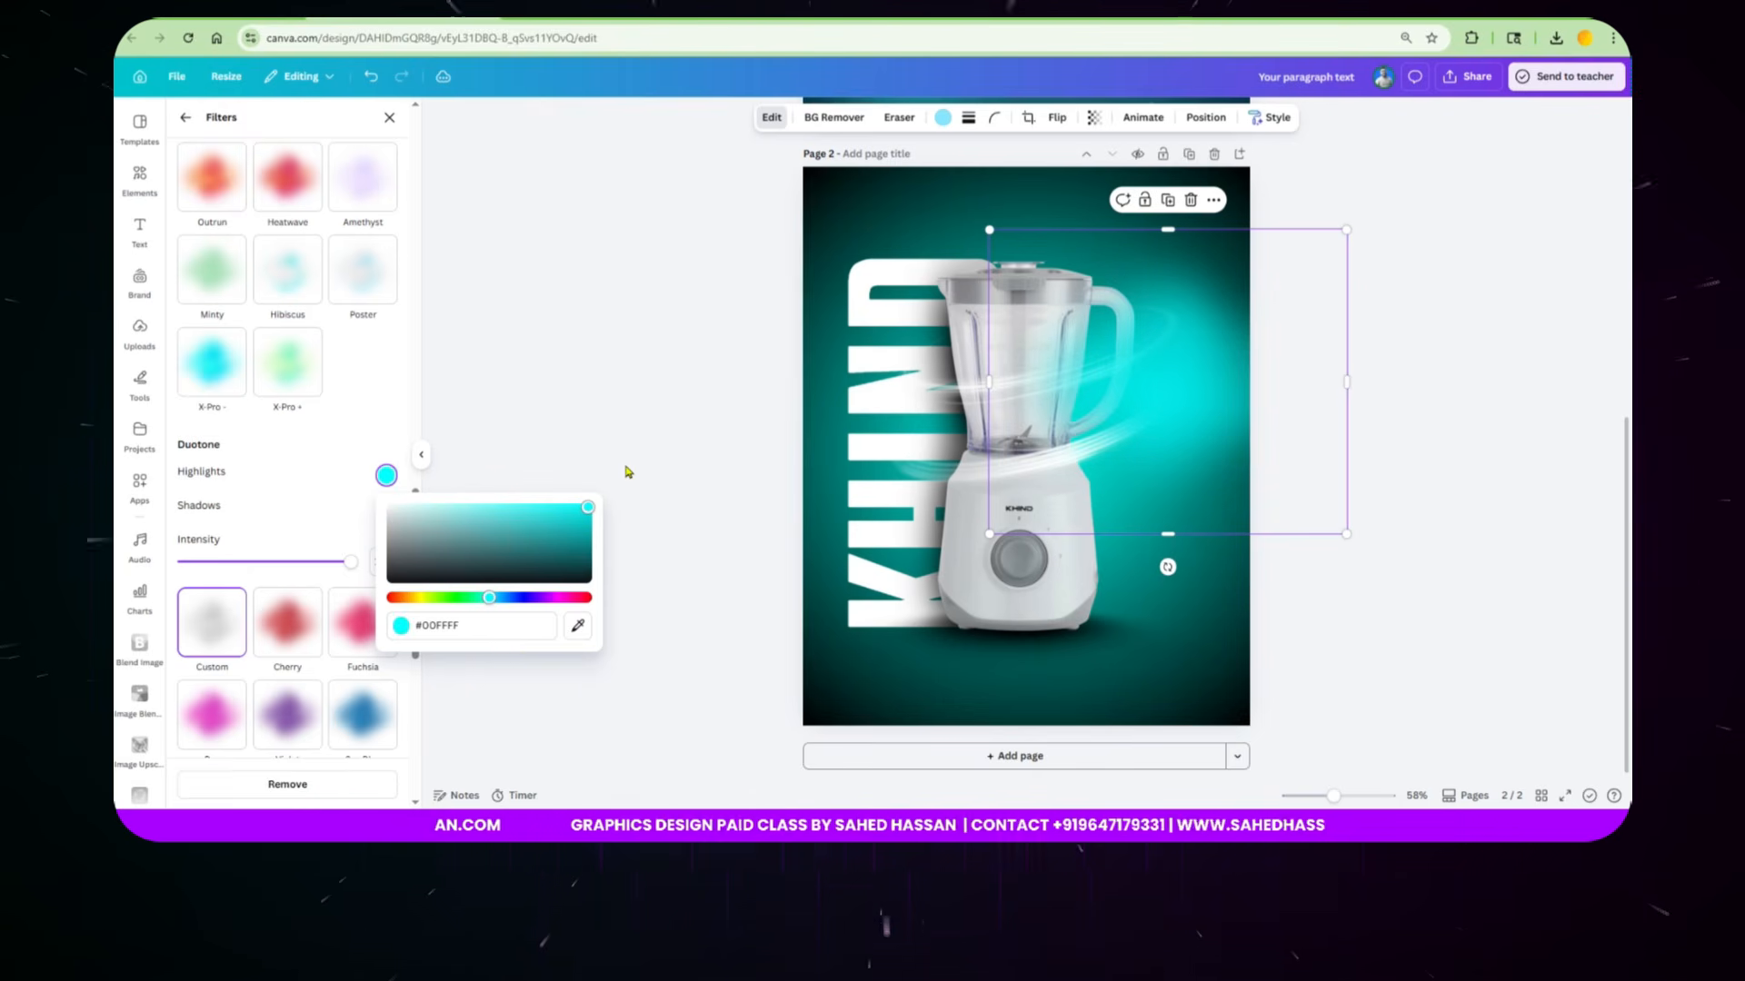
# Step: Reuse the highlights colour #00FFFF as the glow's duotone shadows colour
pyautogui.click(476, 628)
pyautogui.hotkey('ctrl', 'c')
pyautogui.click(320, 485)
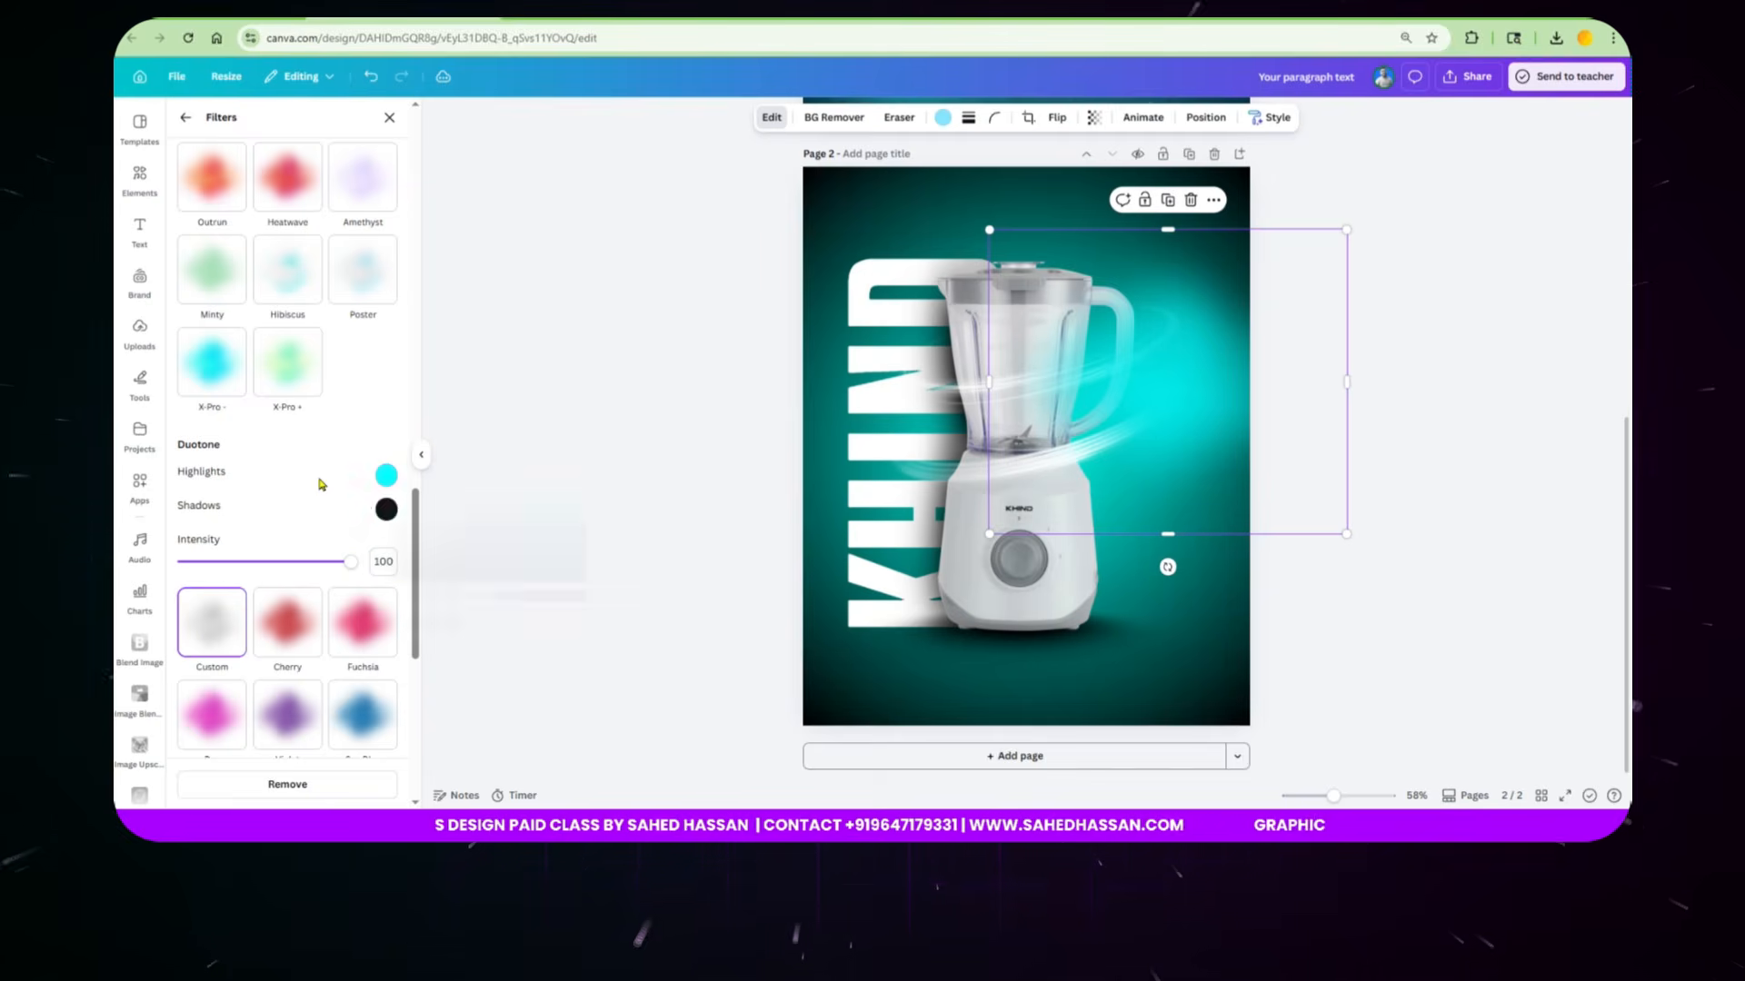
pyautogui.click(385, 510)
pyautogui.hotkey('ctrl', 'v')
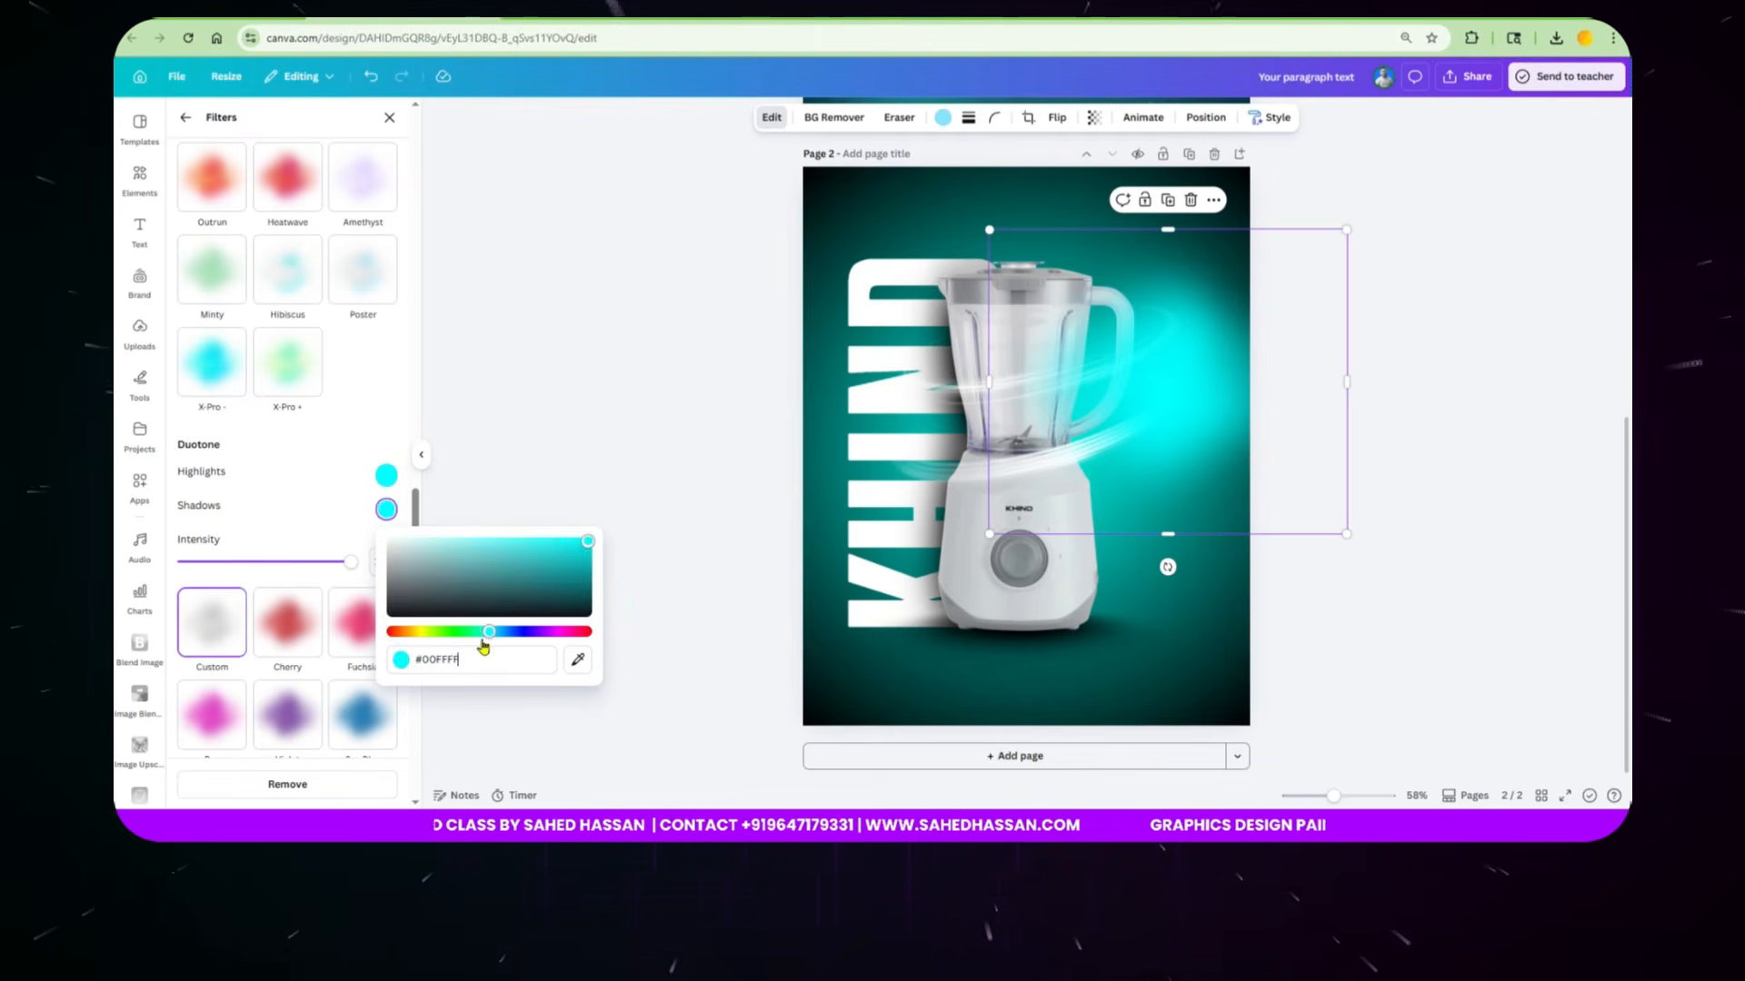
pyautogui.click(322, 525)
# Step: Enlarge the cyan glow to about 1122 × 955 px and position it over the page's upper-right area
pyautogui.moveTo(1182, 410); pyautogui.dragTo(1199, 325)
pyautogui.moveTo(1004, 452); pyautogui.dragTo(904, 528)
pyautogui.moveTo(1213, 338); pyautogui.dragTo(1255, 342)
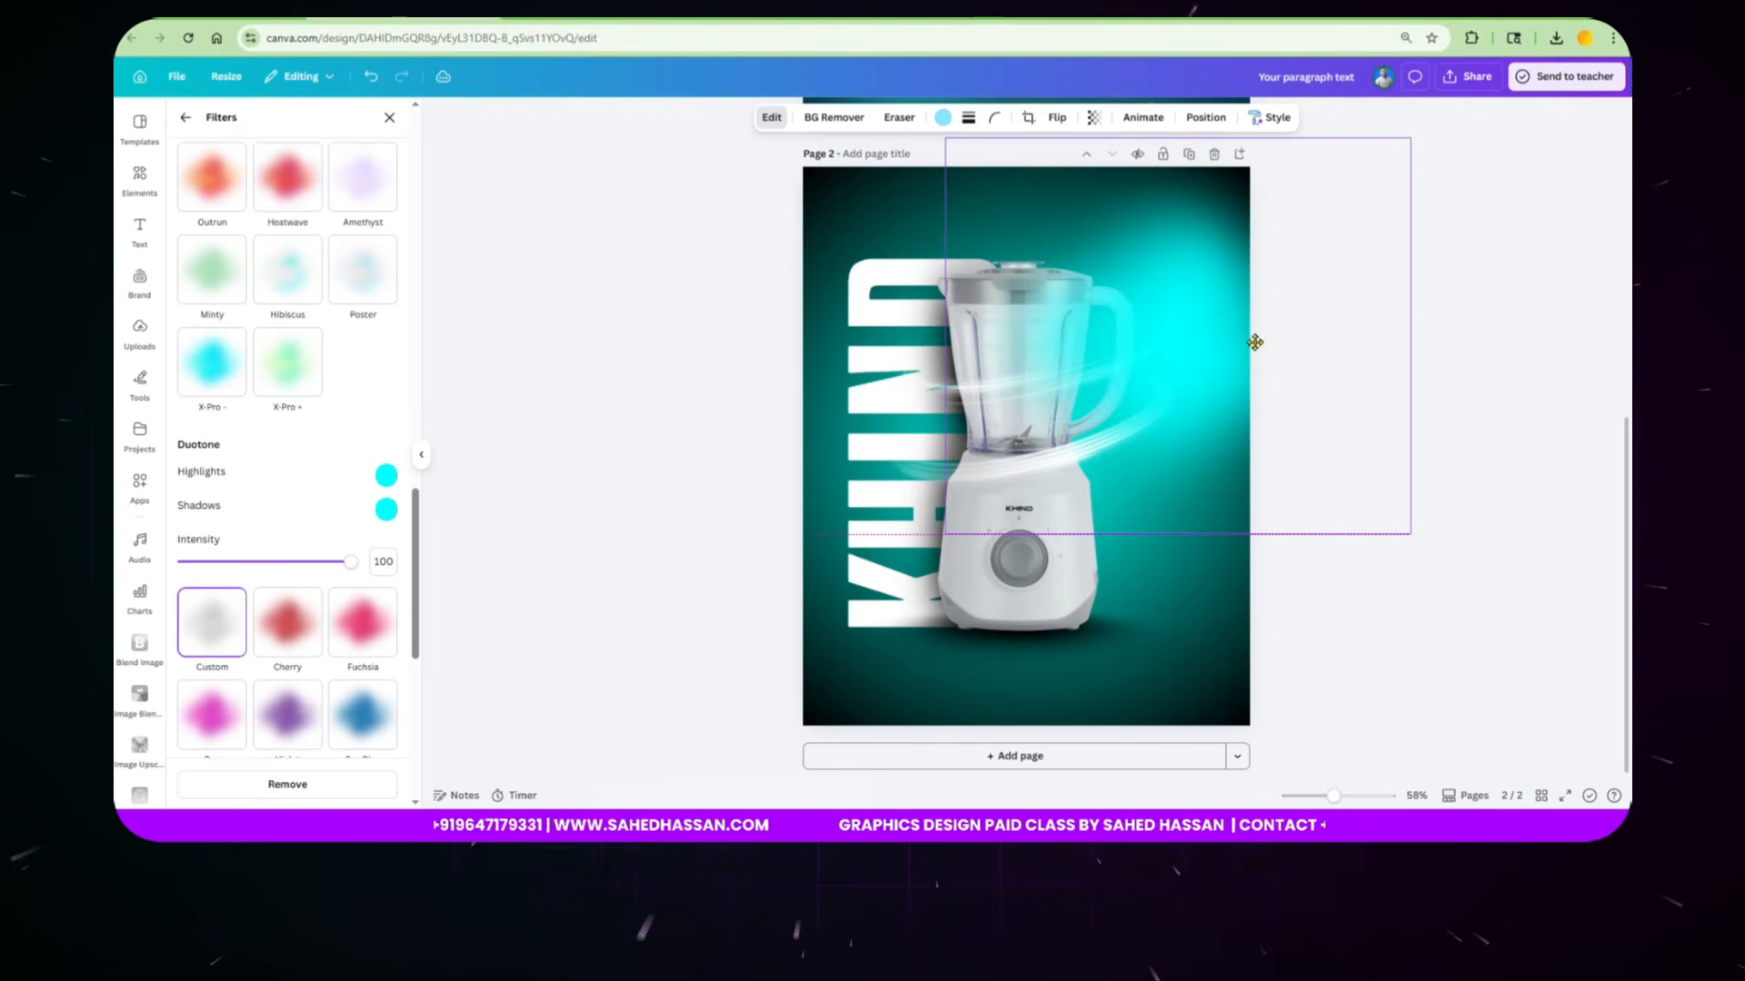
# Step: Send the cyan glow to the back and place a duplicate, also at the back, in the page's lower-left area
pyautogui.click(1206, 119)
pyautogui.click(234, 152)
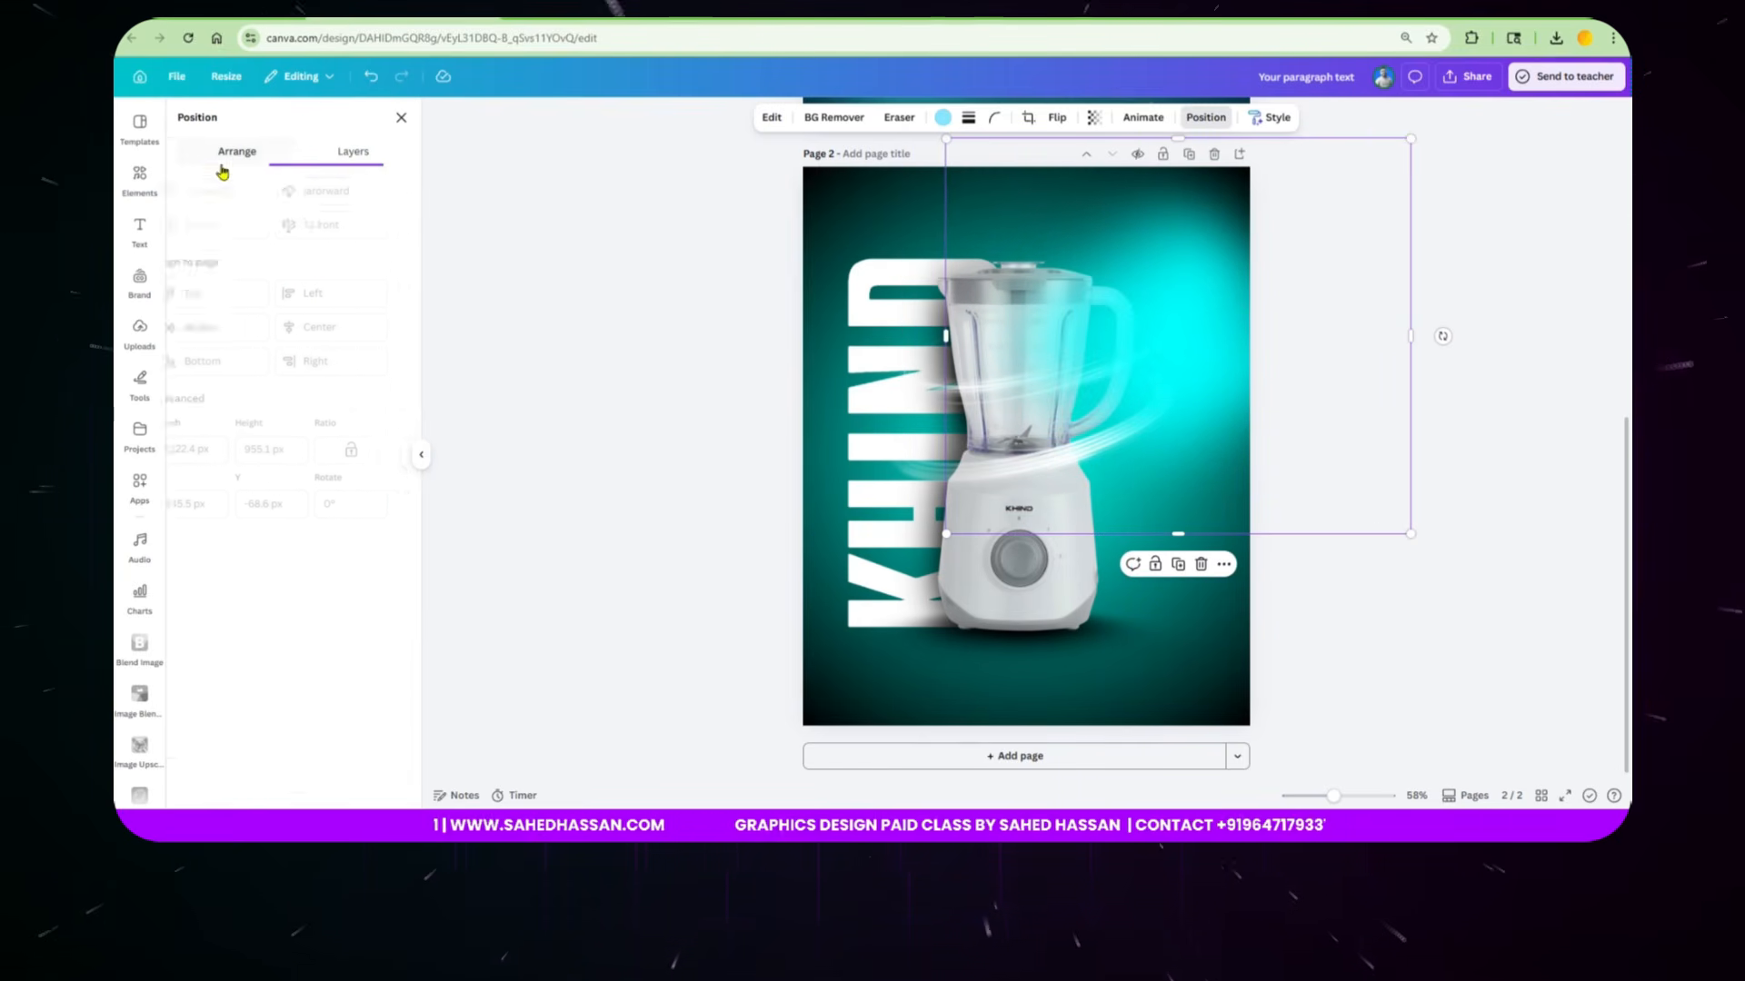
pyautogui.moveTo(1218, 234); pyautogui.dragTo(966, 563)
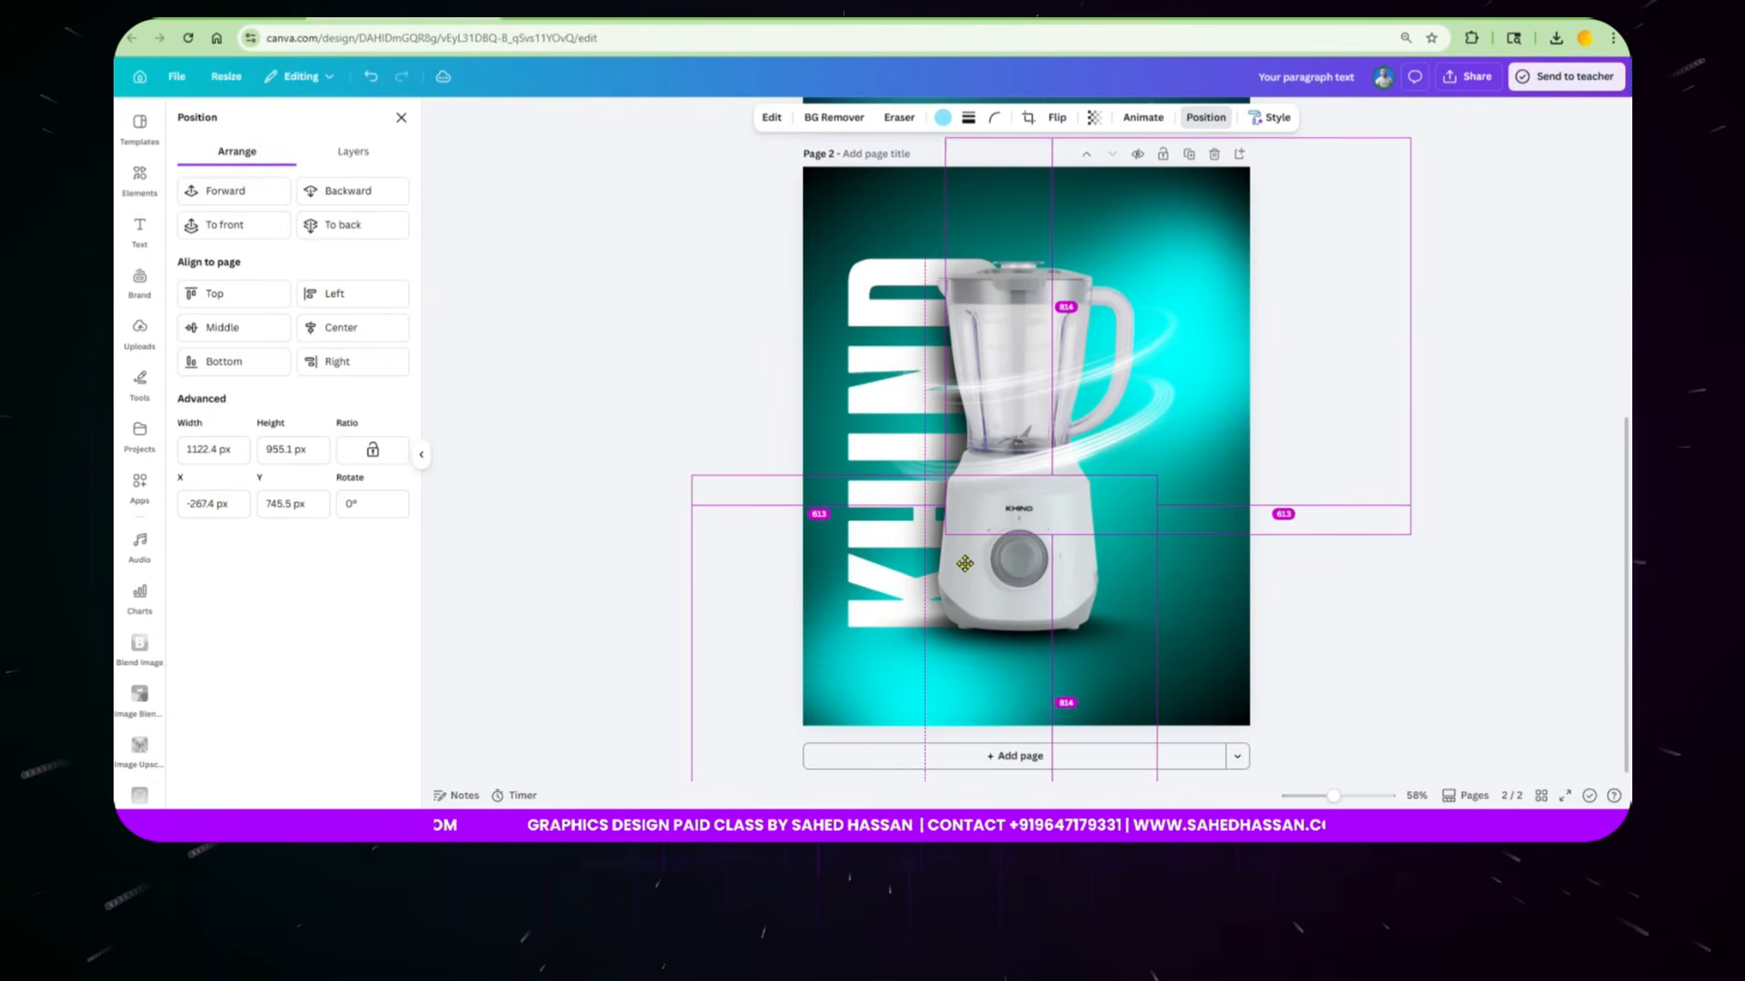
pyautogui.click(338, 226)
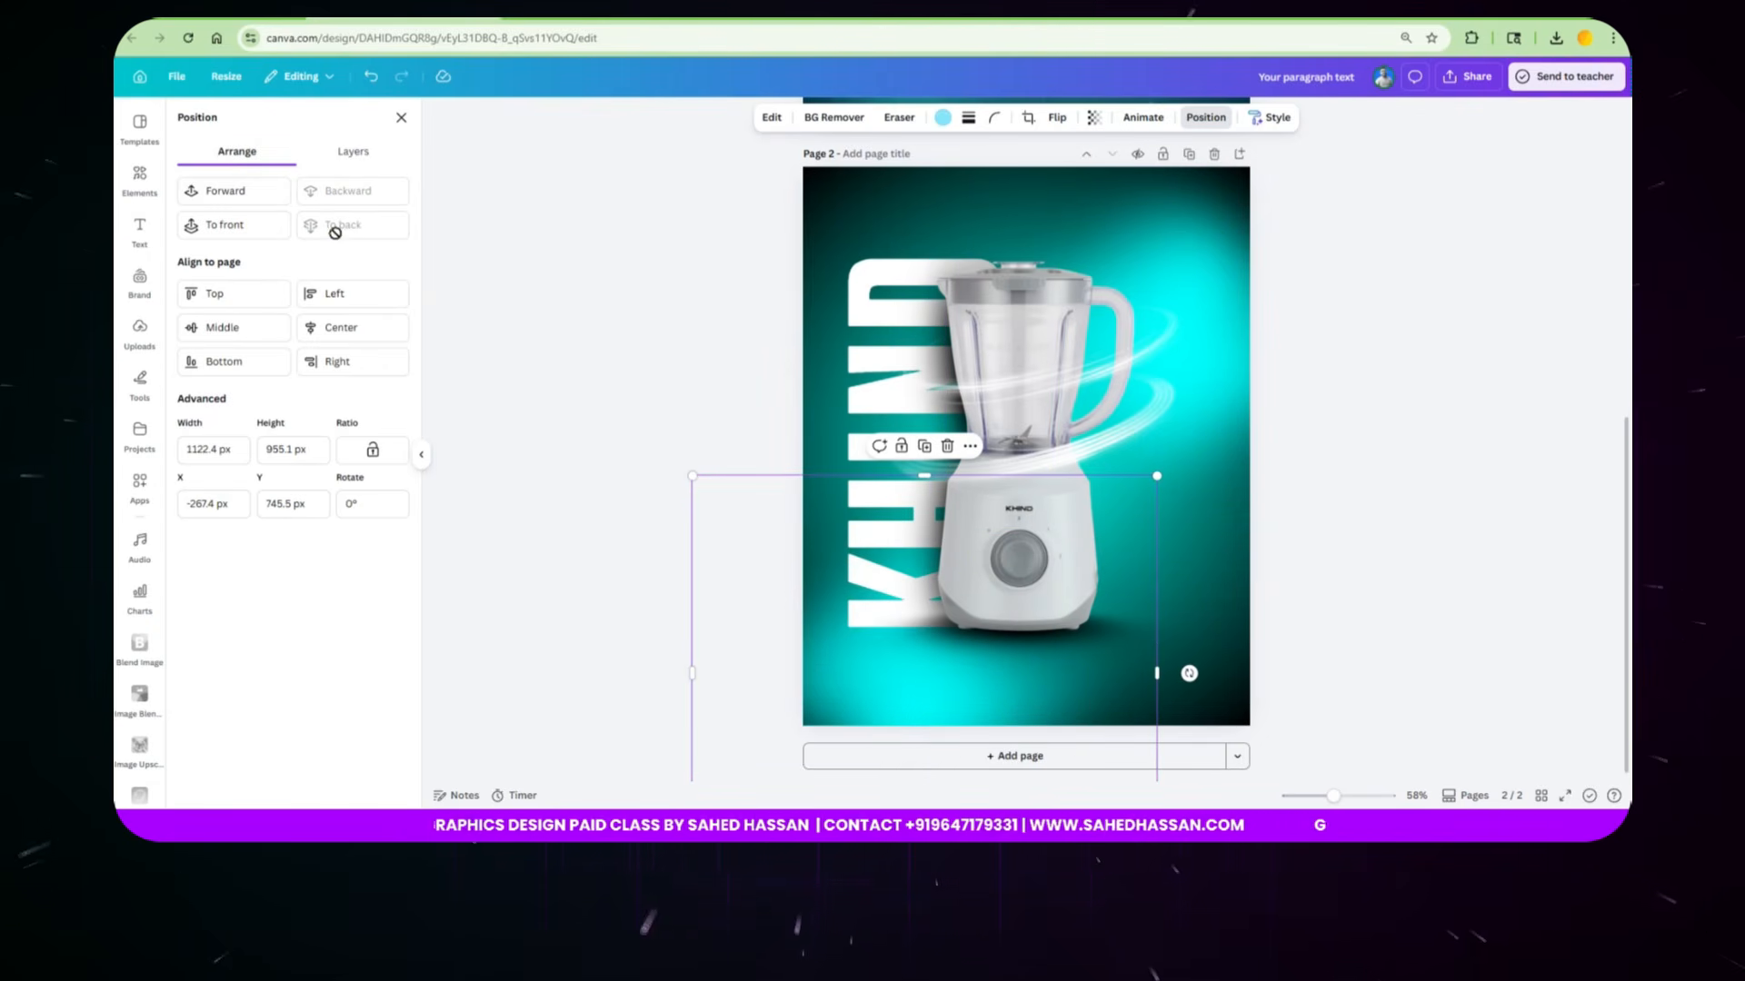
pyautogui.click(664, 330)
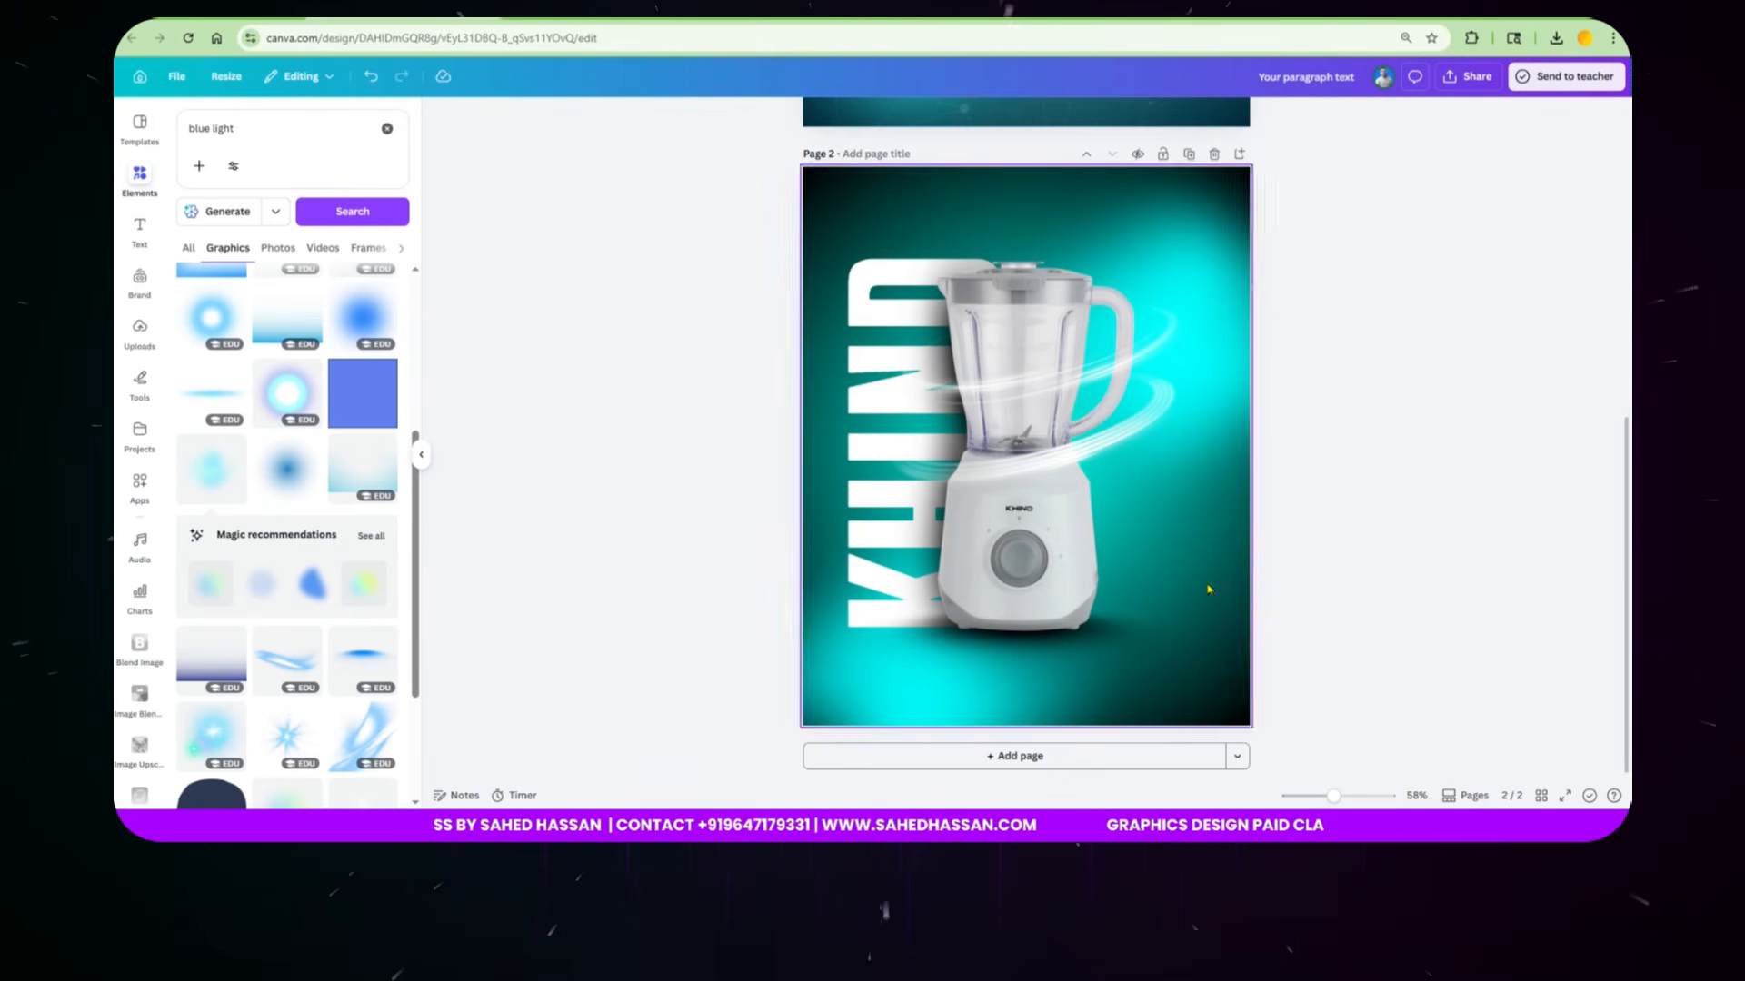
# Step: Compare the blender layout, swirls and feature text of the page 1 poster with page 2
pyautogui.scroll(5, 1181, 545)
pyautogui.scroll(-5, 1019, 325)
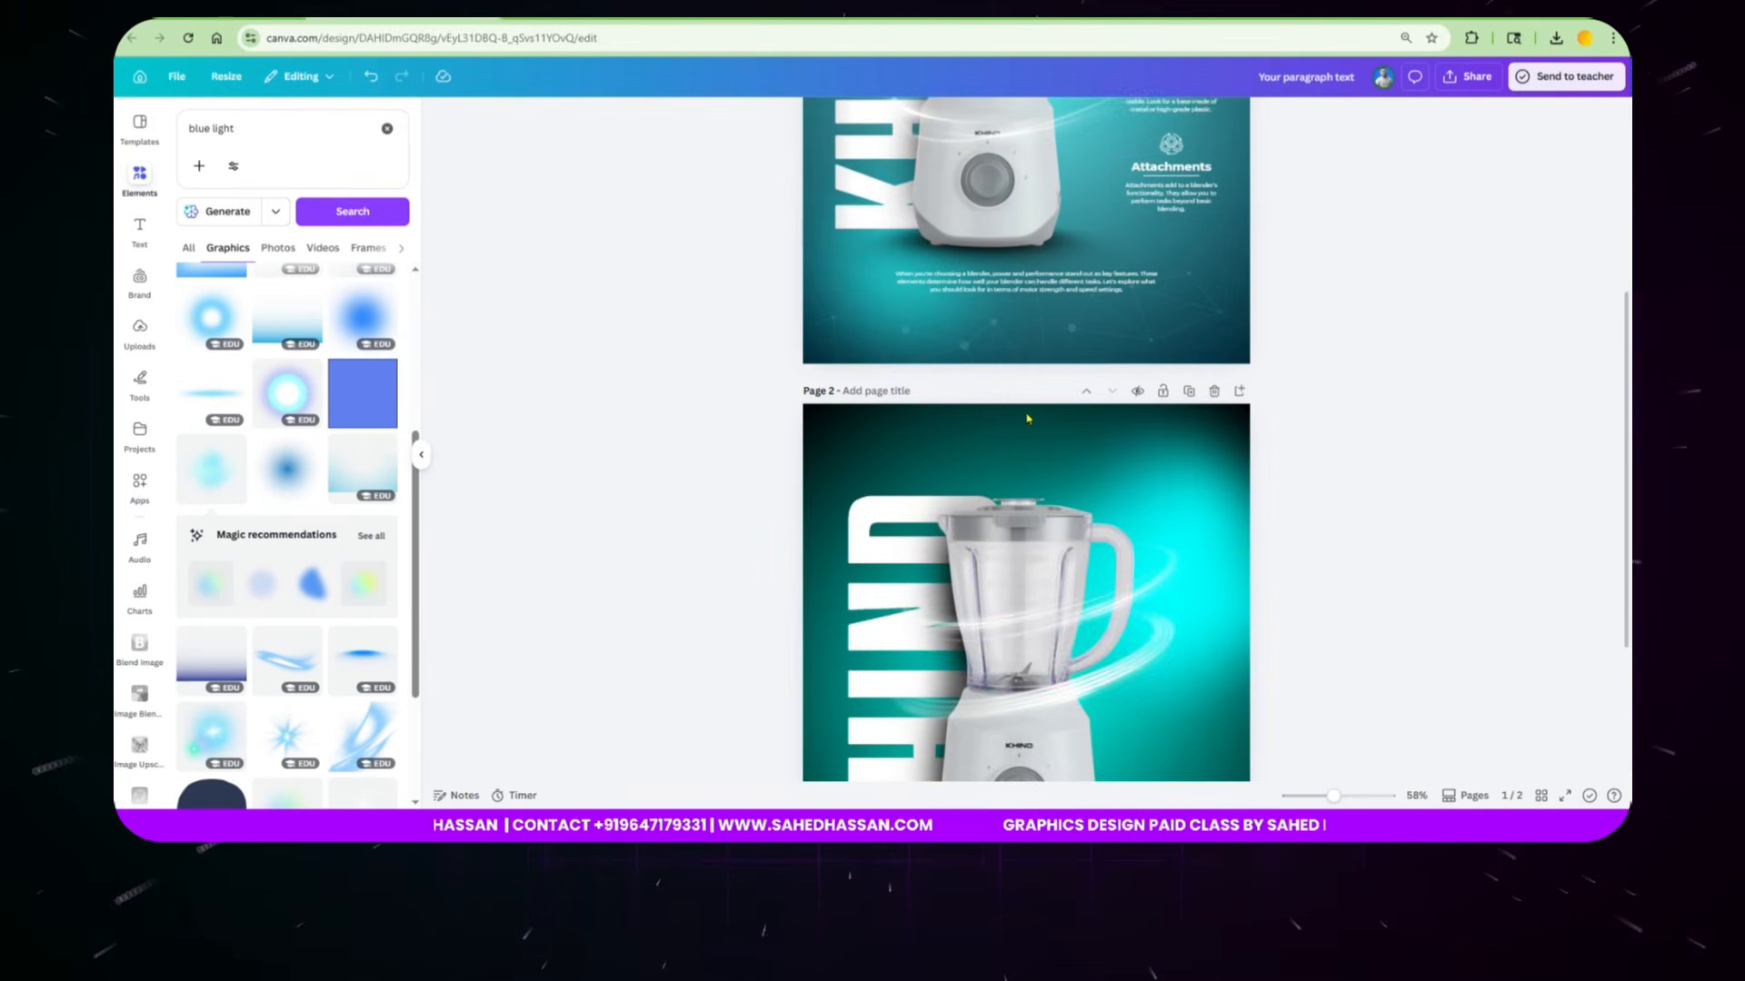
pyautogui.scroll(6, 1126, 663)
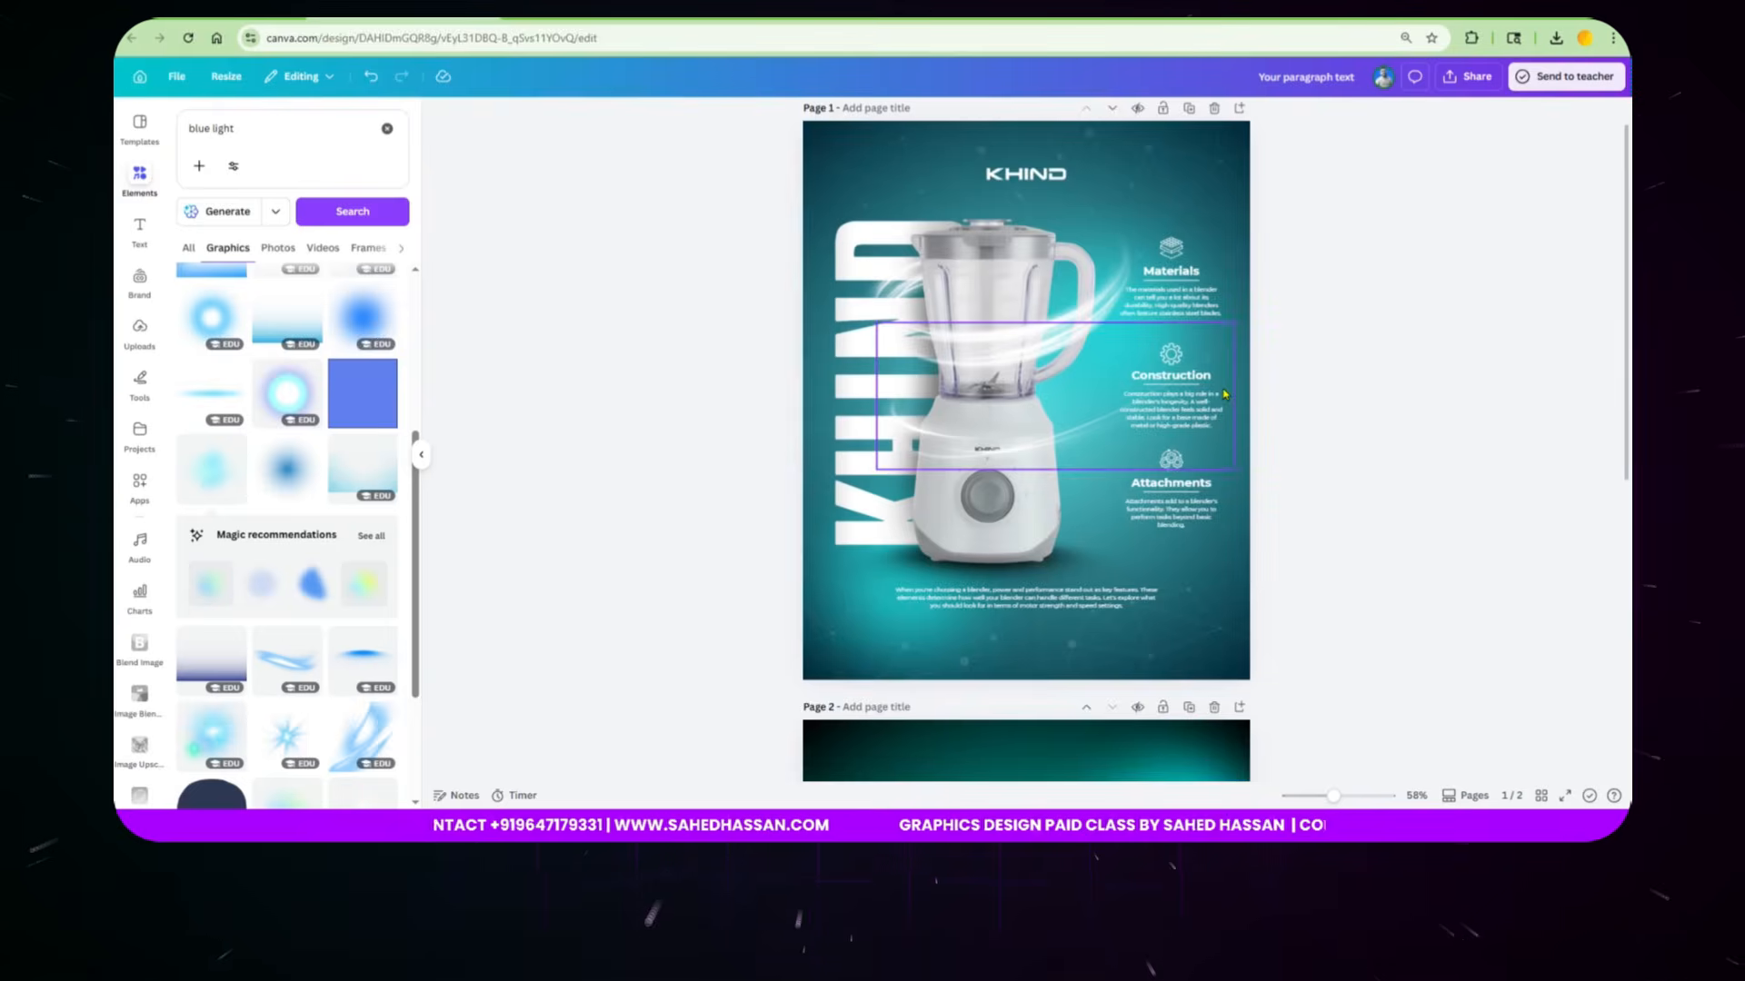
pyautogui.keyDown('ctrl'); pyautogui.scroll(4, 1054, 397); pyautogui.keyUp('ctrl')
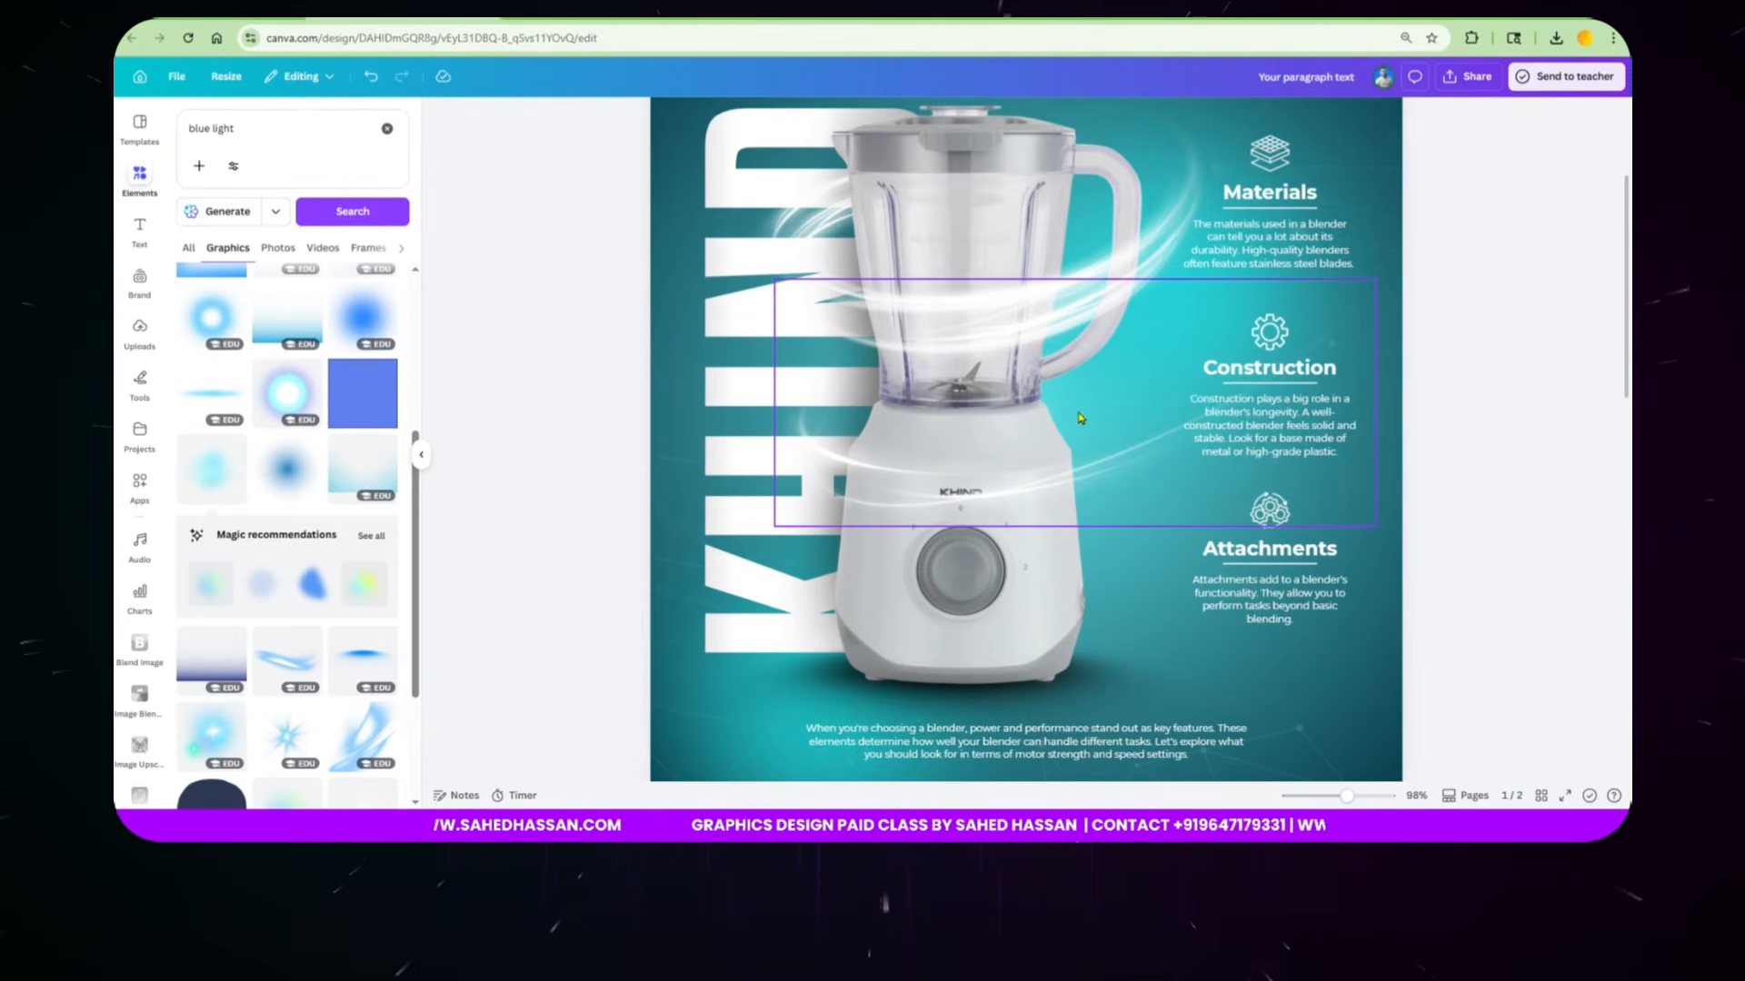
pyautogui.keyDown('ctrl'); pyautogui.scroll(-4, 948, 451); pyautogui.keyUp('ctrl')
pyautogui.scroll(-5, 908, 473)
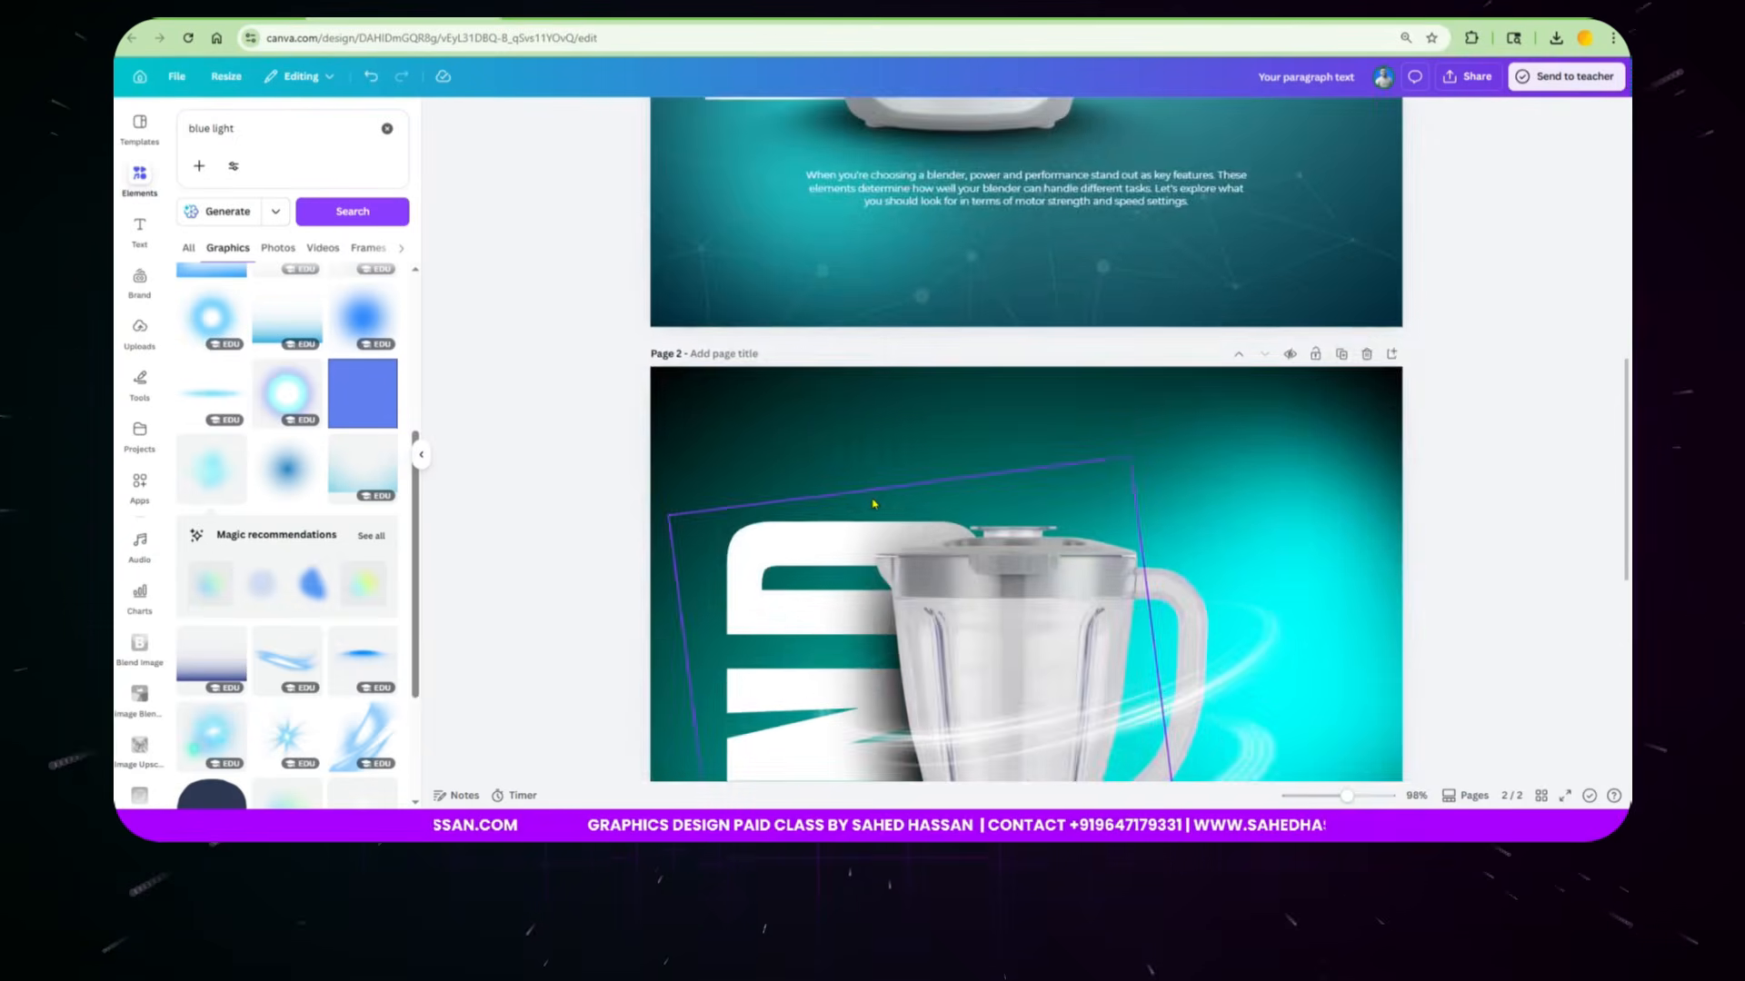
pyautogui.scroll(-3, 867, 504)
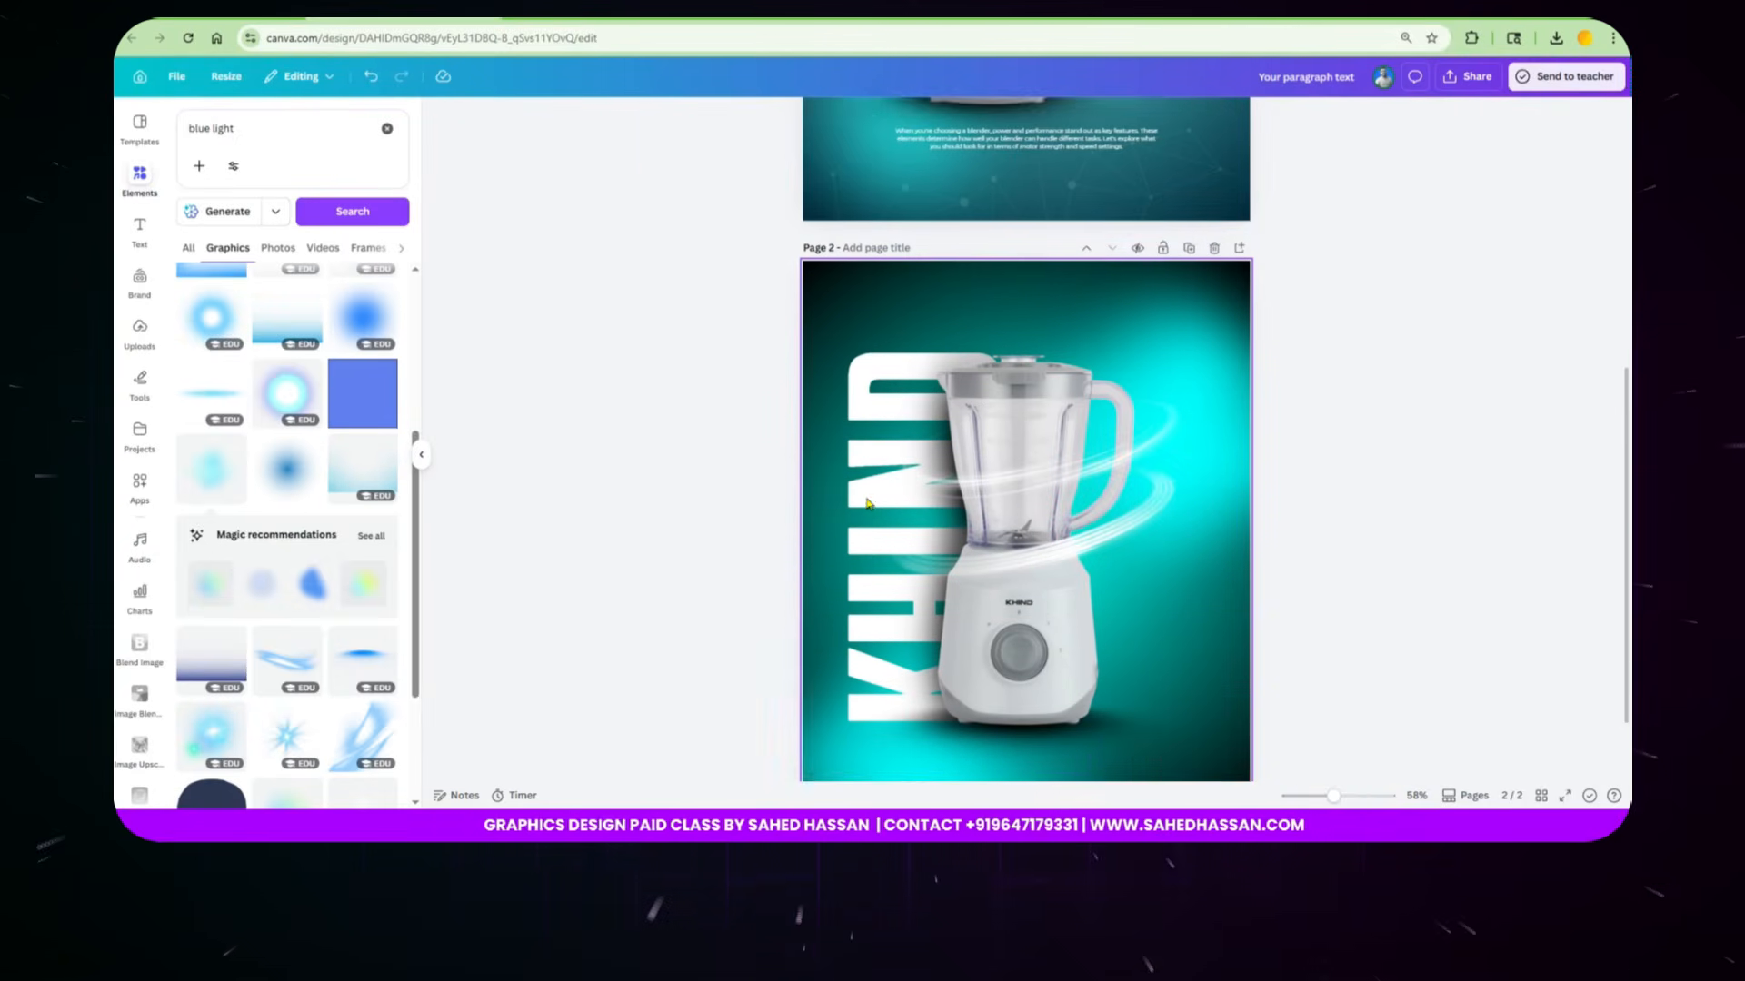
# Step: Shift the blender, KHIND text, shadows and swirls together slightly towards the page's left edge
pyautogui.moveTo(774, 266); pyautogui.dragTo(1134, 680)
pyautogui.press('Escape')
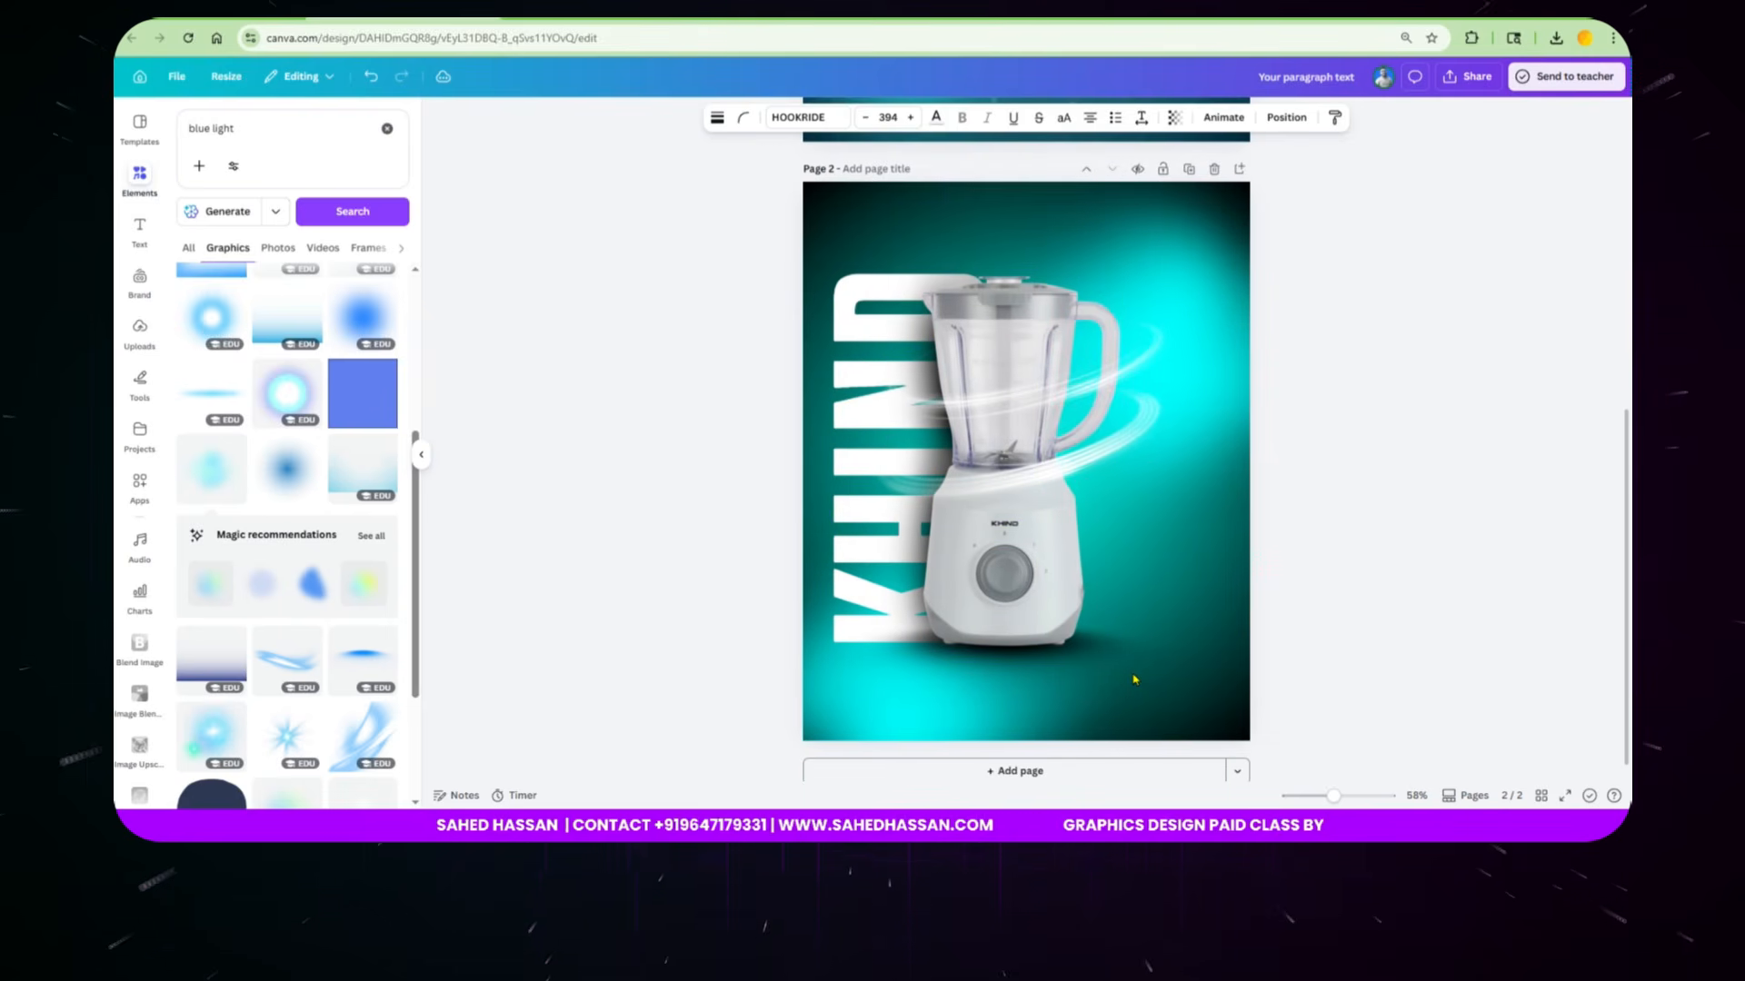
pyautogui.hotkey('ctrl', 'a')
pyautogui.click(1493, 380)
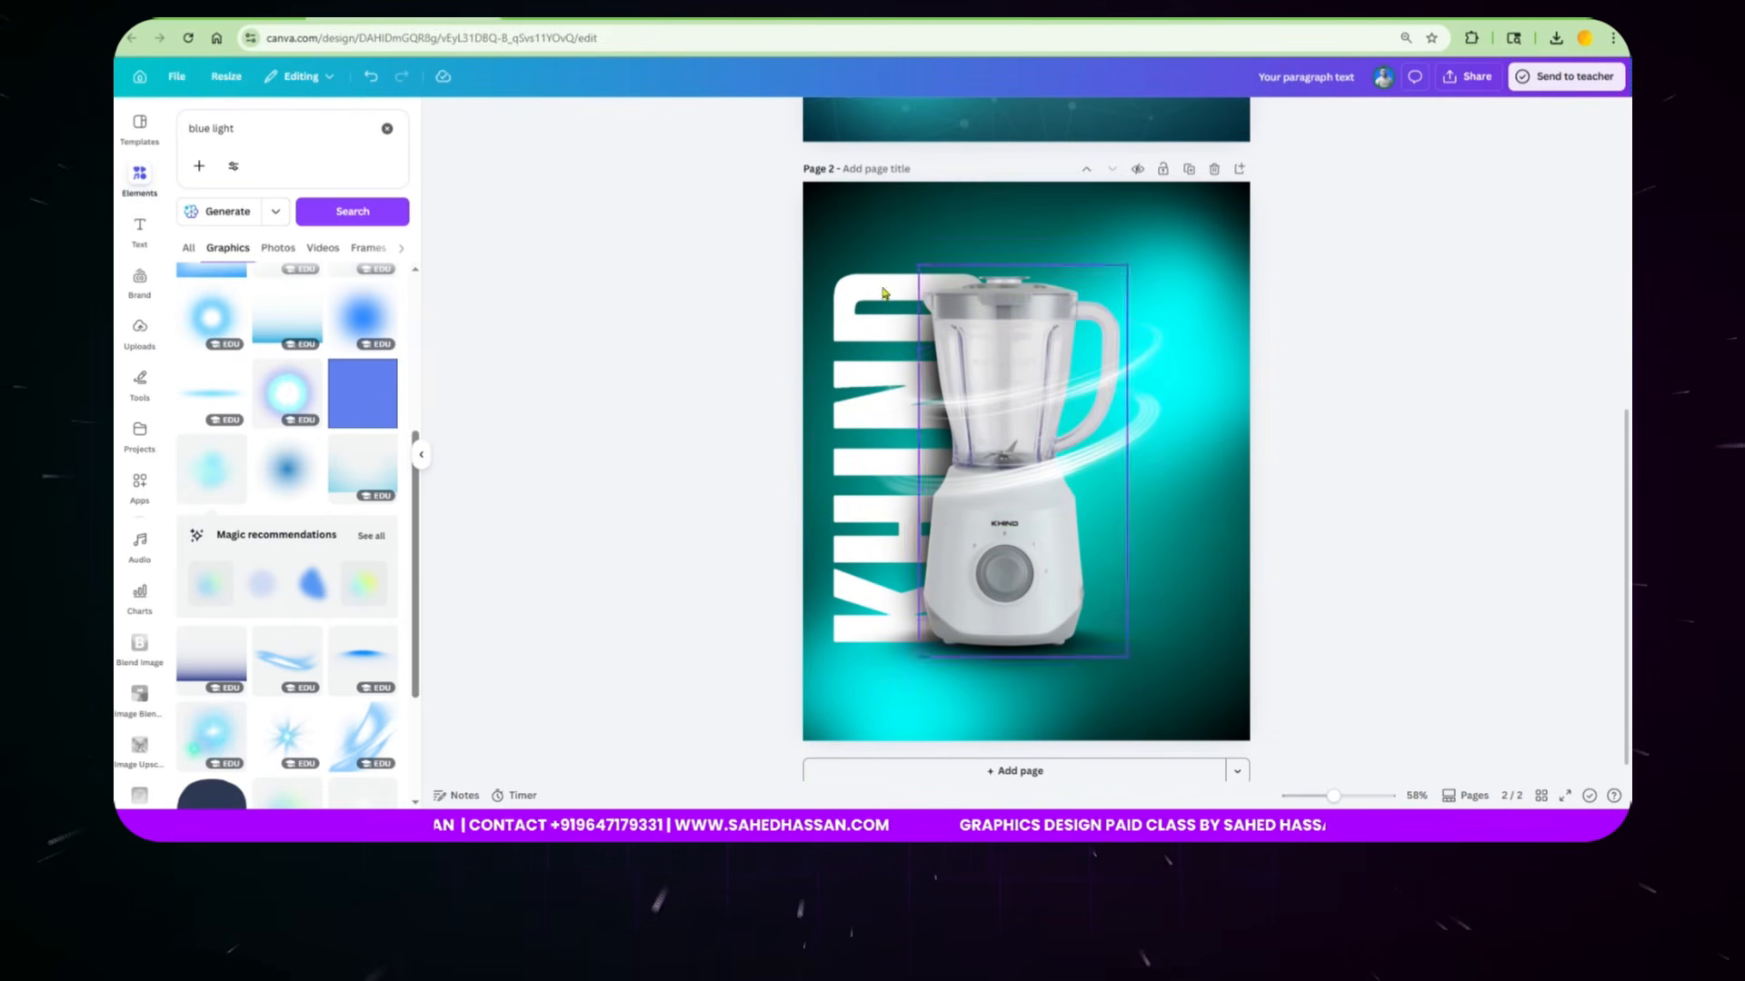
# Step: Add a subheading text box to page 2 and place it over the right part of the blender's base
pyautogui.click(139, 228)
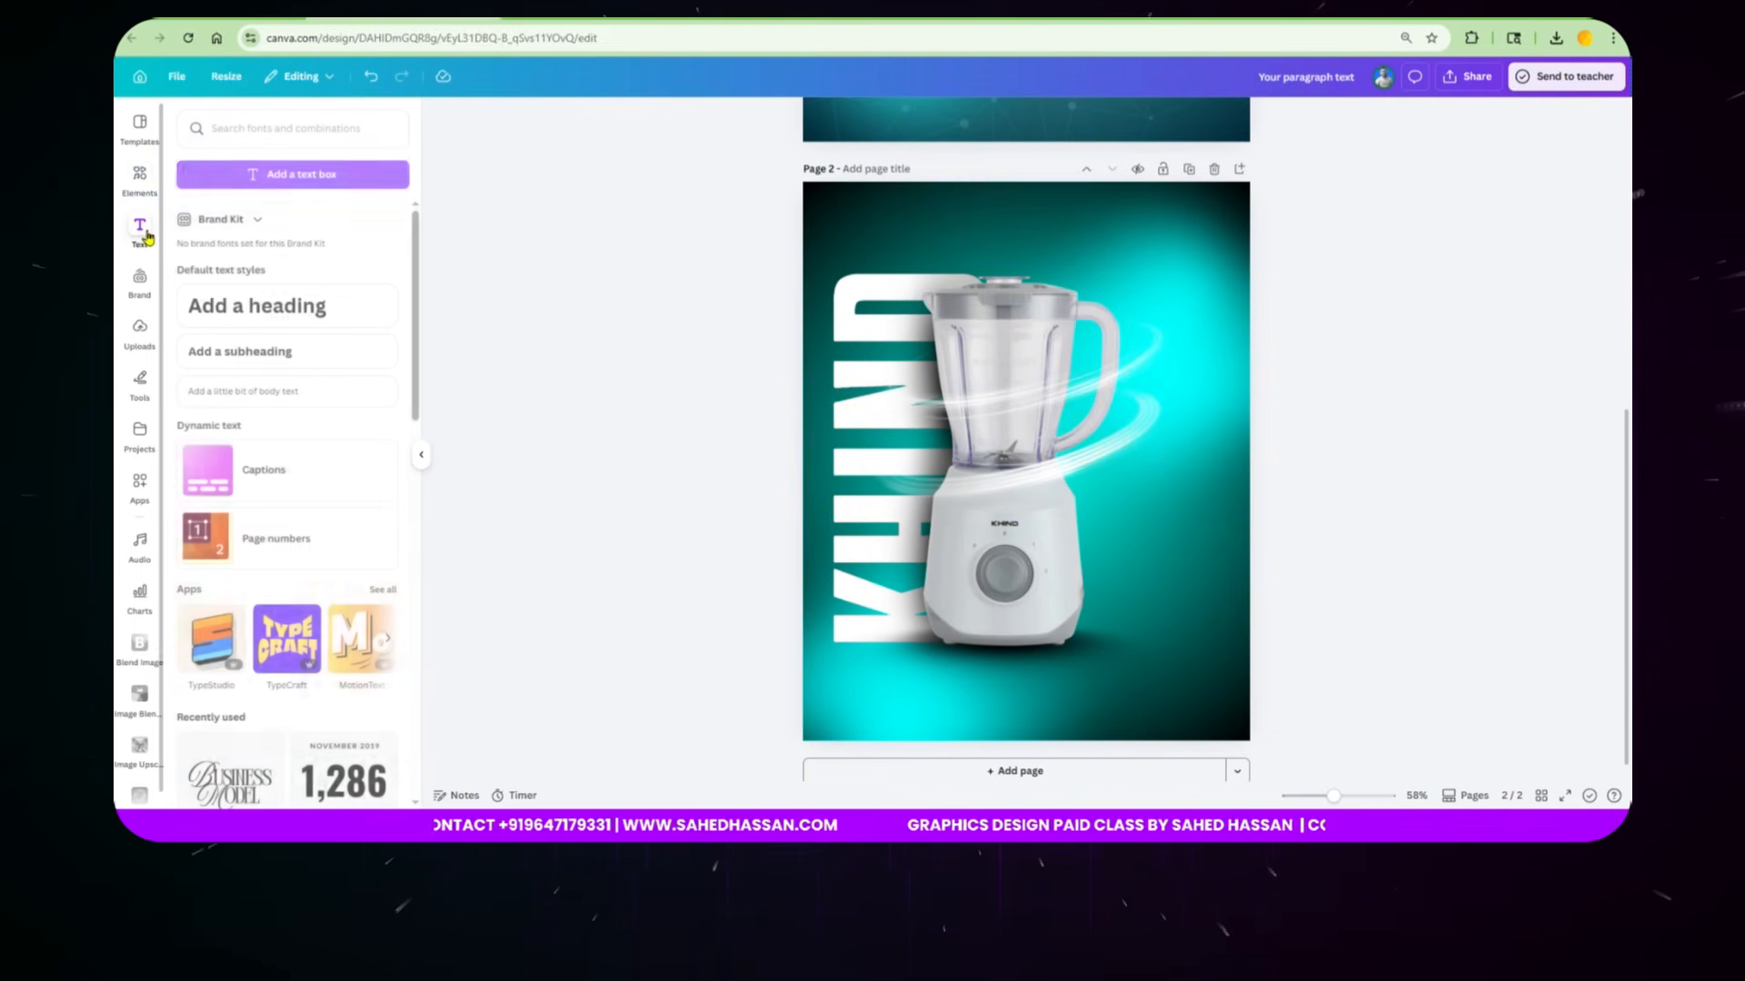
pyautogui.click(279, 349)
pyautogui.moveTo(1032, 473); pyautogui.dragTo(1094, 518)
# Step: Copy the "Materials" heading text from page 1 and paste it over the new text box's placeholder on page 2
pyautogui.doubleClick(1136, 507)
pyautogui.scroll(6, 1214, 530)
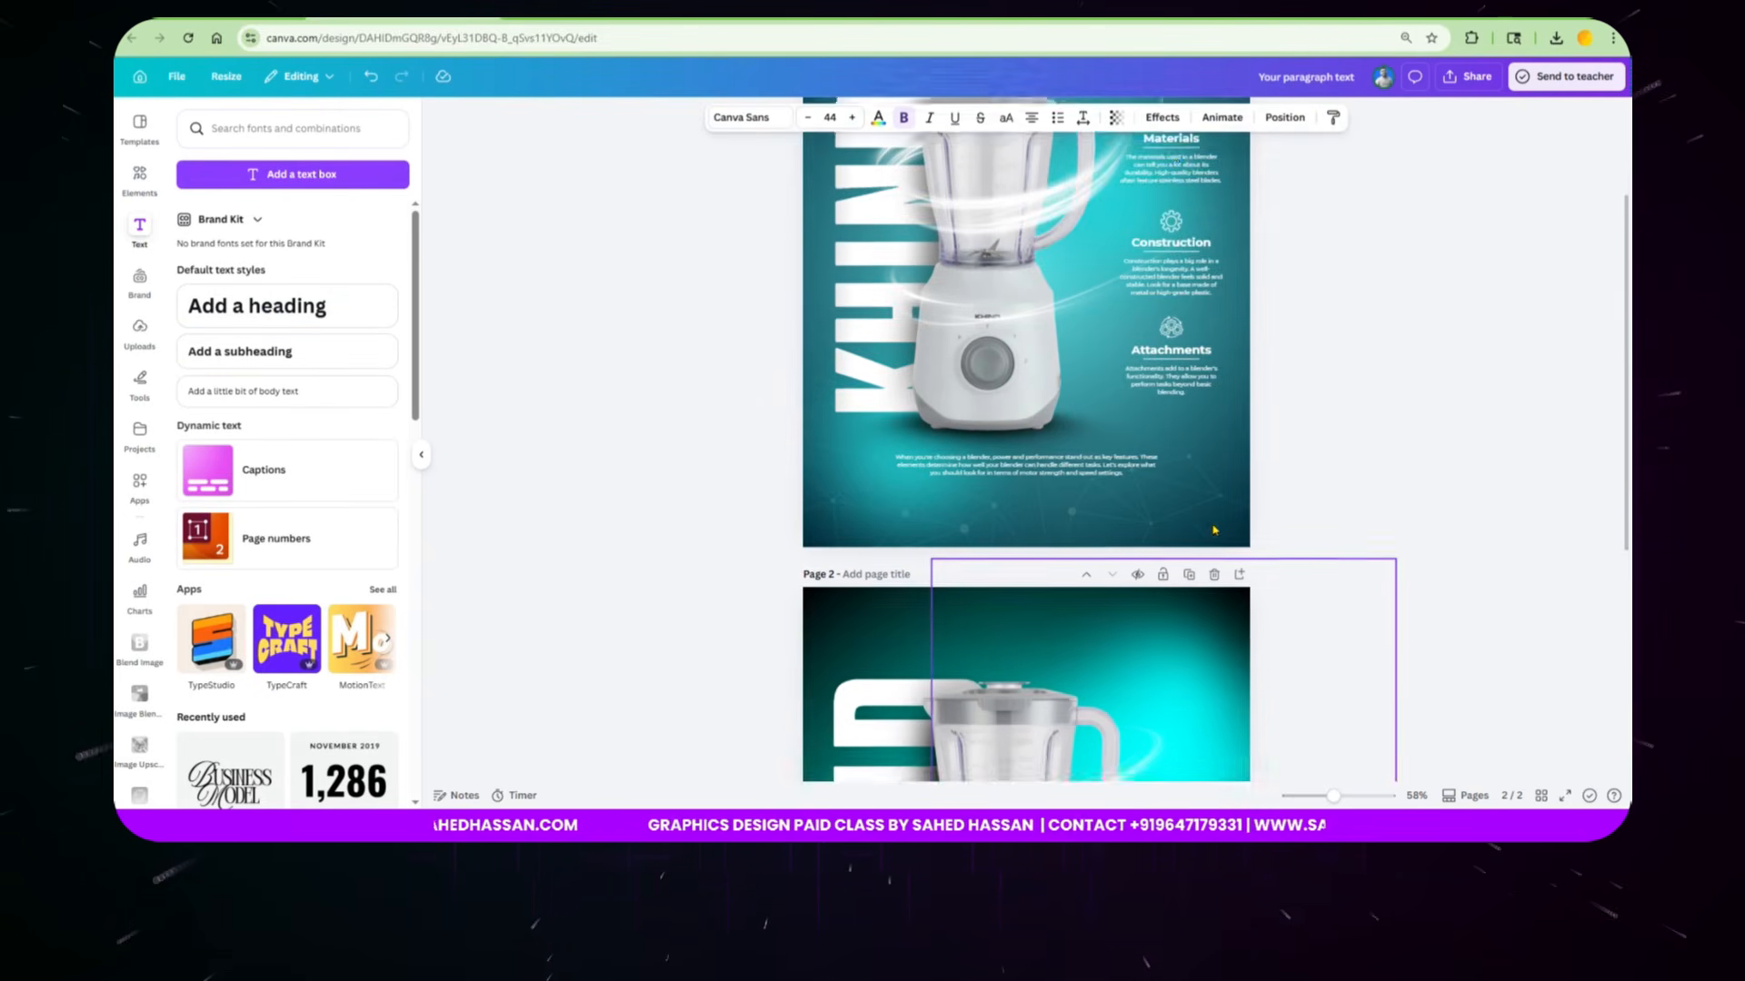
pyautogui.doubleClick(1171, 315)
pyautogui.hotkey('ctrl', 'c')
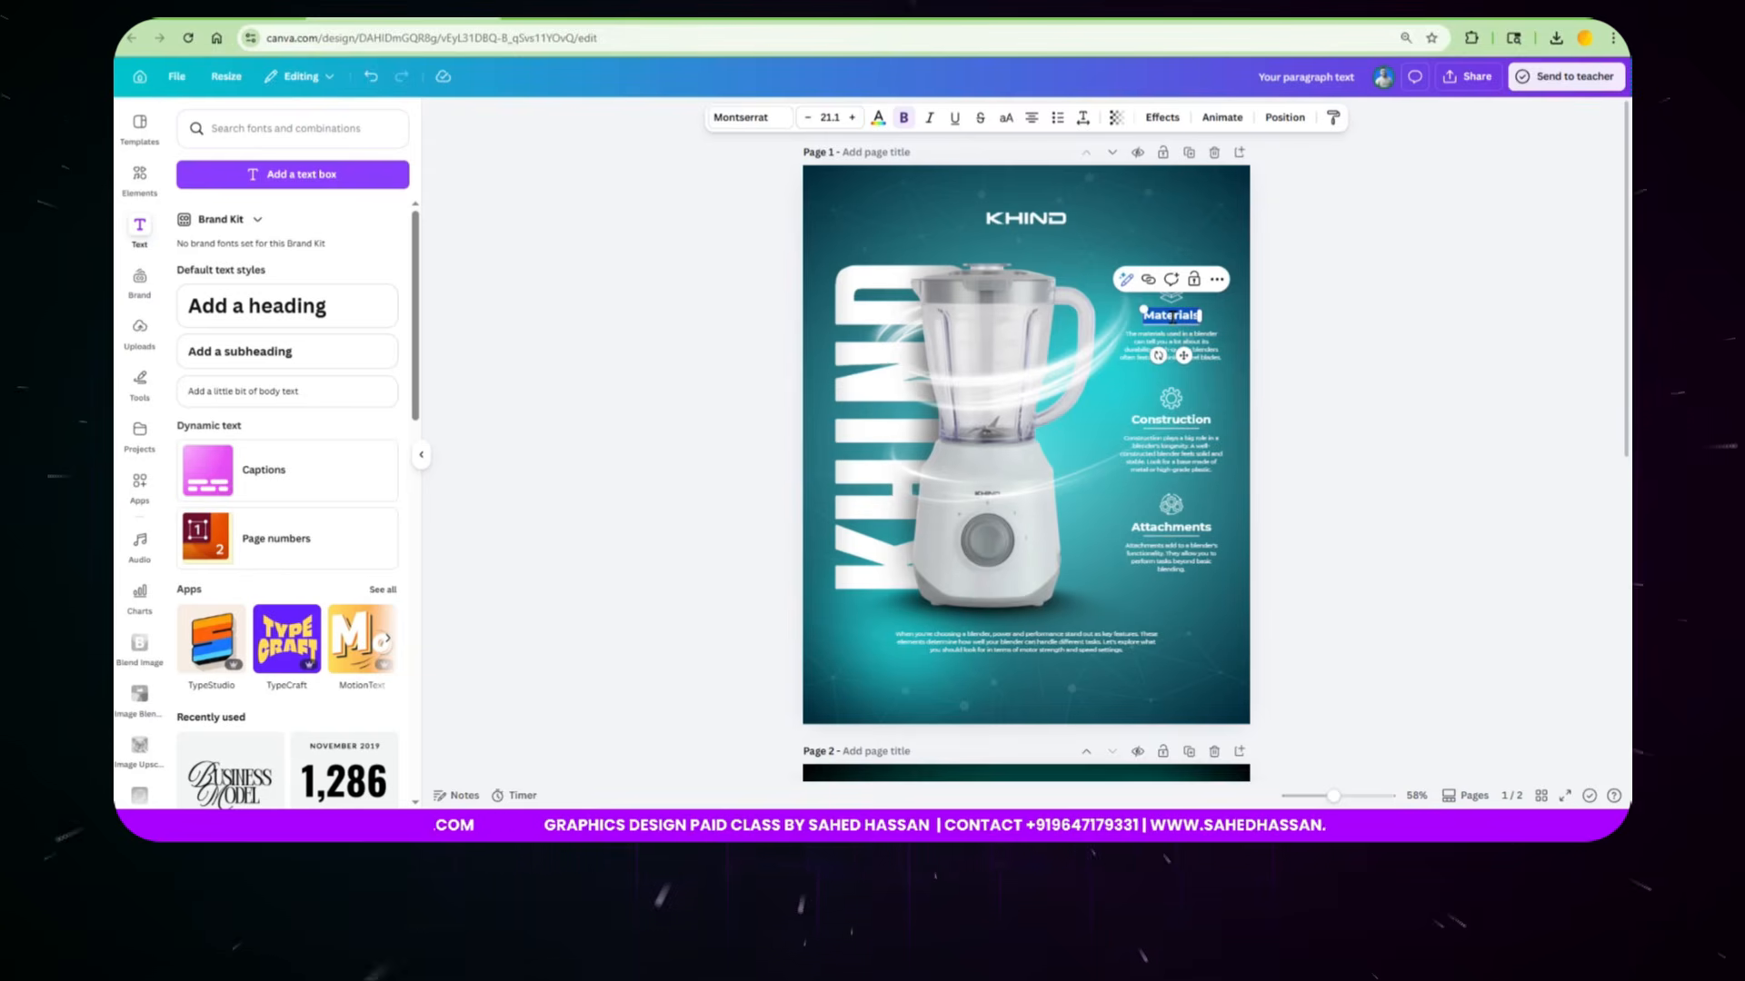
pyautogui.click(1336, 428)
pyautogui.scroll(-6, 1336, 454)
pyautogui.click(1124, 550)
pyautogui.doubleClick(1124, 550)
pyautogui.hotkey('ctrl', 'v')
pyautogui.click(1426, 526)
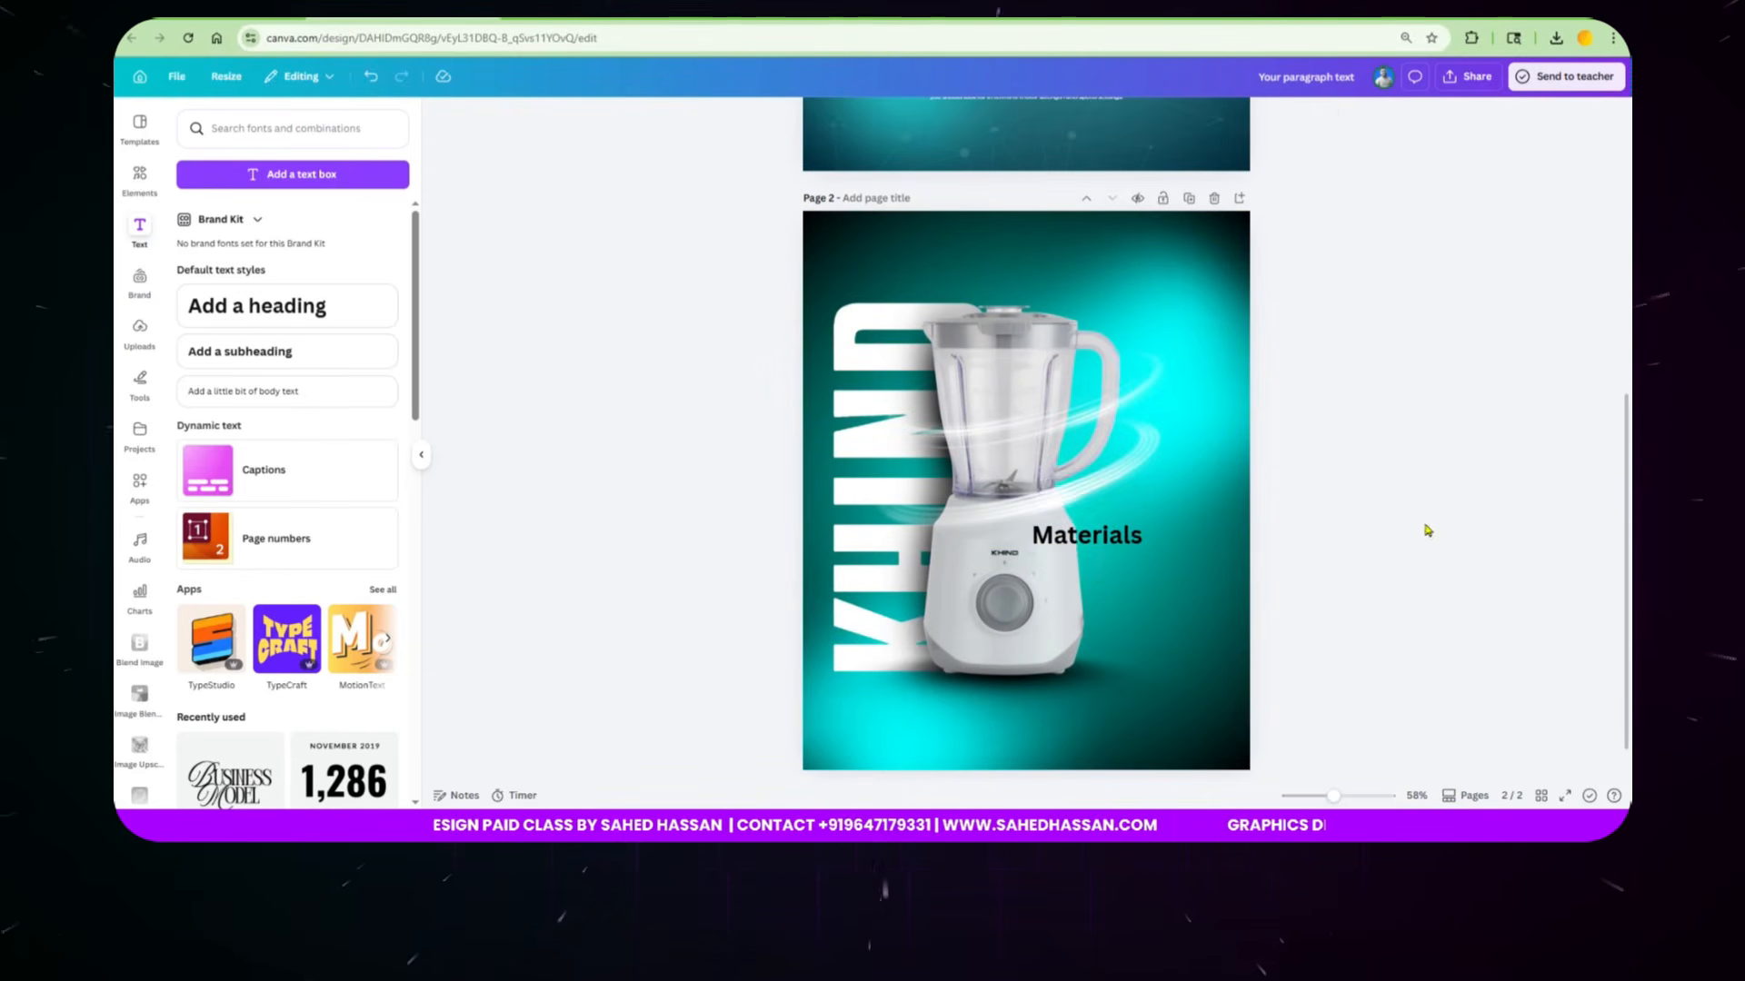
# Step: Recolor the page 2 "Materials" heading white and set its font to Montserrat
pyautogui.click(1116, 550)
pyautogui.scroll(5, 1104, 549)
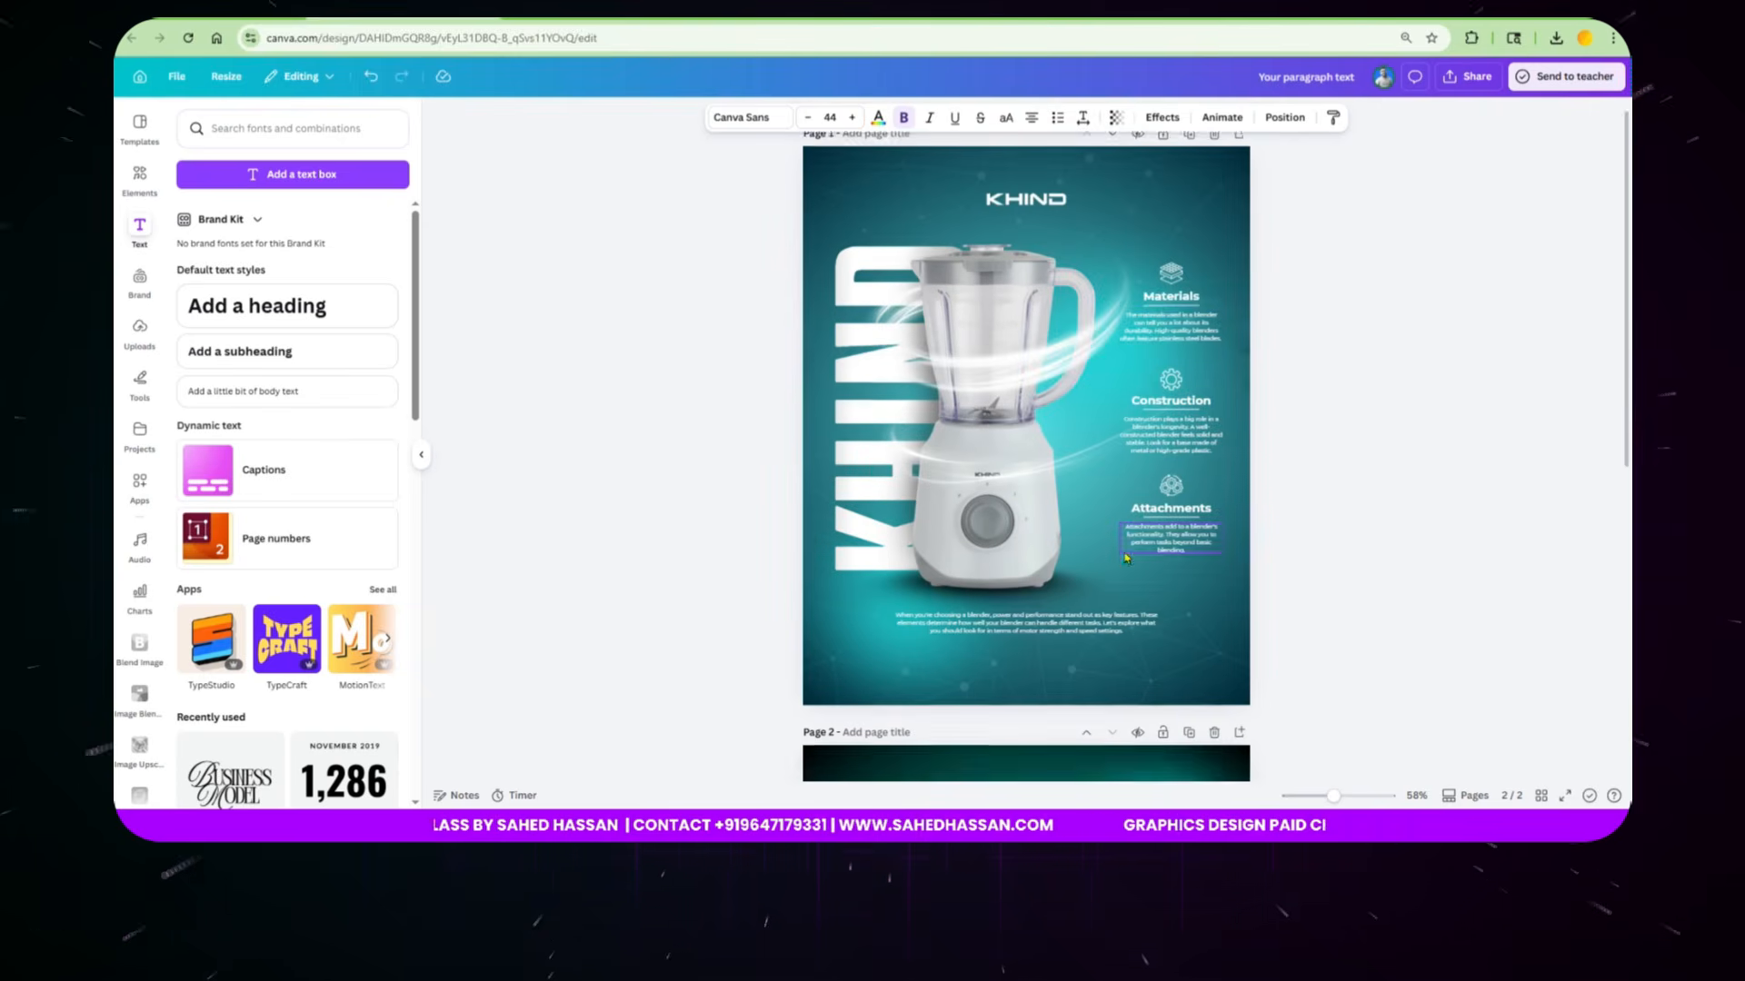
pyautogui.scroll(-5, 1153, 544)
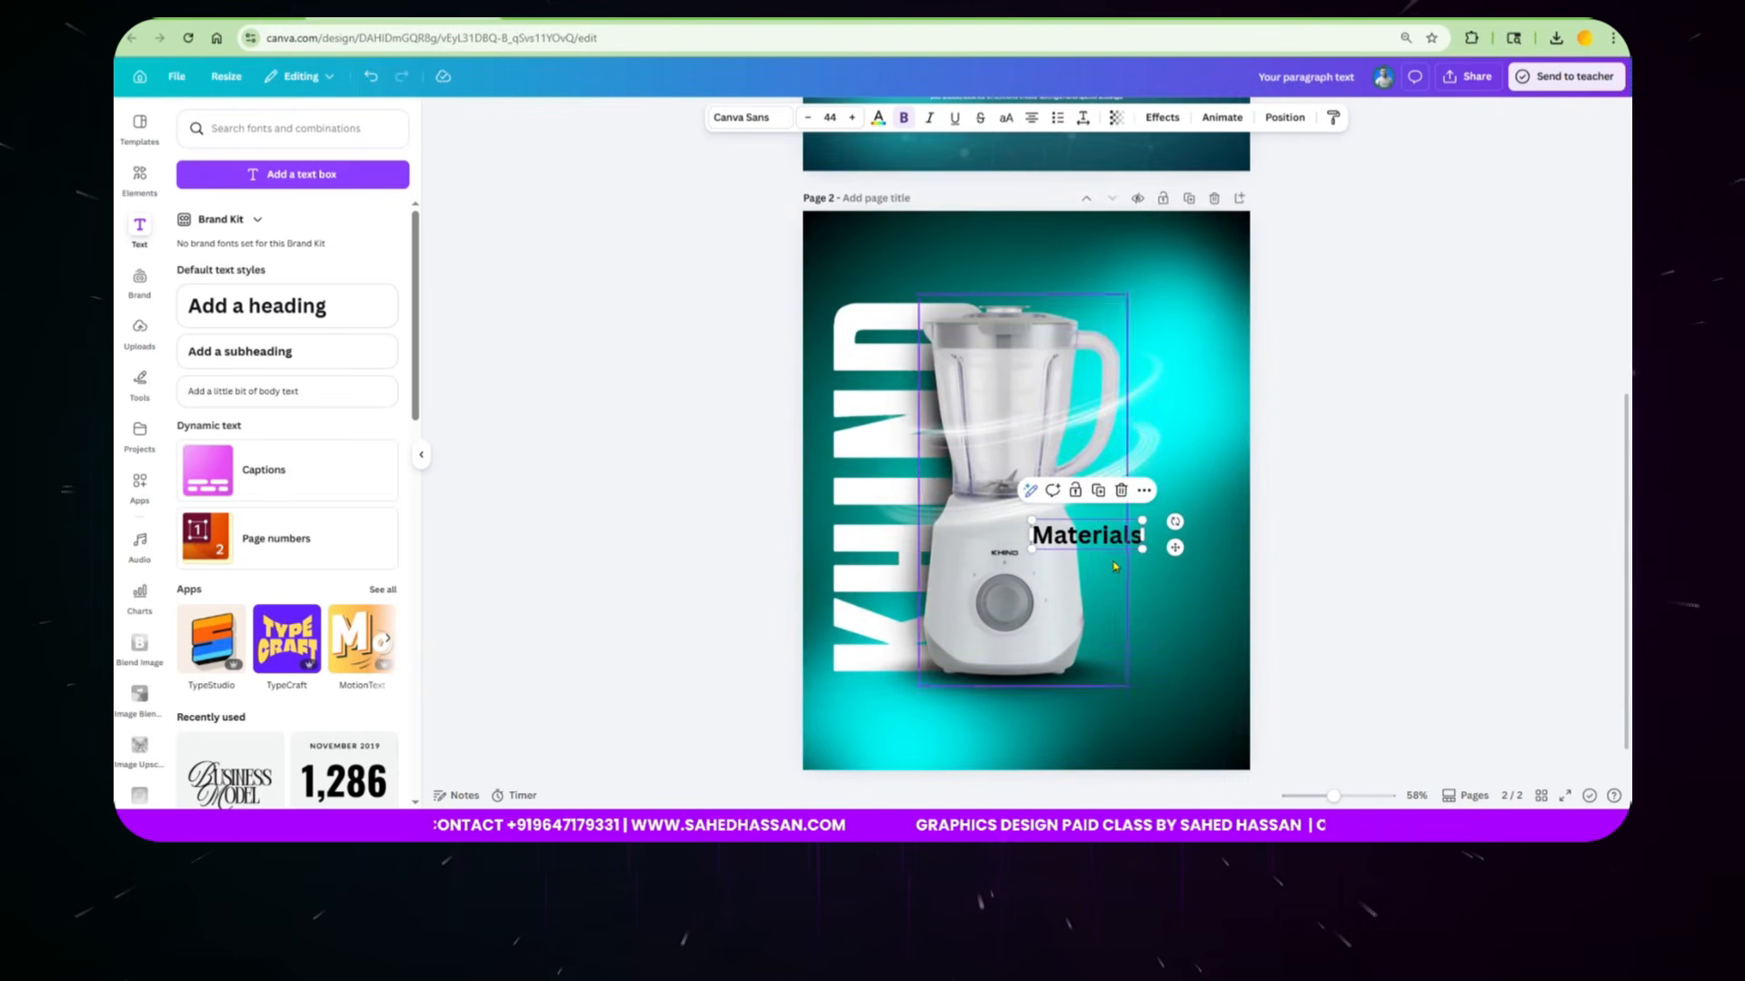
pyautogui.click(880, 121)
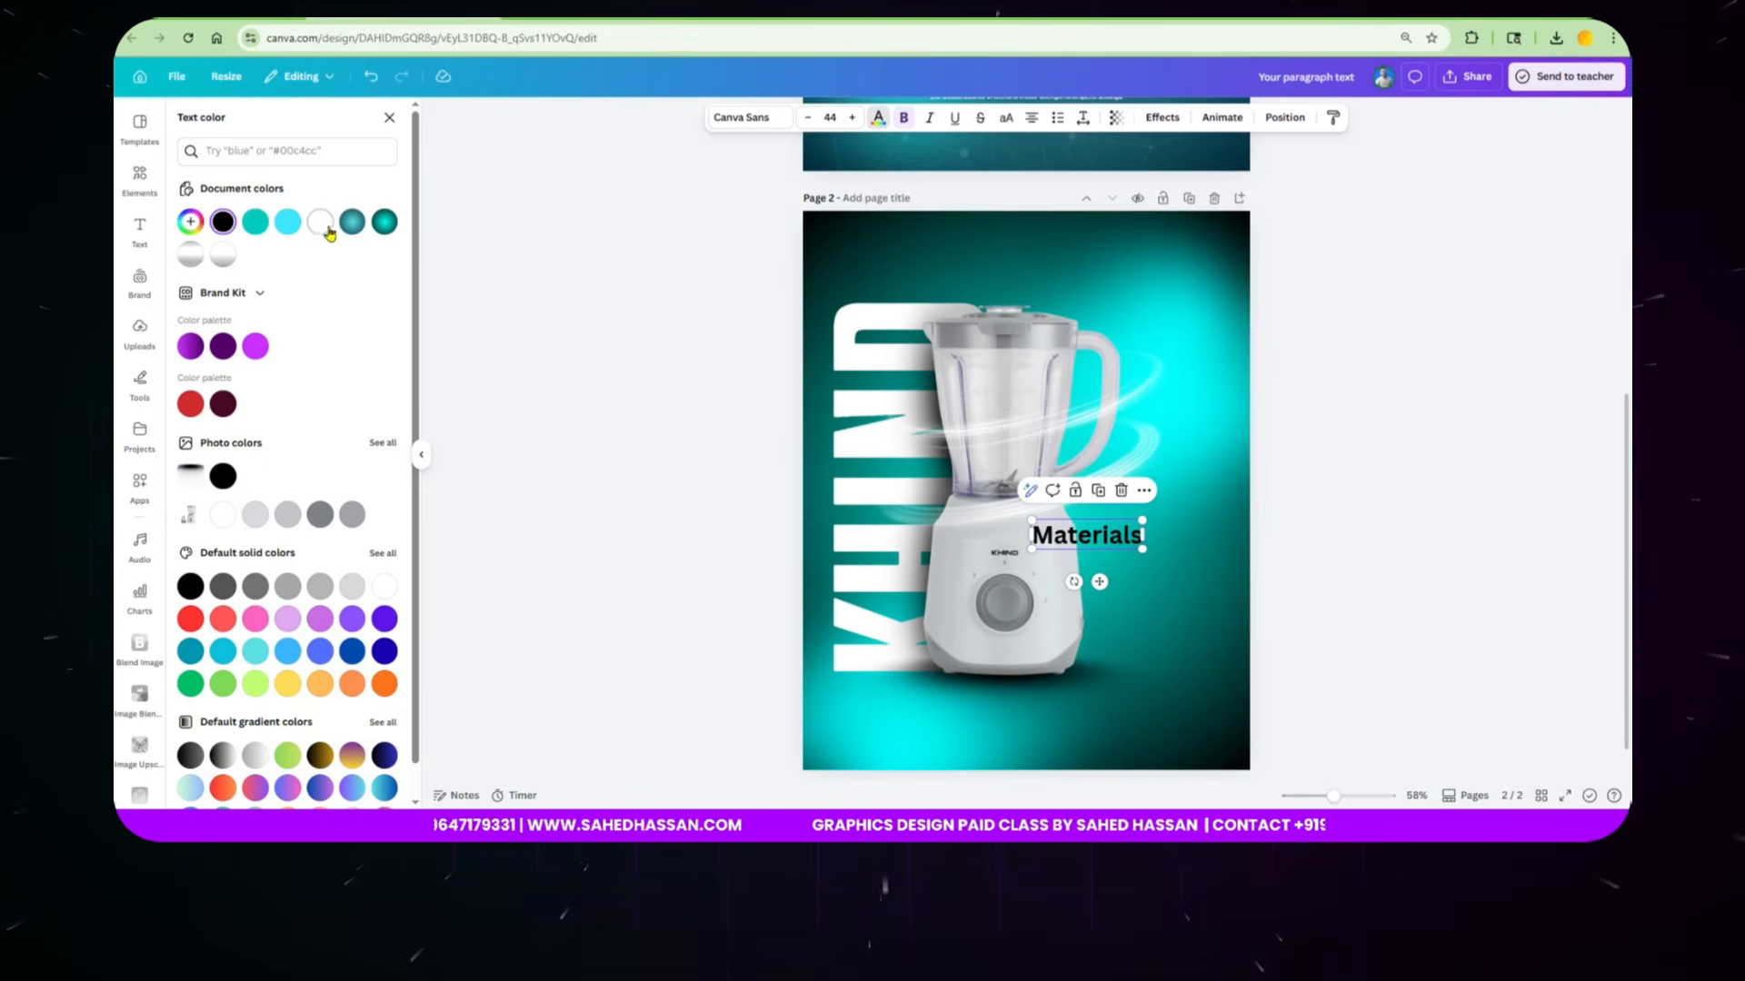
pyautogui.click(320, 222)
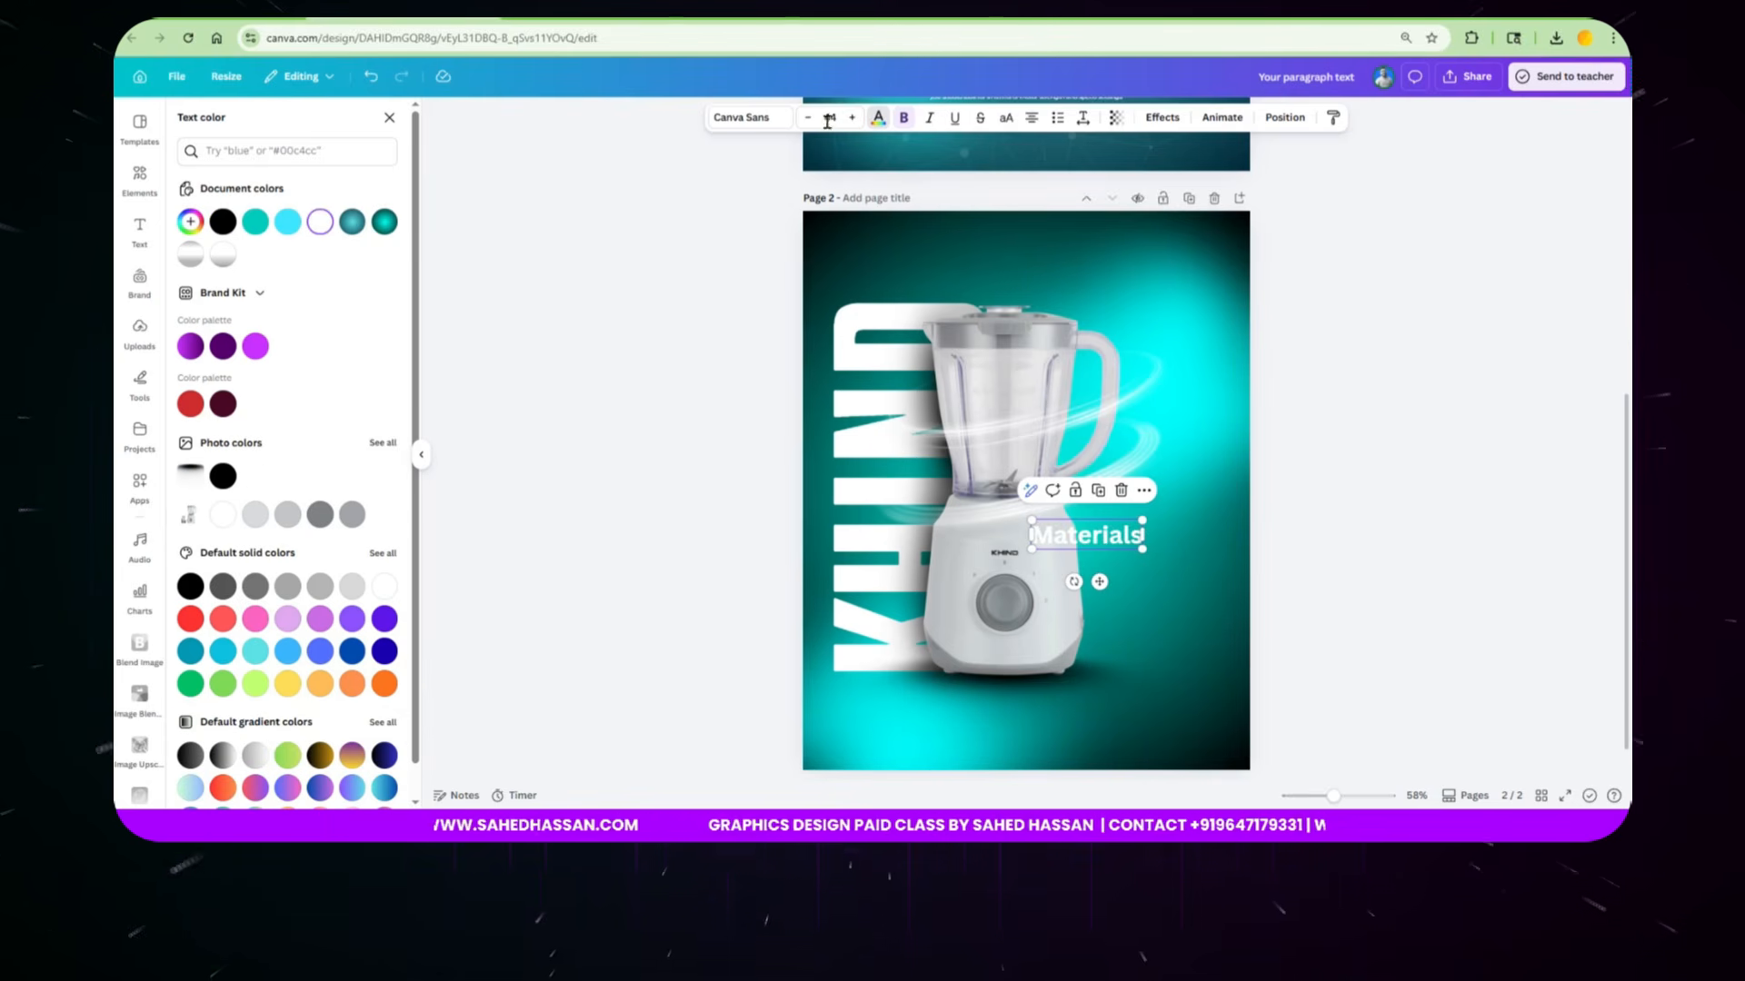
pyautogui.click(769, 125)
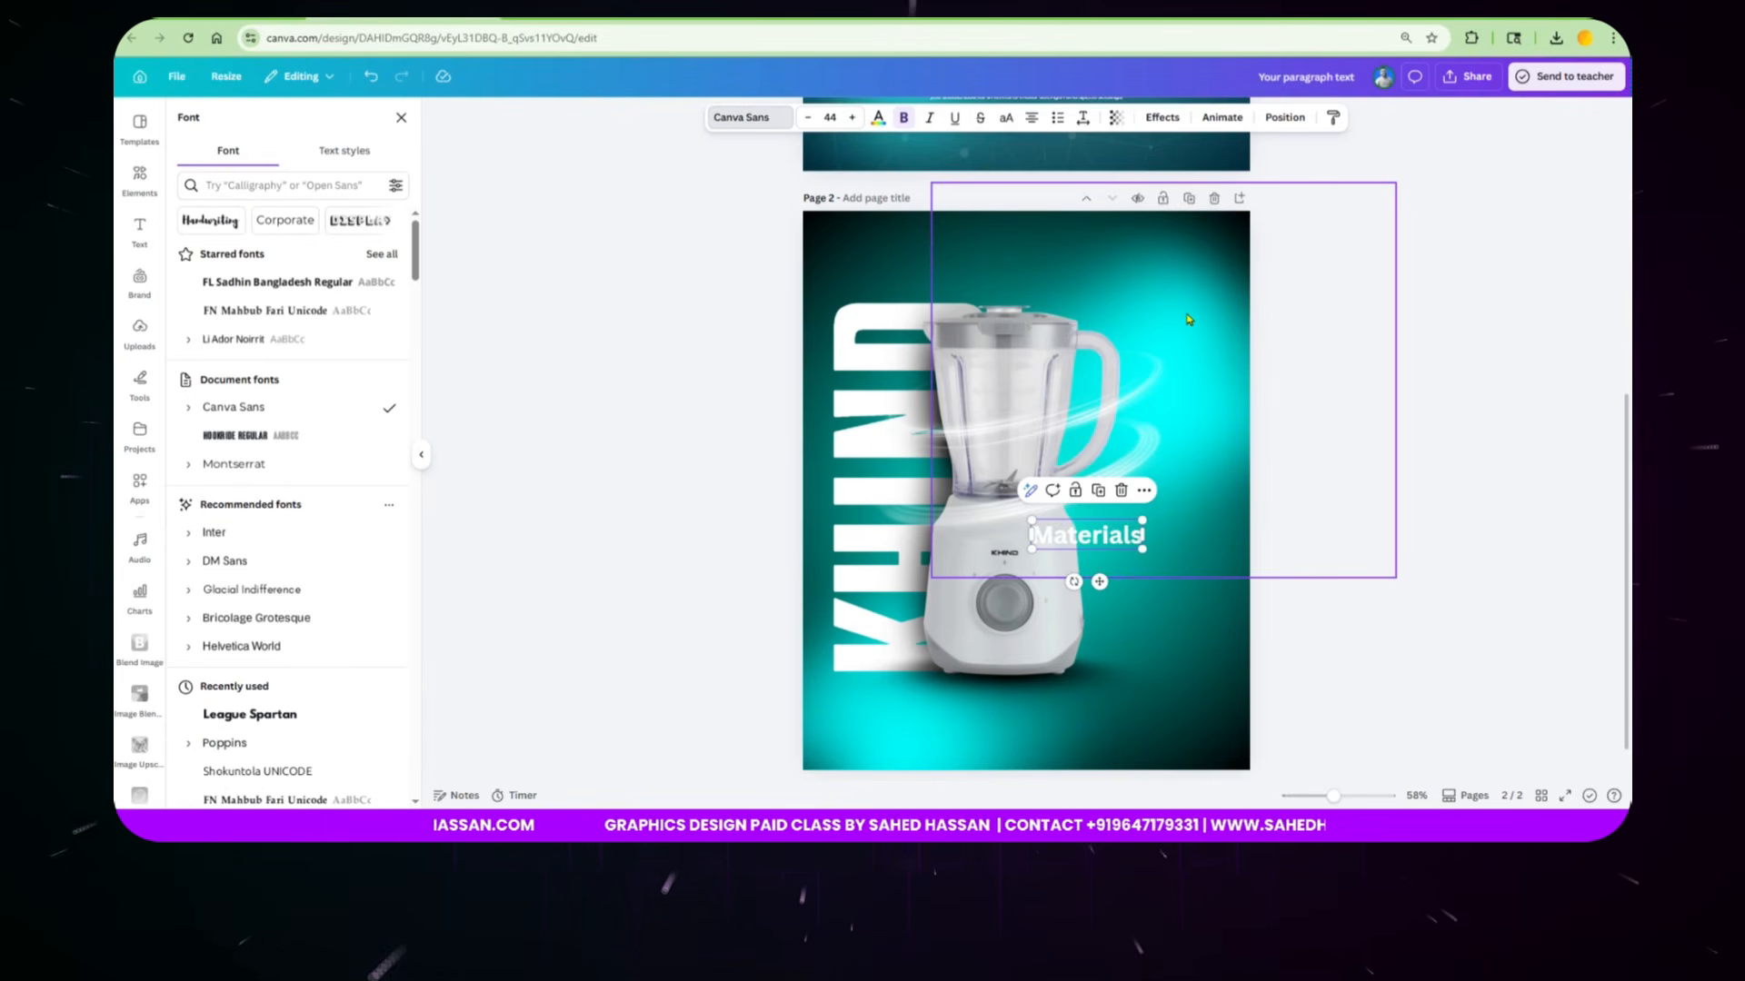
pyautogui.click(234, 465)
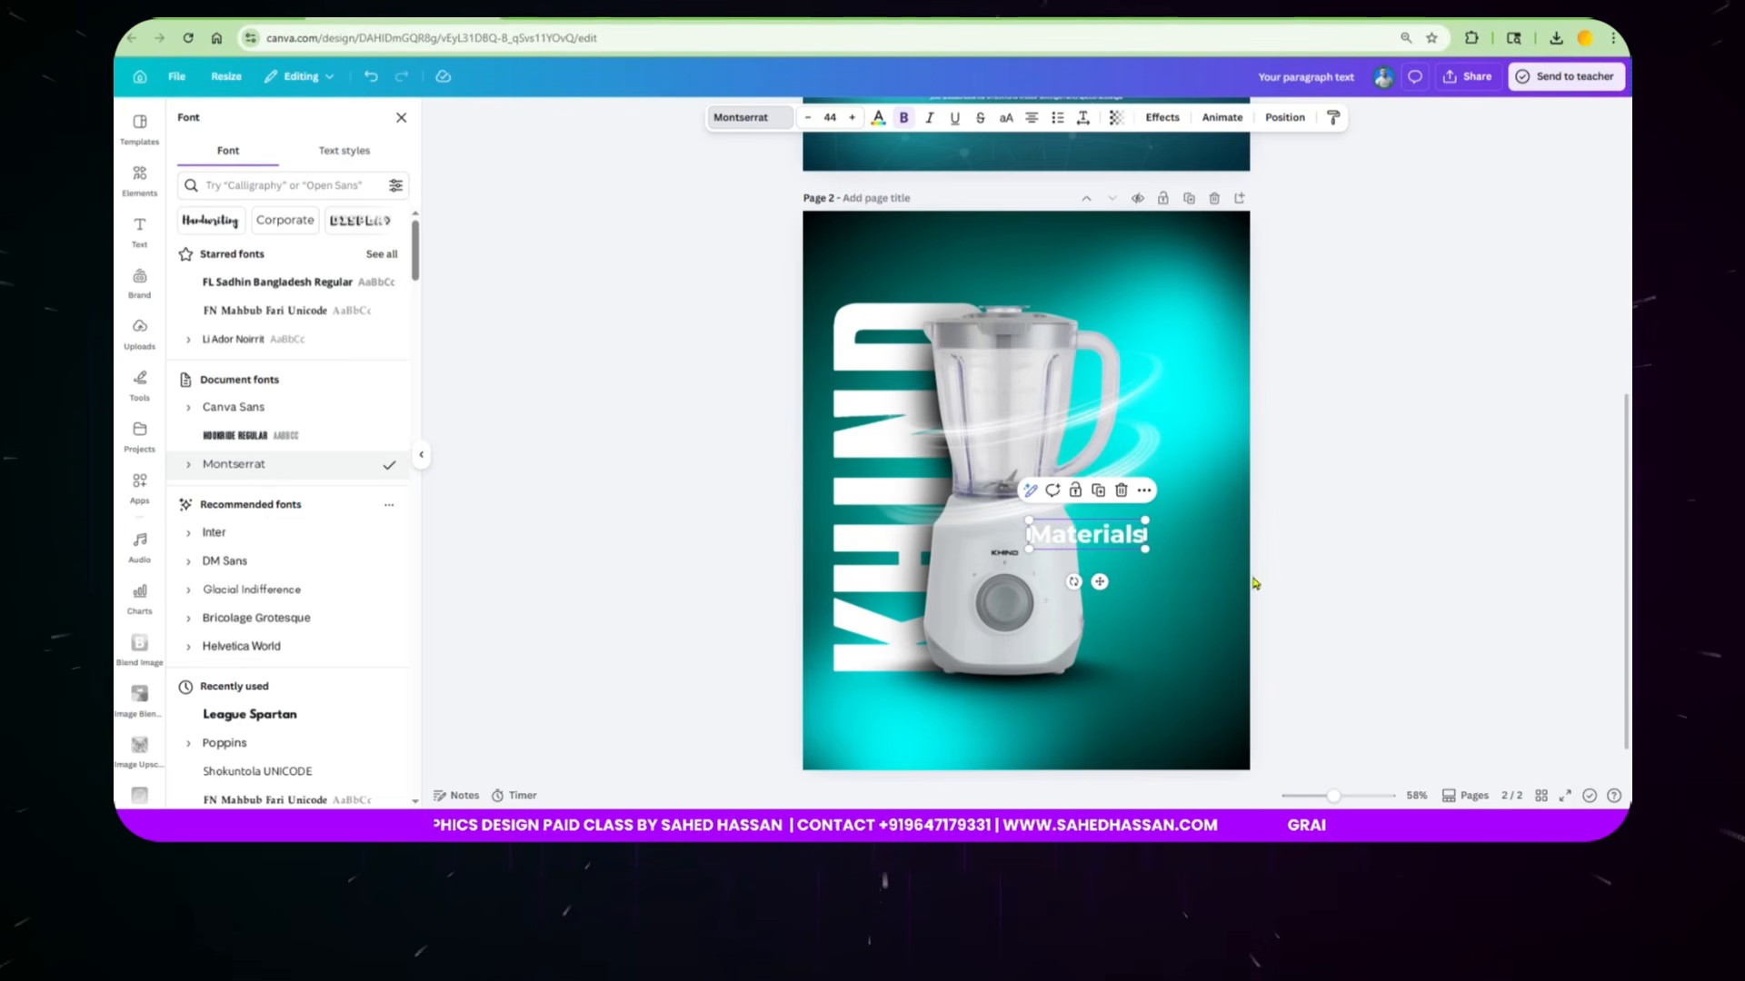
# Step: Shrink the "Materials" heading to about size 22 and place it over the cyan glow beside the blender's handle
pyautogui.scroll(5, 1036, 554)
pyautogui.moveTo(1031, 532); pyautogui.dragTo(1309, 216)
pyautogui.scroll(2, 1343, 353)
pyautogui.moveTo(1309, 387); pyautogui.dragTo(1303, 360)
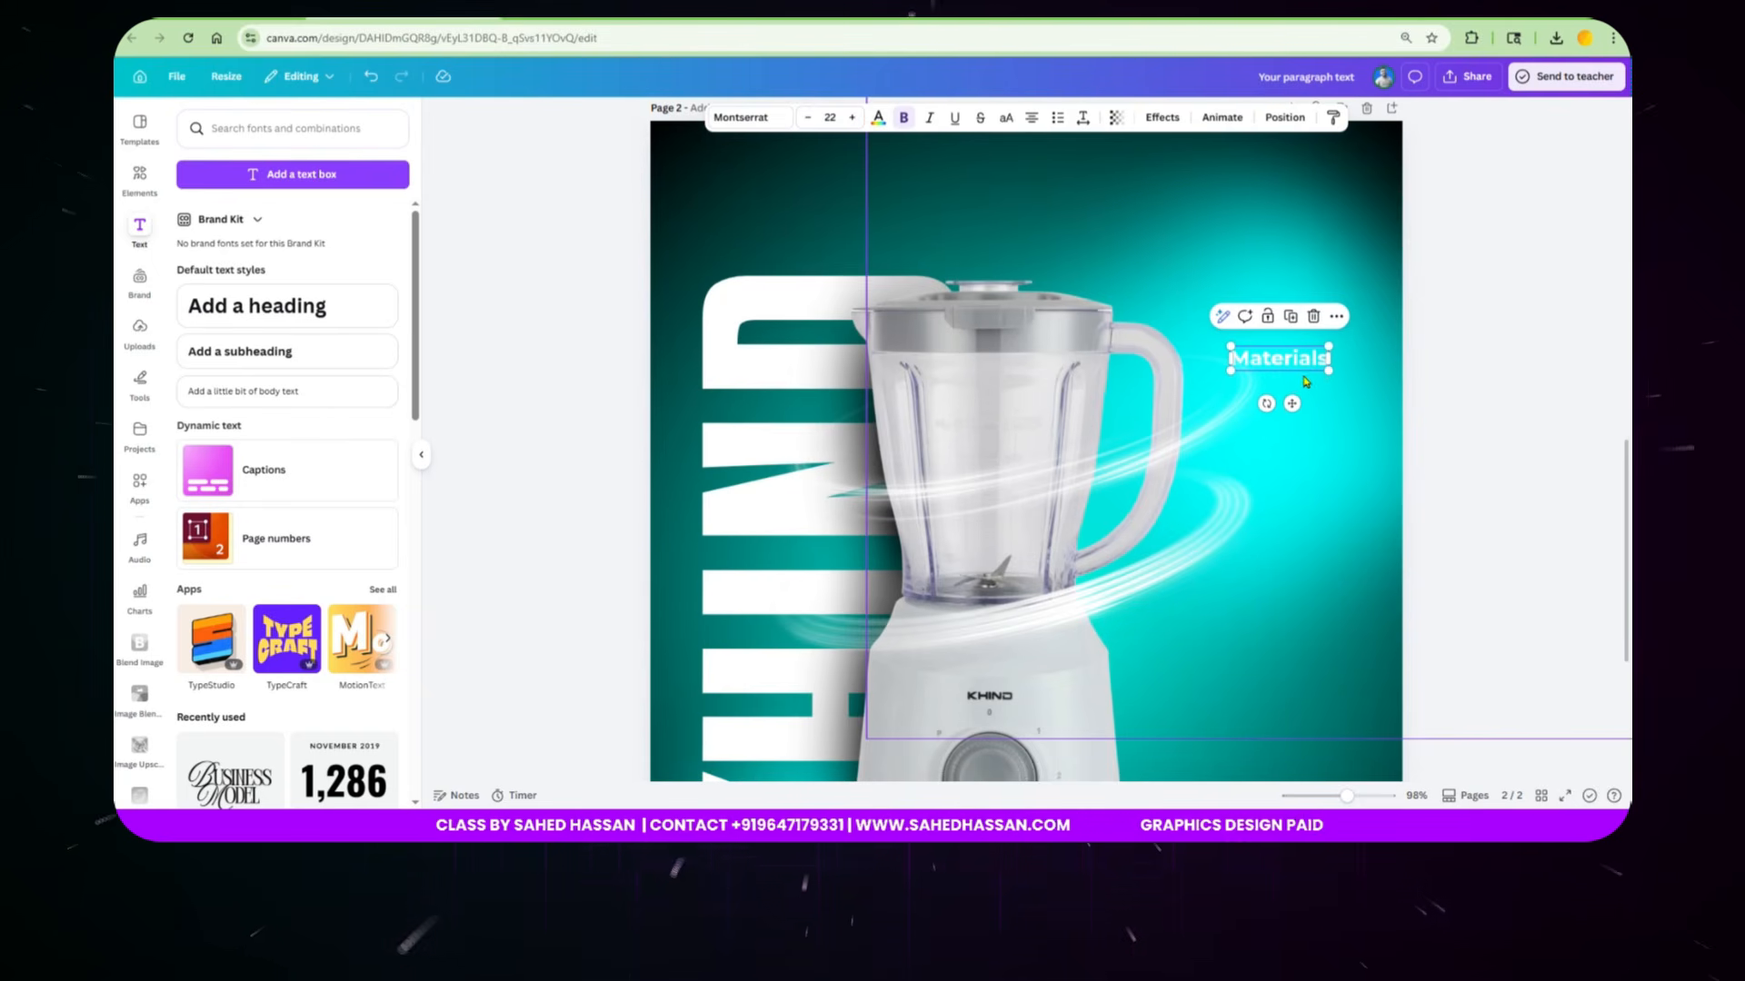
pyautogui.click(1438, 381)
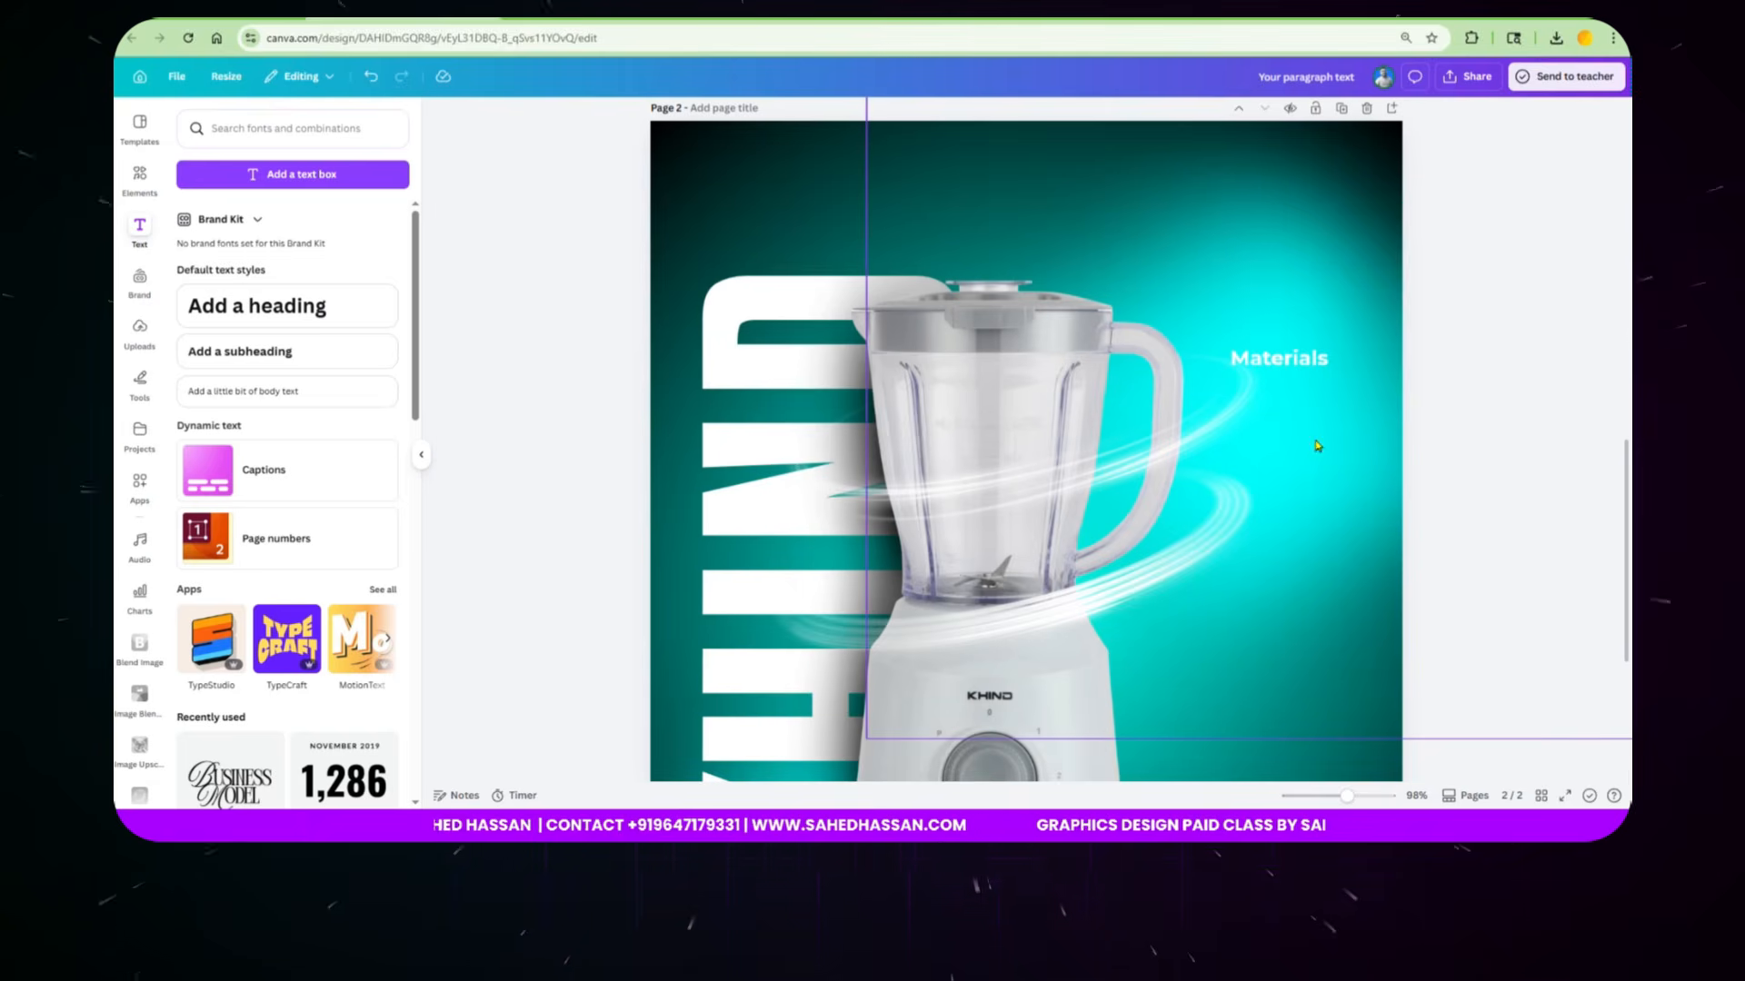
# Step: Add a plain solid line shape to page 2 and place it just beneath the "Materials" heading
pyautogui.click(1222, 624)
pyautogui.scroll(6, 1223, 623)
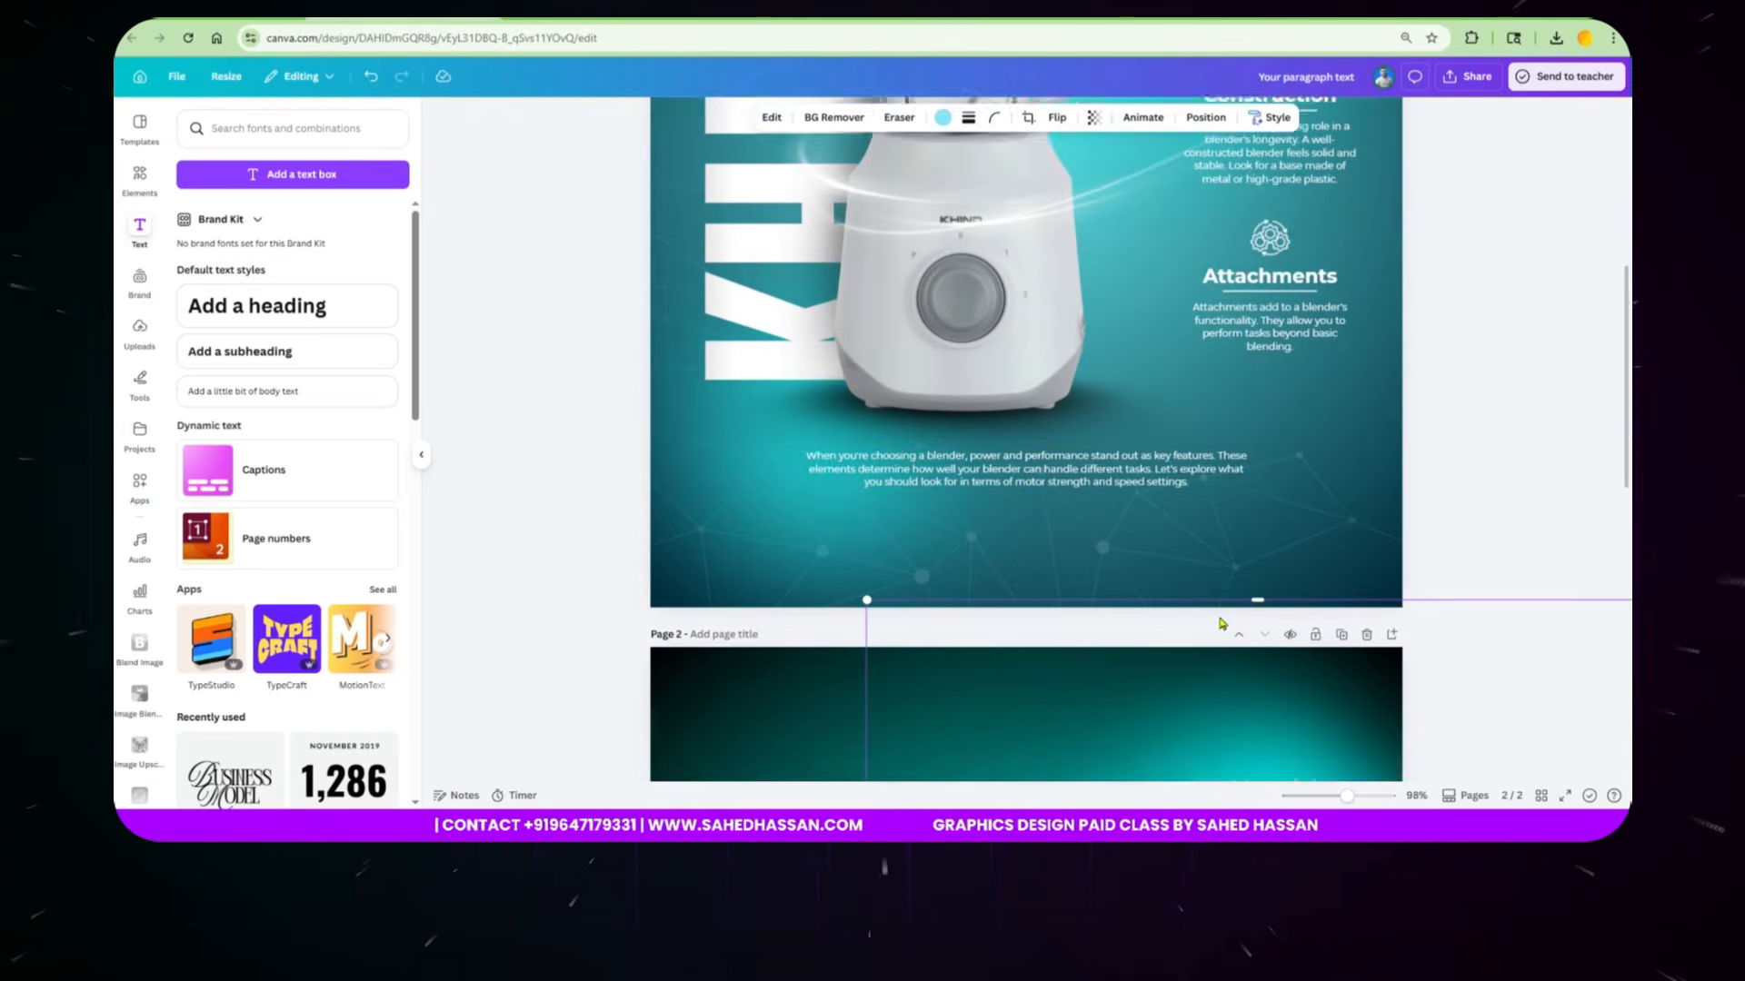
pyautogui.scroll(-6, 1246, 333)
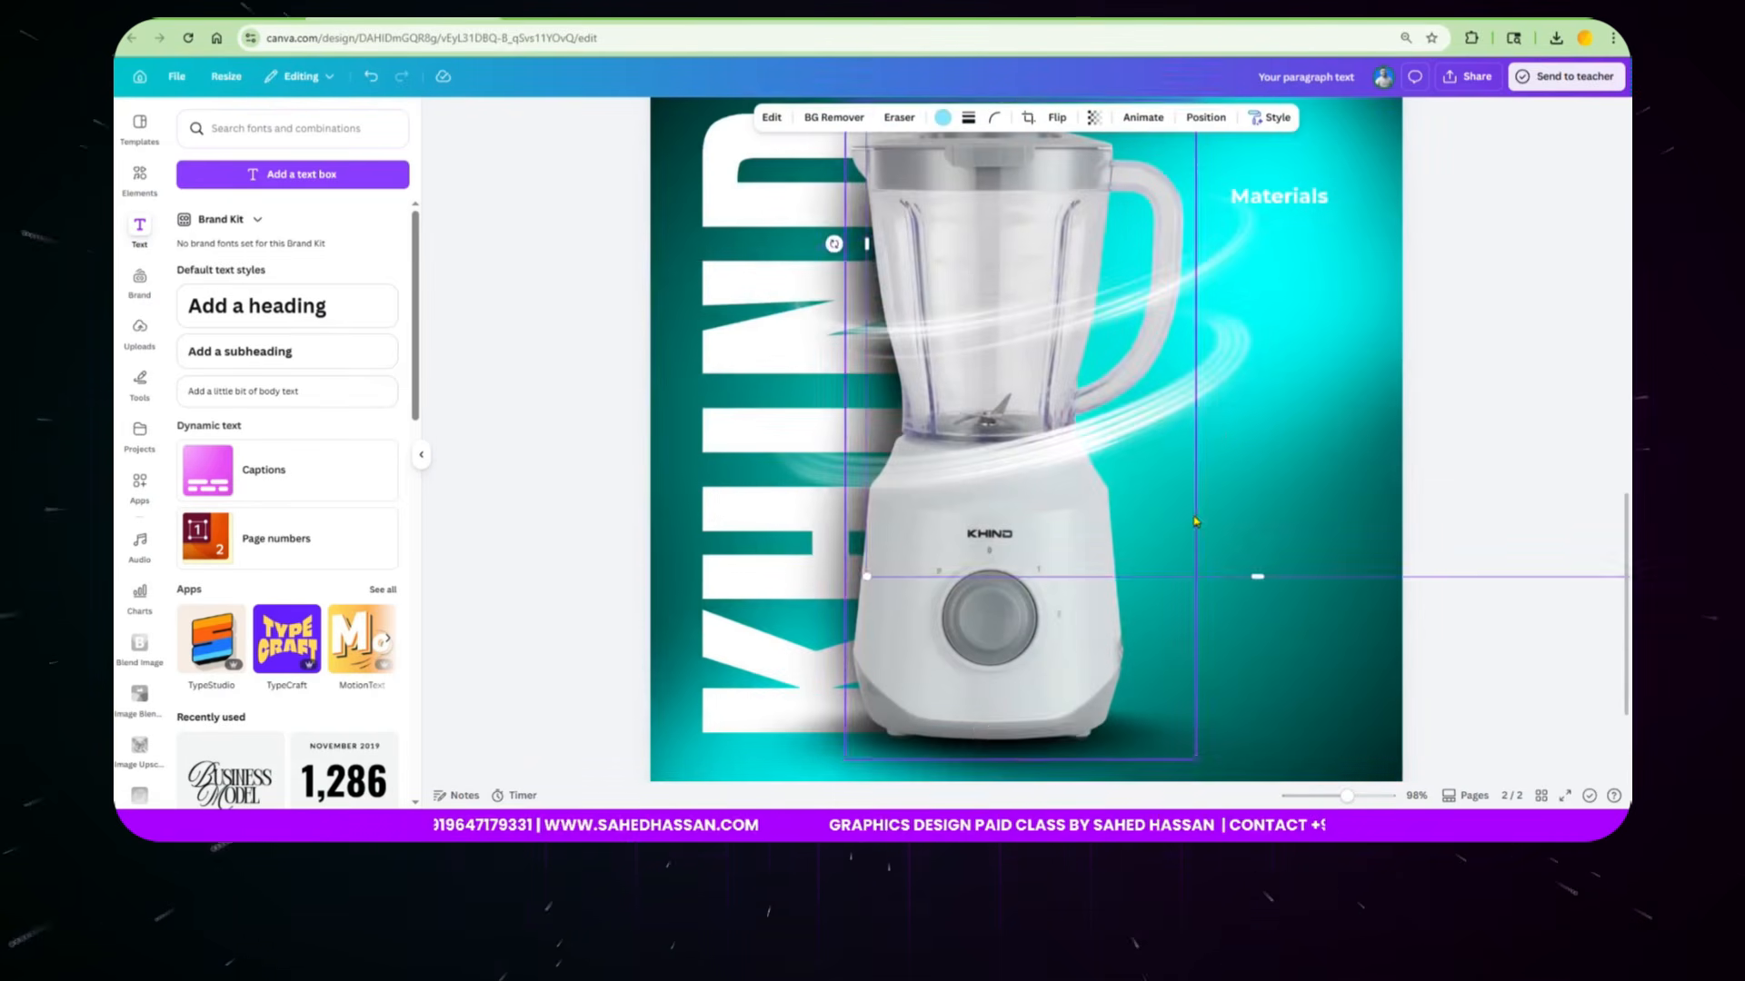
pyautogui.click(141, 172)
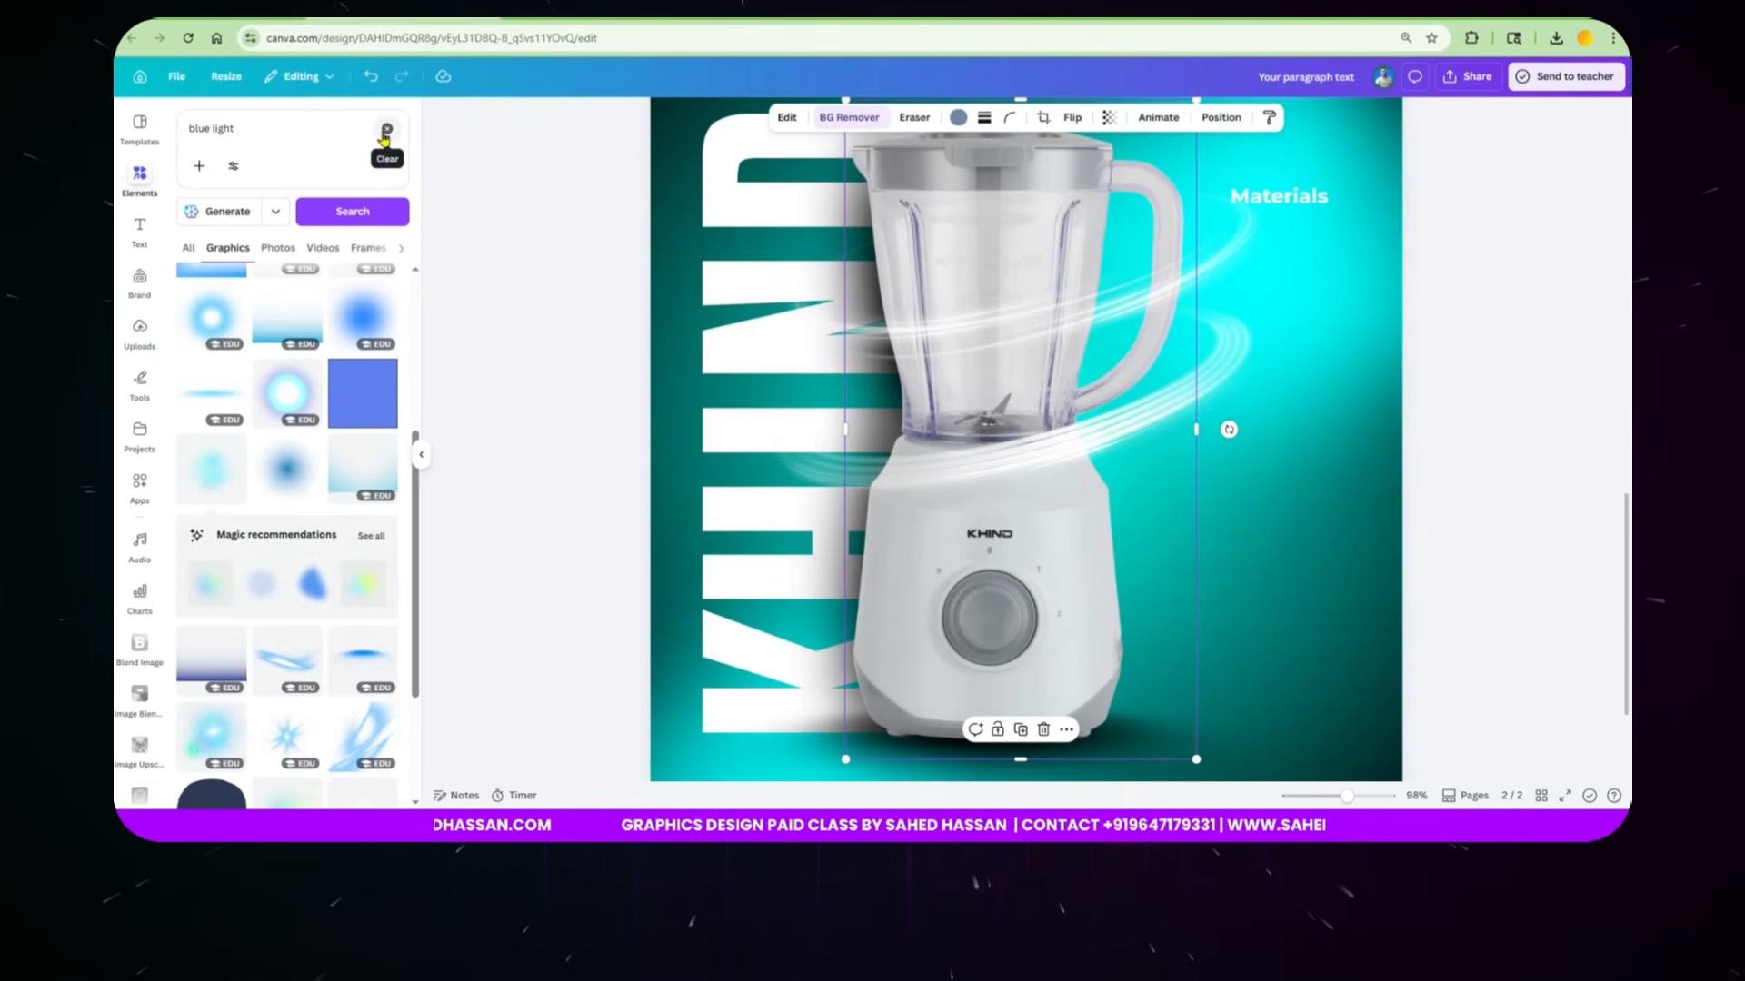
pyautogui.click(385, 132)
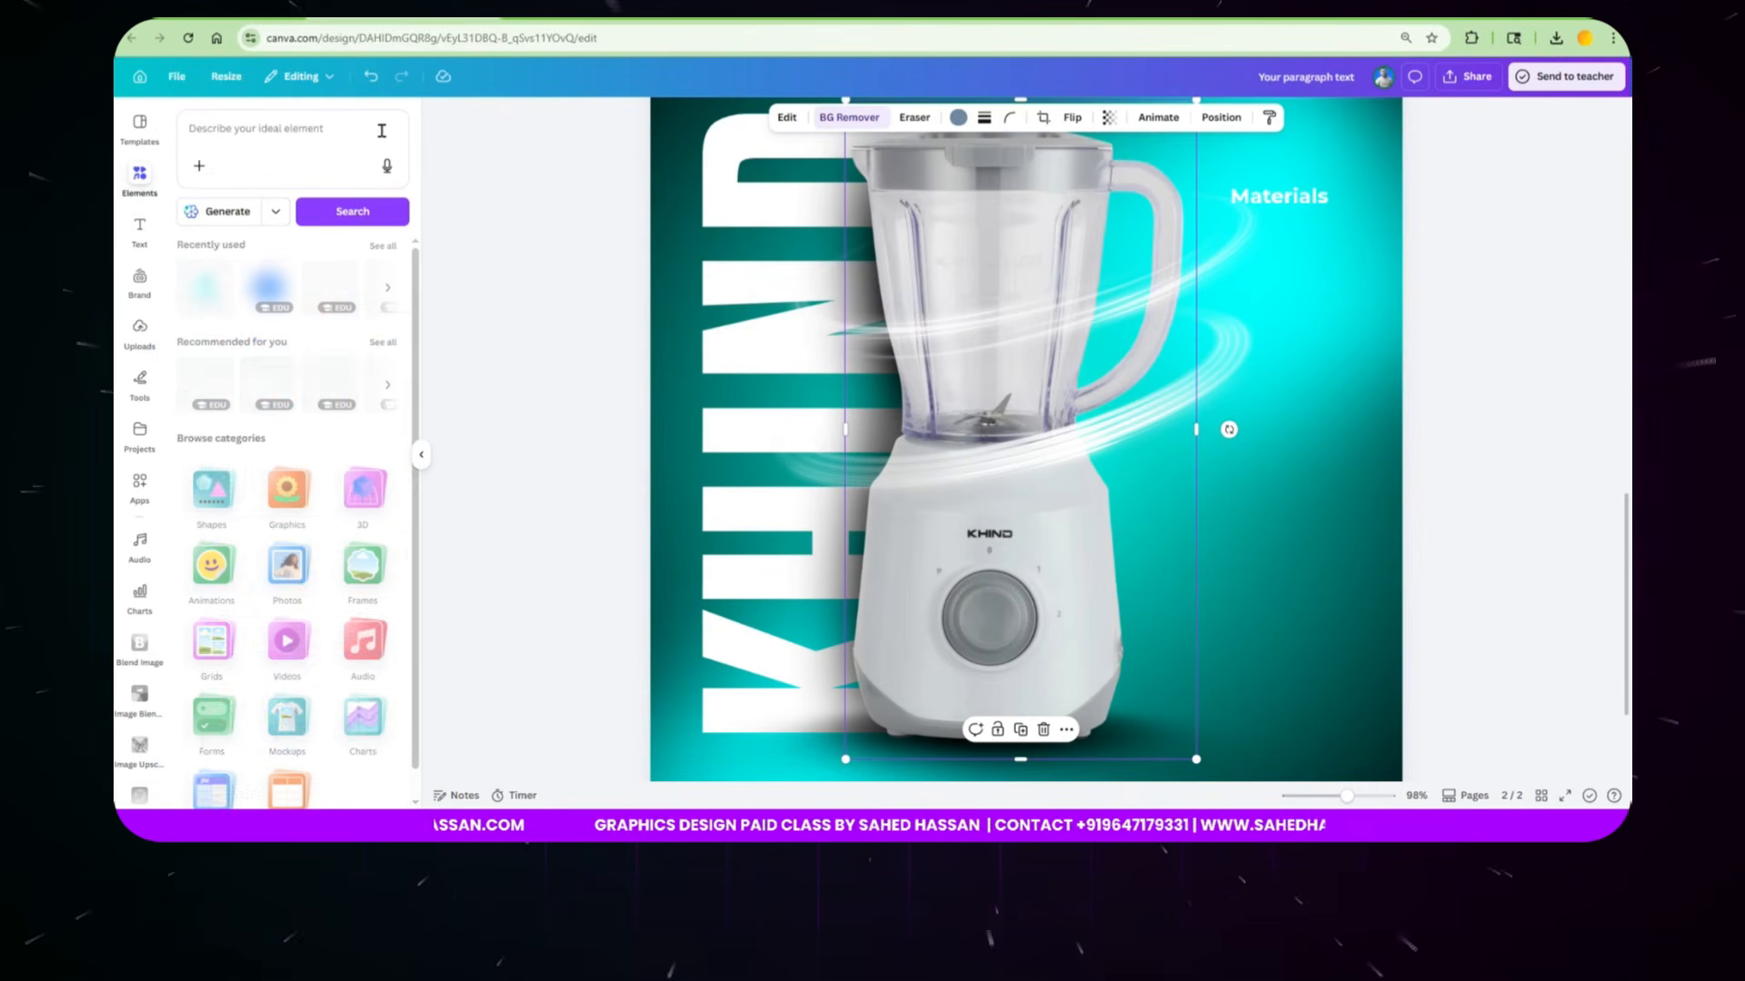
pyautogui.click(212, 496)
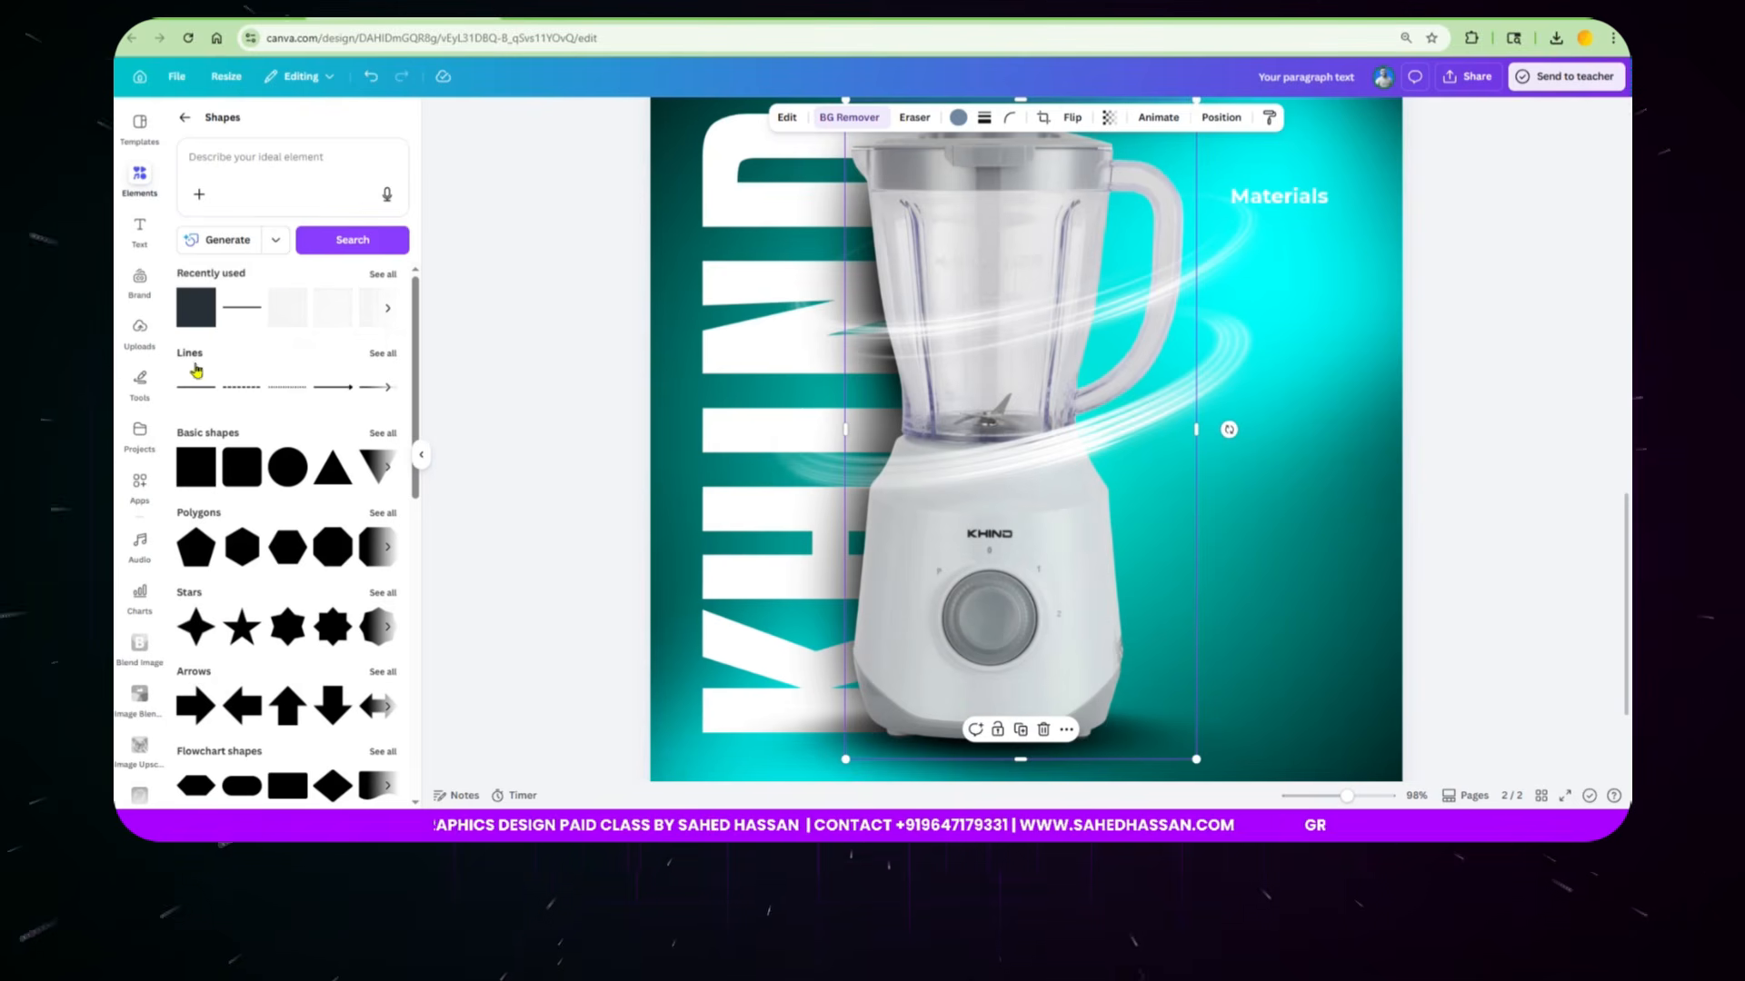
pyautogui.click(197, 387)
pyautogui.moveTo(1055, 448)
pyautogui.mouseDown()
pyautogui.moveTo(1250, 313)
pyautogui.moveTo(1294, 249)
pyautogui.mouseUp()
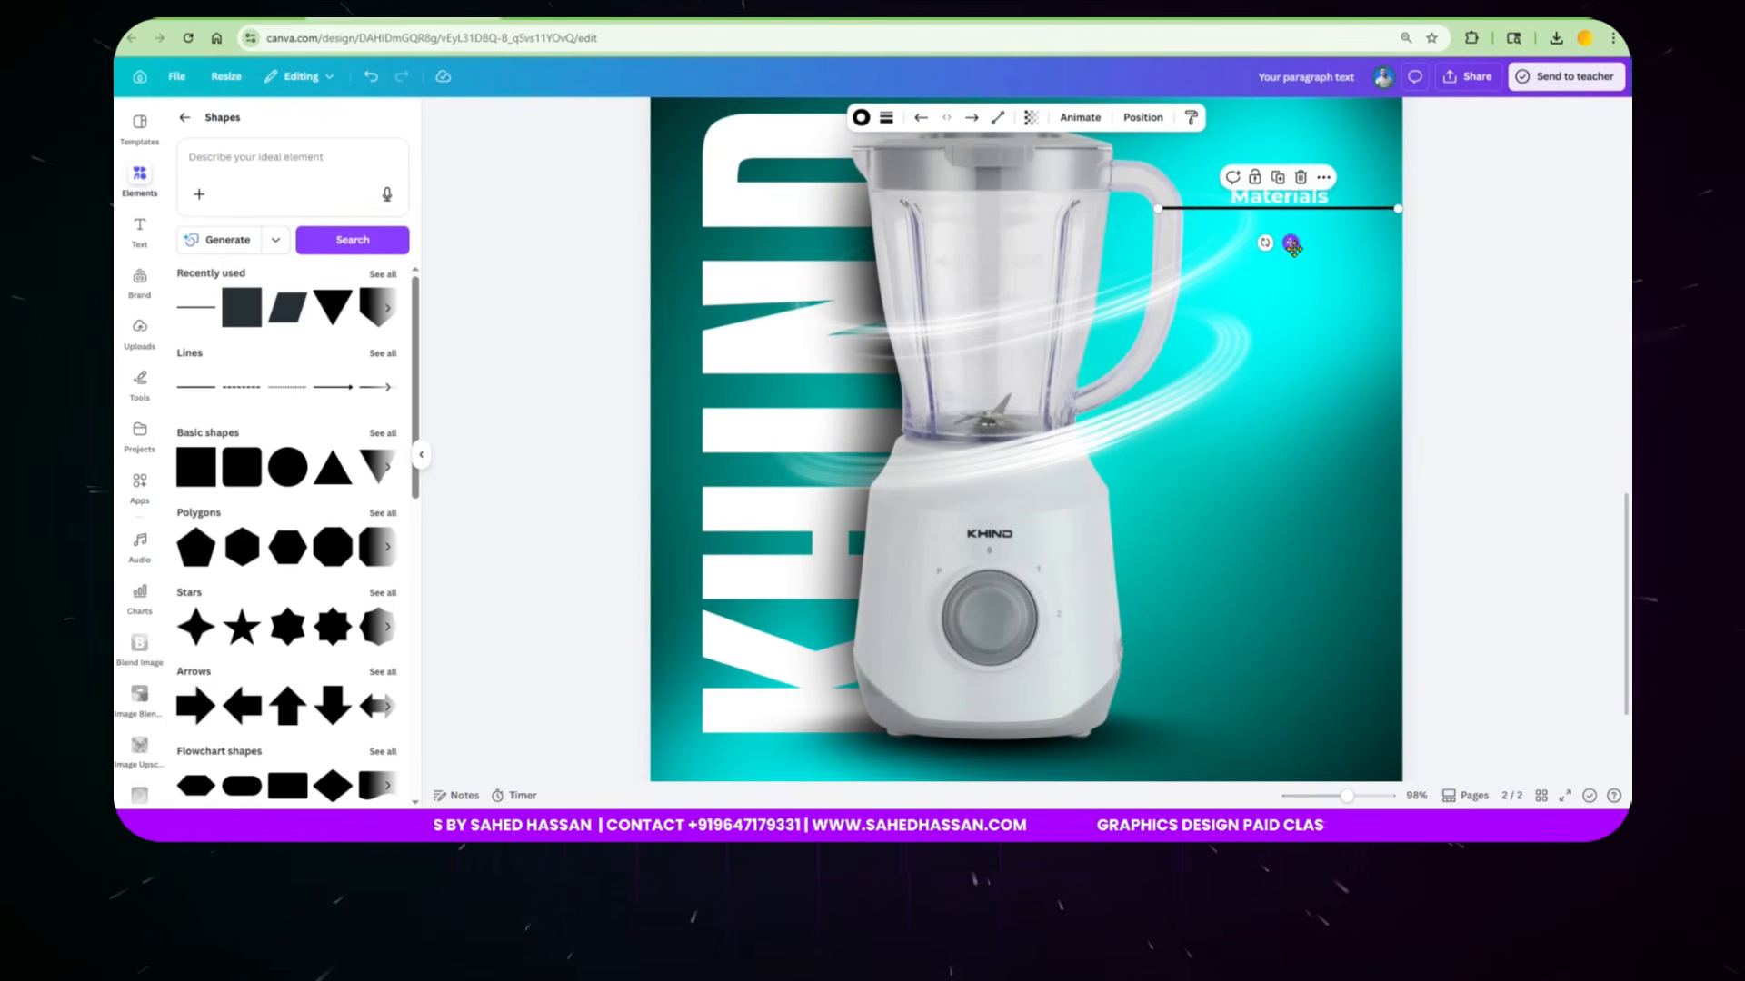
# Step: Set the line's stroke weight to 2 and its color to white
pyautogui.click(886, 117)
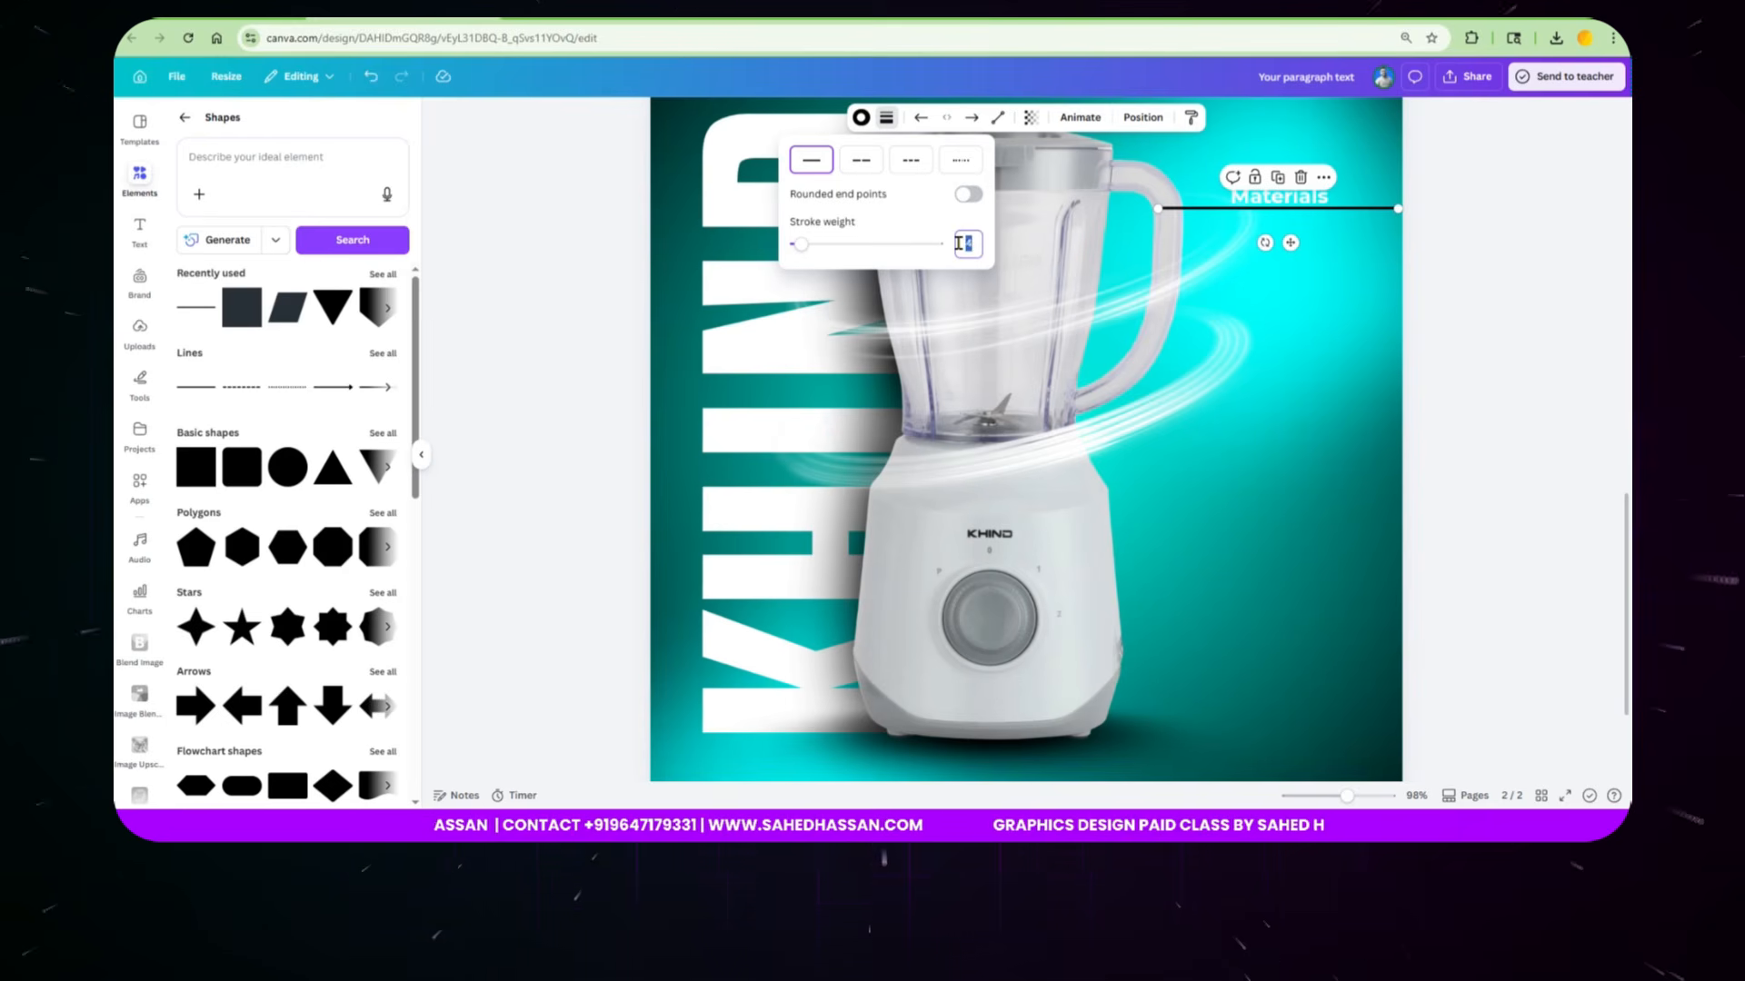
pyautogui.write('2')
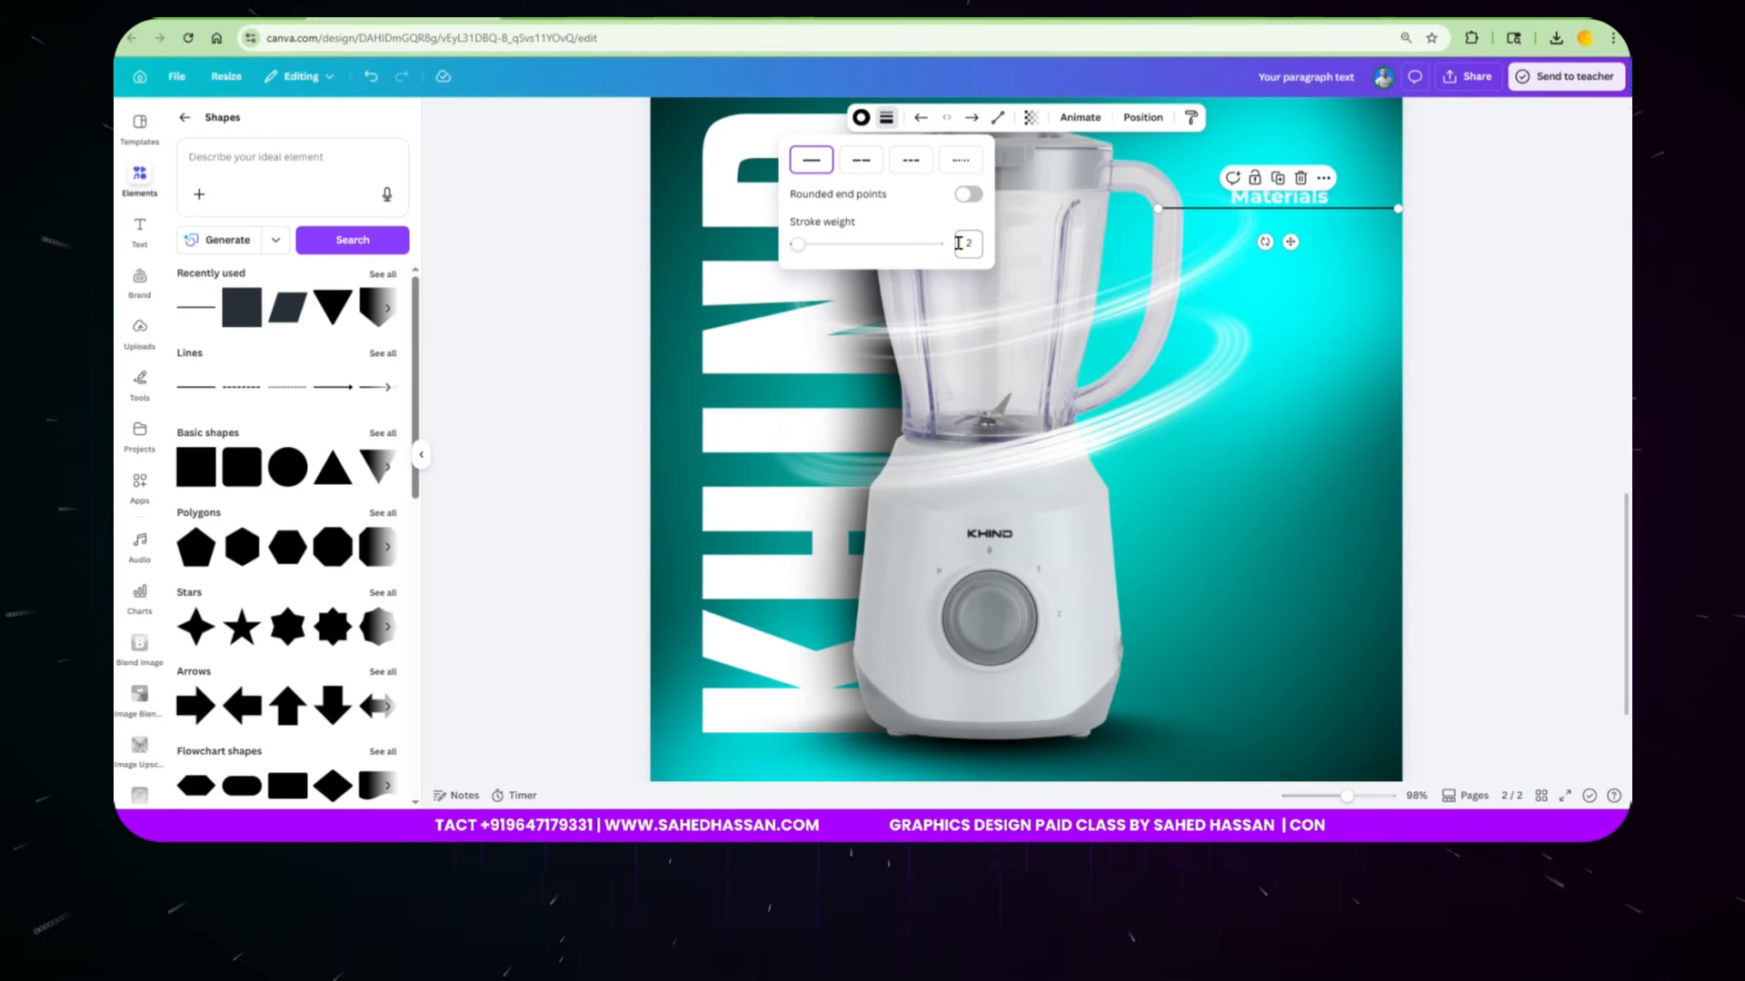
pyautogui.click(860, 117)
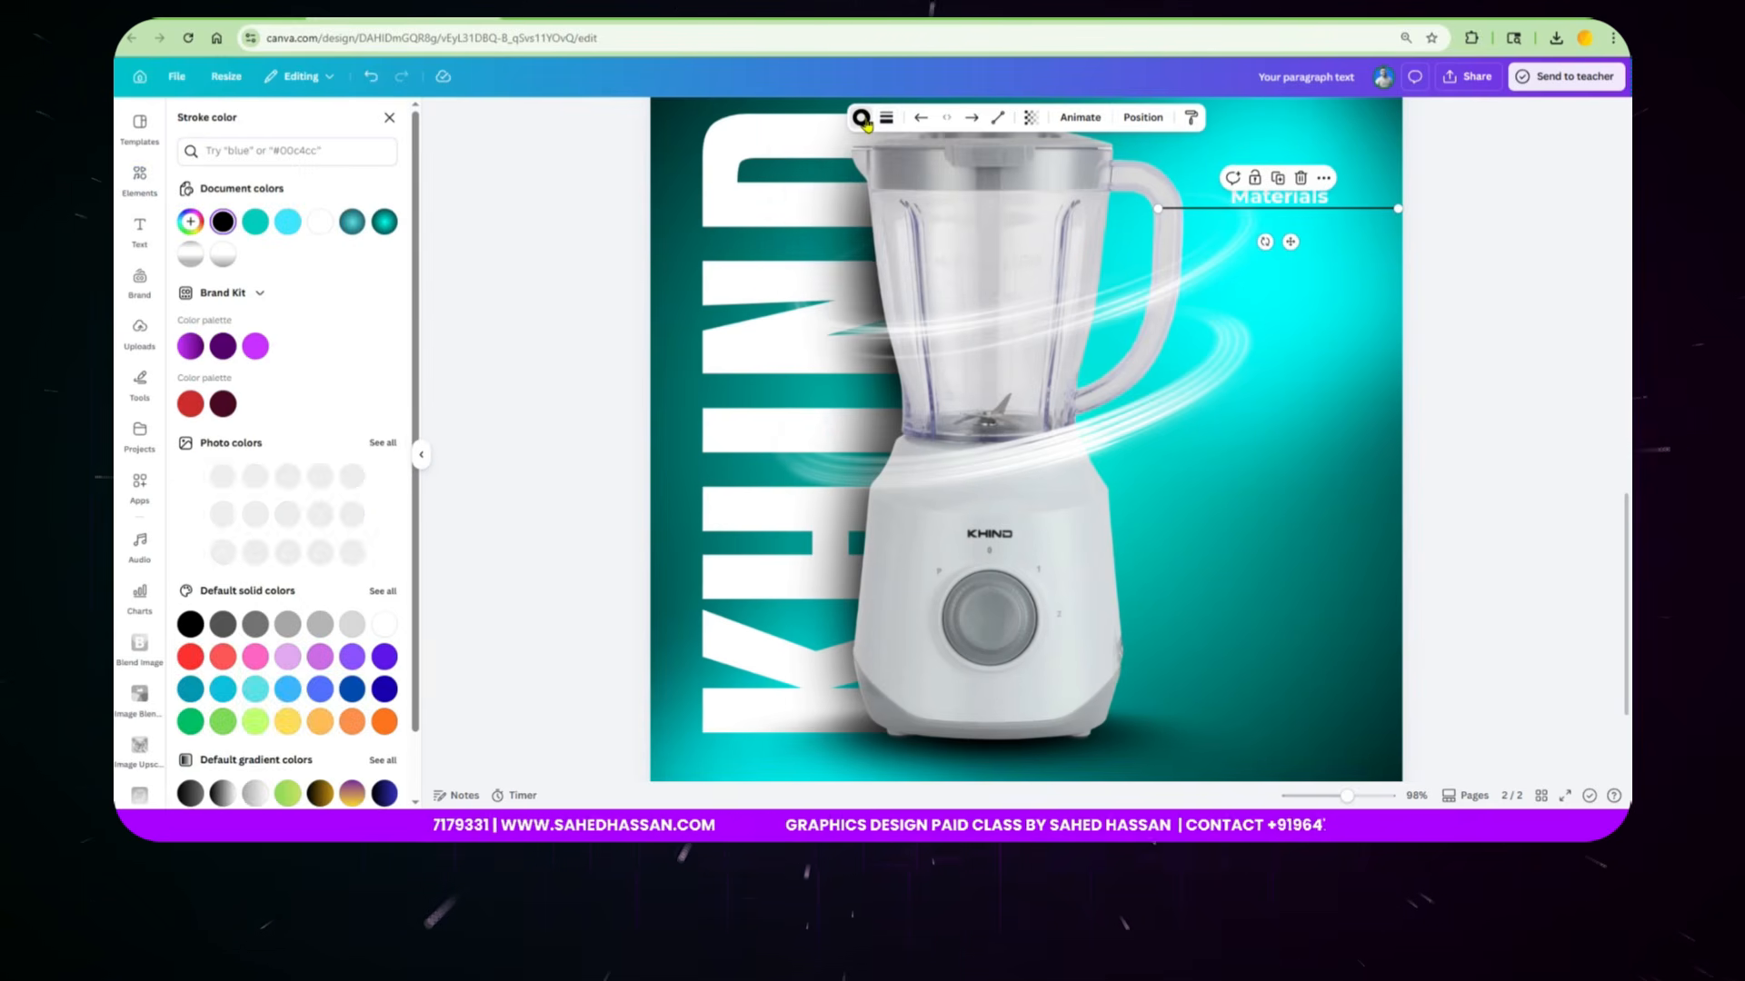
pyautogui.click(320, 222)
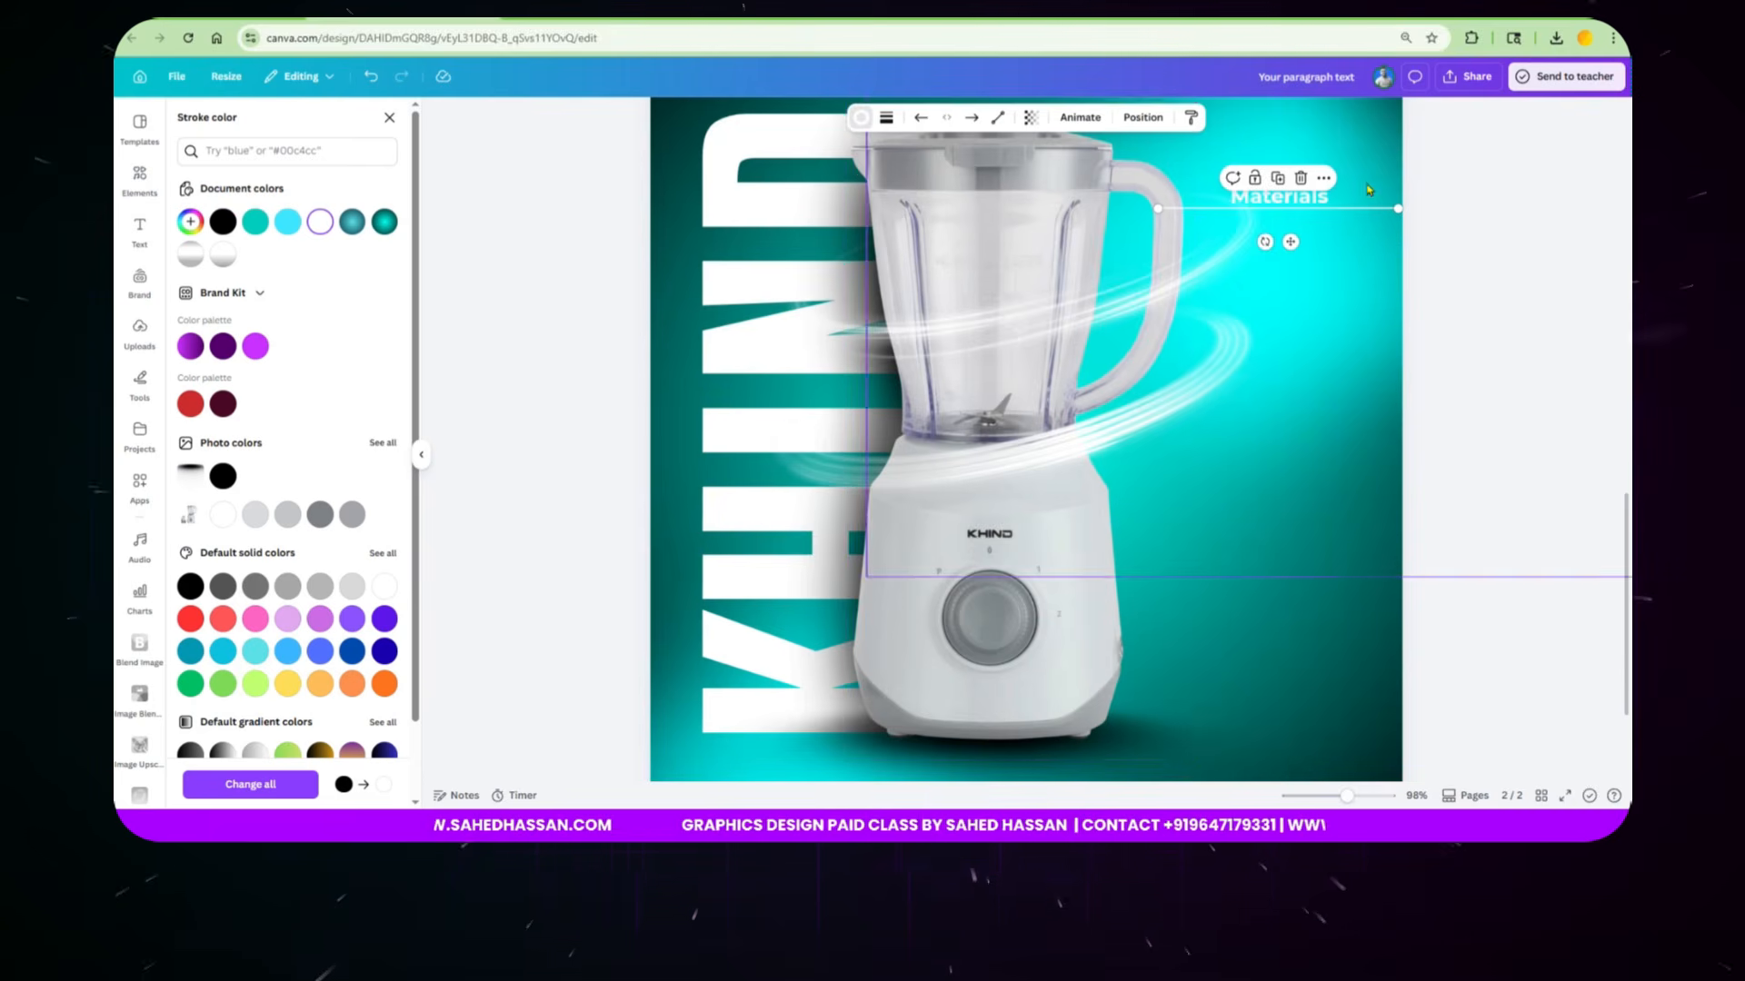
# Step: Shorten the white line from both ends to slightly less than the heading's width and center it under "Materials"
pyautogui.scroll(3, 1091, 191)
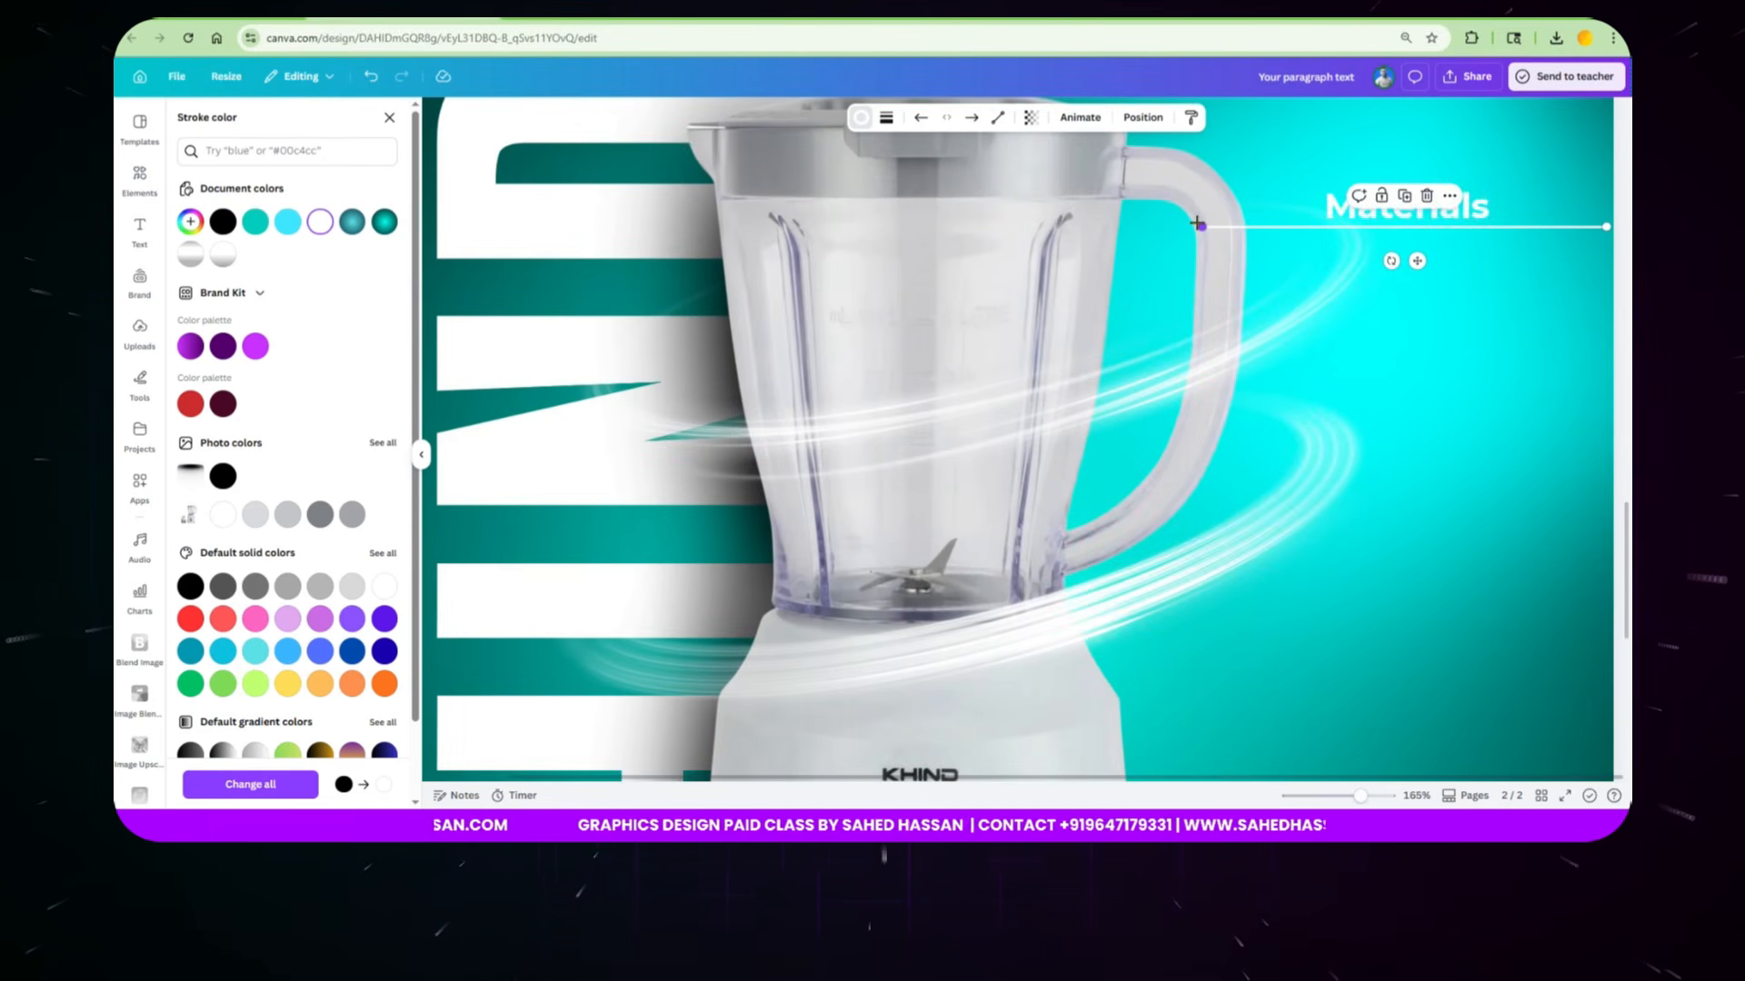
pyautogui.moveTo(1197, 224); pyautogui.dragTo(1346, 253)
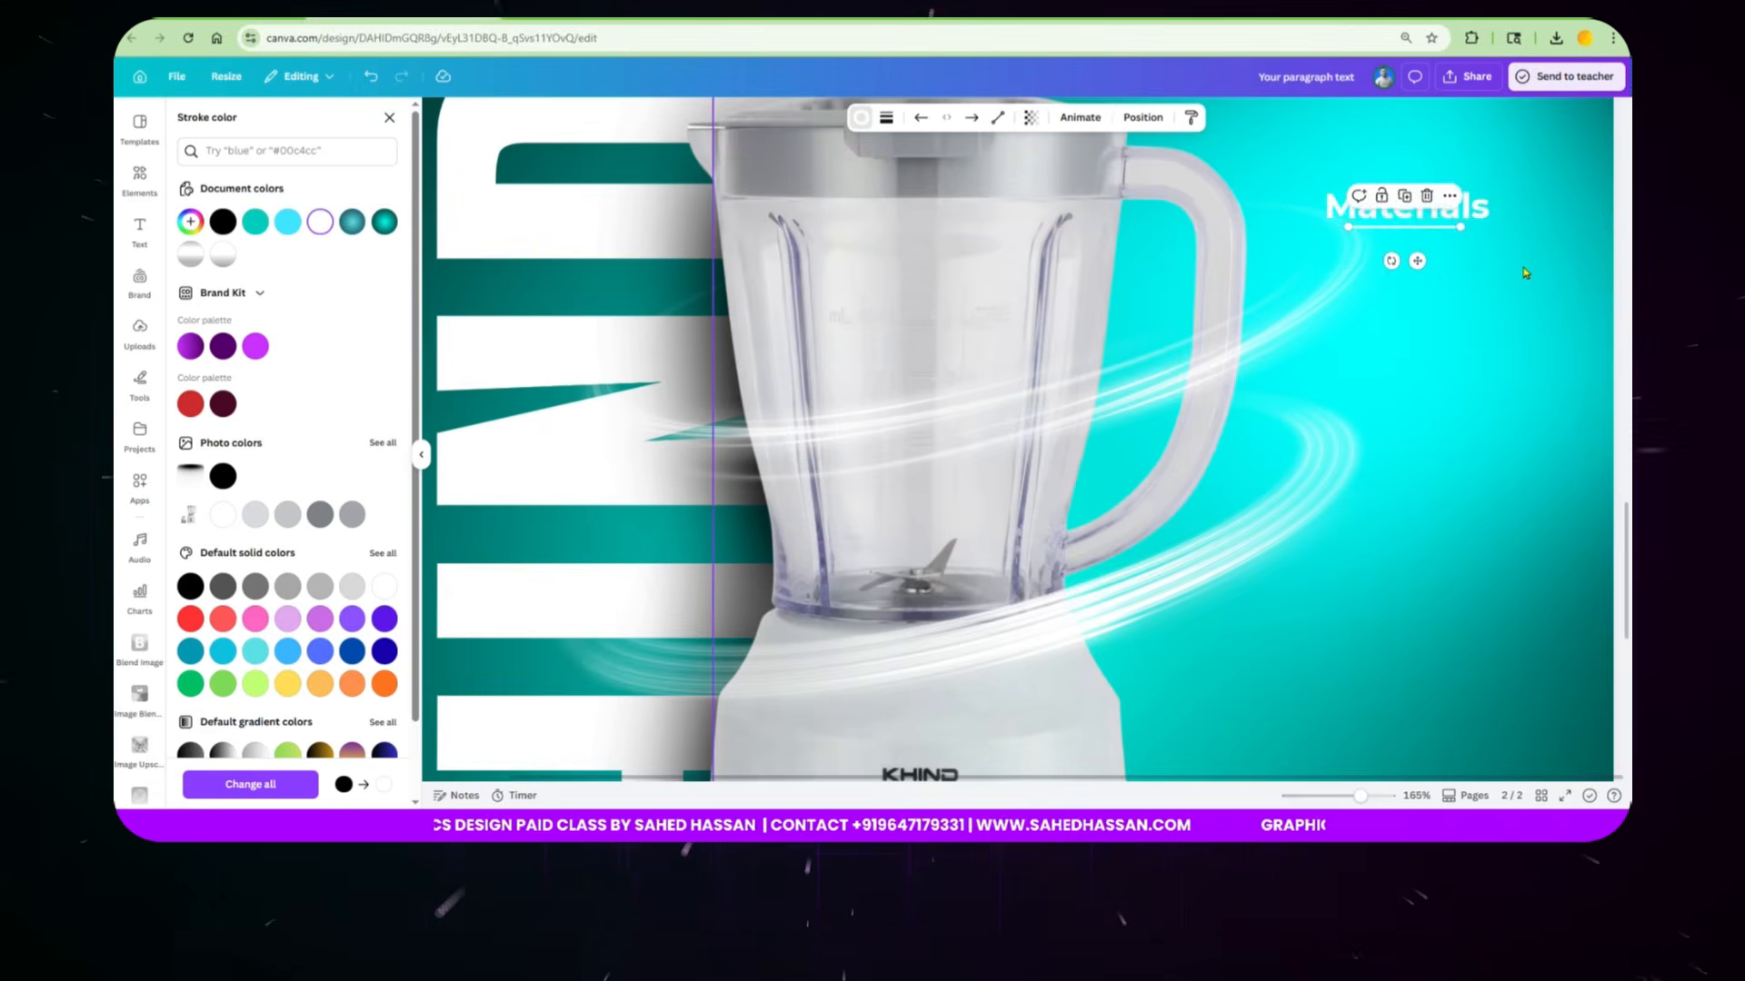
pyautogui.click(1443, 246)
pyautogui.click(1432, 227)
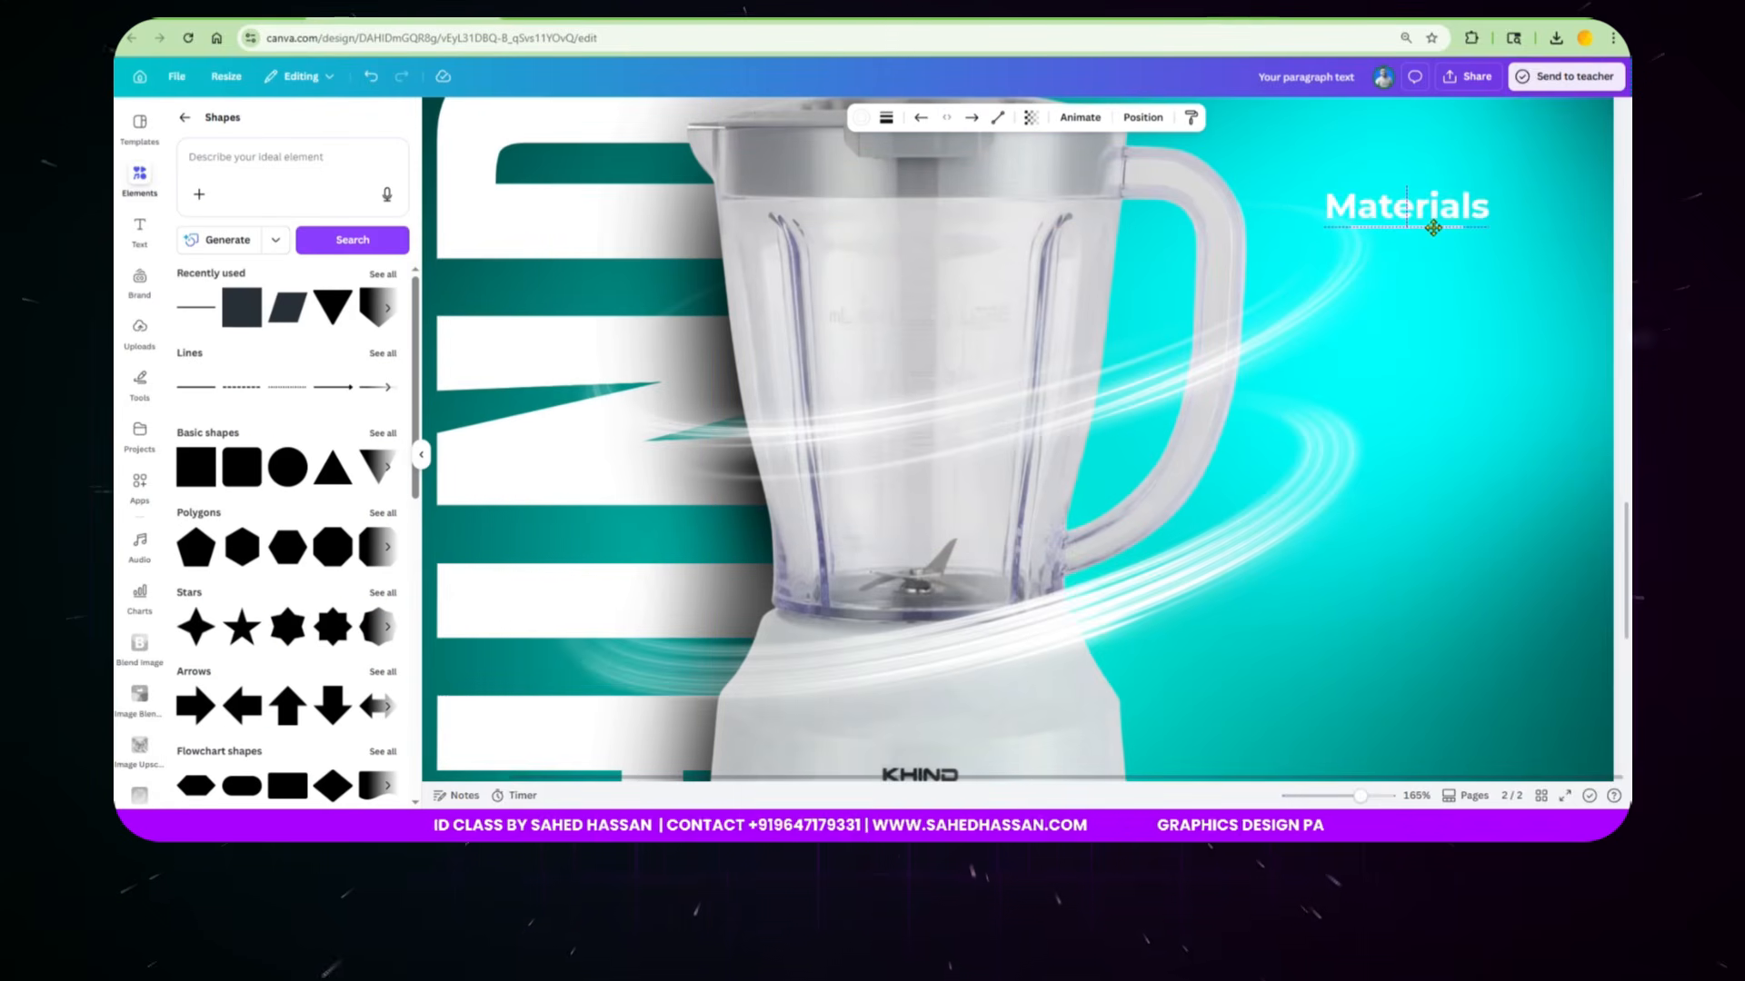
pyautogui.moveTo(1433, 227); pyautogui.dragTo(1434, 228)
pyautogui.click(1492, 266)
# Step: Copy the Materials description paragraph from page 1 and paste it onto page 2
pyautogui.scroll(-4, 822, 425)
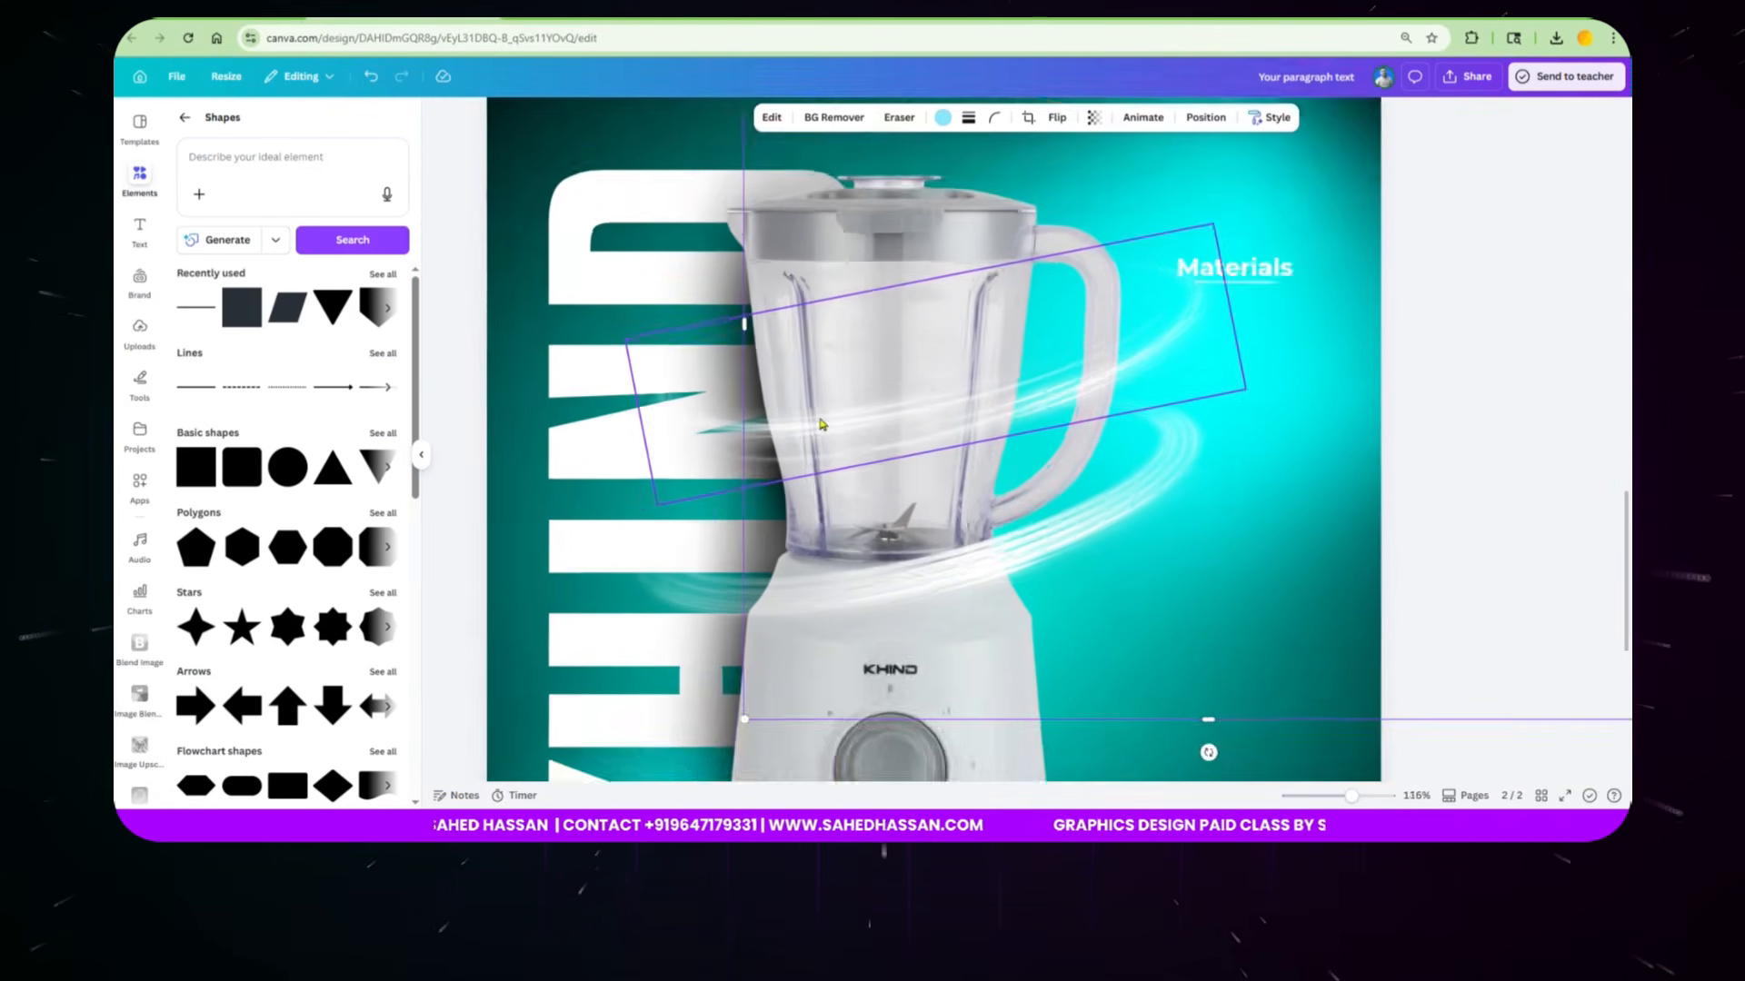
pyautogui.scroll(2, 968, 437)
pyautogui.scroll(5, 970, 440)
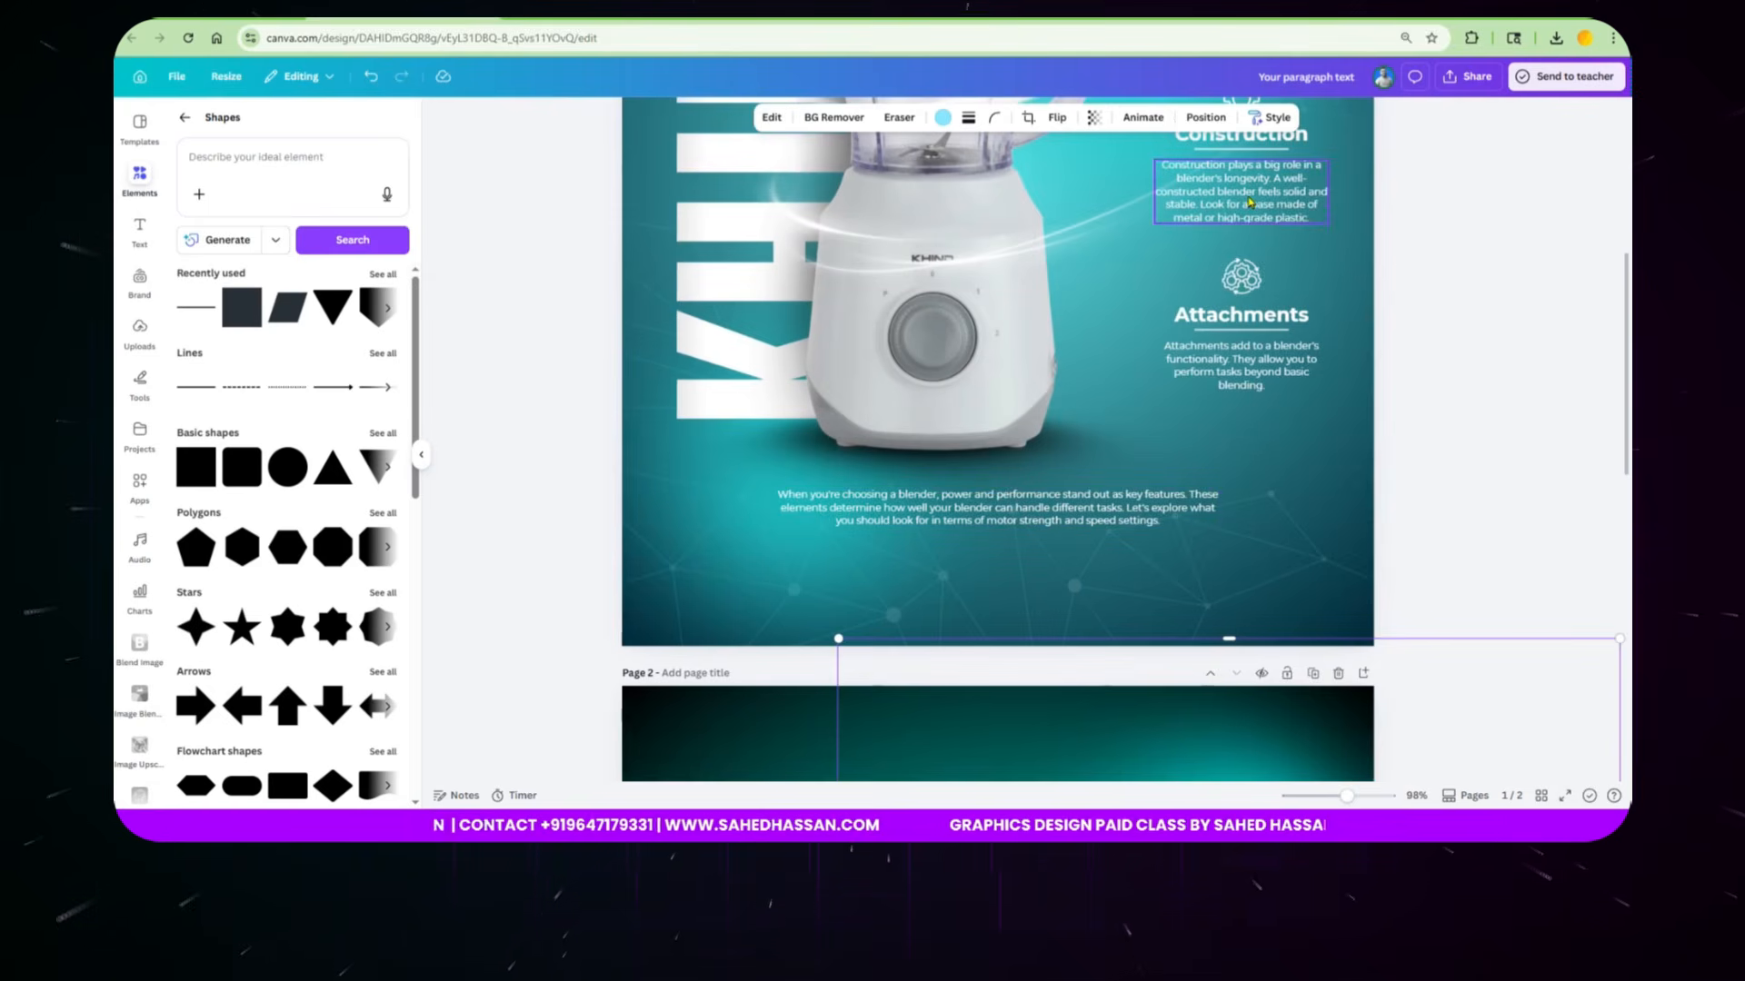
pyautogui.scroll(5, 1249, 202)
pyautogui.click(1263, 456)
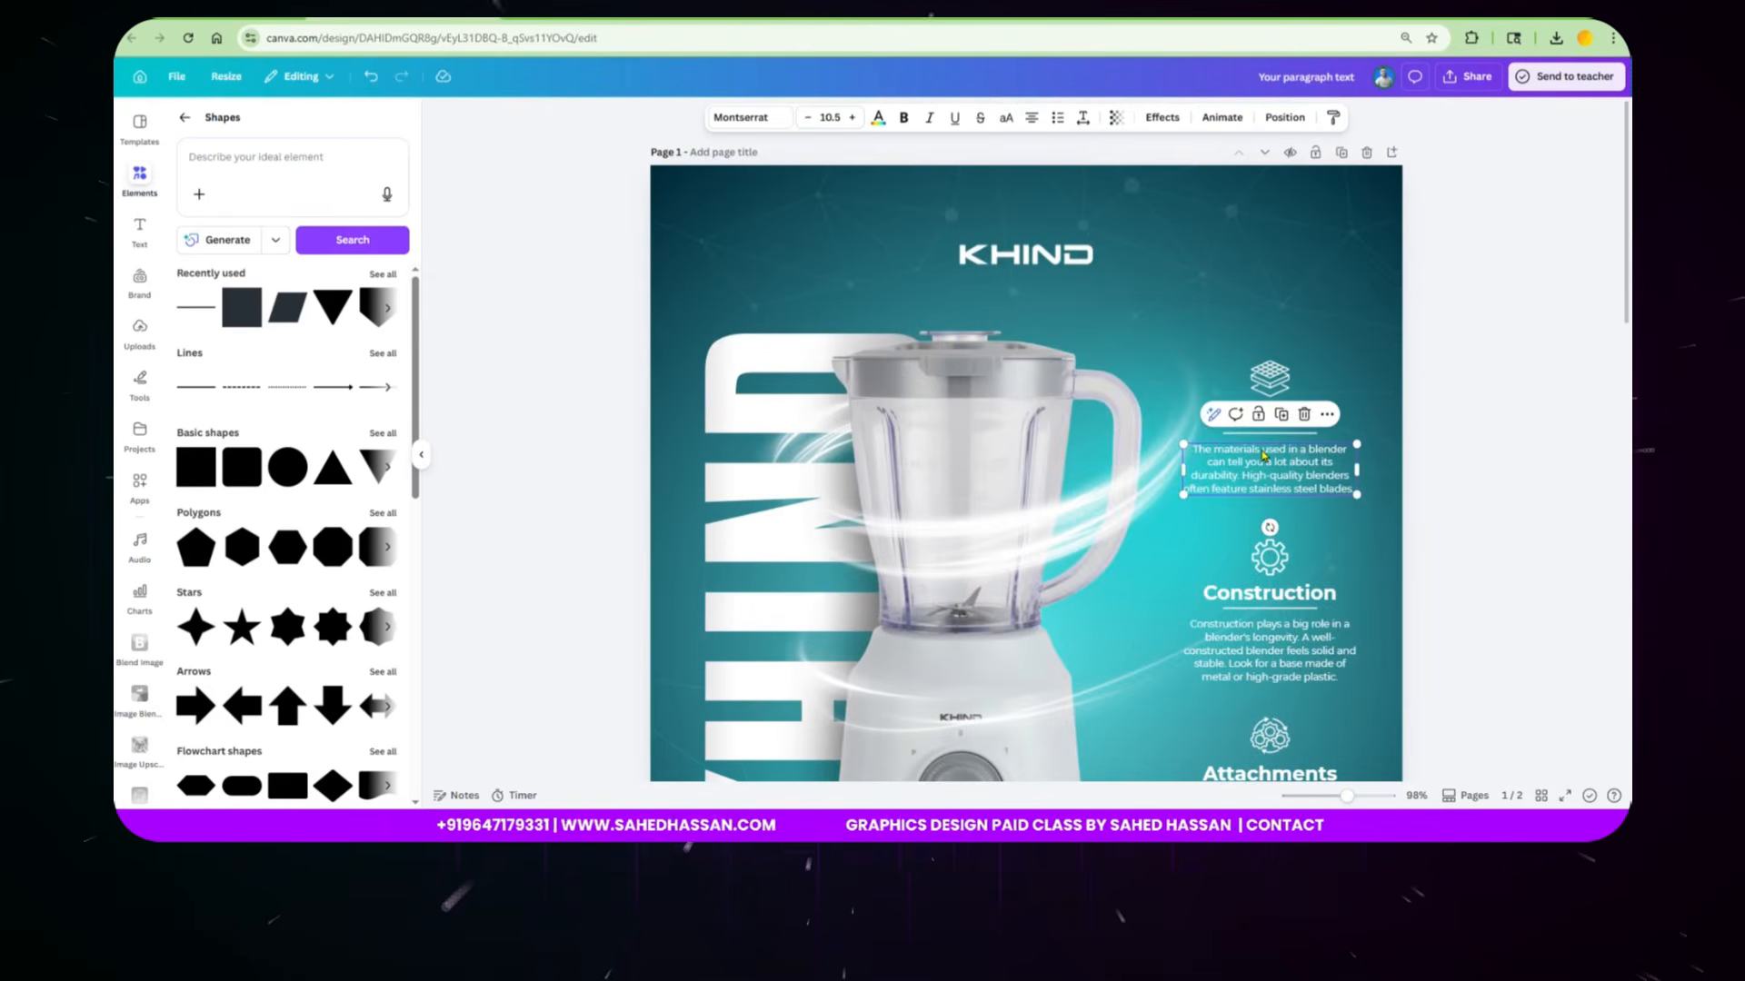
pyautogui.scroll(-6, 1263, 456)
pyautogui.write('The materials used in a blender can tell you a lot about its durability. High-quality blenders often feature stainless steel blades.')
# Step: Center the pasted description paragraph directly below the underlined "Materials" heading
pyautogui.moveTo(1062, 497); pyautogui.dragTo(1315, 488)
pyautogui.click(1460, 495)
pyautogui.scroll(5, 1378, 482)
pyautogui.moveTo(1424, 493); pyautogui.dragTo(1426, 489)
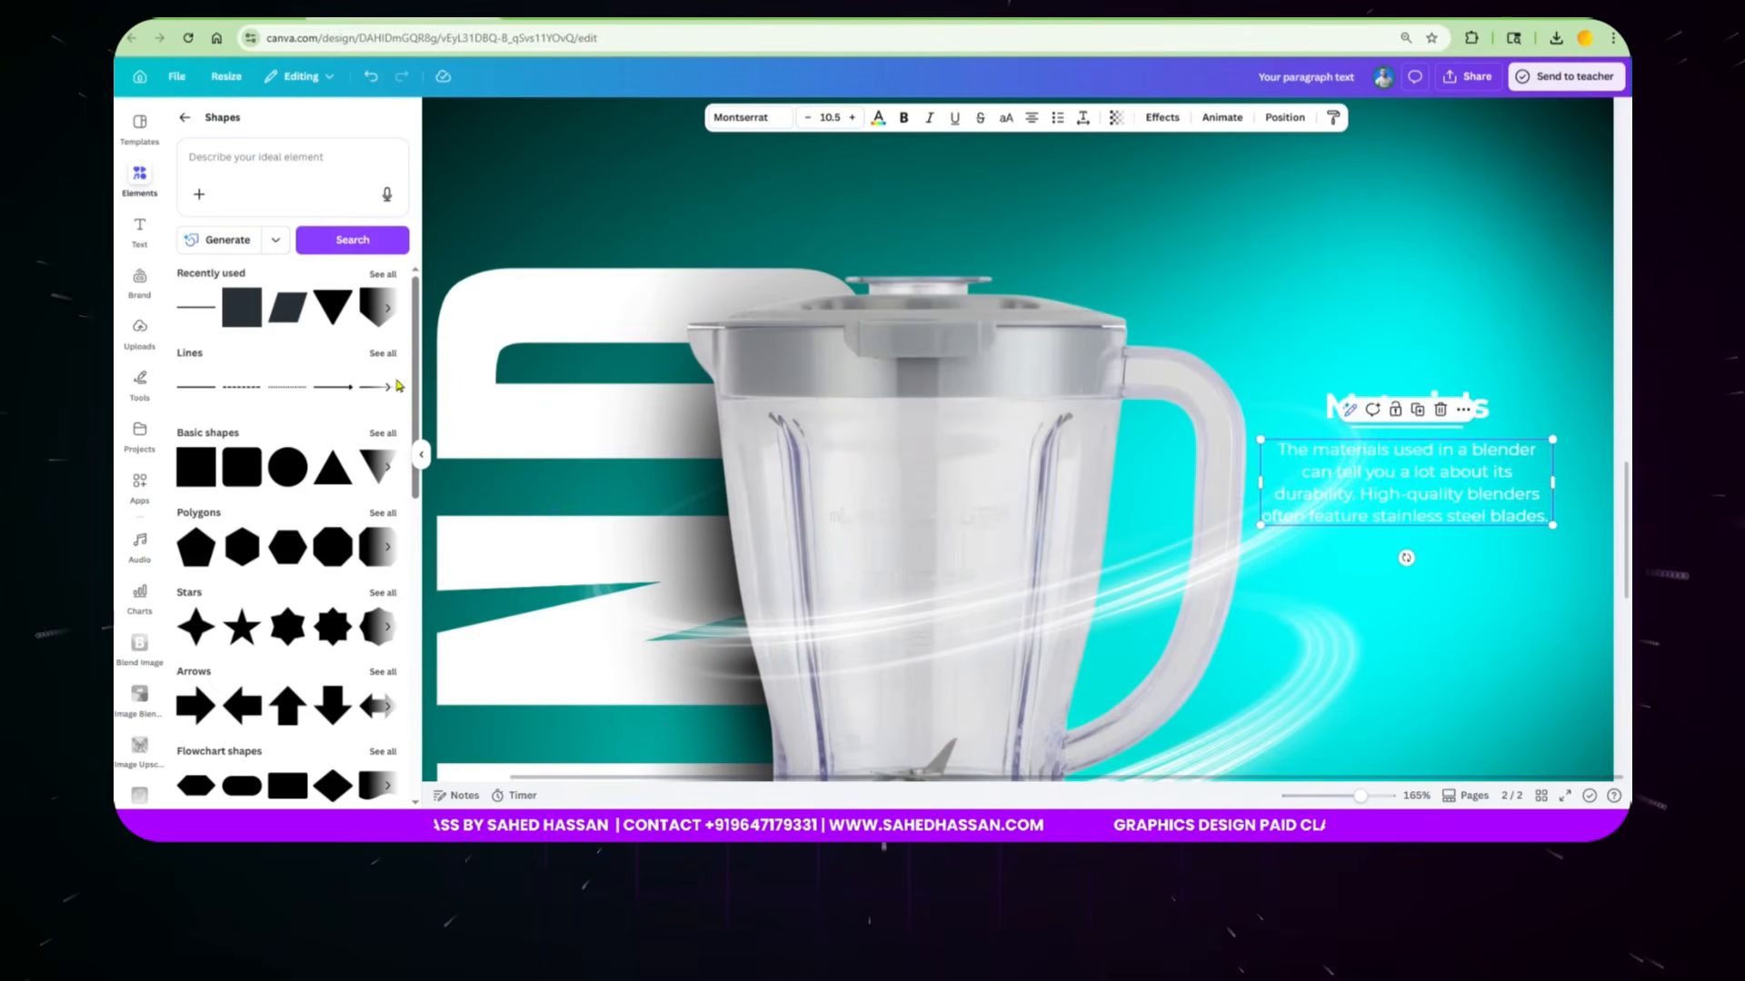
# Step: Search the graphics elements for "material" and add the layered grid icon to page 2
pyautogui.click(185, 119)
pyautogui.click(223, 140)
pyautogui.write('mater')
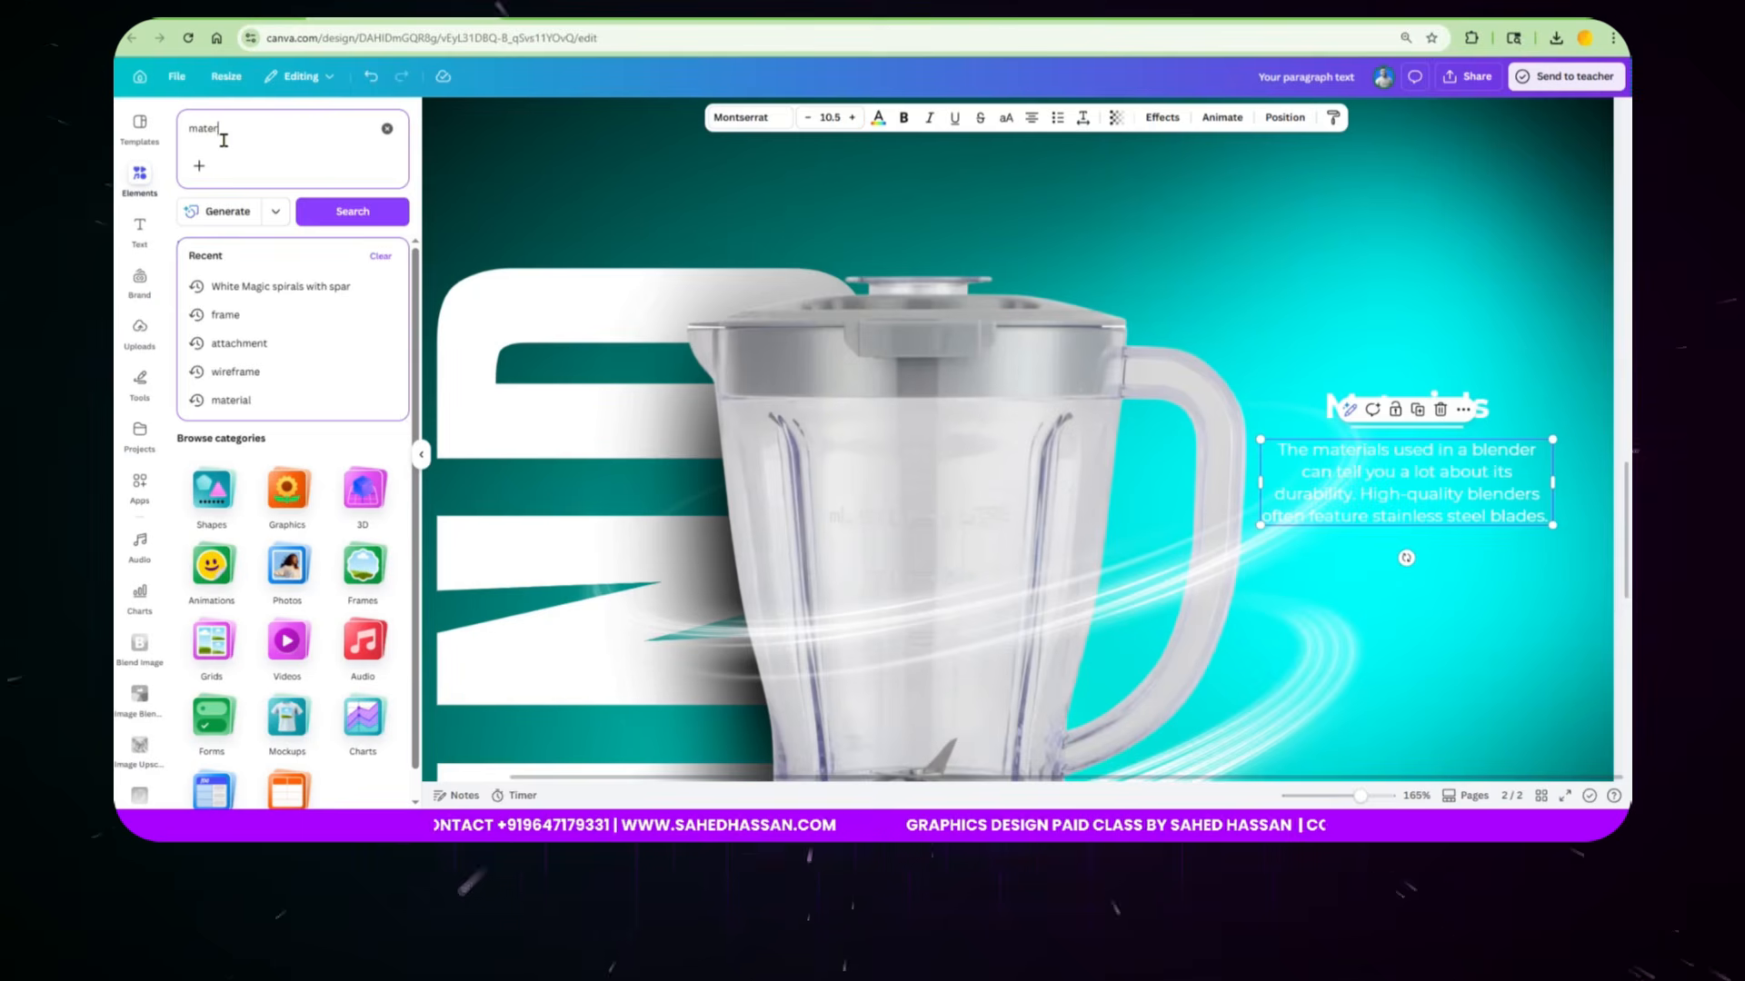
pyautogui.write('ial')
pyautogui.press('Return')
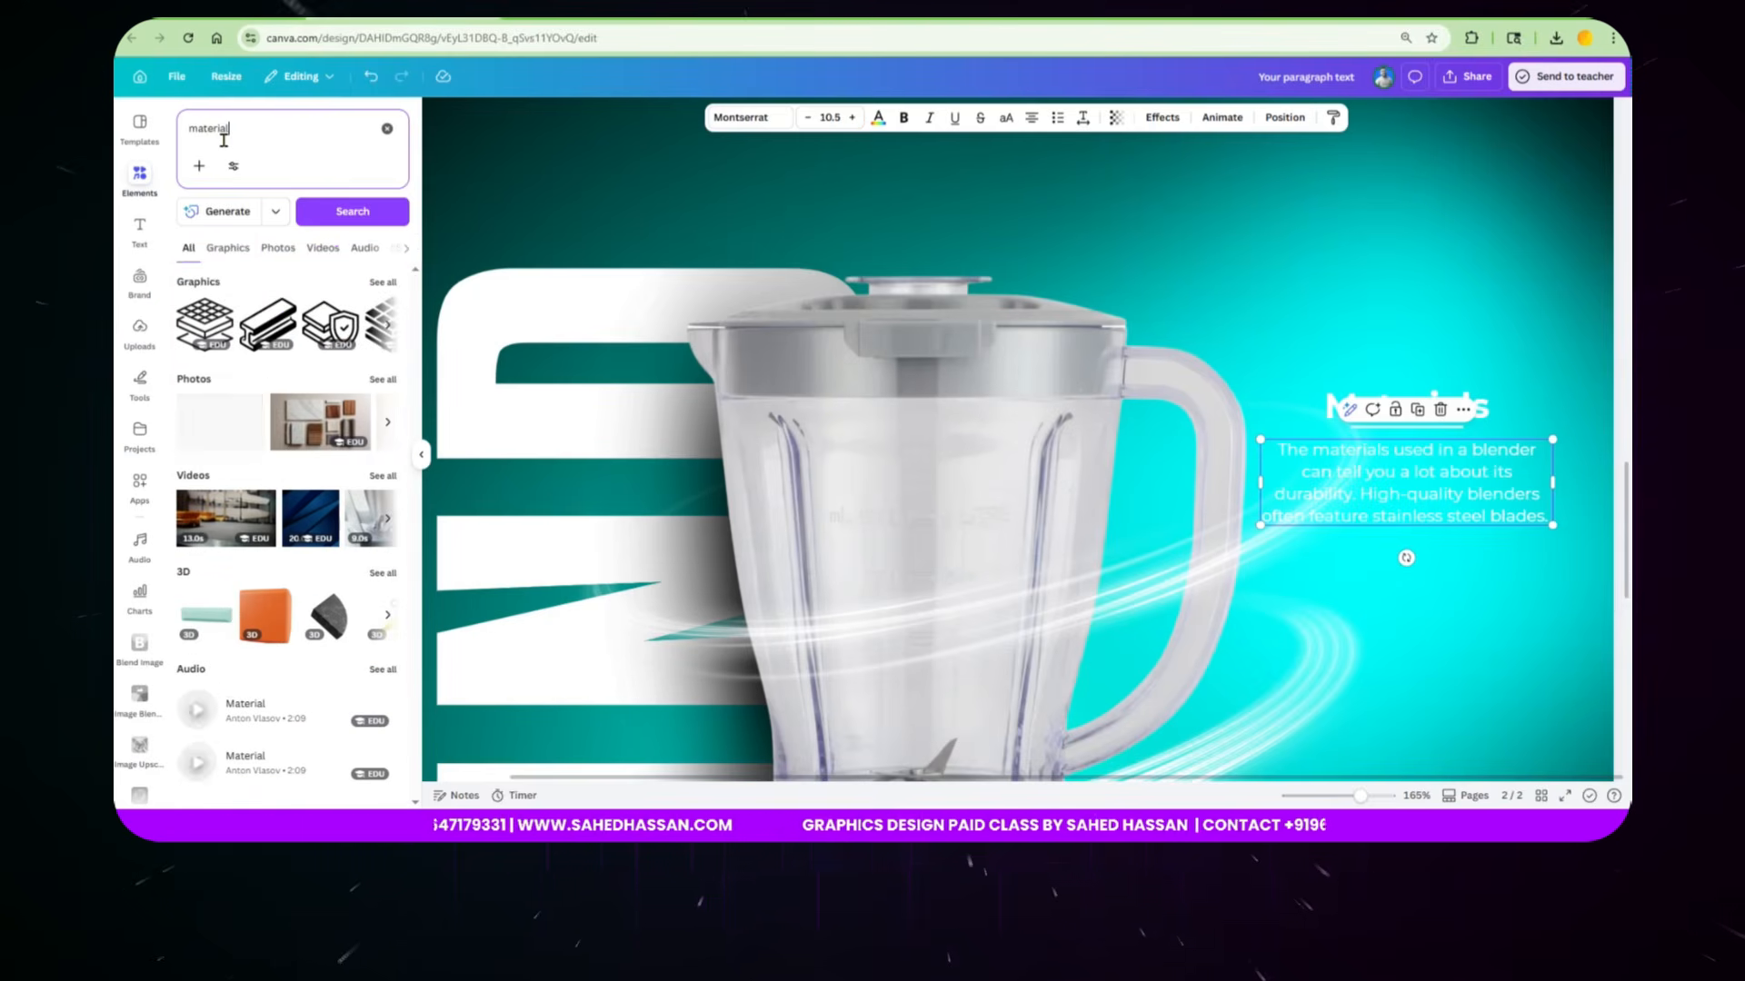
pyautogui.click(234, 250)
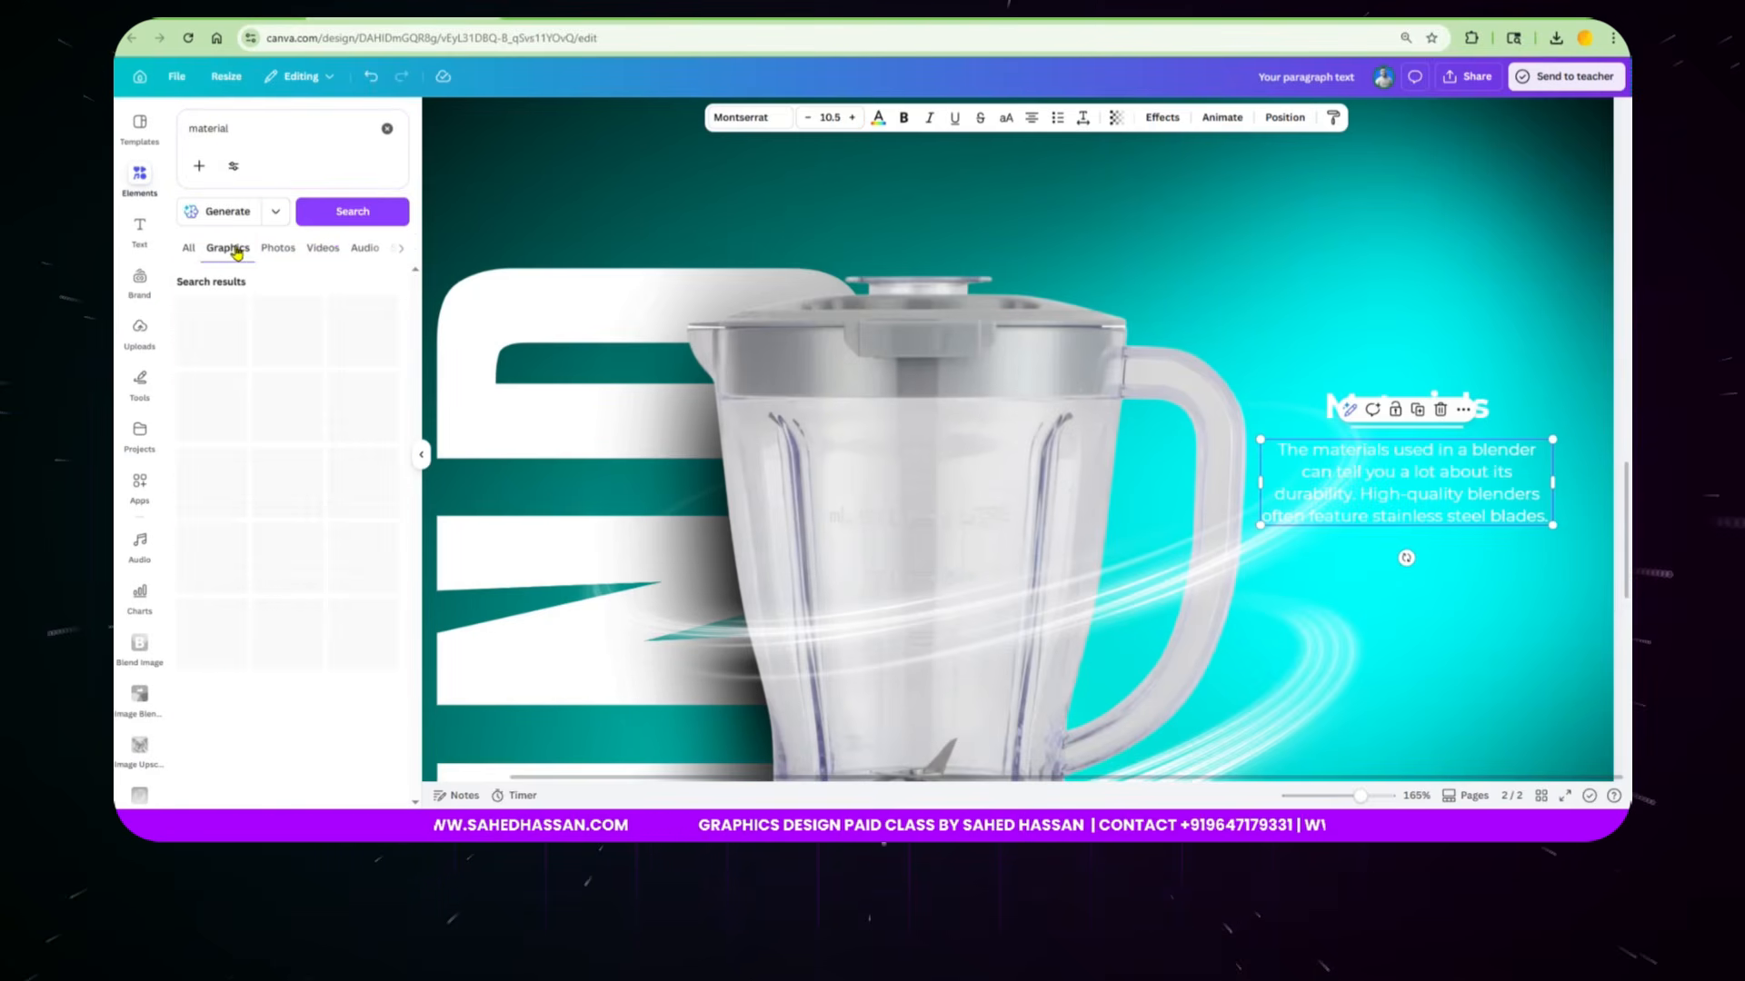
pyautogui.click(211, 329)
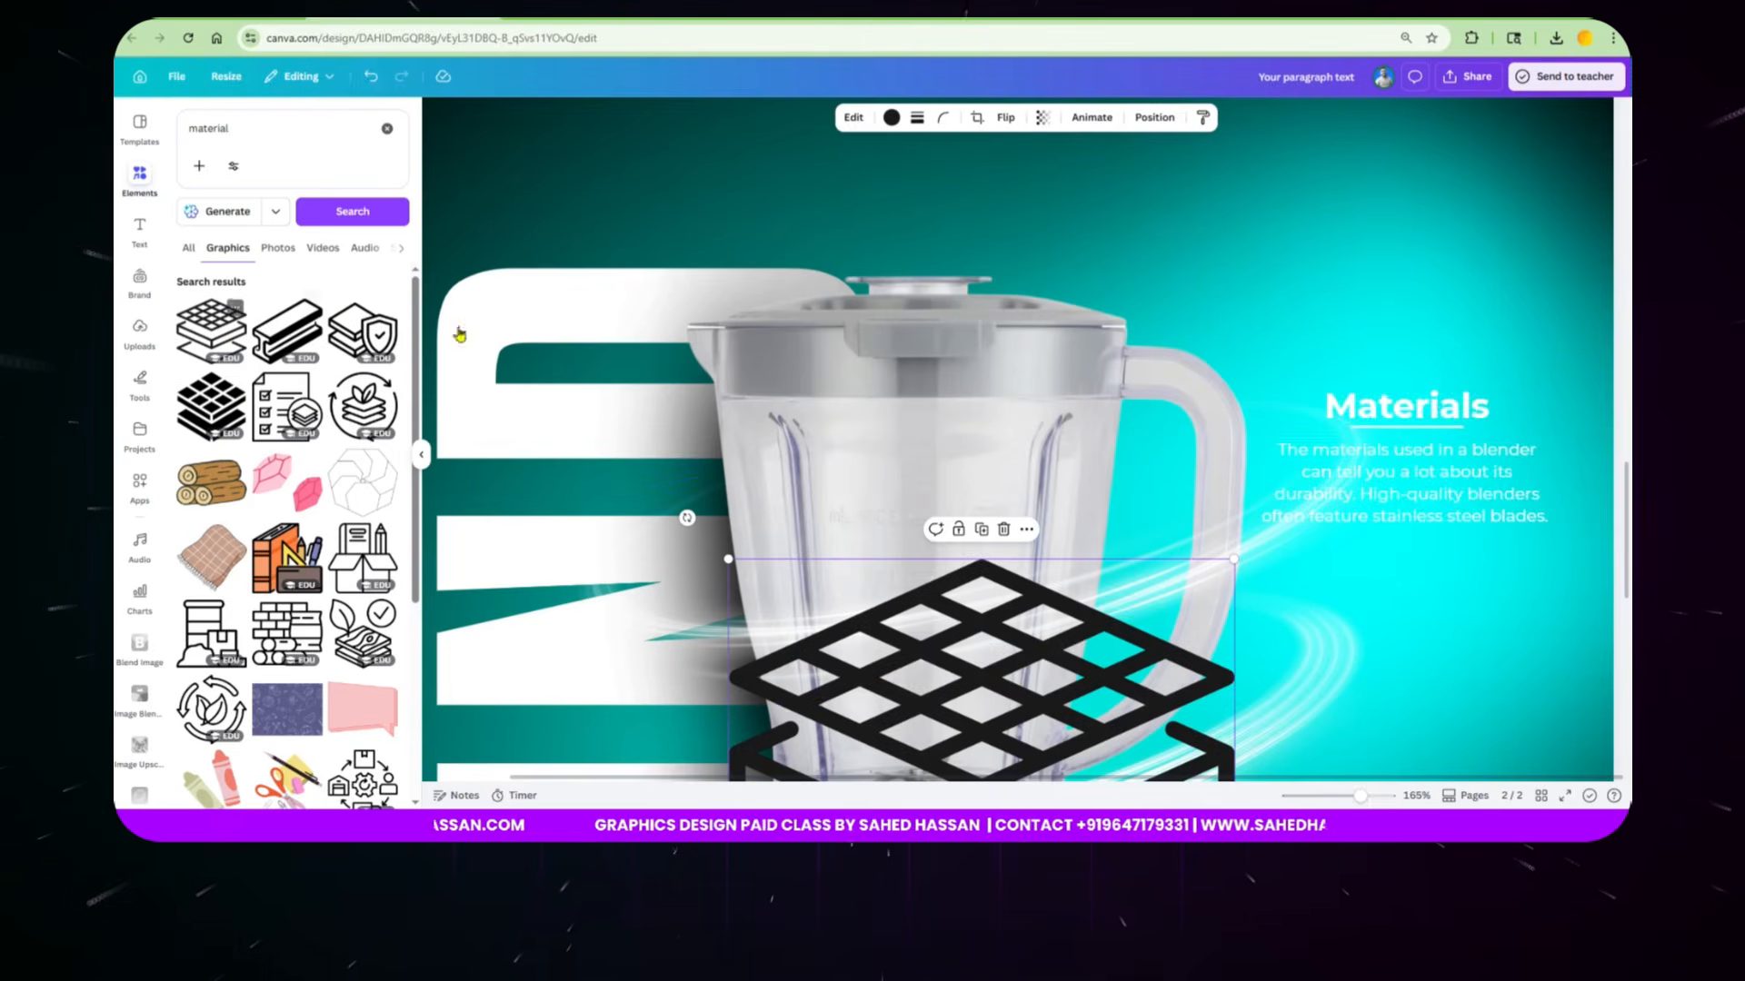
# Step: Scale the layered icon down to a small symbol centered above the "Materials" heading and recolor it white
pyautogui.moveTo(935, 293); pyautogui.dragTo(935, 254)
pyautogui.moveTo(760, 211); pyautogui.dragTo(1414, 369)
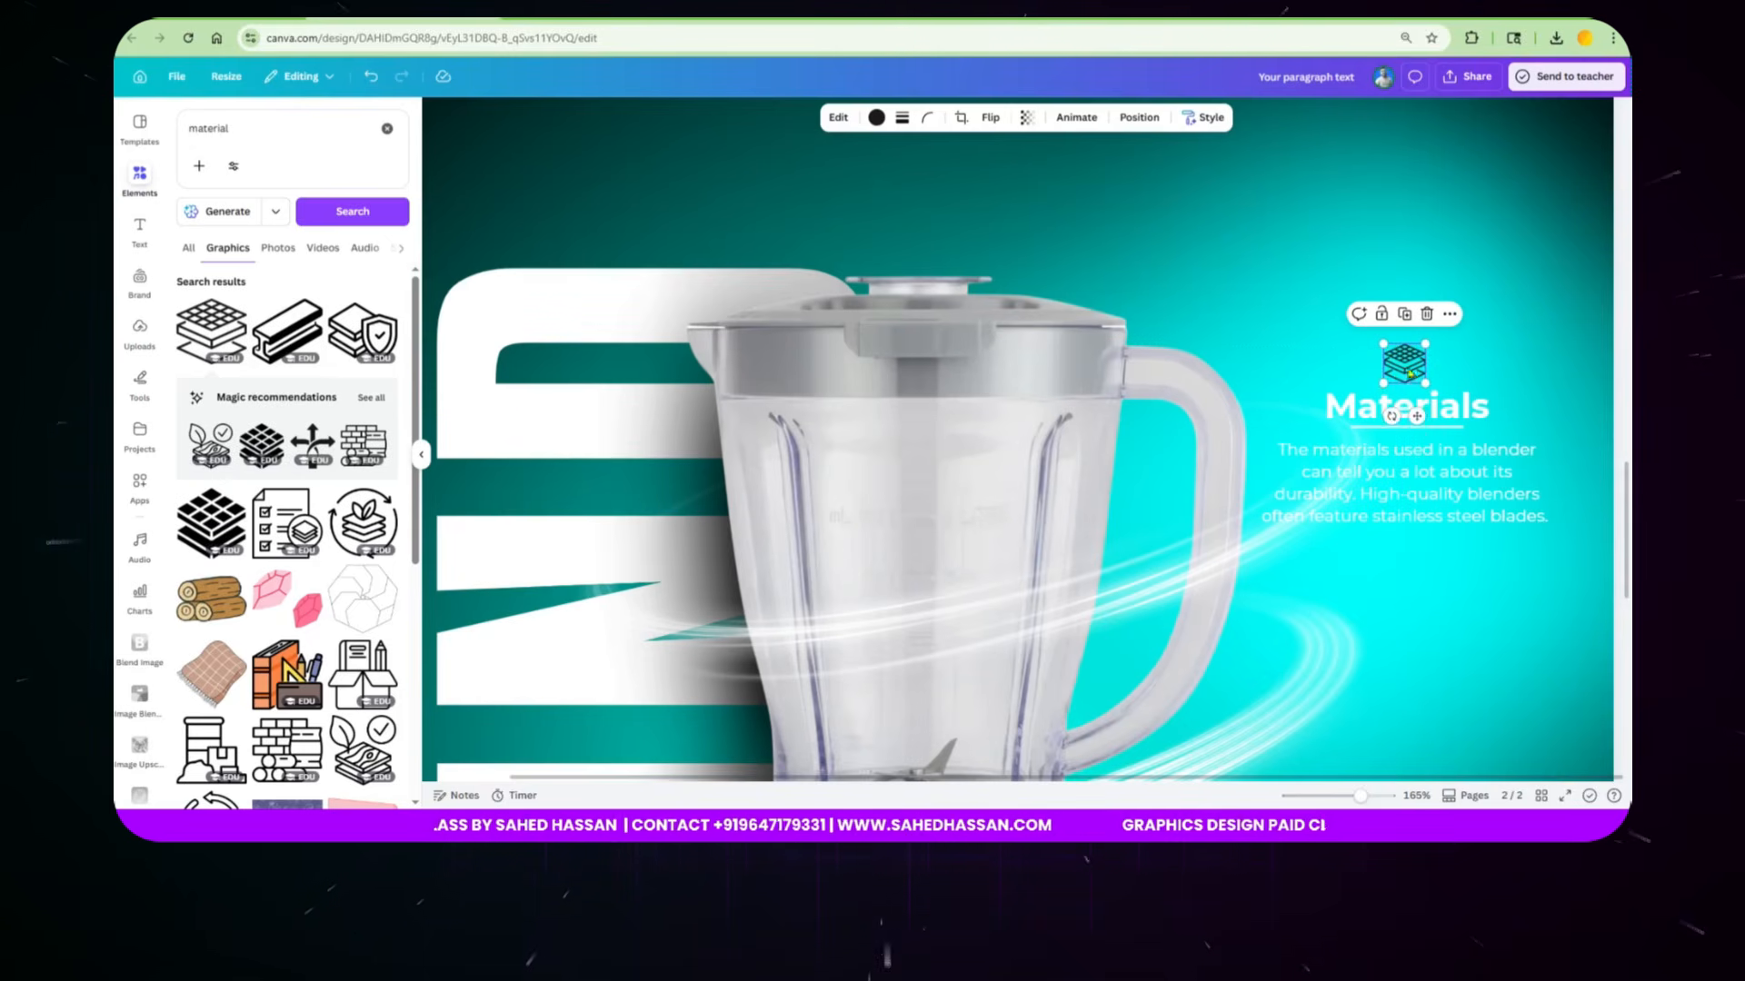
pyautogui.click(876, 117)
pyautogui.click(361, 223)
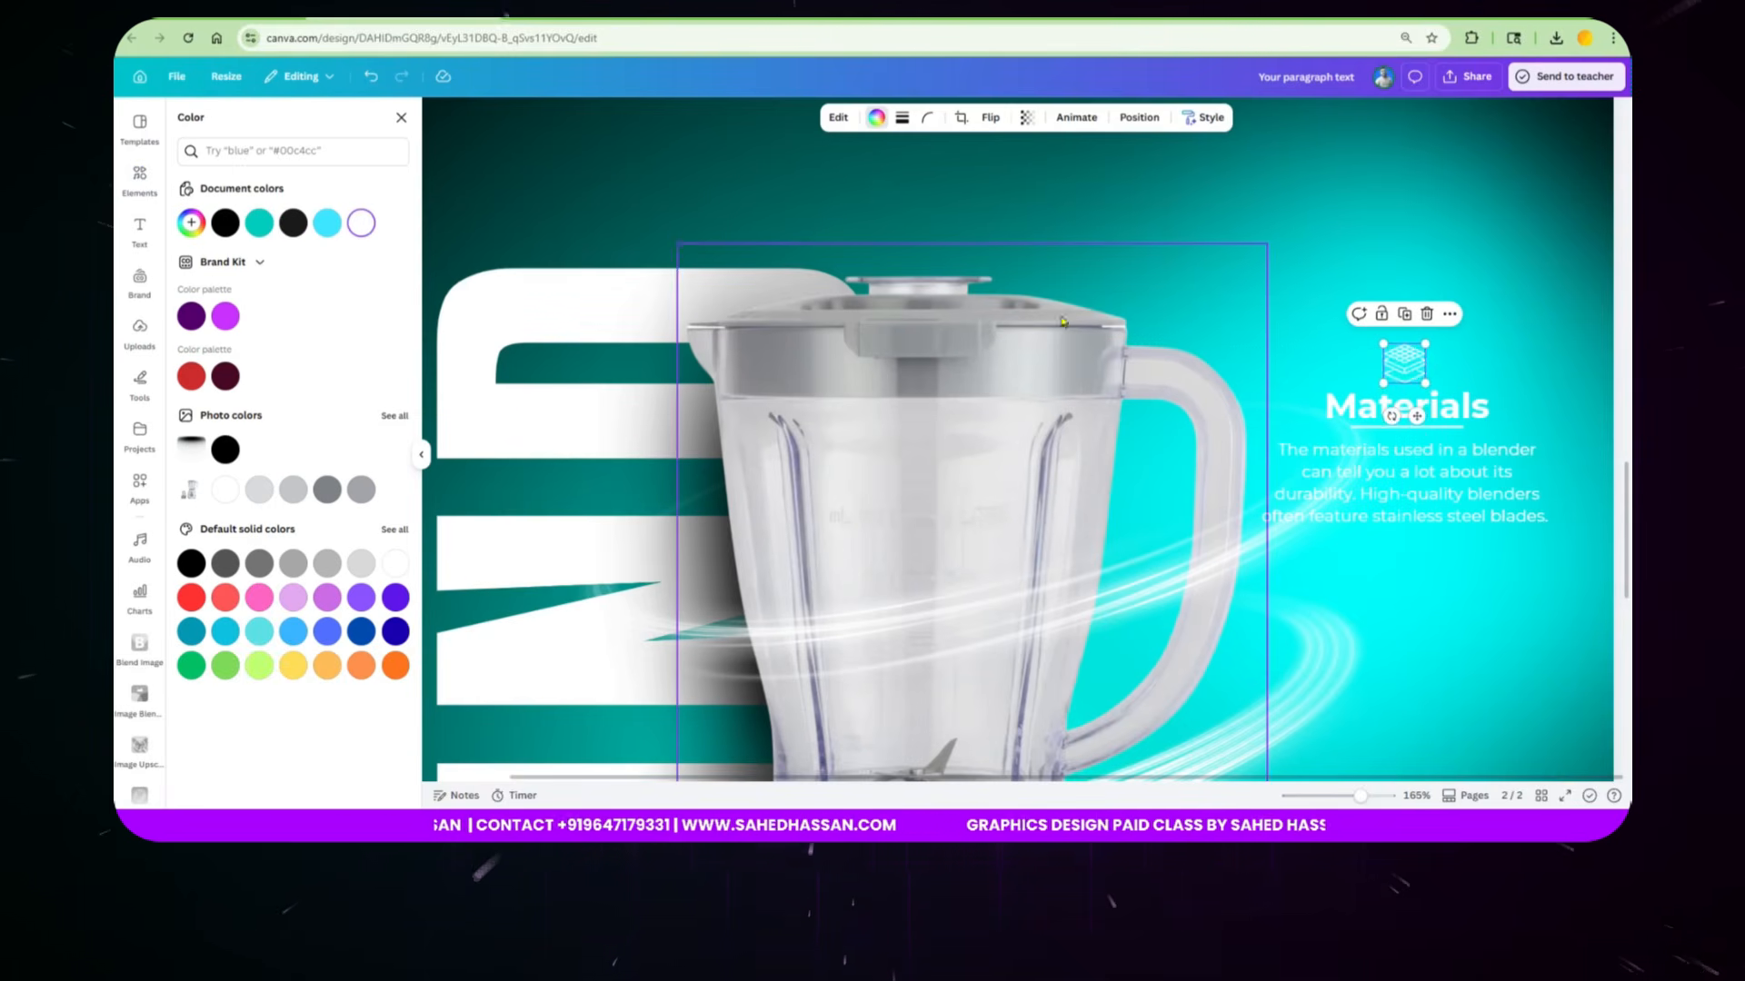
pyautogui.scroll(-3, 860, 368)
pyautogui.scroll(-3, 860, 368)
pyautogui.click(1390, 437)
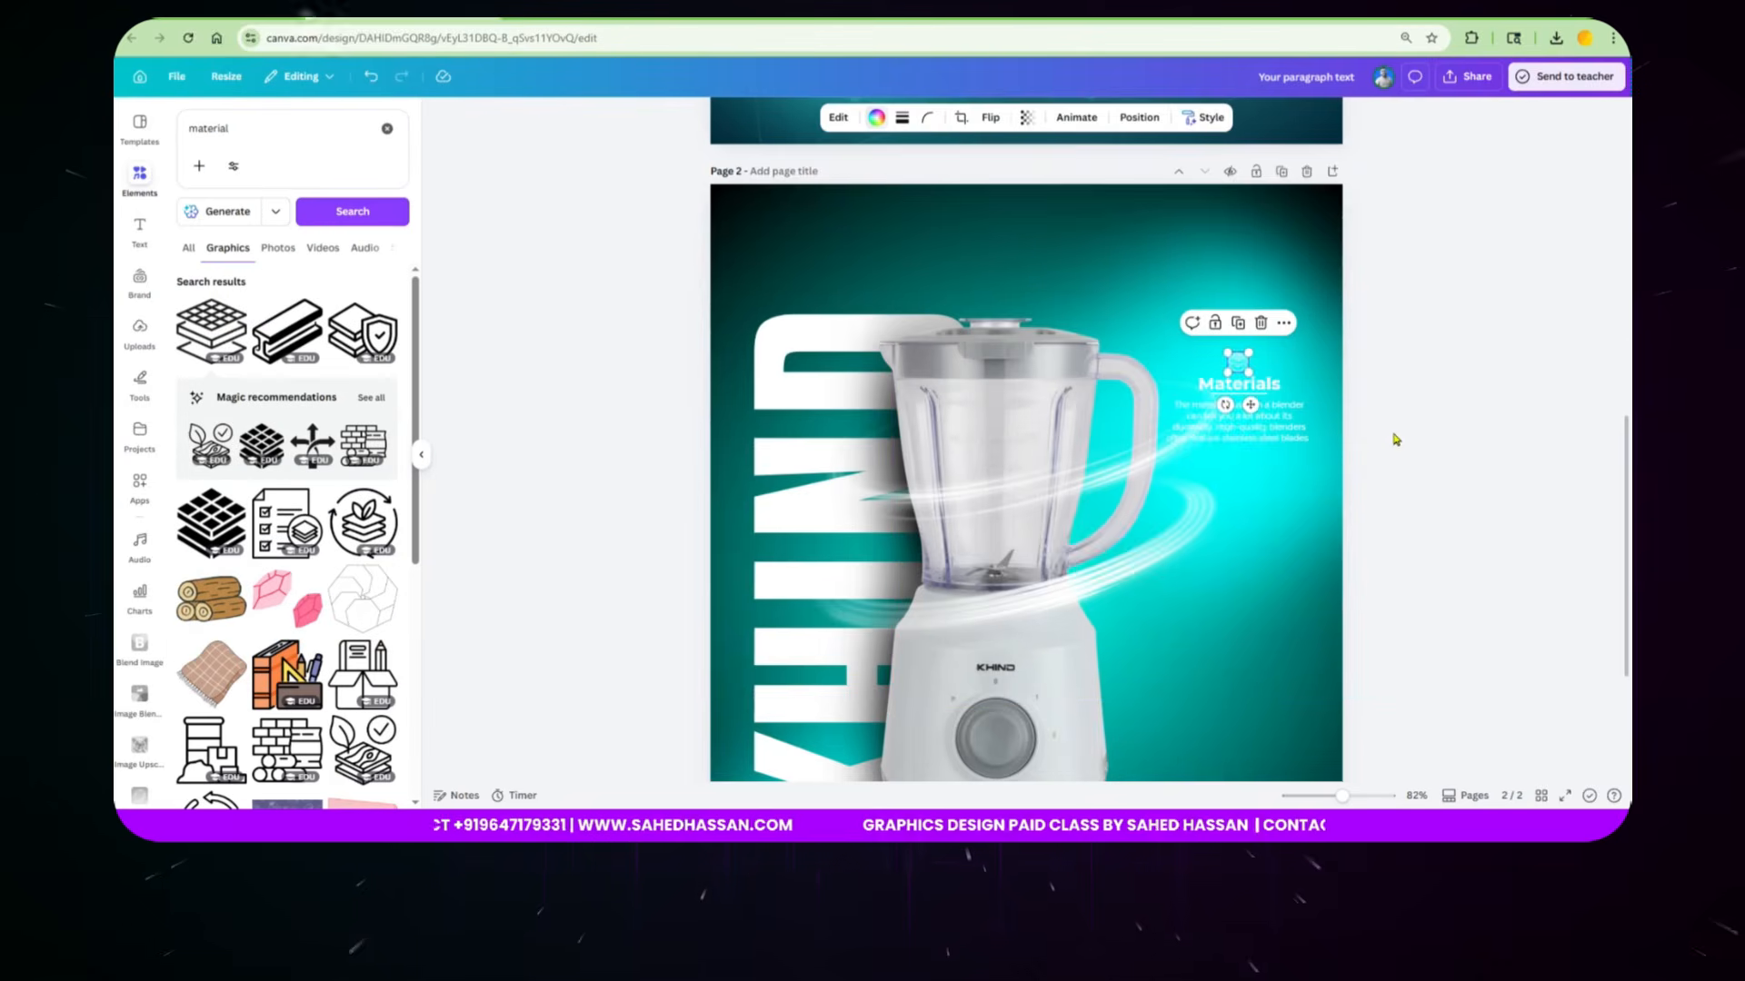
pyautogui.scroll(3, 1399, 449)
pyautogui.scroll(3, 1406, 457)
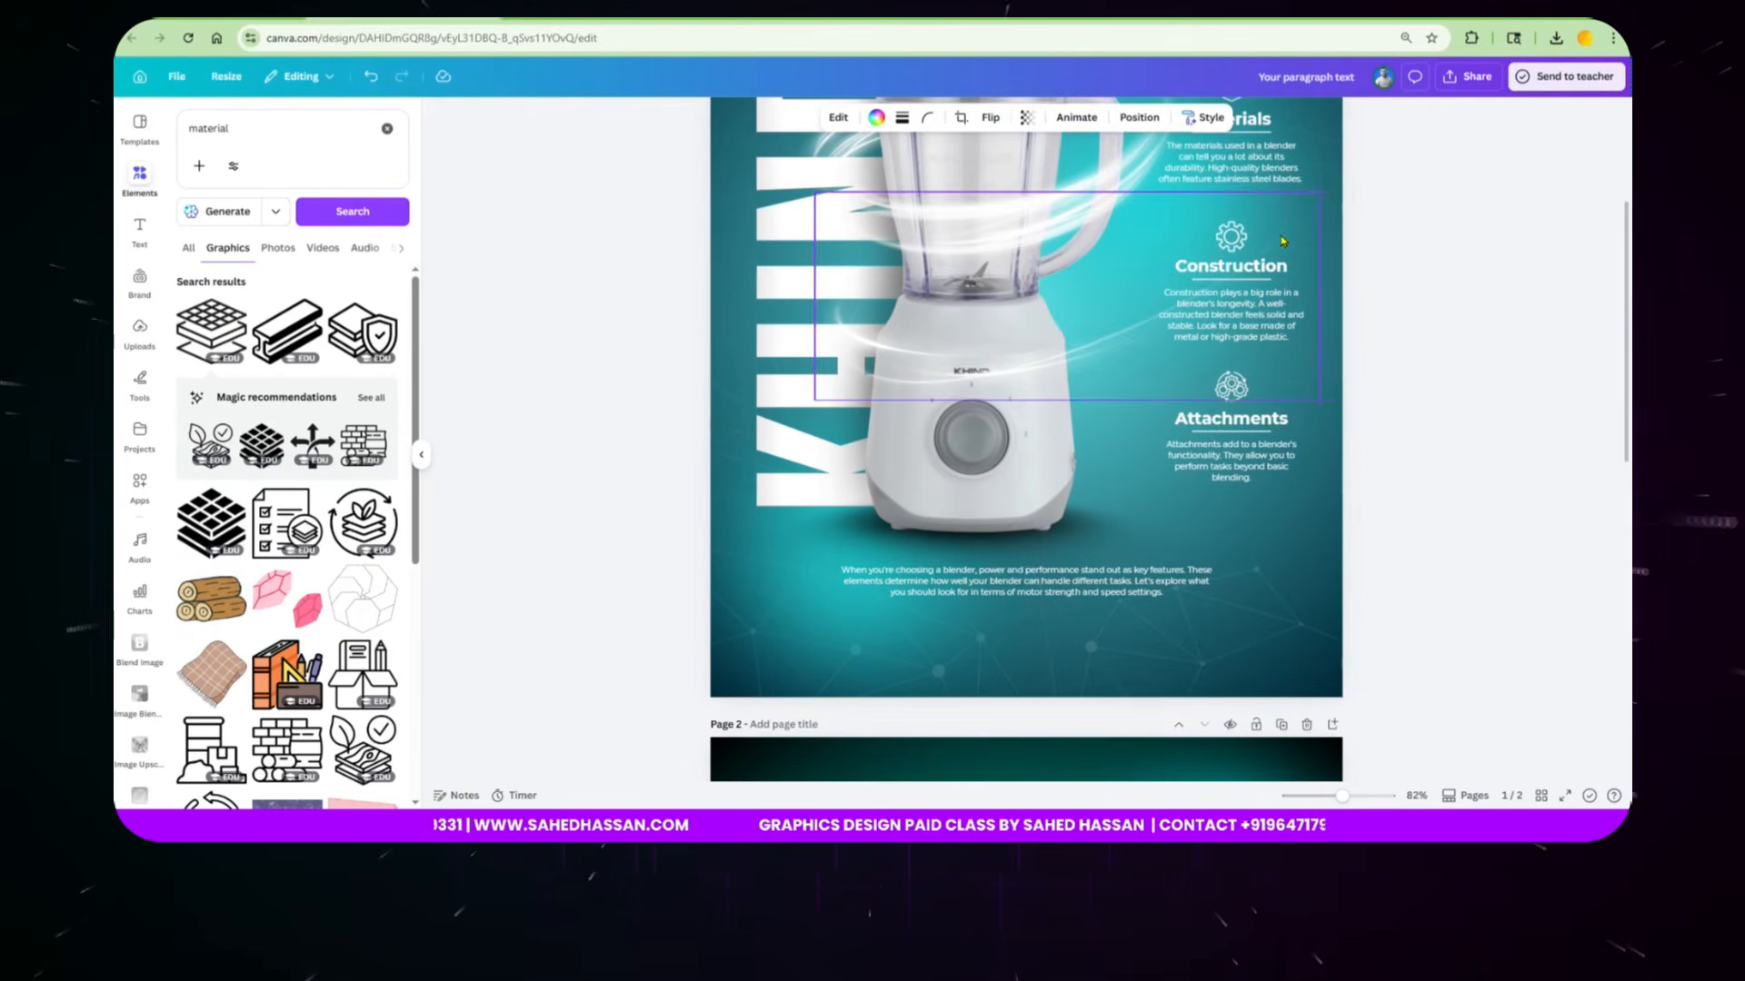
pyautogui.click(1240, 278)
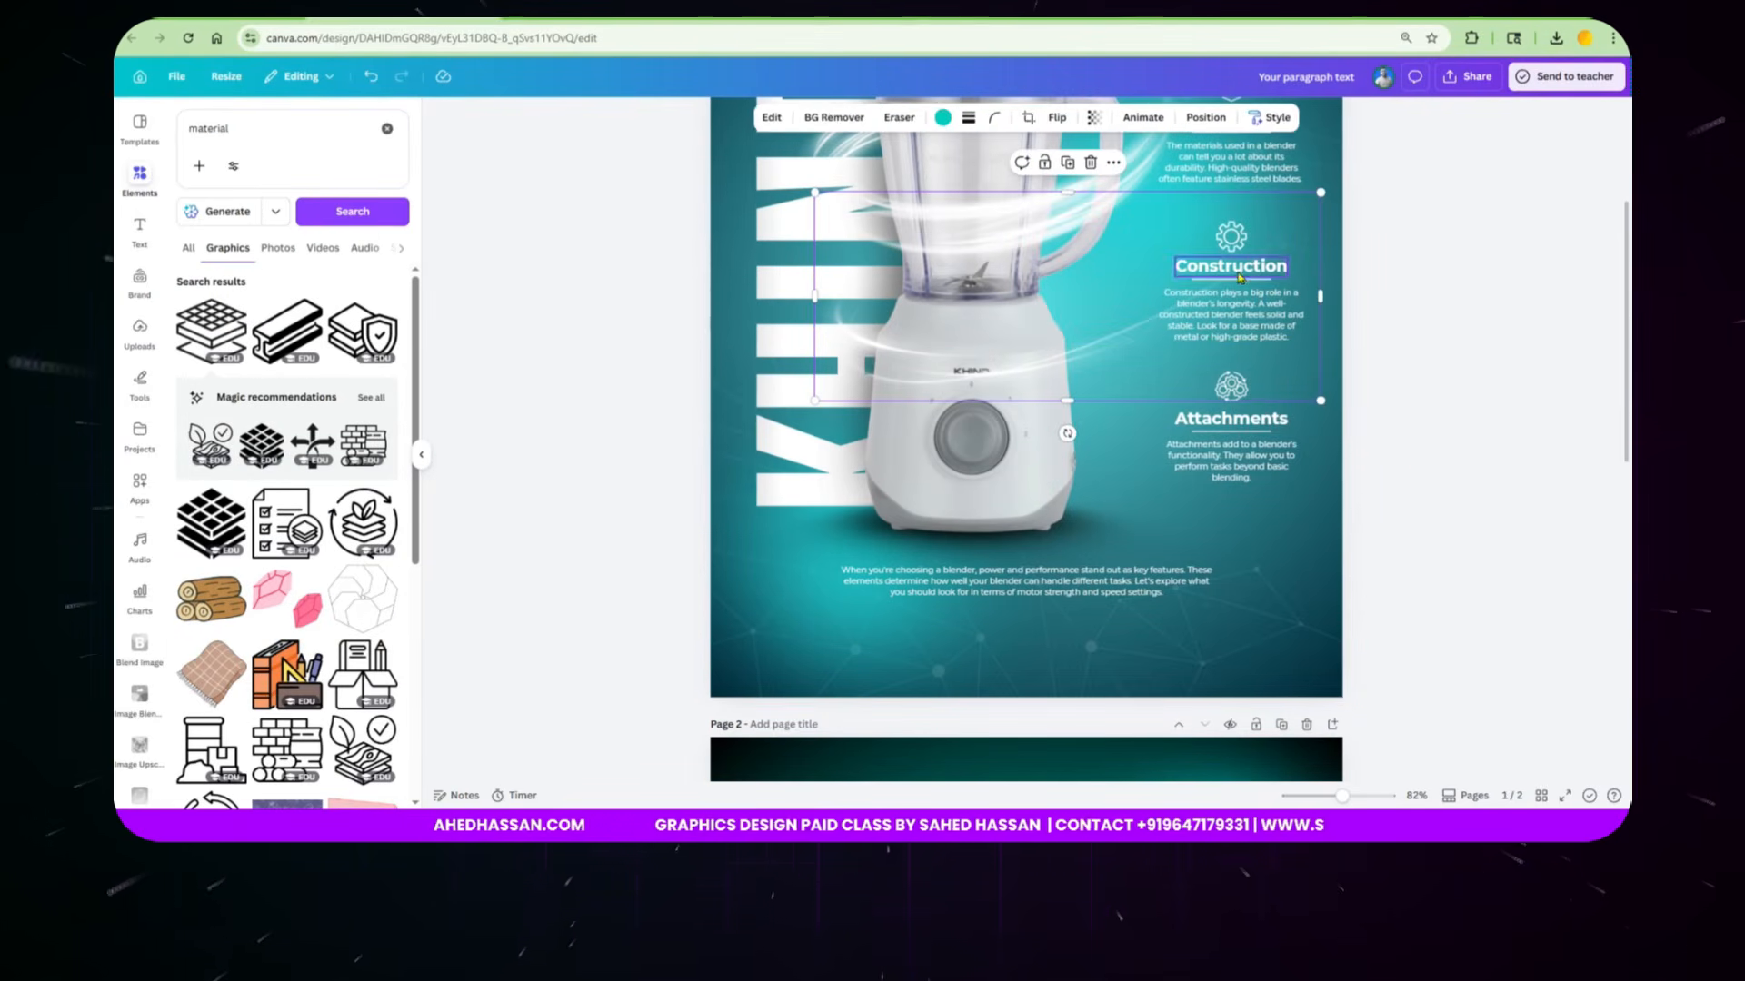
pyautogui.click(1241, 278)
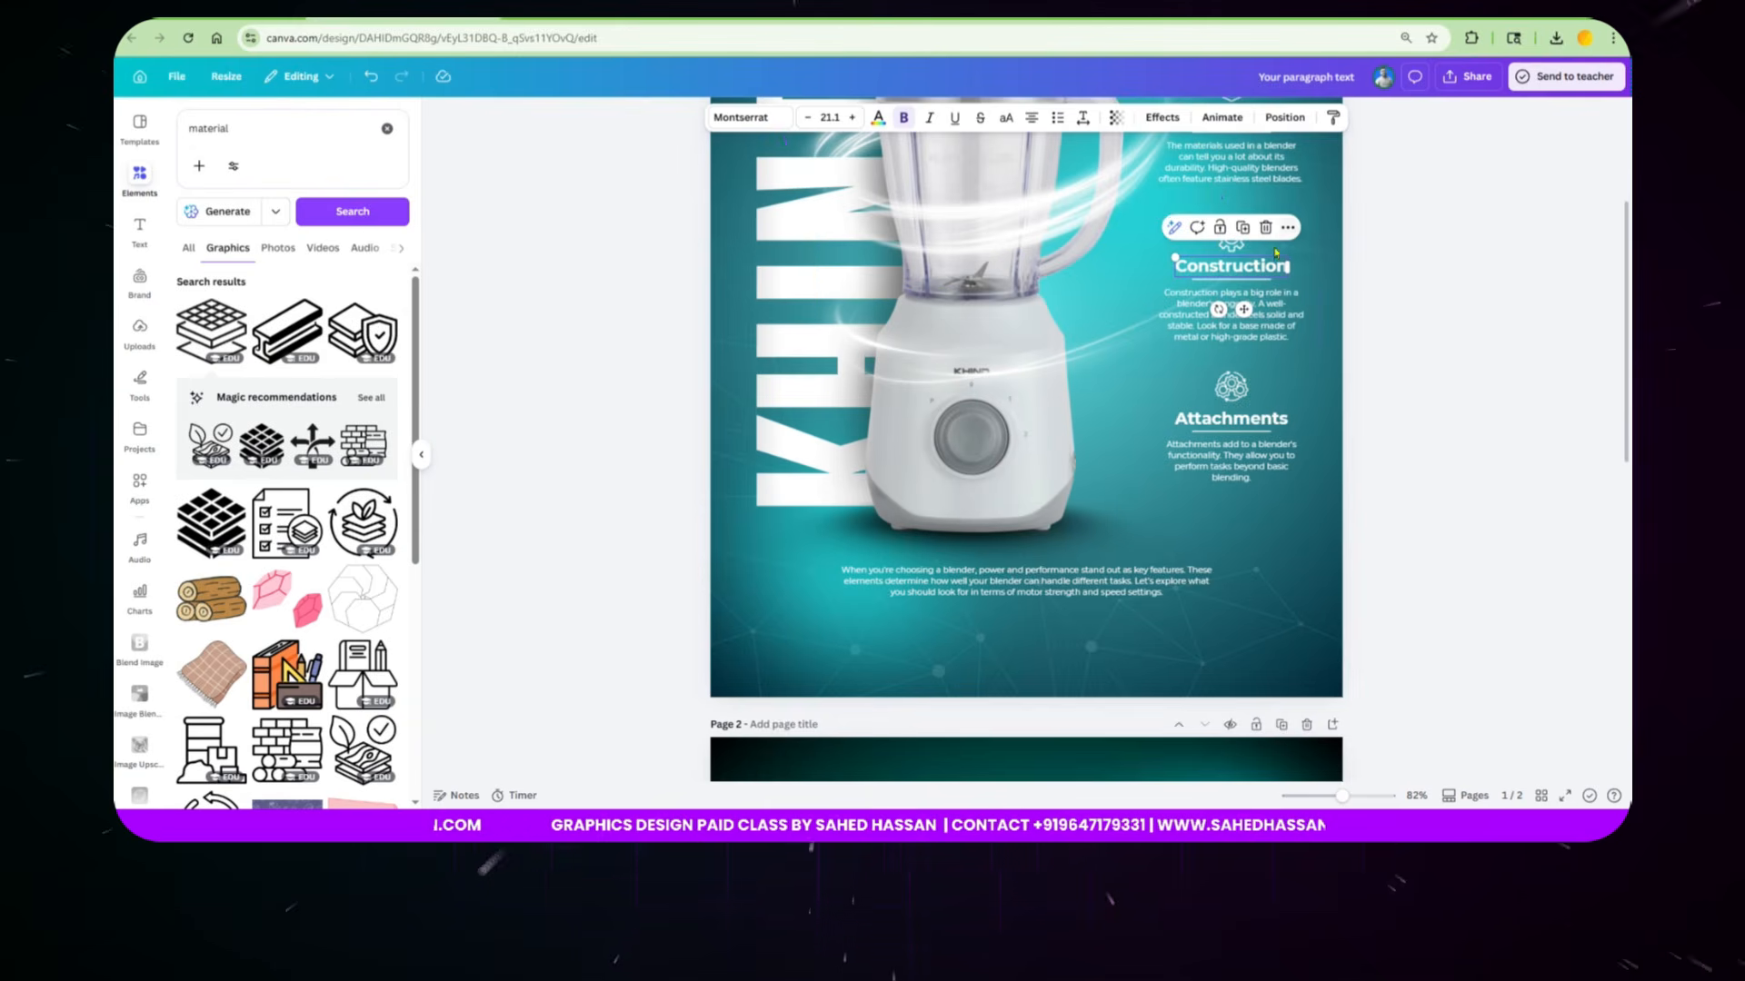
pyautogui.click(1090, 329)
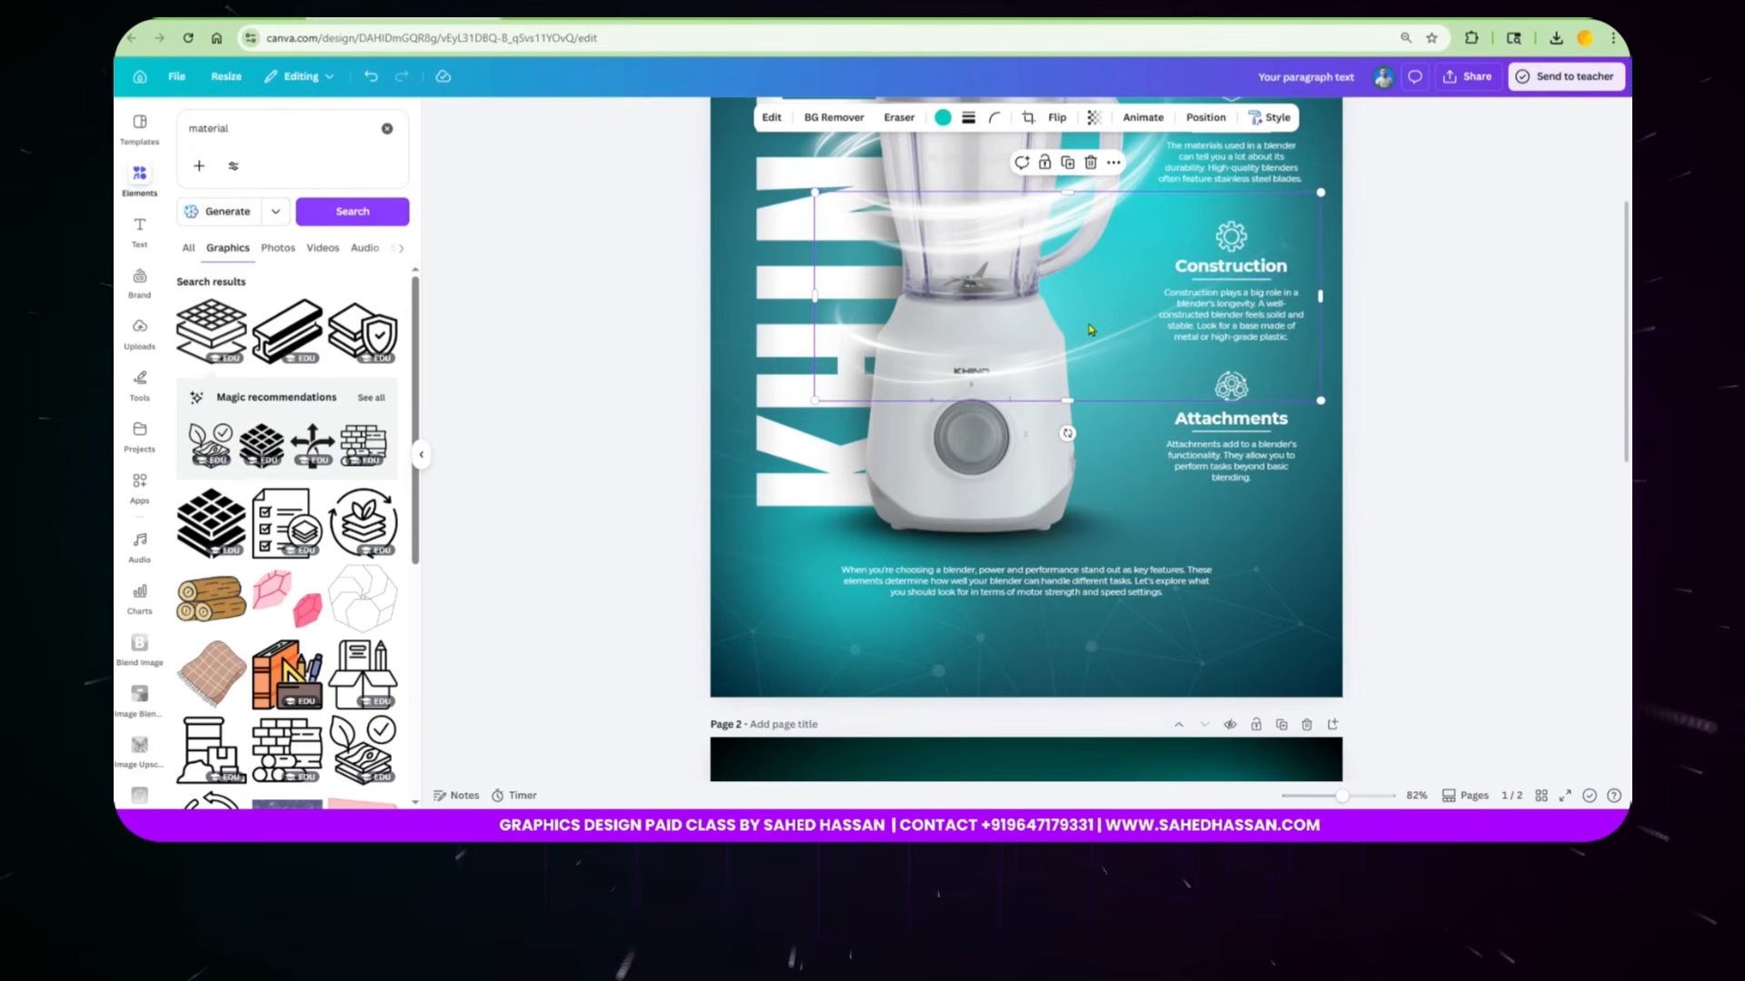
pyautogui.click(1206, 117)
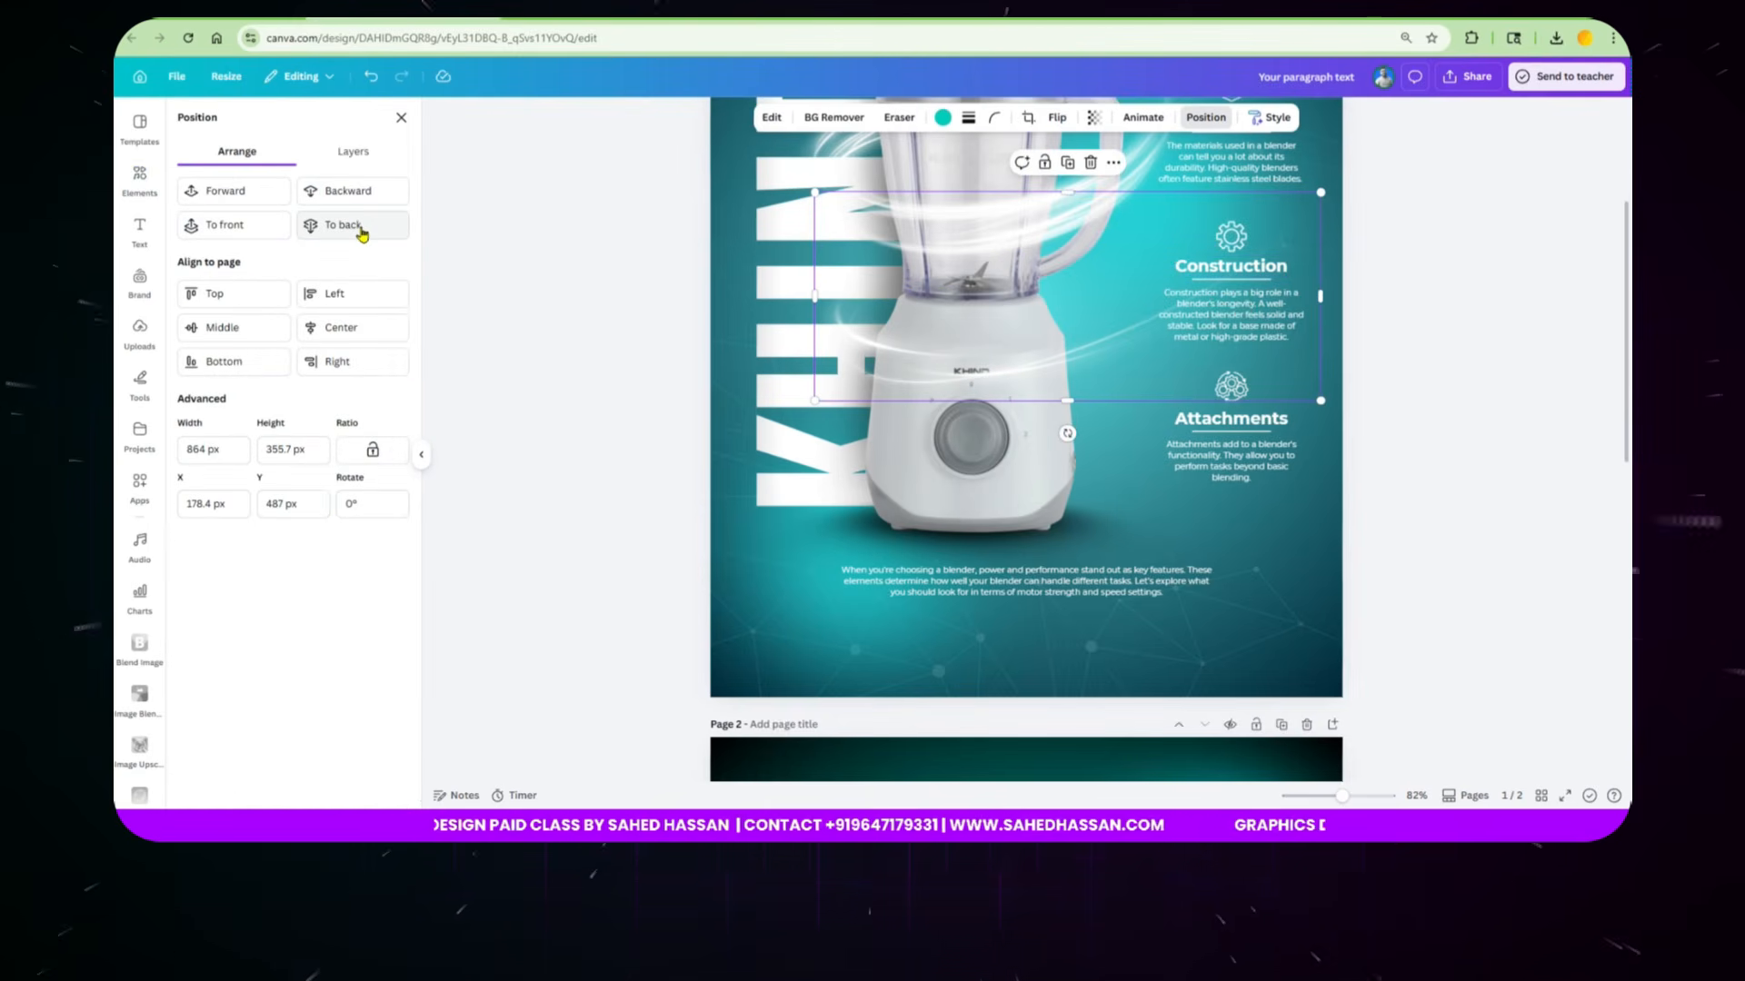
pyautogui.click(332, 206)
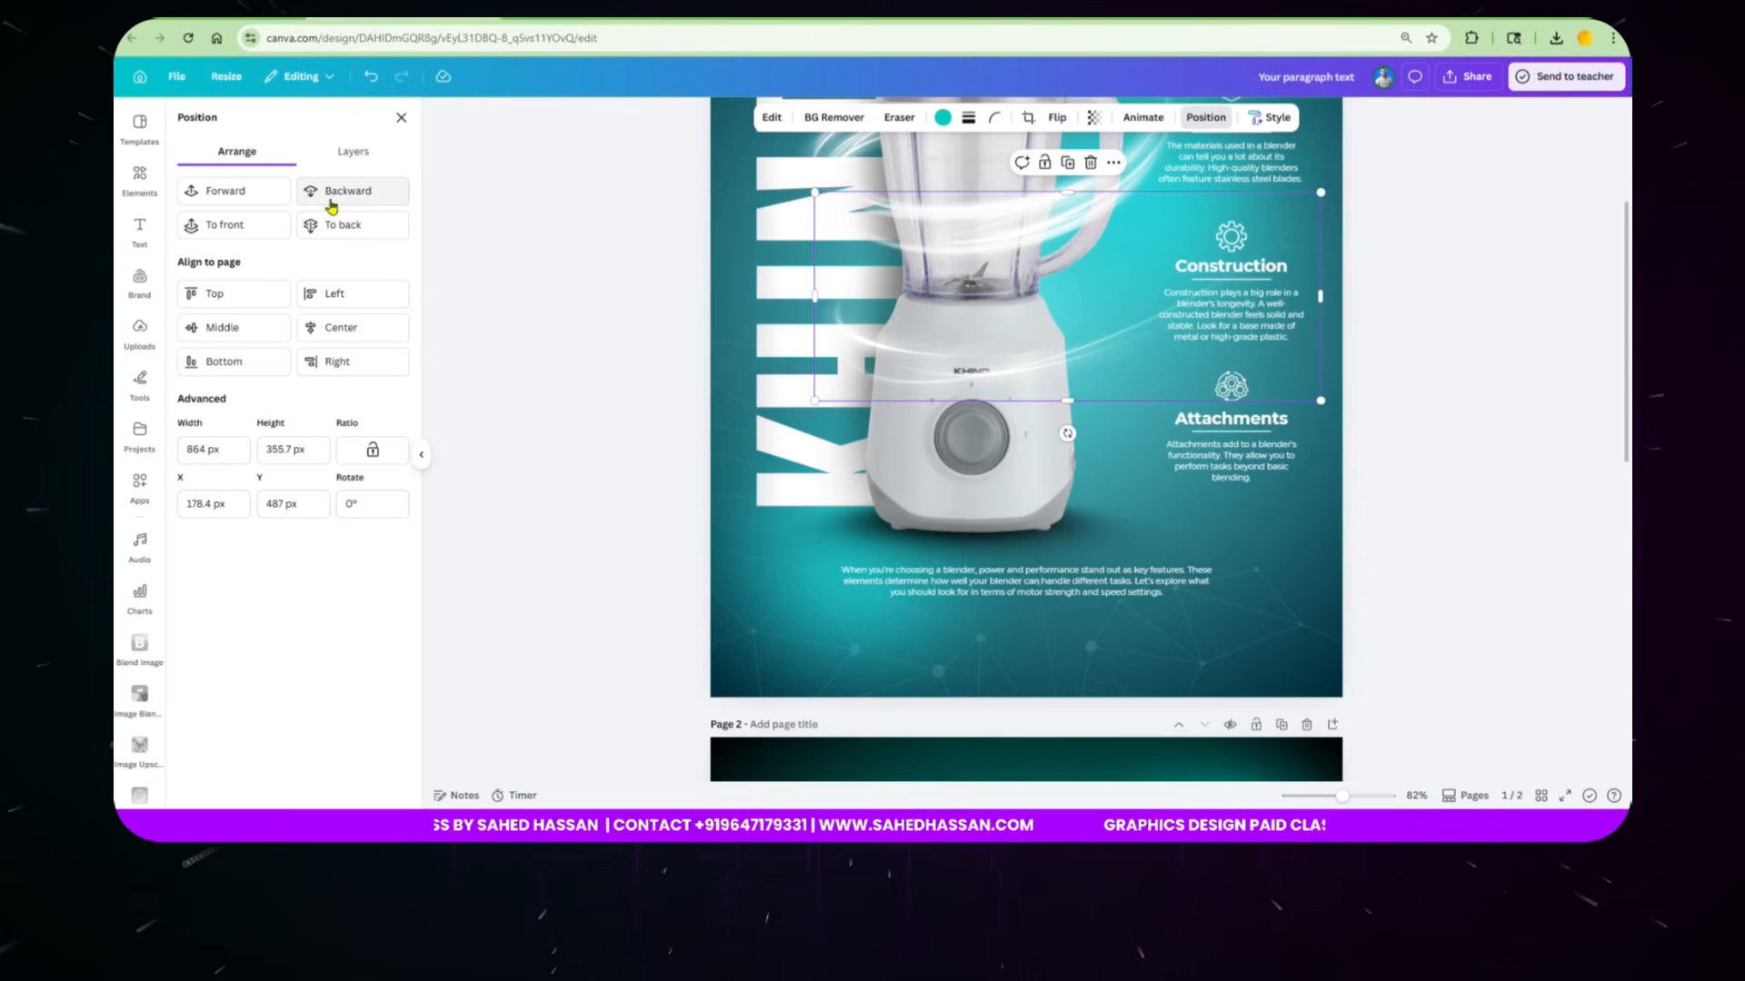
pyautogui.click(205, 193)
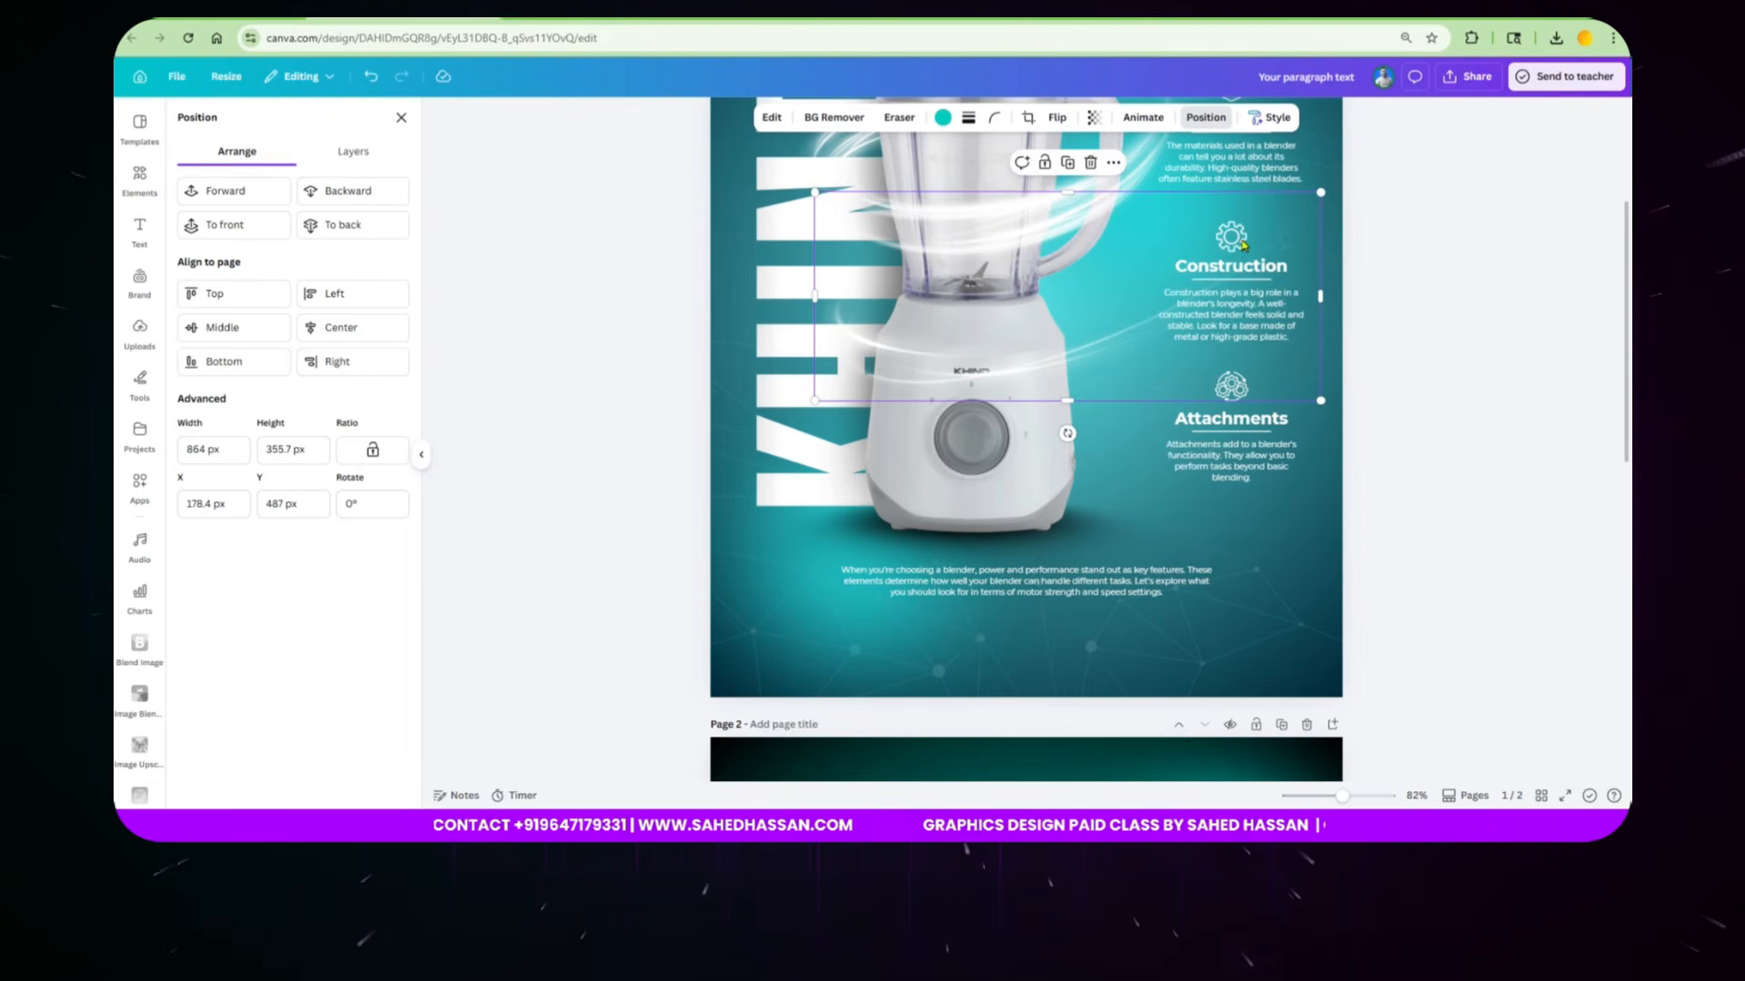
# Step: Copy page 1's Construction description, heading, divider line and gear icon together as one selection
pyautogui.click(353, 151)
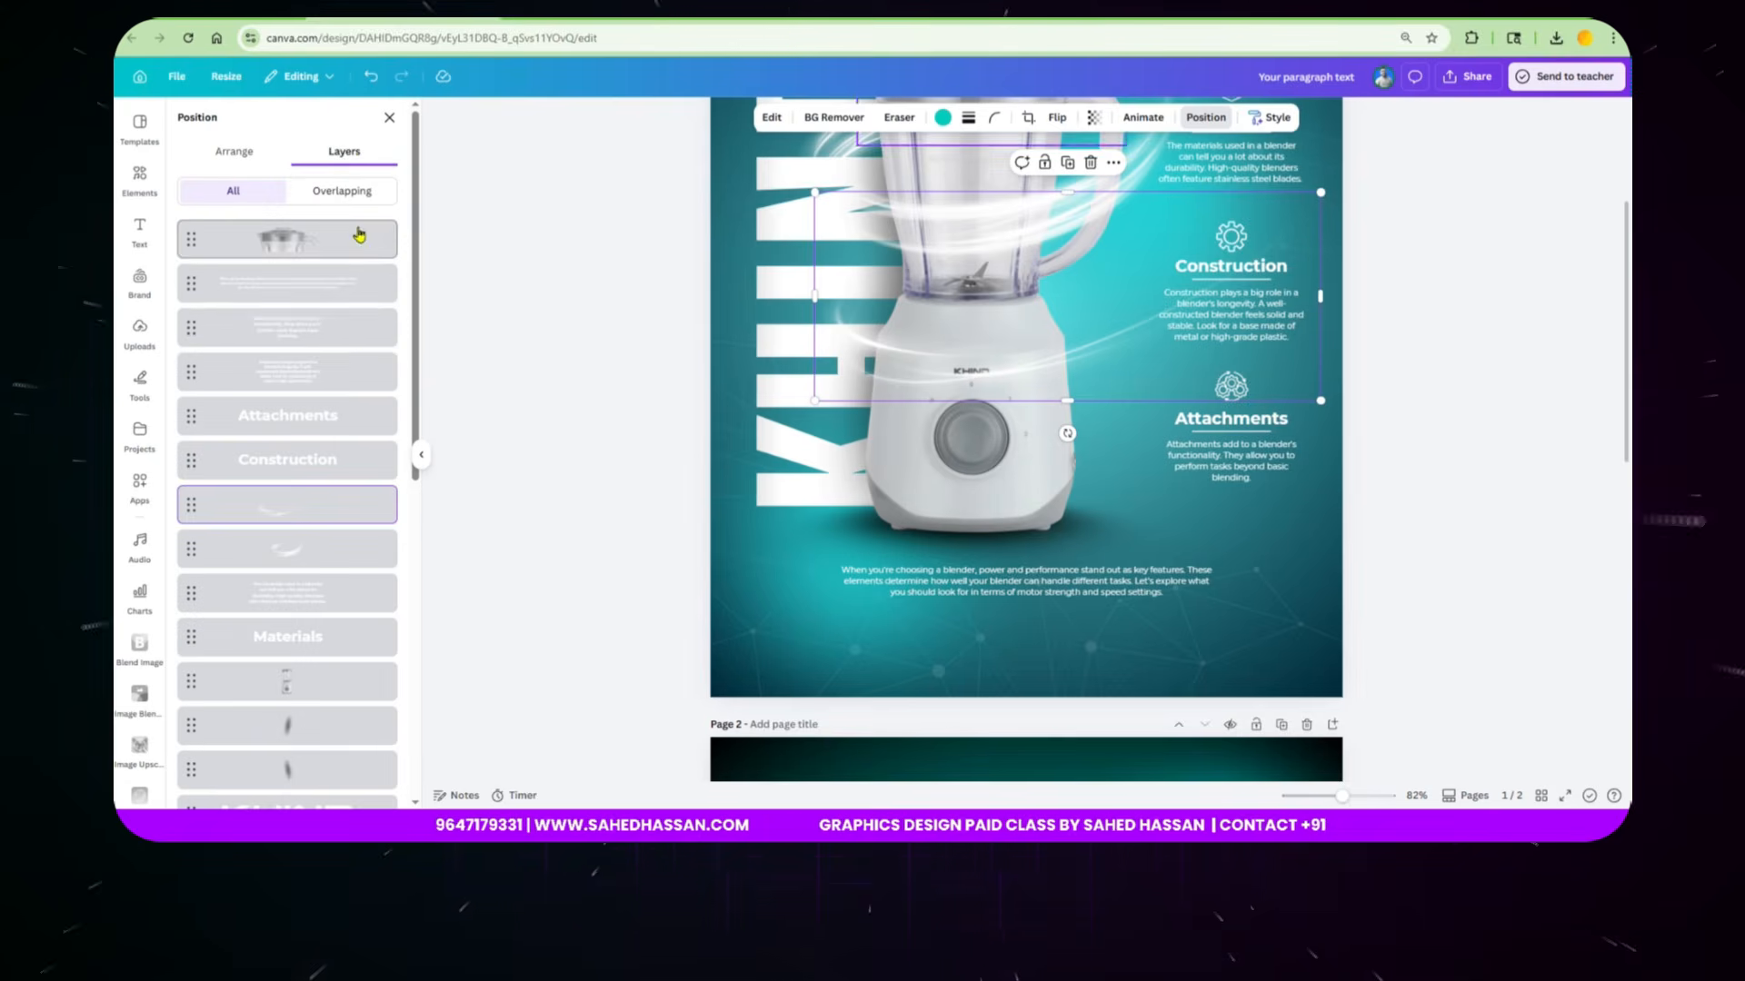
pyautogui.scroll(-3, 370, 518)
pyautogui.scroll(-4, 371, 517)
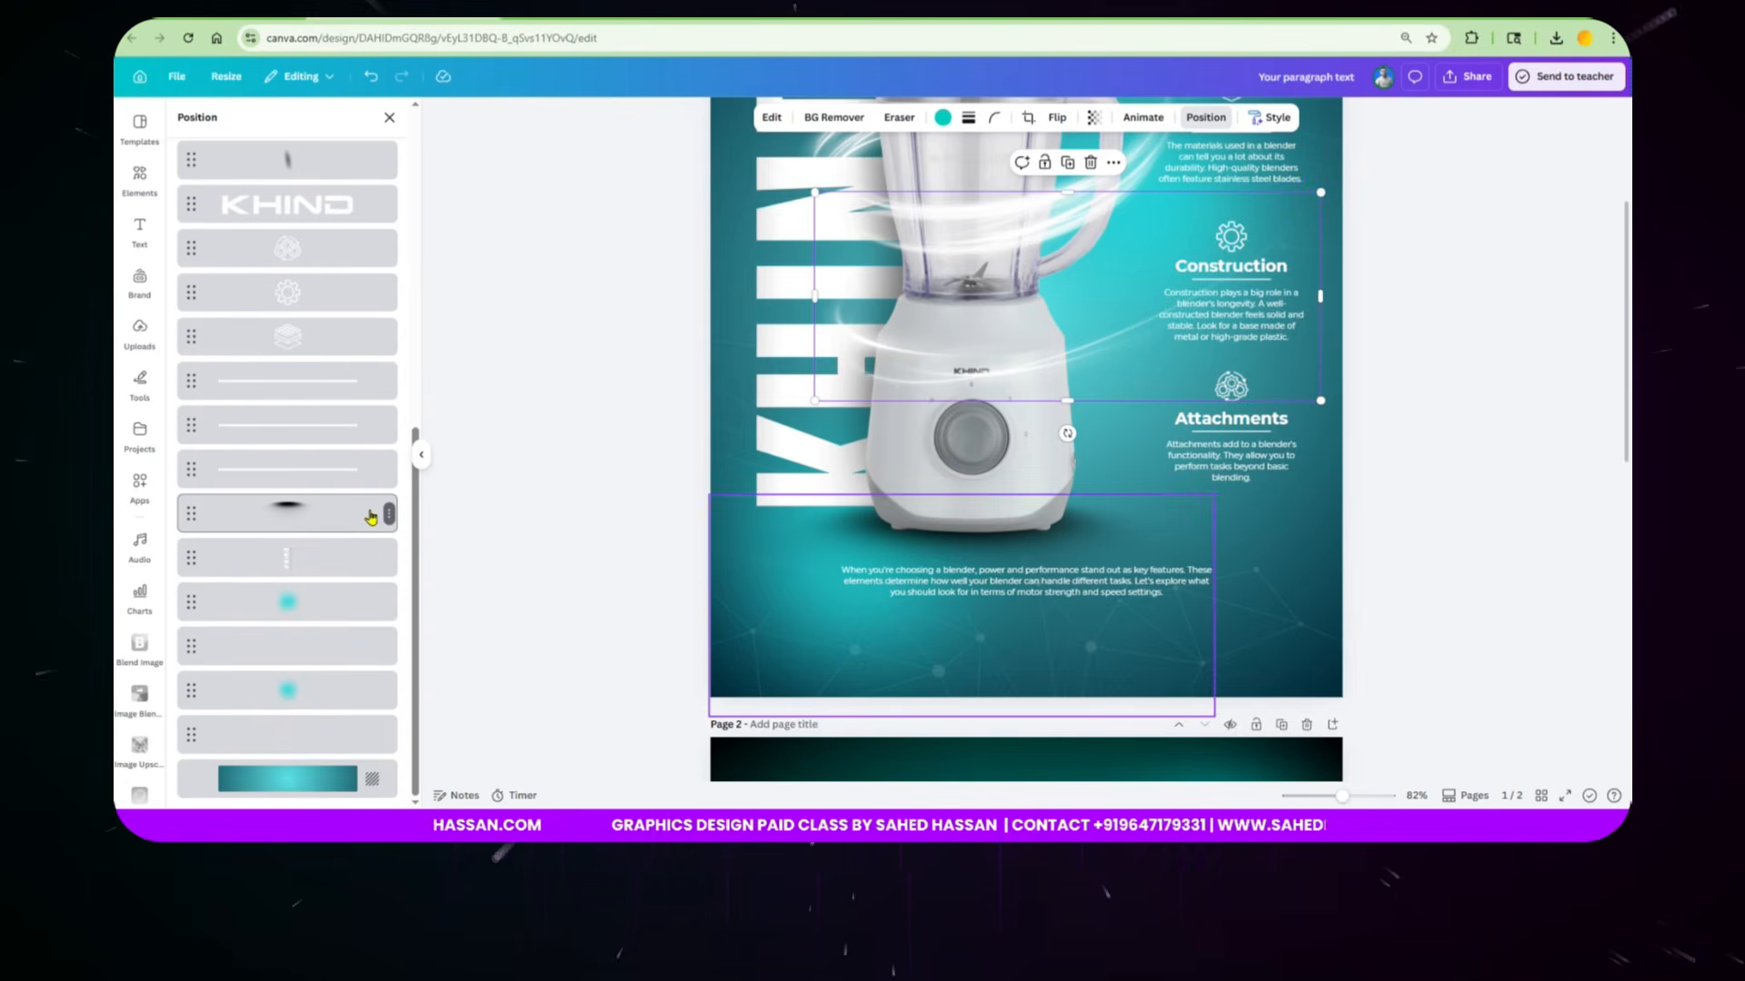
pyautogui.click(1236, 336)
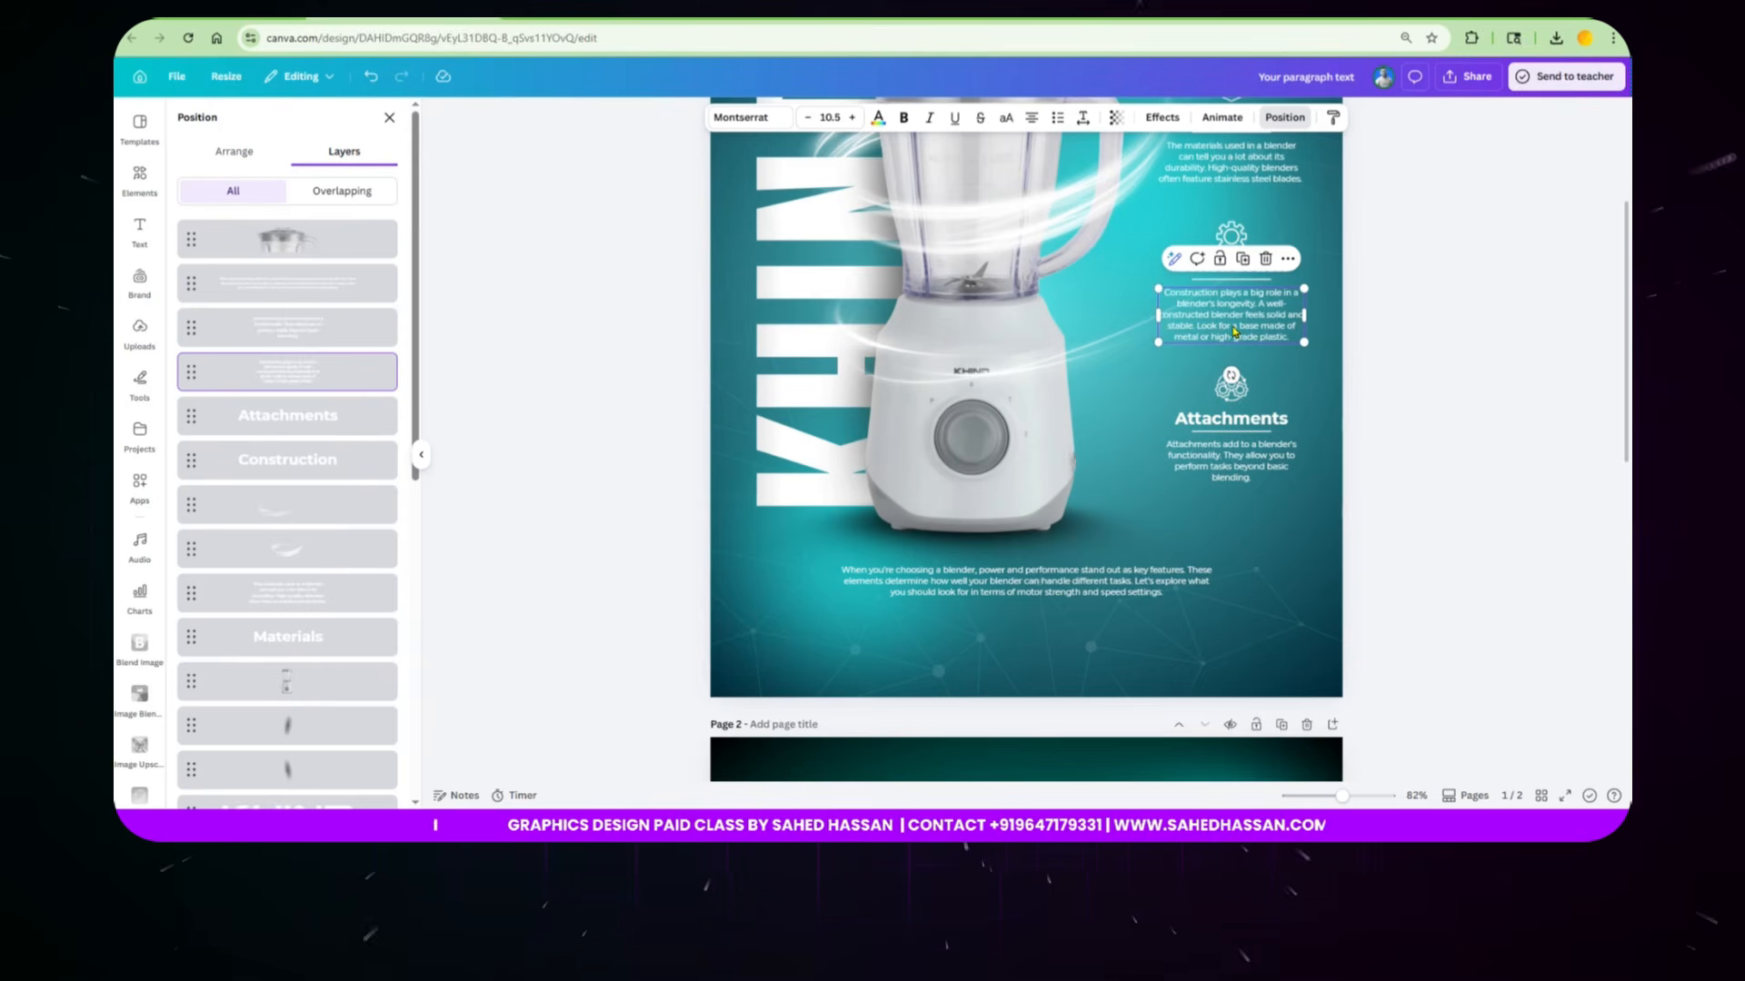
pyautogui.keyDown('shift'); pyautogui.click(338, 462); pyautogui.keyUp('shift')
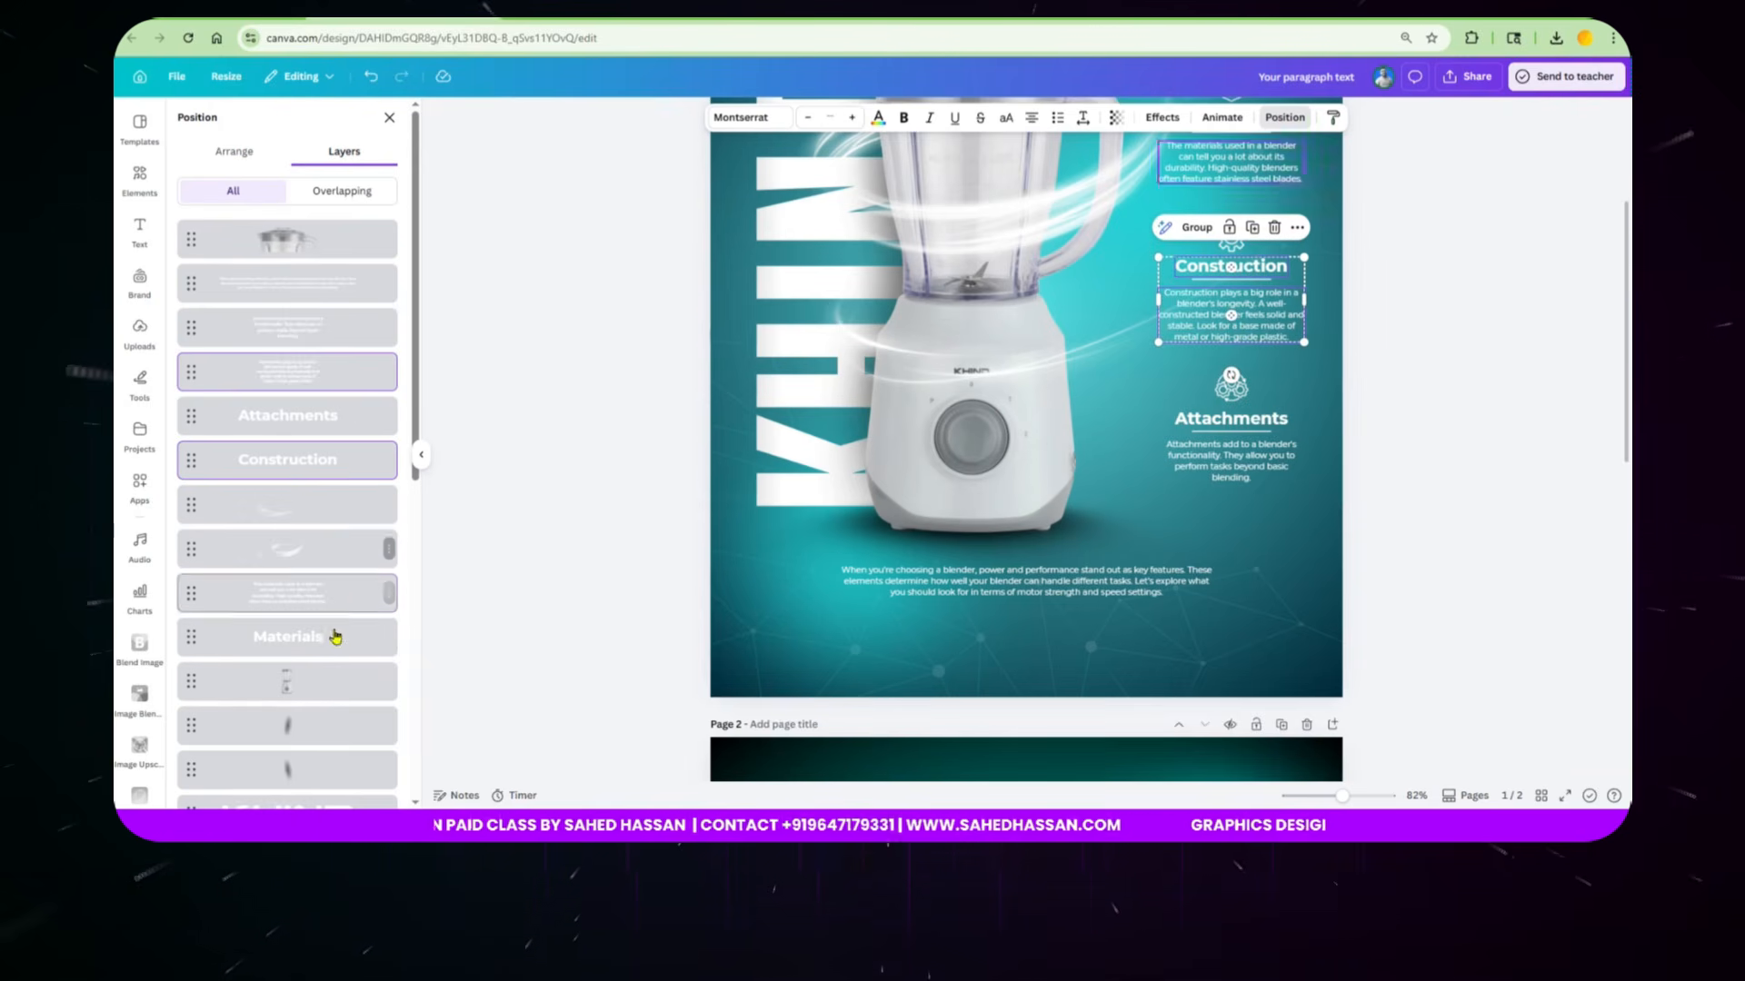
pyautogui.scroll(-5, 346, 670)
pyautogui.scroll(-2, 347, 670)
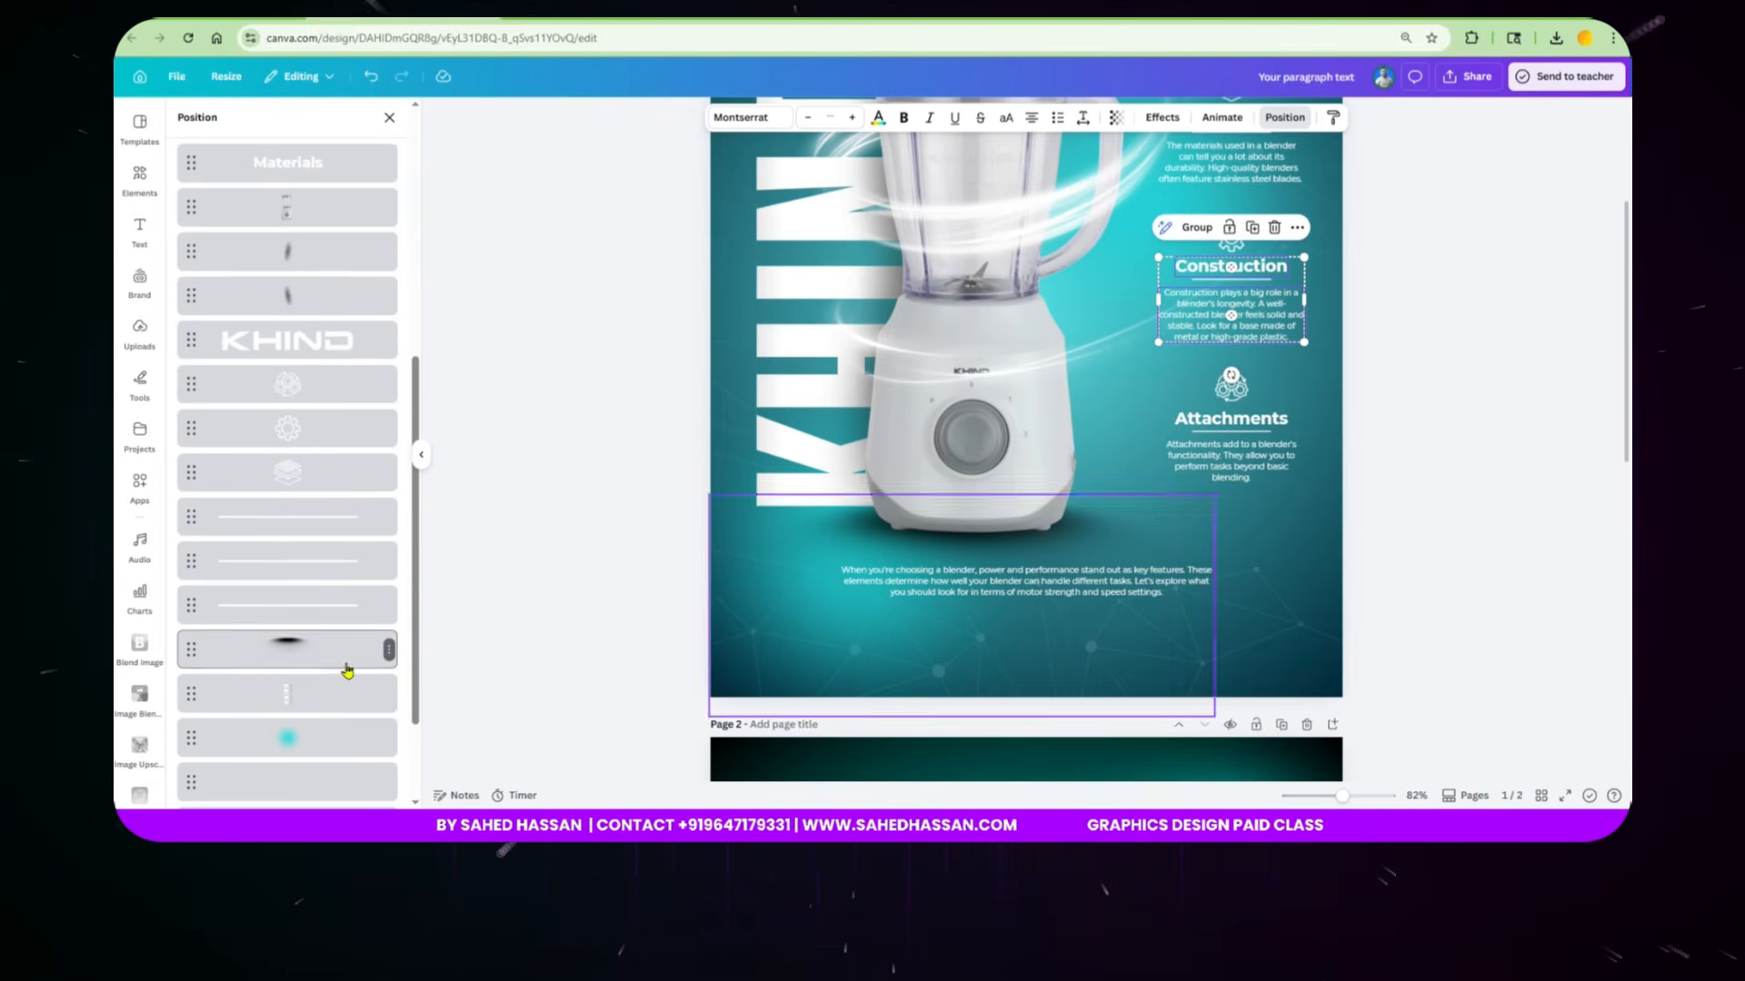
pyautogui.keyDown('shift'); pyautogui.click(324, 569); pyautogui.keyUp('shift')
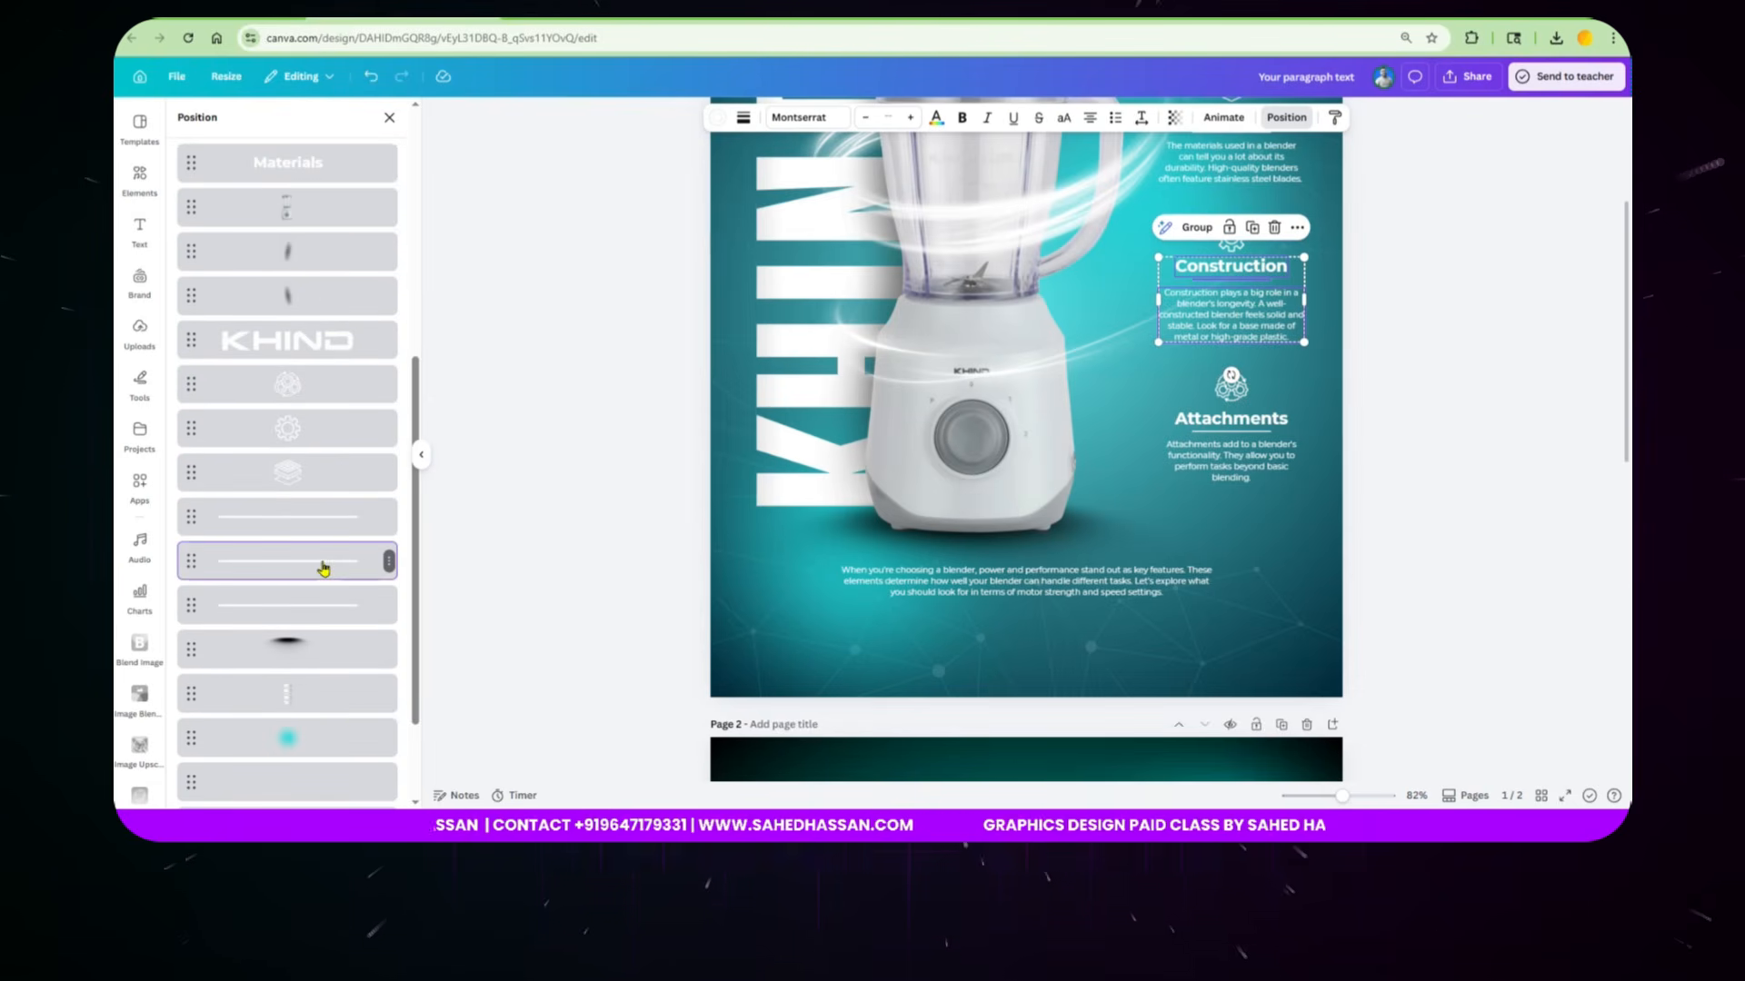
pyautogui.keyDown('shift'); pyautogui.click(285, 437); pyautogui.keyUp('shift')
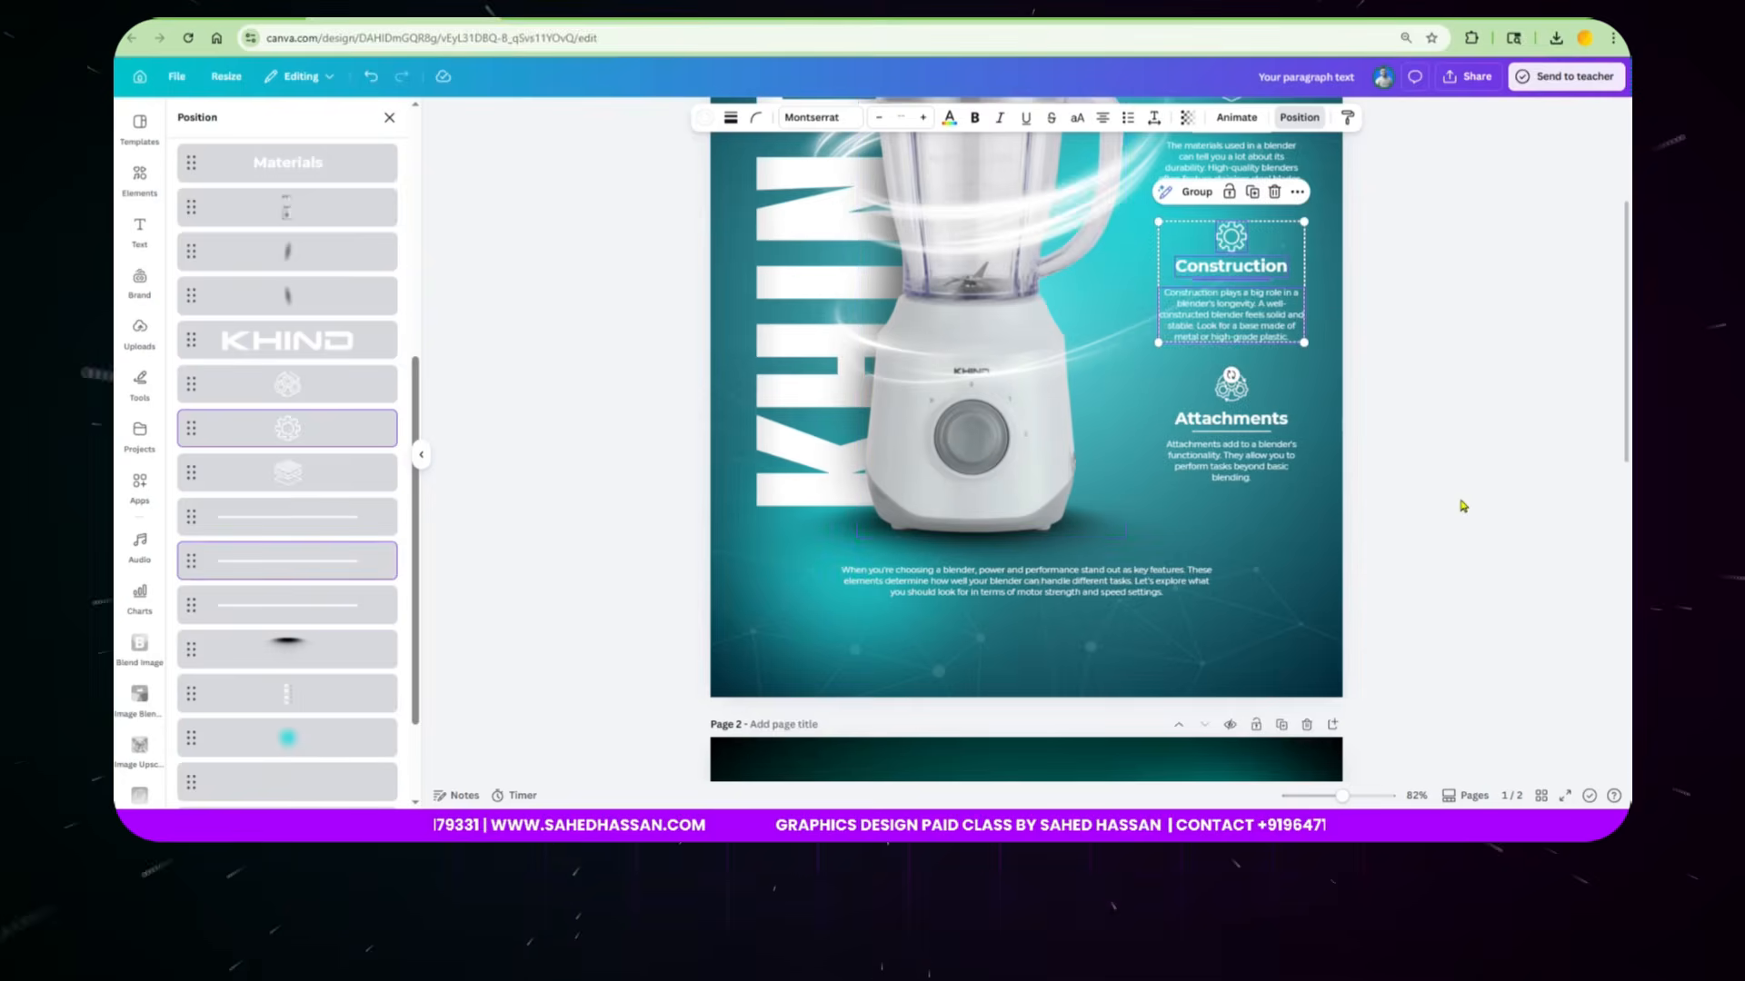
# Step: Paste the Construction block onto page 2 and position it directly below the Materials block
pyautogui.scroll(-7, 1173, 548)
pyautogui.click(1173, 546)
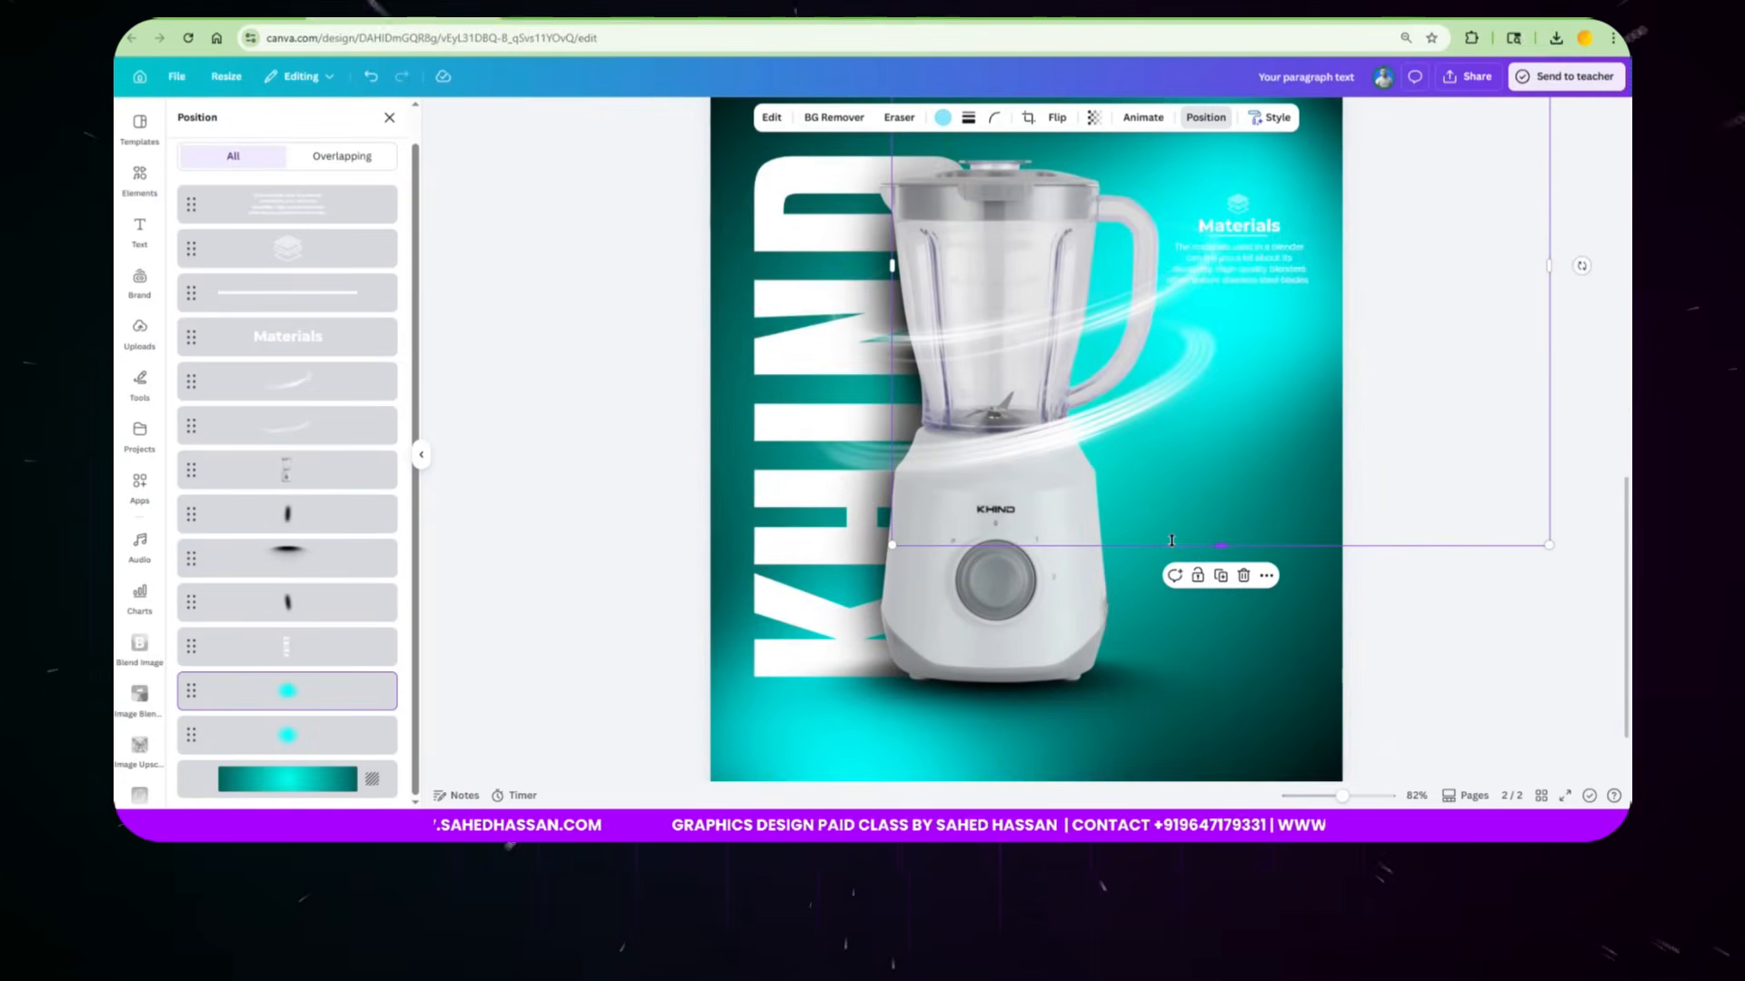
pyautogui.hotkey('ctrl', 'v')
pyautogui.moveTo(1232, 420); pyautogui.dragTo(1241, 409)
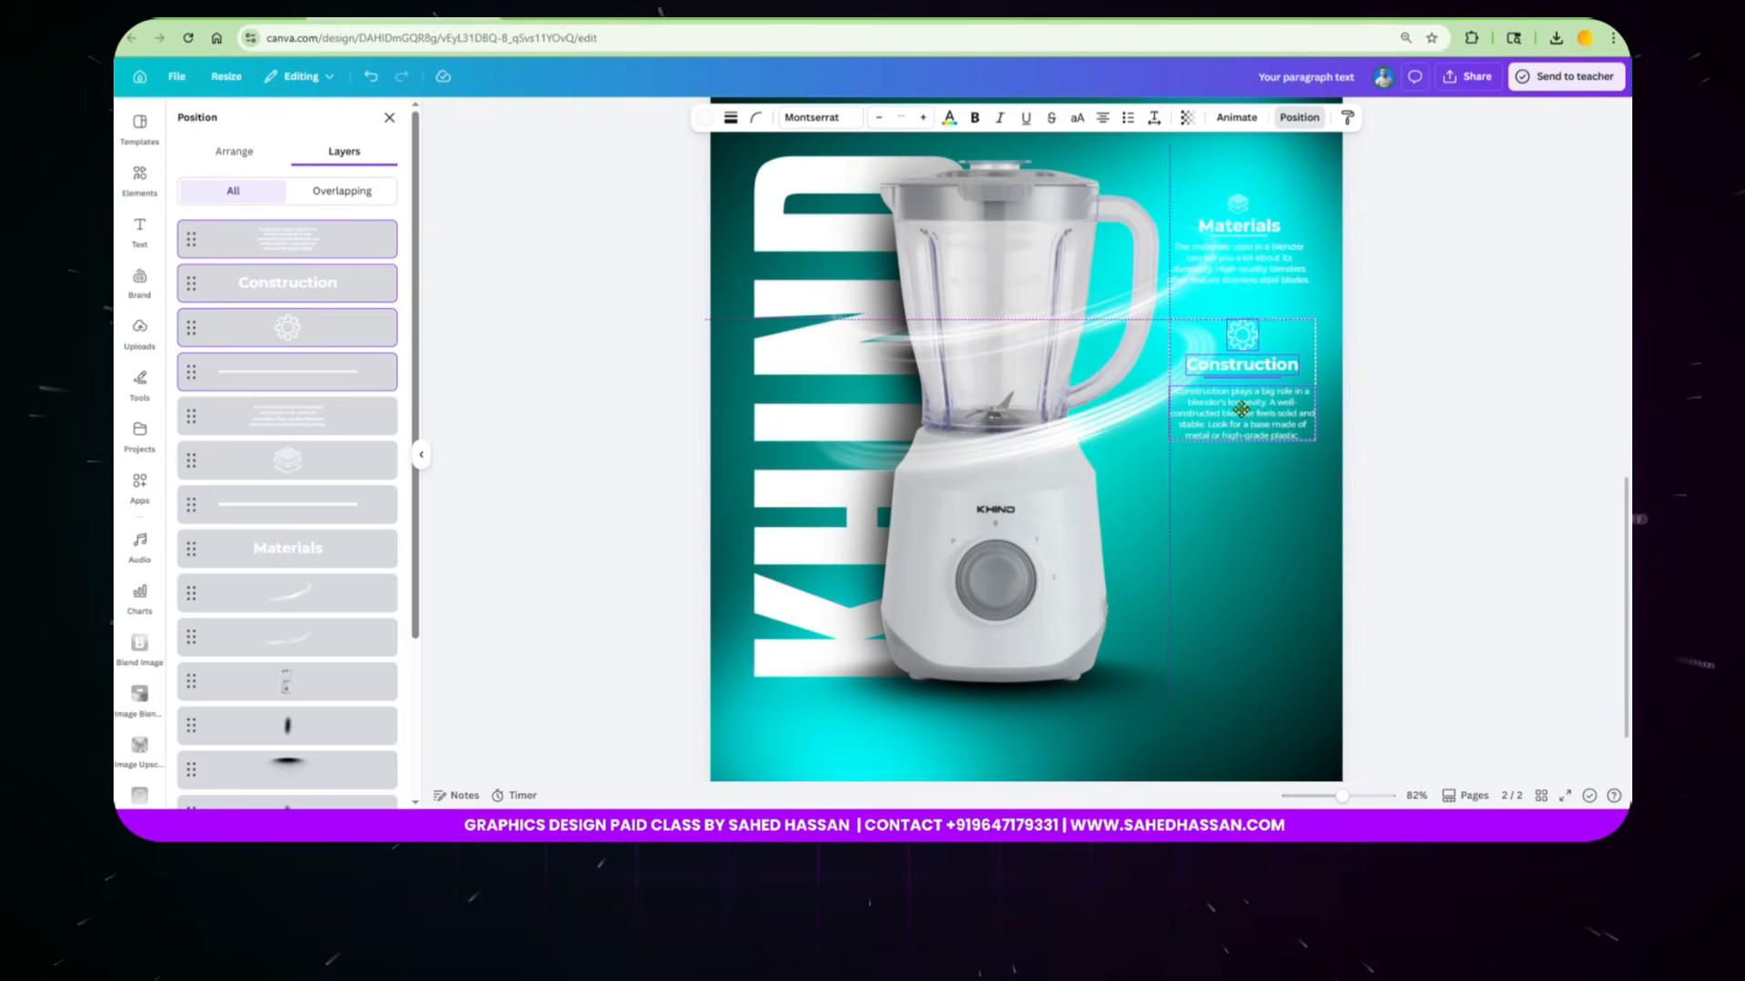
# Step: Copy page 1's Attachments icon, heading, divider line and description, and paste them on page 2 below the Construction block
pyautogui.scroll(7, 1237, 404)
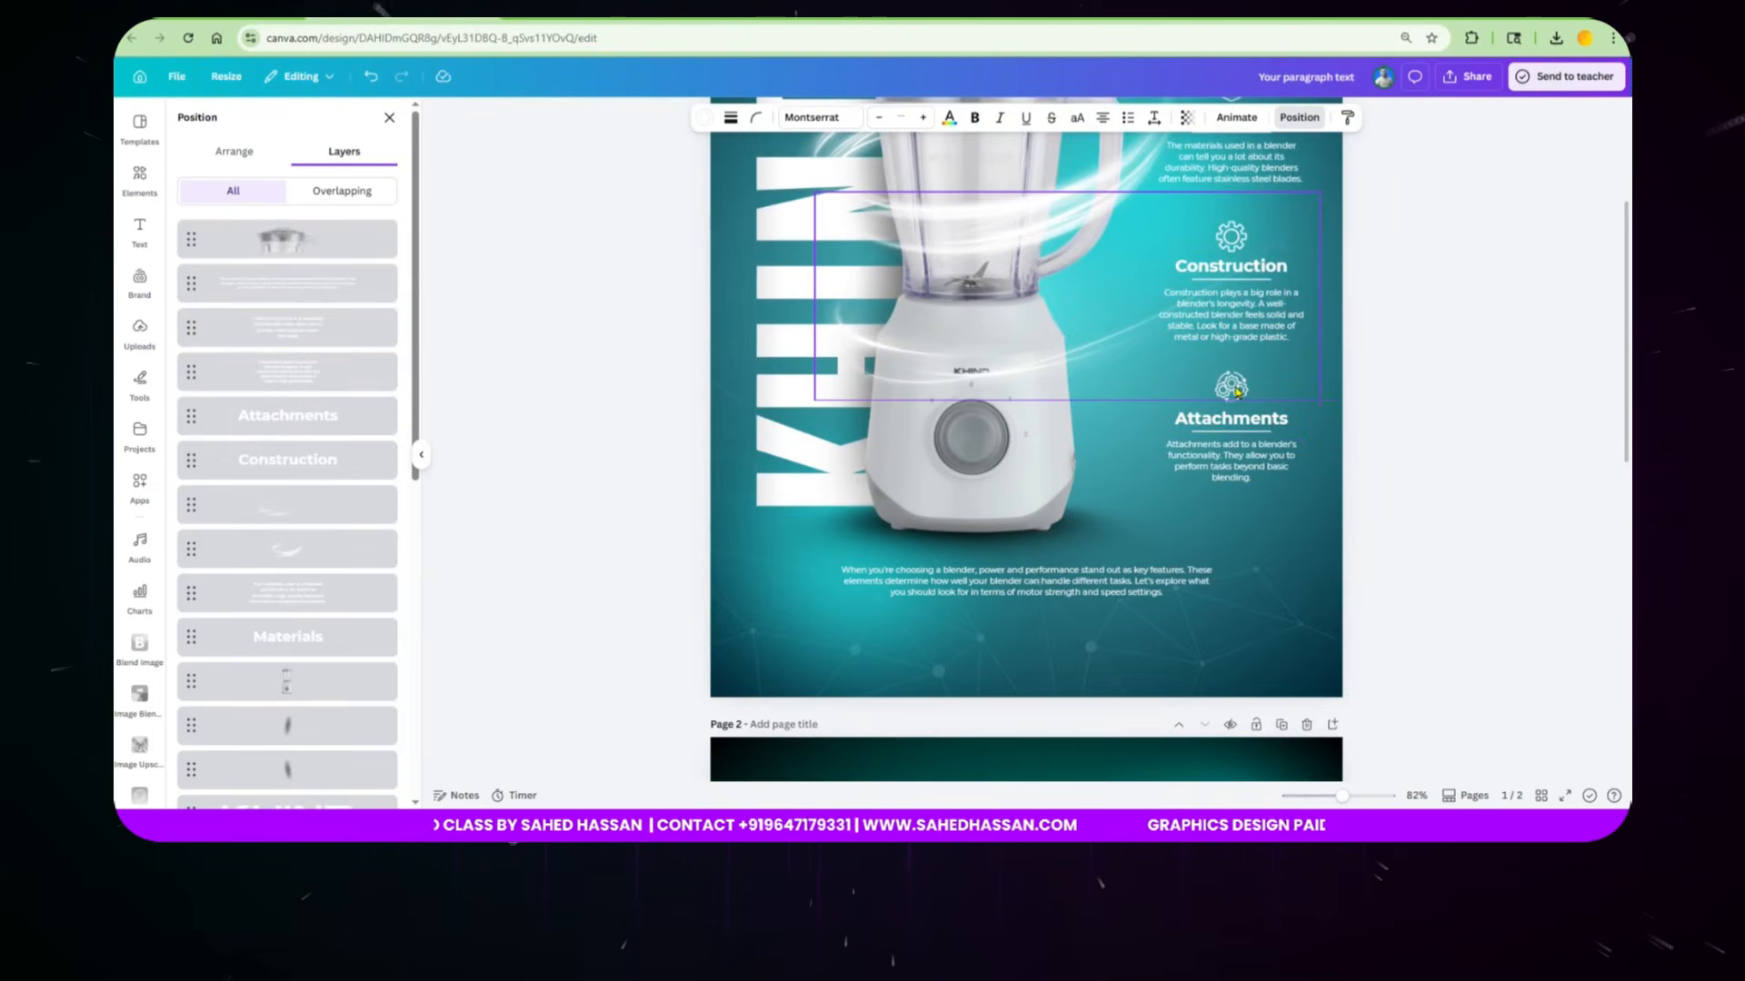
pyautogui.click(1217, 427)
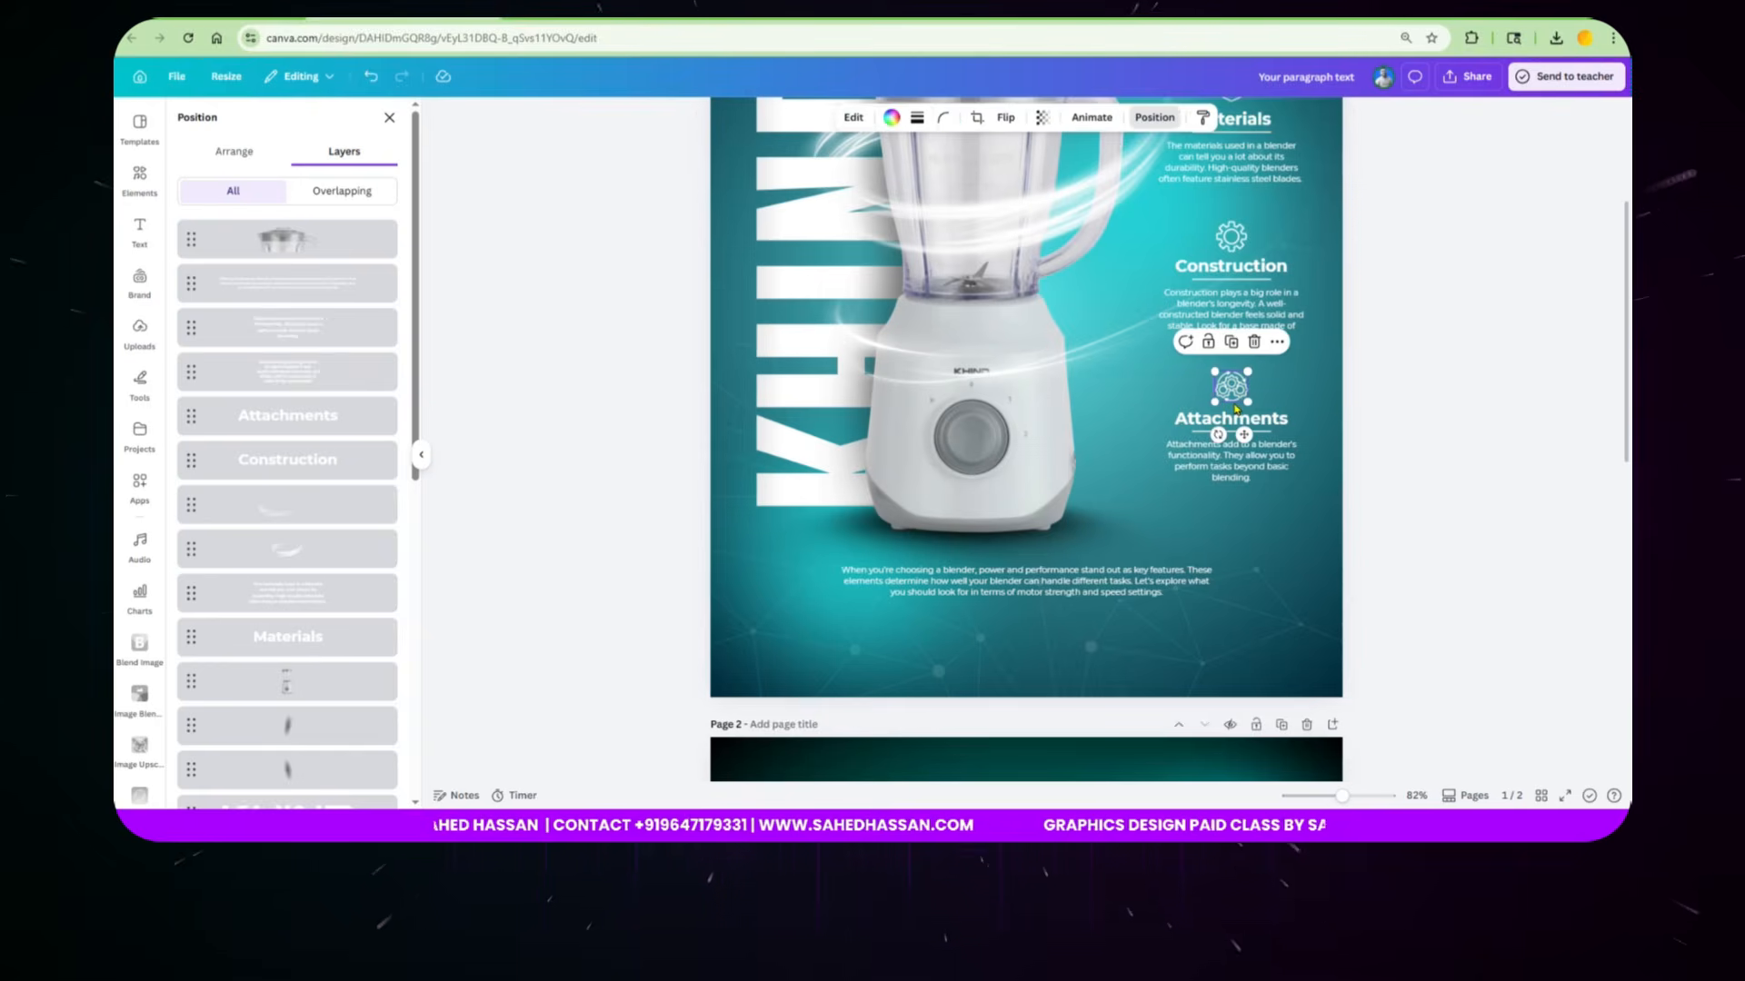
pyautogui.keyDown('shift'); pyautogui.click(1209, 451); pyautogui.keyUp('shift')
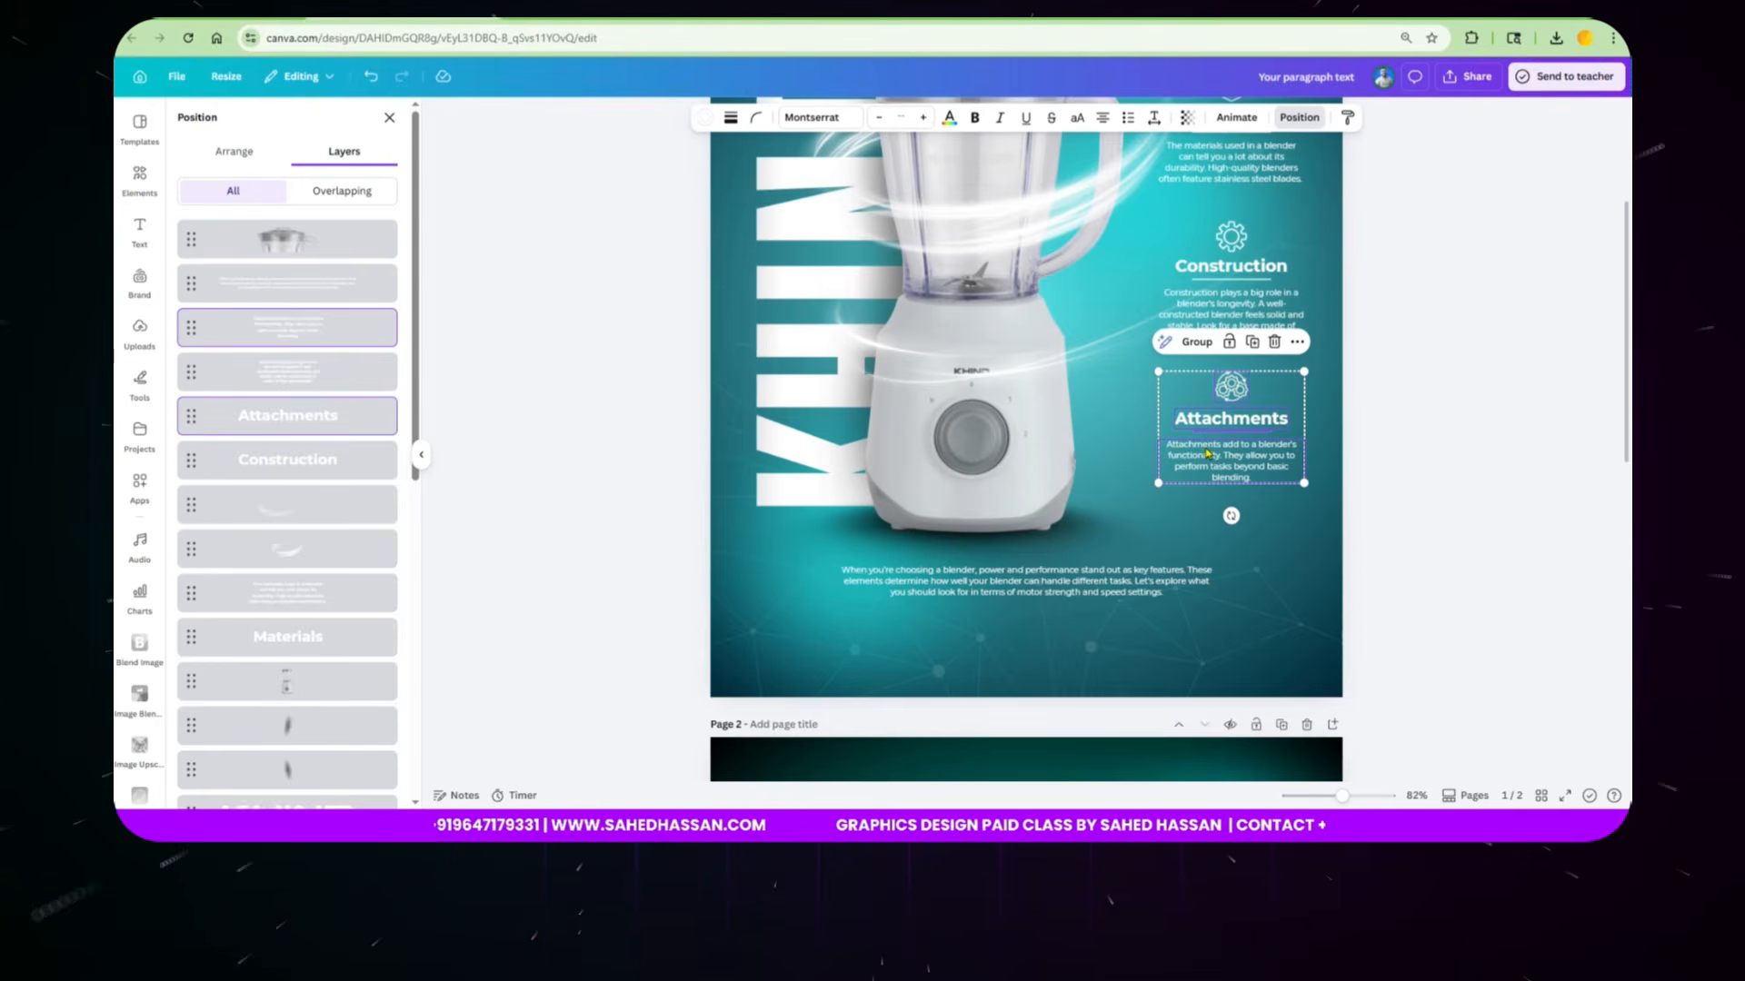
pyautogui.scroll(-7, 1207, 473)
pyautogui.click(1201, 585)
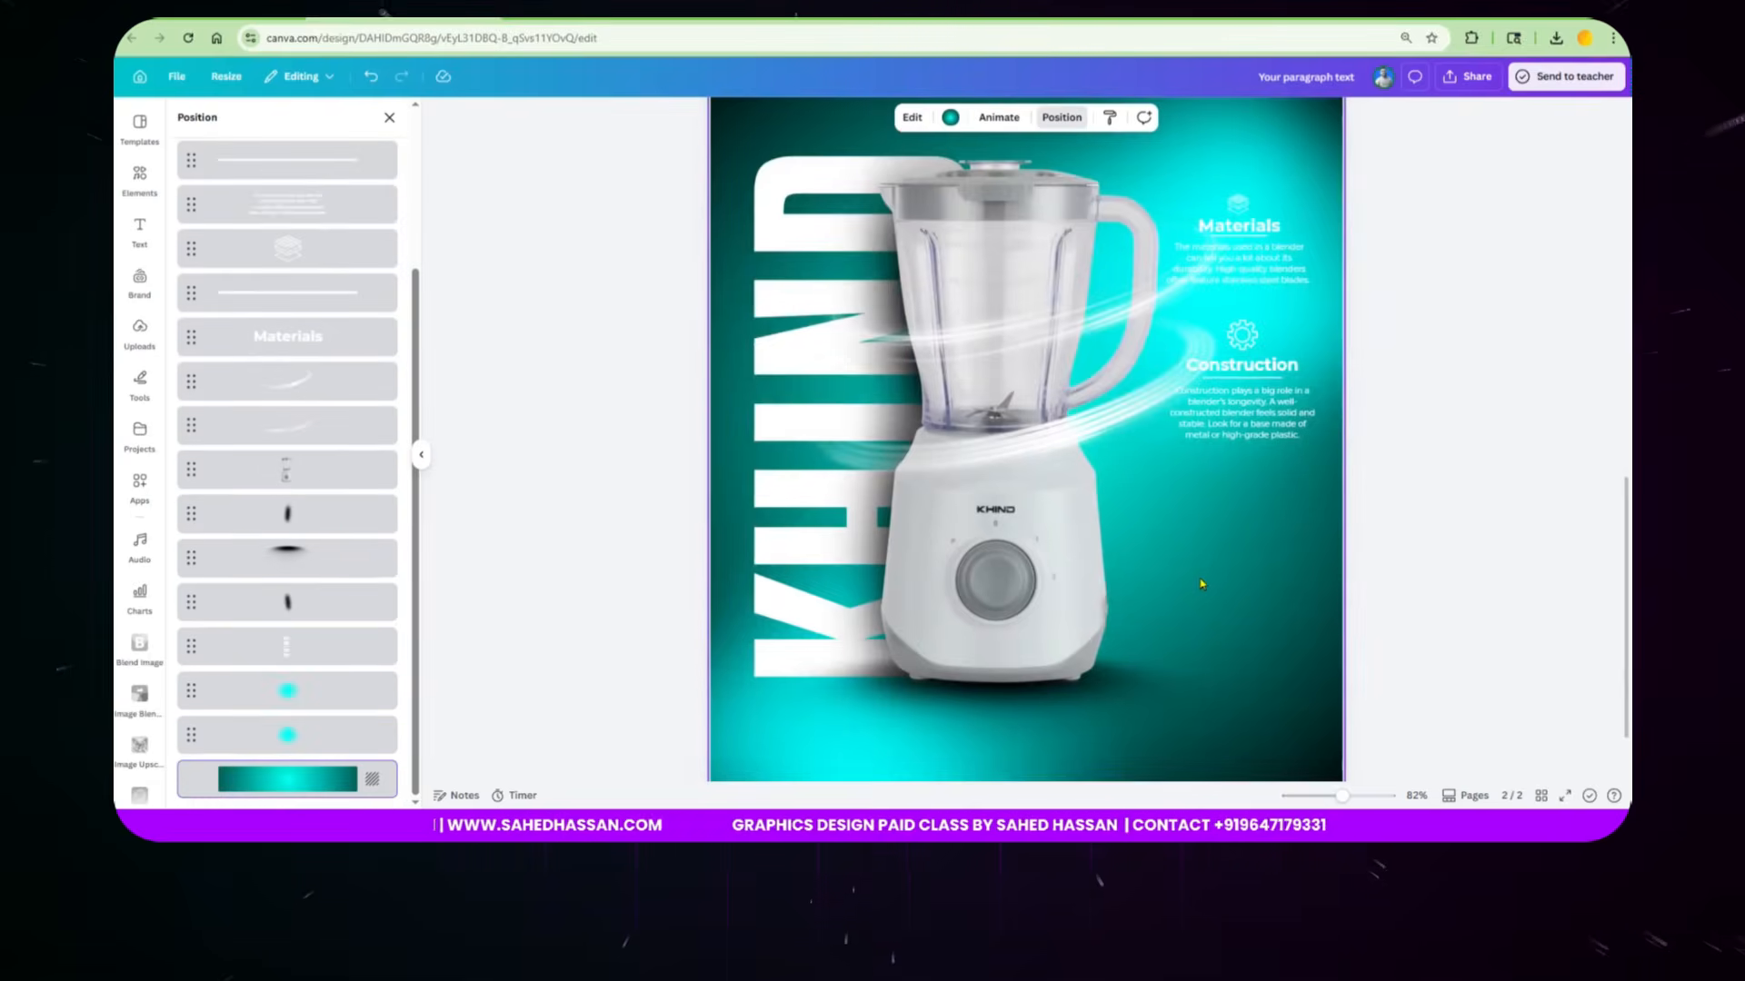
pyautogui.hotkey('ctrl', 'v')
pyautogui.moveTo(1252, 545); pyautogui.dragTo(1255, 544)
# Step: Select only the Materials, Construction and Attachments elements on page 2 and align them to a common horizontal center
pyautogui.moveTo(1418, 198); pyautogui.dragTo(1236, 627)
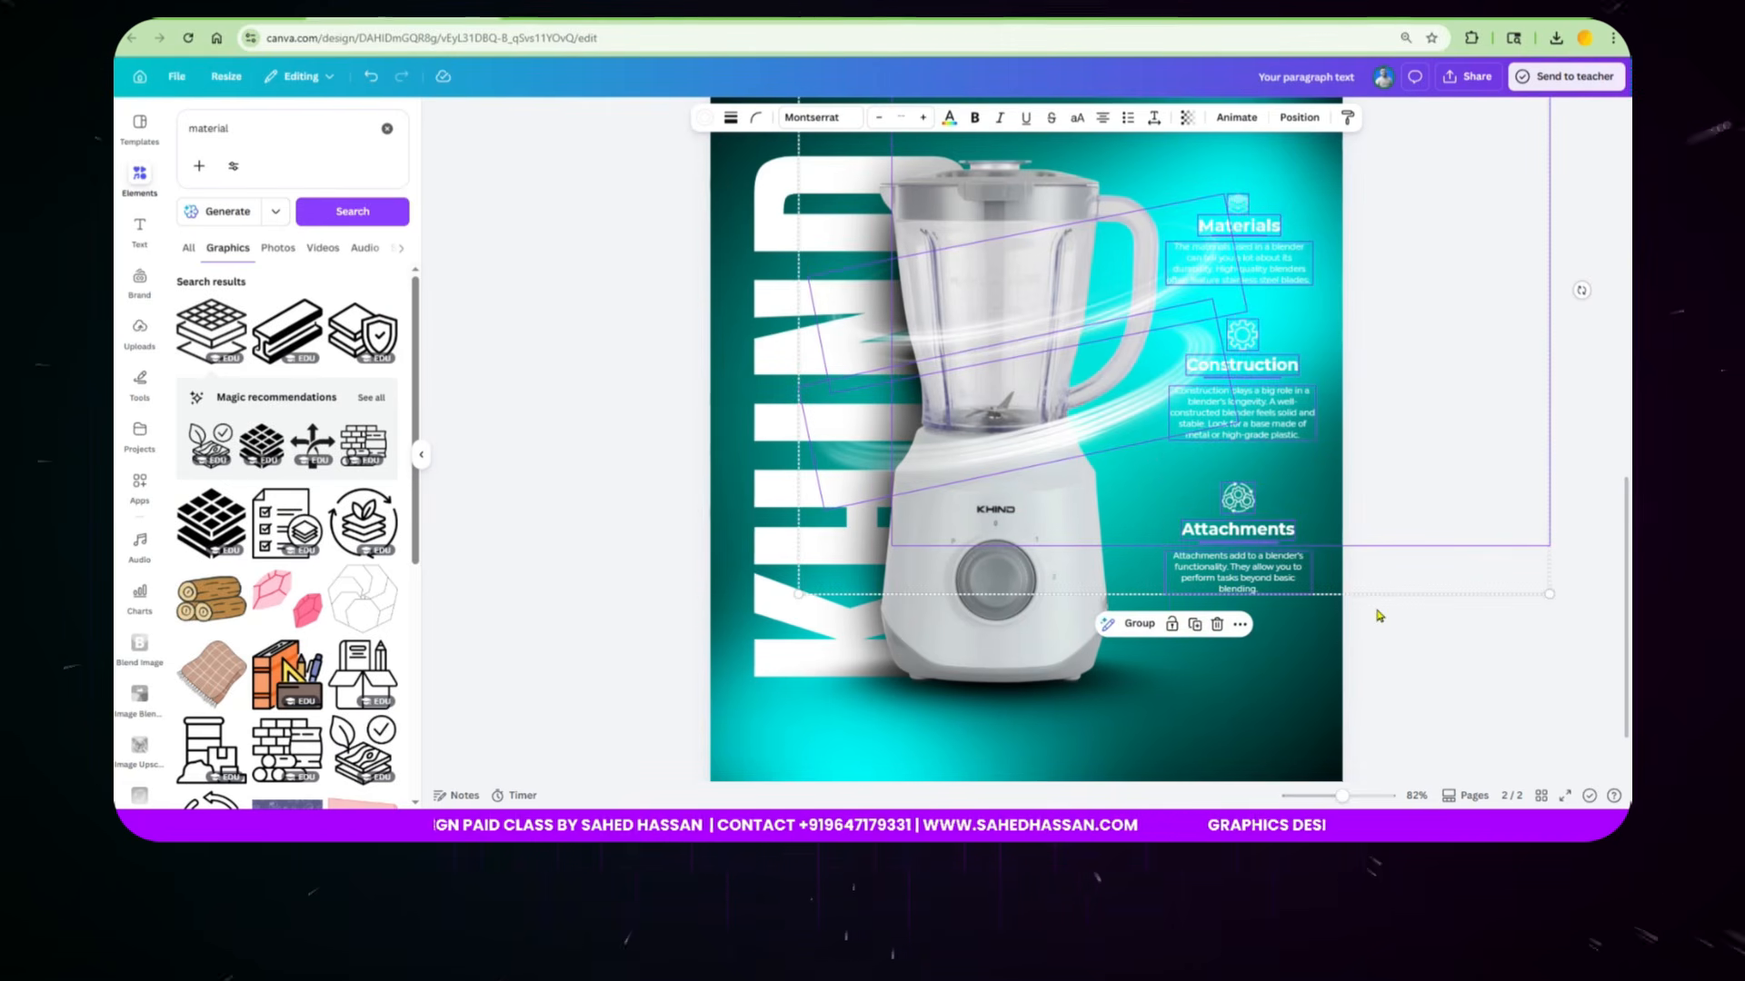
pyautogui.keyDown('shift'); pyautogui.click(1099, 421); pyautogui.keyUp('shift')
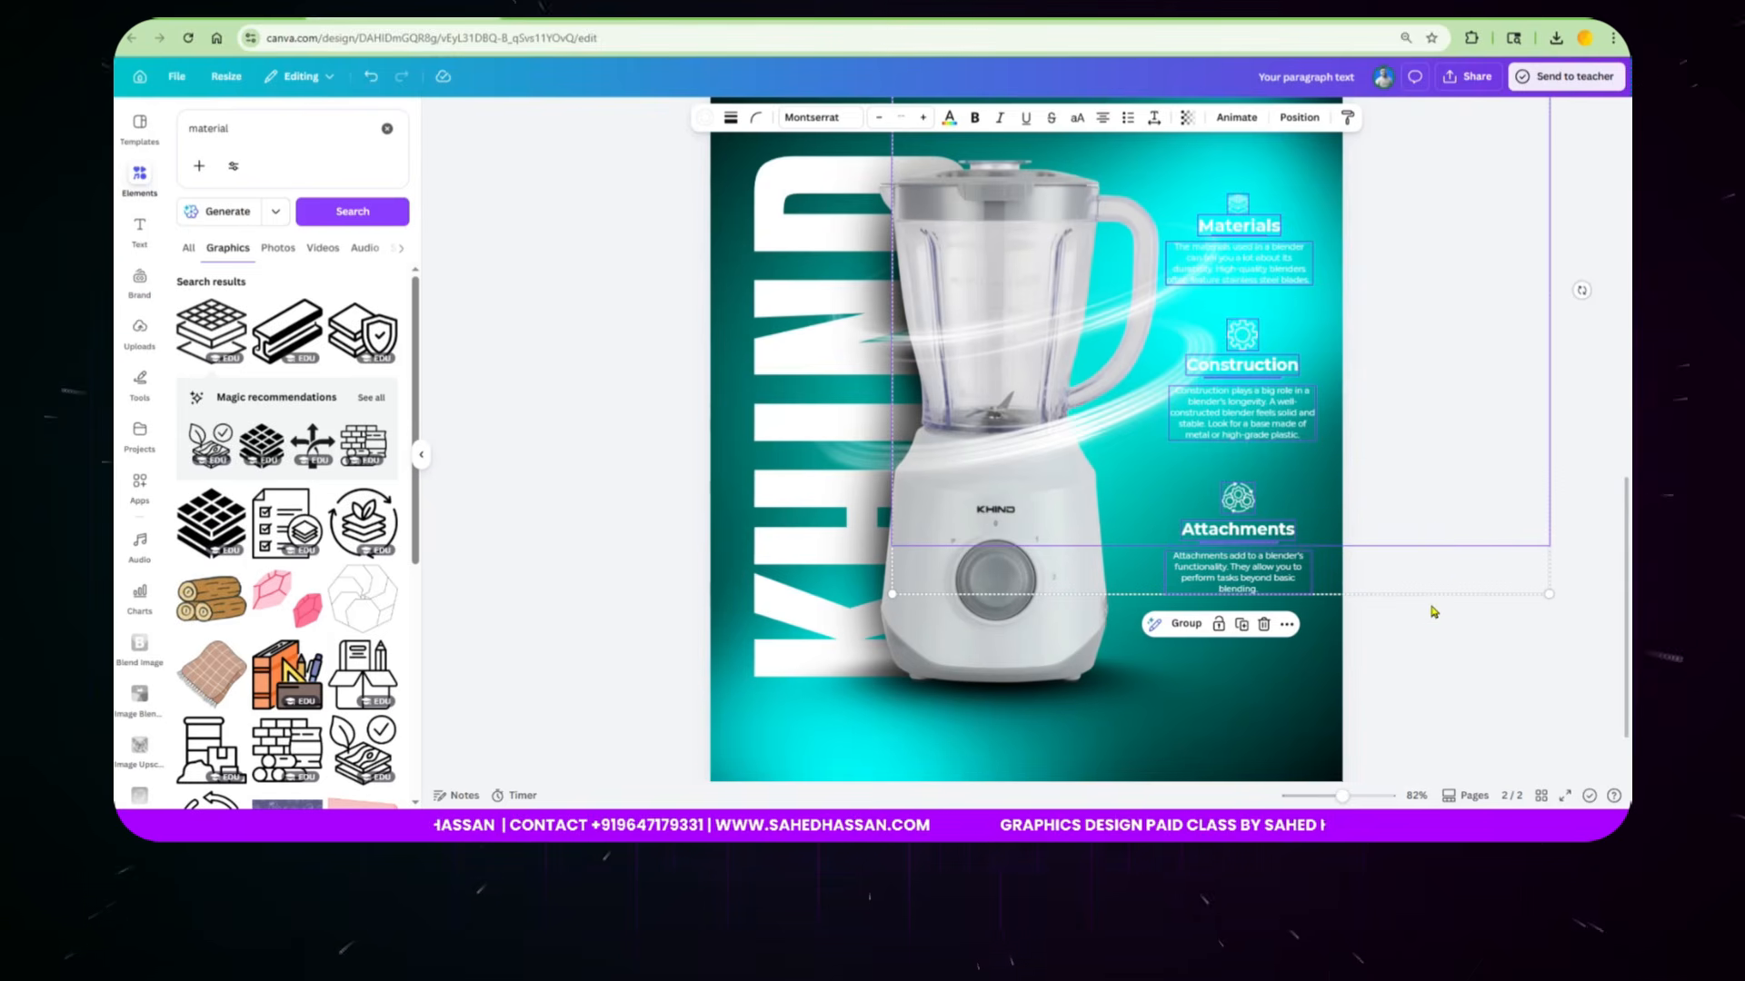
pyautogui.scroll(1, 1434, 612)
pyautogui.keyDown('shift'); pyautogui.click(1274, 237); pyautogui.keyUp('shift')
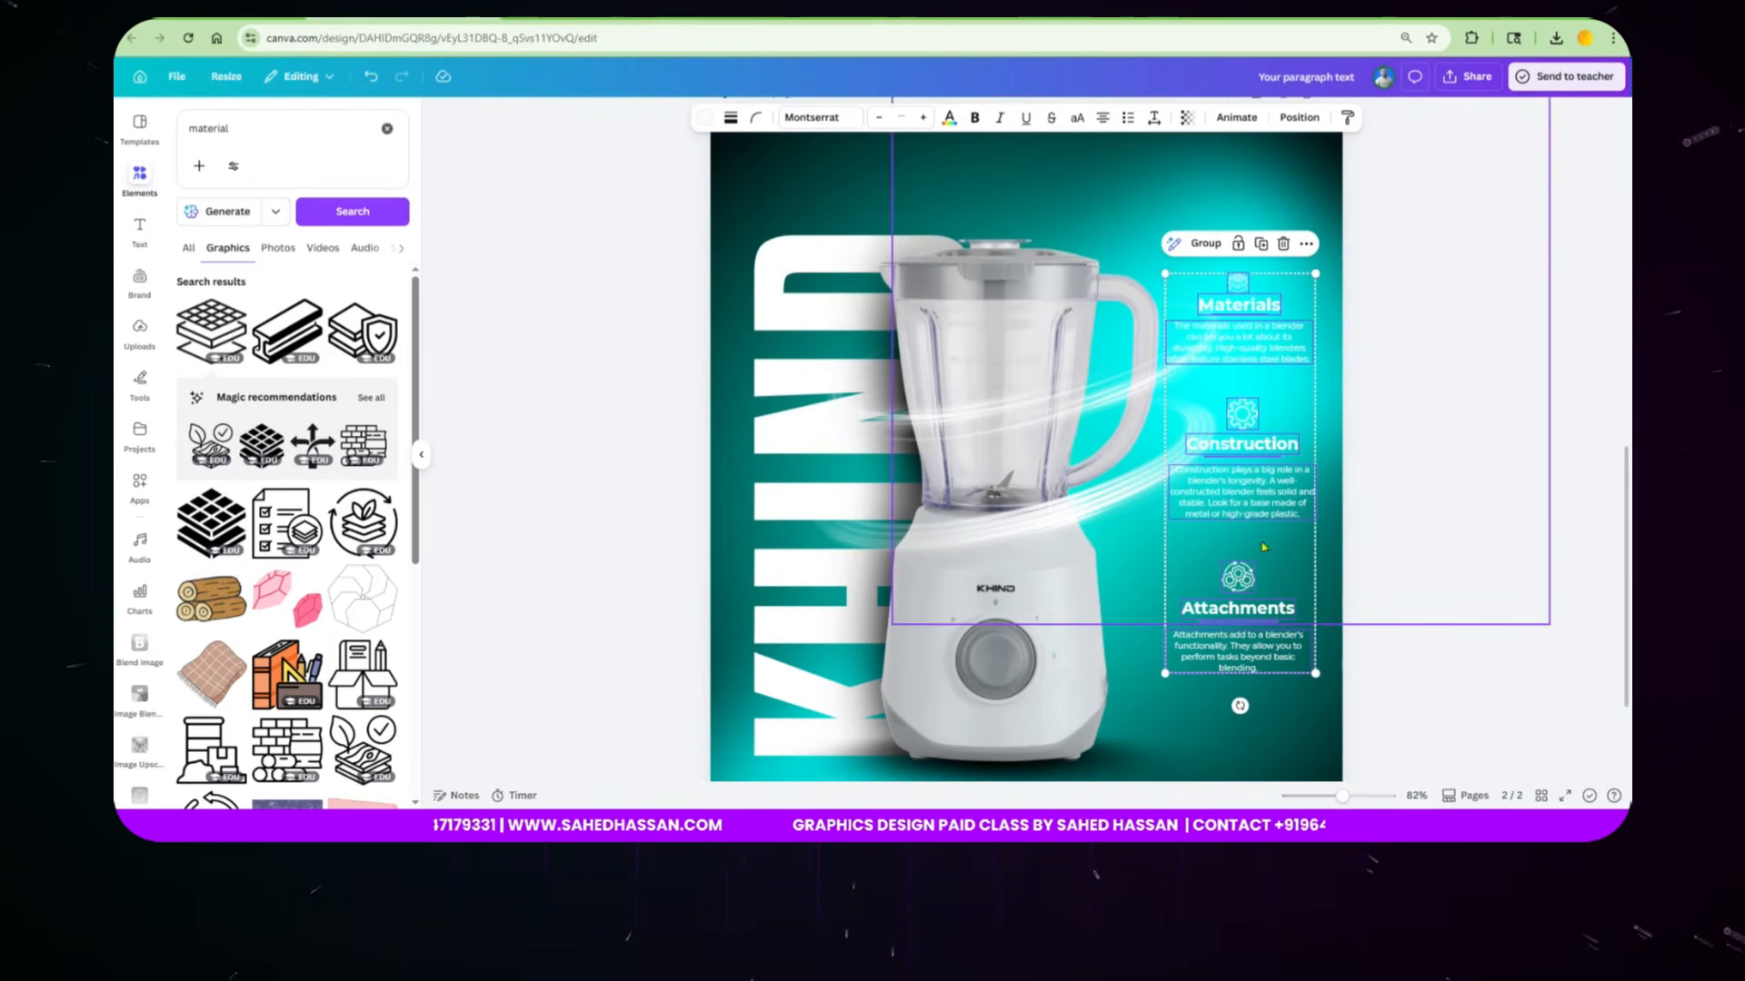
pyautogui.click(1299, 117)
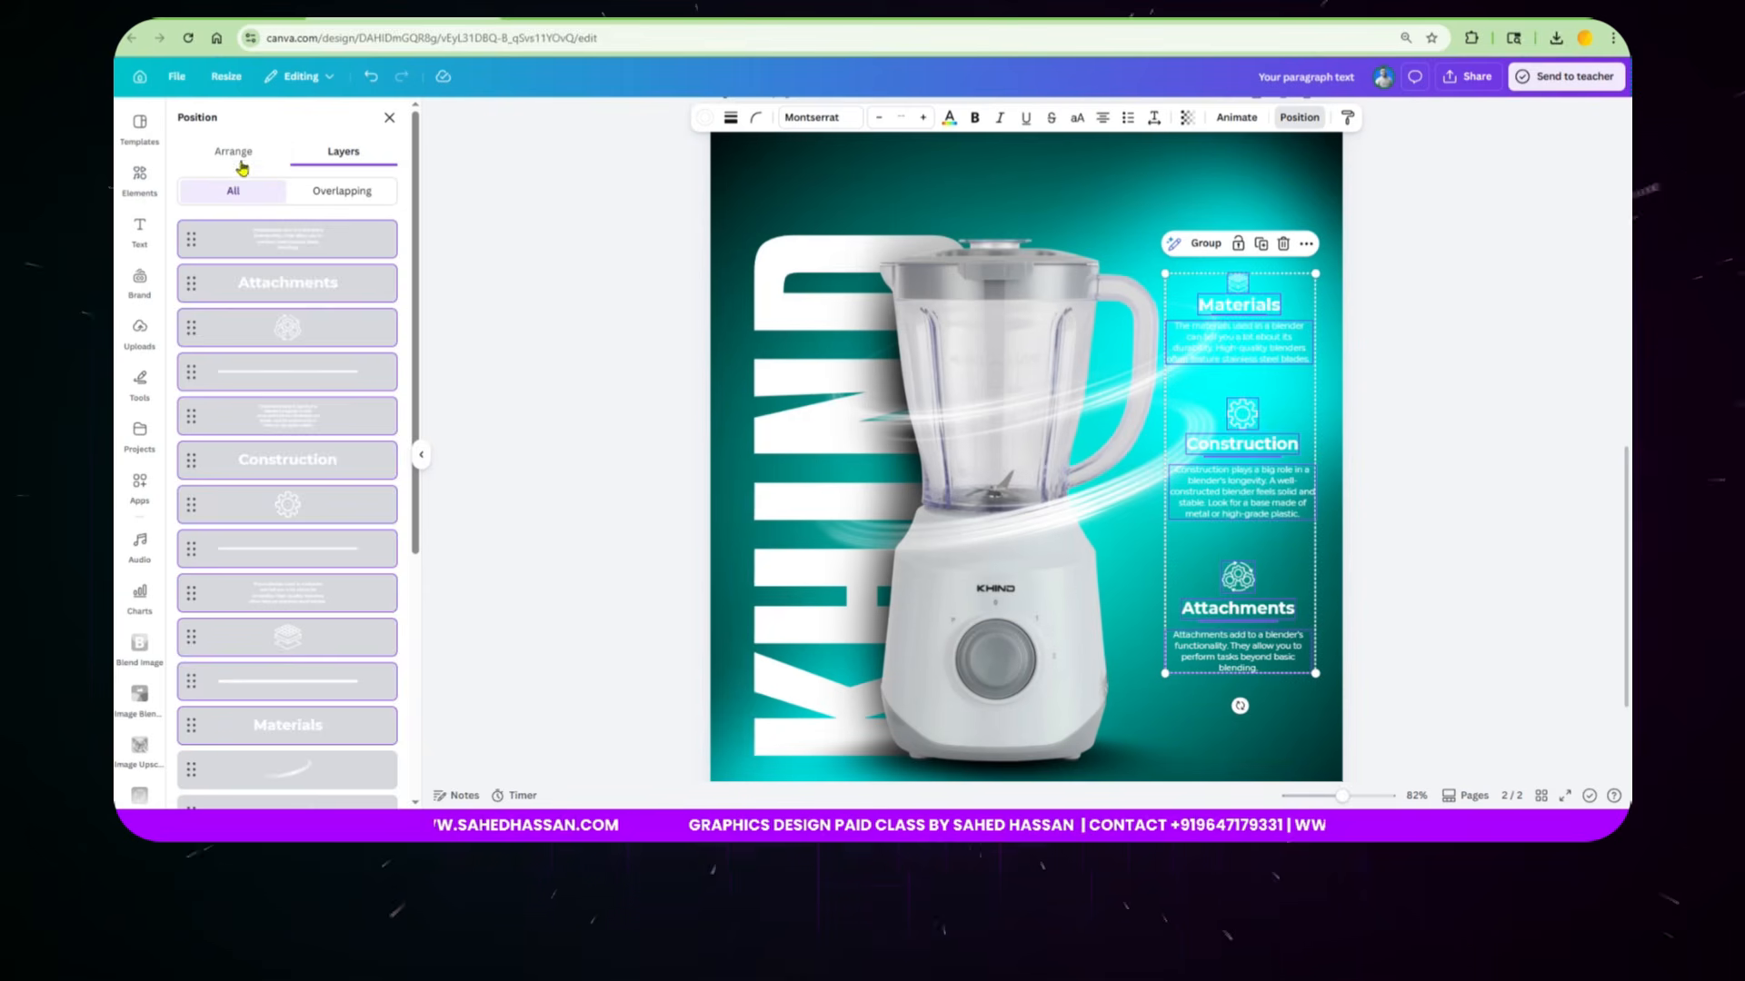
pyautogui.click(236, 153)
pyautogui.click(341, 329)
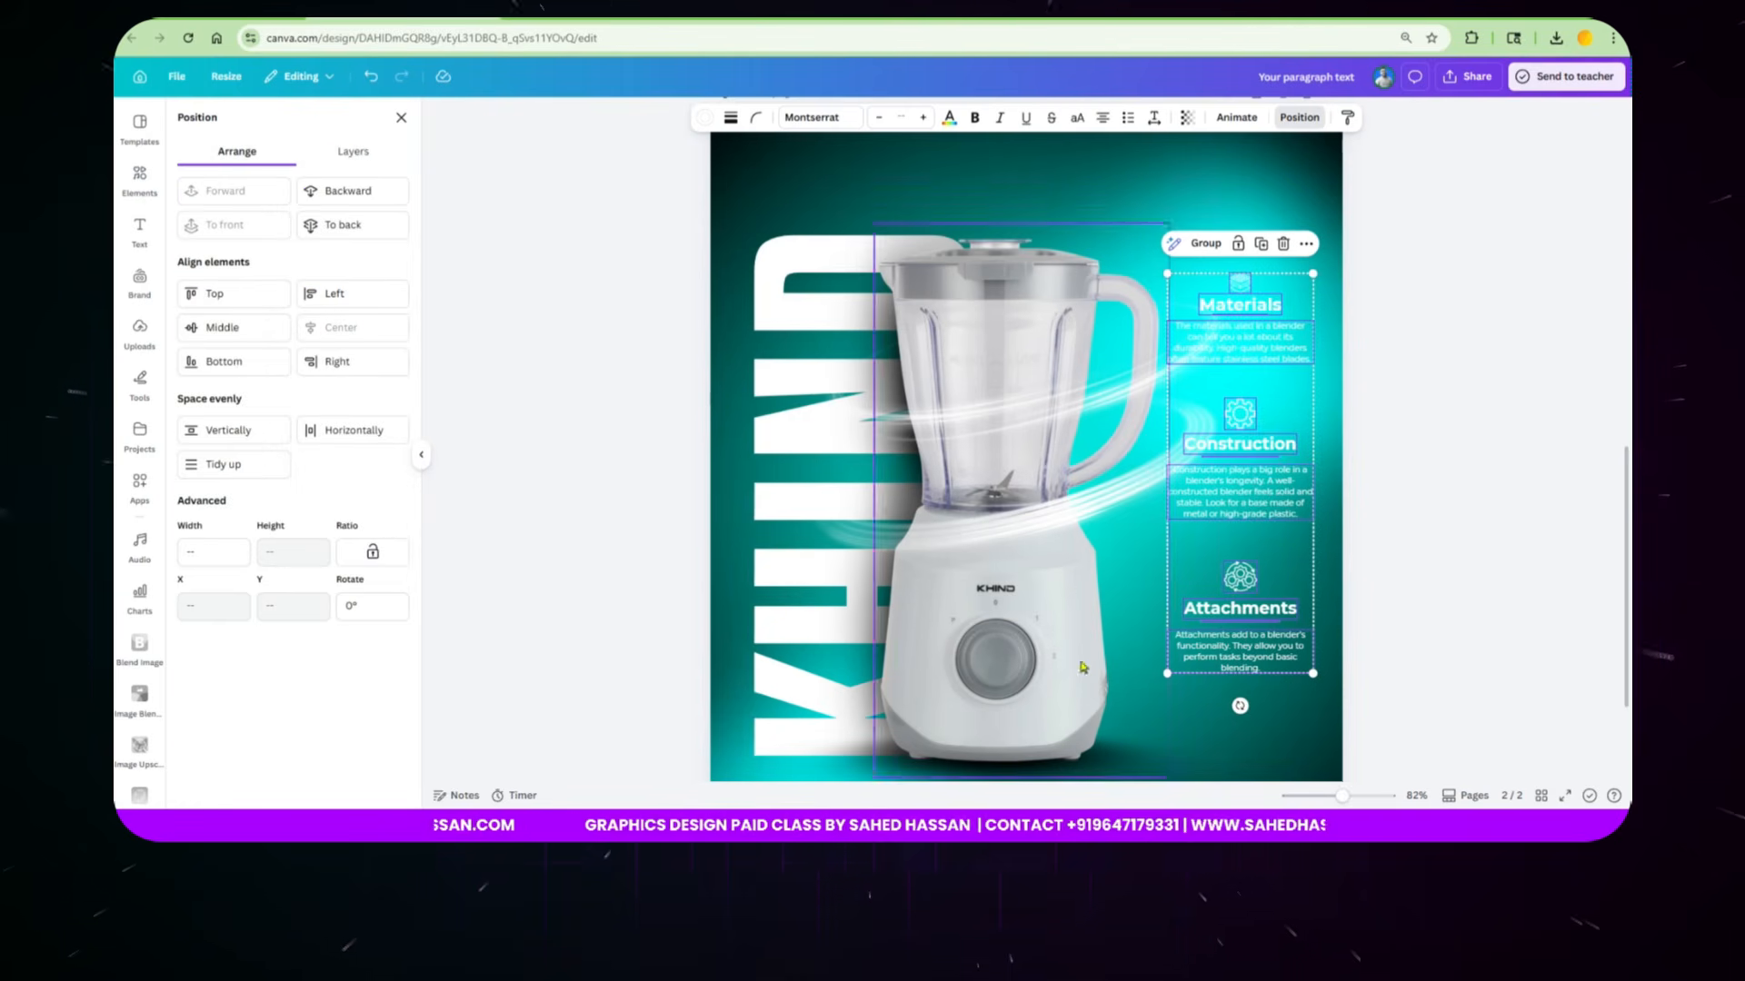
pyautogui.press('Escape')
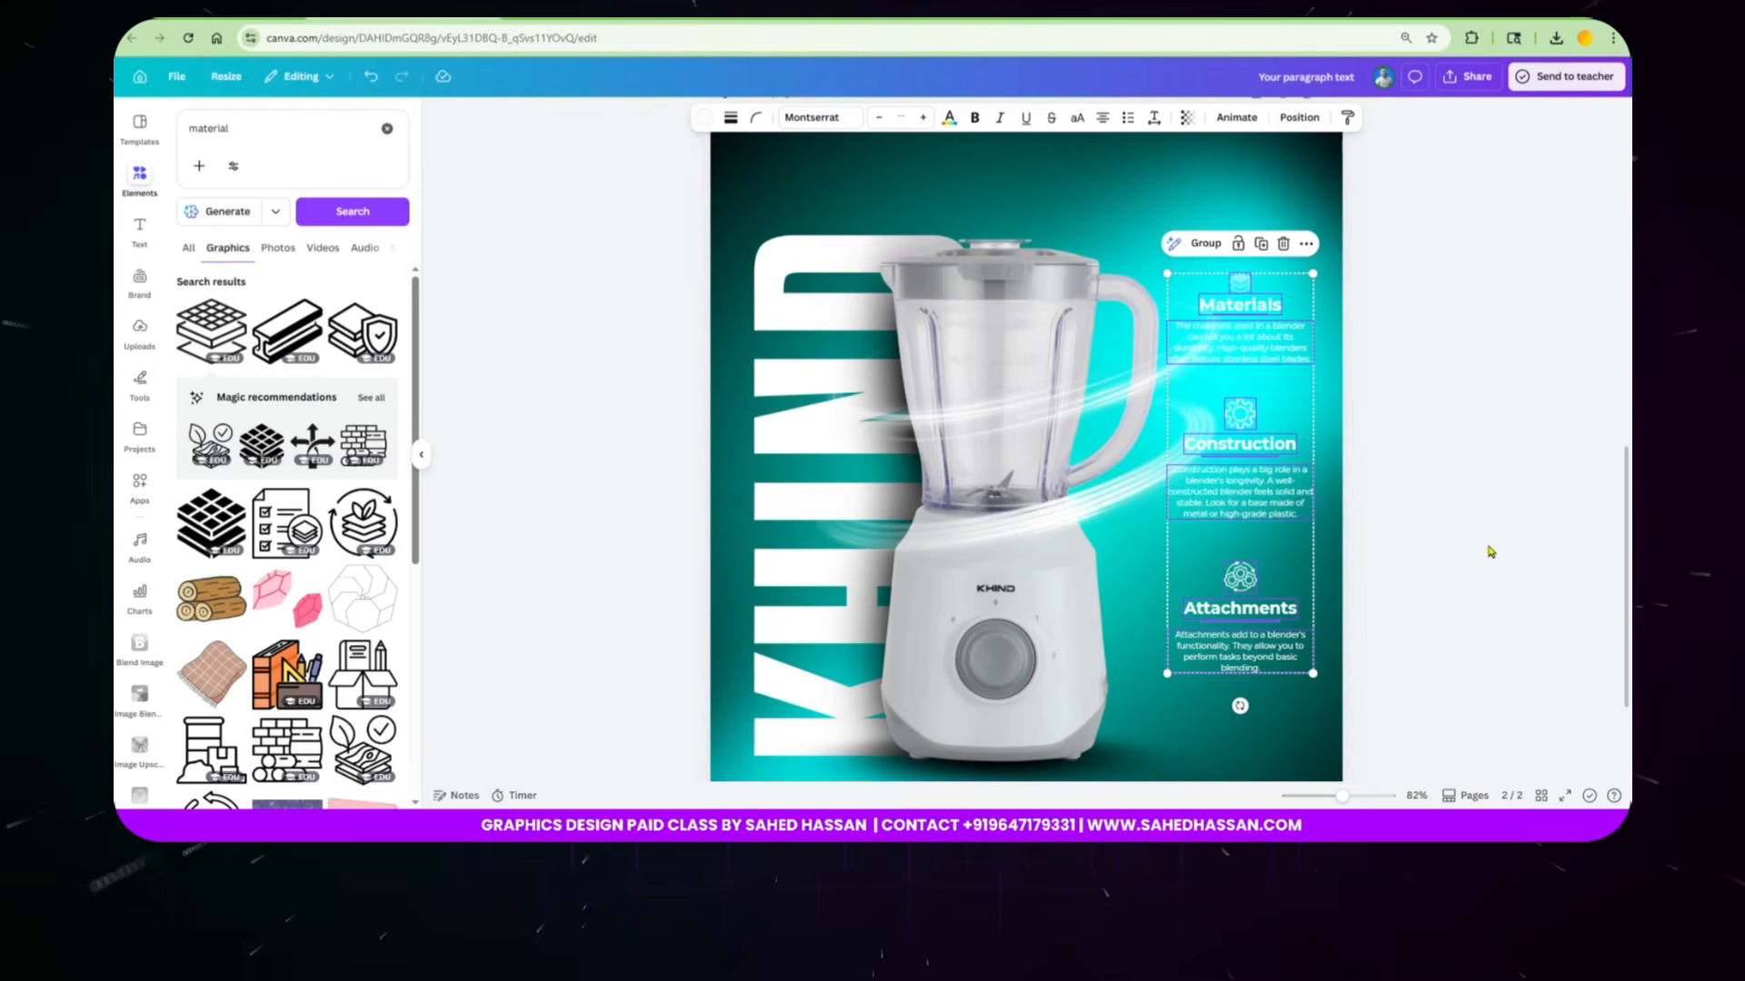
pyautogui.click(1490, 552)
# Step: Copy page 1's paragraph beginning "When you're choosing a blender" and place it below the blender on page 2
pyautogui.scroll(-2, 1231, 511)
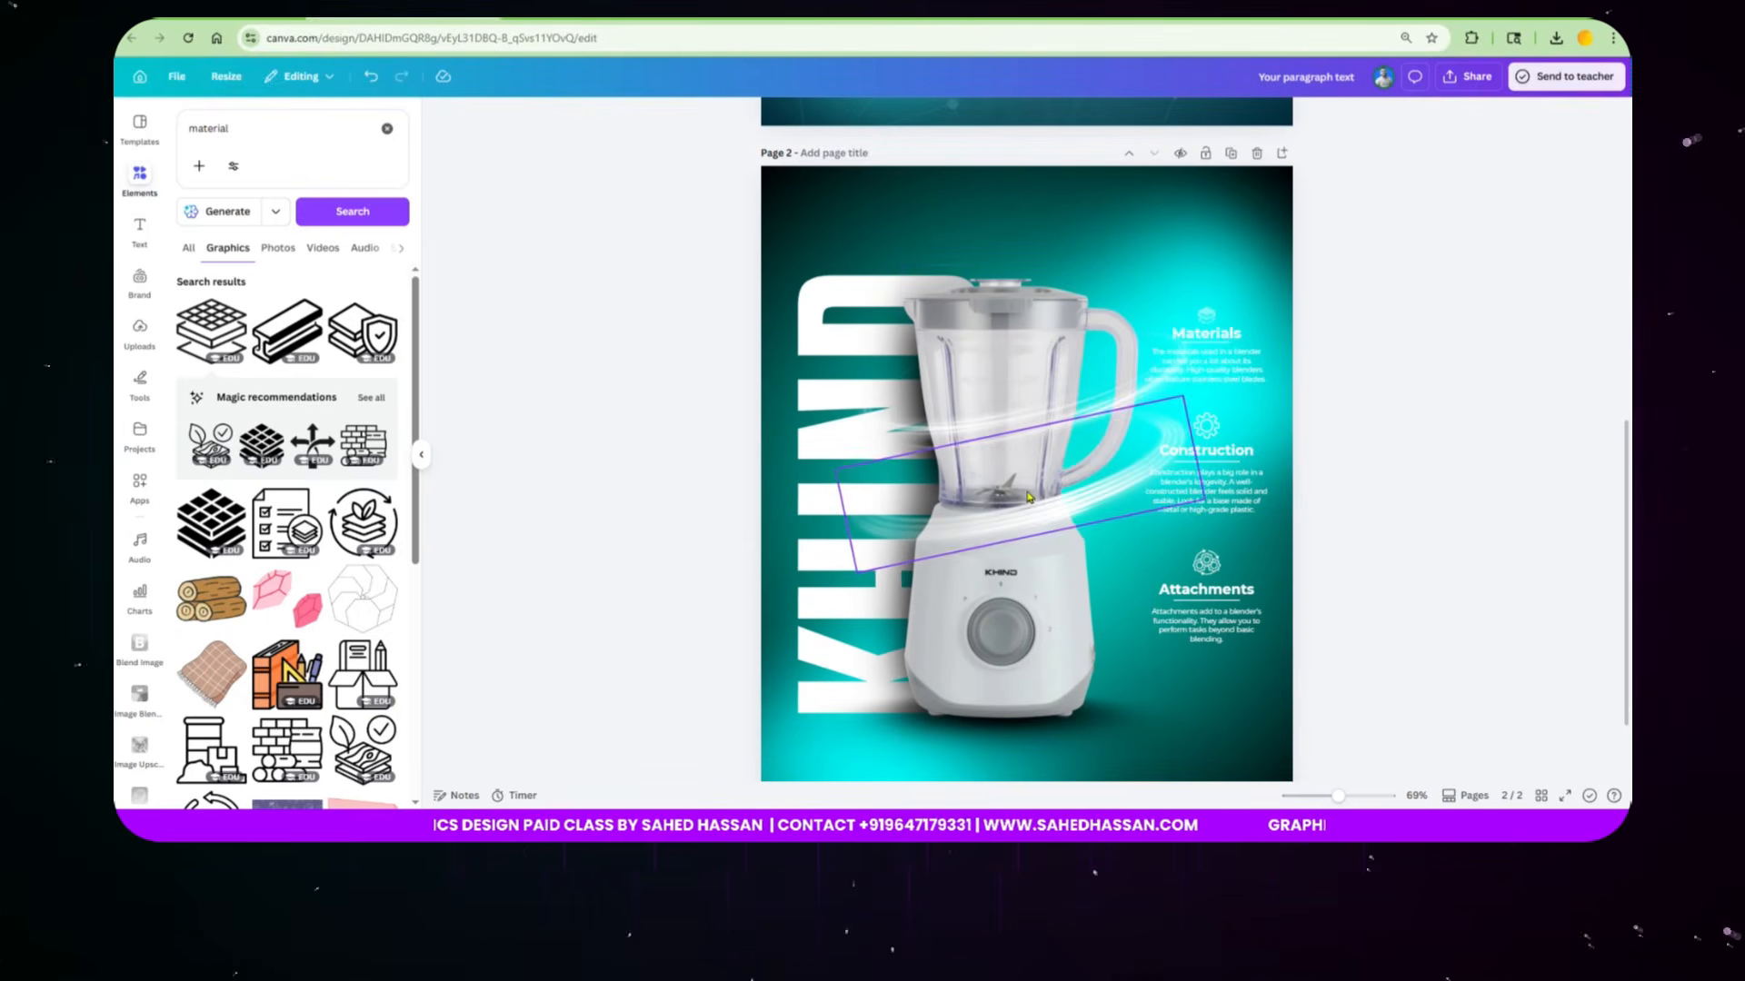
pyautogui.scroll(-1, 1080, 715)
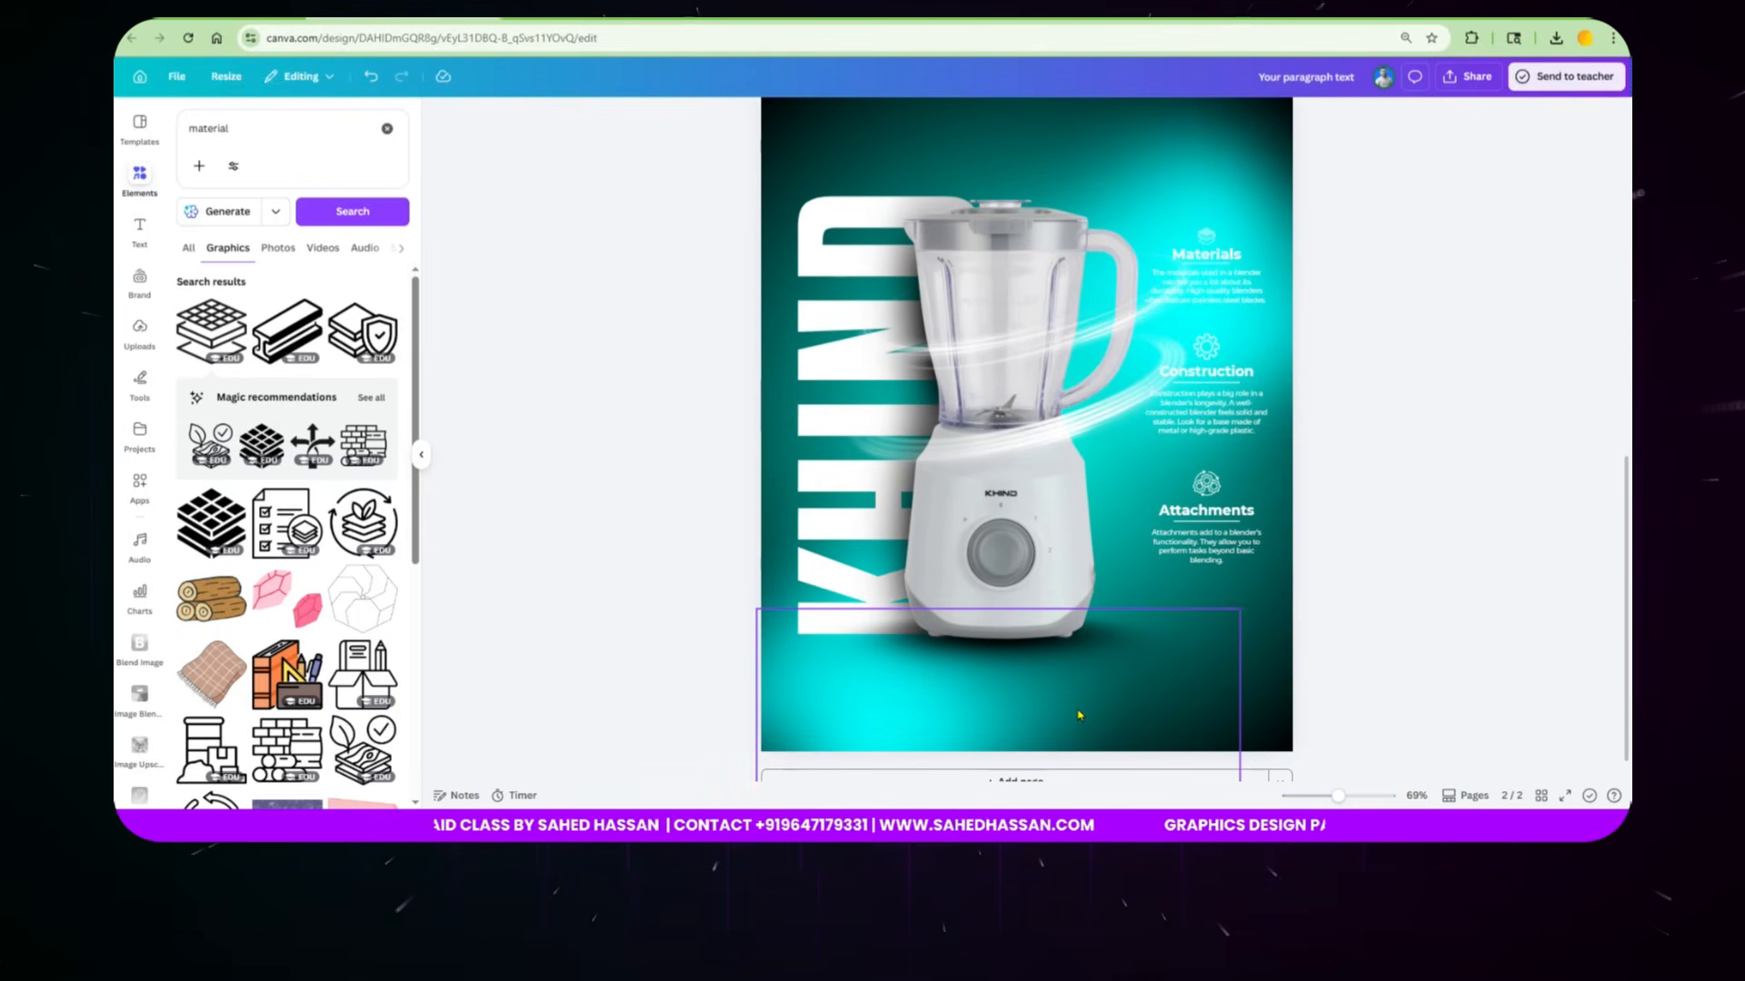
pyautogui.scroll(3, 1080, 715)
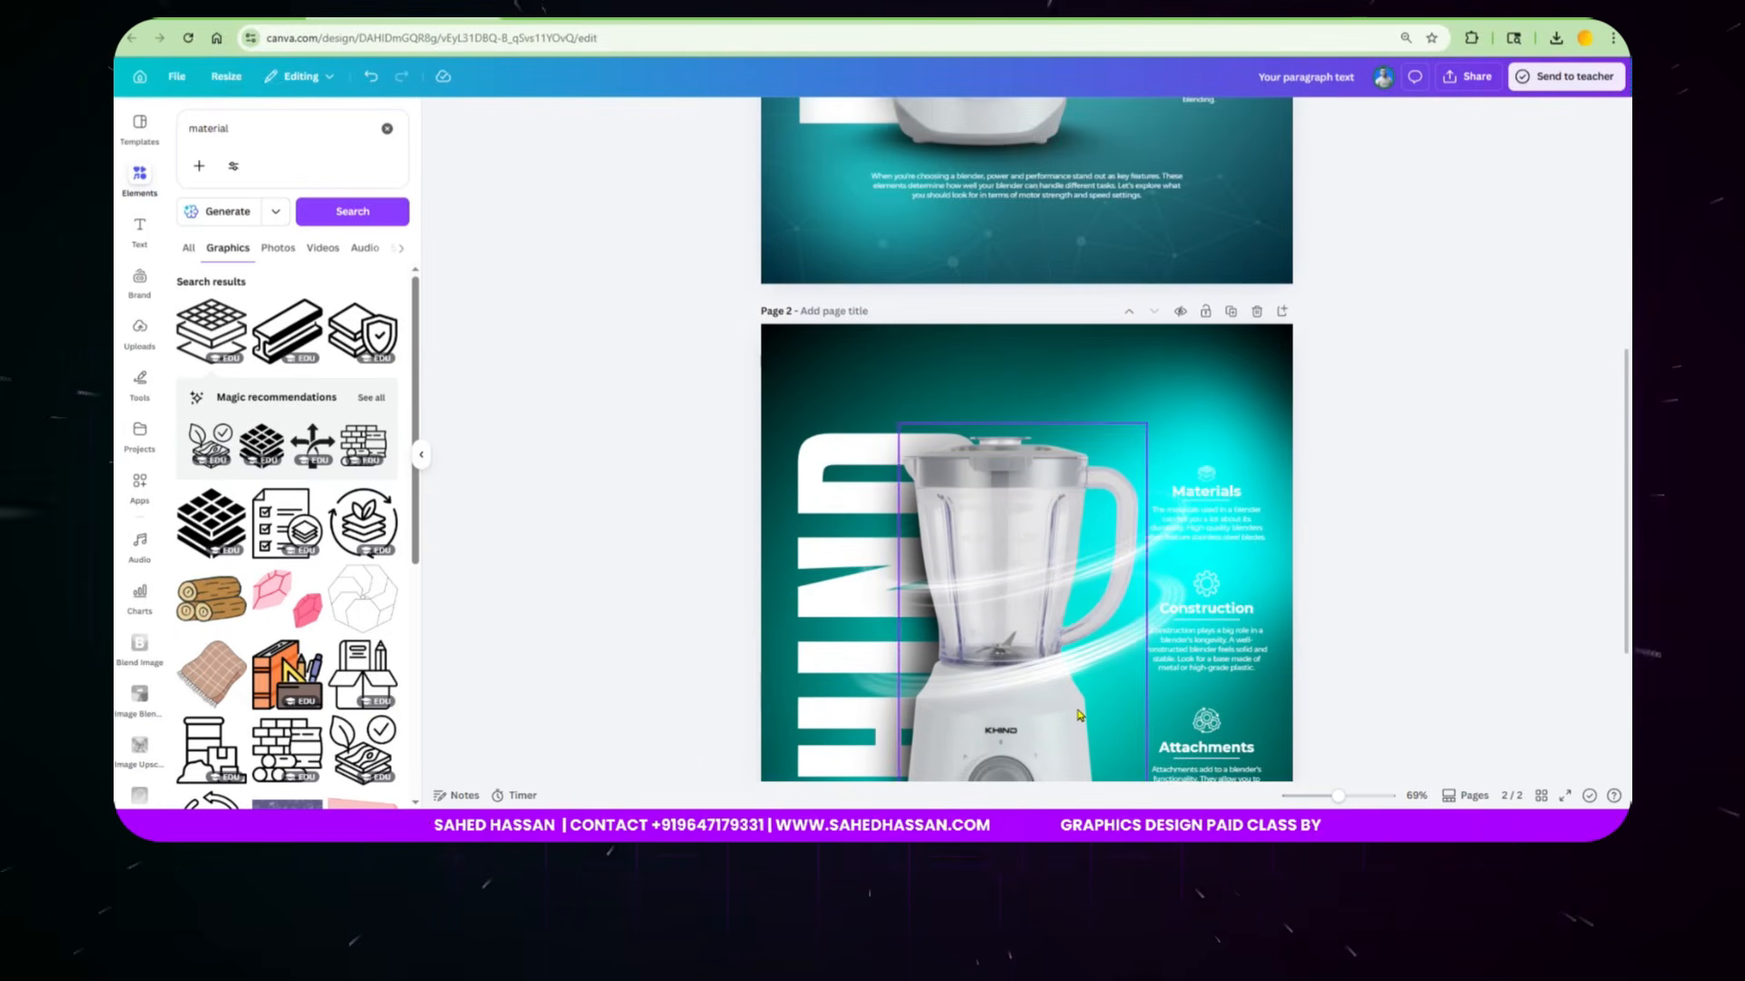
pyautogui.click(1013, 197)
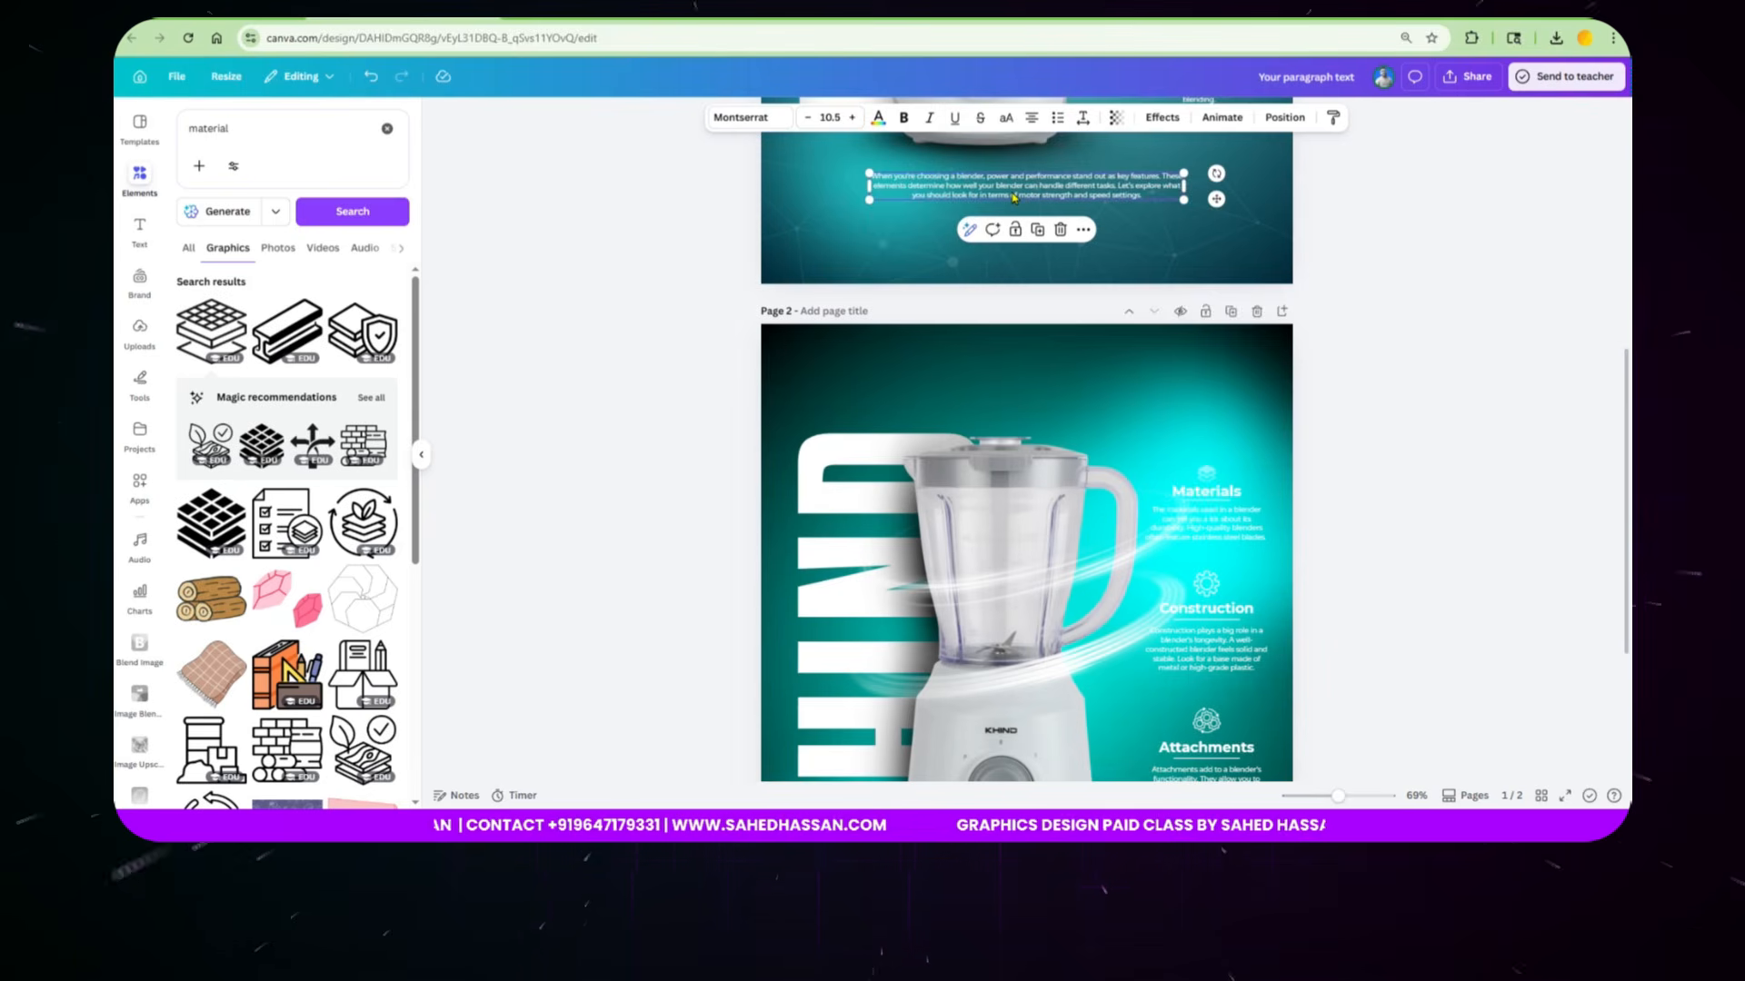
pyautogui.scroll(-3, 1014, 198)
pyautogui.click(1020, 684)
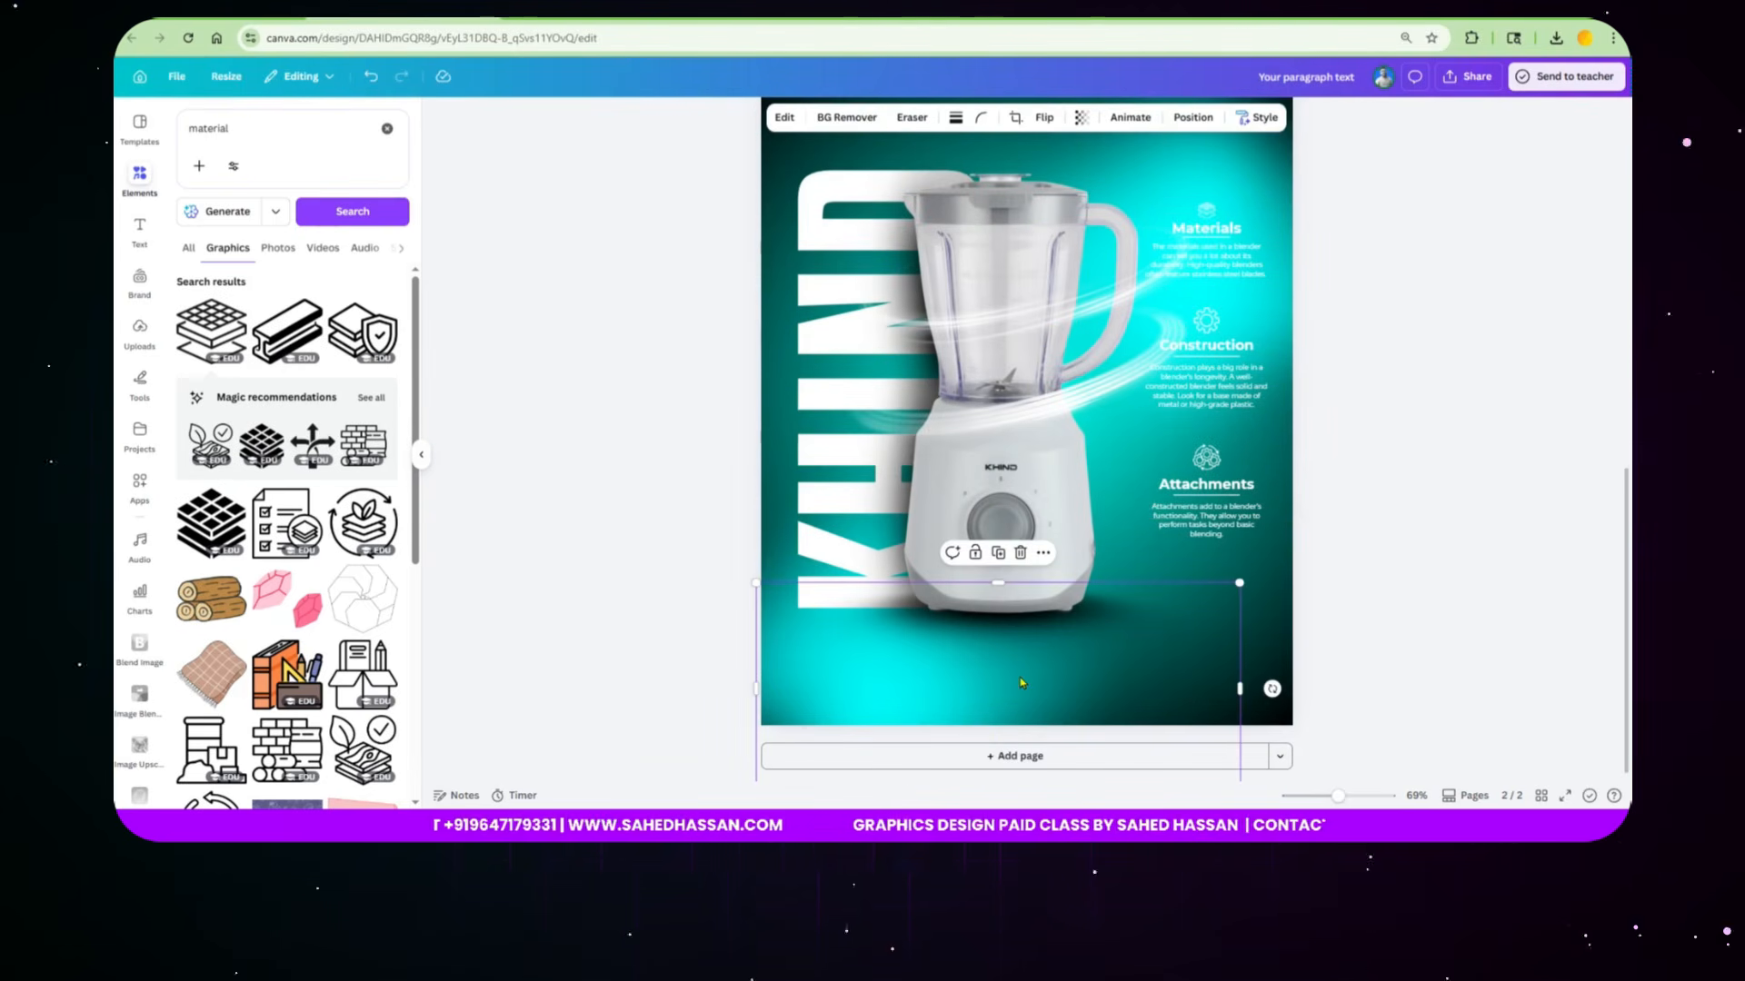
pyautogui.write("When you're choosing a blender, power and performance stand out as key features. These elements determine how well your blender can handle different tasks. Let's explore what you should look for in terms of motor strength and speed settings.")
pyautogui.moveTo(1109, 638); pyautogui.dragTo(1122, 662)
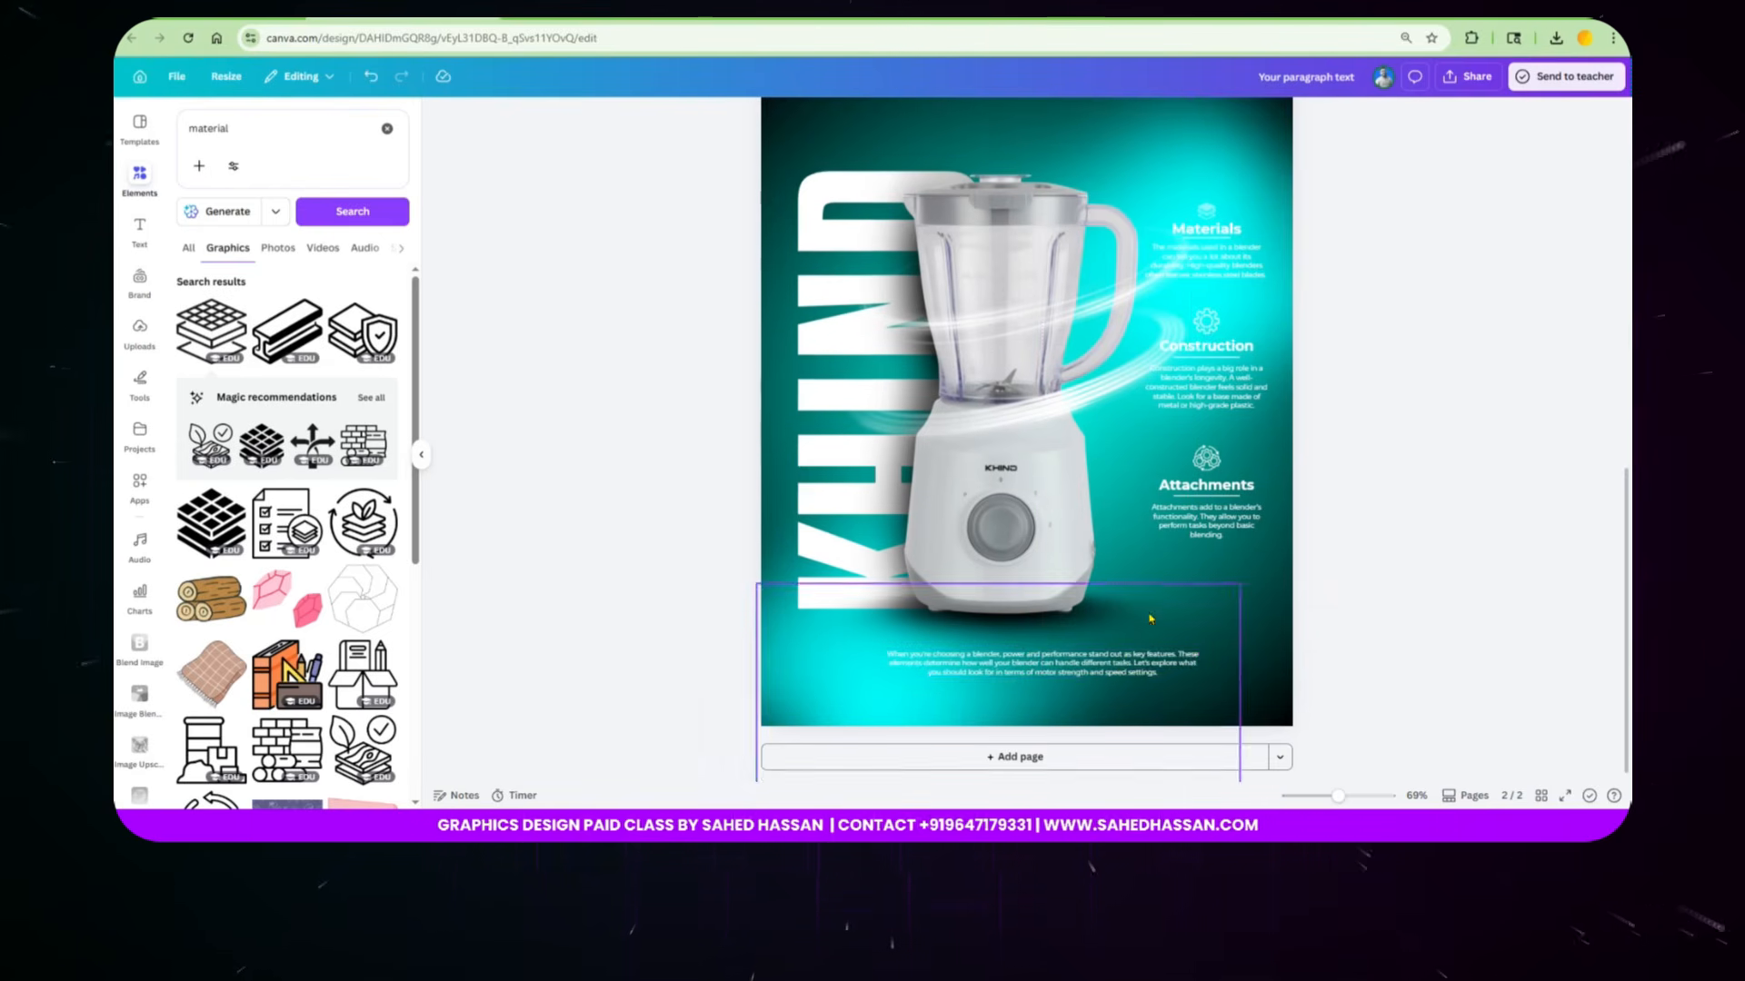
# Step: Add the uploaded black KHIND logo to page 2 and move it above the blender
pyautogui.scroll(3, 1150, 545)
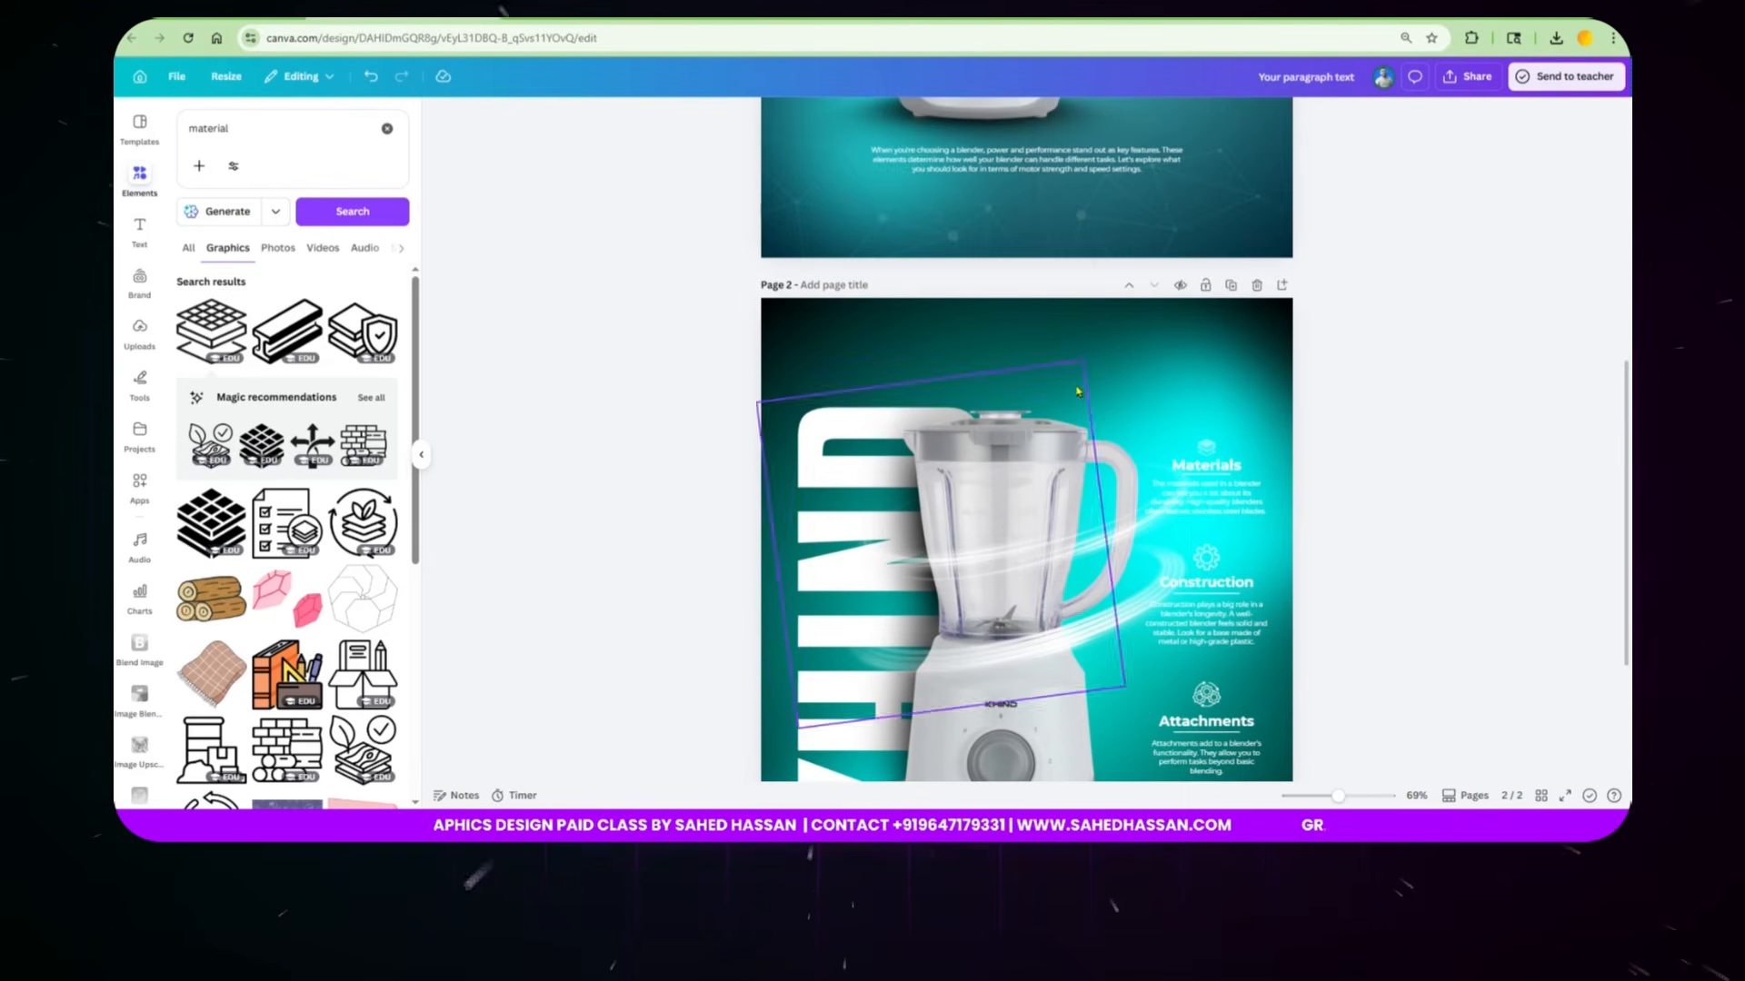
pyautogui.click(141, 341)
pyautogui.click(291, 431)
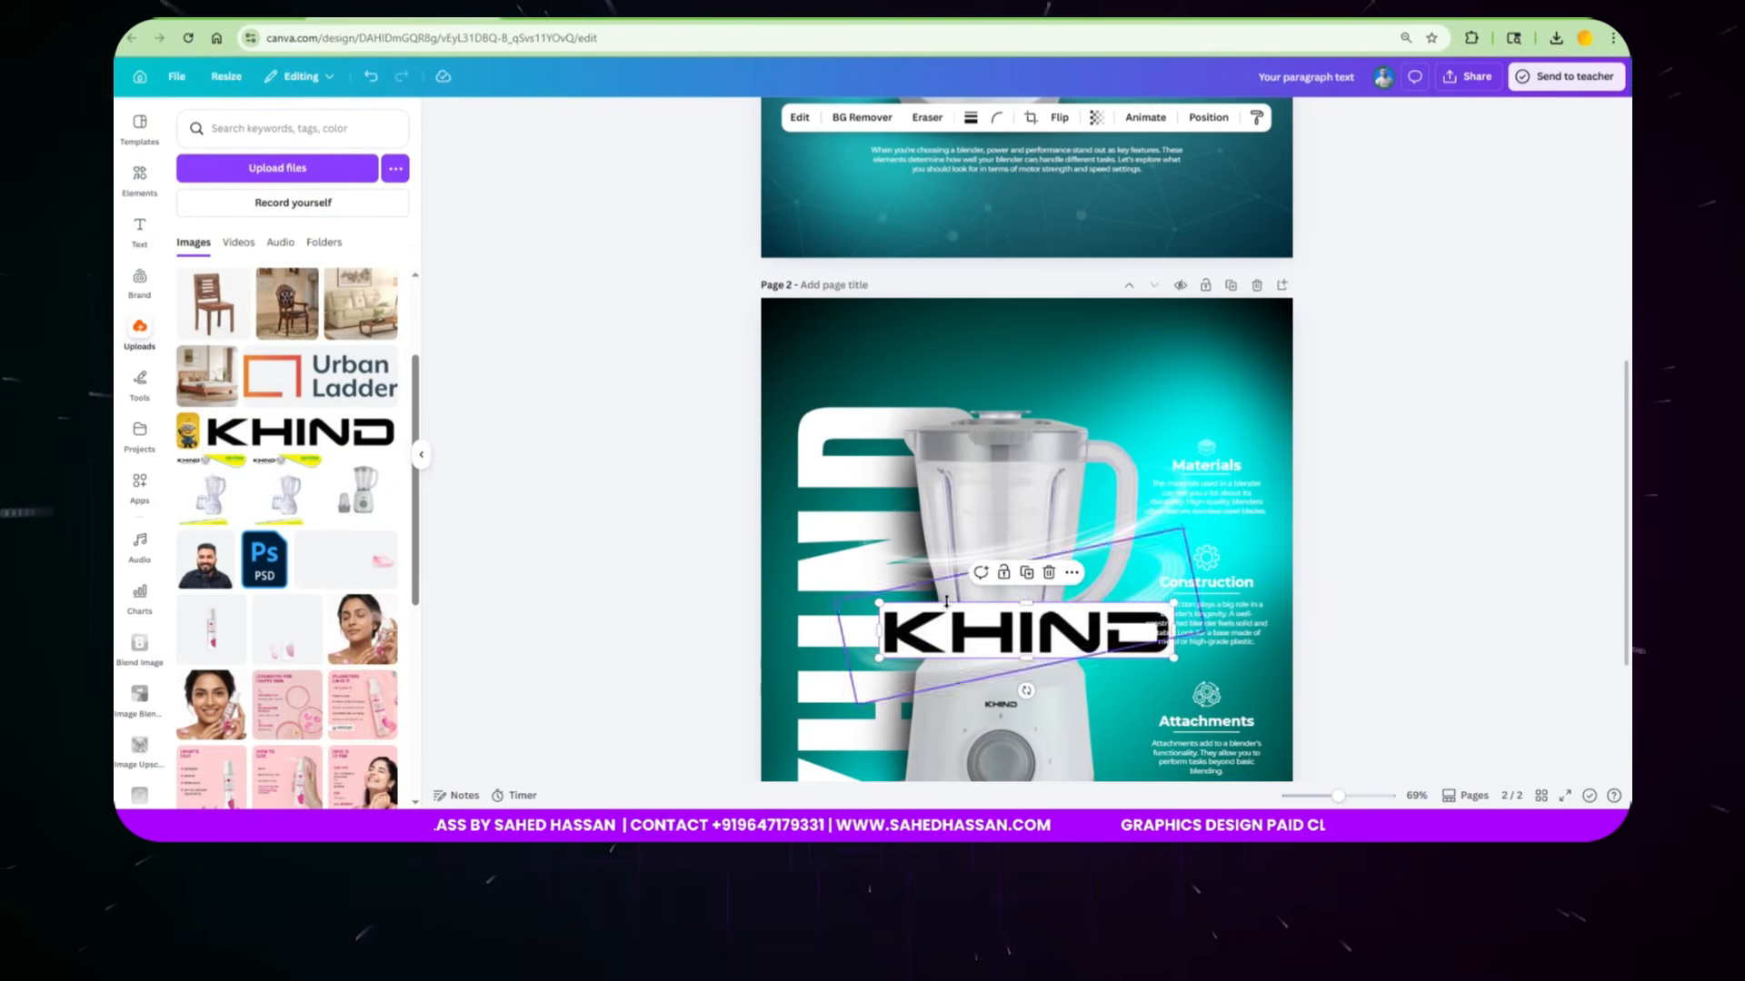
pyautogui.moveTo(946, 601); pyautogui.dragTo(946, 328)
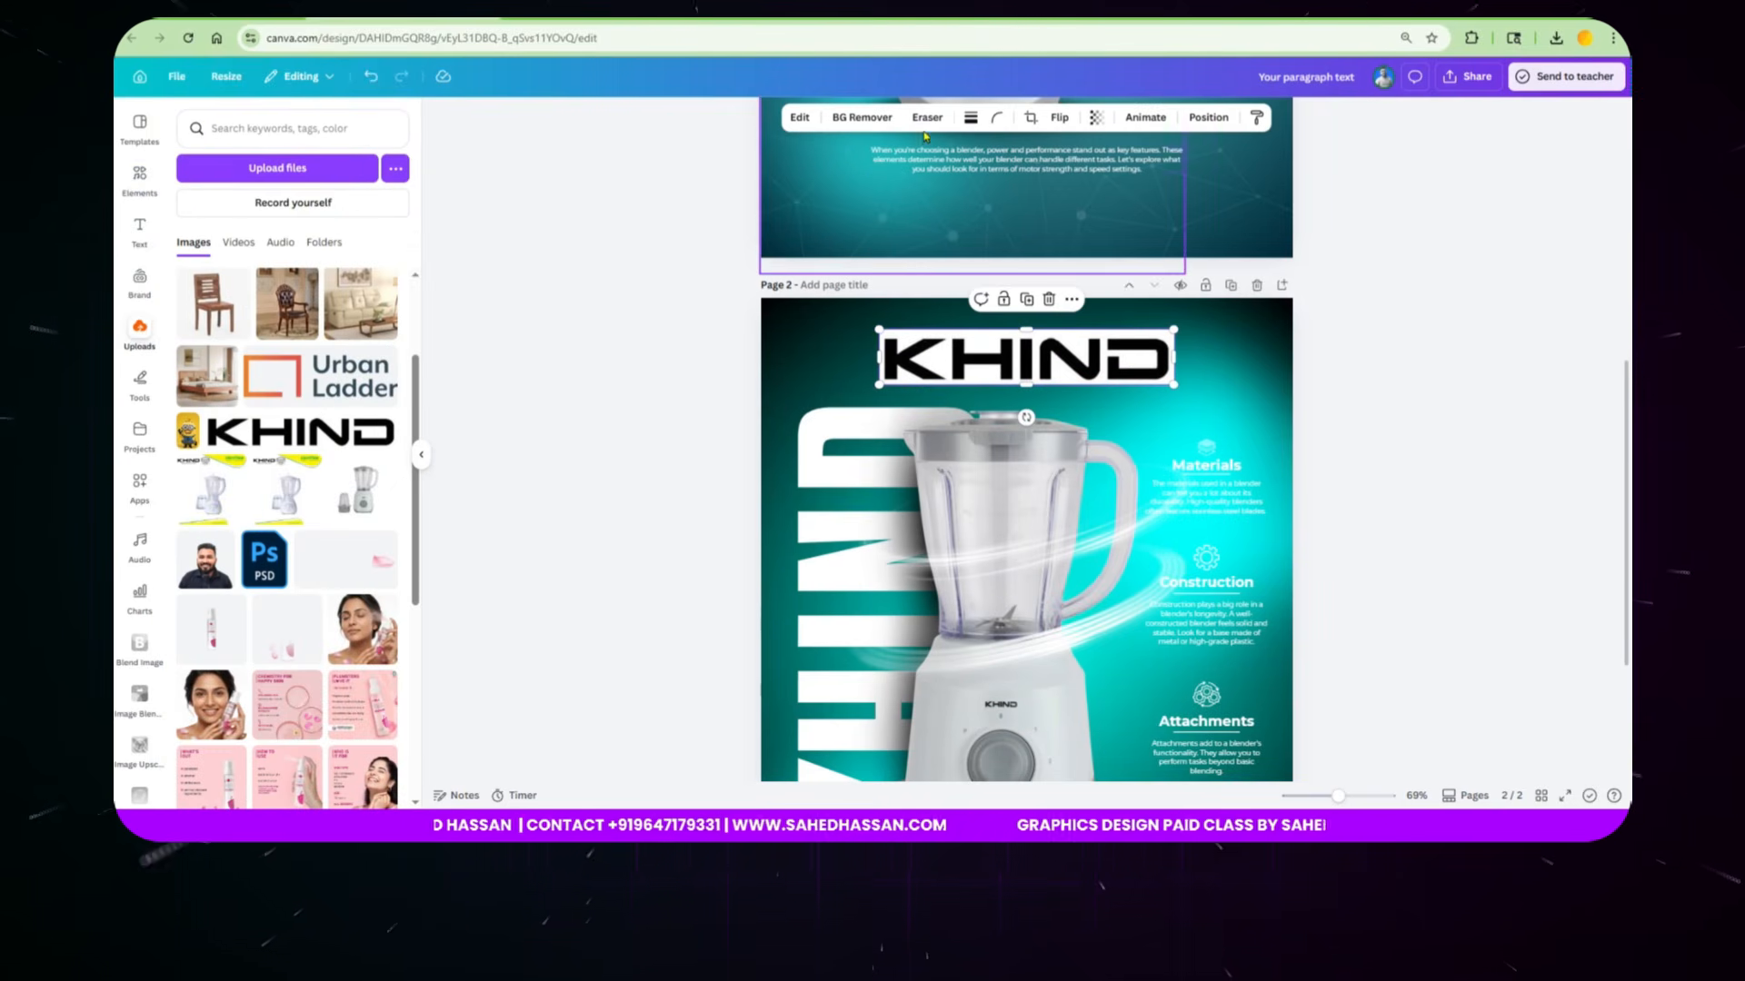
# Step: Remove the KHIND logo's background and turn the logo white with a custom Duotone filter using white highlights and white shadows
pyautogui.click(861, 117)
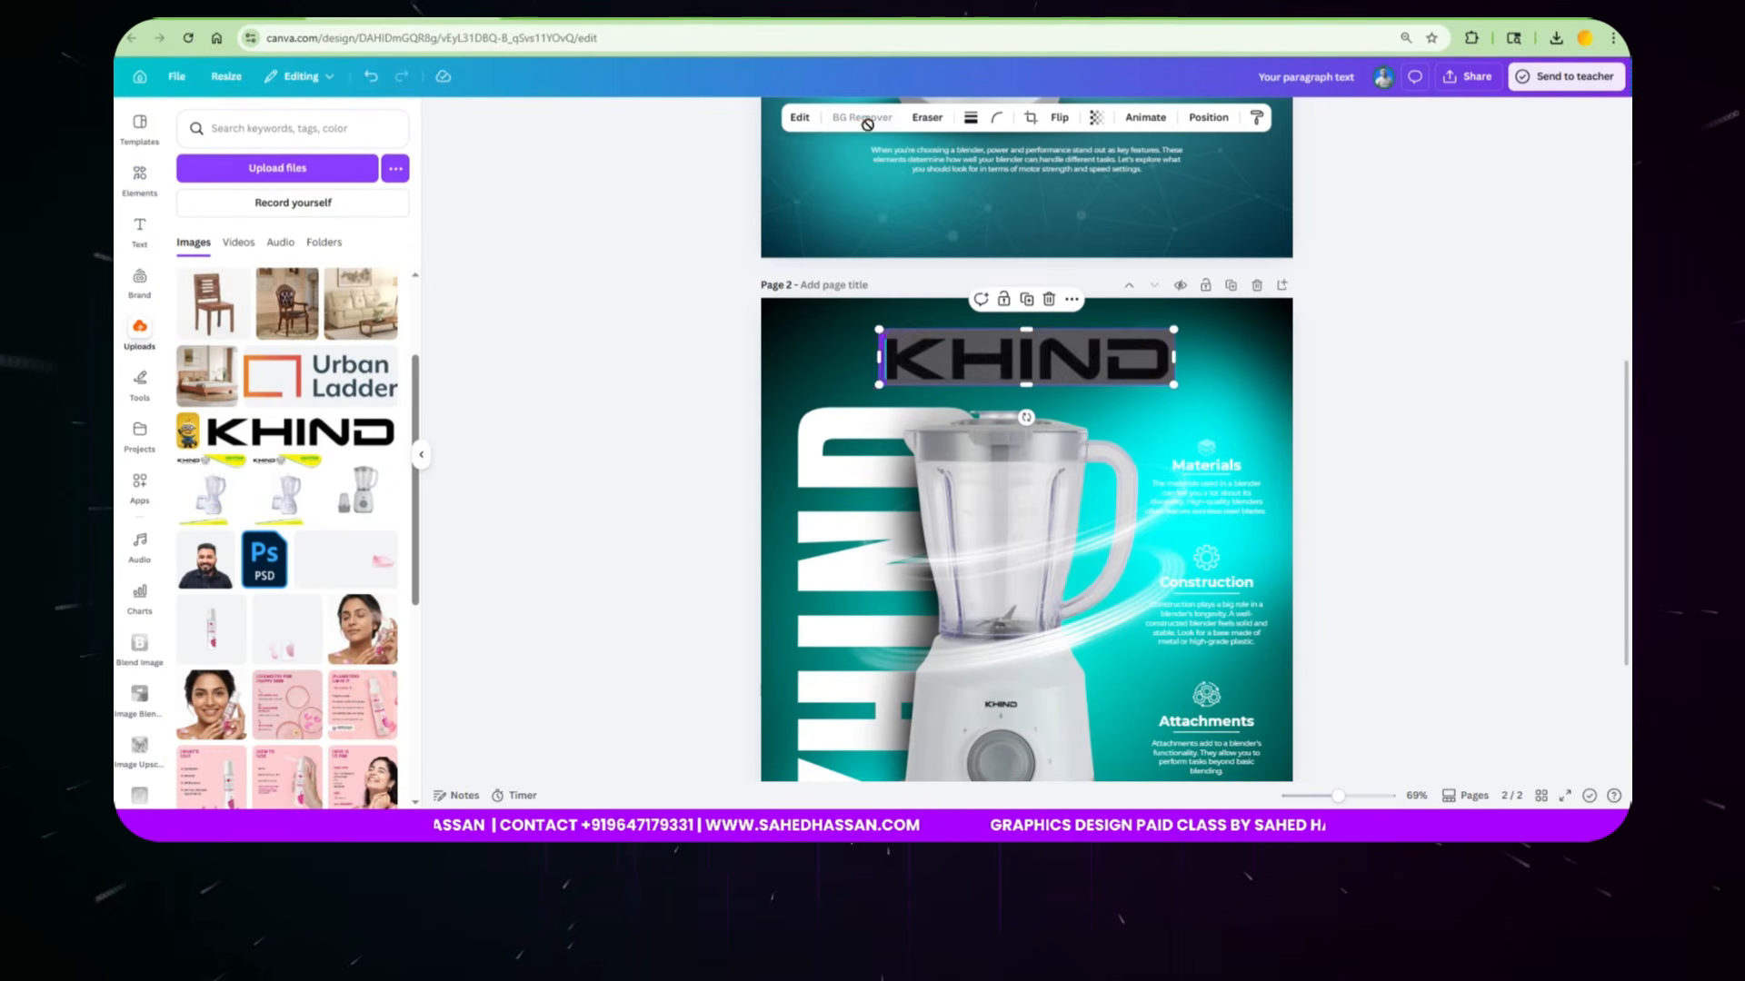
pyautogui.click(799, 120)
pyautogui.scroll(-1, 272, 527)
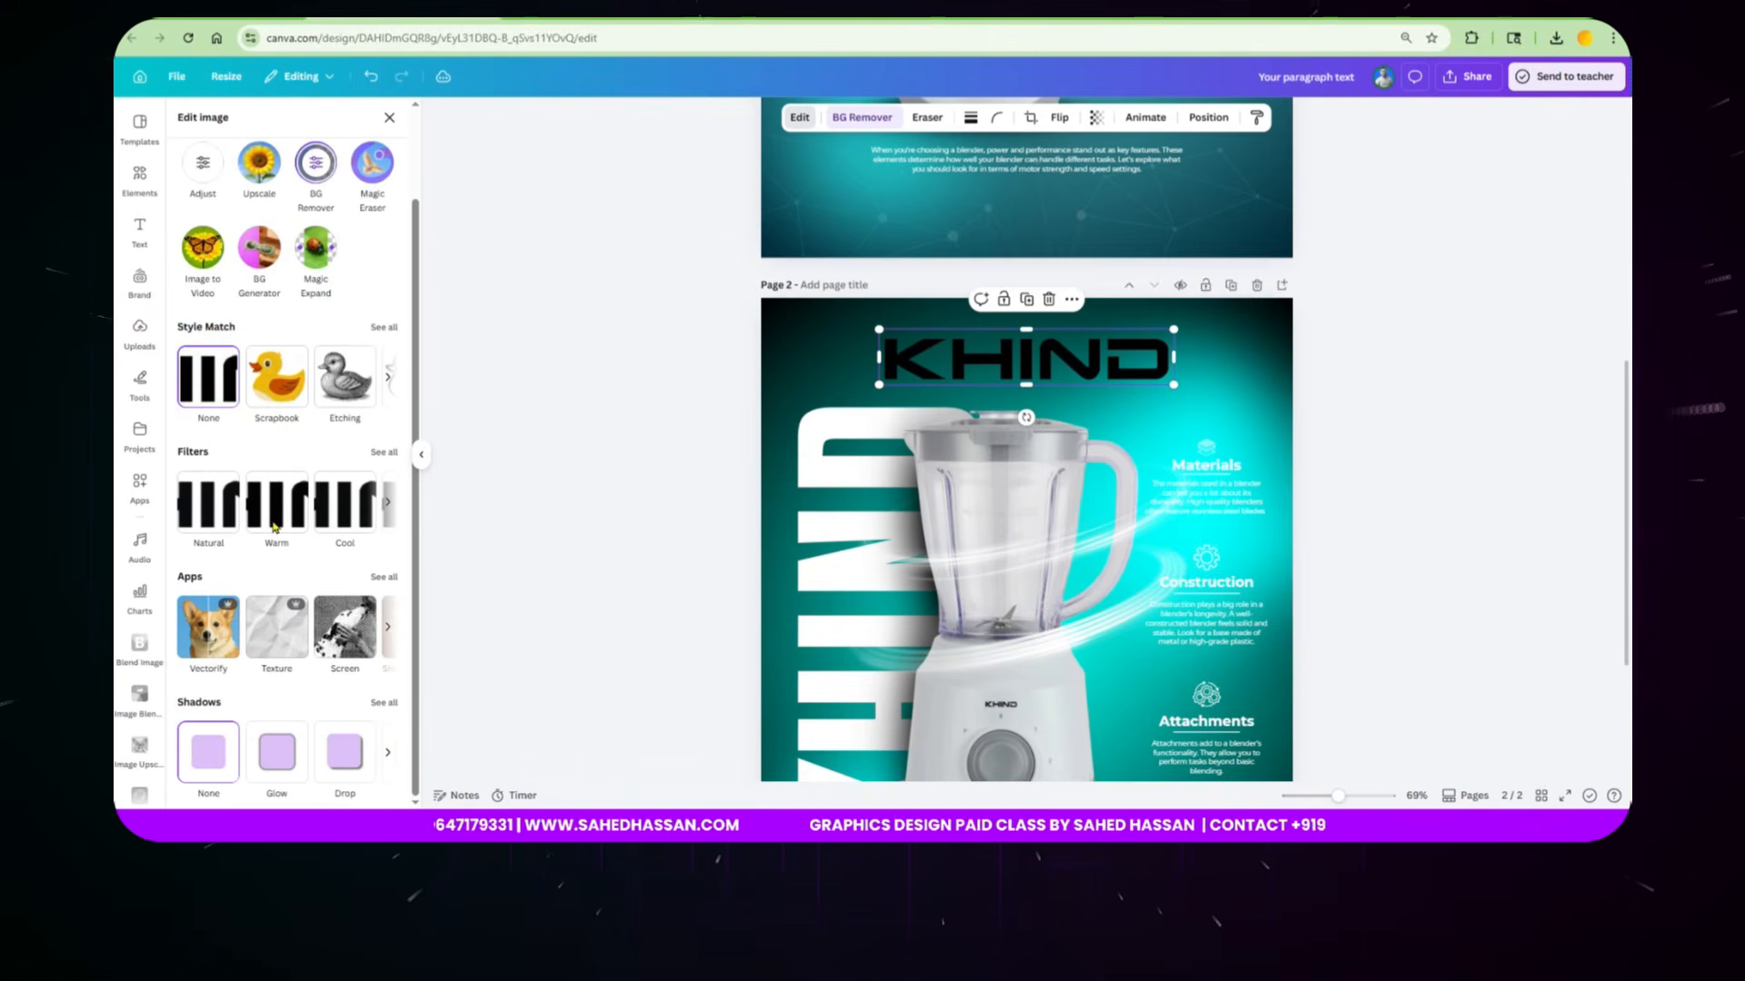
pyautogui.click(384, 453)
pyautogui.scroll(-10, 314, 545)
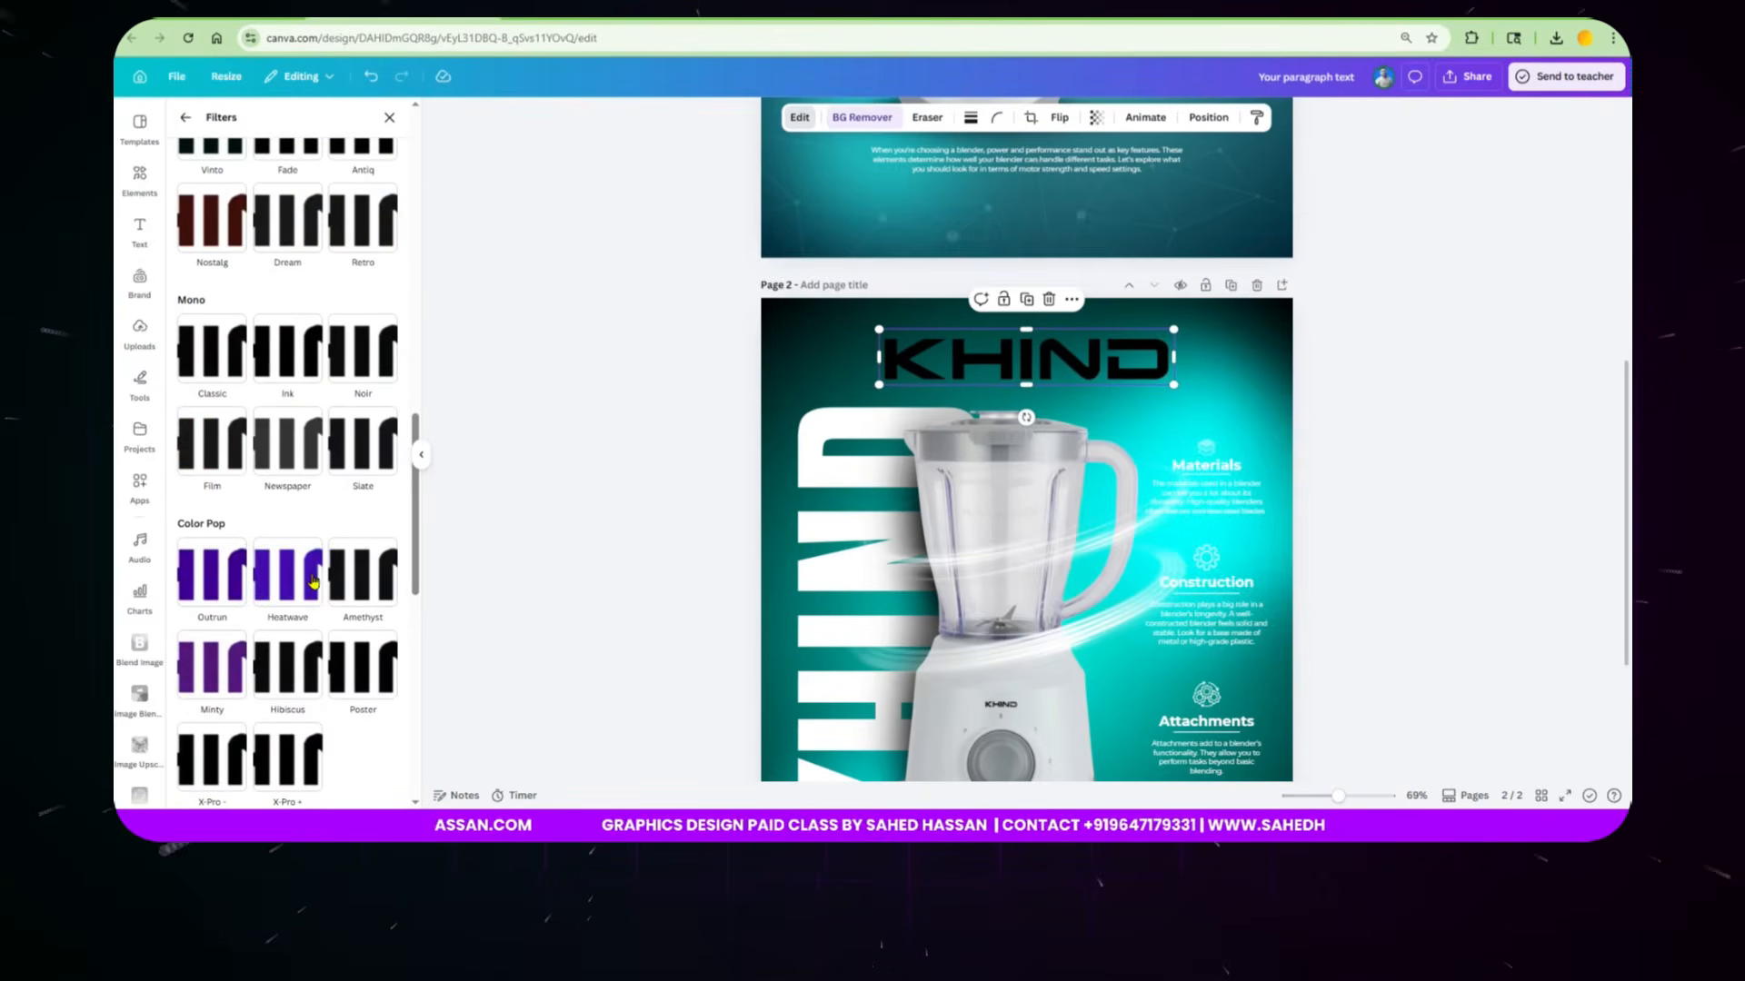
pyautogui.scroll(-6, 314, 581)
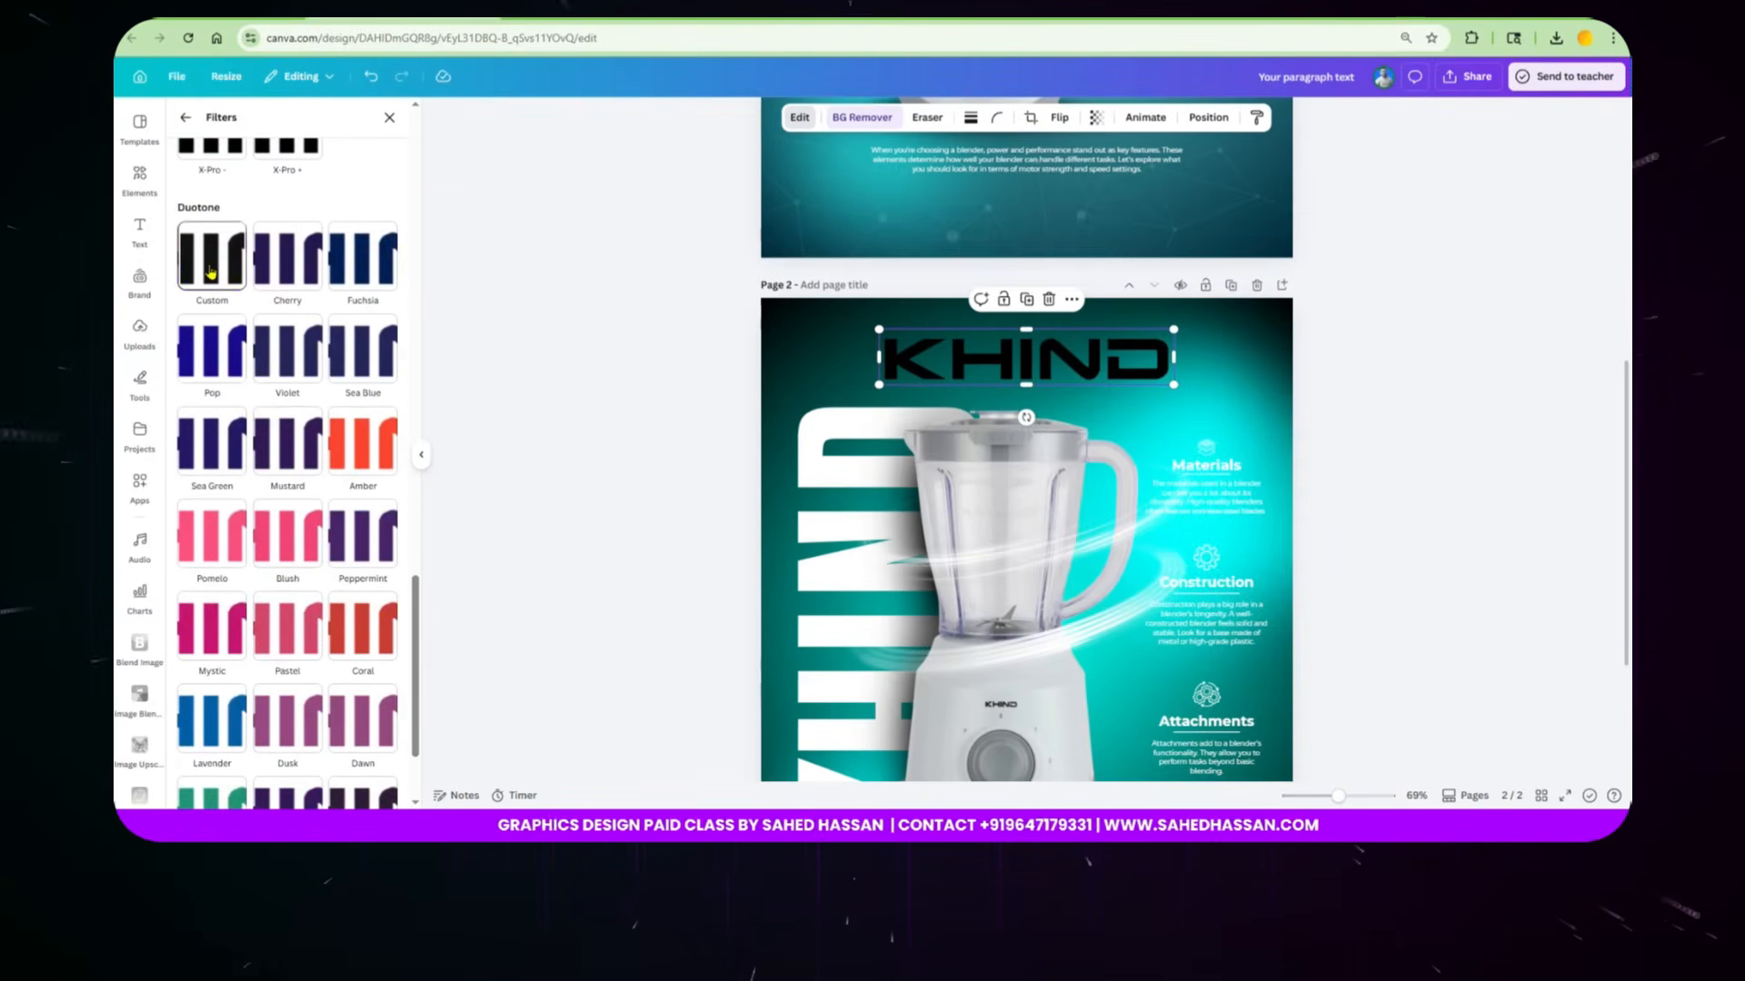
pyautogui.click(210, 273)
pyautogui.click(385, 242)
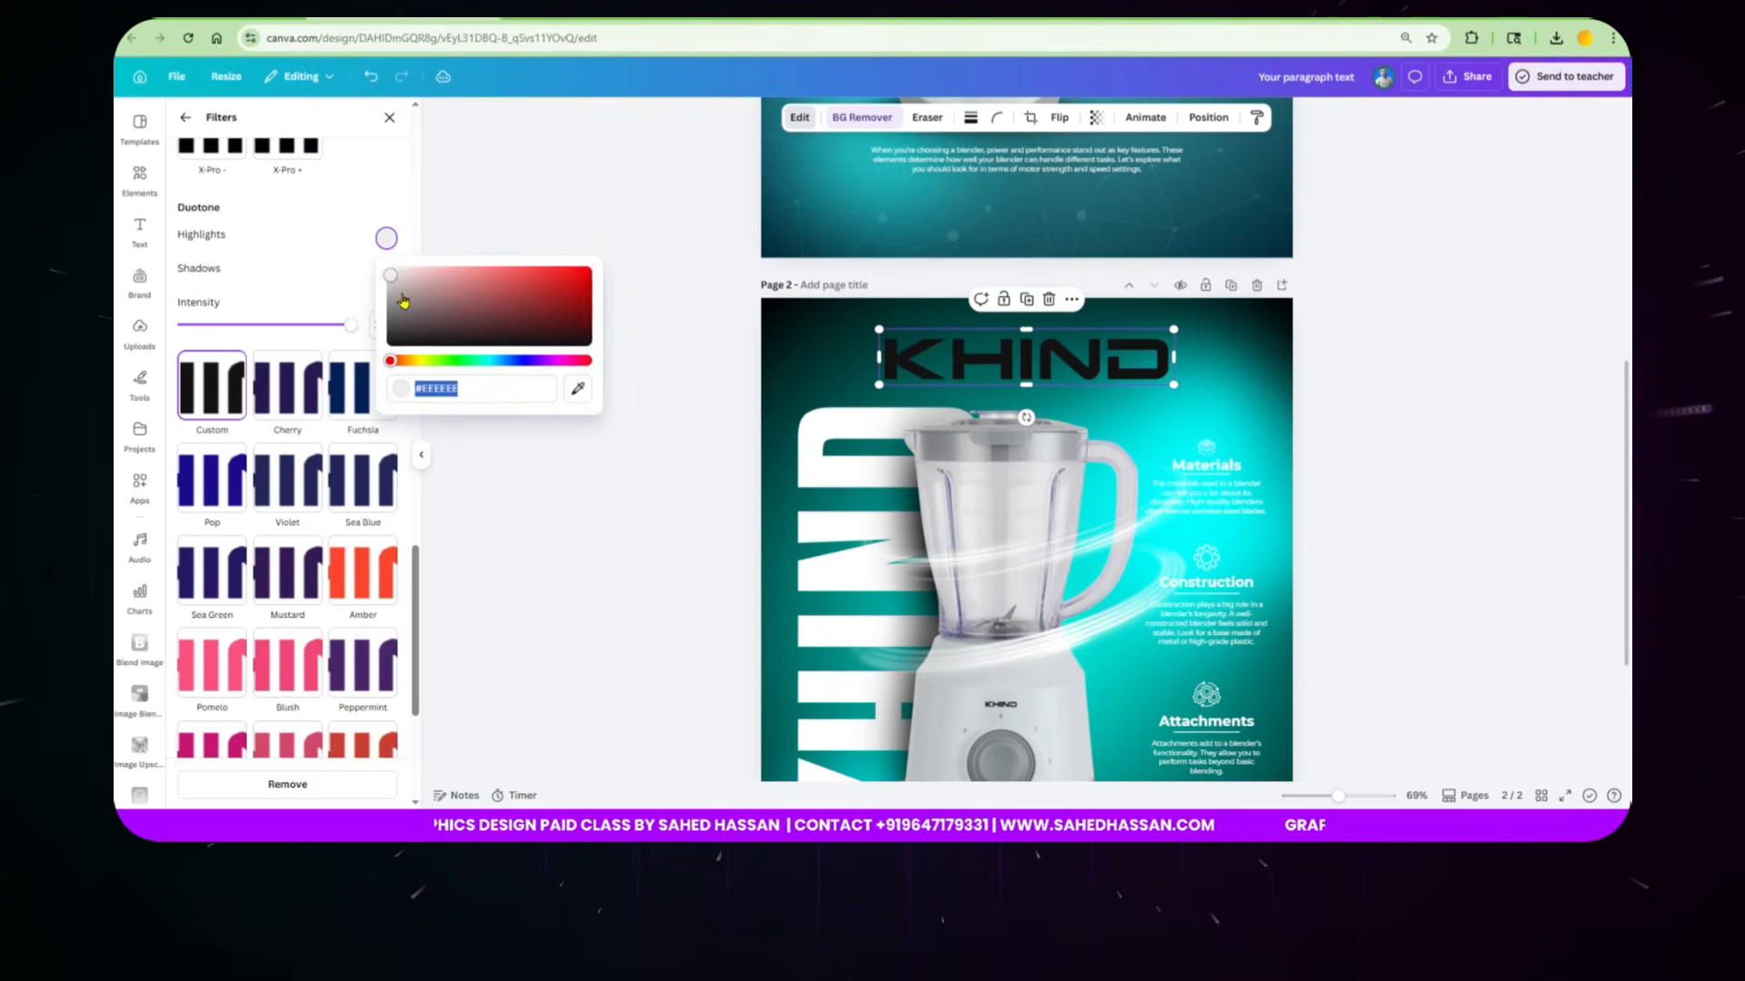
pyautogui.click(333, 257)
pyautogui.click(381, 274)
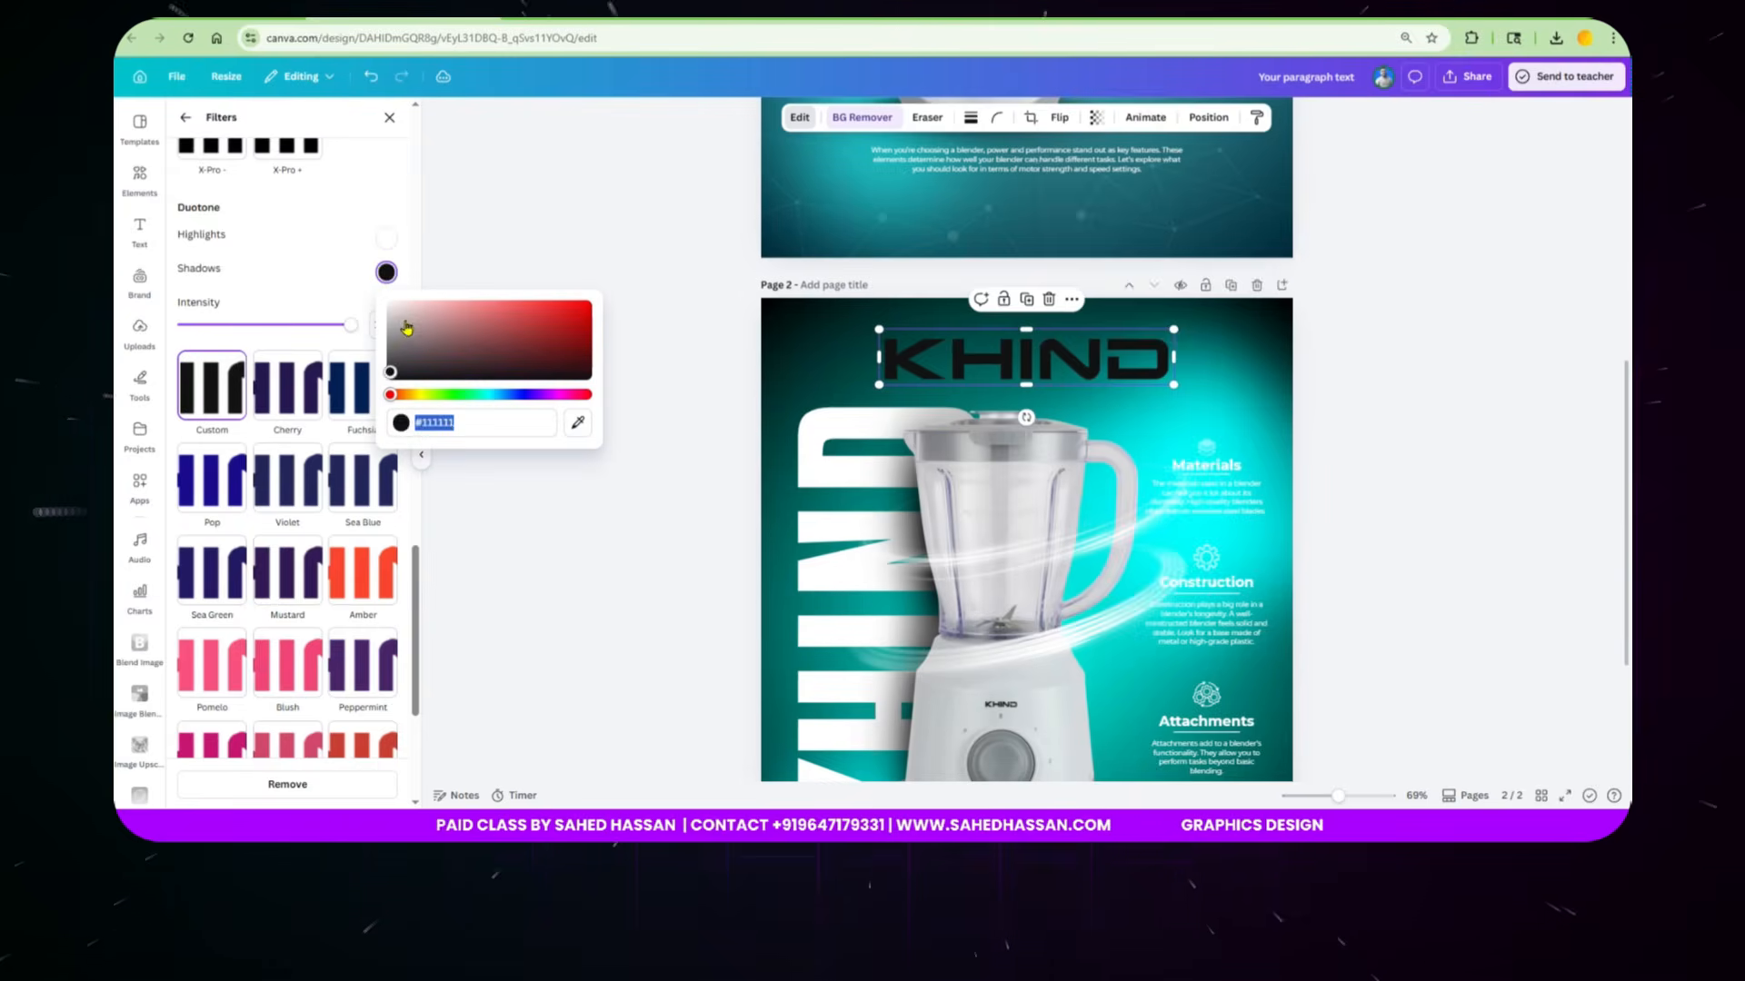
pyautogui.click(390, 305)
pyautogui.click(612, 327)
# Step: Shrink the white KHIND logo to less than half its width and center it above the blender on page 2
pyautogui.click(1399, 334)
pyautogui.click(1102, 364)
pyautogui.moveTo(877, 389); pyautogui.dragTo(1066, 349)
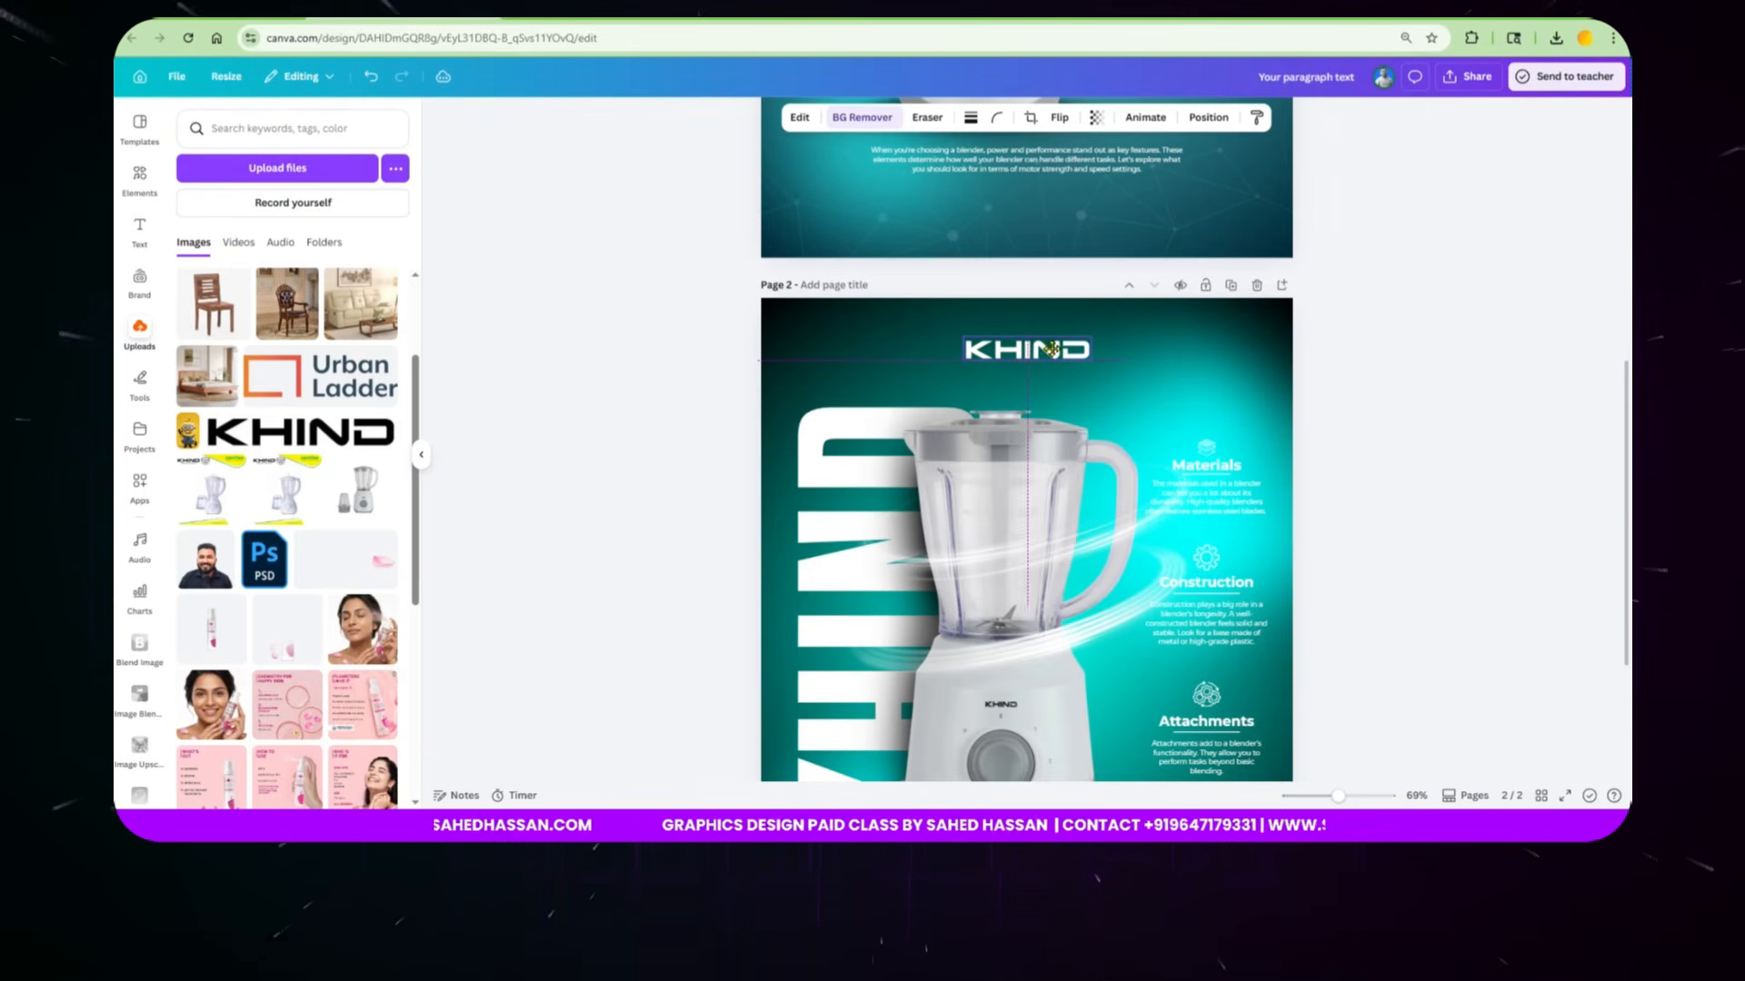
pyautogui.click(1400, 398)
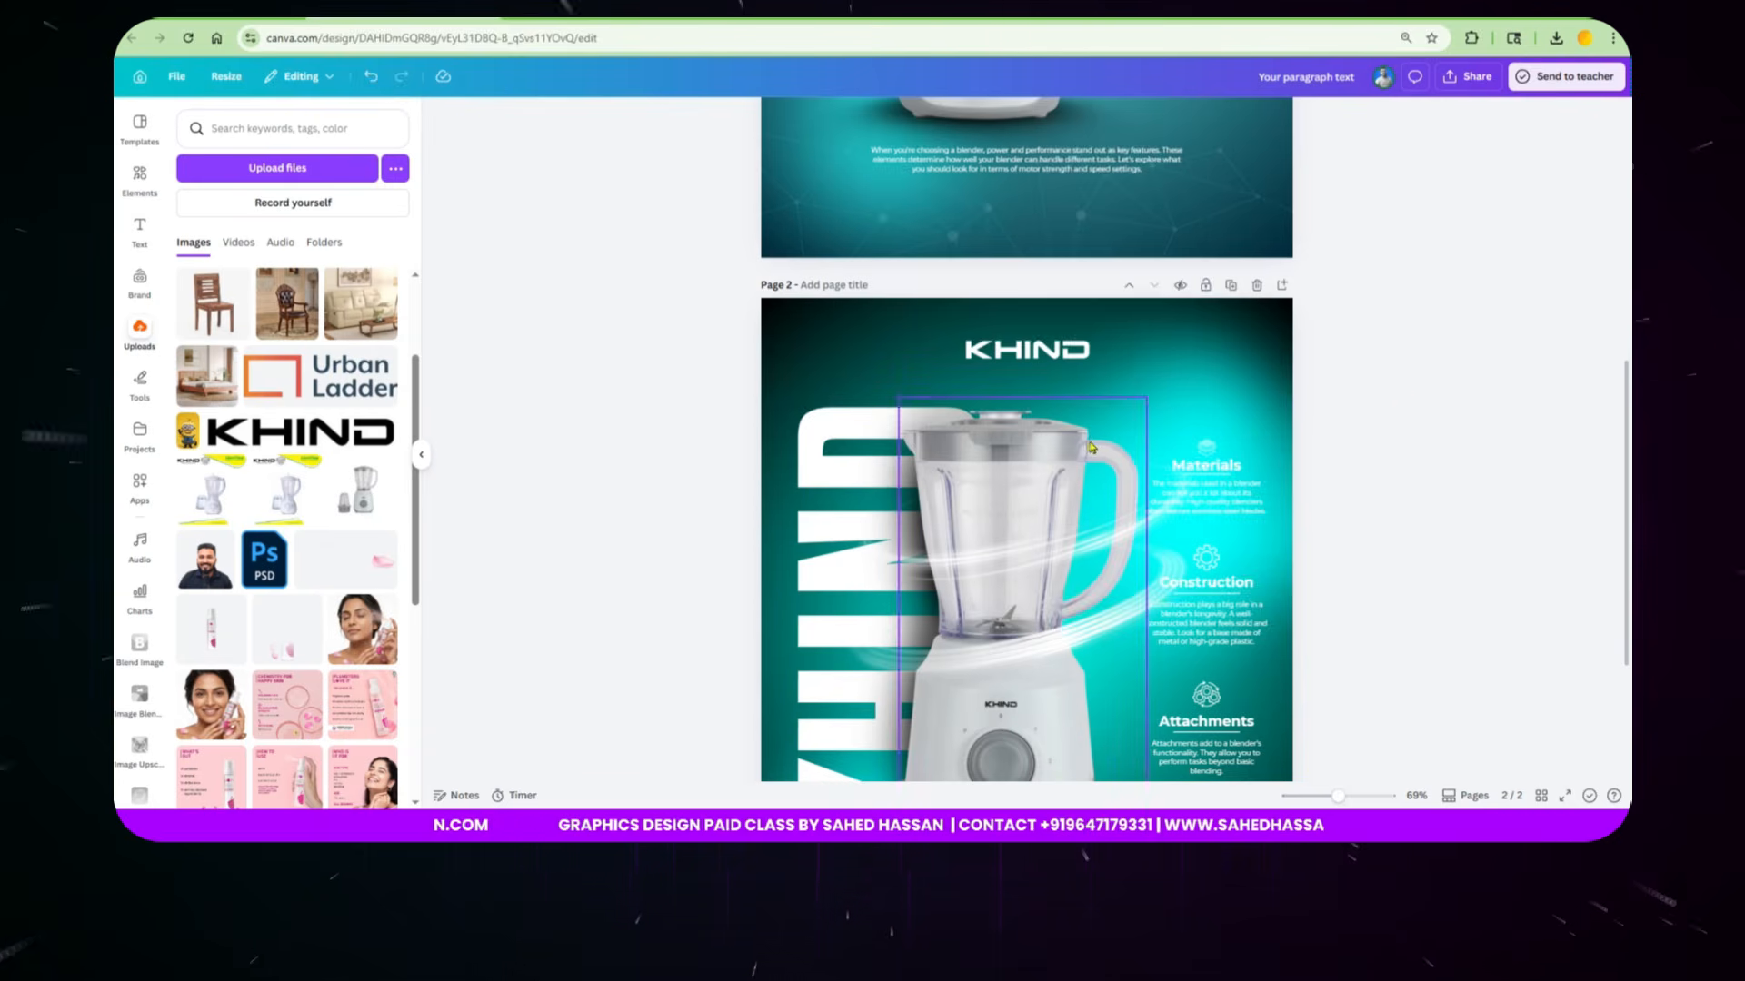
# Step: Check page 1's background line graphic against page 2 and search the graphics library for "tech"
pyautogui.scroll(-3, 1401, 399)
pyautogui.scroll(4, 1082, 518)
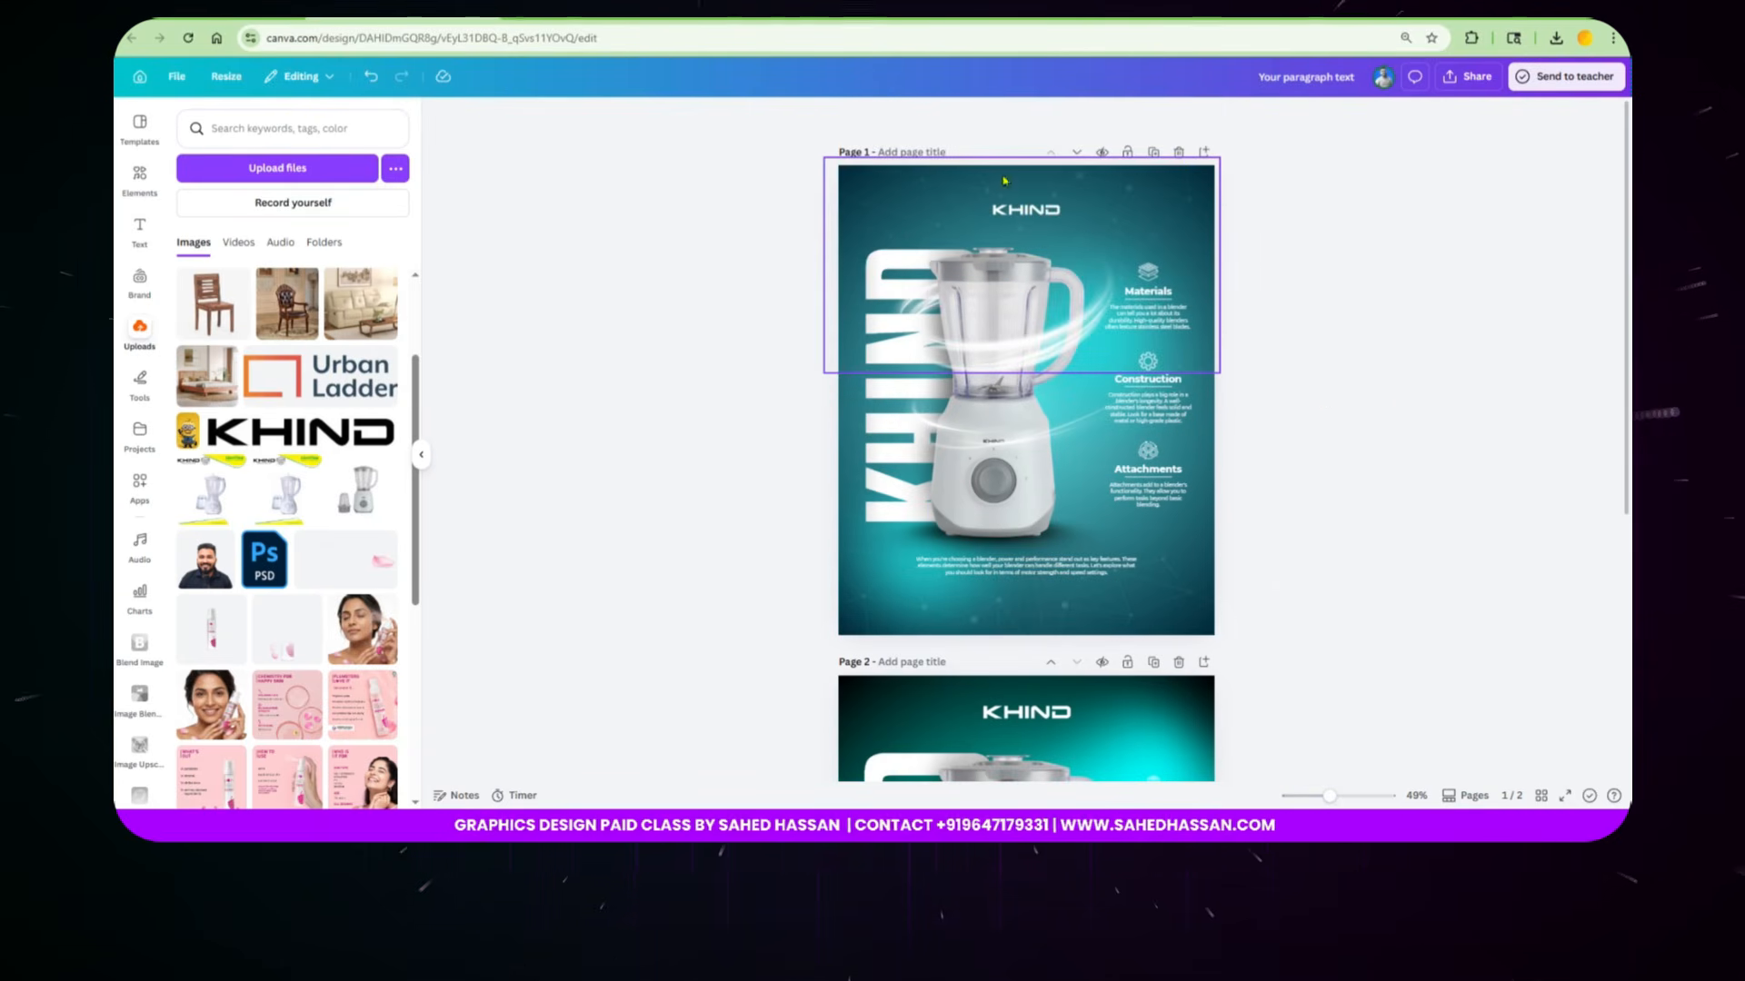
pyautogui.click(1174, 210)
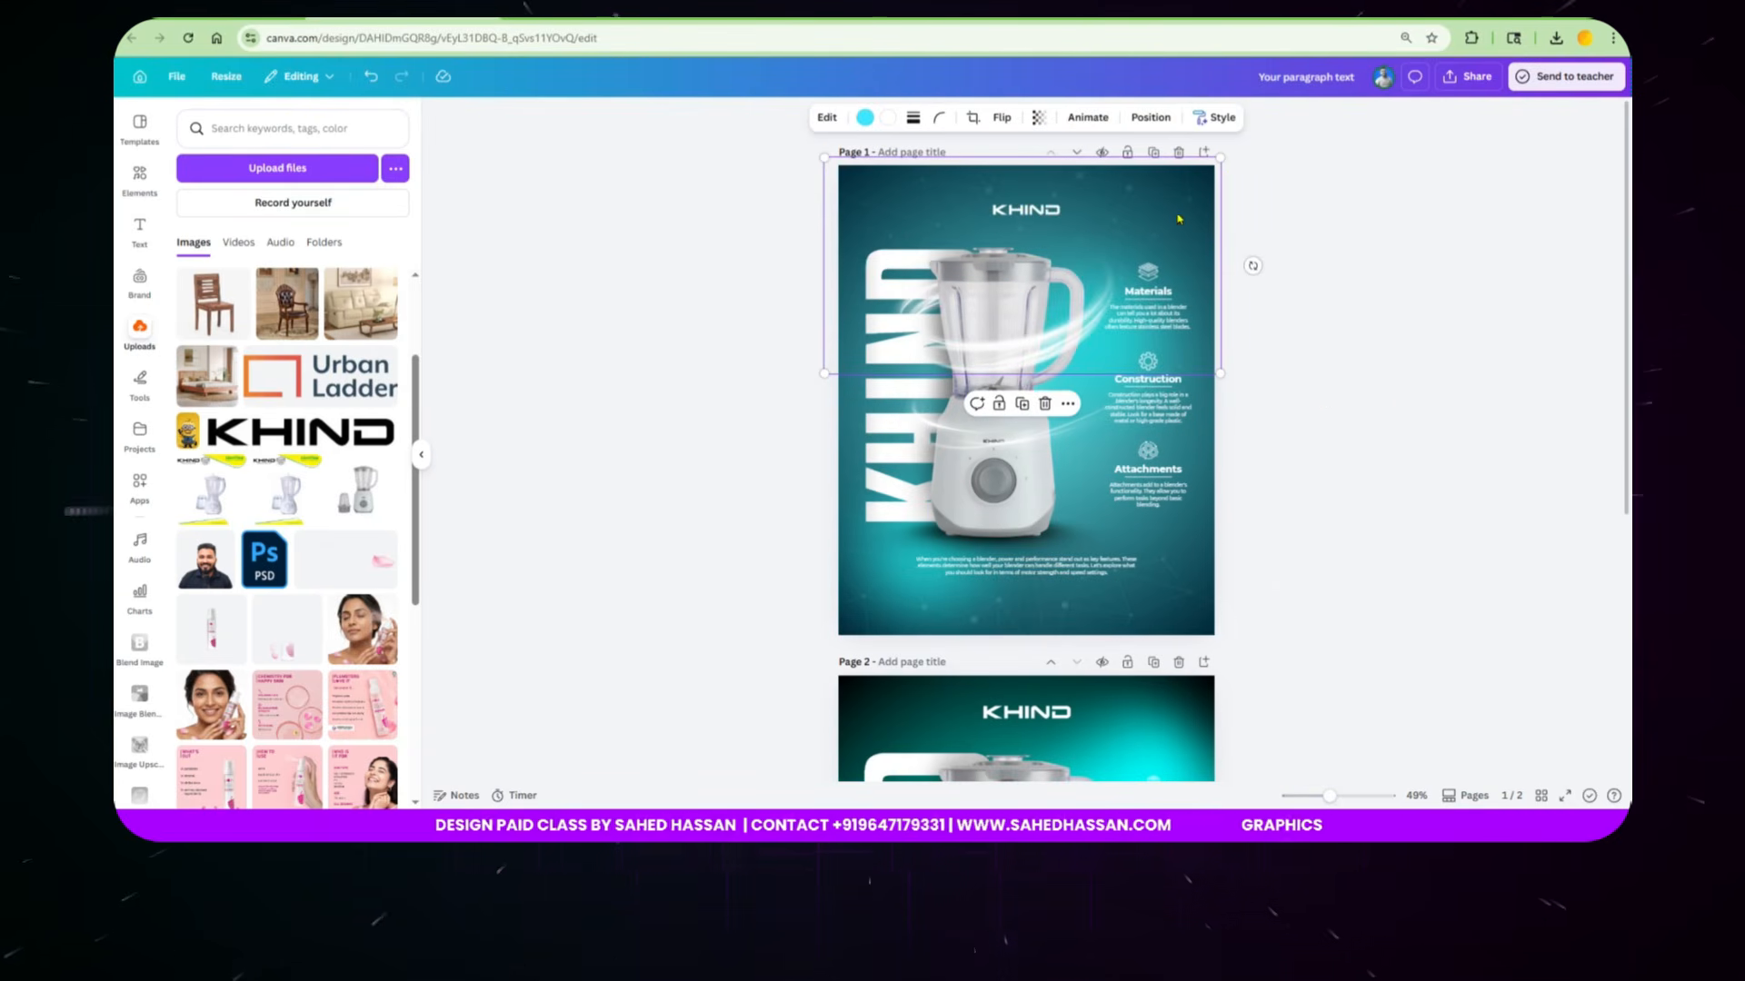
pyautogui.scroll(-5, 1336, 439)
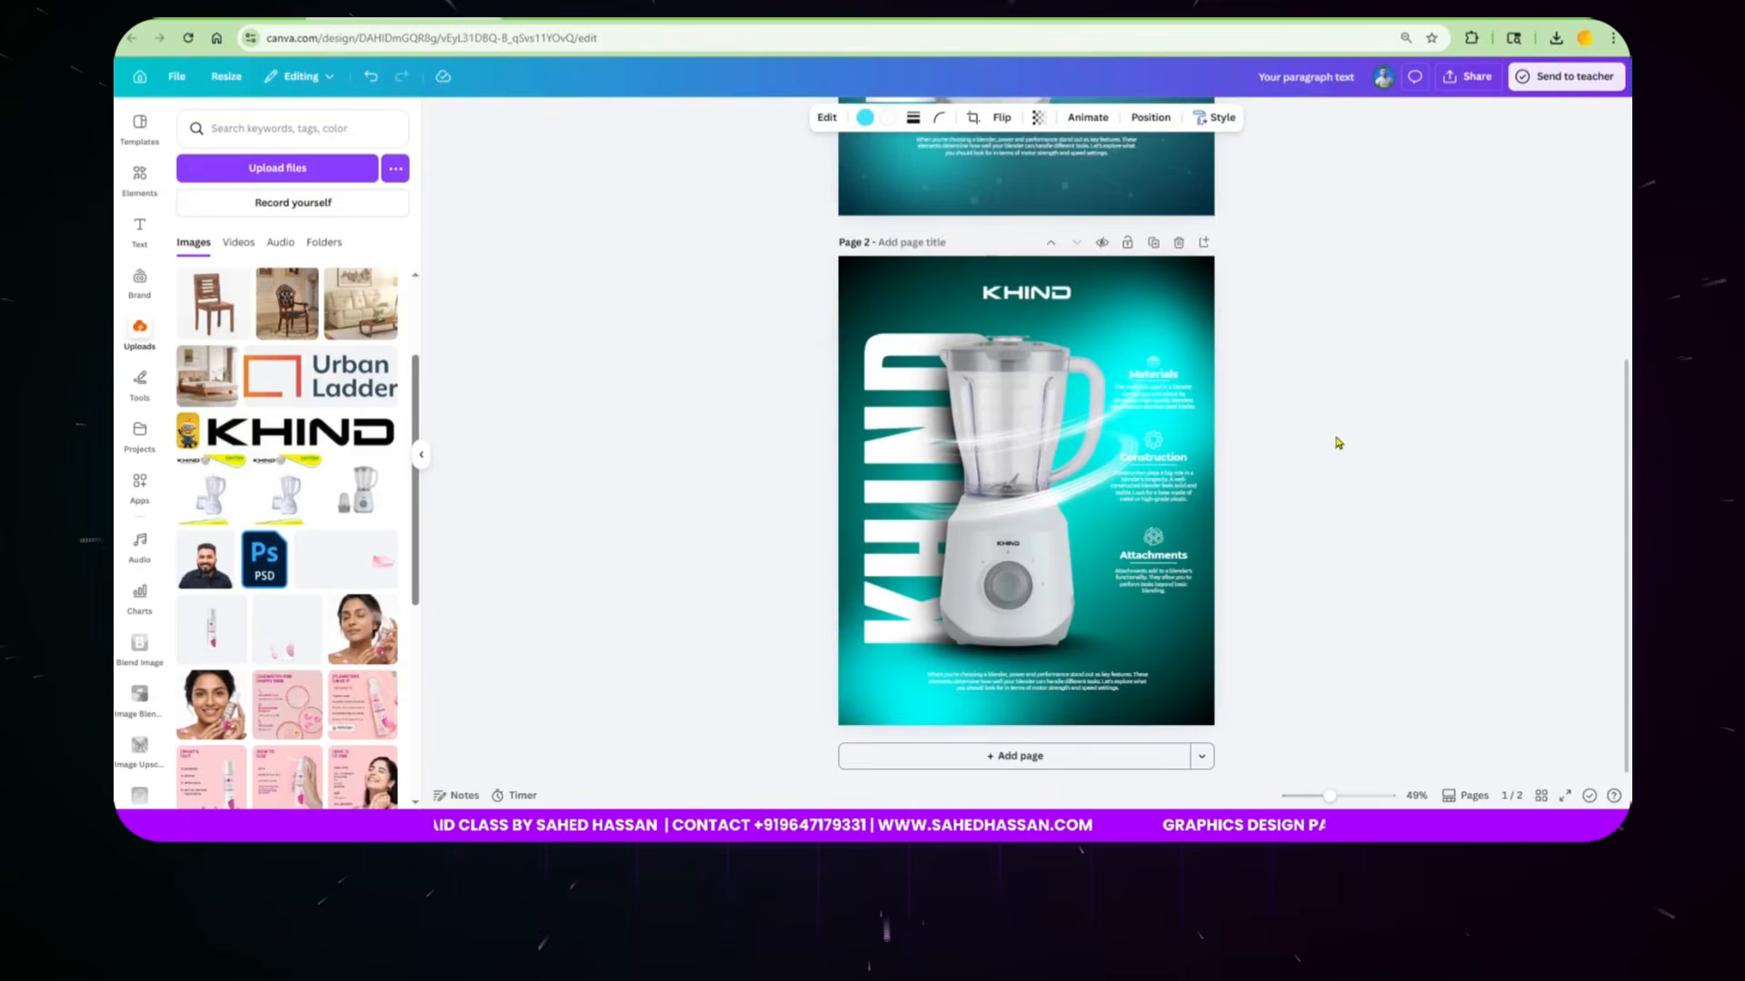
pyautogui.click(1315, 356)
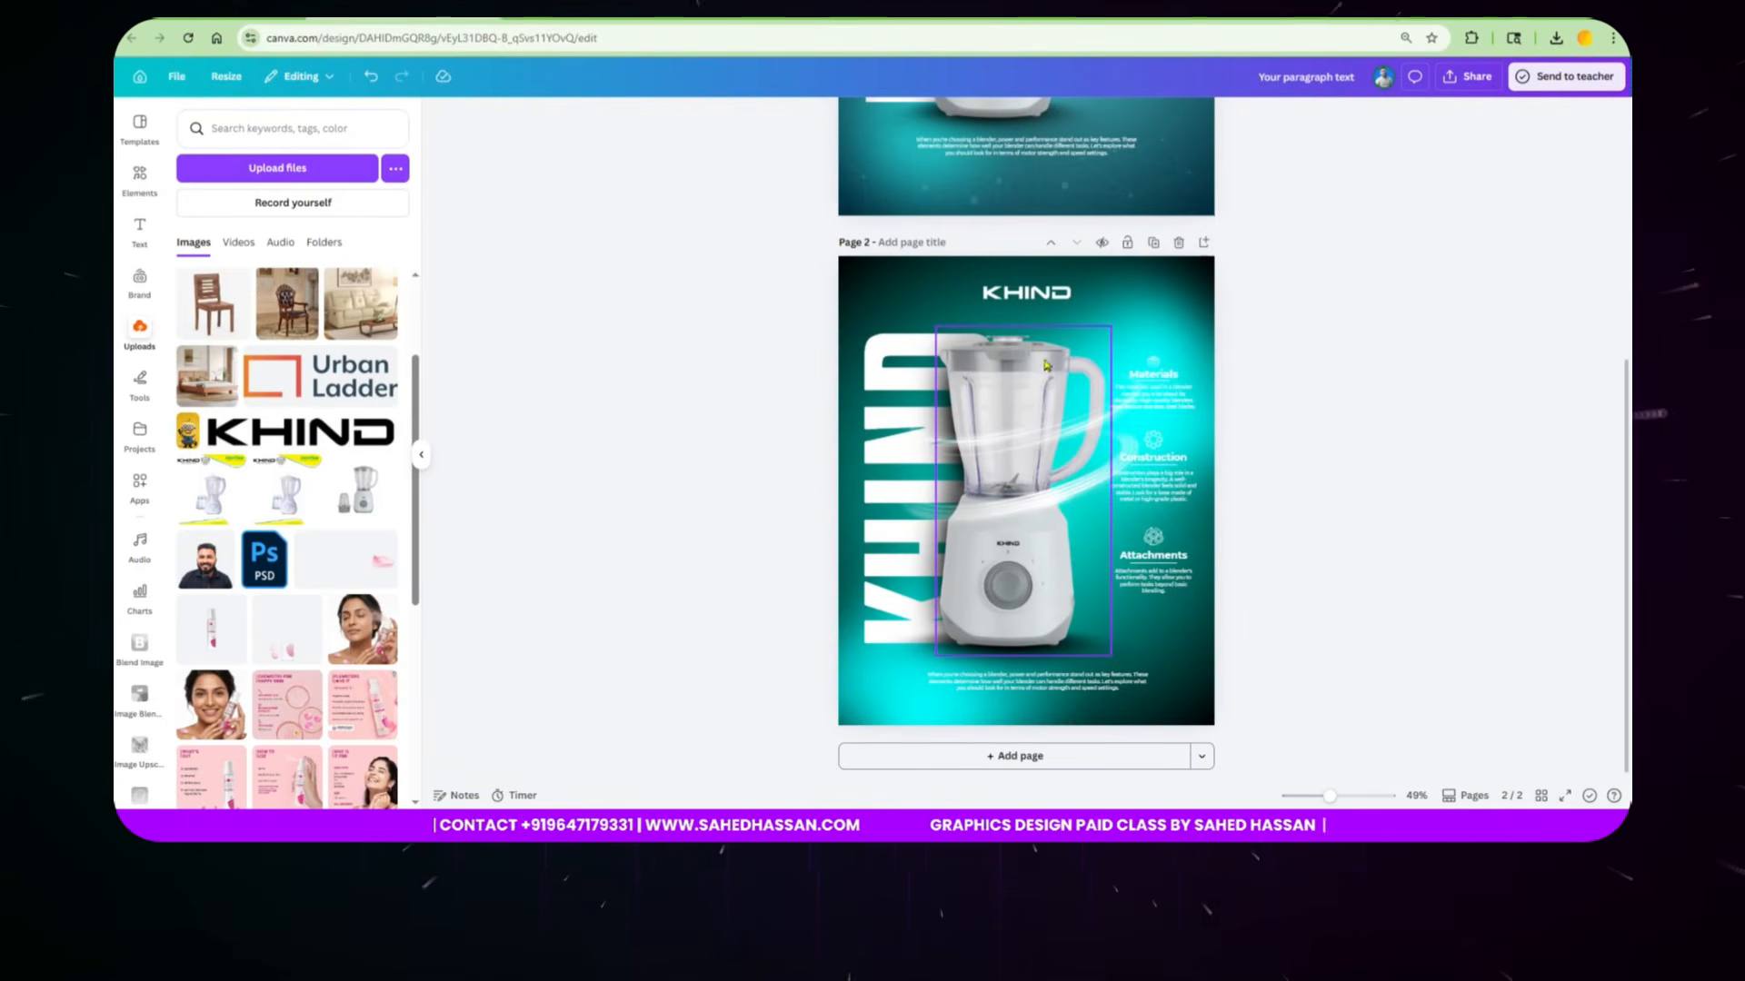
pyautogui.click(140, 174)
pyautogui.click(248, 121)
pyautogui.write('tech')
pyautogui.press('Return')
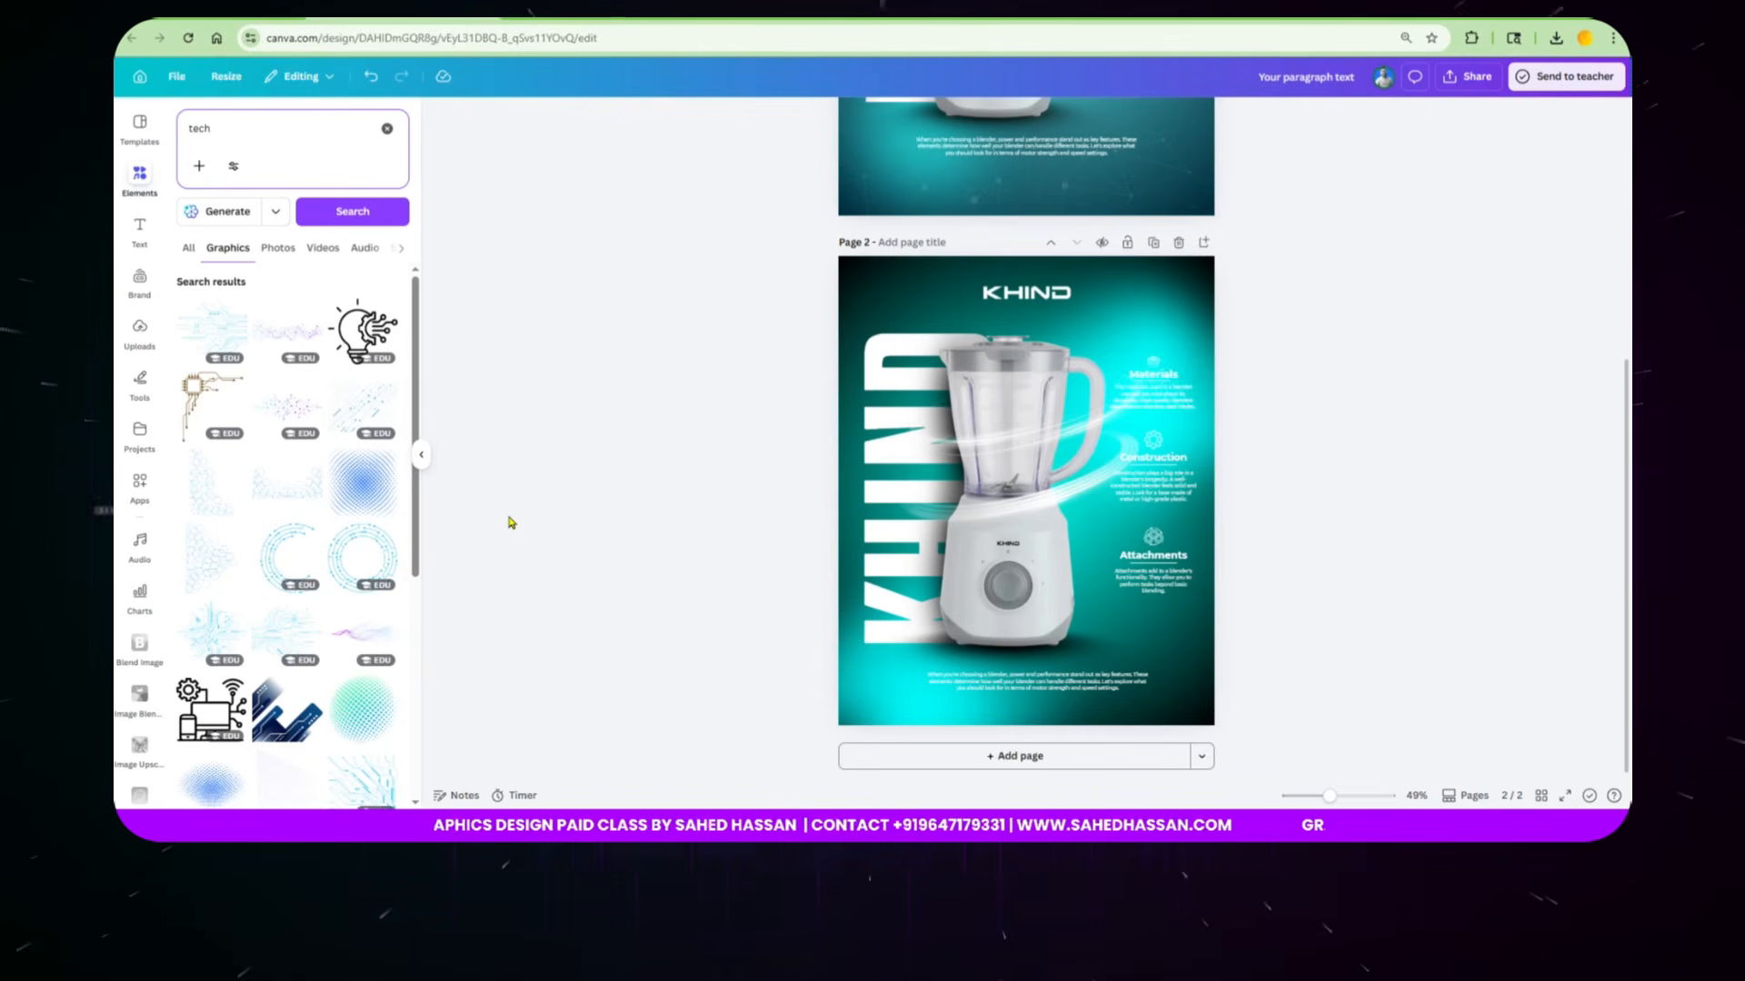
pyautogui.scroll(-3, 363, 540)
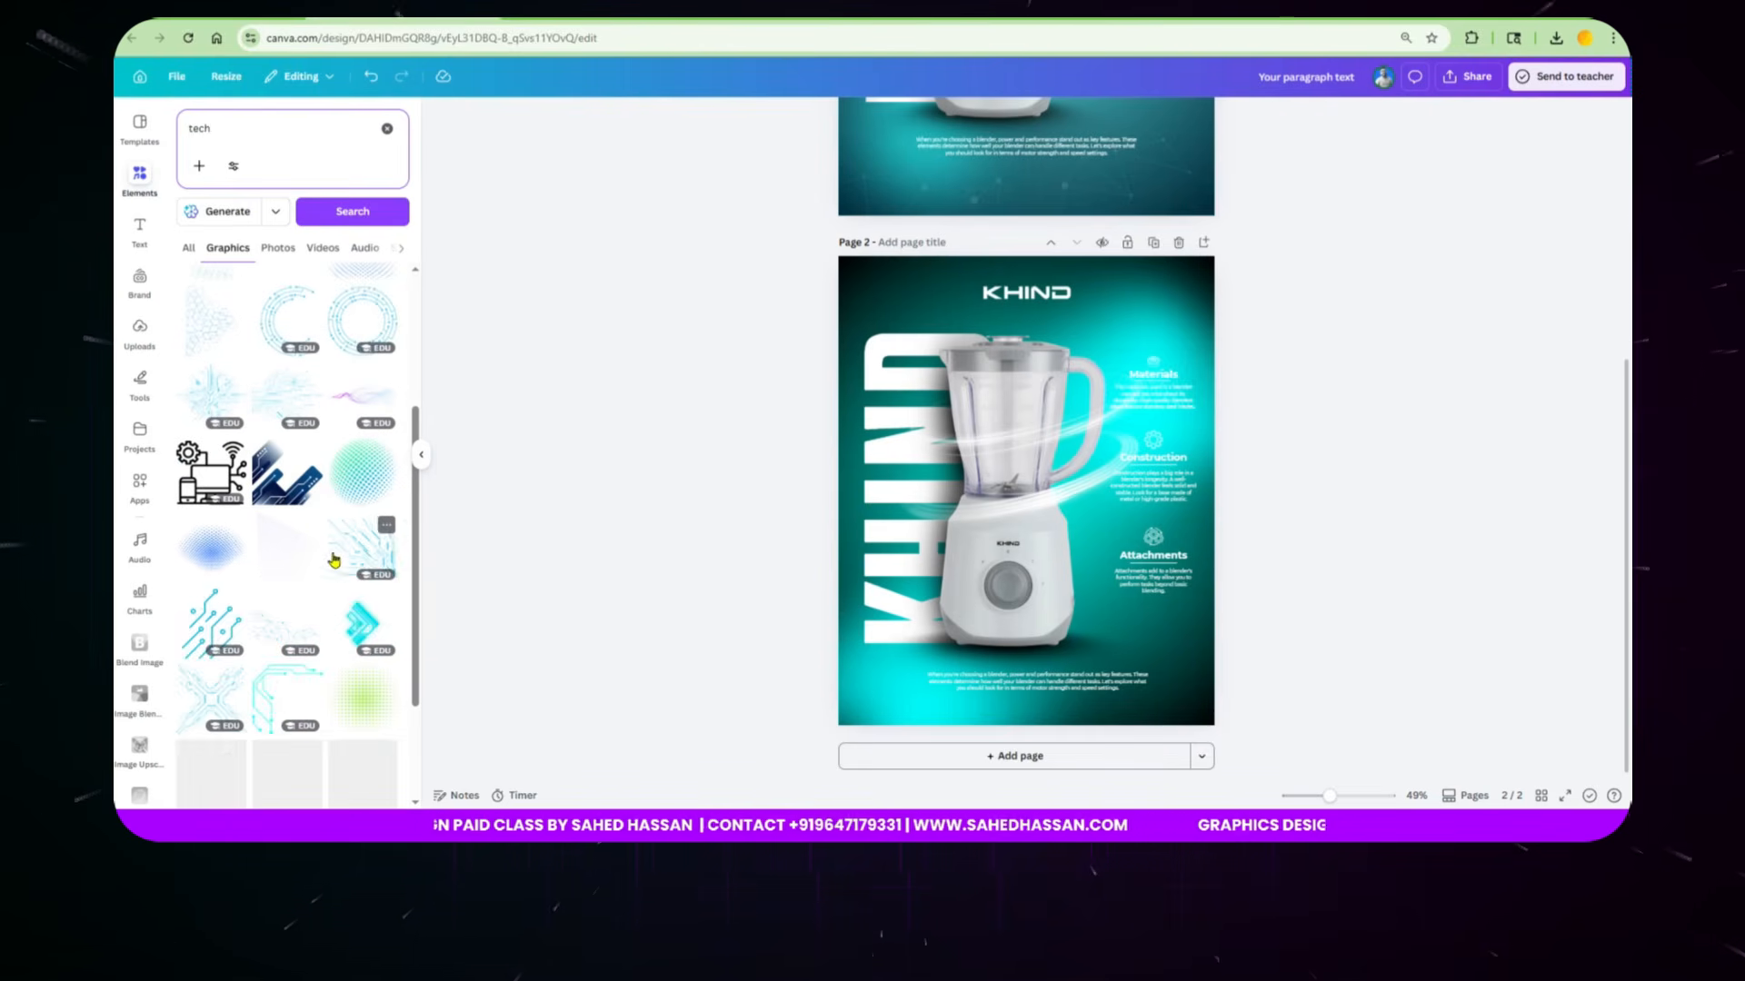
# Step: Add the wavy mesh graphic from the magic recommendations over page 2's lower part, sized about 1147 × 707 px, and recolor it white
pyautogui.moveTo(303, 607); pyautogui.dragTo(941, 662)
pyautogui.press('Delete')
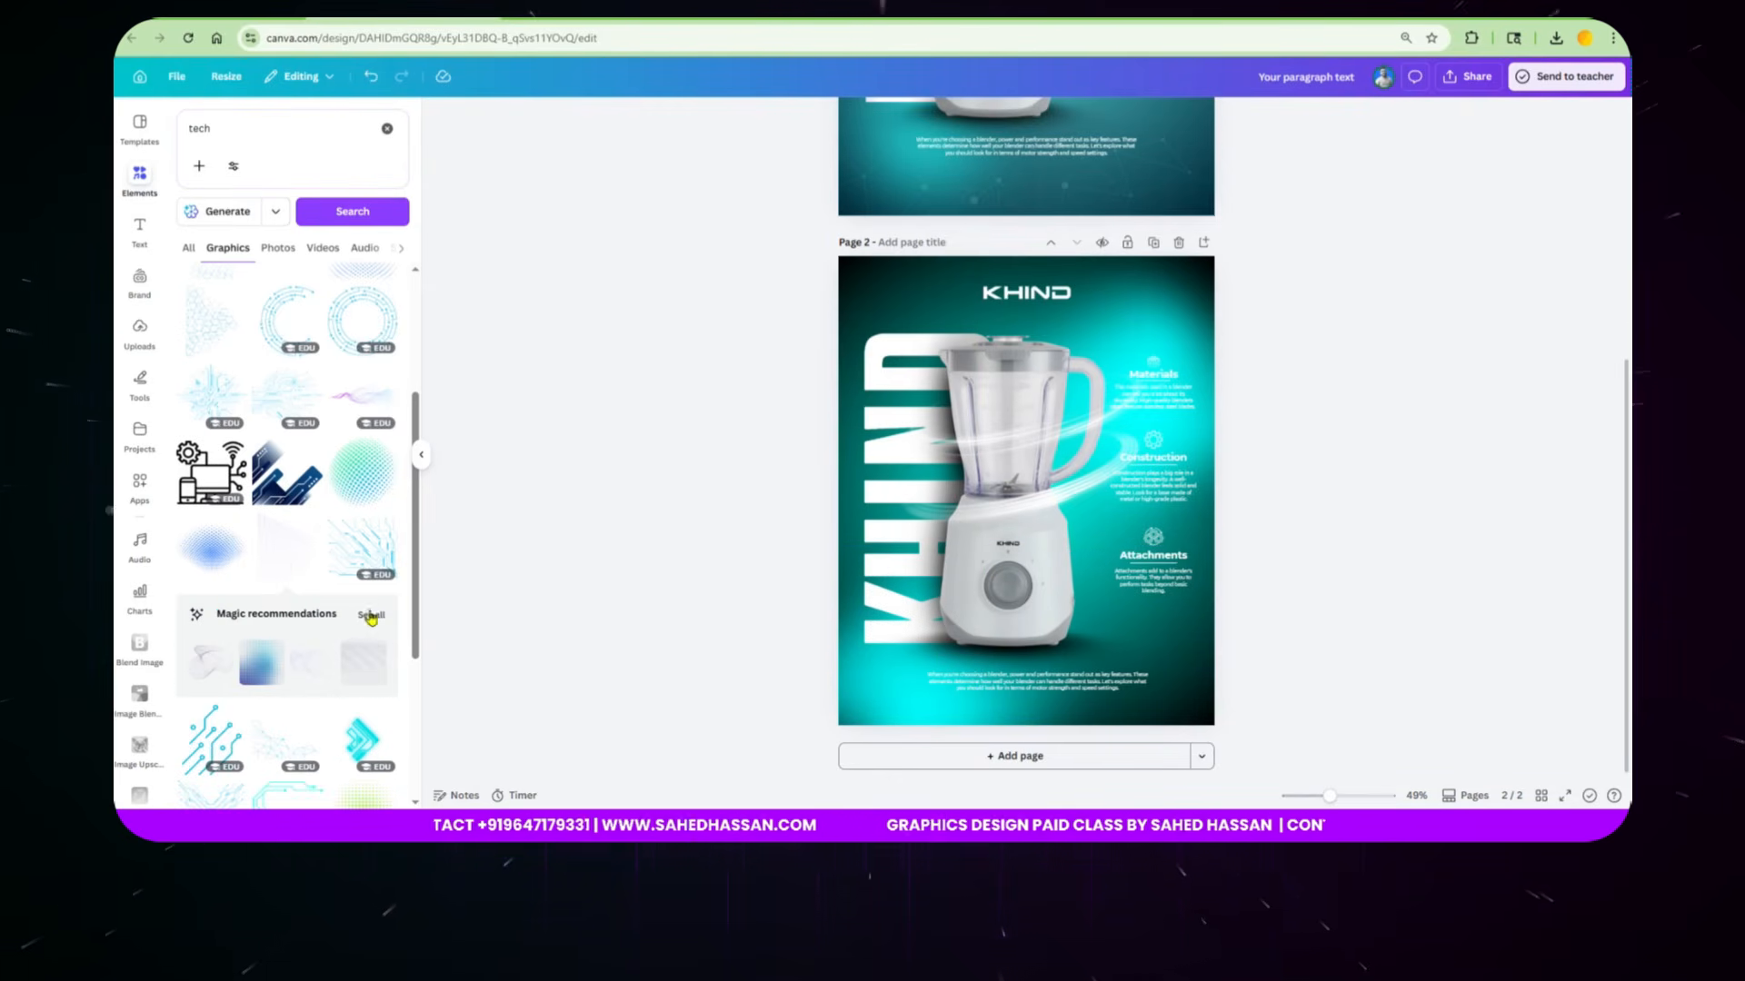
pyautogui.scroll(-2, 353, 651)
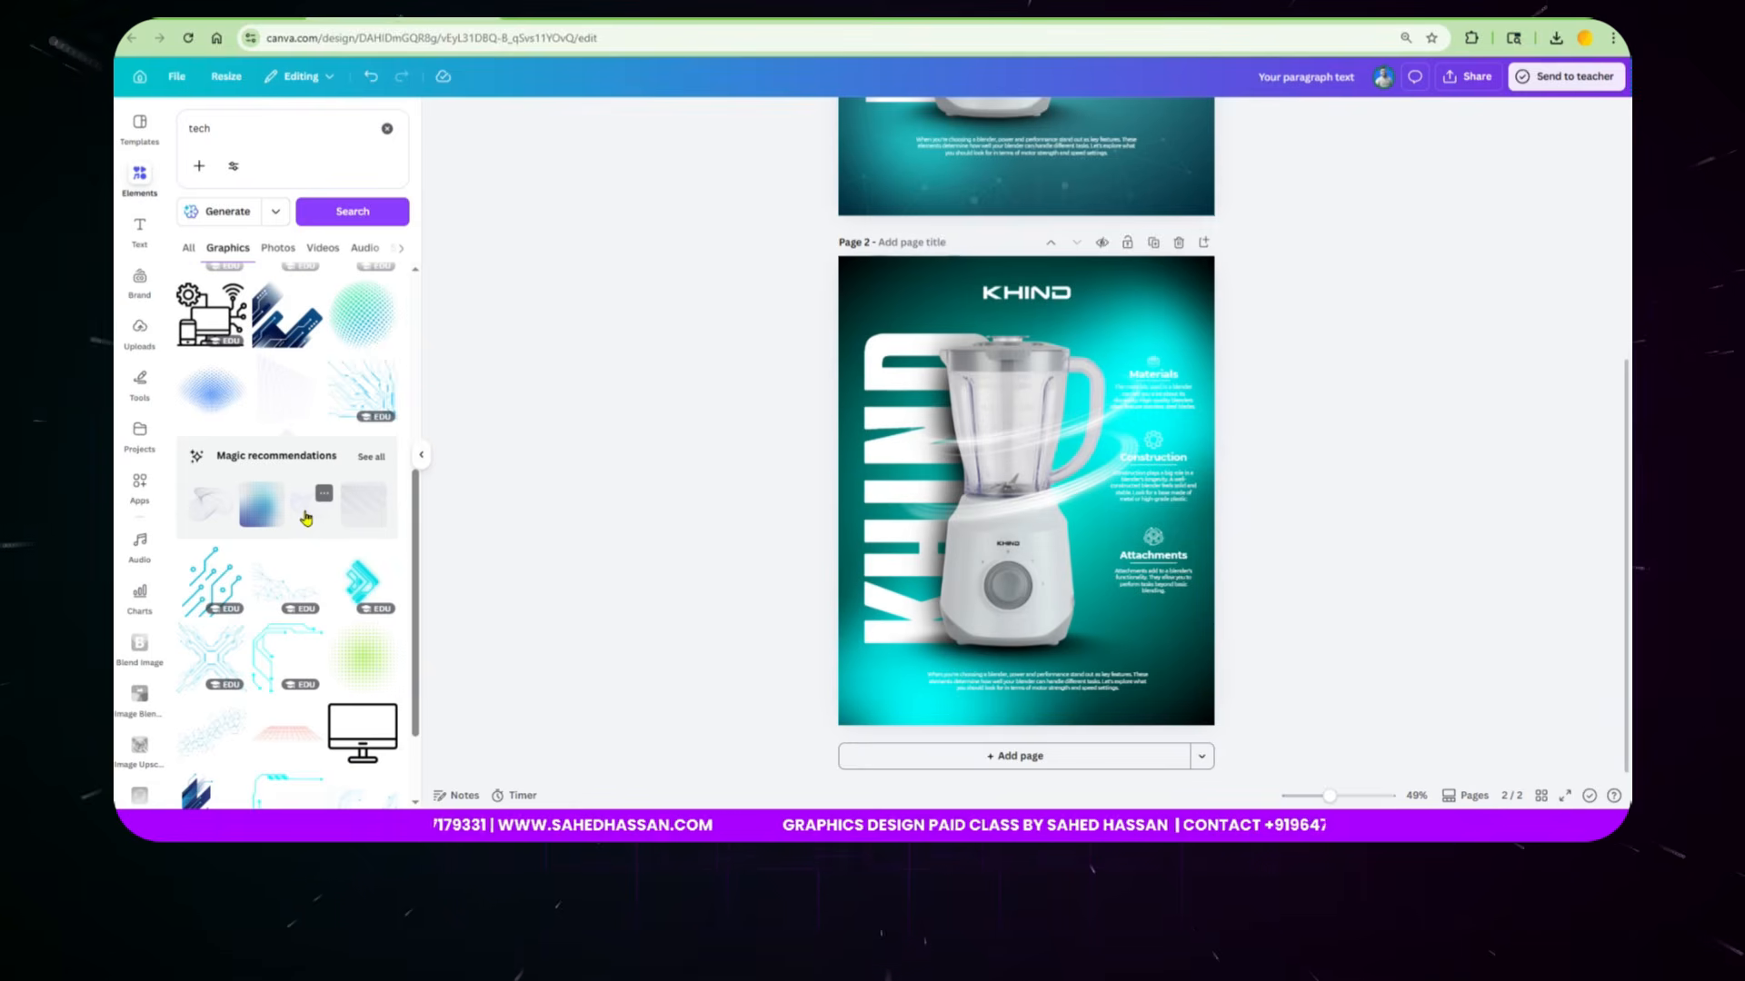
pyautogui.click(311, 503)
pyautogui.moveTo(1101, 536); pyautogui.dragTo(1312, 747)
pyautogui.moveTo(1091, 574); pyautogui.dragTo(918, 679)
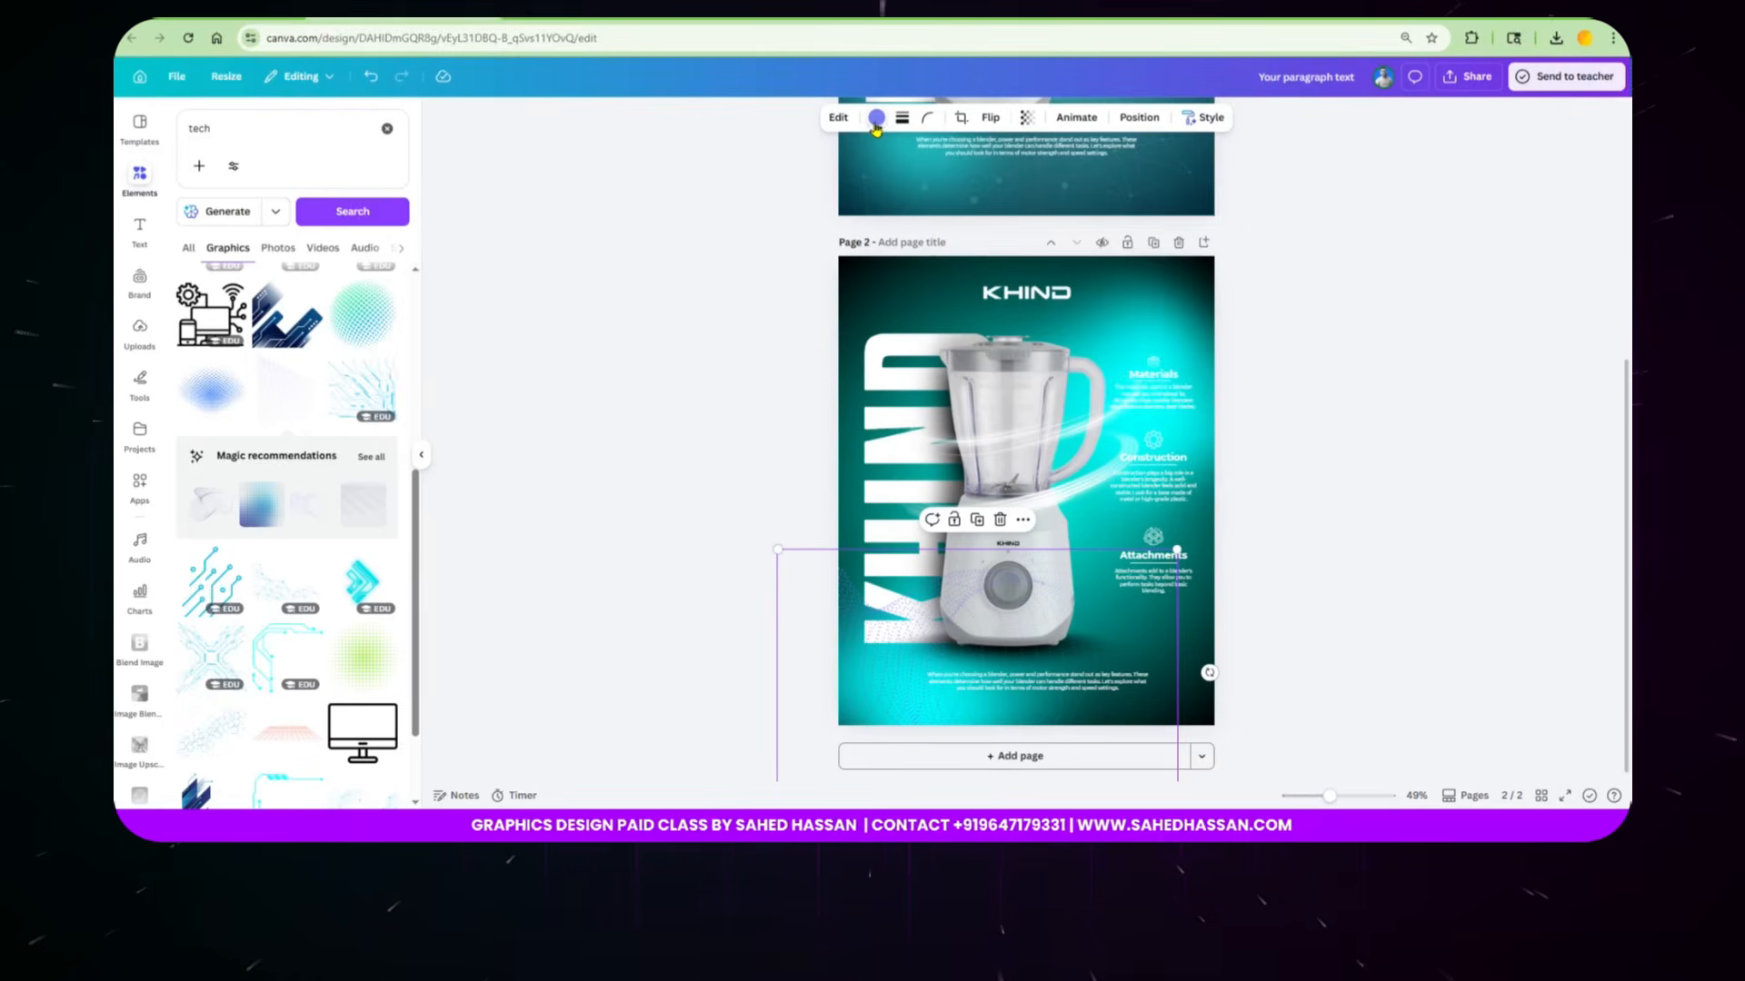
pyautogui.click(876, 119)
pyautogui.click(368, 232)
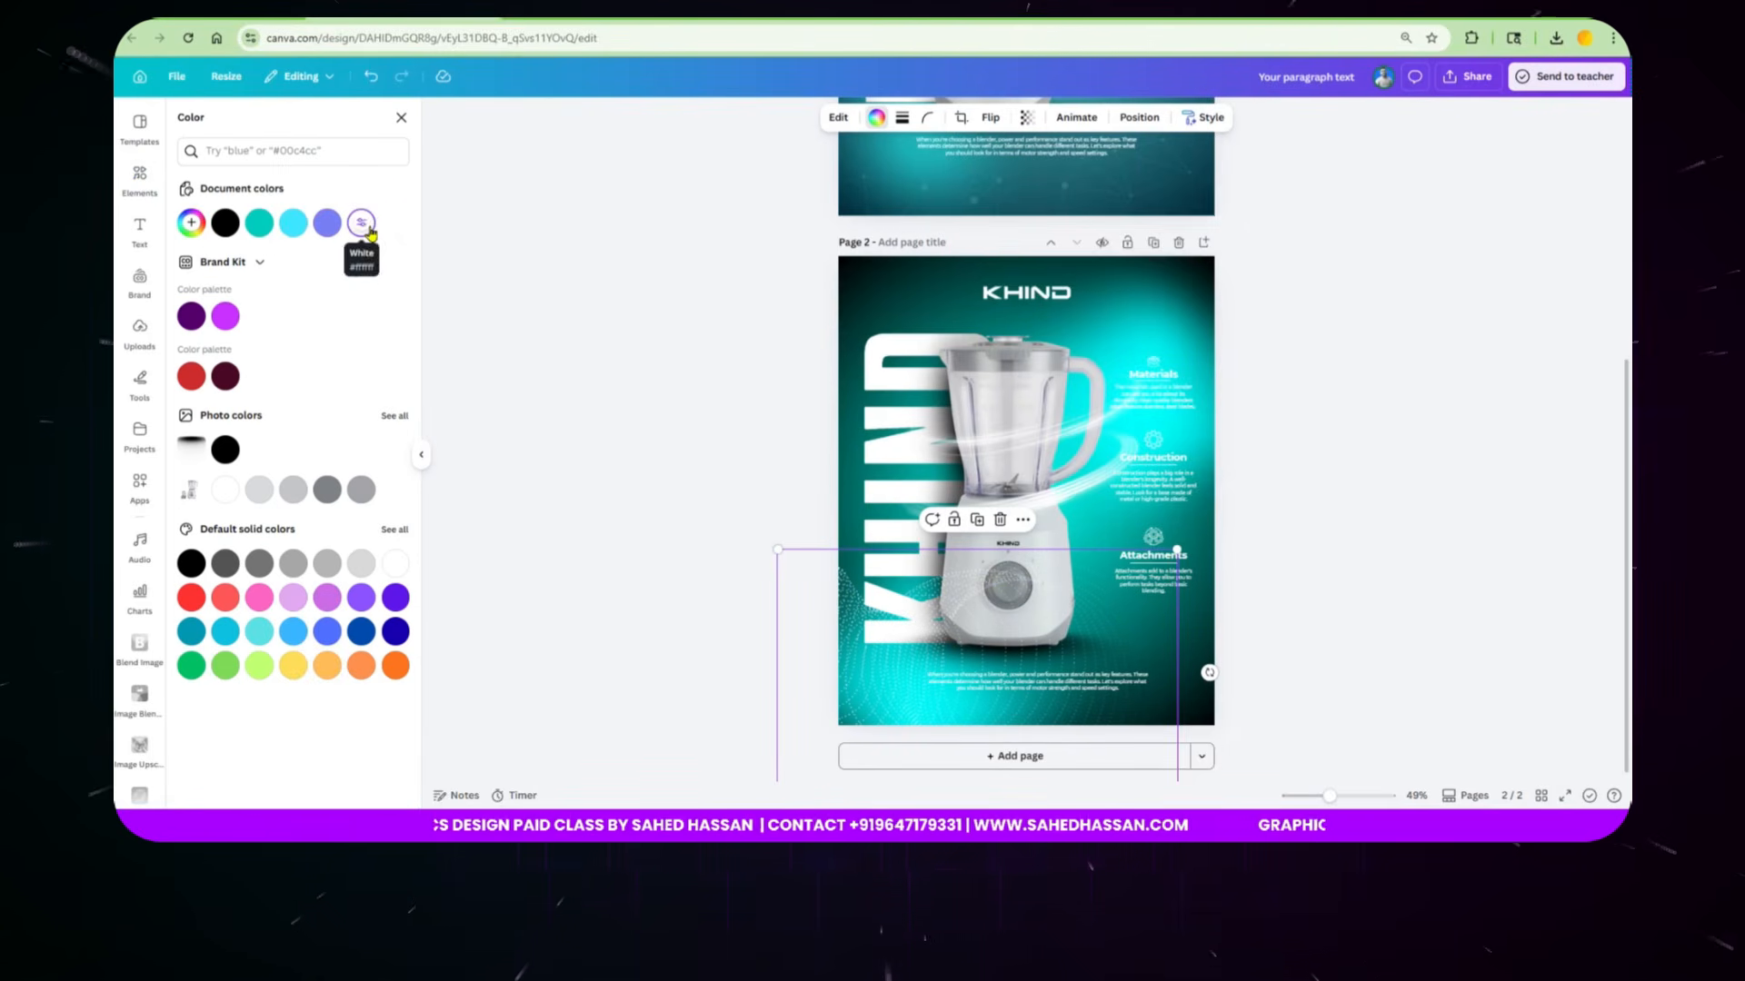
# Step: Send the white mesh graphic to the back of page 2 and rotate it to about -19.1° across the lower part
pyautogui.moveTo(1132, 639); pyautogui.dragTo(1152, 639)
pyautogui.click(1139, 118)
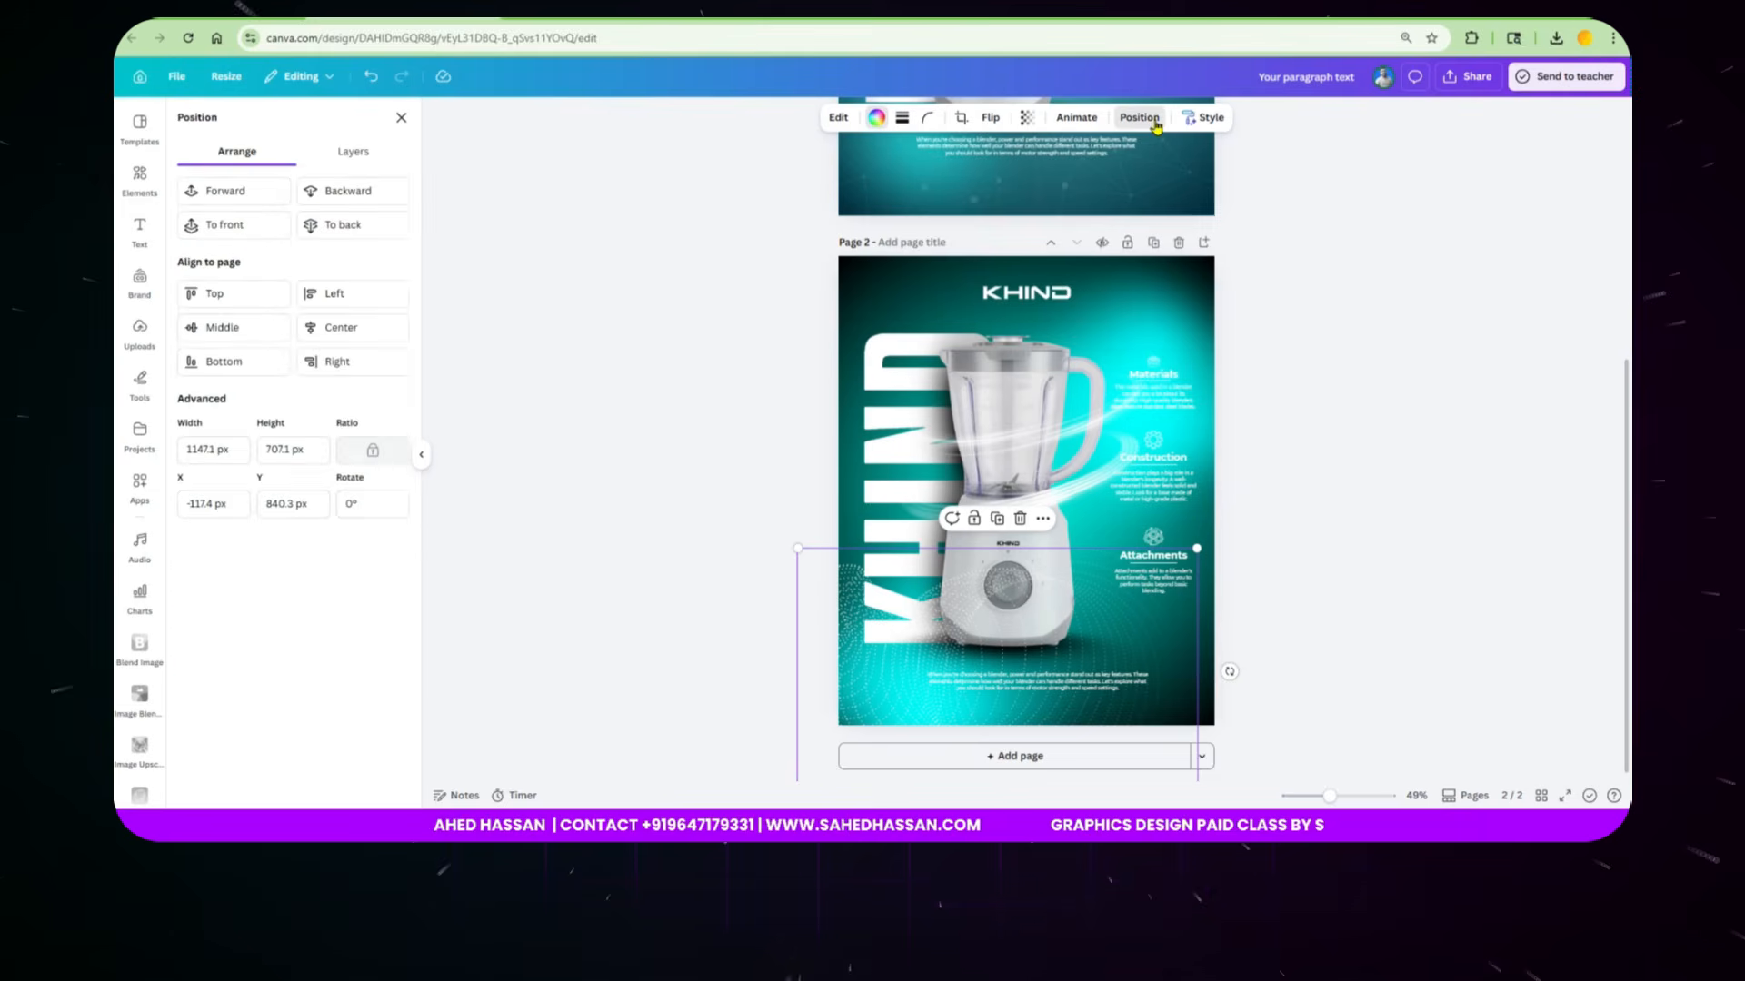
pyautogui.click(378, 227)
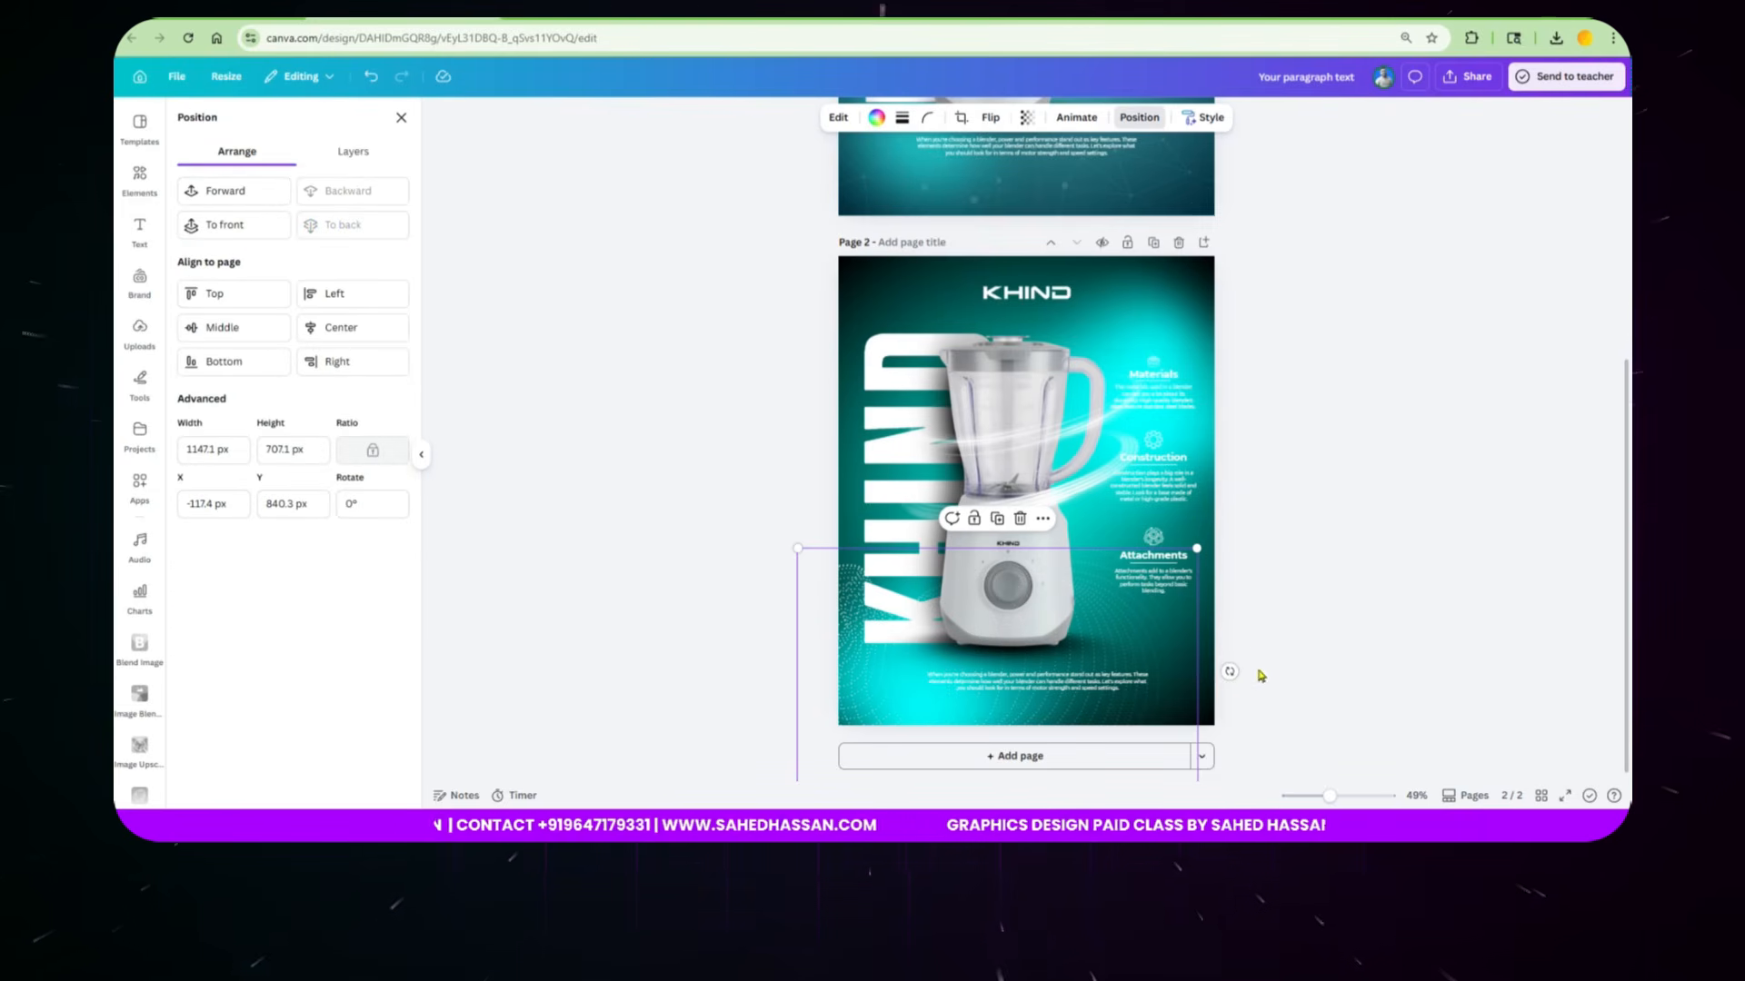
pyautogui.moveTo(1229, 672); pyautogui.dragTo(1240, 589)
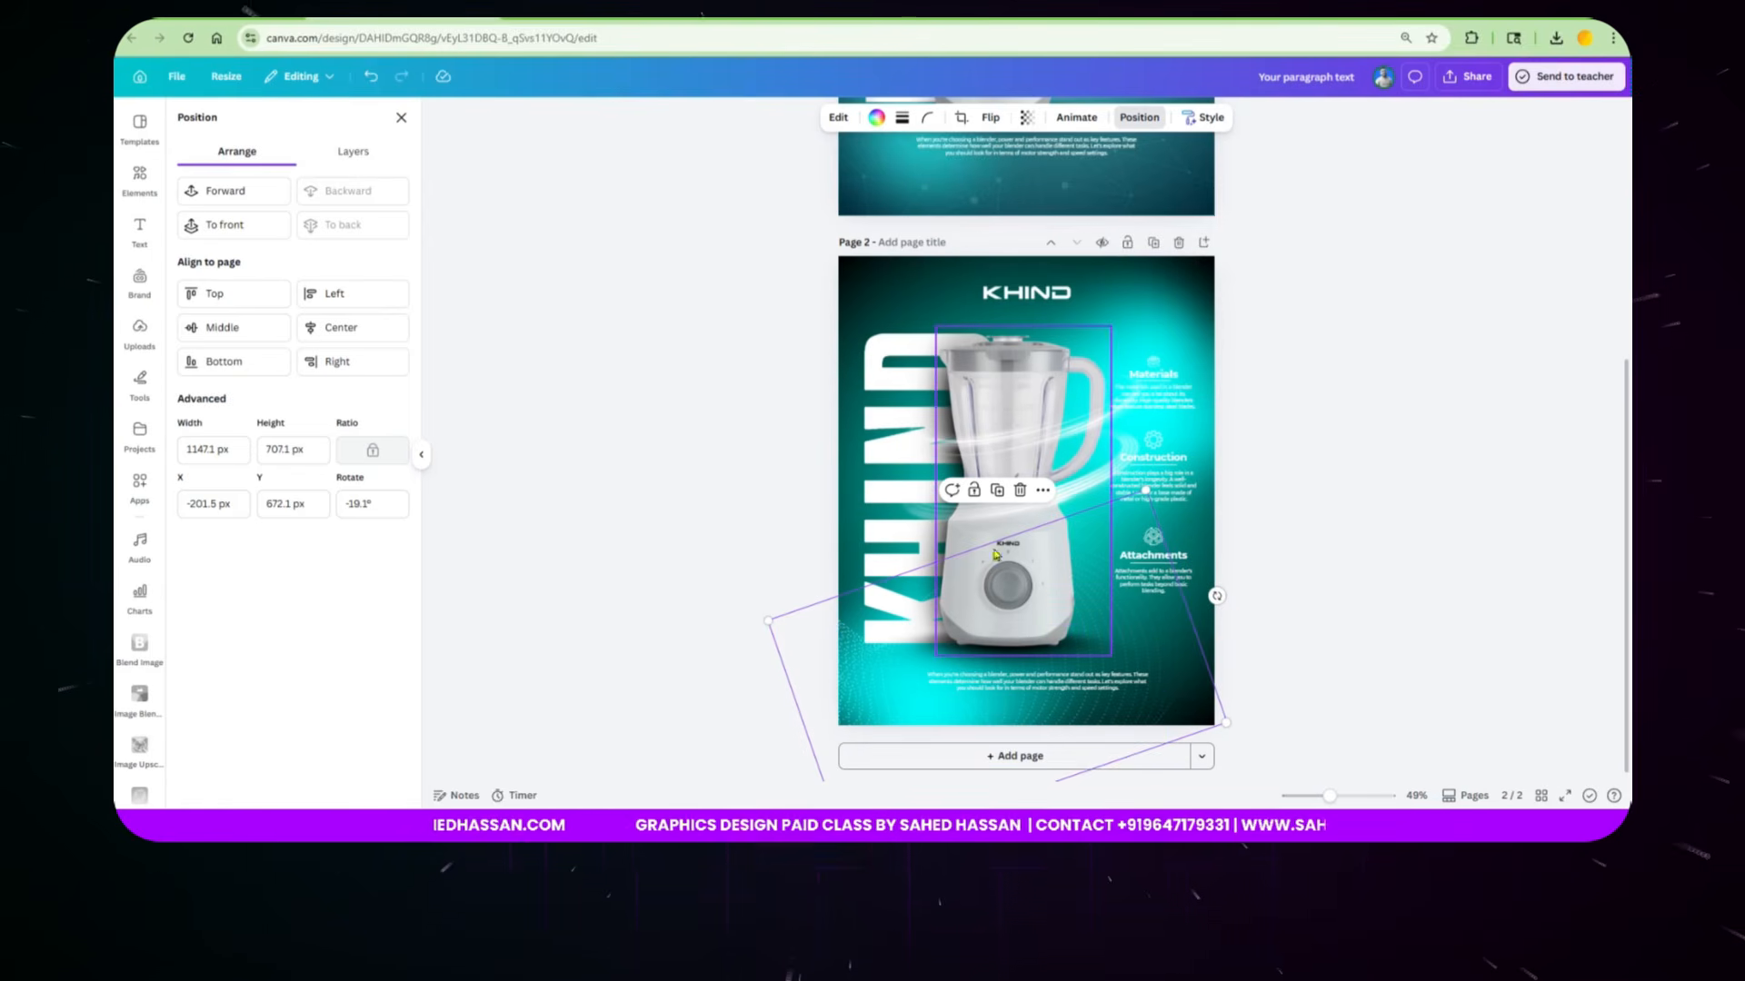
# Step: Duplicate the mesh graphic, place the copy across the top of page 2 rotated about 36.5°, and send it to the back
pyautogui.click(997, 490)
pyautogui.moveTo(1103, 624); pyautogui.dragTo(1086, 344)
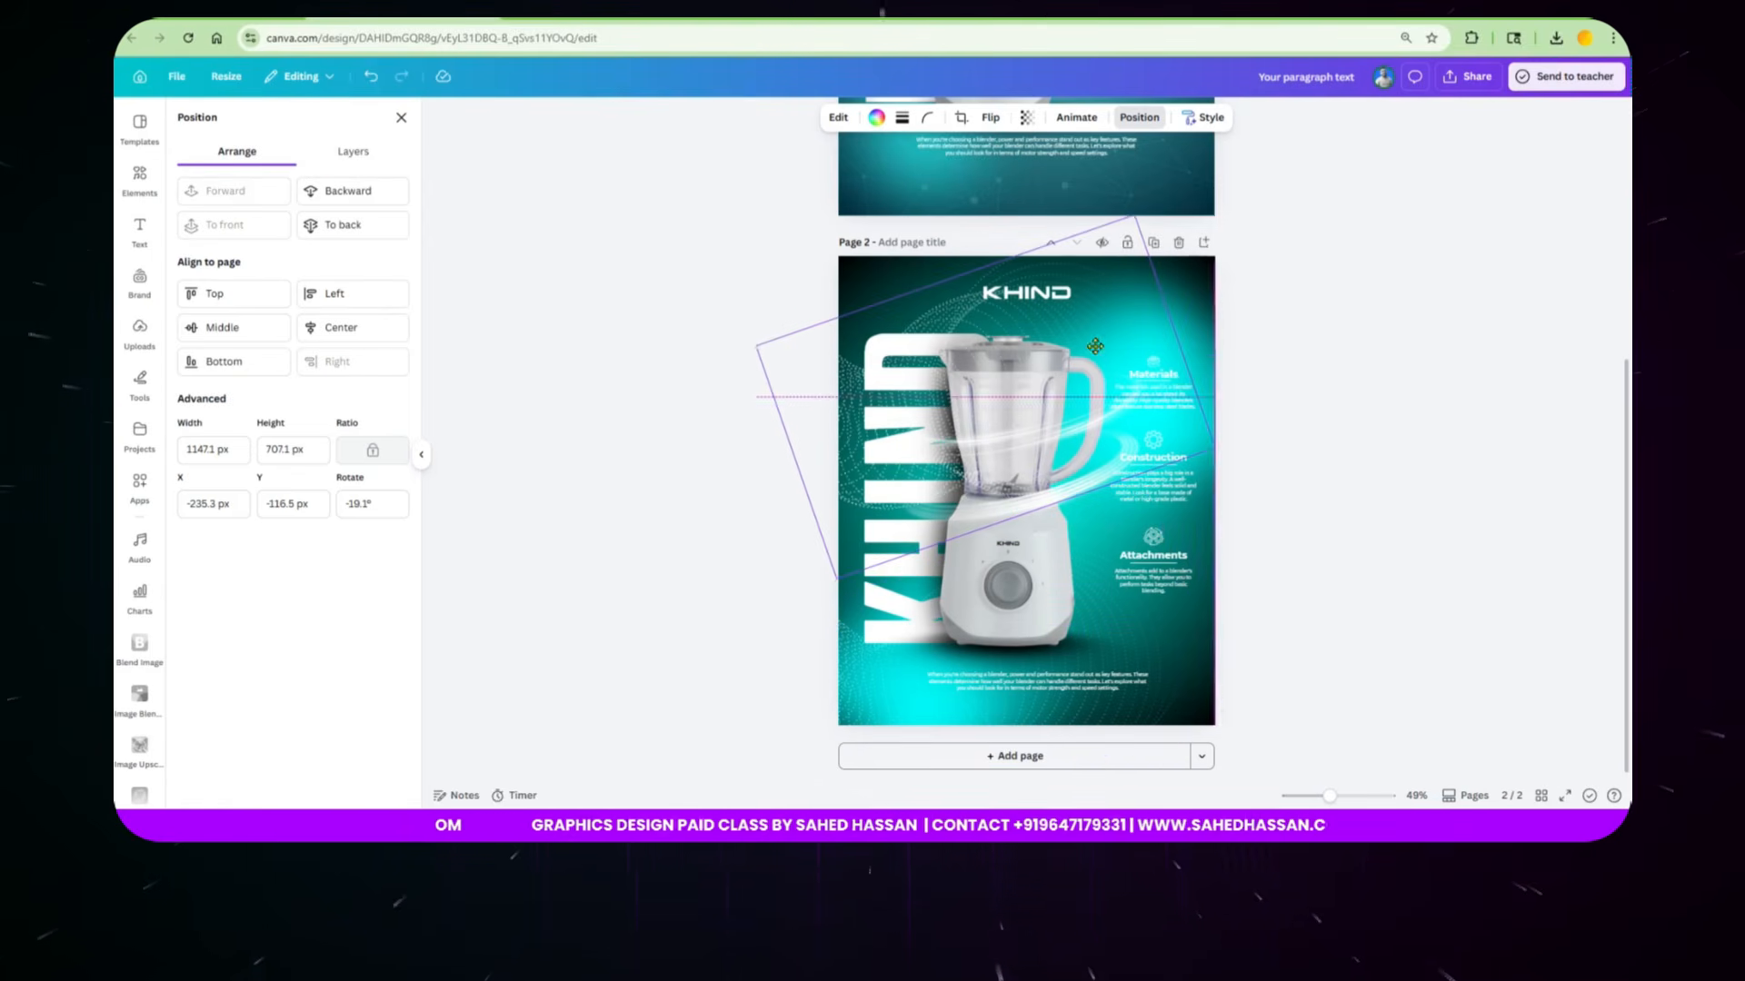
pyautogui.moveTo(1036, 544); pyautogui.dragTo(893, 523)
pyautogui.moveTo(1063, 541); pyautogui.dragTo(1056, 389)
pyautogui.click(373, 221)
# Step: Set the transparency of the upper mesh graphic to 53 and of the lower mesh graphic to 58
pyautogui.click(1028, 119)
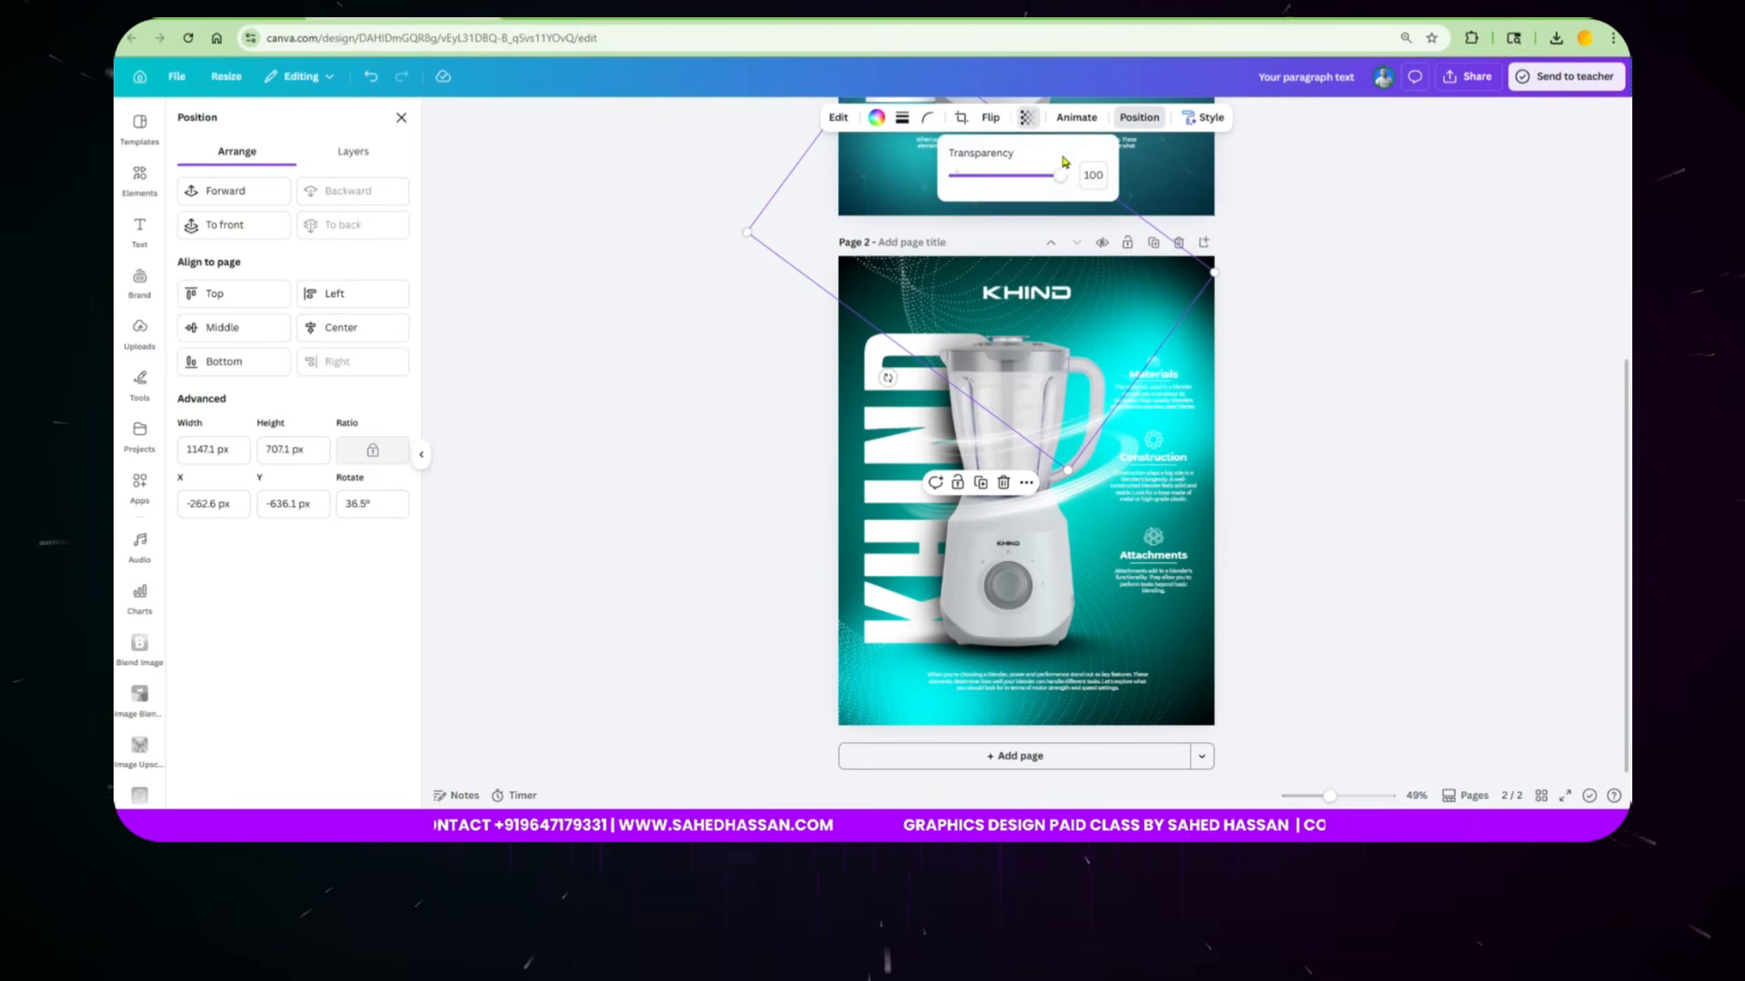
pyautogui.moveTo(1064, 183); pyautogui.dragTo(1012, 178)
pyautogui.click(1125, 646)
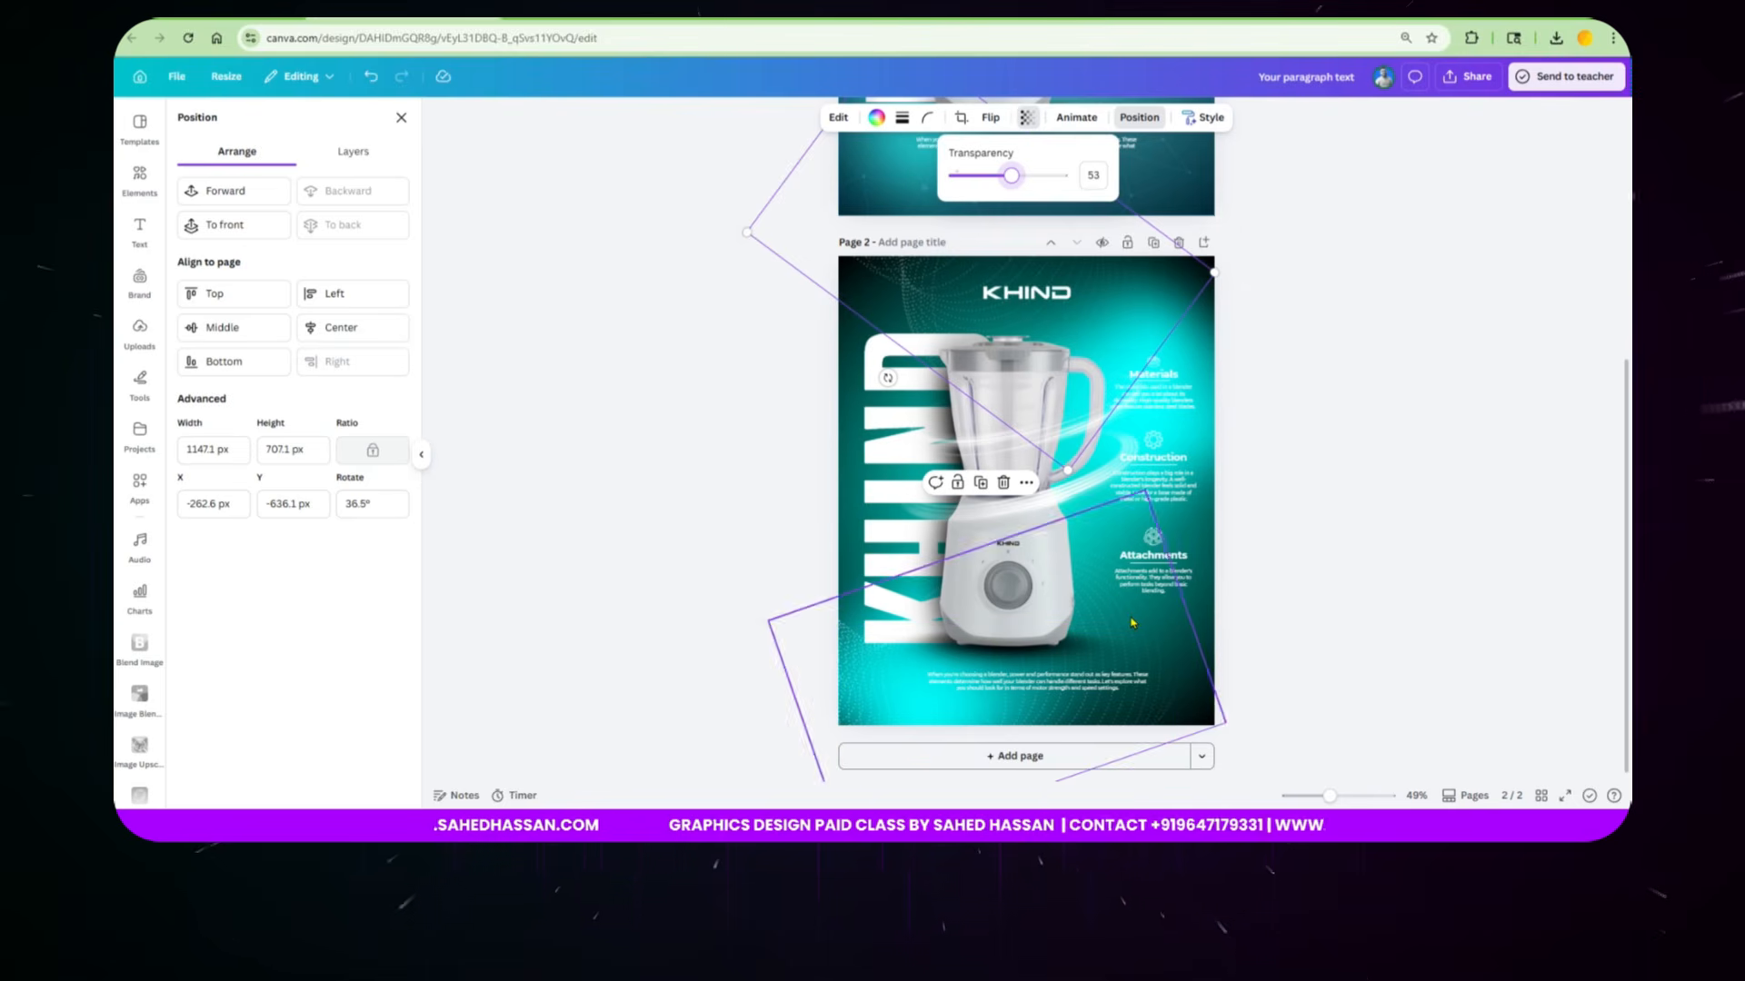
pyautogui.click(1028, 121)
pyautogui.moveTo(1056, 183); pyautogui.dragTo(1018, 192)
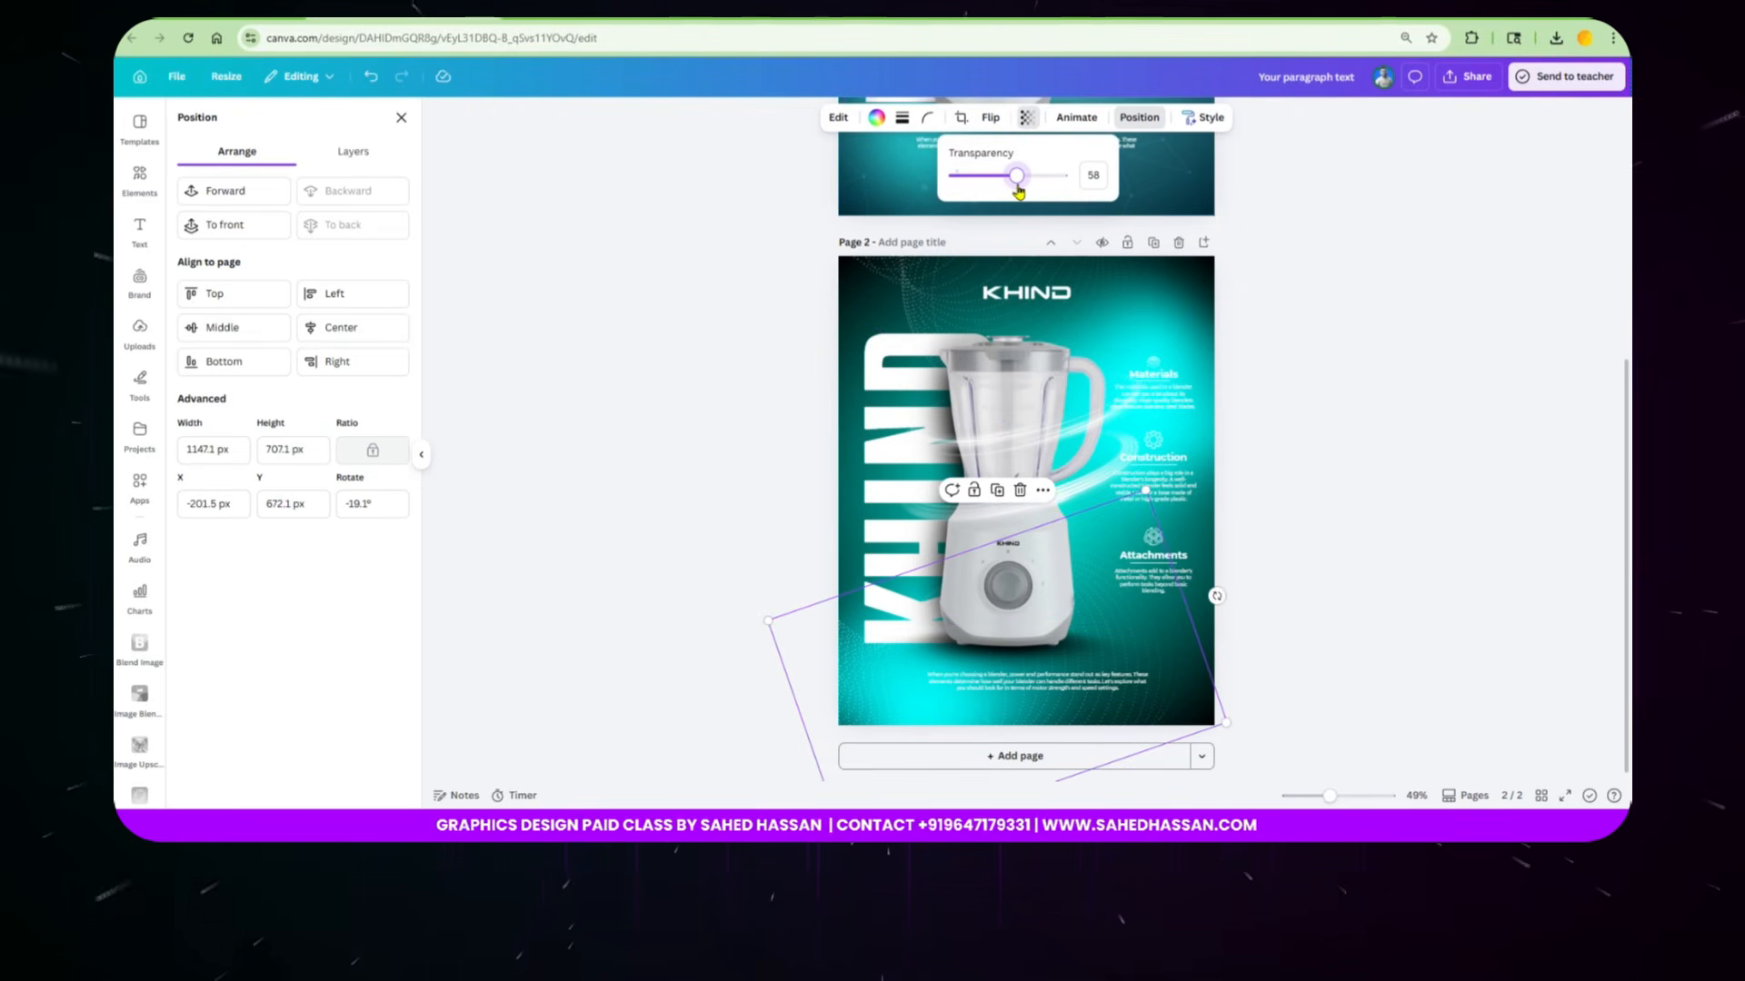
pyautogui.click(1297, 371)
# Step: Deselect the graphics and preview the poster in full screen
pyautogui.click(1296, 372)
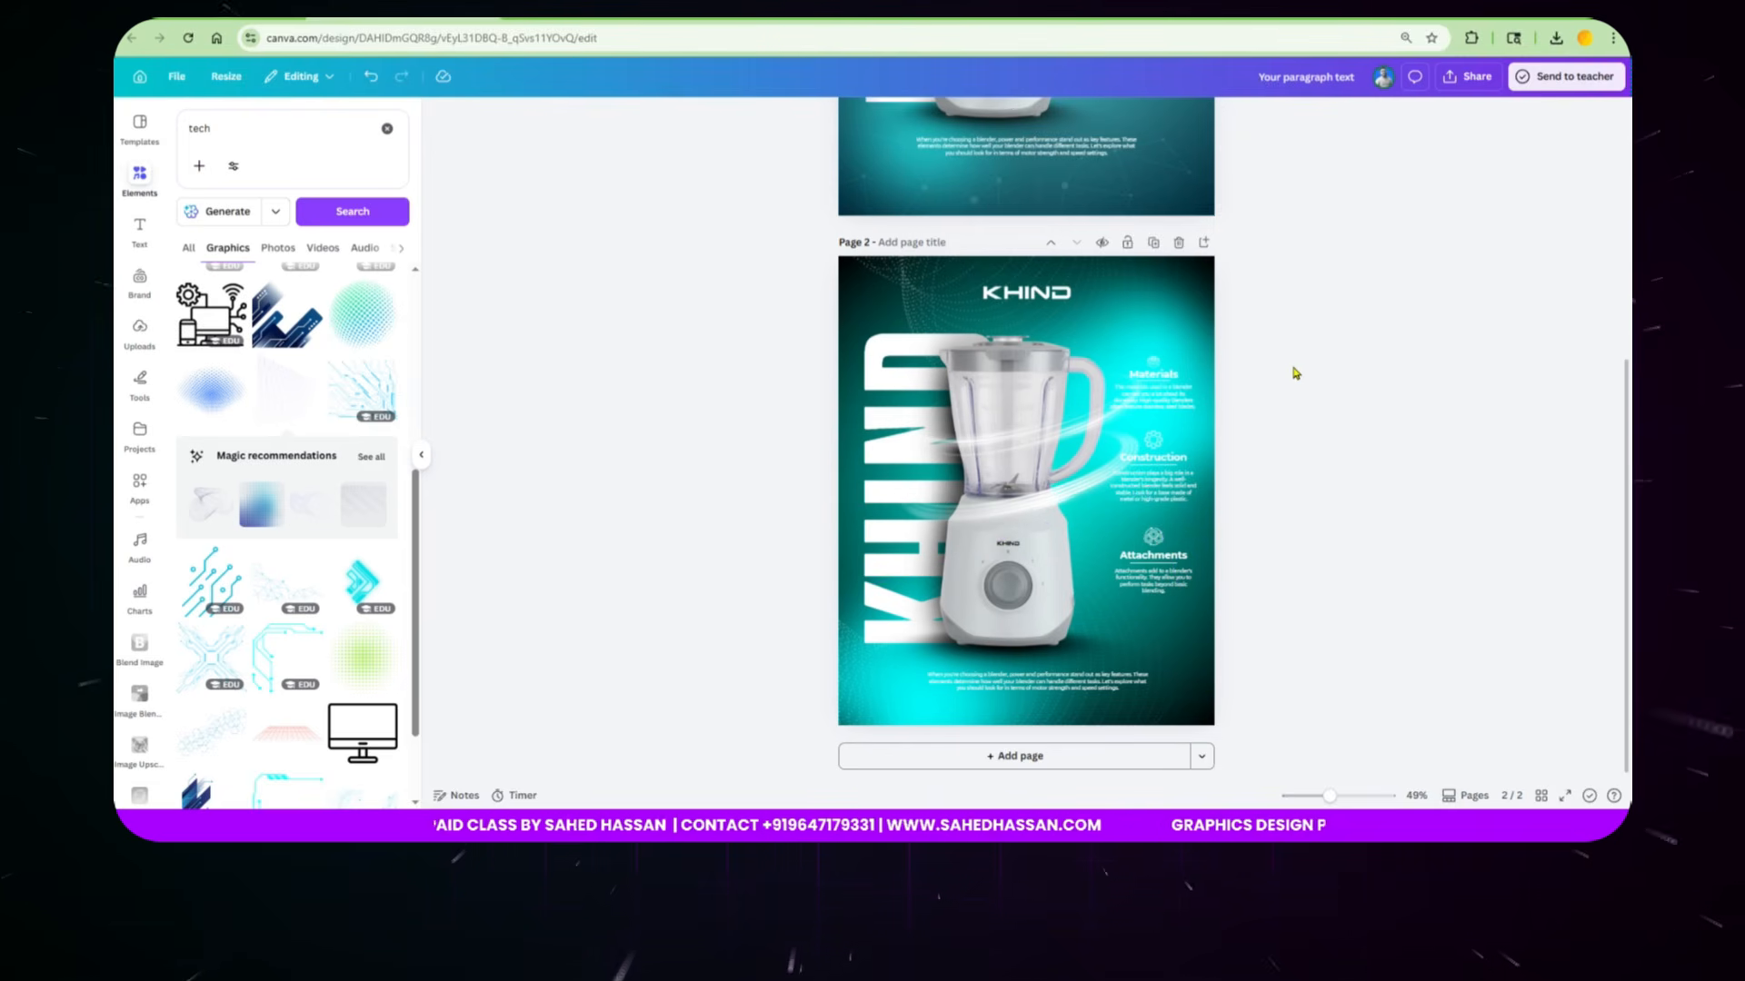
pyautogui.click(1568, 796)
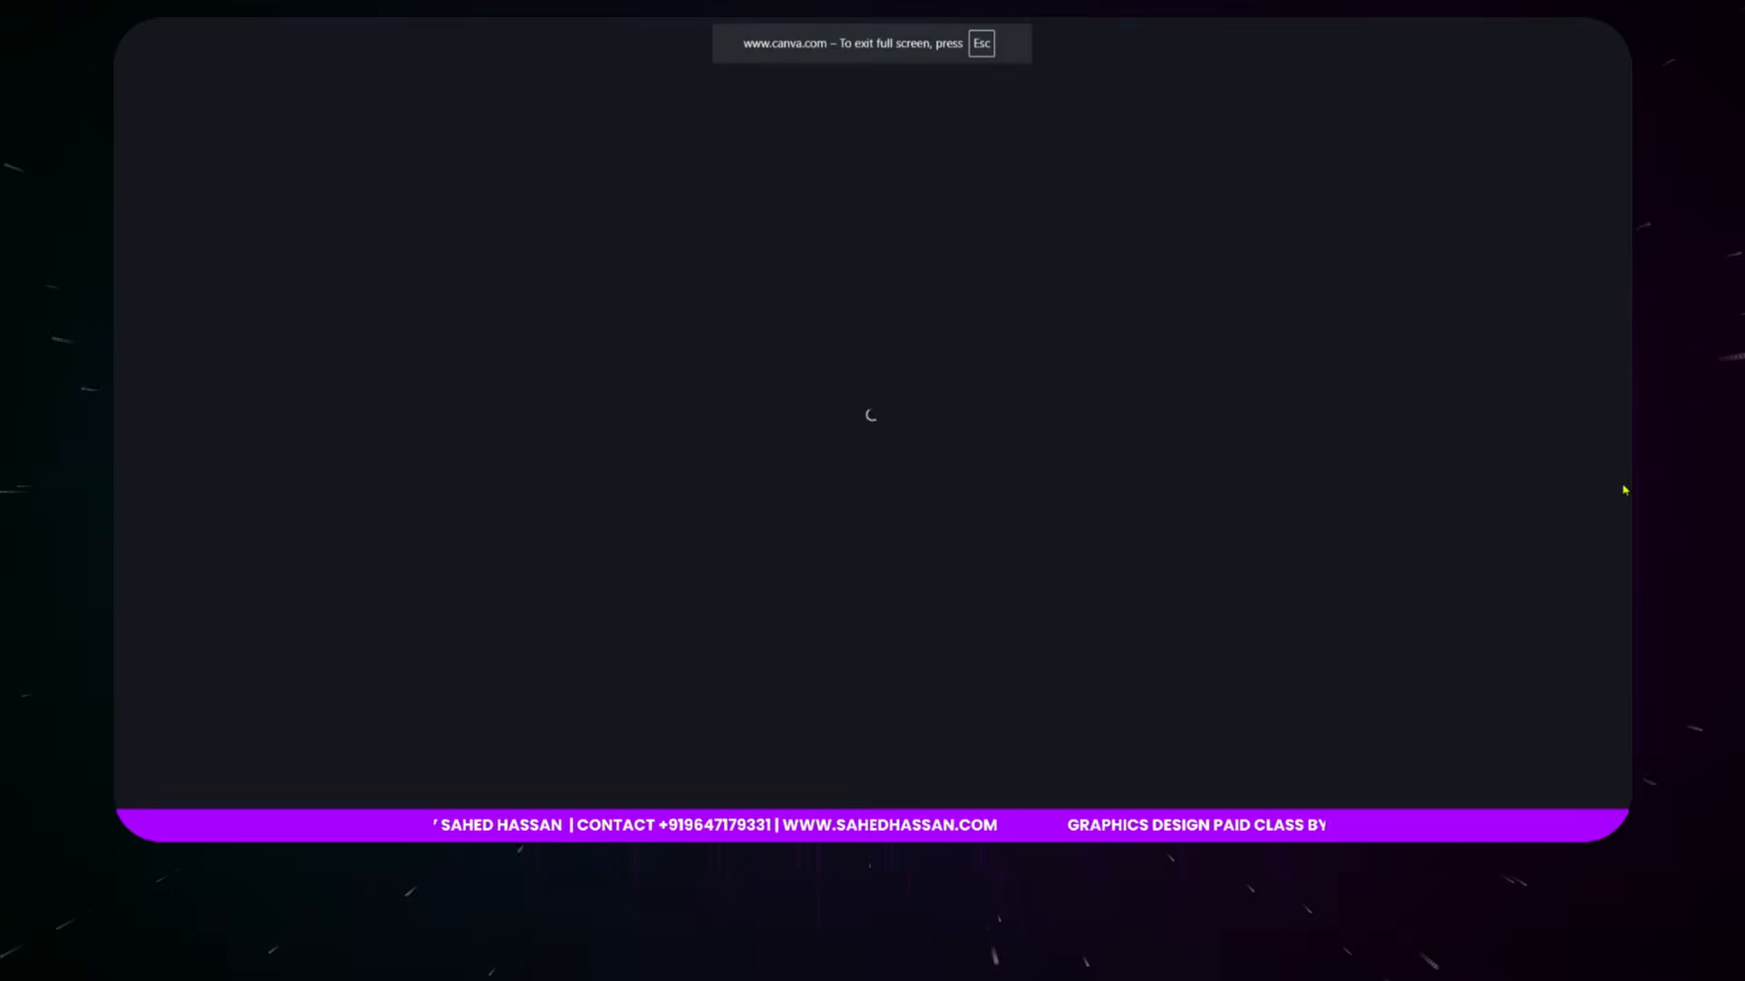